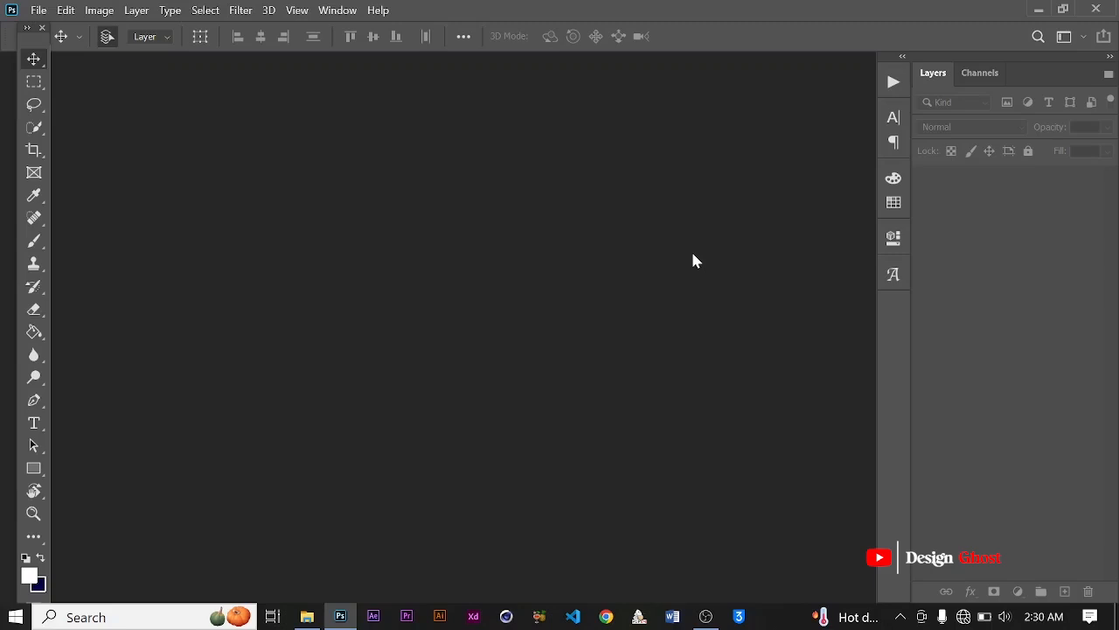
Step: Create a new document from the A6 print preset, 105 x 148 mm at 300 ppi in RGB Color
click(499, 291)
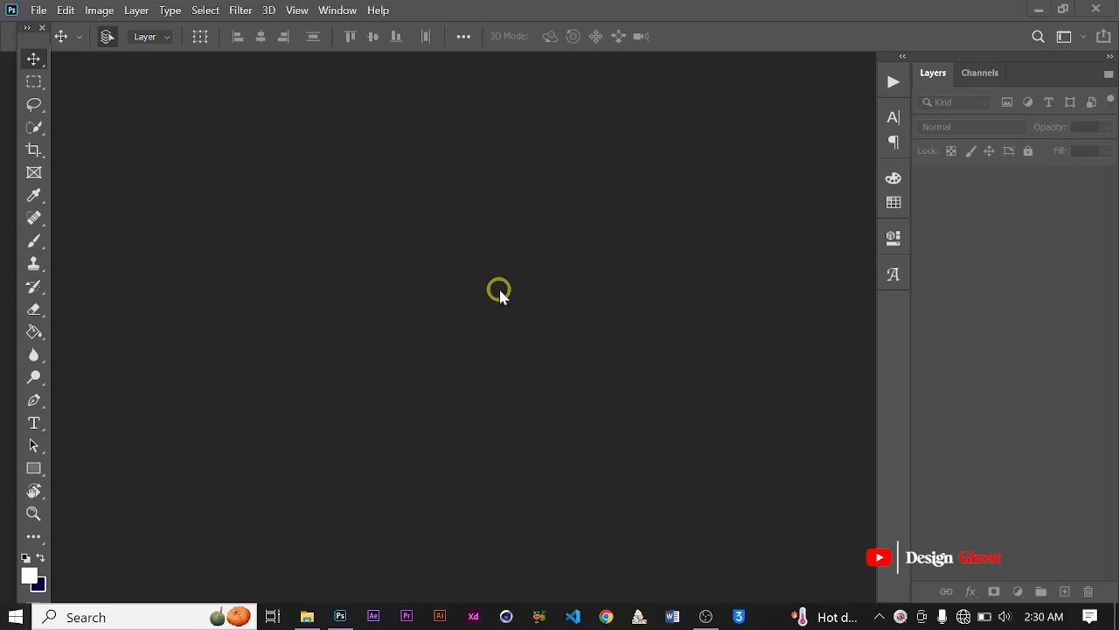
key(ctrl+n)
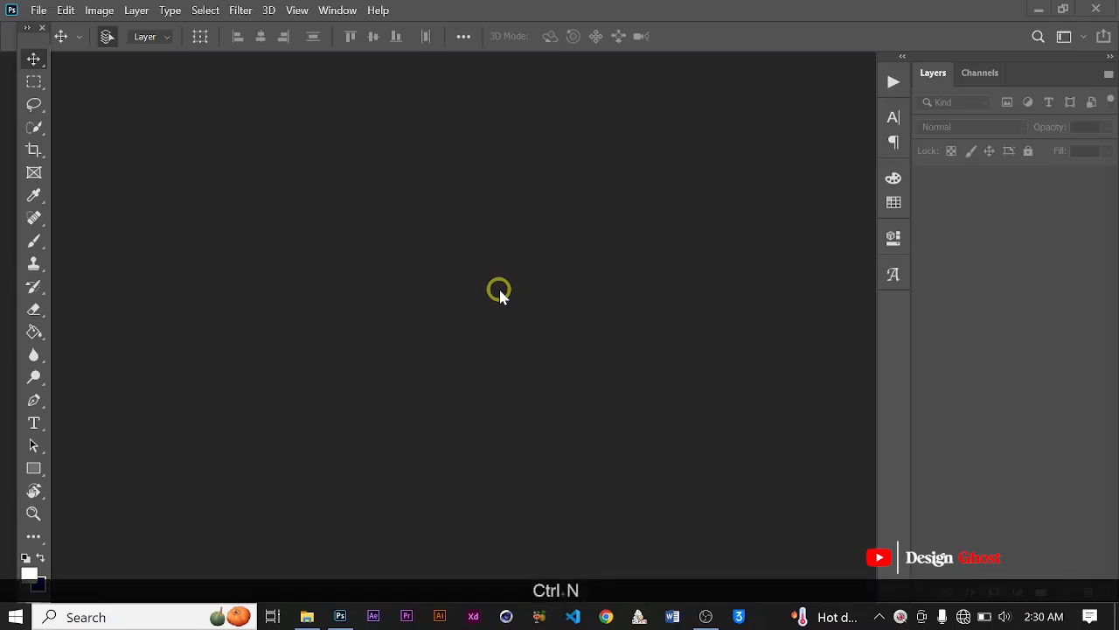
drag(30, 41, 50, 41)
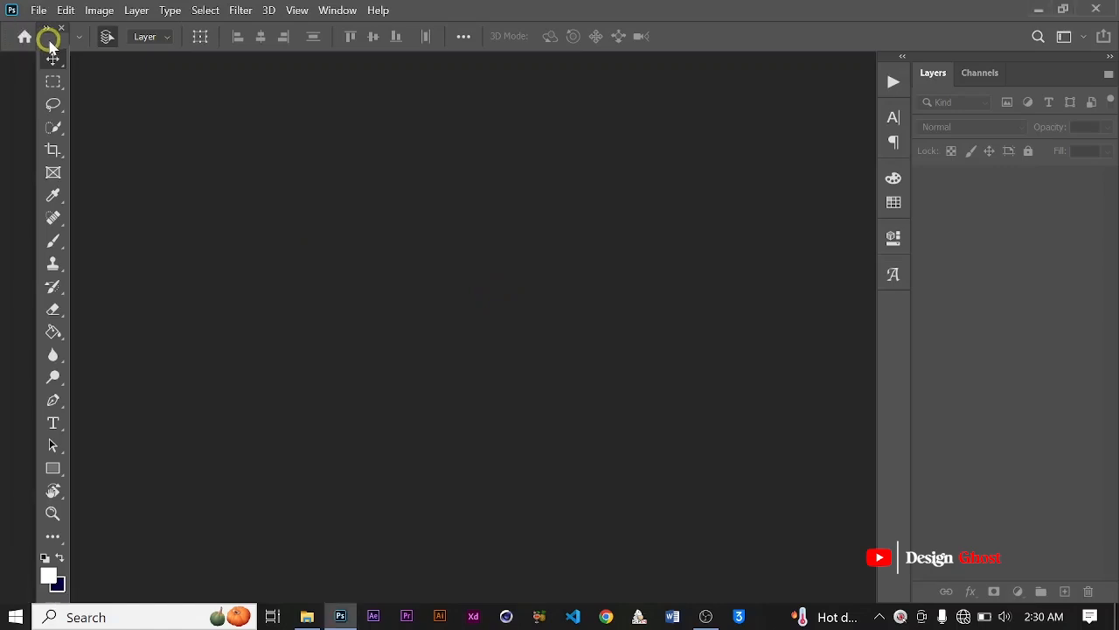
click(40, 10)
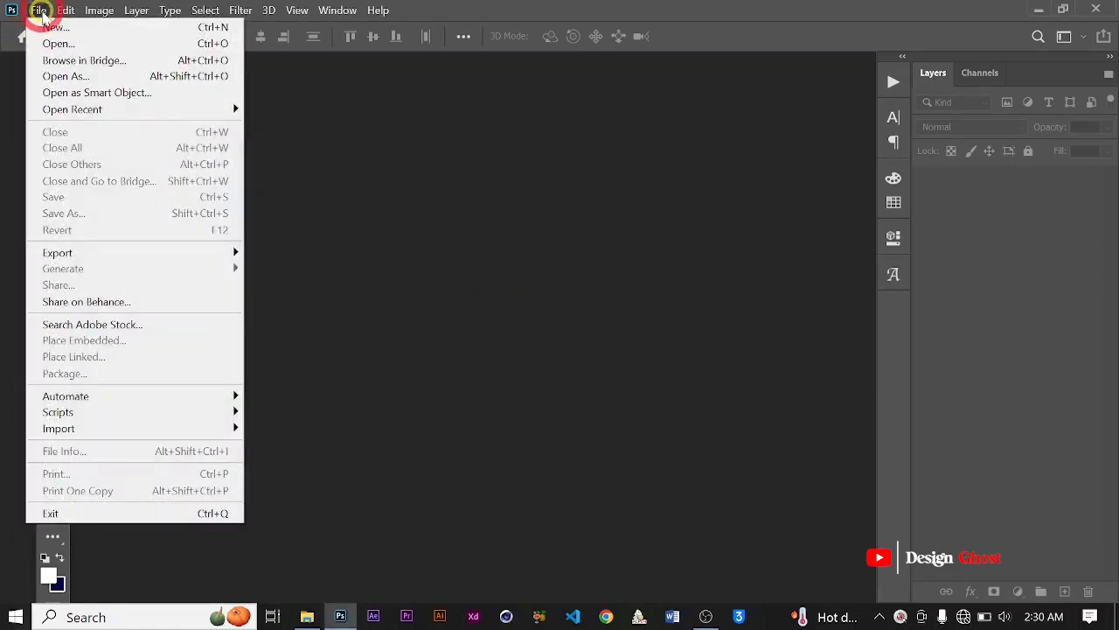
click(50, 27)
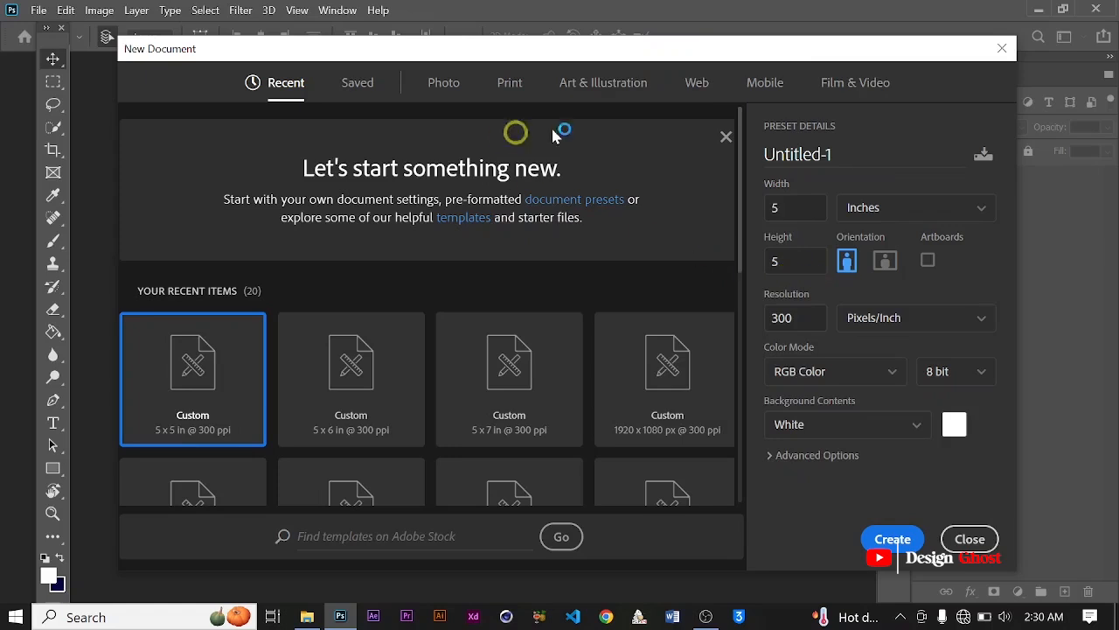
click(509, 88)
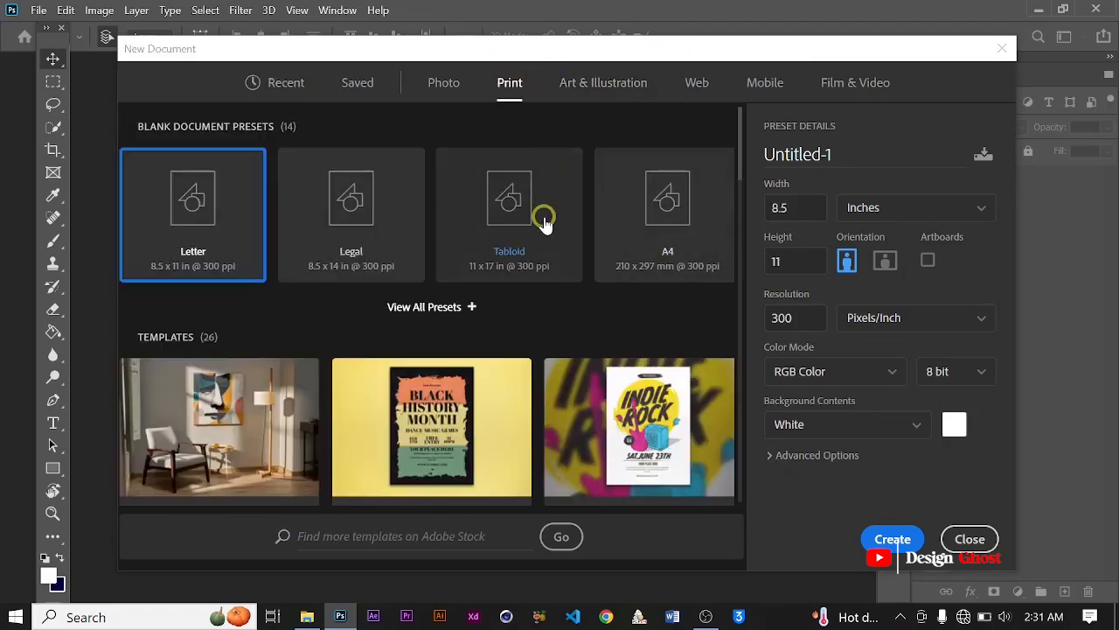
click(432, 305)
scroll(589, 350, down, 2)
scroll(588, 350, down, 3)
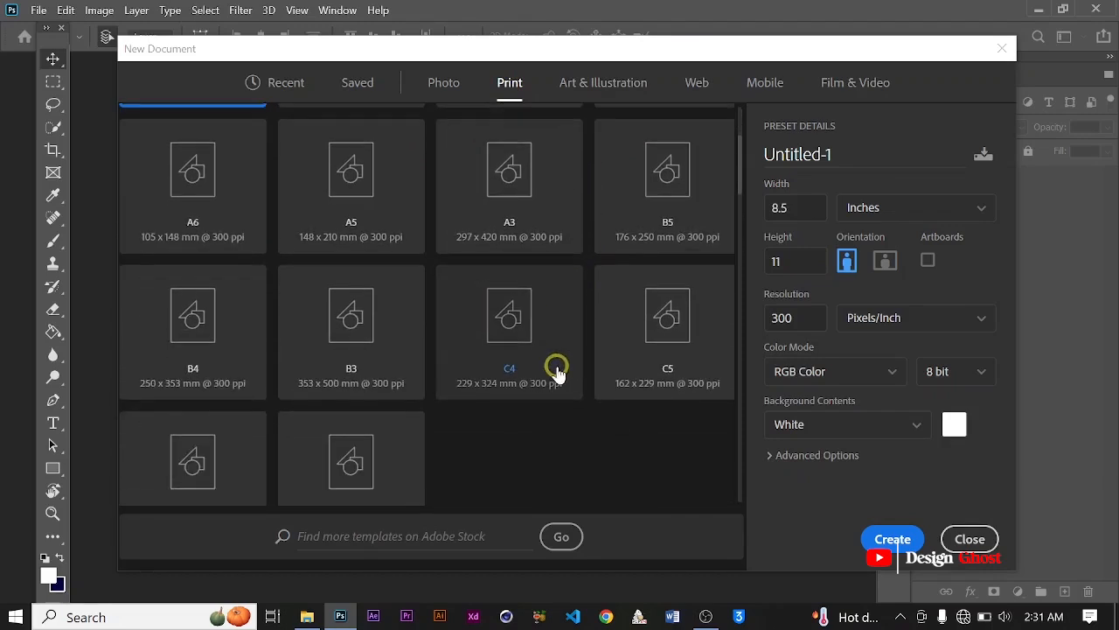
scroll(564, 351, up, 4)
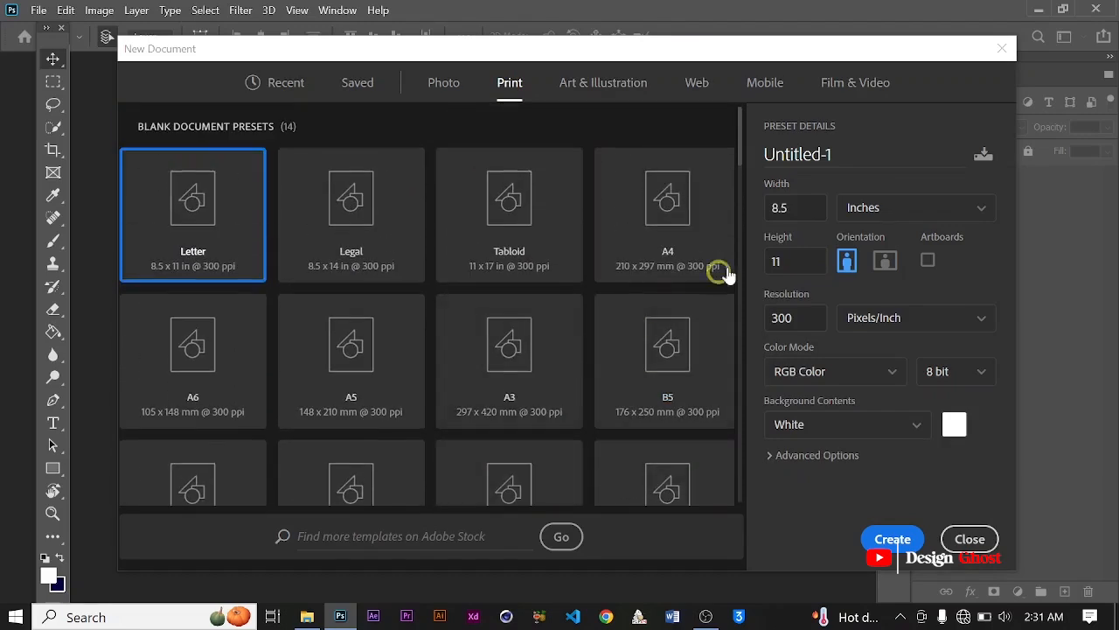
click(193, 367)
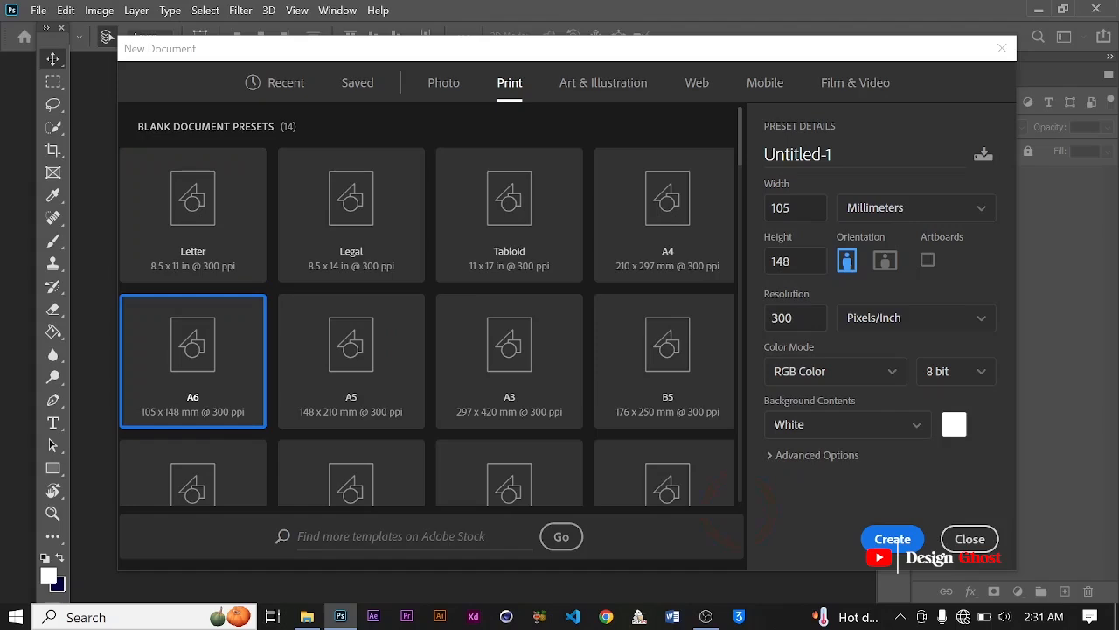
click(892, 539)
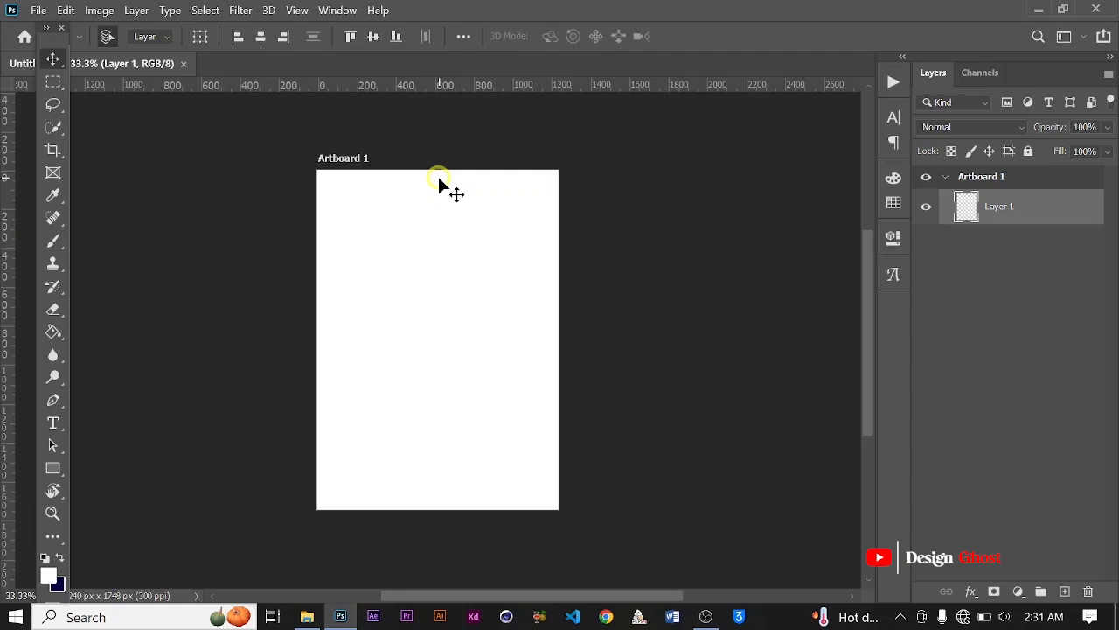
Step: Rename the artboard as Cover
scroll(438, 174, up, 2)
scroll(428, 254, down, 3)
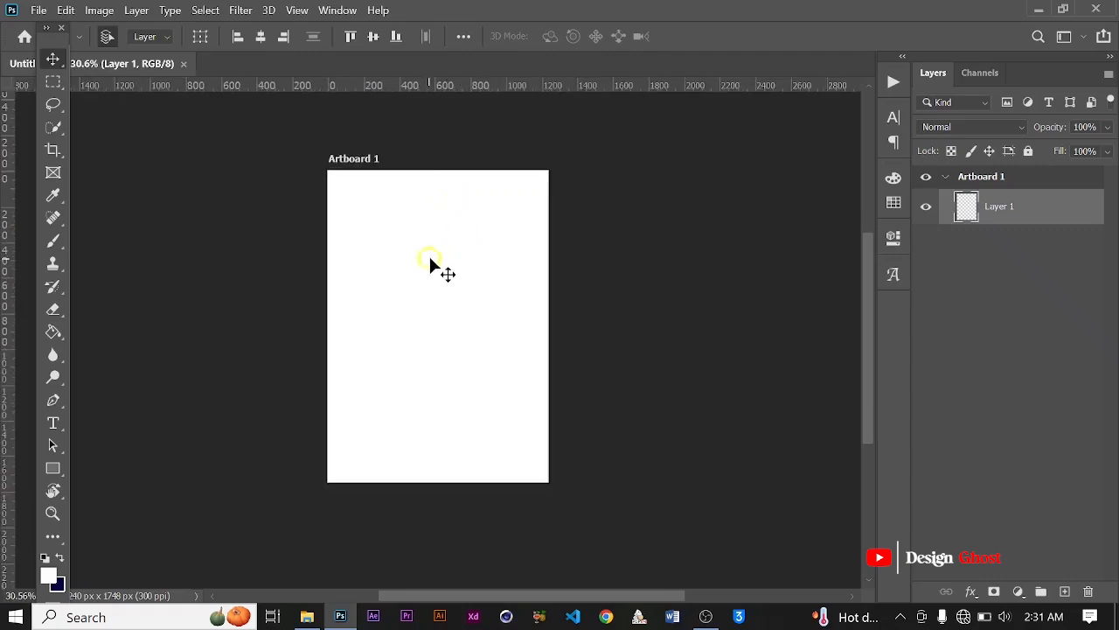
click(971, 175)
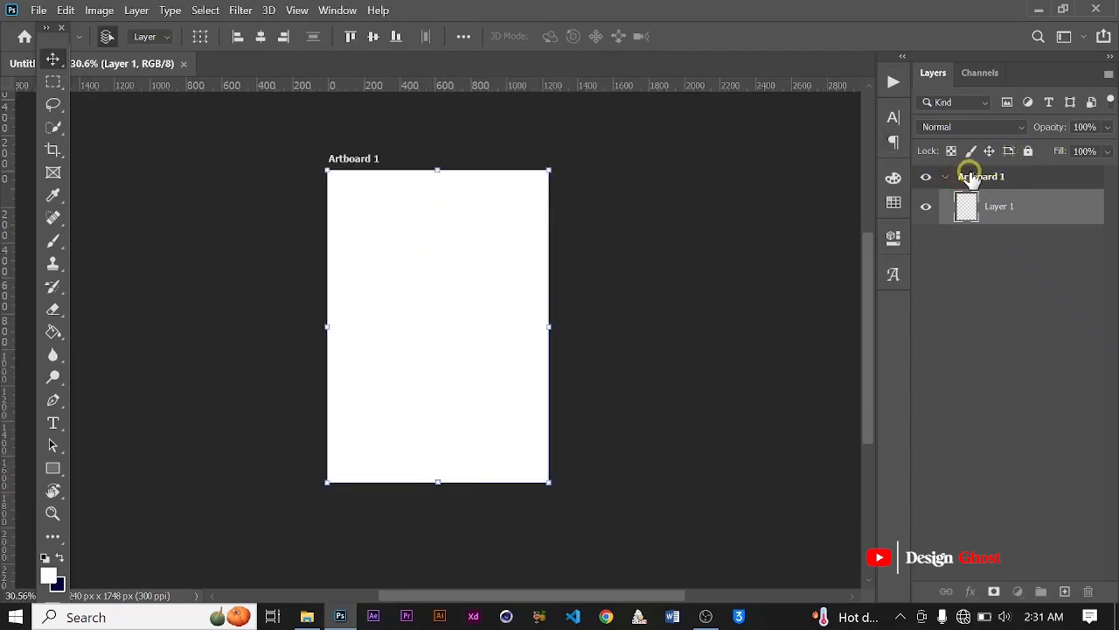
double_click(974, 177)
text(C)
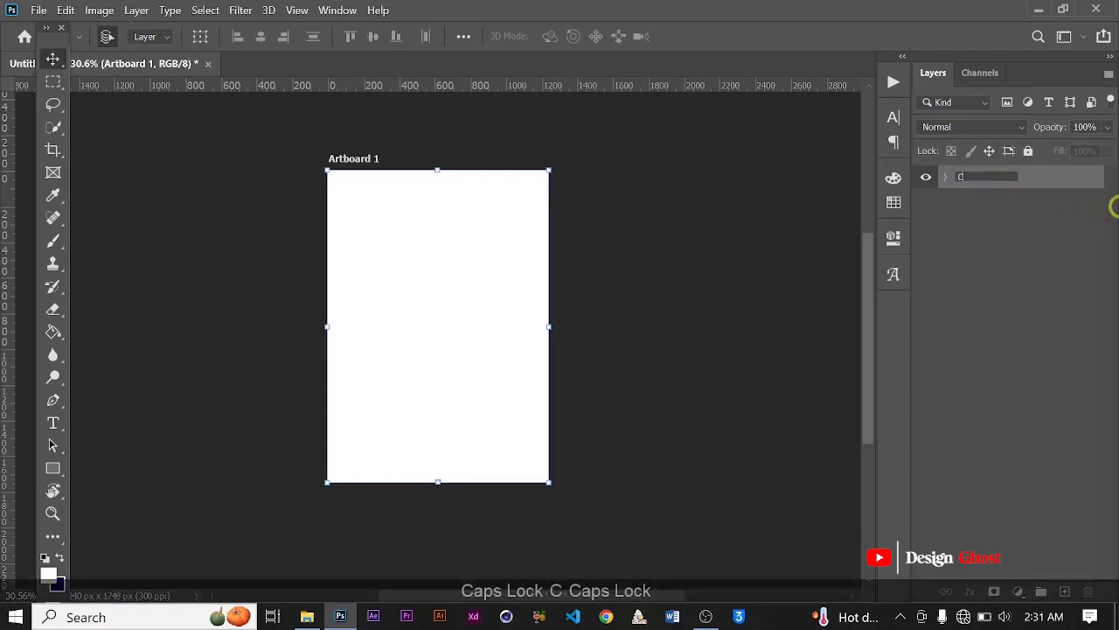
text(over)
key(Return)
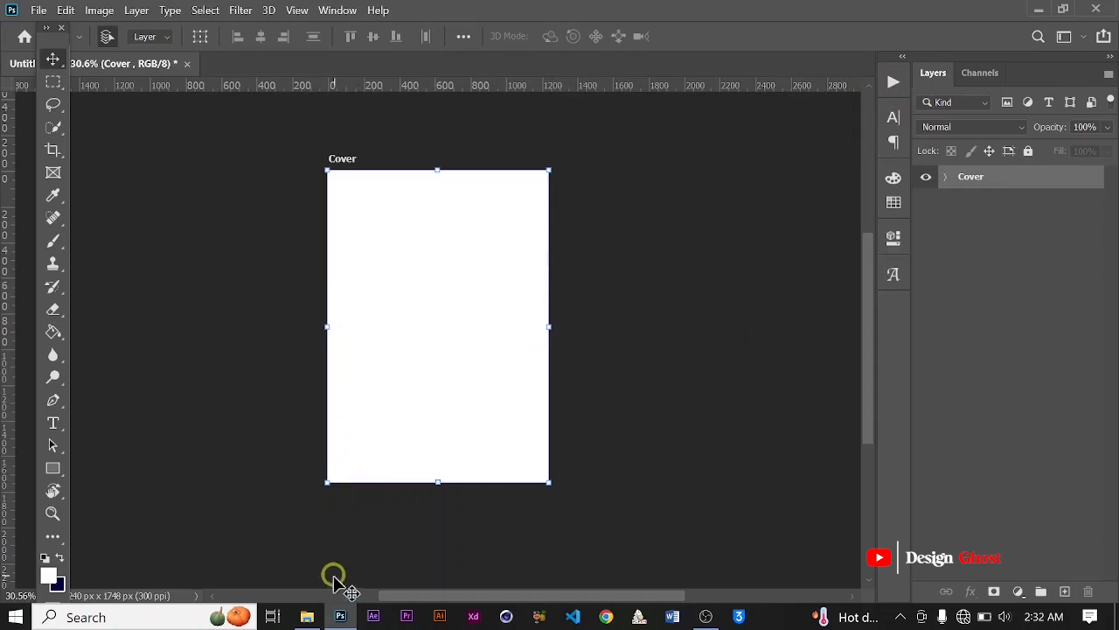
Step: Switch to File Explorer and review the files in the Passbook folder
click(307, 617)
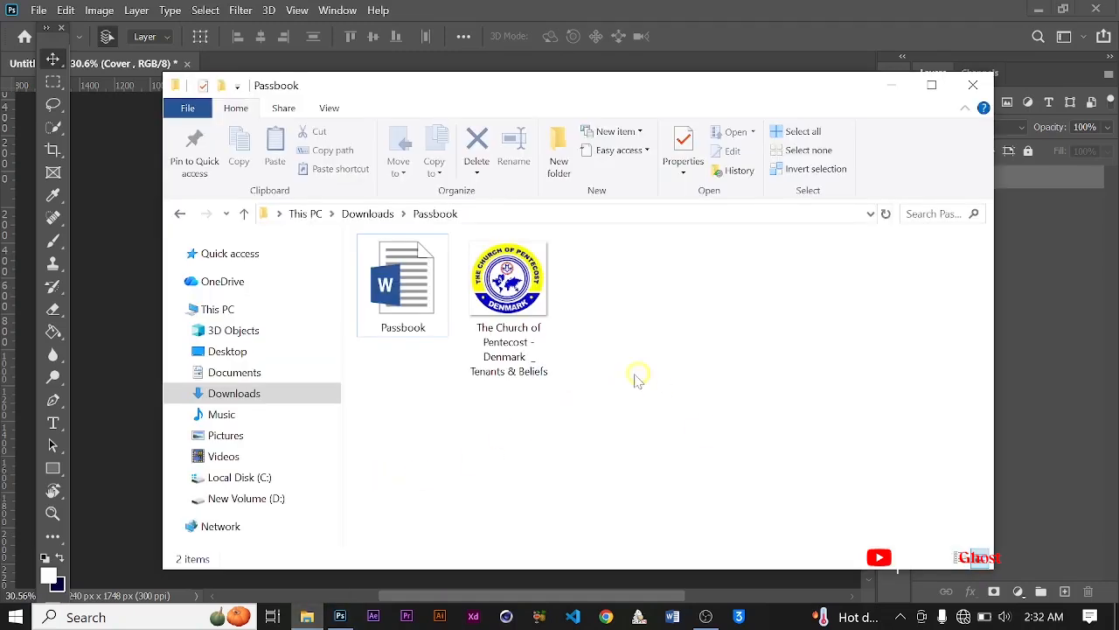
drag(696, 429, 411, 306)
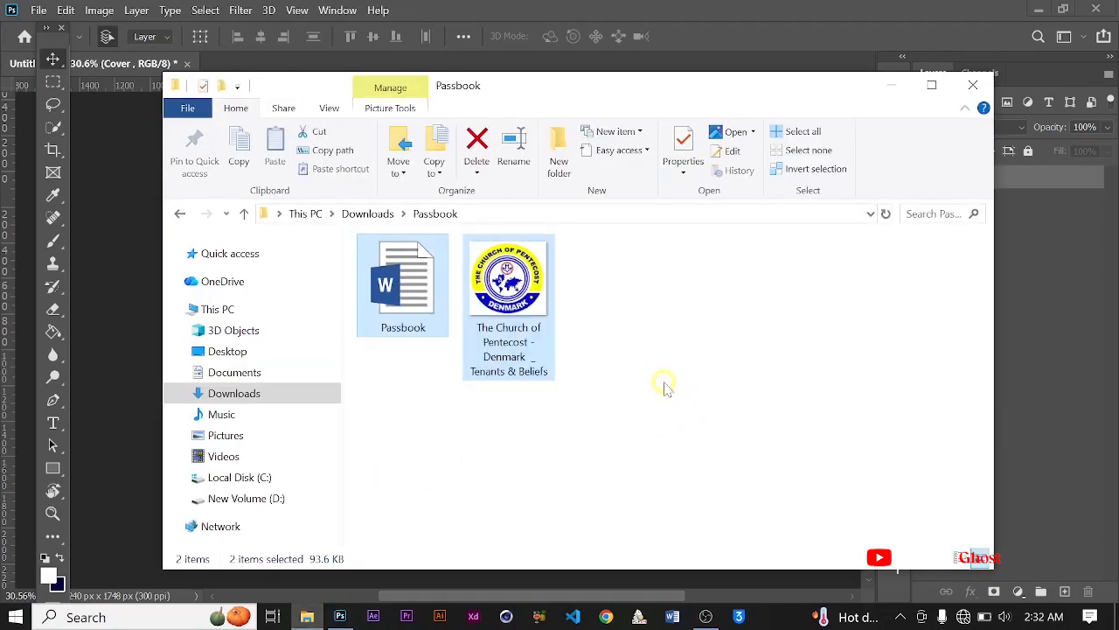
click(451, 322)
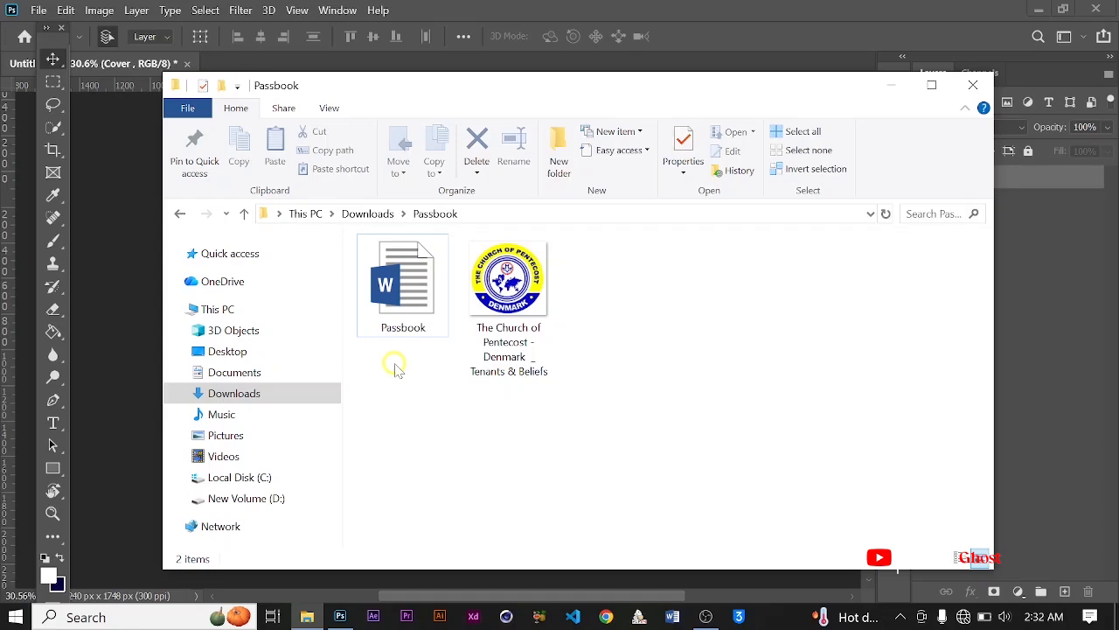
click(891, 85)
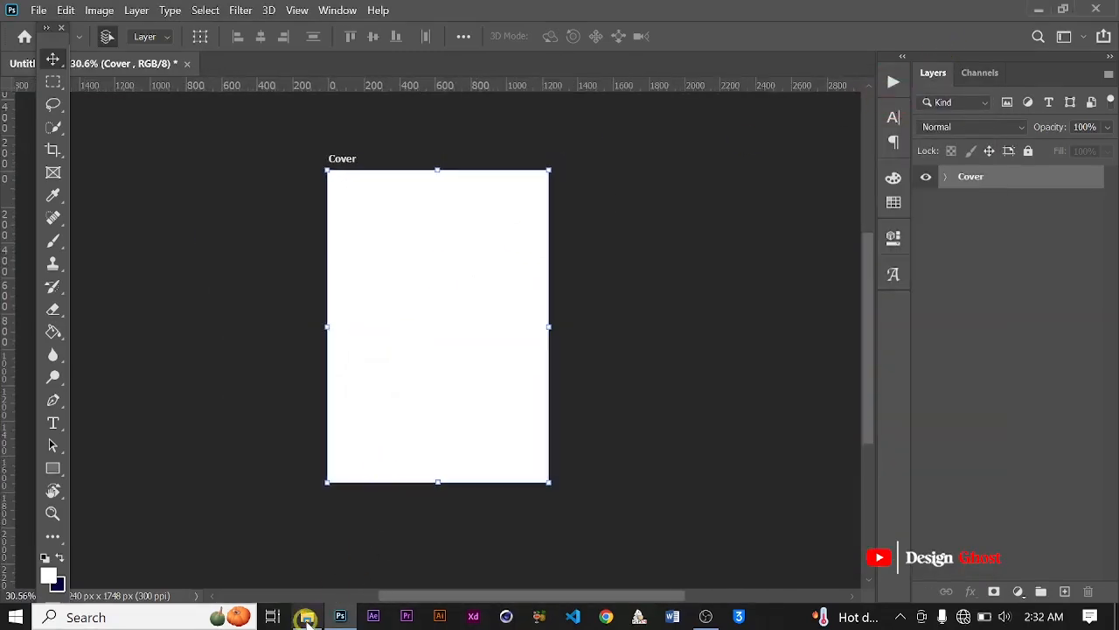
Step: Open the Church of Pentecost Denmark logo image from the Passbook folder and set its resolution to 100 pixels/centimeter
click(307, 617)
double_click(525, 298)
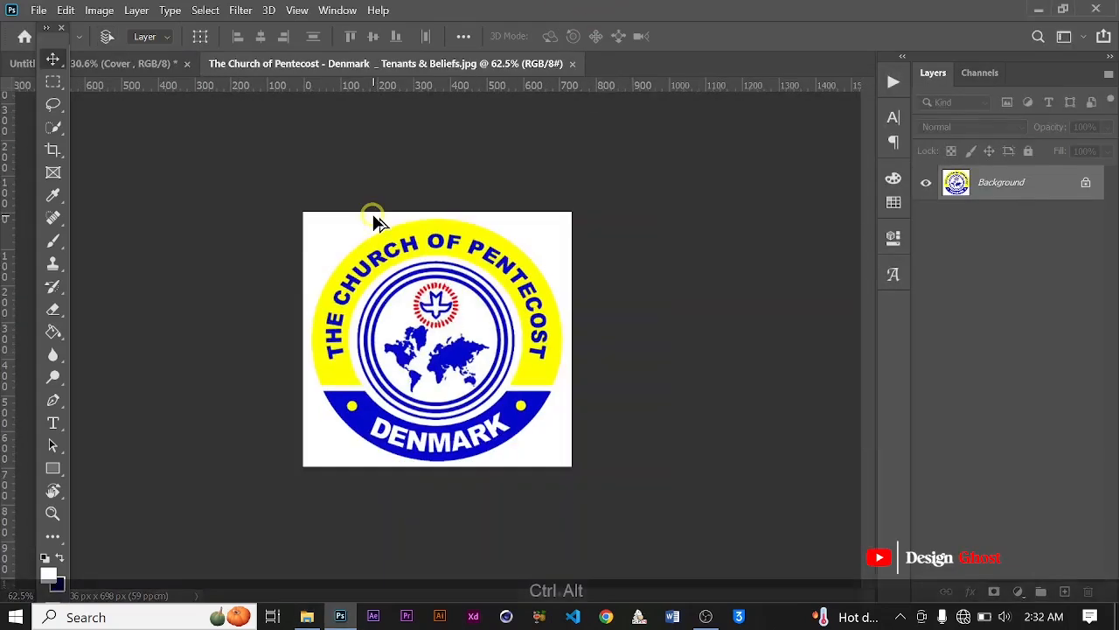
key(ctrl+alt+i)
double_click(845, 322)
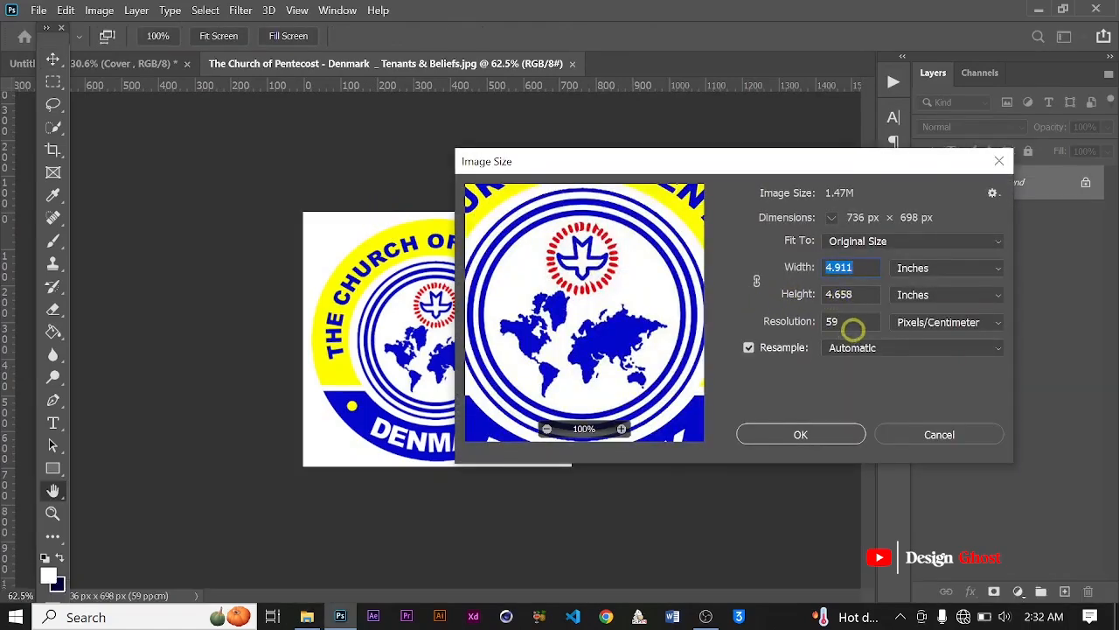
text(100)
key(Return)
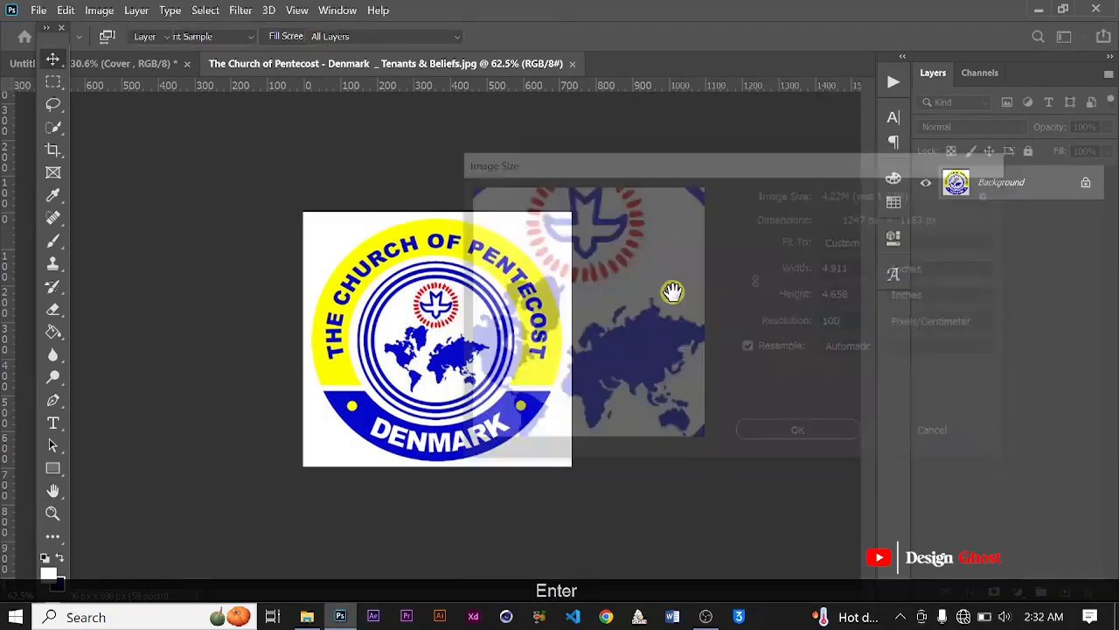
key(ctrl+0)
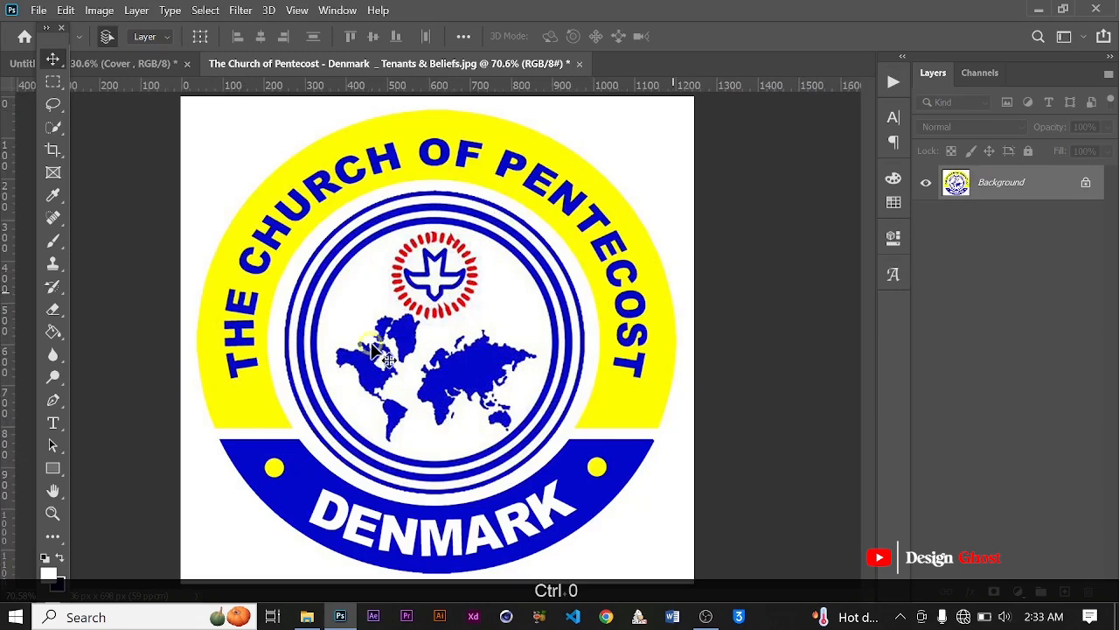
scroll(426, 336, up, 2)
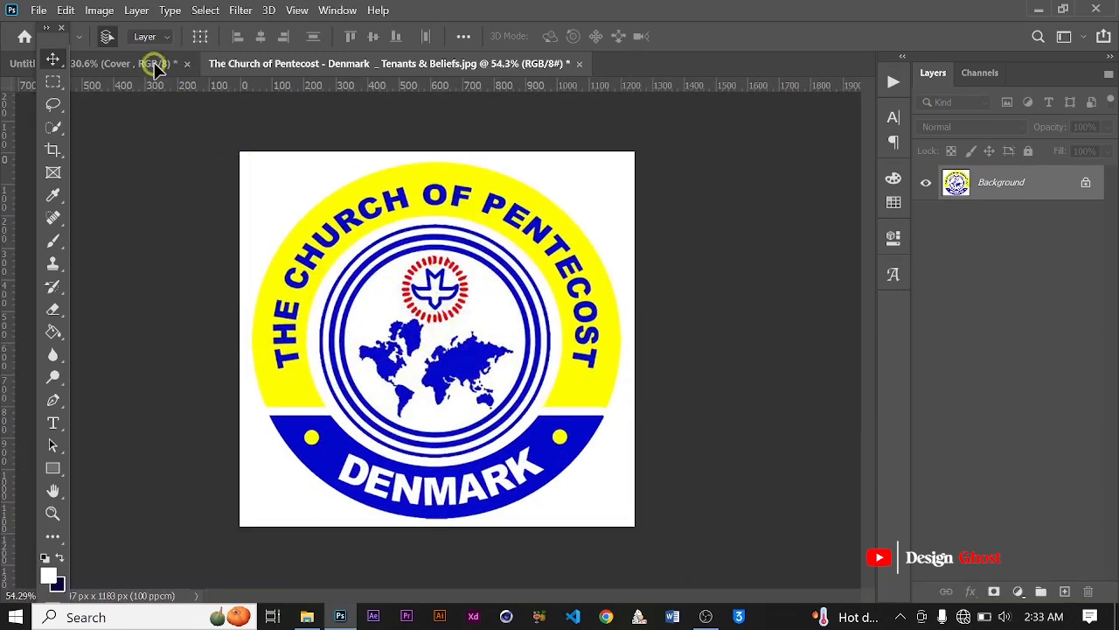
drag(154, 67, 456, 325)
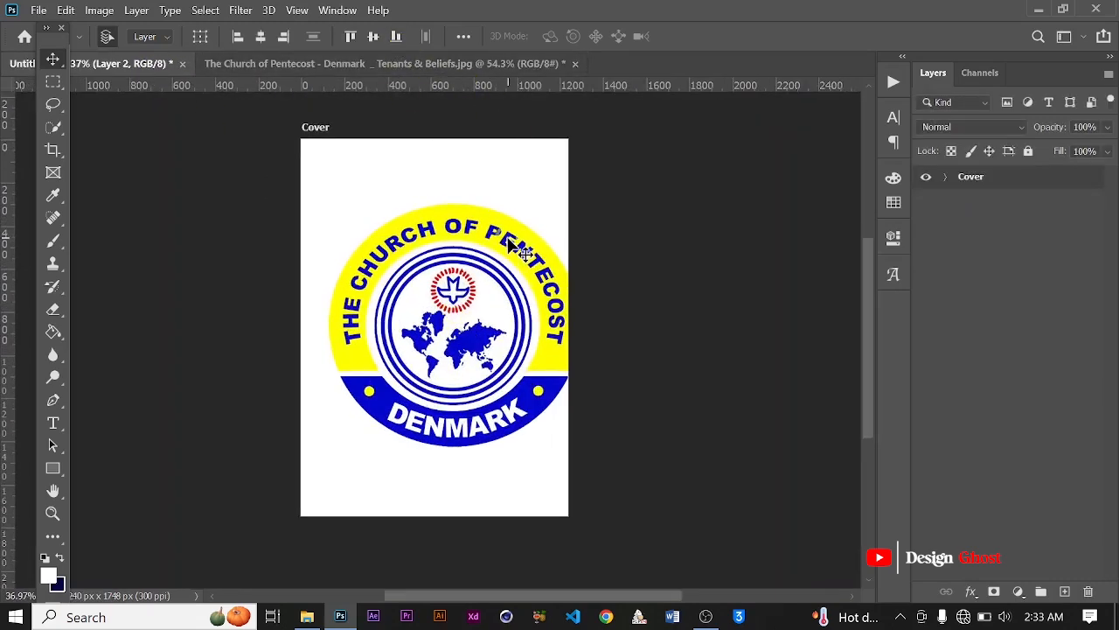
key(Delete)
click(337, 61)
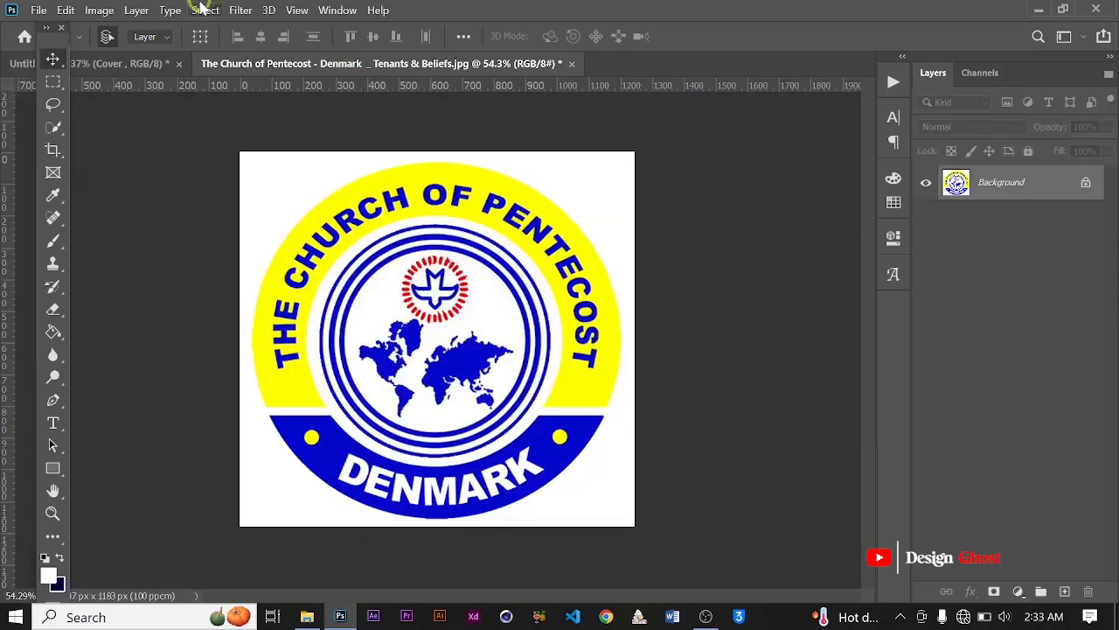
Step: Select the round logo with Select Subject and move the selection onto the Cover artboard
click(203, 9)
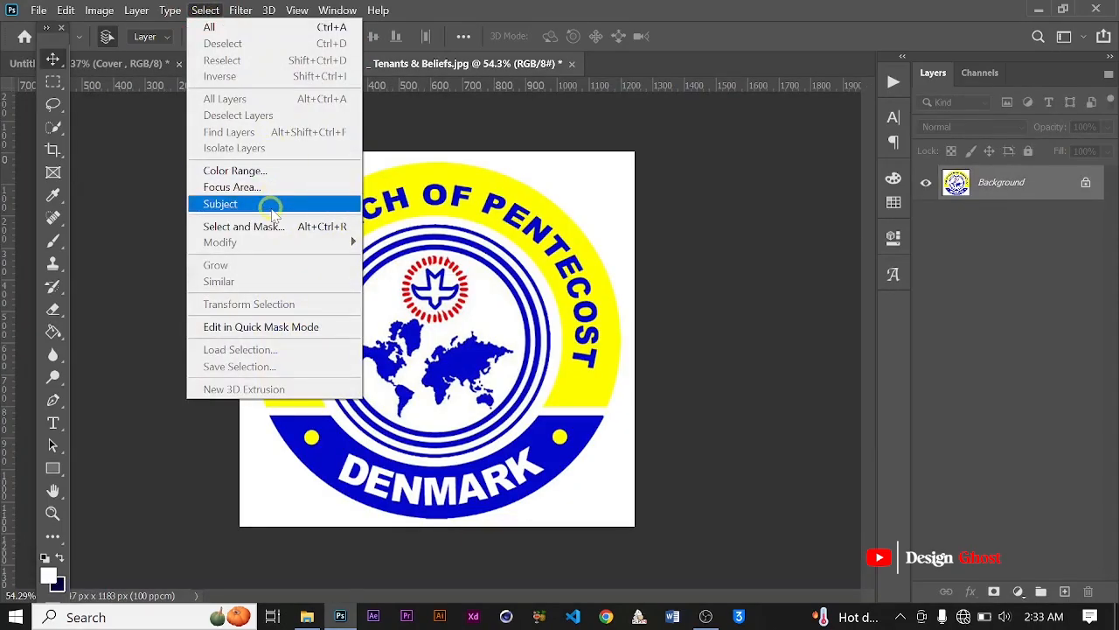
click(272, 208)
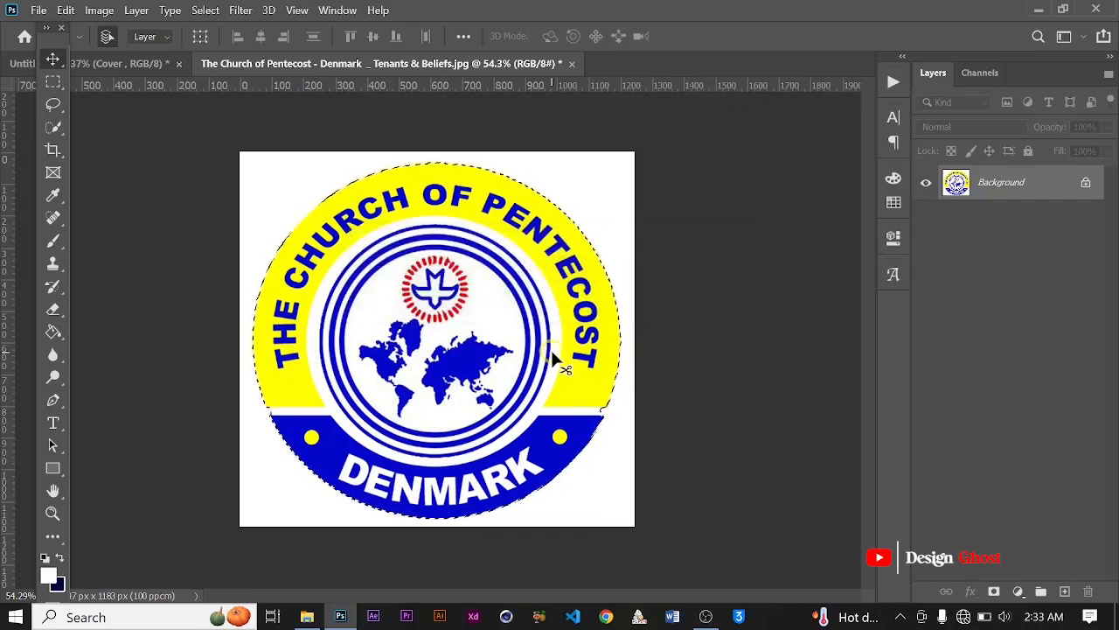
key(v)
drag(551, 350, 515, 343)
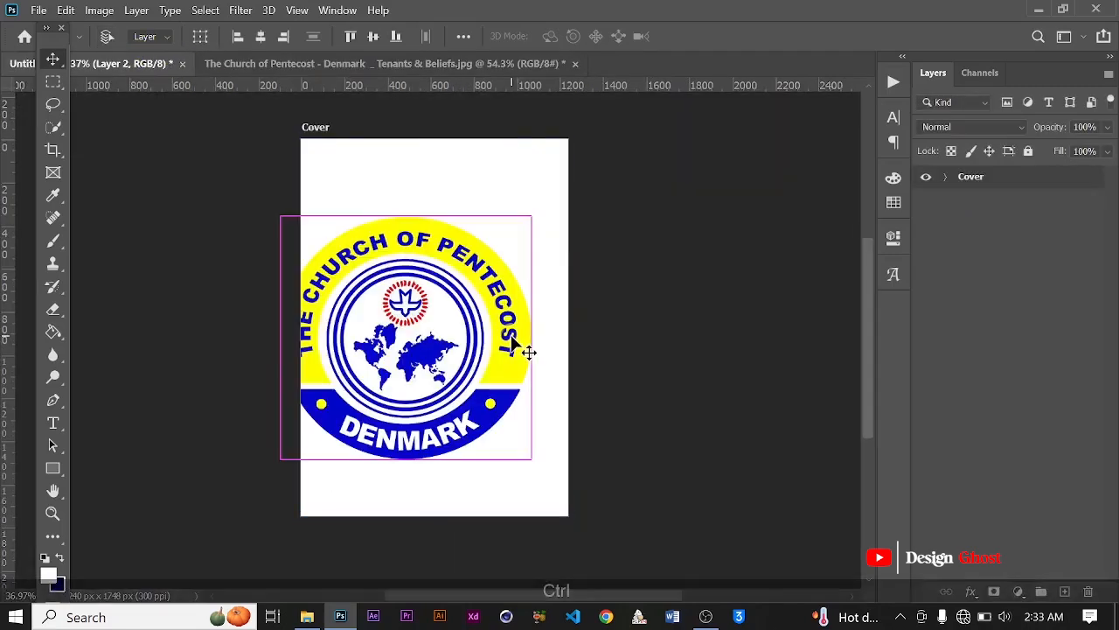
Step: Scale the logo to about 38% and place it near the middle of the Cover artboard
key(ctrl+t)
scroll(533, 219, up, 1)
drag(538, 200, 381, 346)
drag(341, 394, 435, 292)
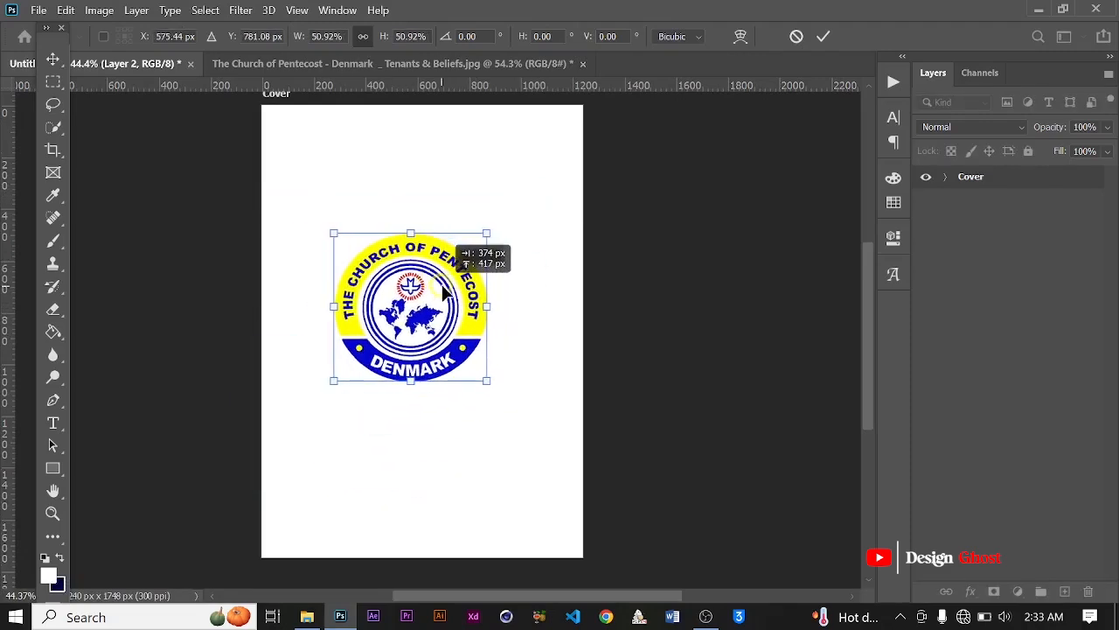
drag(482, 225, 449, 269)
drag(418, 328, 440, 327)
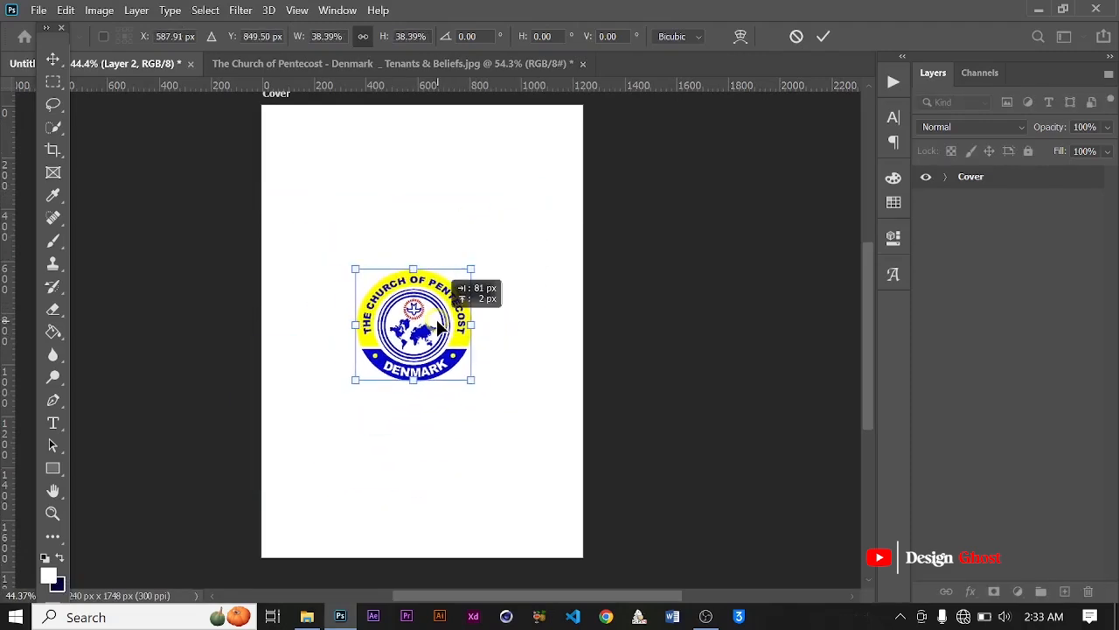
click(825, 37)
Step: Center the logo horizontally on the Cover artboard and clear the selection
key(ctrl+a)
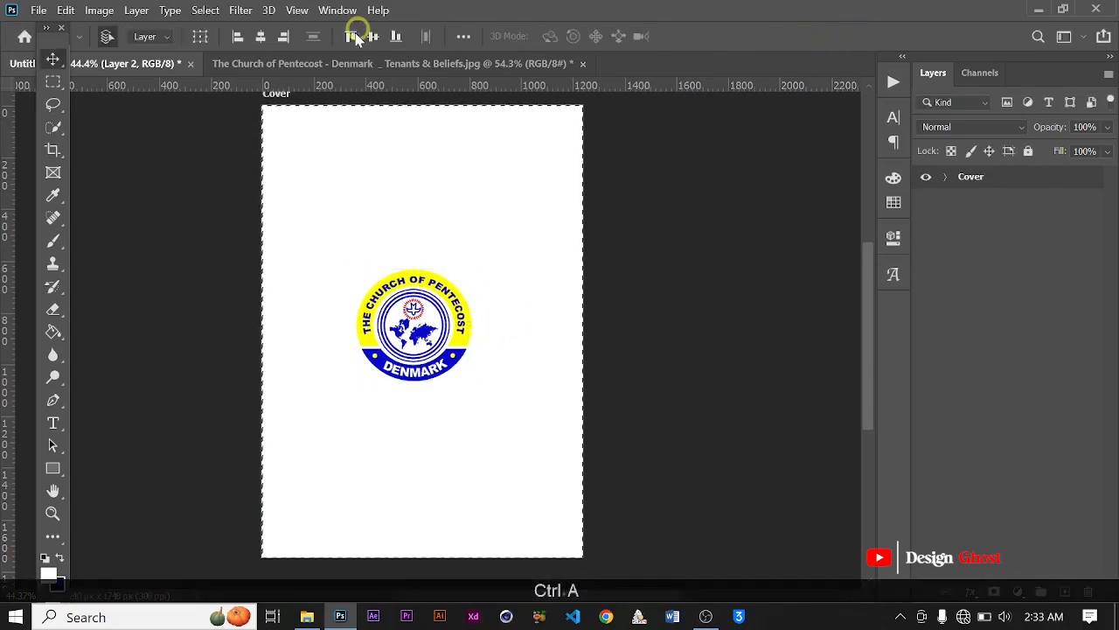
click(259, 36)
key(ctrl+d)
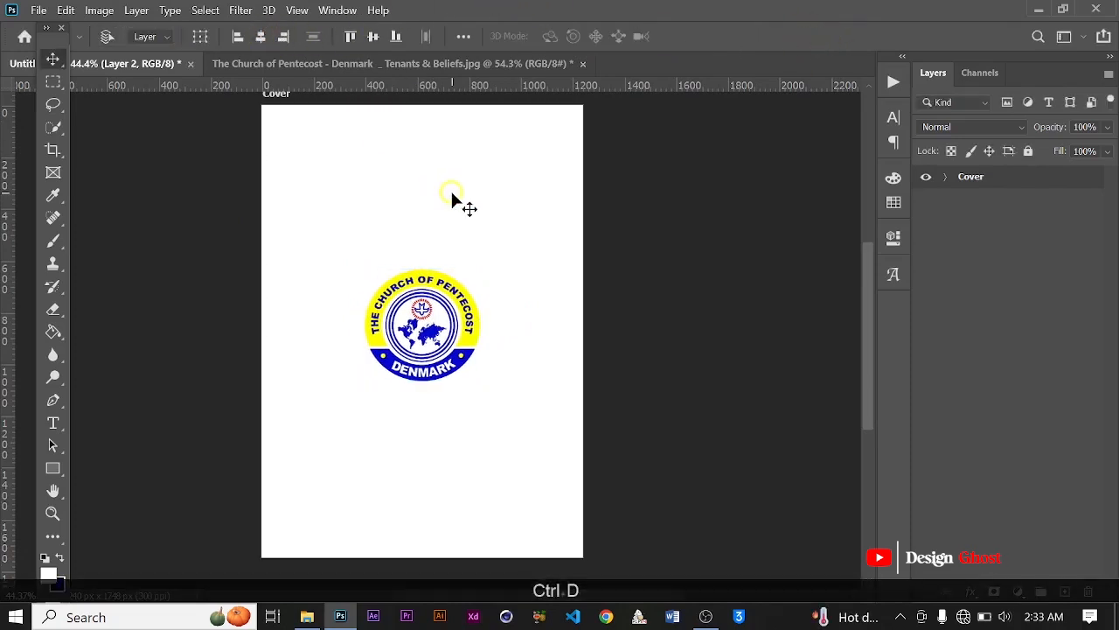
Step: Nudge the logo upward in small steps so it sits slightly above the middle of the Cover artboard
key(Up)
key(Up)
scroll(462, 319, down, 2)
key(Up)
key(Up)
key(Up)
key(Up)
key(Up)
key(Up)
key(Up)
key(Up)
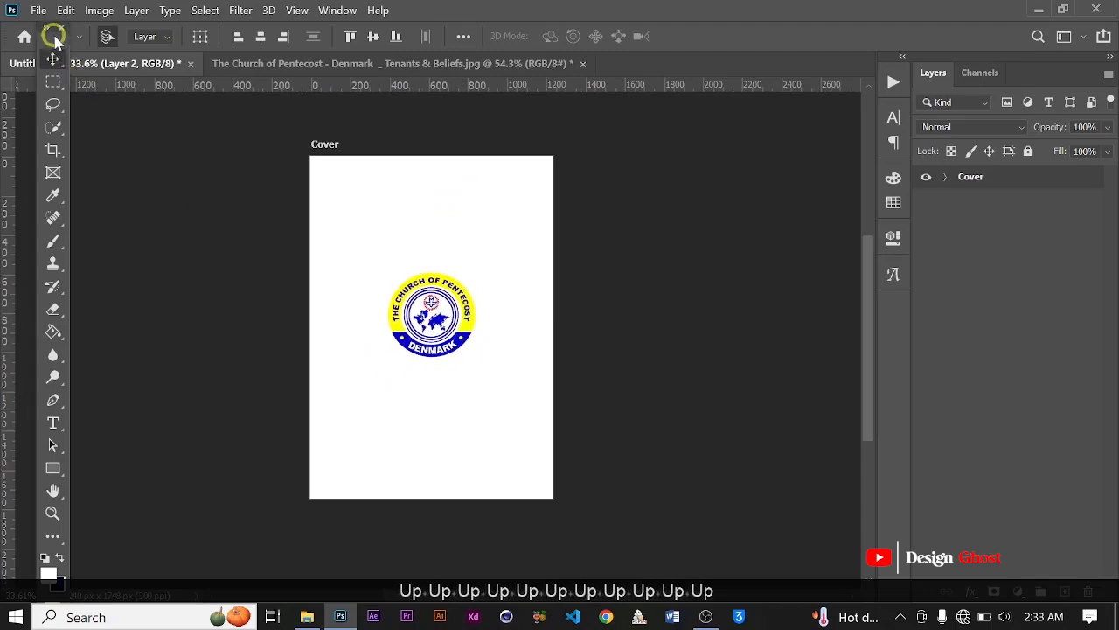
drag(50, 35, 31, 33)
key(Up)
key(Up)
key(Up)
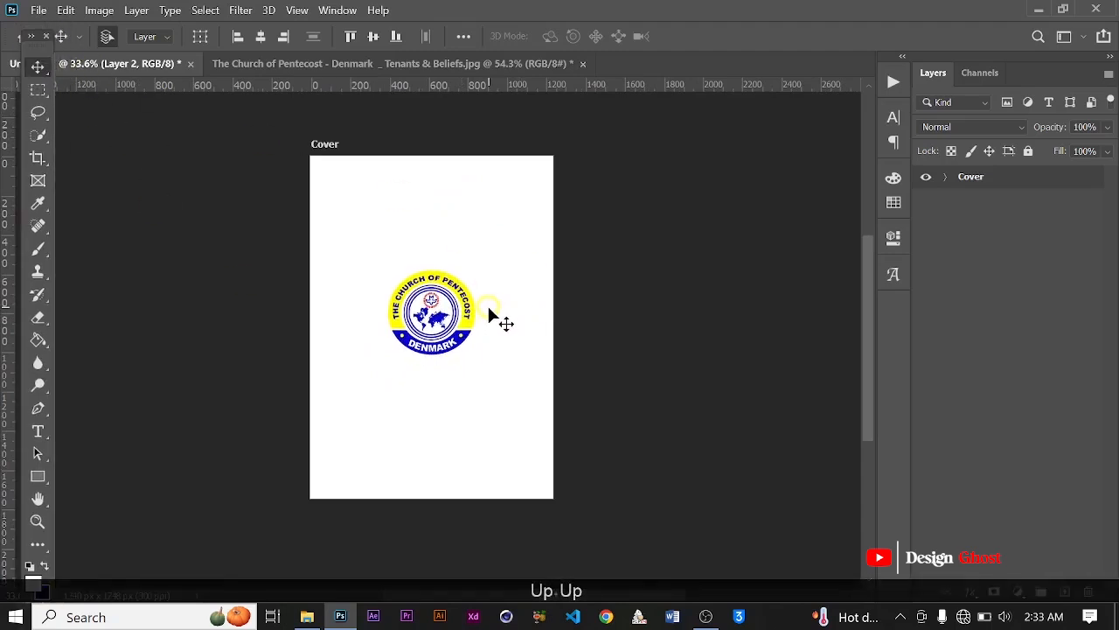
Step: Draw a white rectangle about 1297 x 959 px over the lower half of the Cover artboard, slightly past its side edges
click(38, 477)
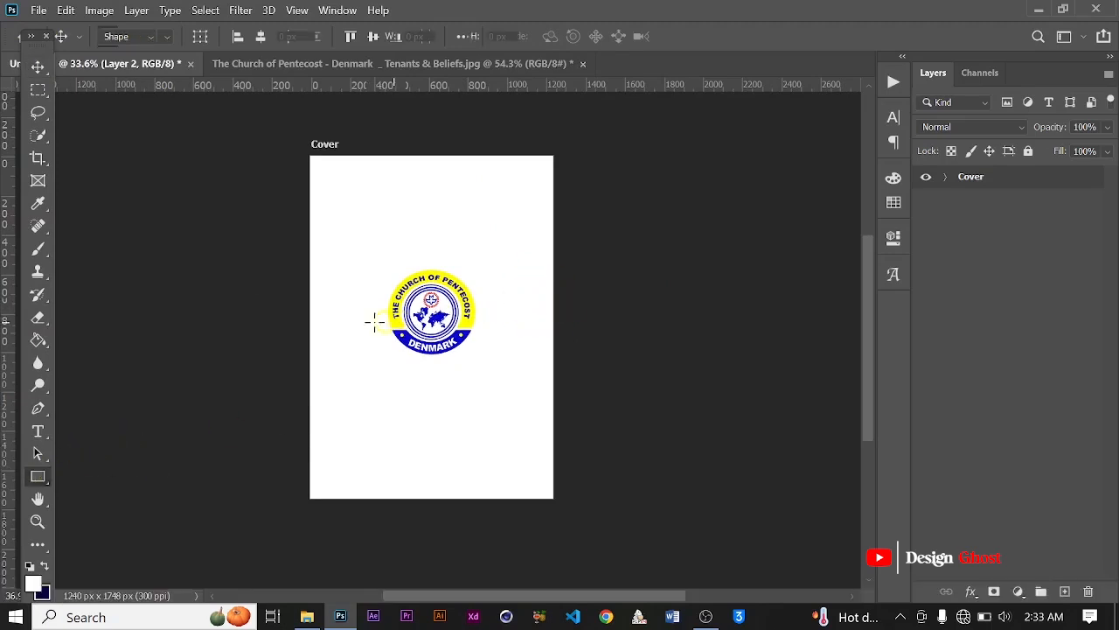
scroll(370, 320, up, 1)
drag(279, 312, 564, 505)
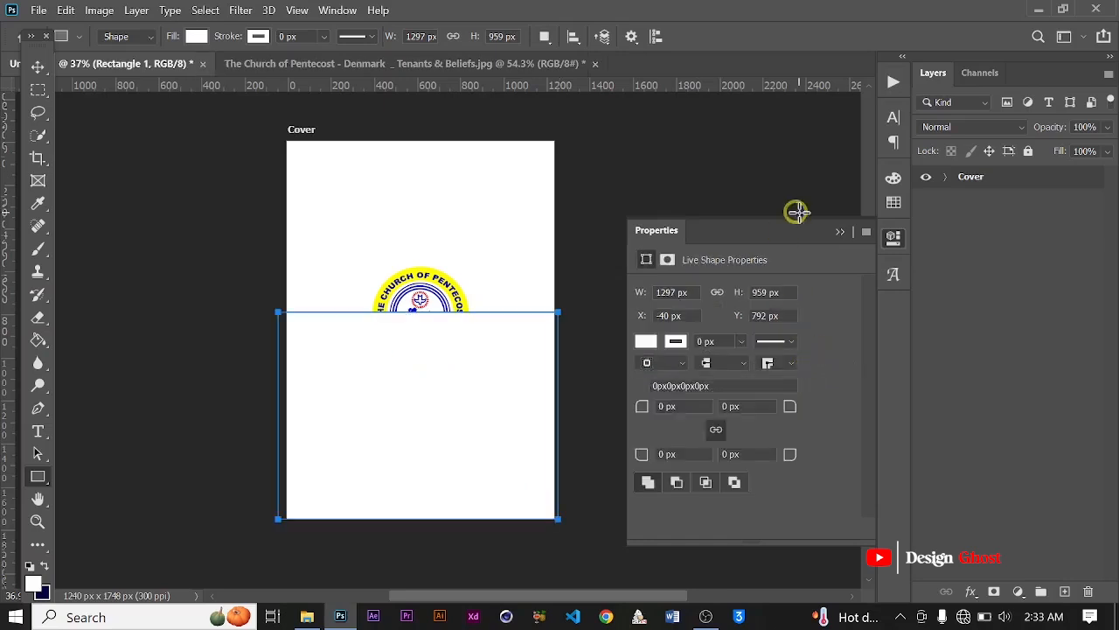
click(842, 236)
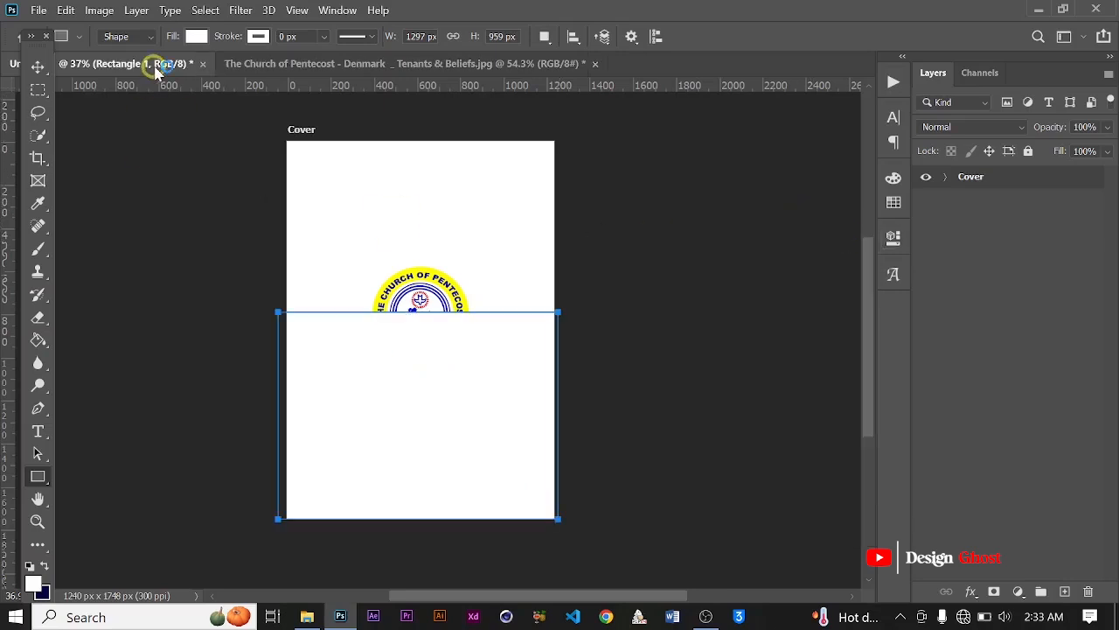
click(38, 67)
scroll(480, 361, down, 1)
scroll(481, 360, up, 2)
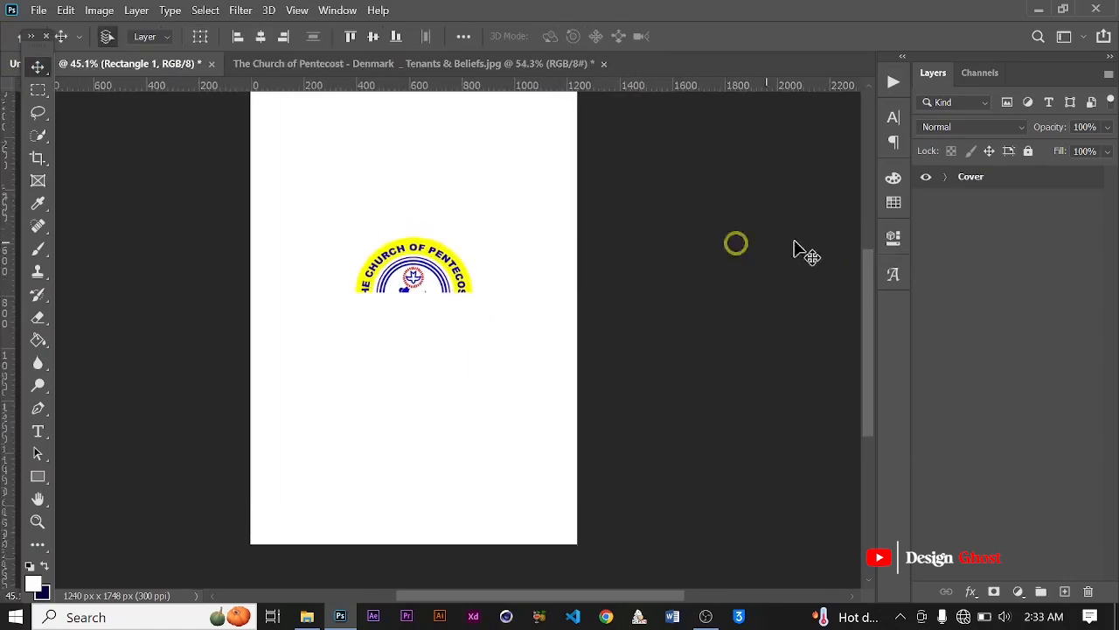
Step: Expand the Cover artboard's layers and add a Gradient Overlay effect to the new rectangle
click(945, 176)
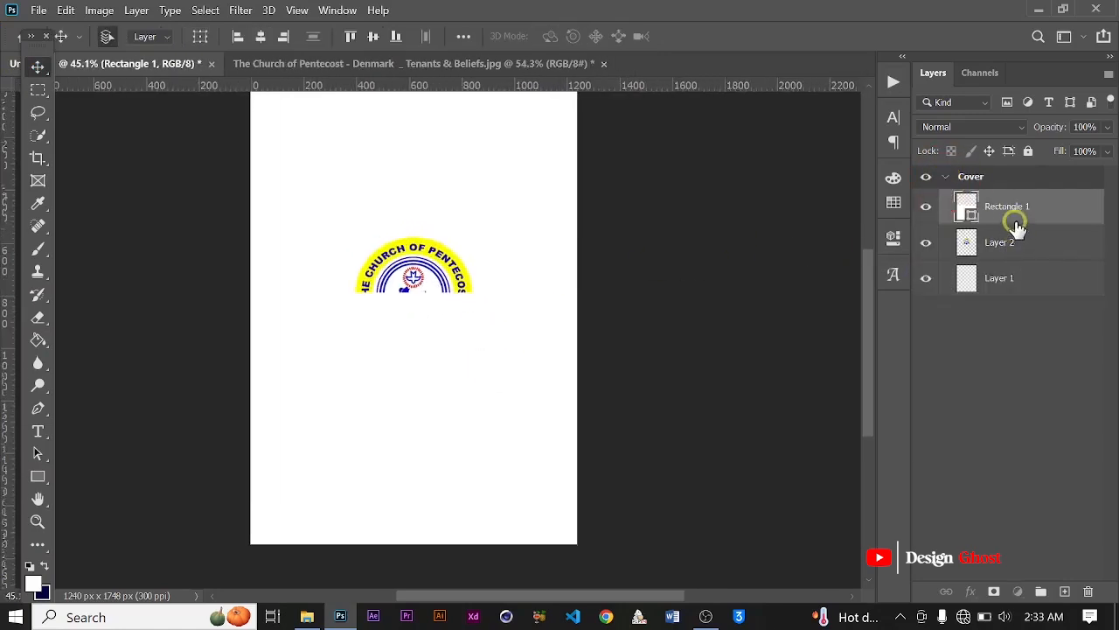
click(971, 591)
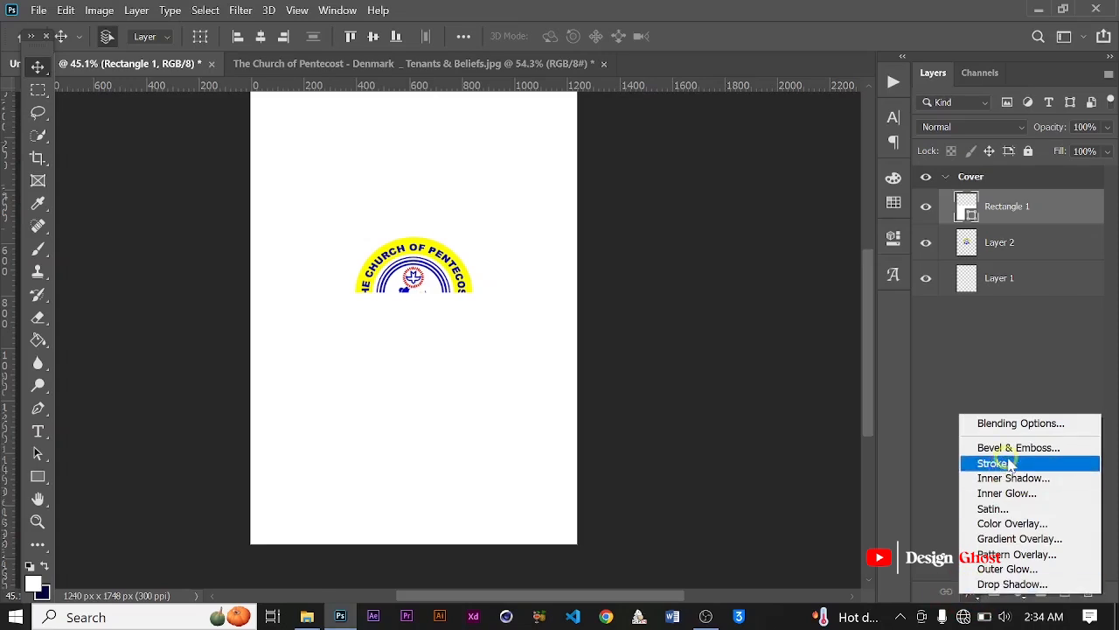
click(998, 540)
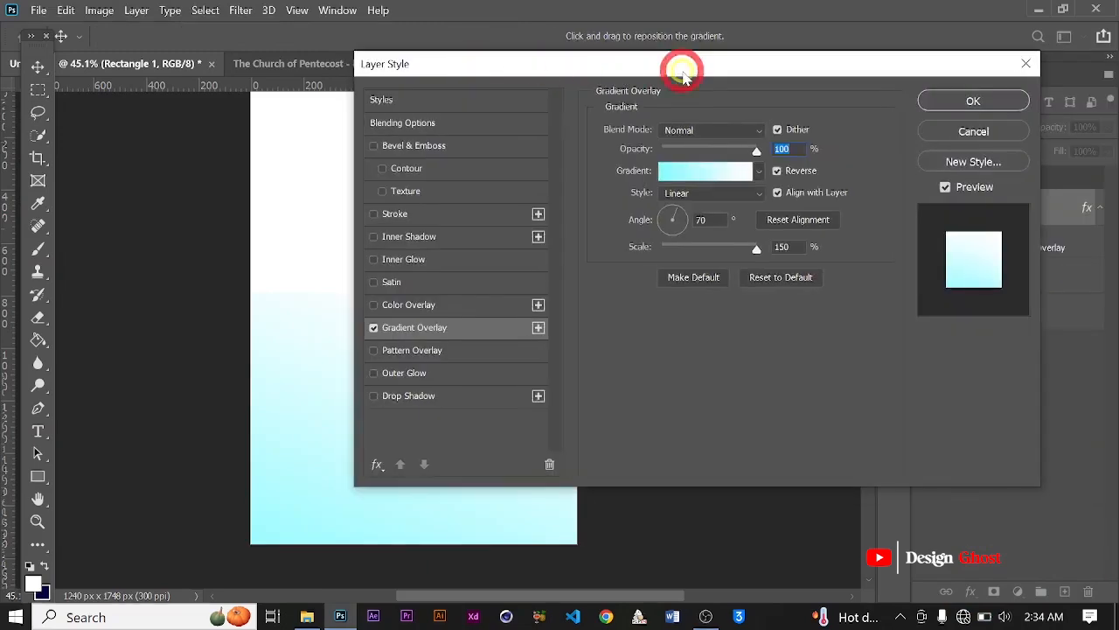
drag(625, 74, 700, 62)
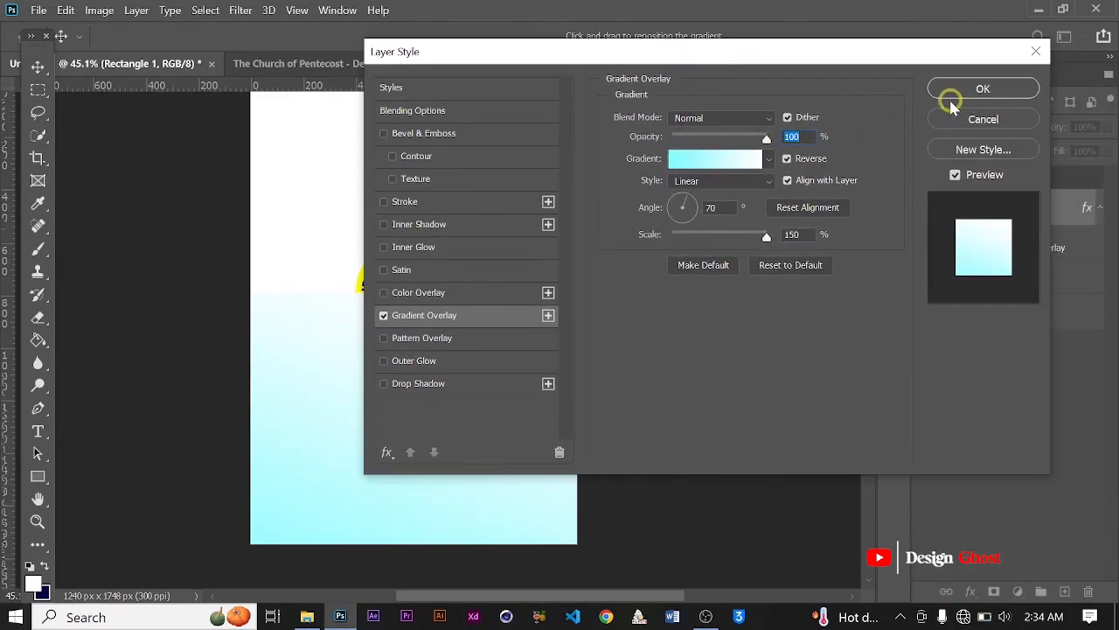
click(715, 159)
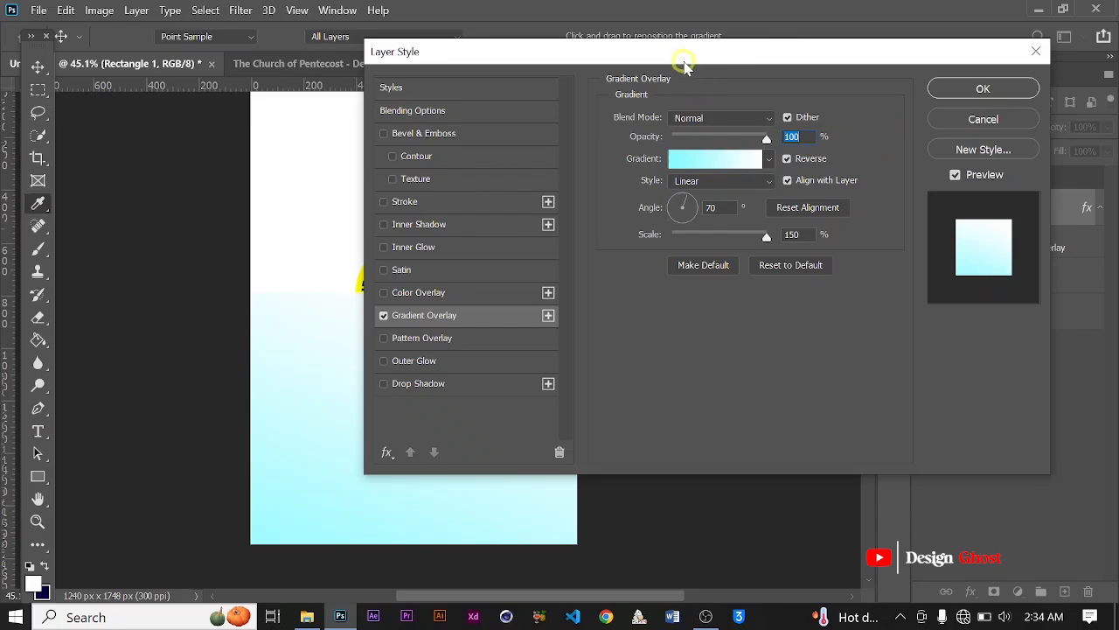
drag(1118, 114, 744, 42)
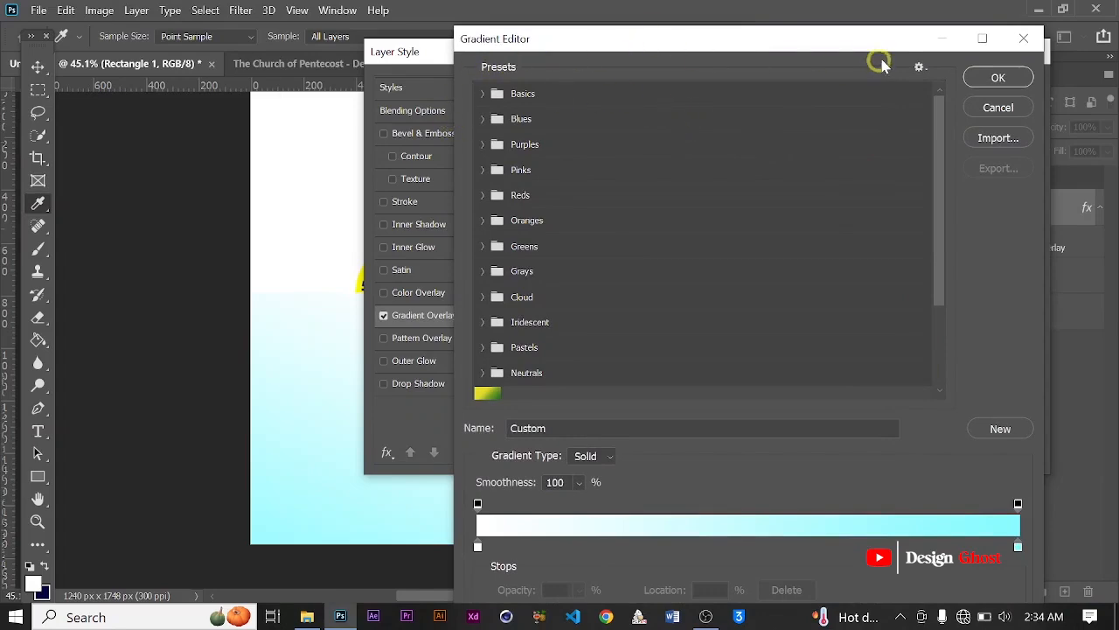
click(1021, 38)
drag(649, 56, 760, 54)
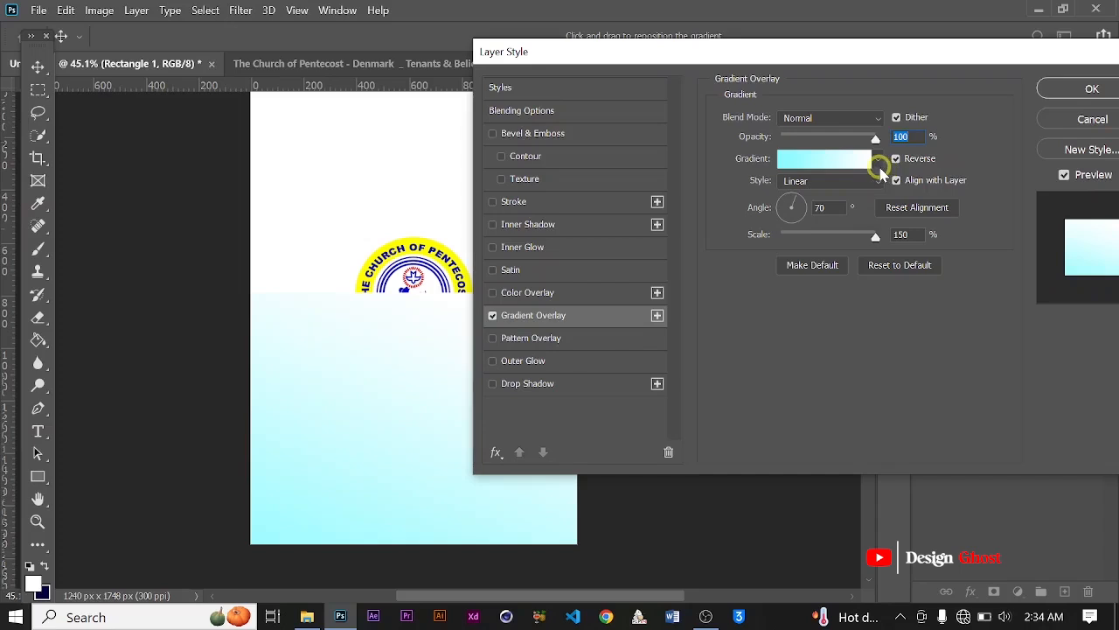
click(878, 162)
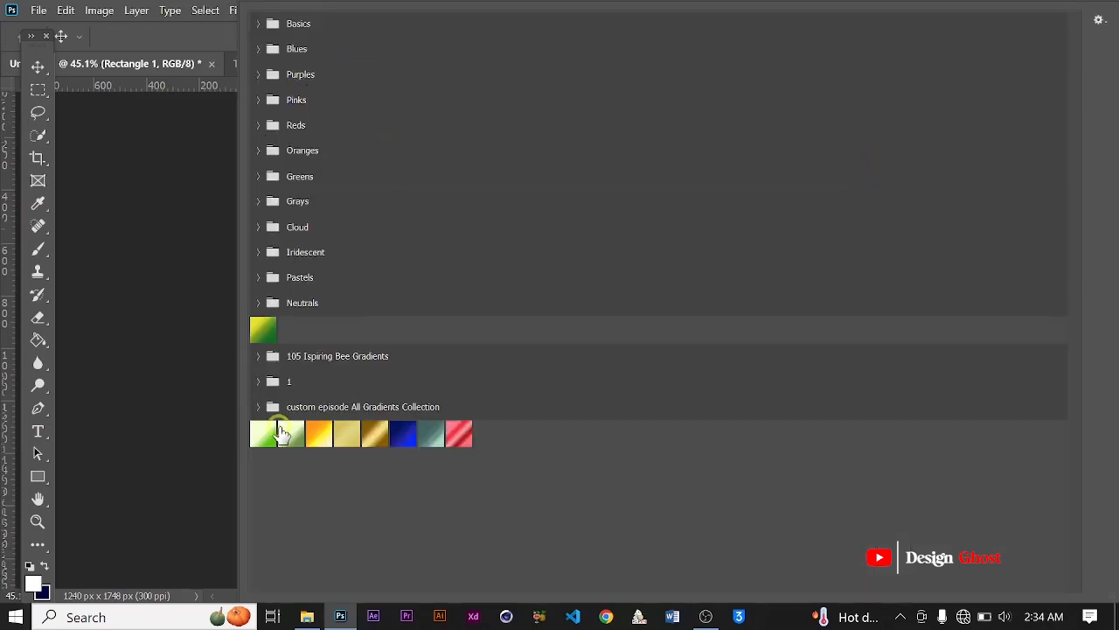
click(280, 433)
click(173, 262)
click(706, 280)
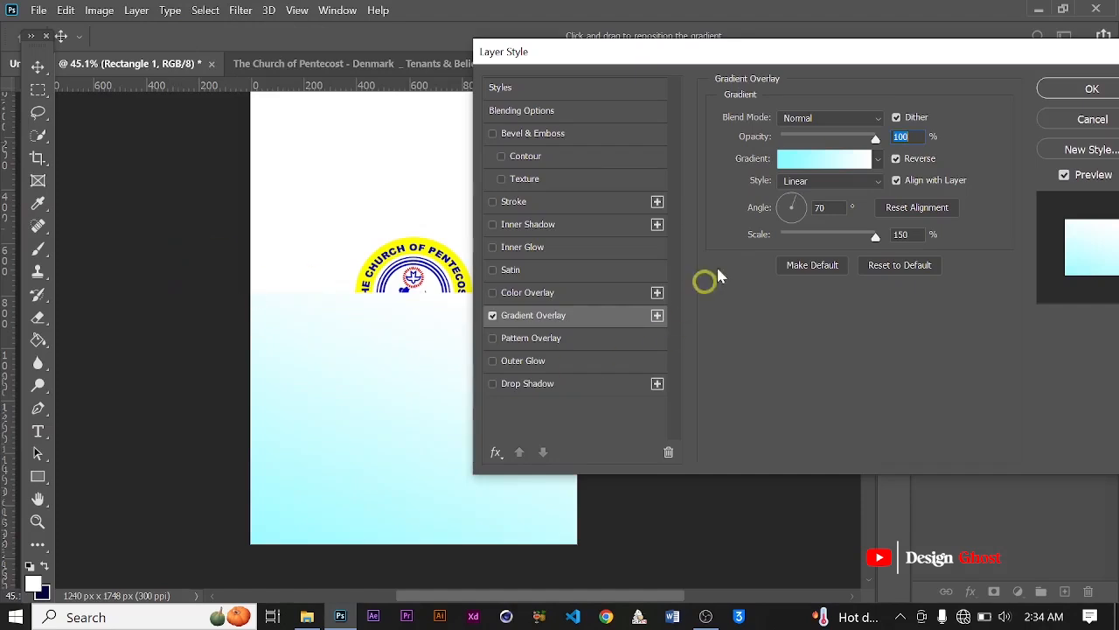
Step: Change the overlay gradient's cyan stop to the logo's yellow (fffd00) by sampling it, and apply the layer style
click(811, 170)
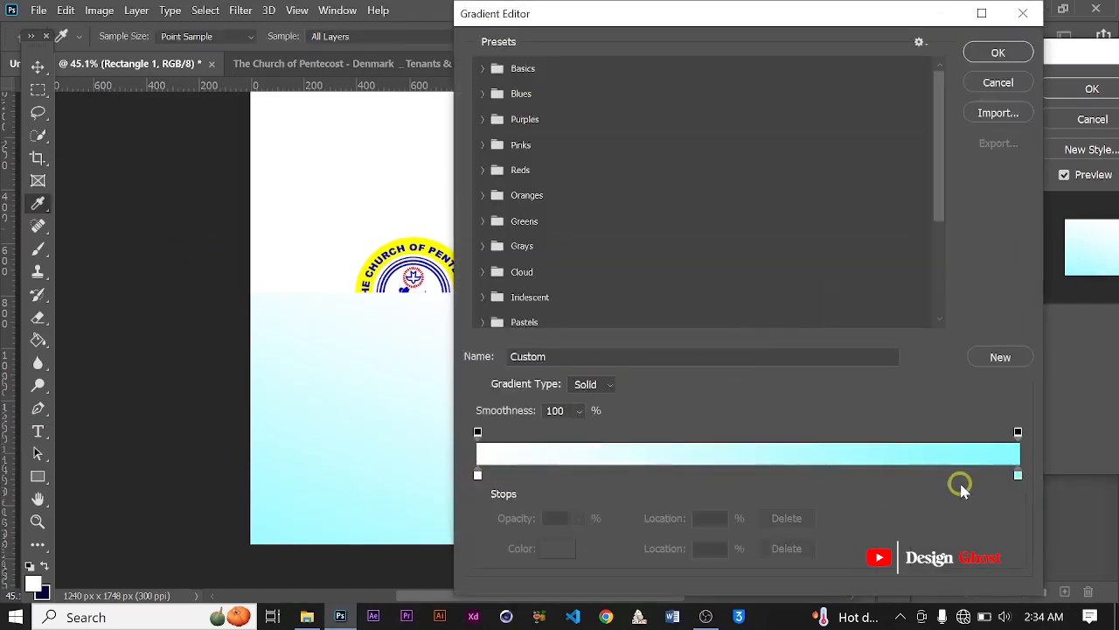
click(1018, 475)
click(556, 551)
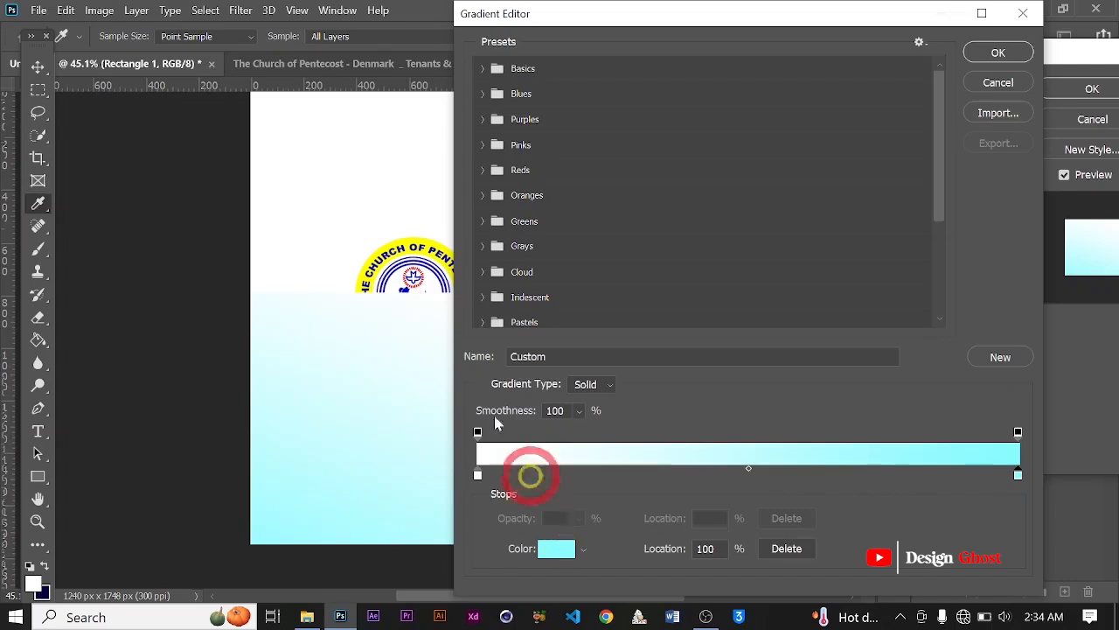
click(407, 245)
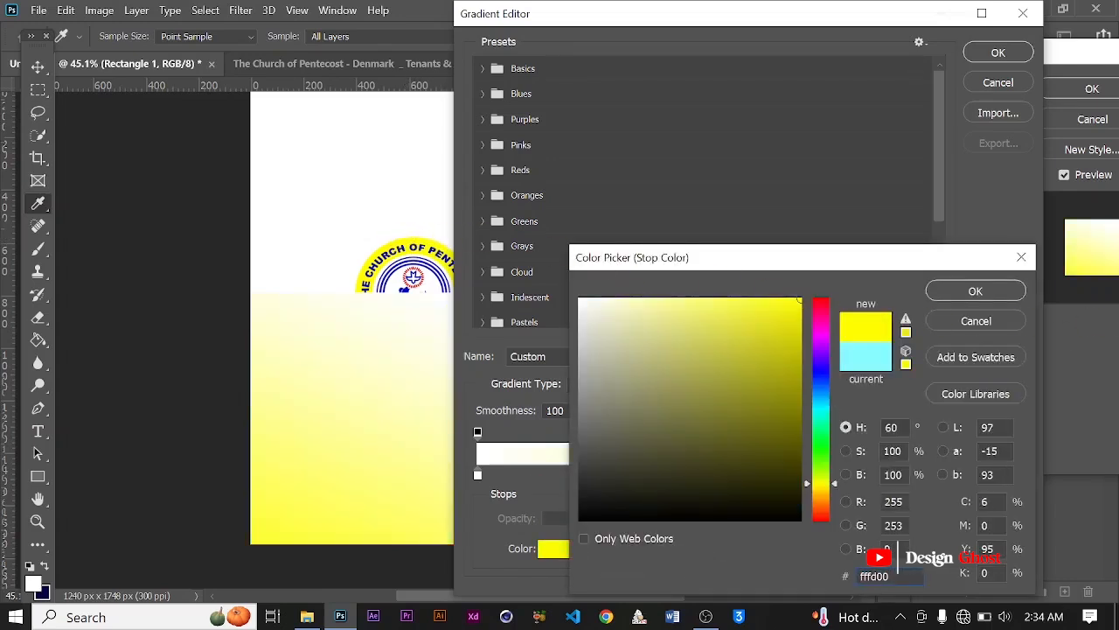
click(1002, 295)
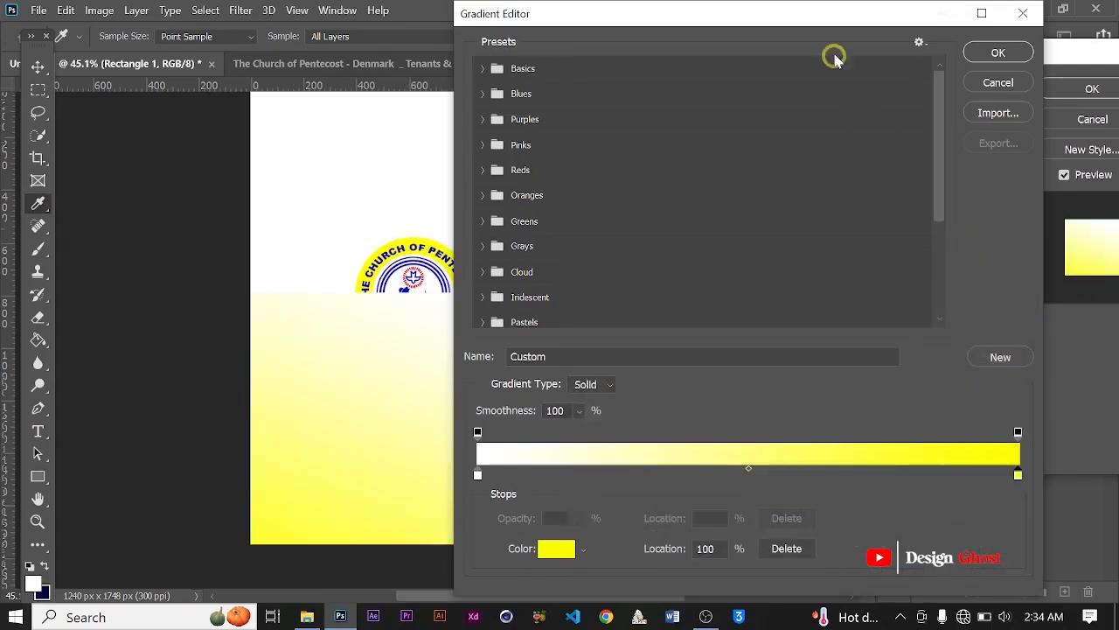
drag(866, 19, 787, 20)
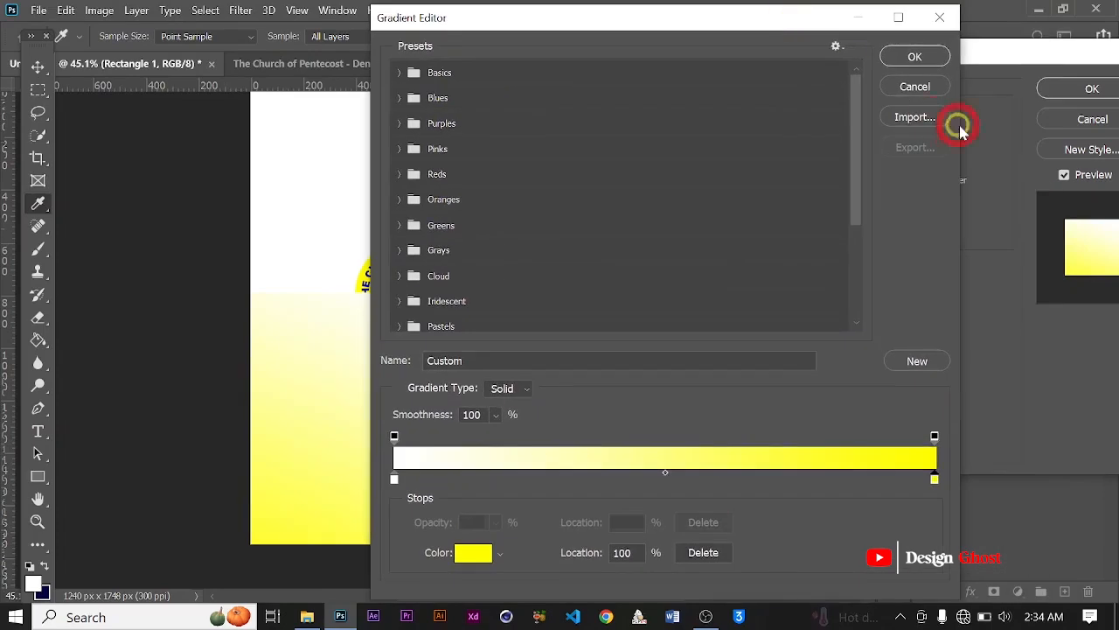
click(923, 55)
drag(916, 61, 757, 43)
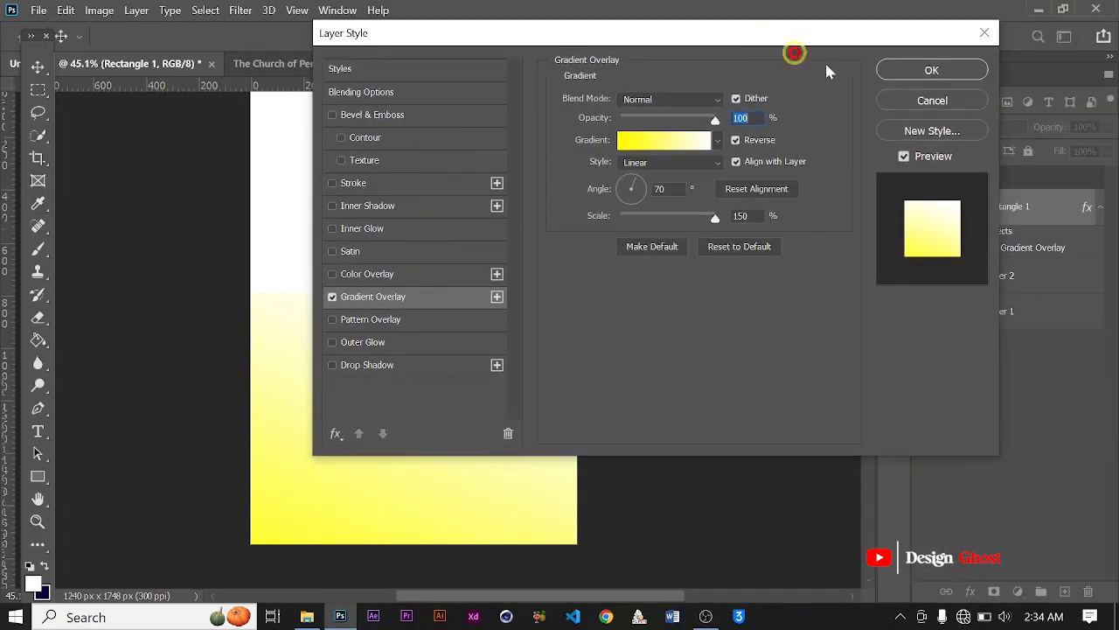
click(929, 74)
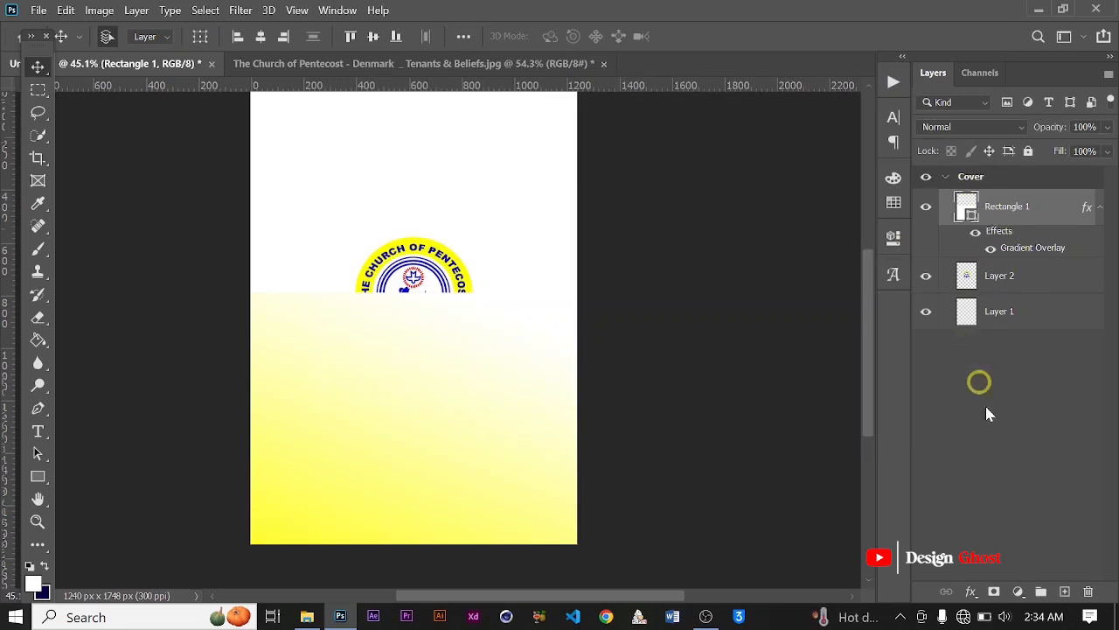
Step: Add an empty layer beneath the logo layer and move the gradient rectangle's layer directly below the logo
click(1066, 593)
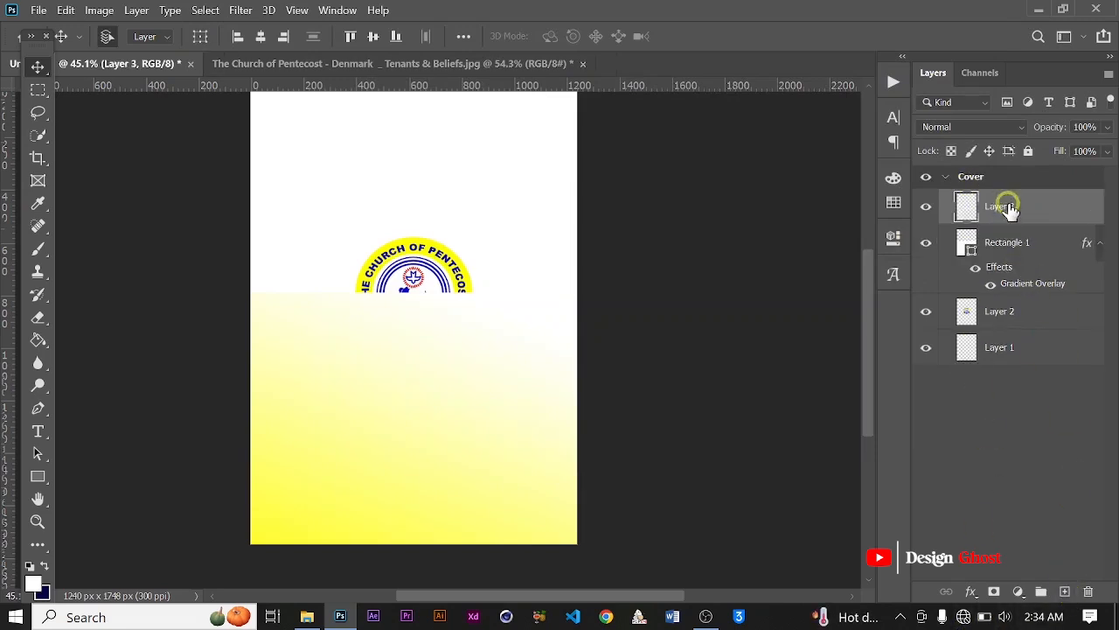
drag(1010, 208, 1015, 323)
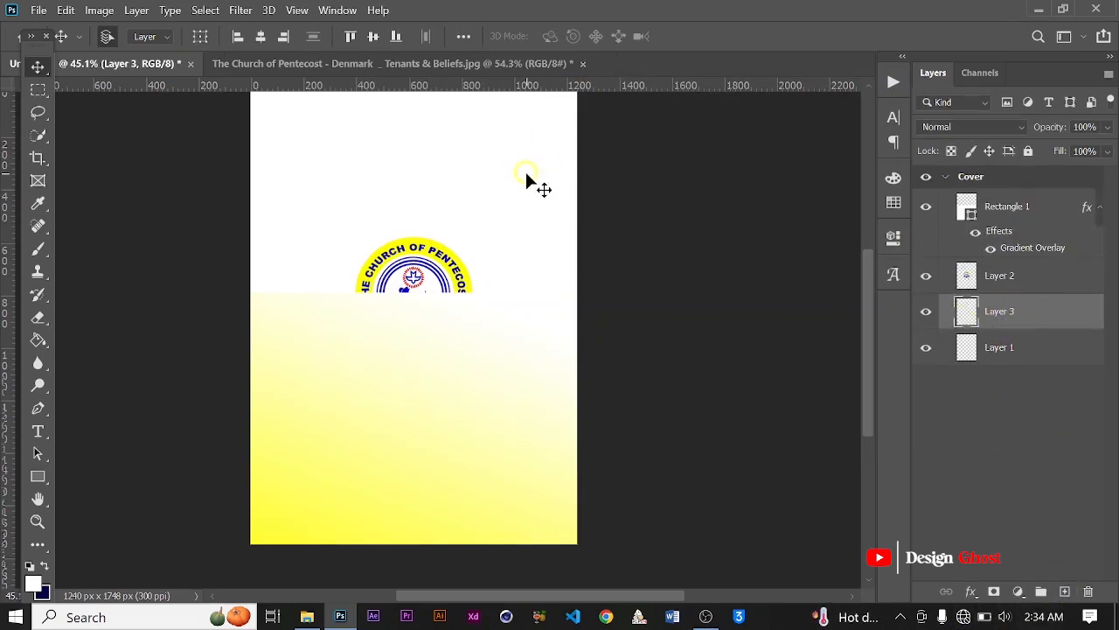
scroll(438, 280, up, 4)
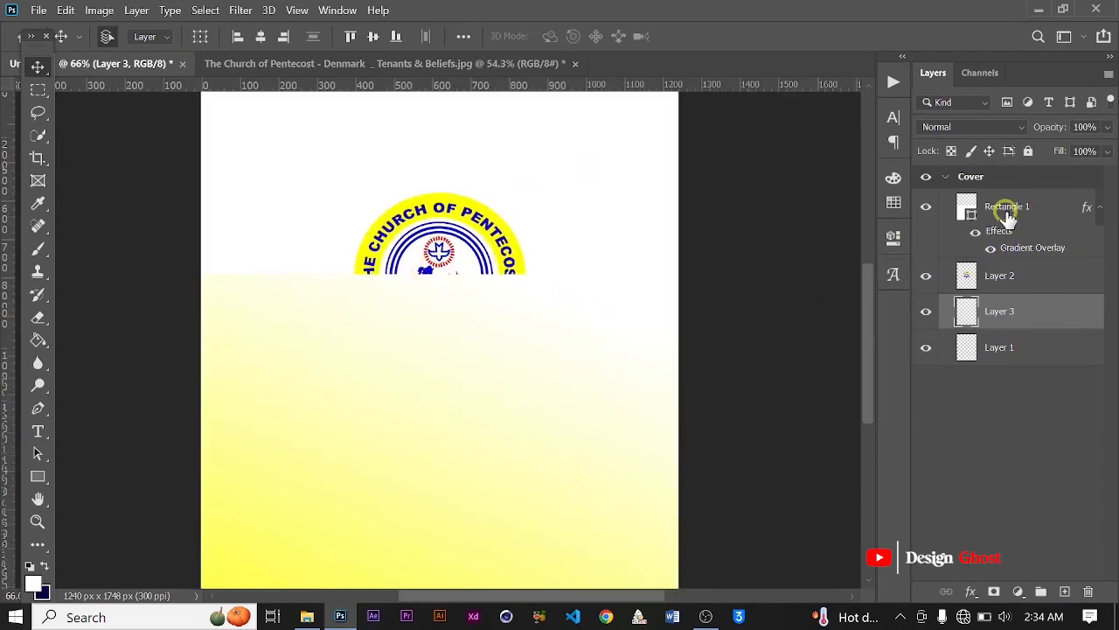
drag(1008, 219, 1006, 298)
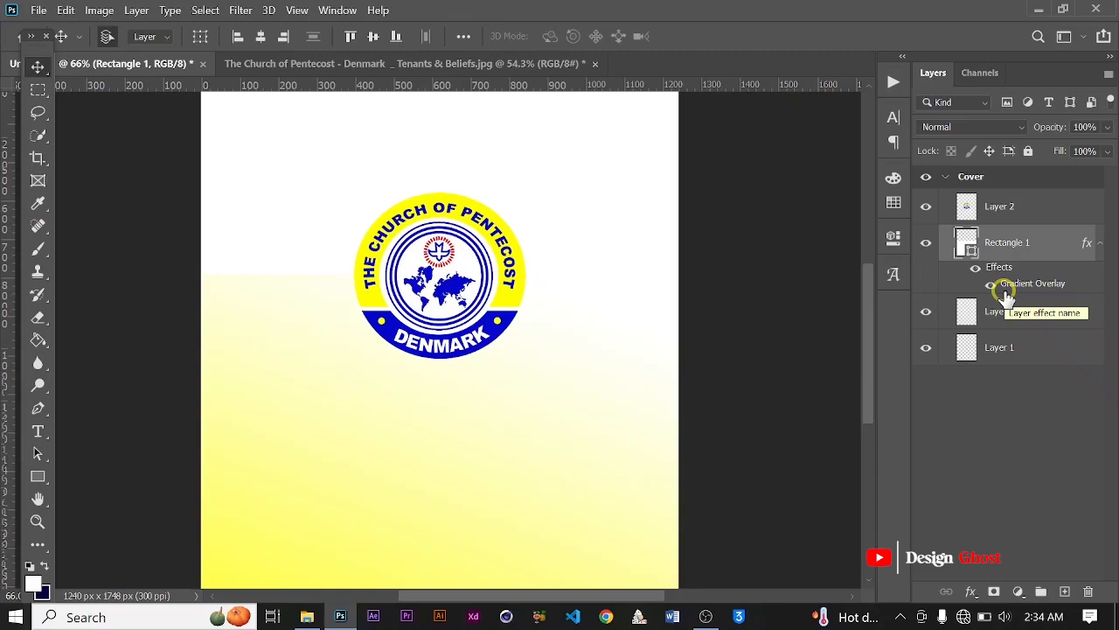
scroll(662, 295, down, 1)
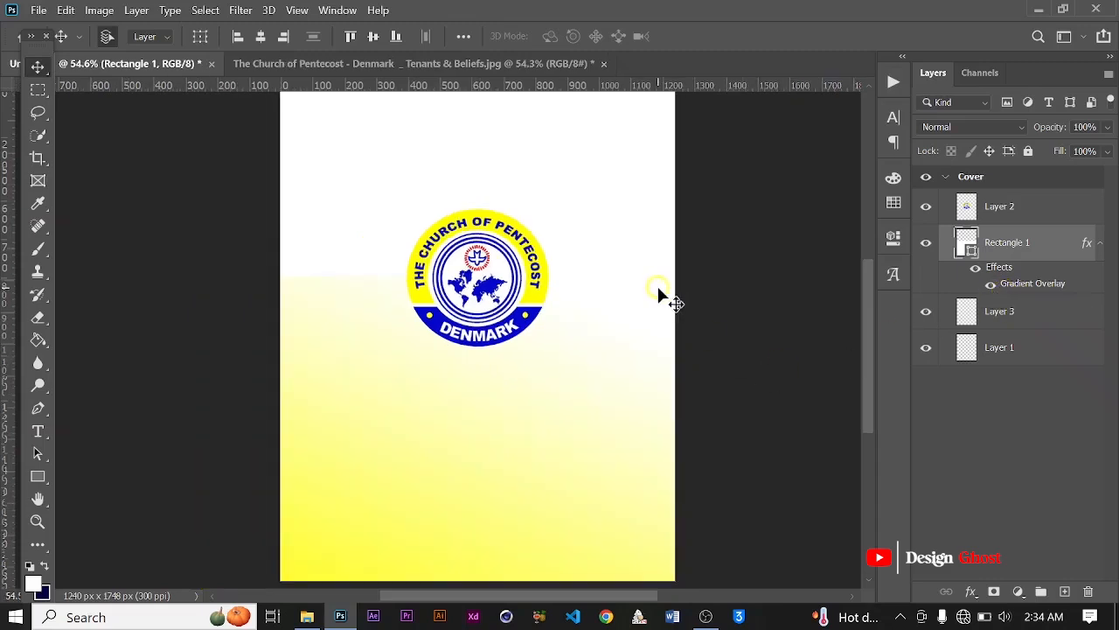
Step: Swap the foreground and background colors and fill the empty Layer 3 with dark navy using the Paint Bucket
click(45, 566)
key(g)
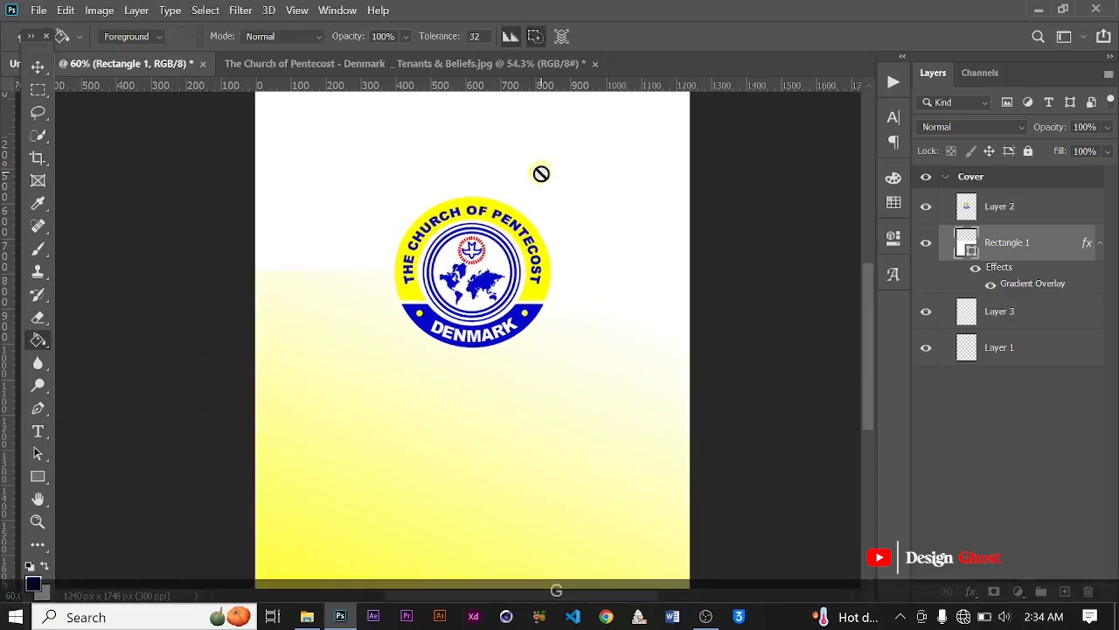
click(1021, 317)
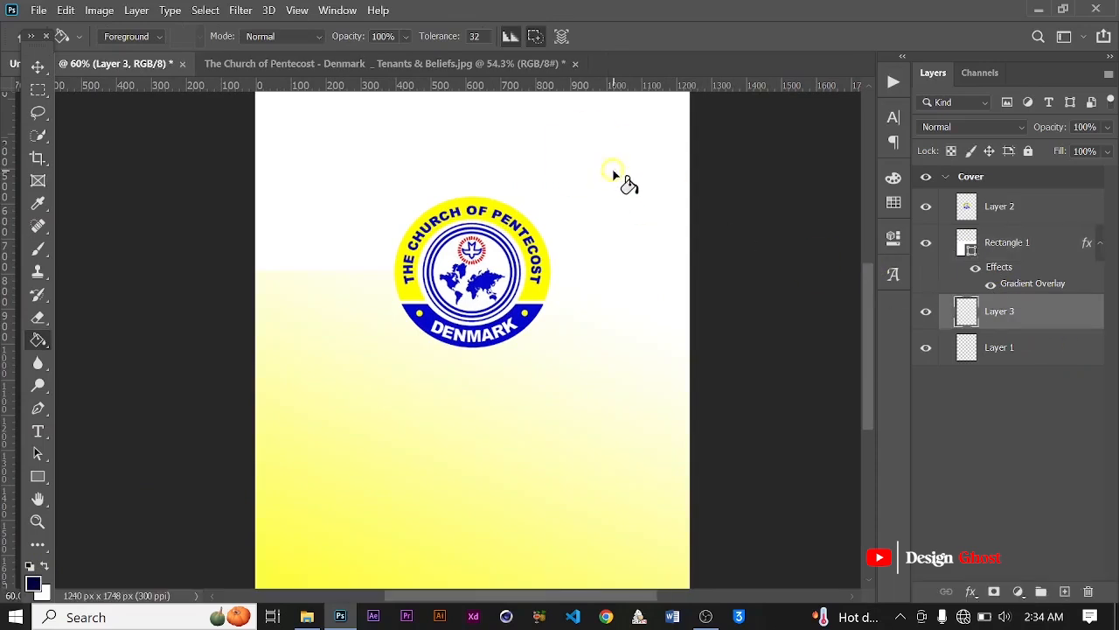
click(612, 173)
click(39, 74)
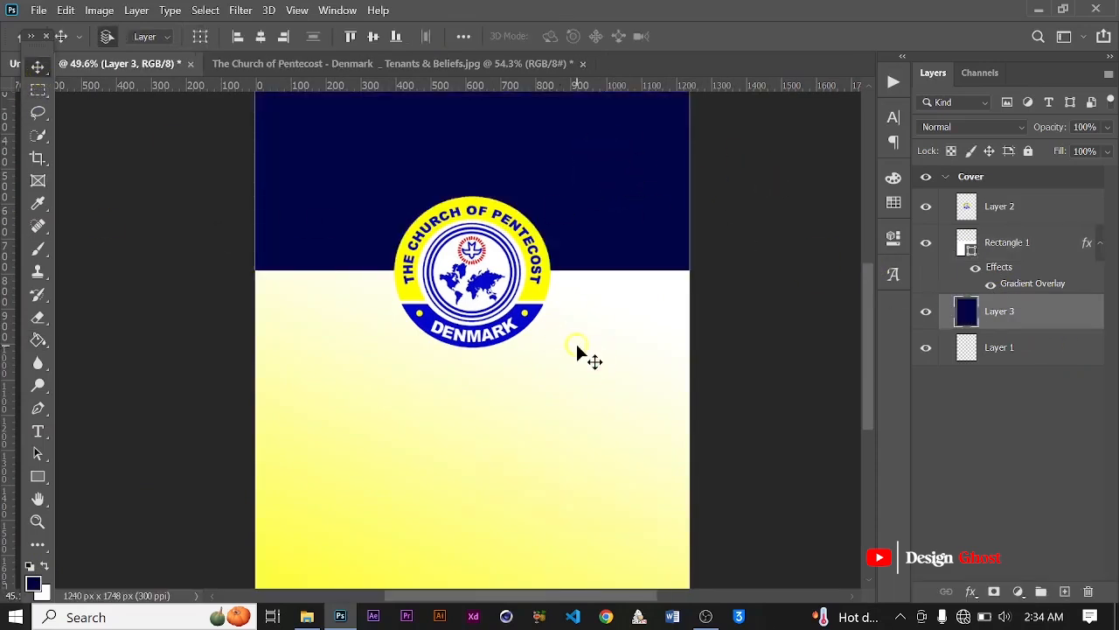
scroll(540, 350, down, 3)
scroll(539, 350, up, 3)
key(ctrl+0)
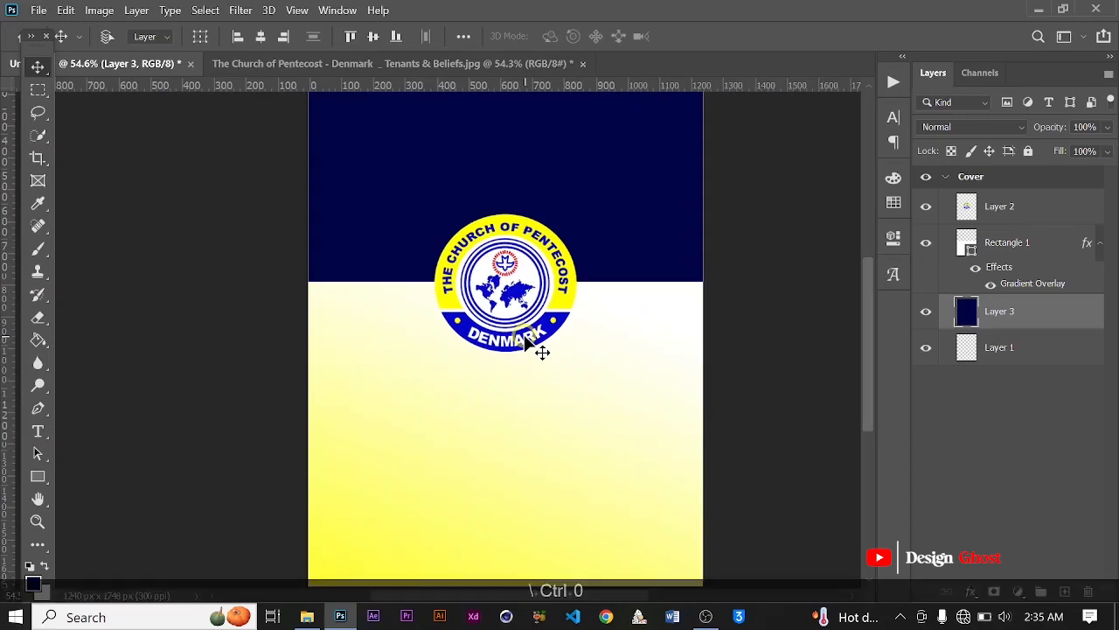
Step: On a new layer above the logo, draw a white strip about 1278 x 25 px along the navy and gradient boundary
click(1050, 179)
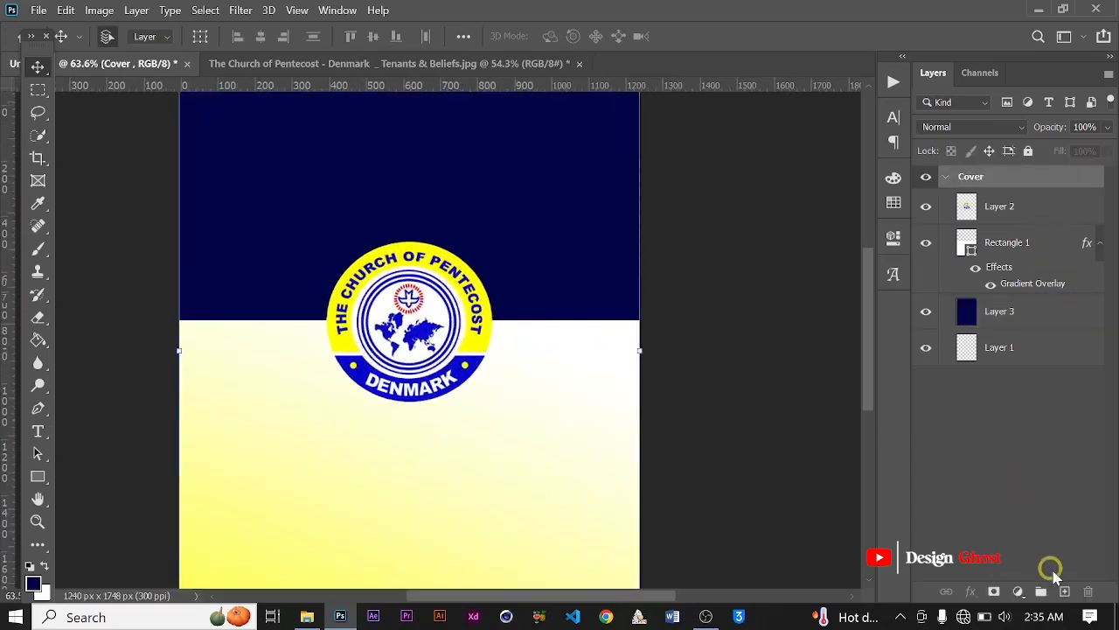
click(1065, 592)
click(36, 477)
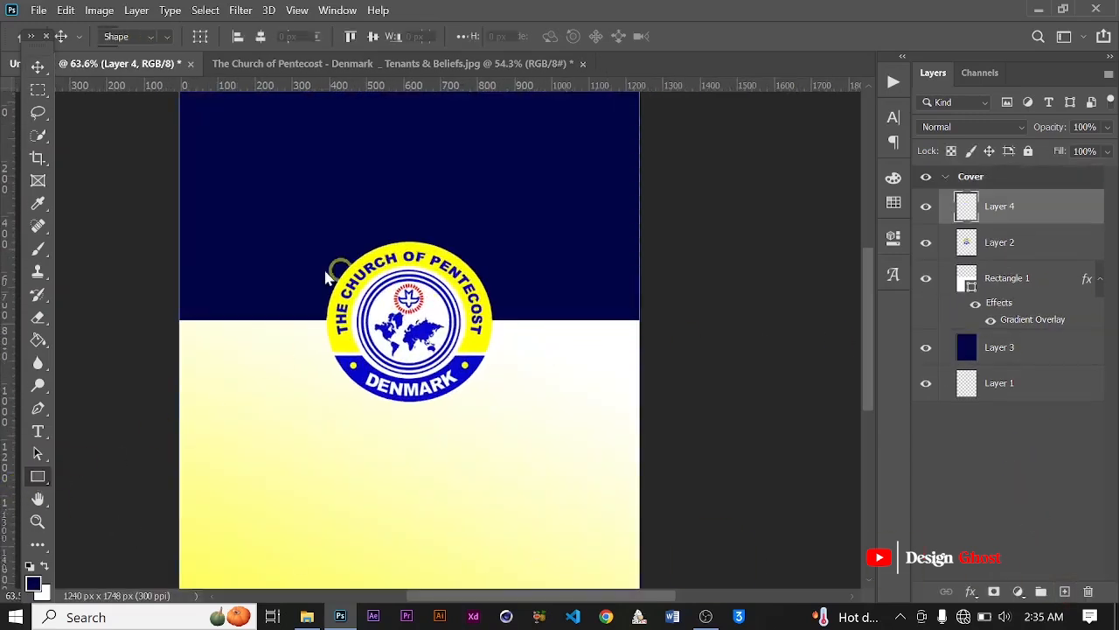
scroll(315, 278, up, 1)
drag(160, 320, 679, 328)
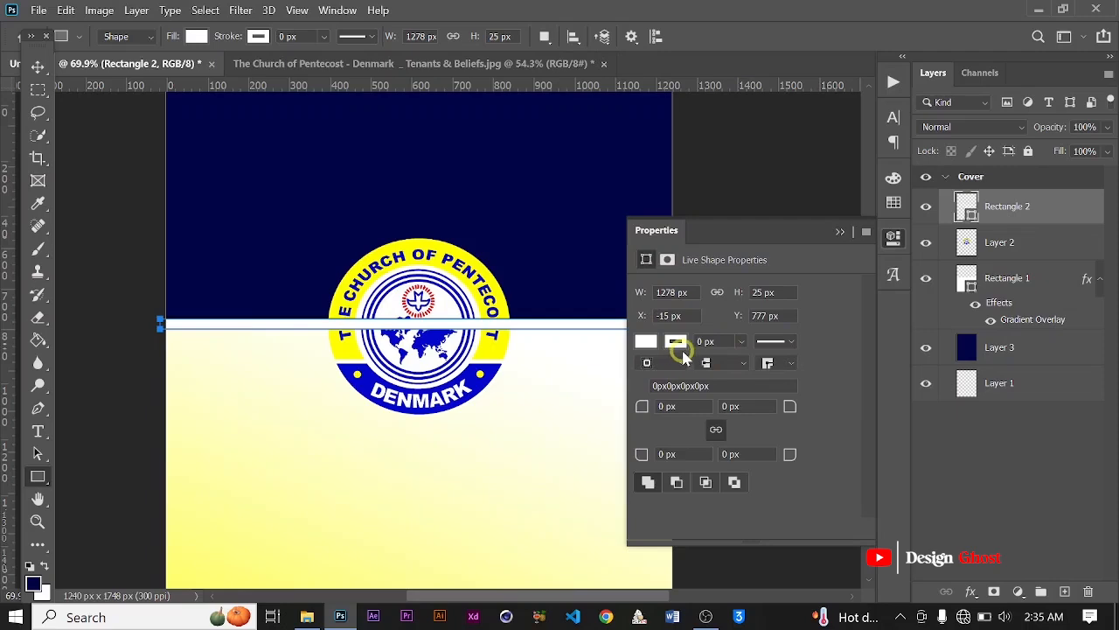
click(840, 233)
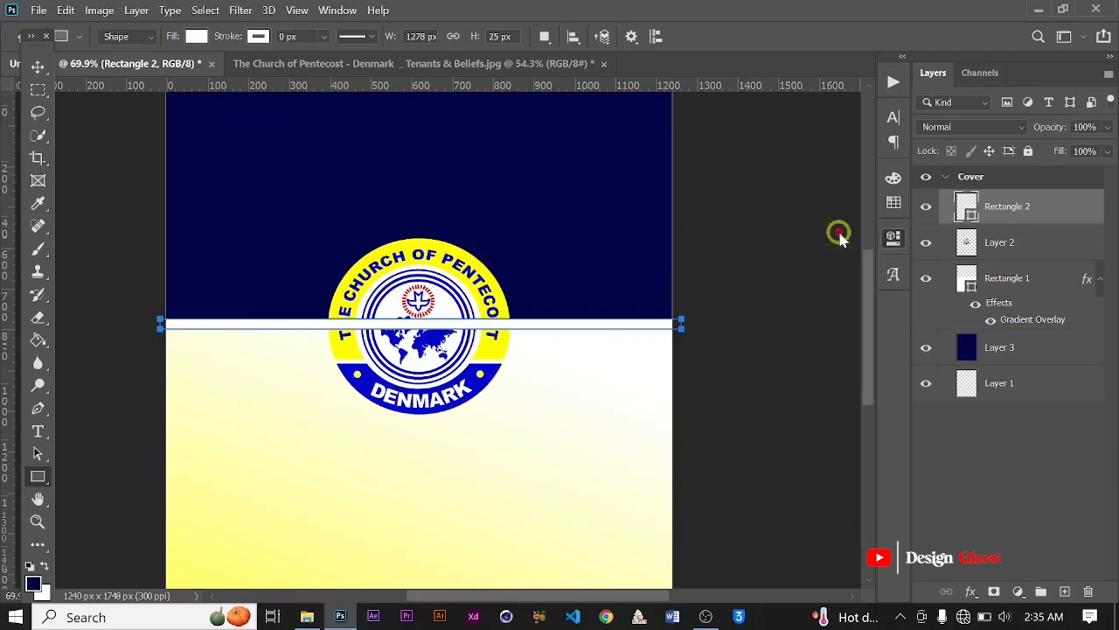
click(37, 67)
Step: Move the thin white strip's layer beneath the logo layer so the logo overlaps it
scroll(416, 304, down, 2)
scroll(463, 341, up, 6)
drag(1047, 206, 1044, 253)
scroll(266, 317, down, 1)
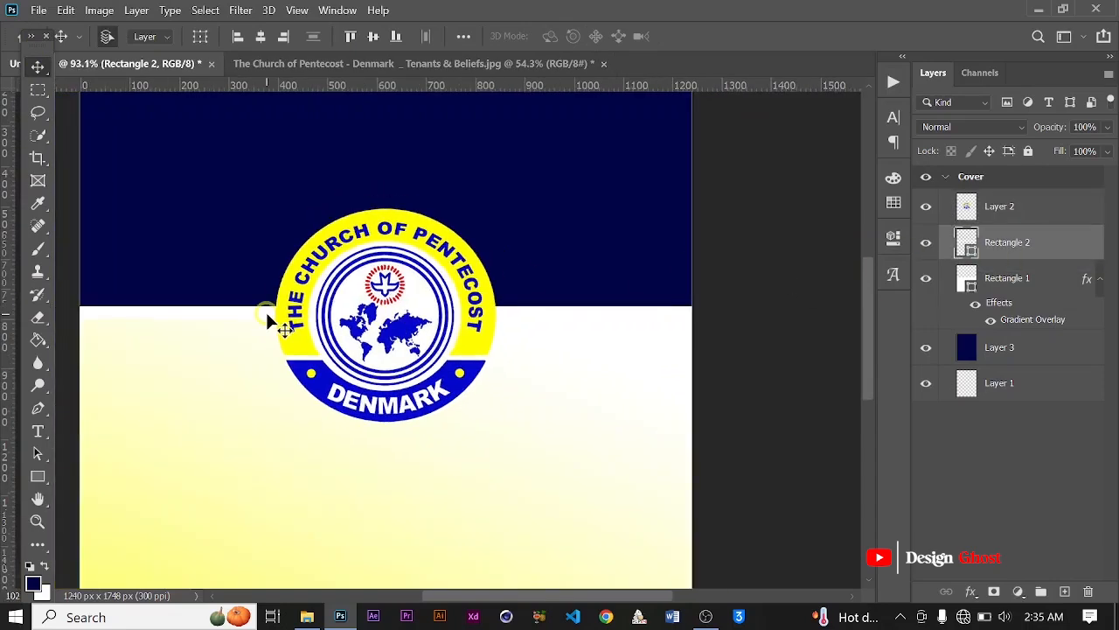
scroll(267, 321, up, 1)
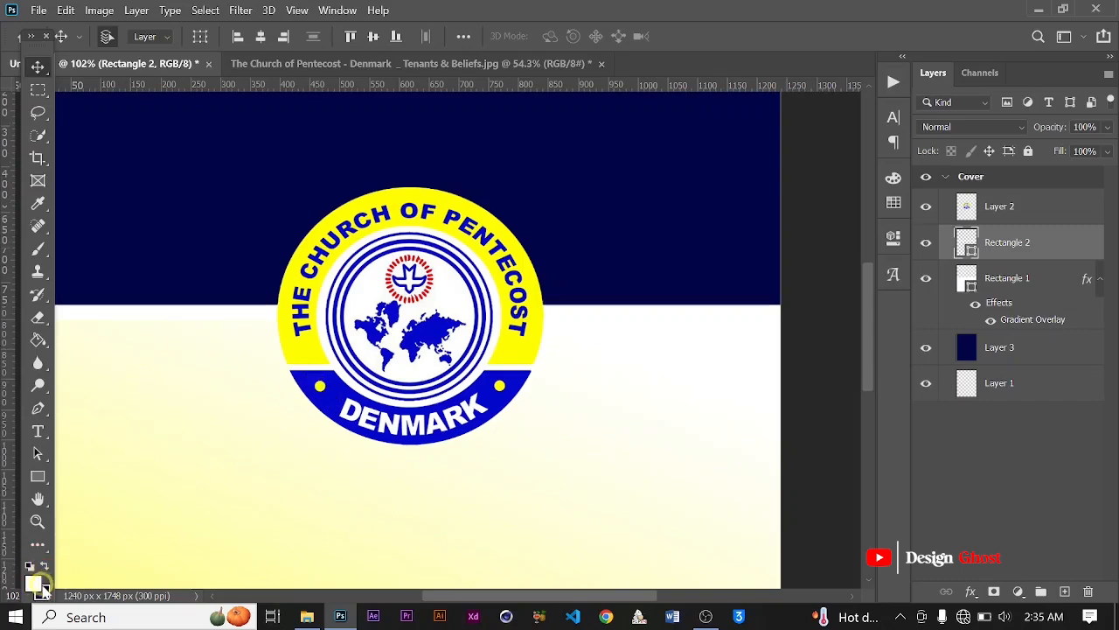
Step: Sample the logo's blue #0408cb as the foreground color and fill the thin strip with it
click(39, 584)
click(334, 392)
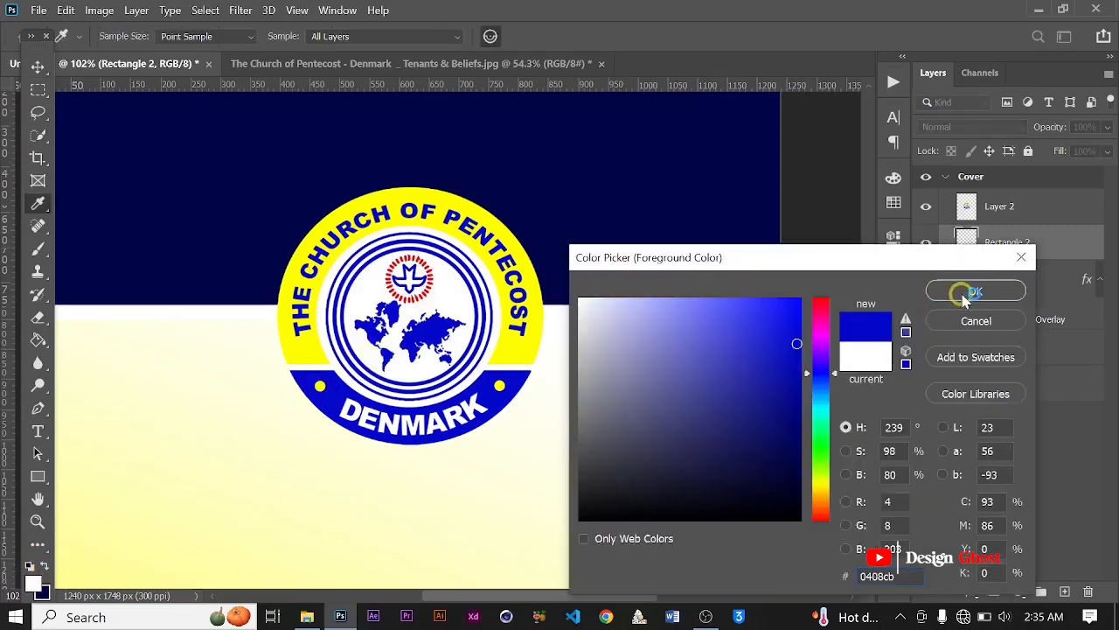
click(965, 295)
key(u)
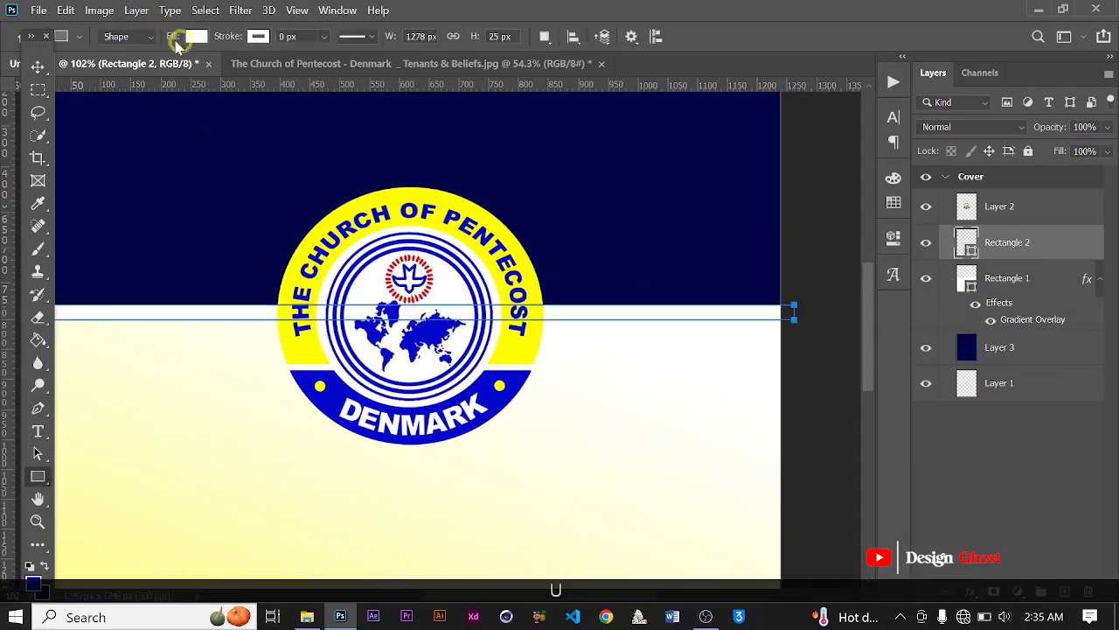
click(192, 39)
click(89, 129)
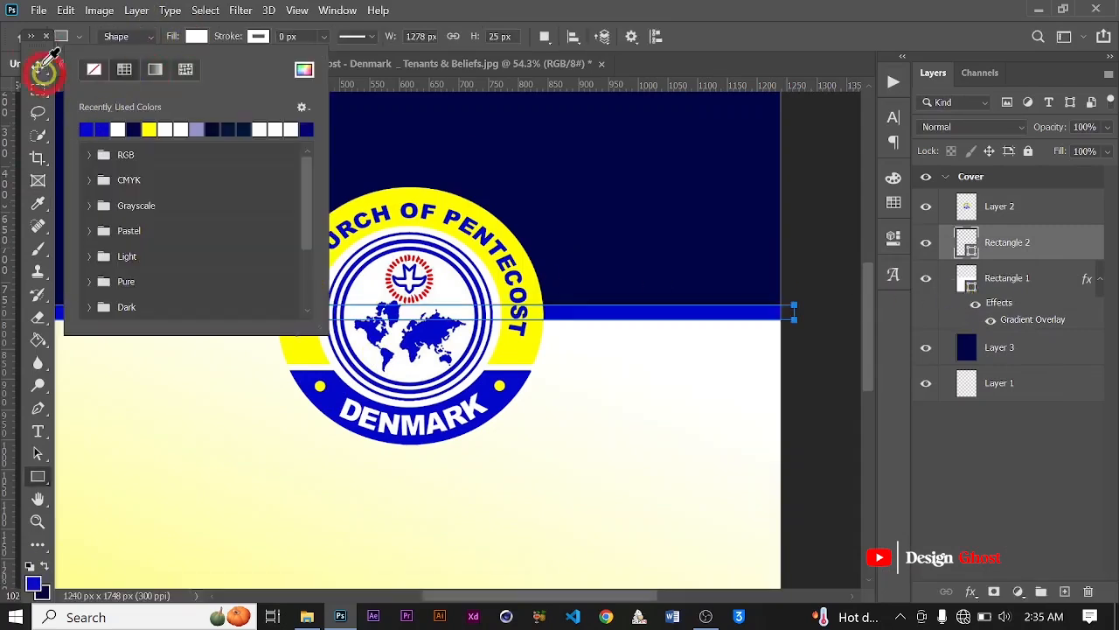
click(37, 65)
scroll(390, 334, down, 5)
scroll(388, 329, up, 3)
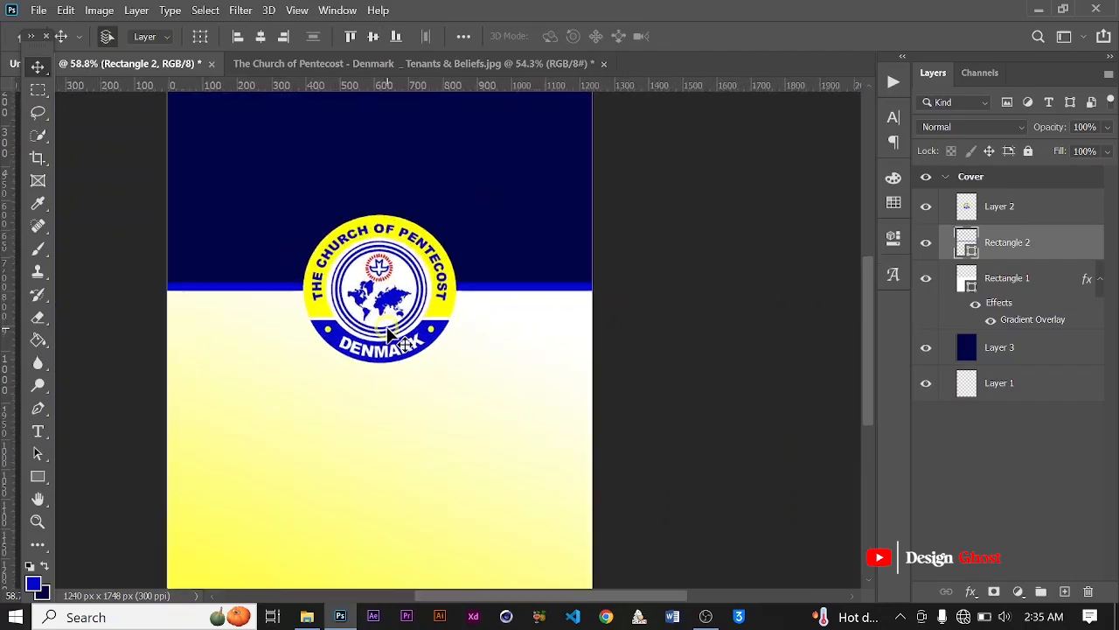
scroll(390, 331, down, 4)
scroll(398, 331, up, 2)
scroll(398, 331, up, 2)
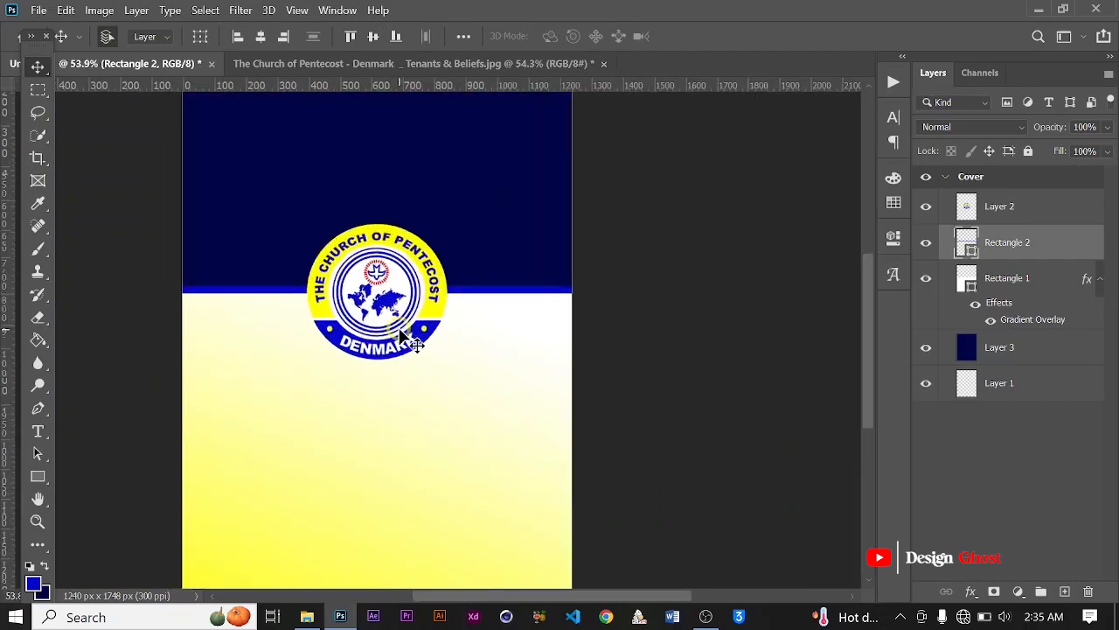
scroll(411, 336, down, 3)
scroll(374, 349, up, 4)
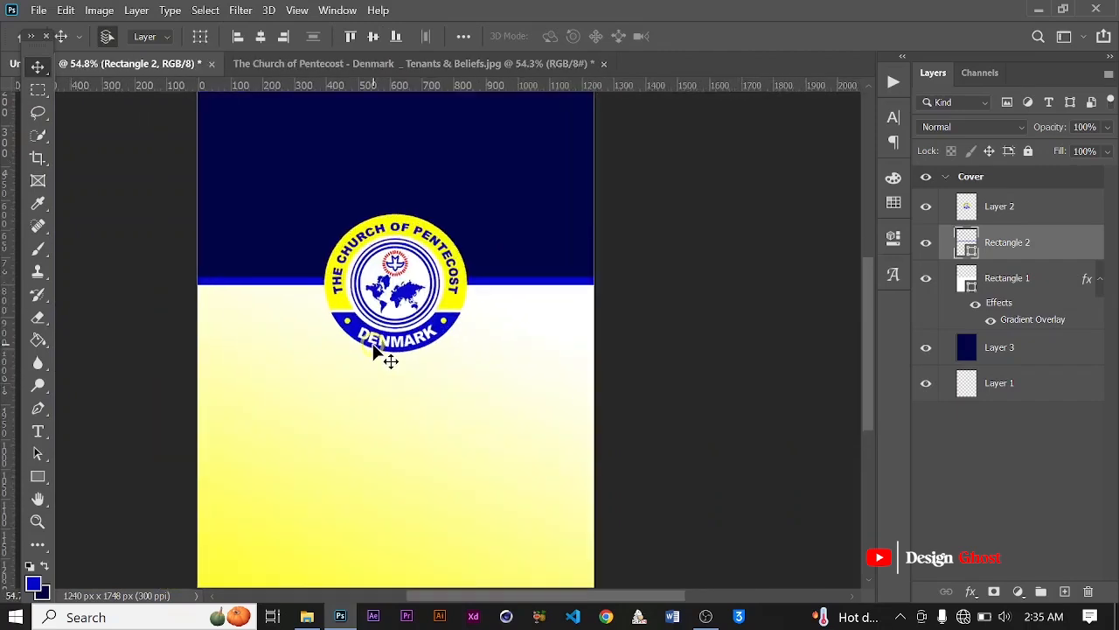
Step: Set the foreground color to light blue #5297ff and recolor the thin strip with it
click(34, 582)
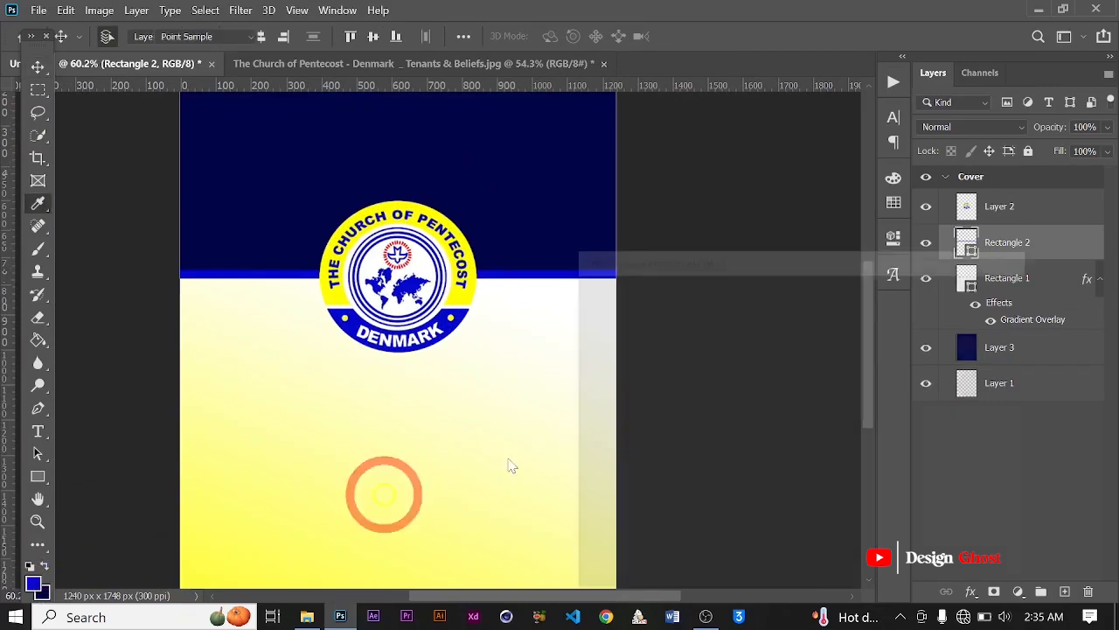
mouse_move(769, 350)
mouse_down()
mouse_move(758, 299)
mouse_move(717, 268)
mouse_move(731, 260)
mouse_up()
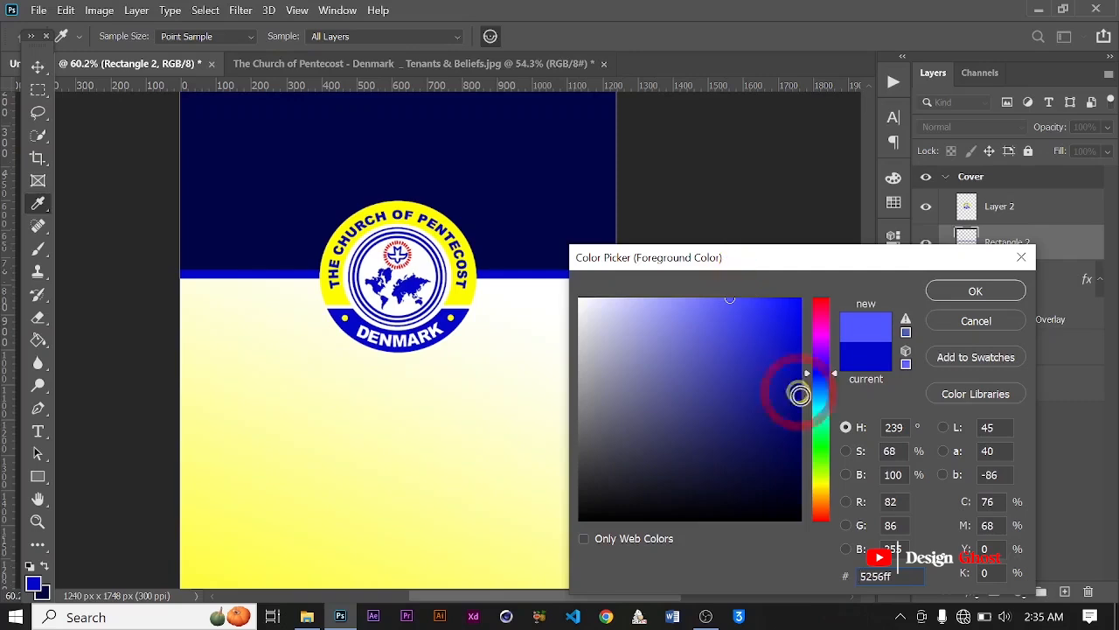
drag(831, 372, 836, 390)
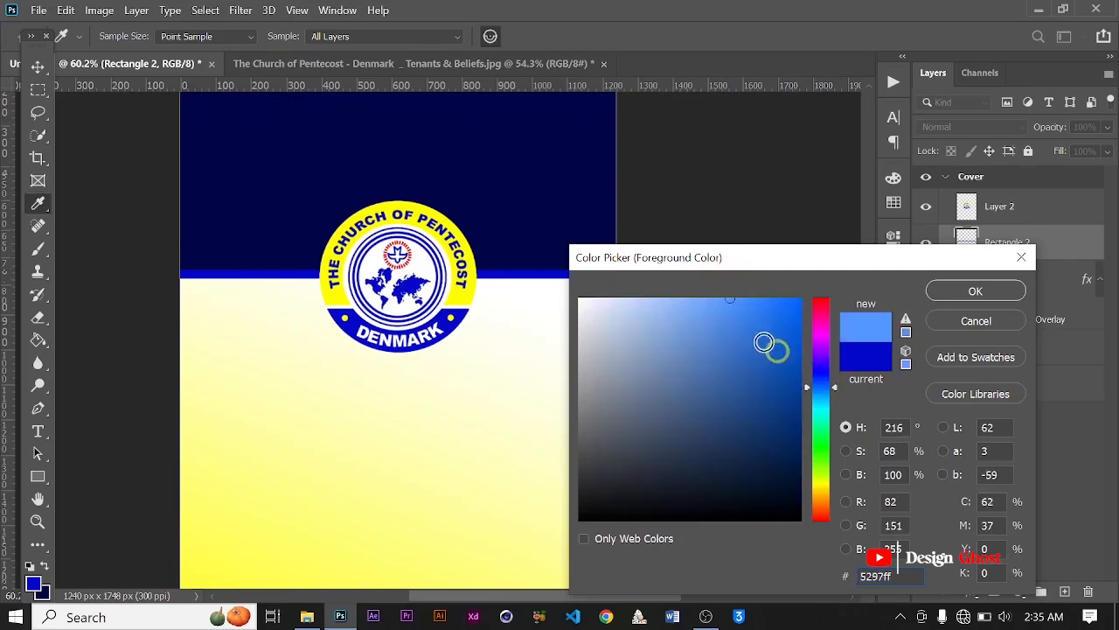
click(974, 290)
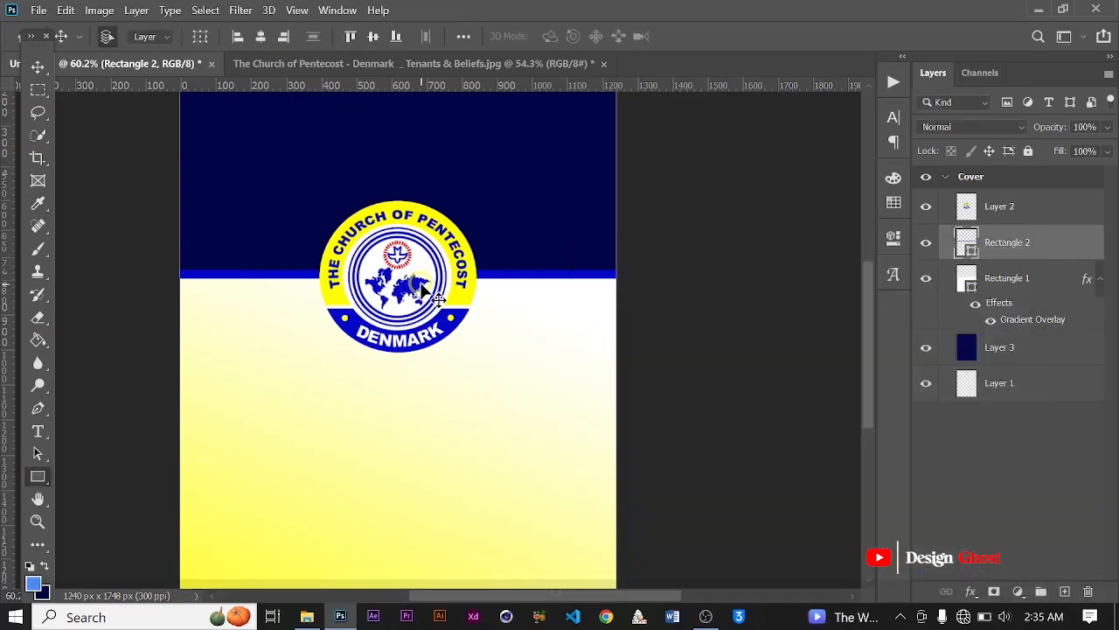
click(193, 39)
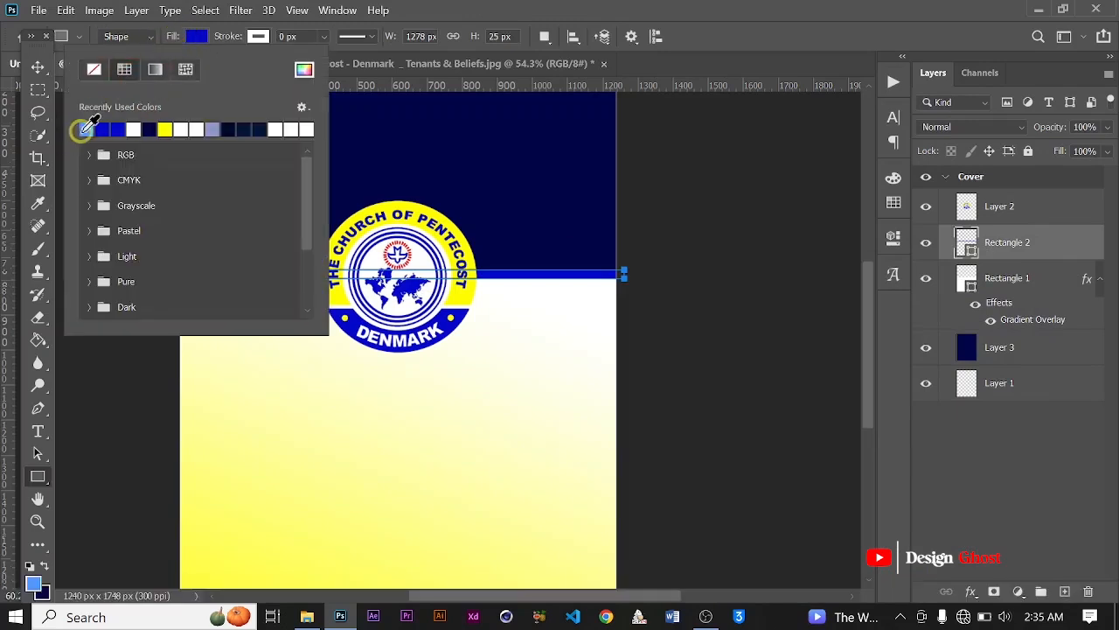
click(85, 126)
click(54, 79)
scroll(475, 330, down, 3)
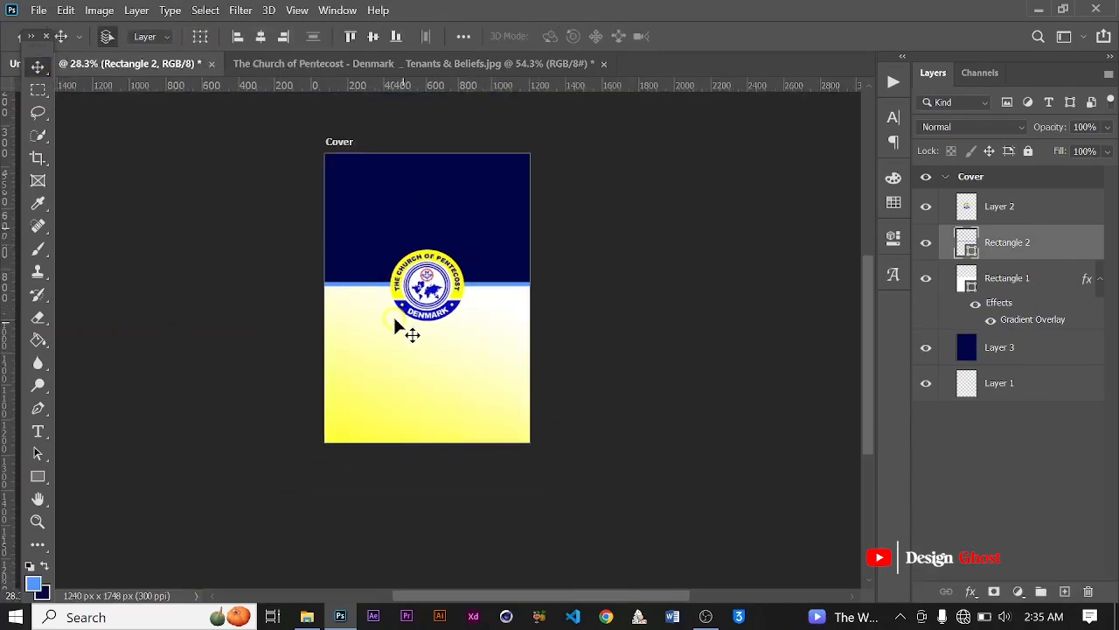
scroll(393, 314, up, 4)
scroll(489, 350, down, 3)
key(Return)
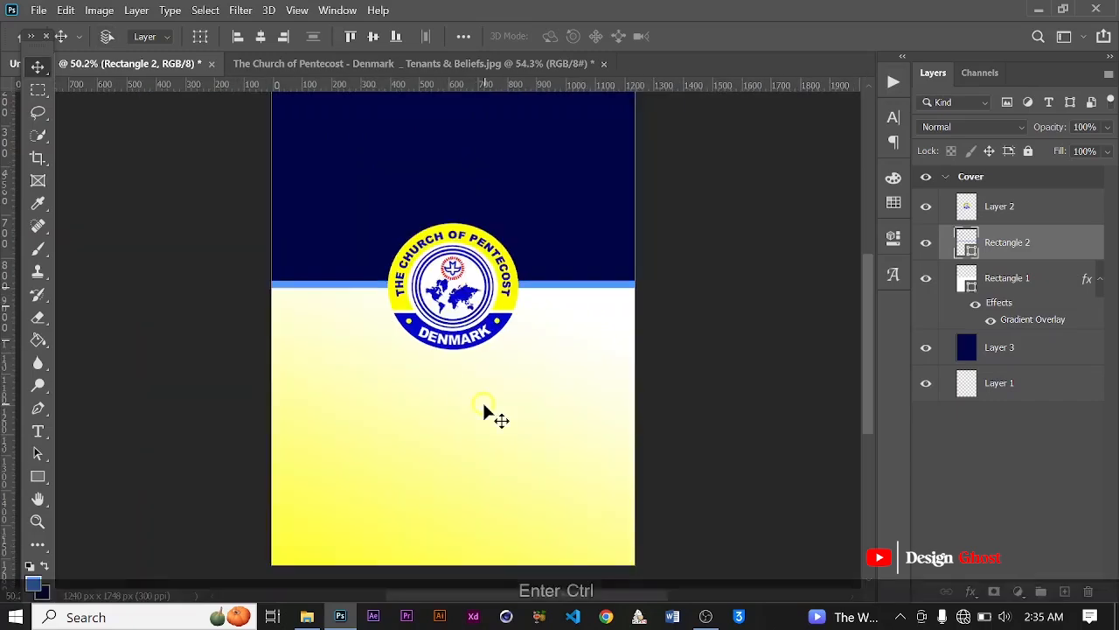
key(ctrl+0)
scroll(447, 412, down, 3)
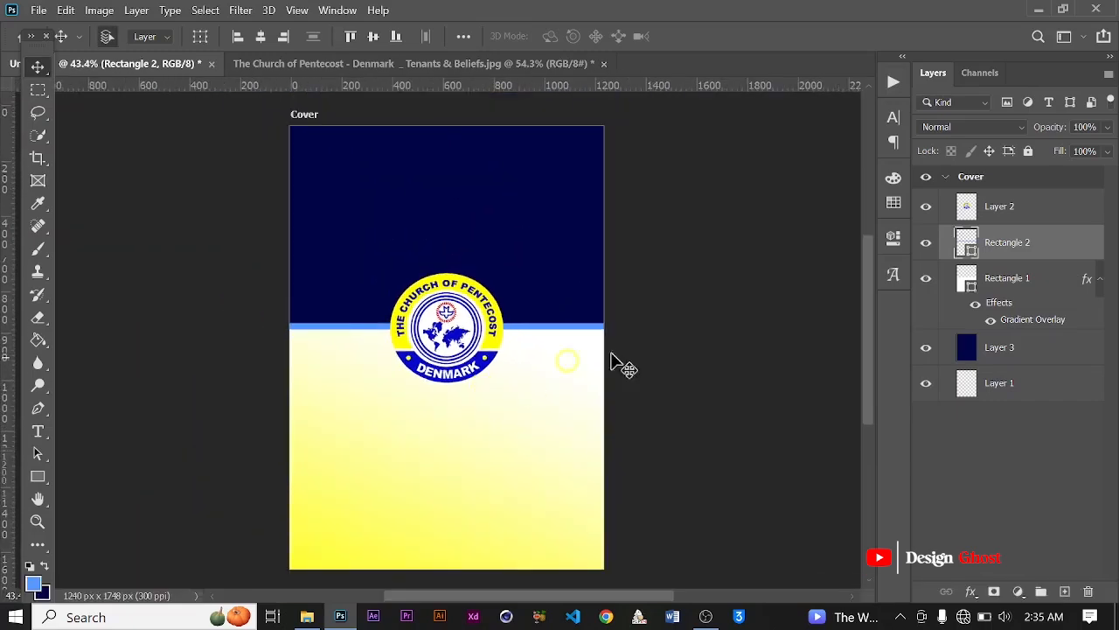
Step: Add a Gradient Overlay to the thin strip's layer and open its gradient for editing
click(978, 601)
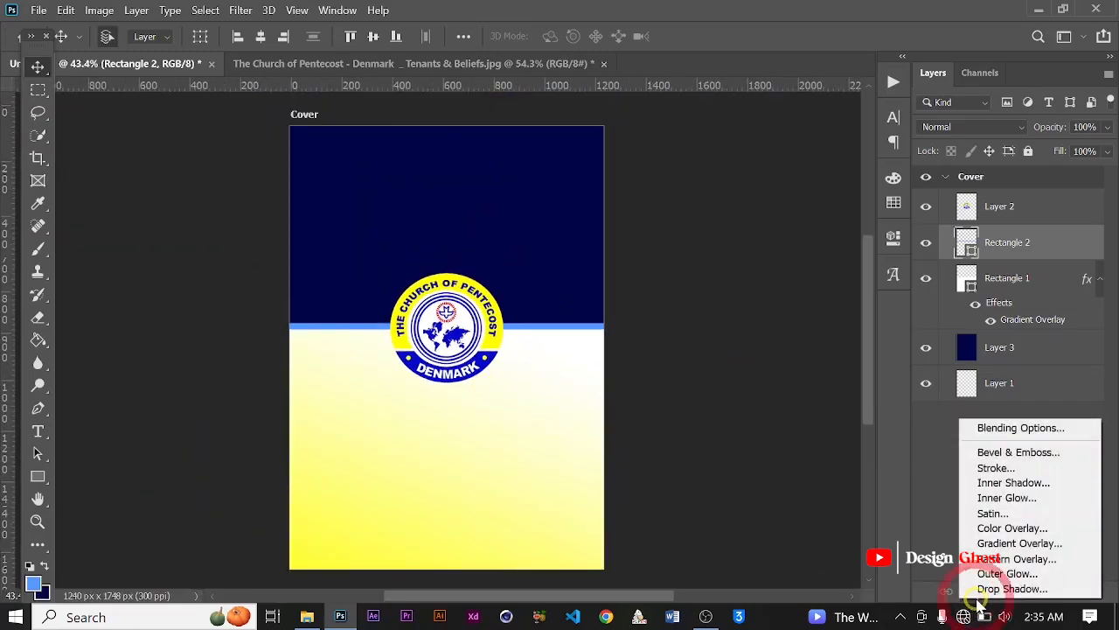
click(993, 551)
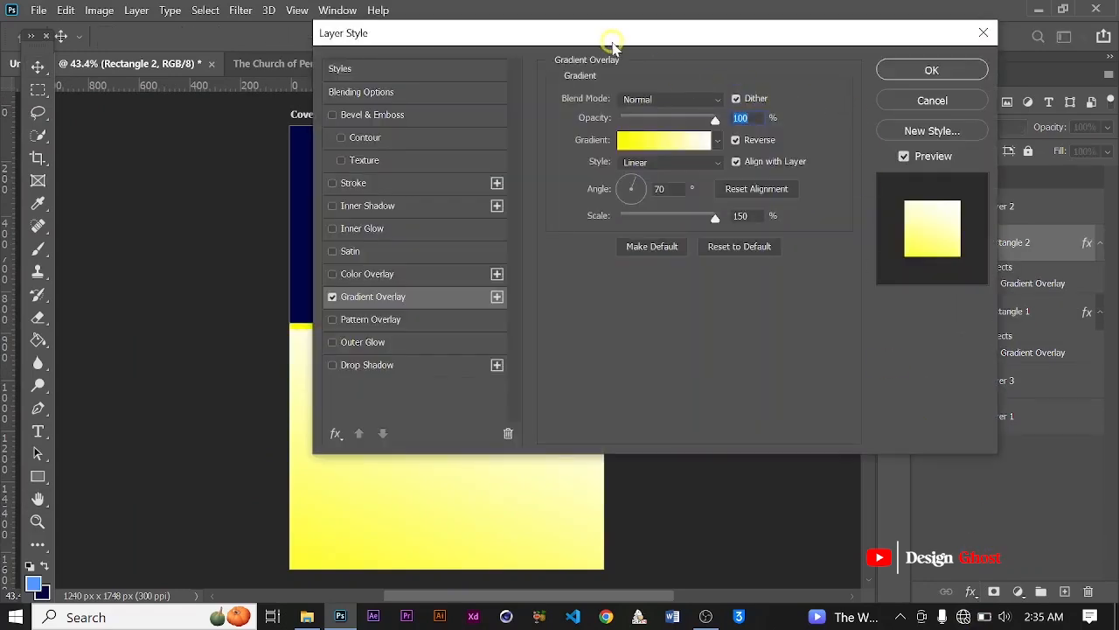
drag(613, 44, 893, 41)
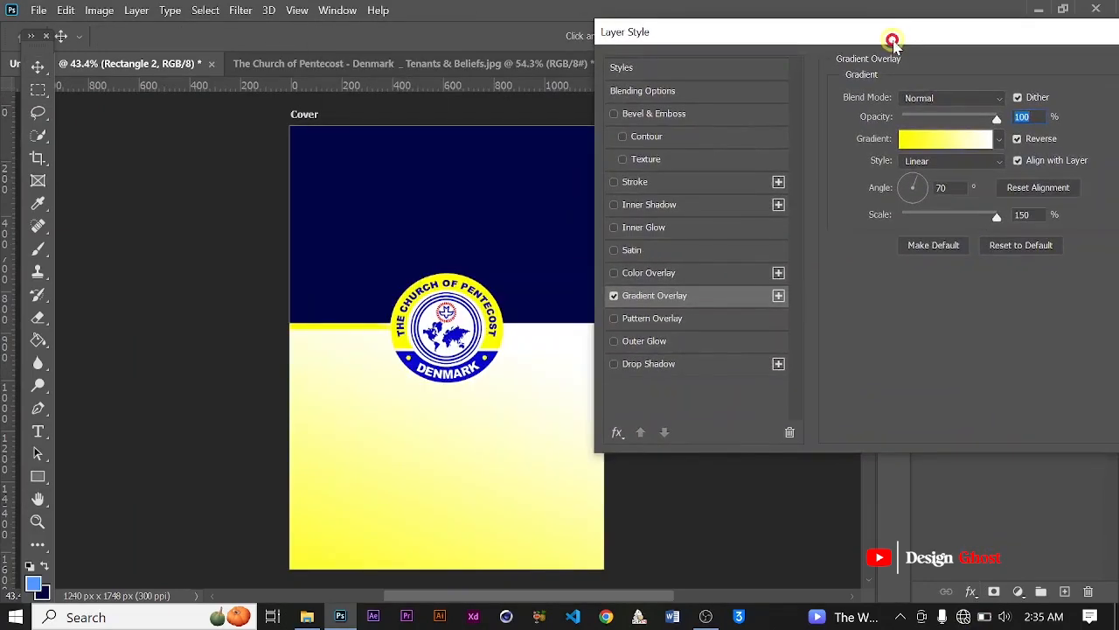
click(944, 138)
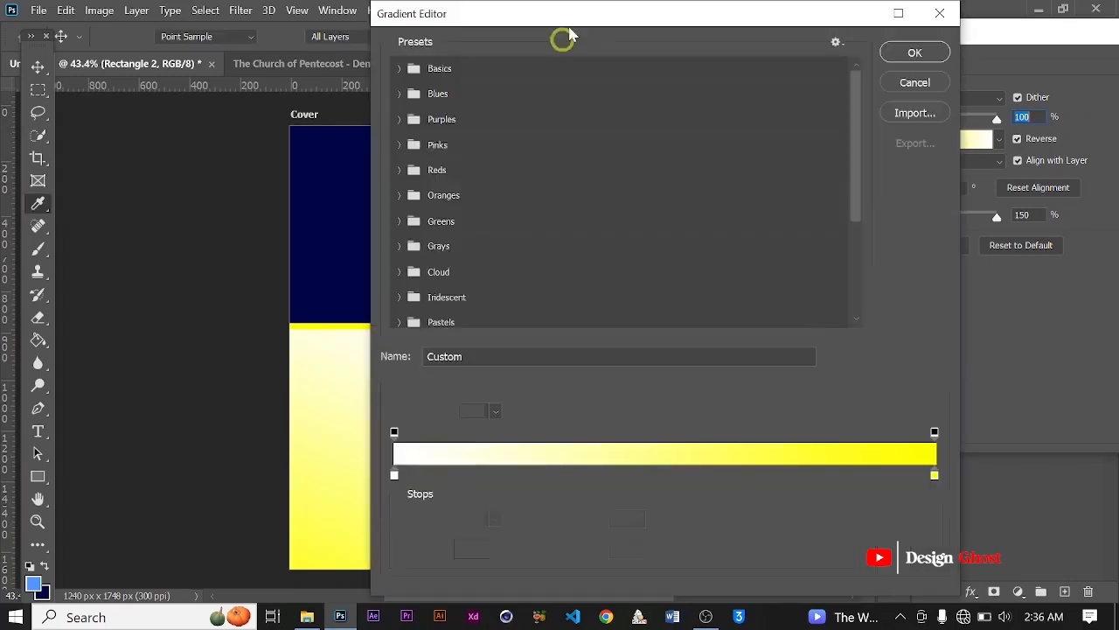
drag(562, 35, 784, 17)
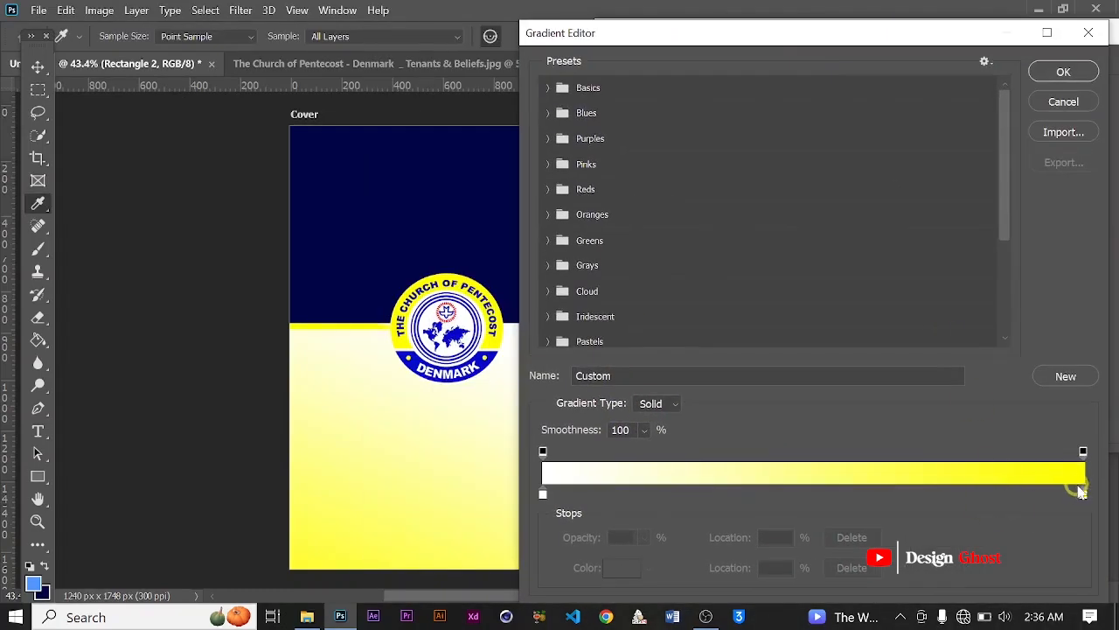
Step: Change the gradient's yellow end stop to the light blue foreground color #5297ff
click(1084, 494)
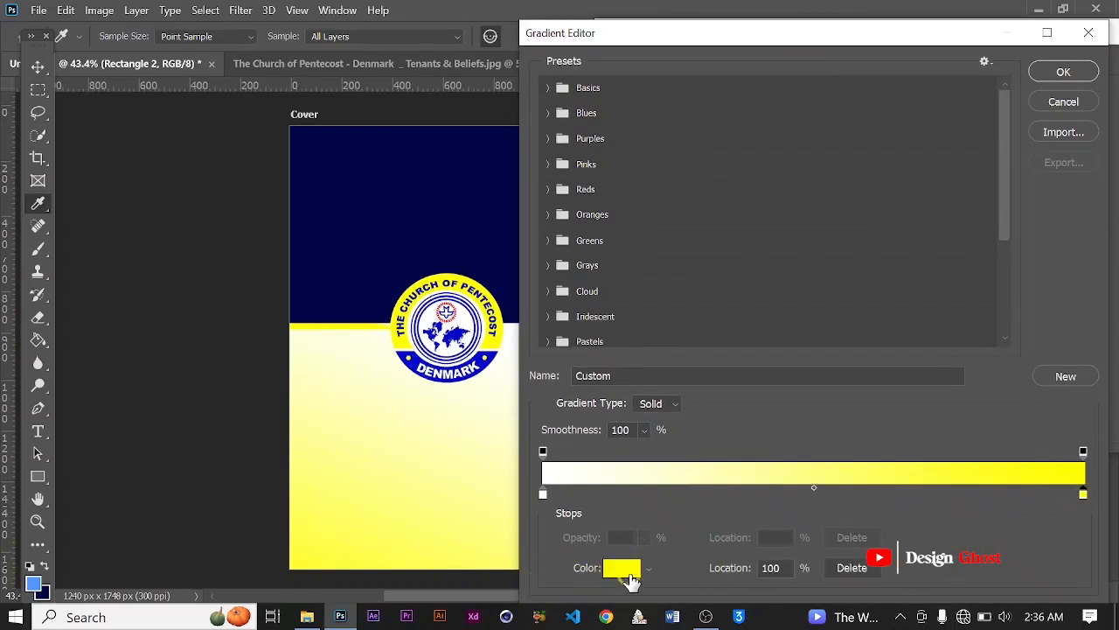
click(627, 570)
click(37, 573)
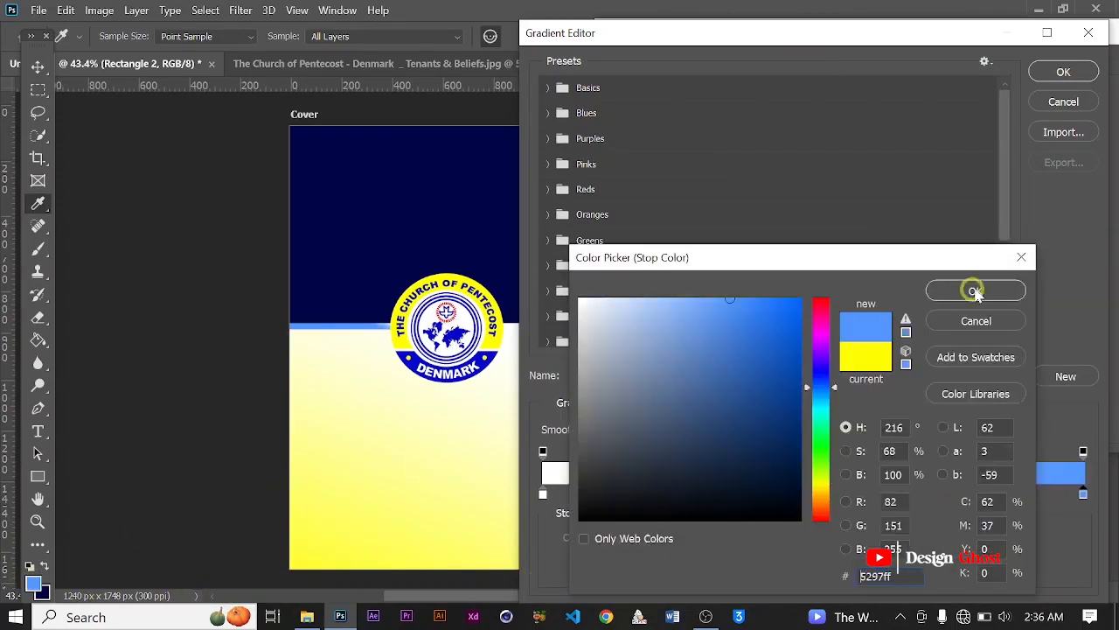
click(977, 291)
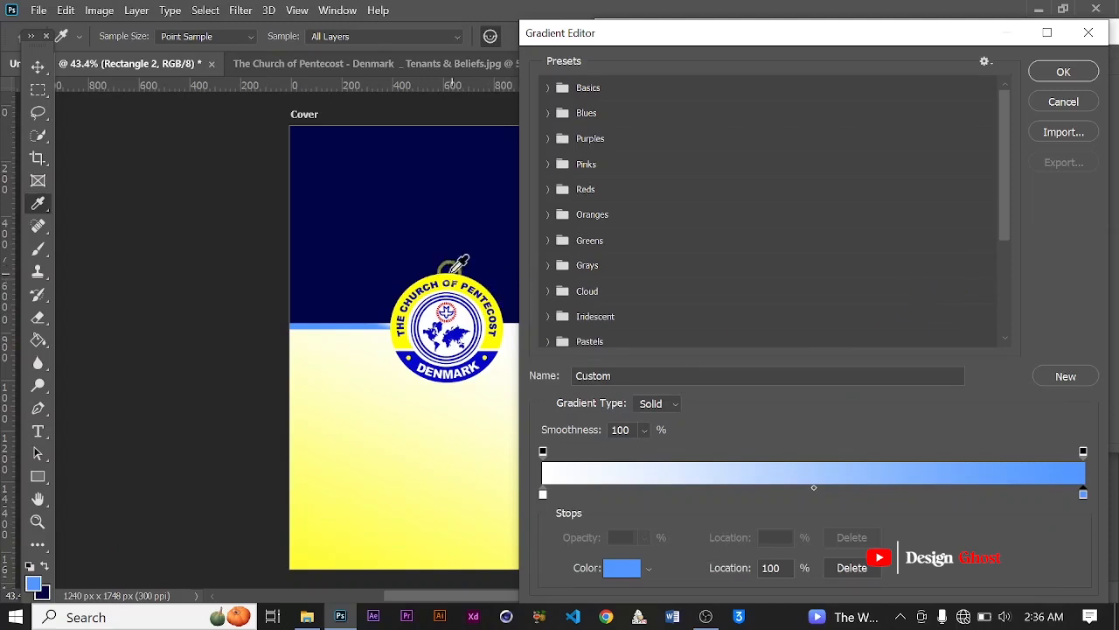
Step: Recolor the gradient's end stop to medium blue #353bb7, starting from the cover's sampled navy, and accept the gradient
click(448, 224)
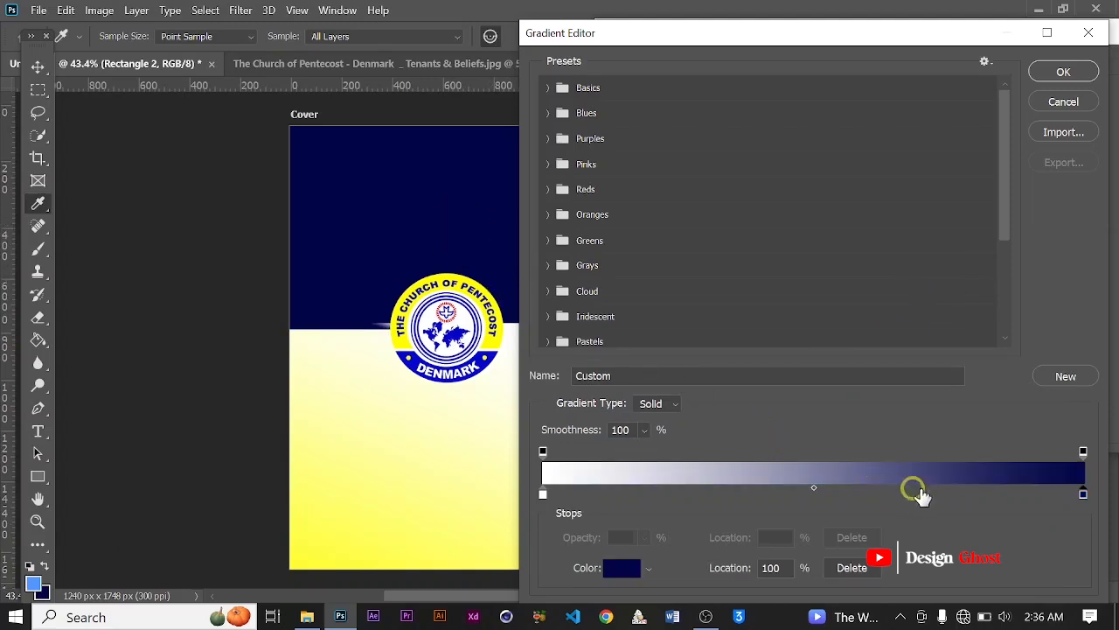
click(630, 569)
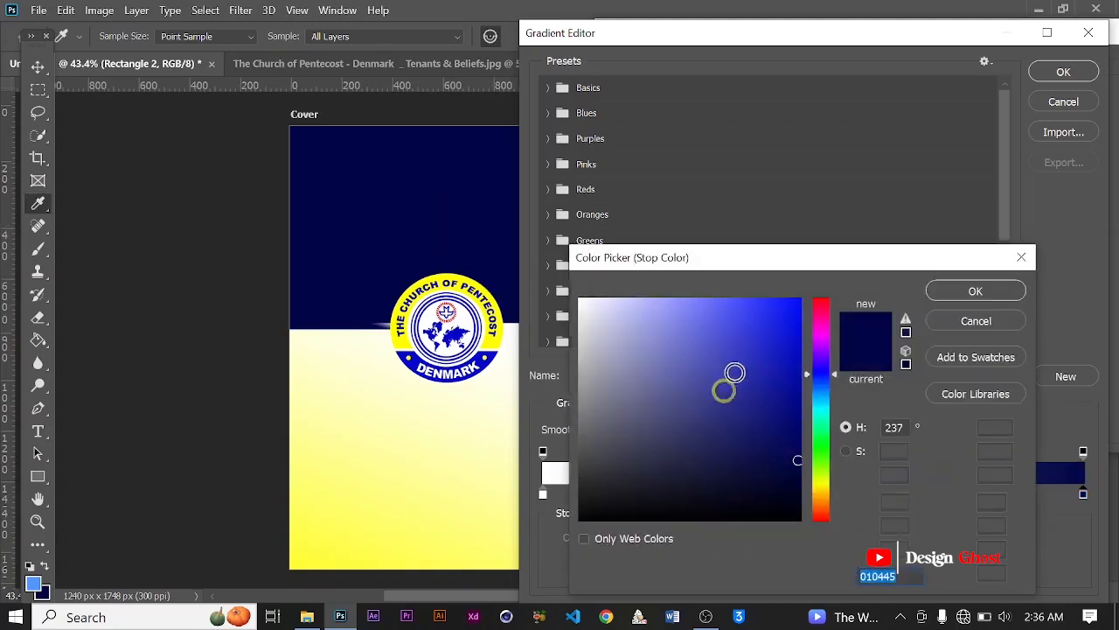
mouse_move(725, 375)
mouse_down()
mouse_move(785, 367)
mouse_move(774, 400)
mouse_move(743, 410)
mouse_move(733, 368)
mouse_up()
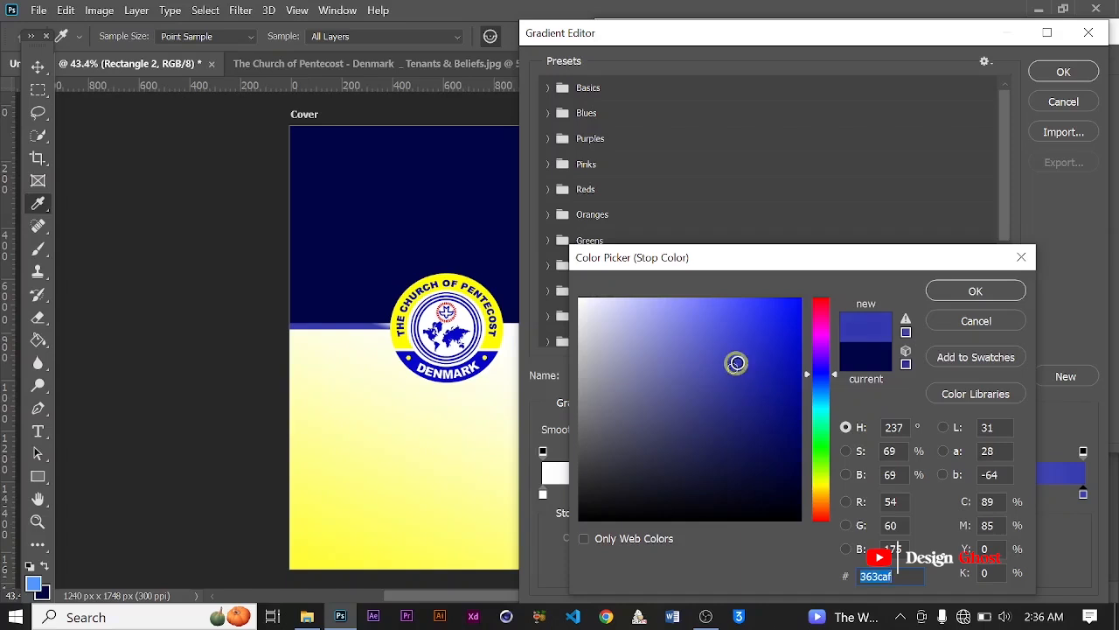
click(737, 362)
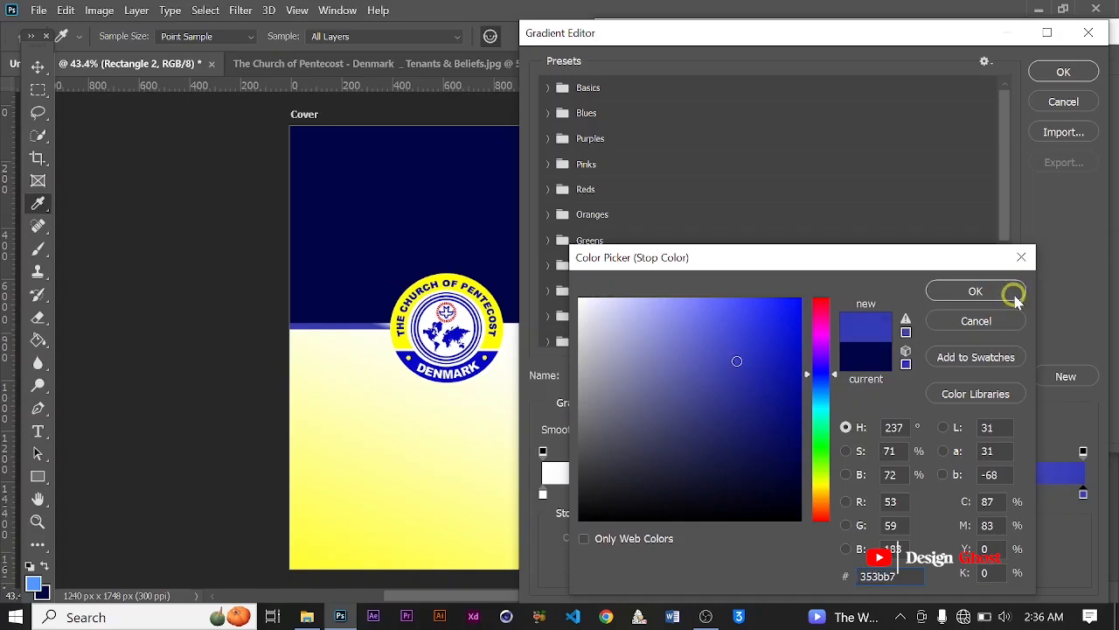
click(1015, 298)
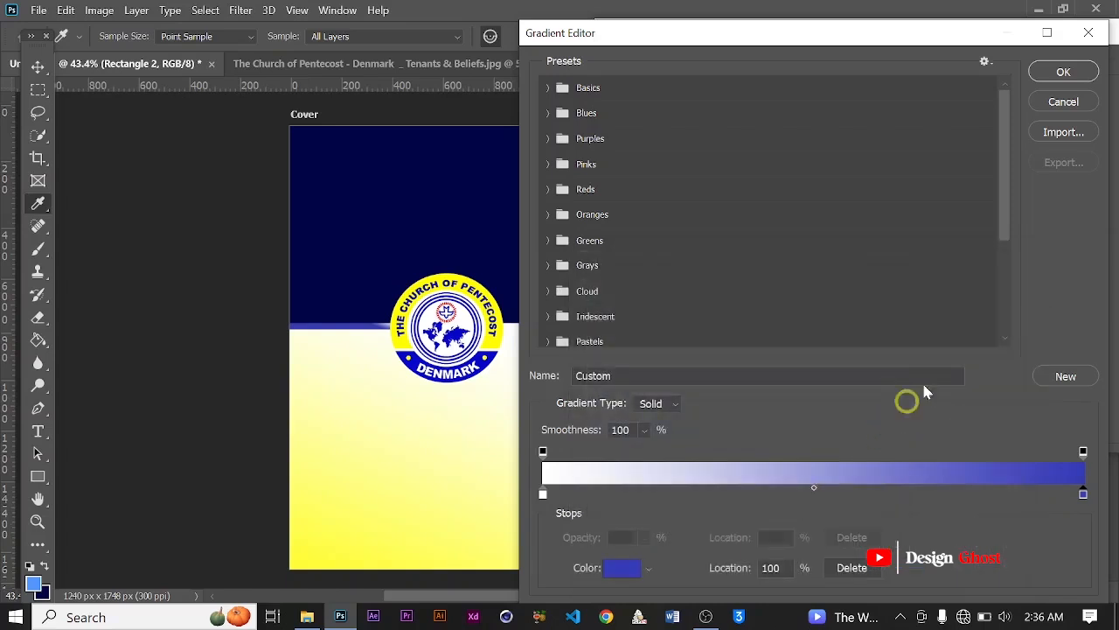
click(1065, 72)
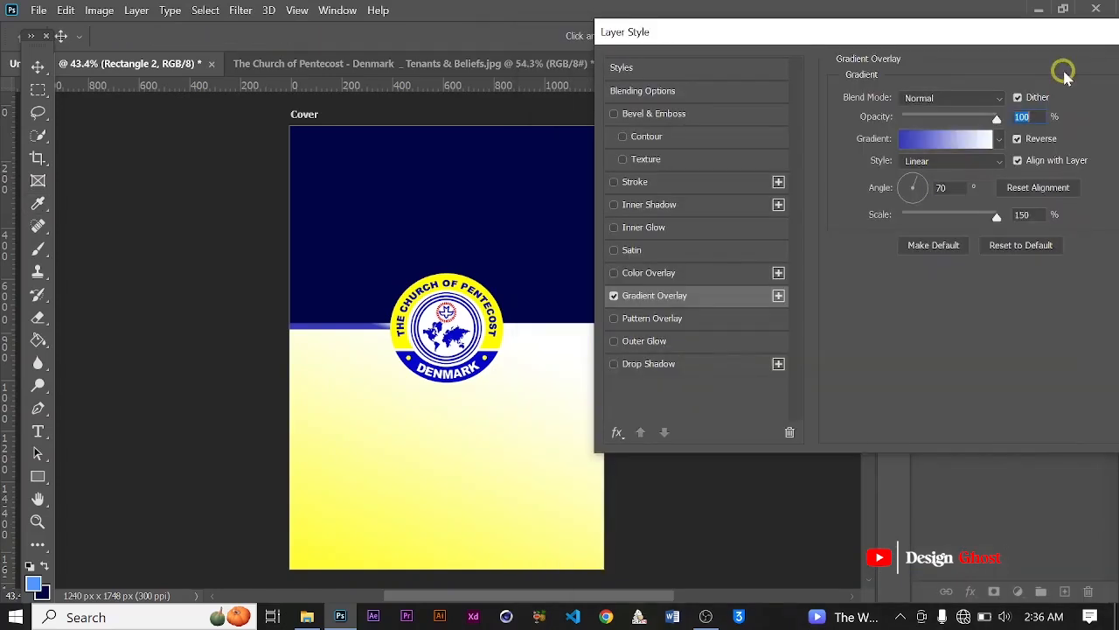
Step: Move the strip gradient's blue stop to 97% and its color midpoint to 26%
click(921, 141)
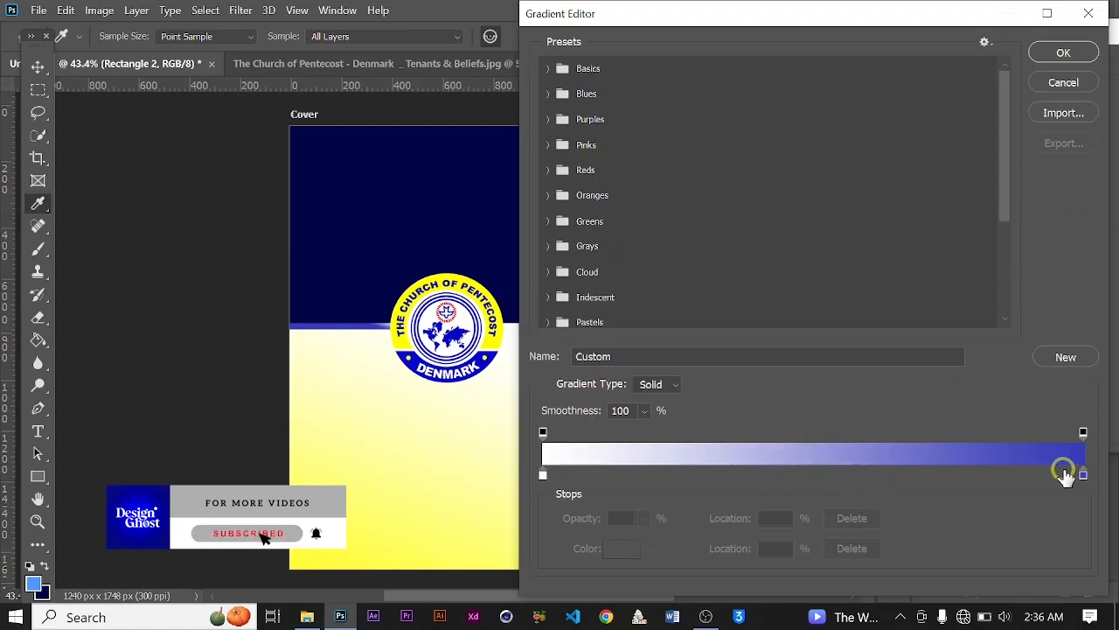
drag(1081, 474, 1067, 474)
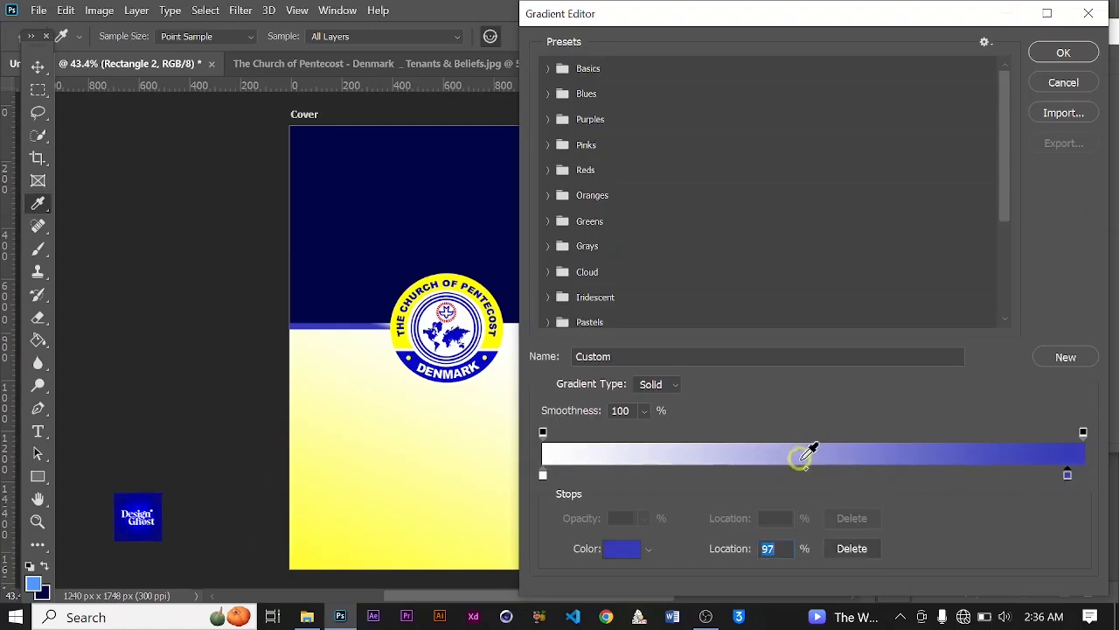
drag(802, 464, 695, 474)
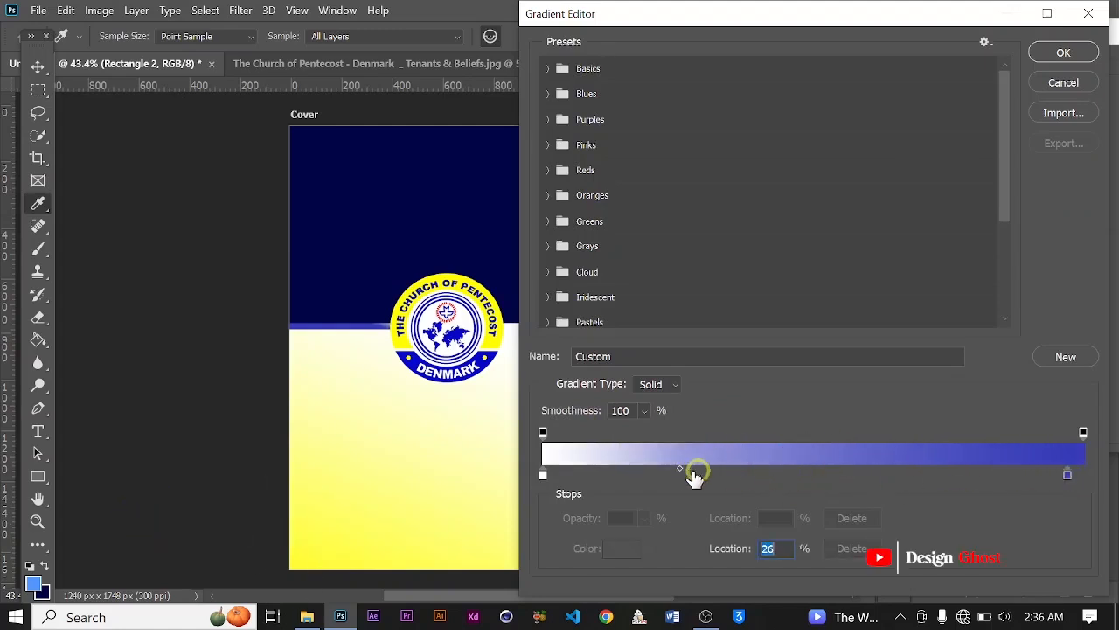
click(1058, 53)
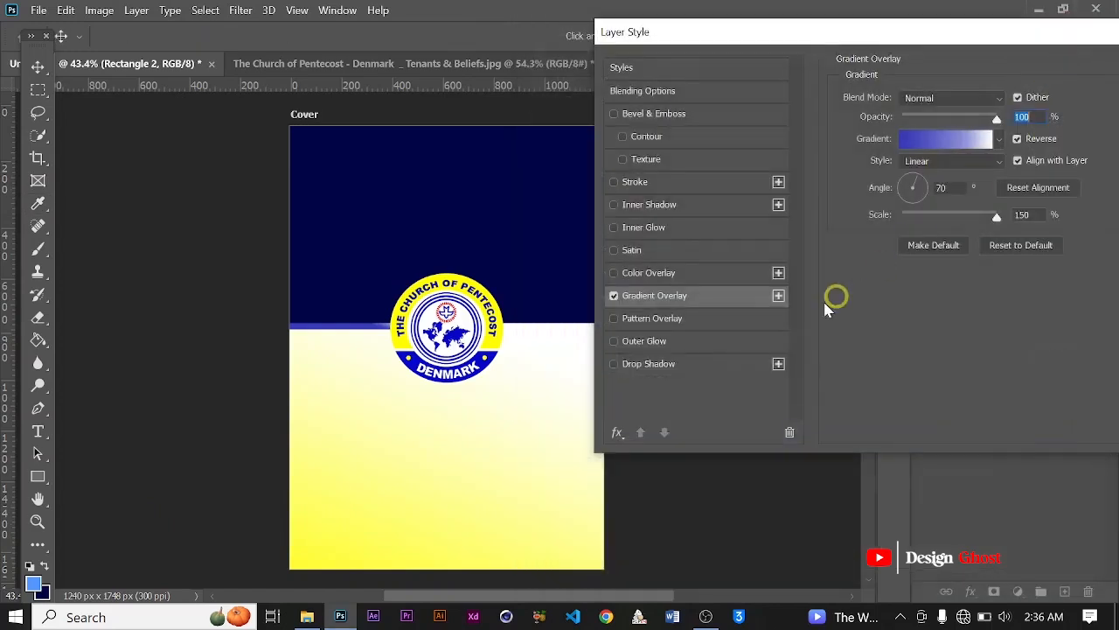
Step: Set the strip's Gradient Overlay to 92% scale and a -3° angle and apply the layer style
drag(998, 219, 939, 226)
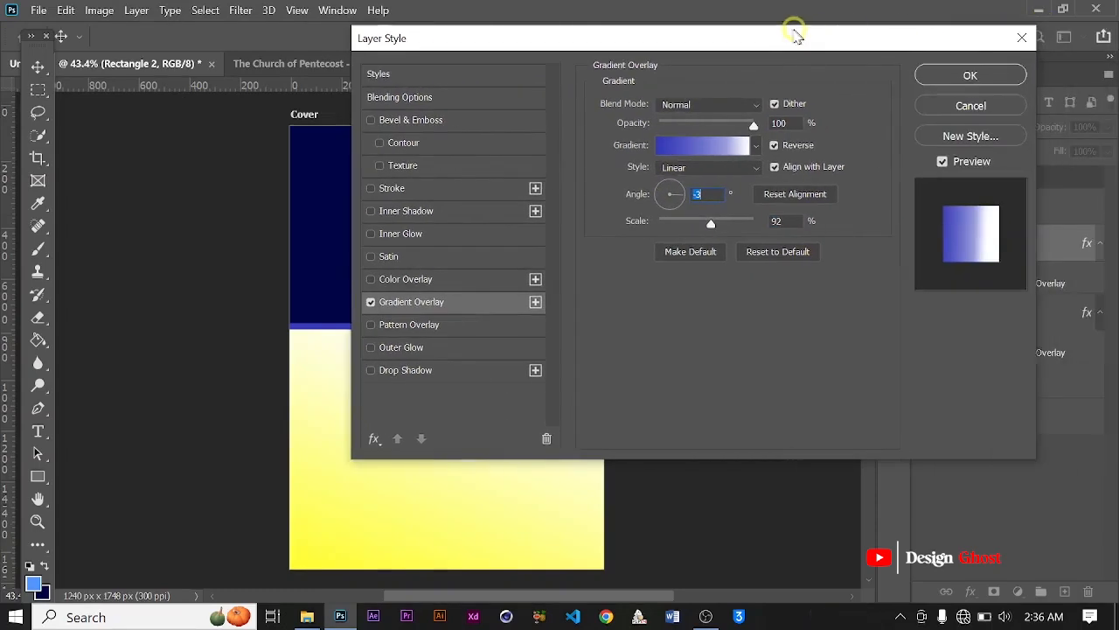
click(1000, 76)
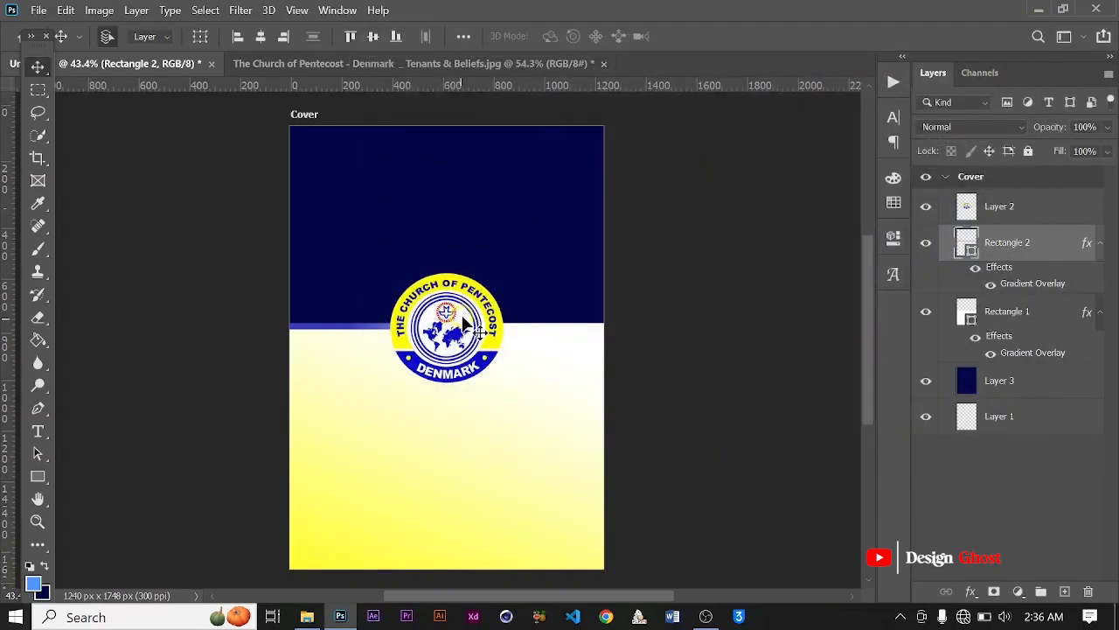
key(Return)
key(ctrl+0)
scroll(455, 325, down, 2)
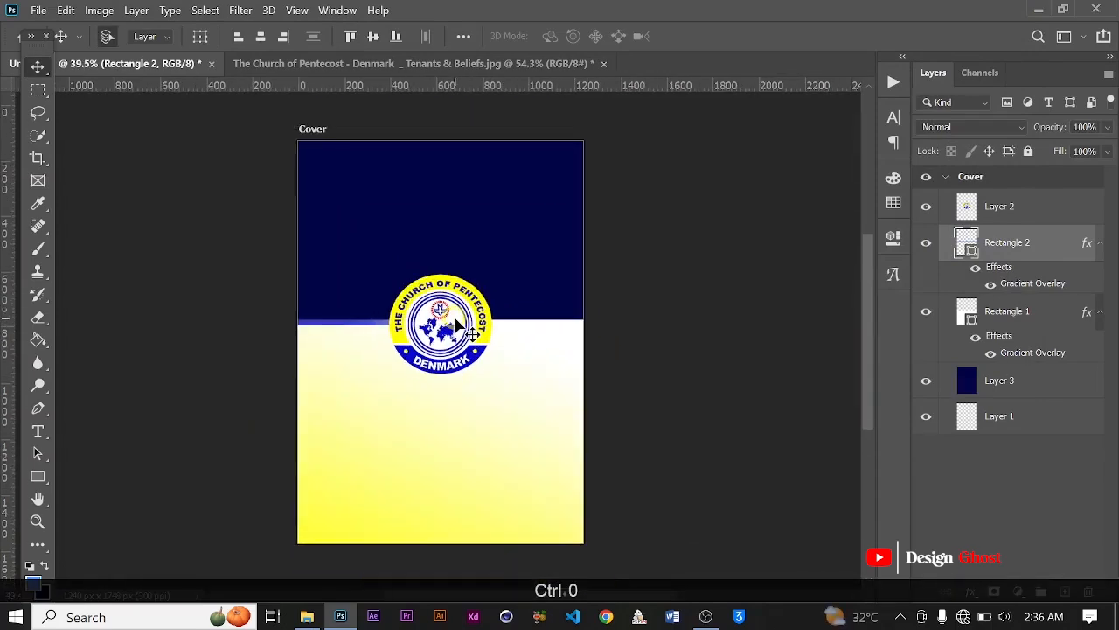
Step: Open the Passbook text document in Word
scroll(455, 325, up, 1)
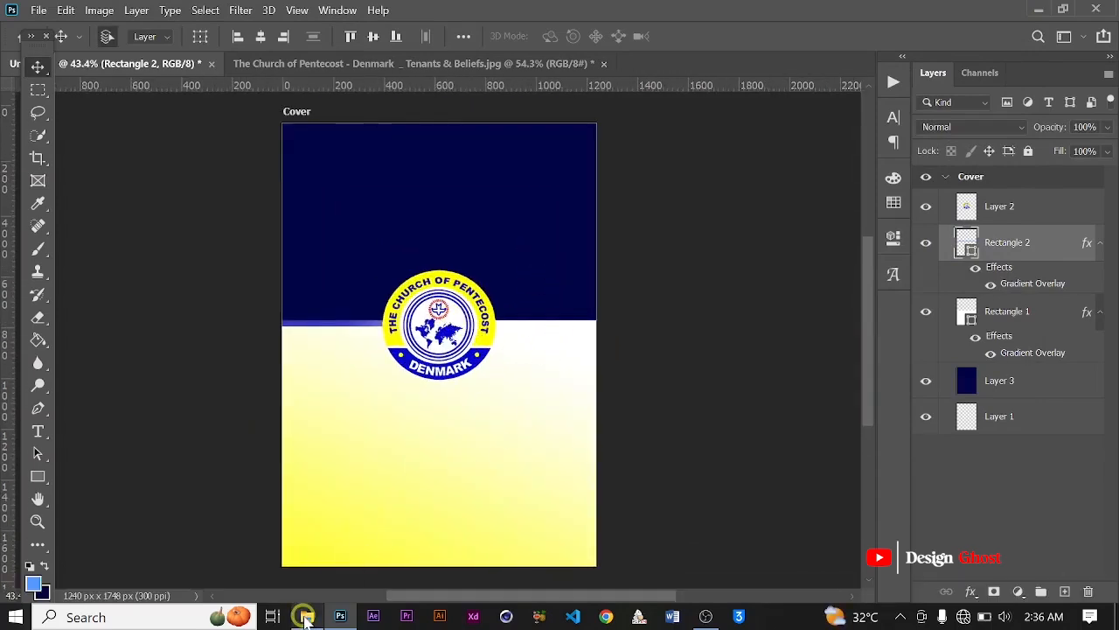
click(307, 616)
click(396, 287)
double_click(396, 287)
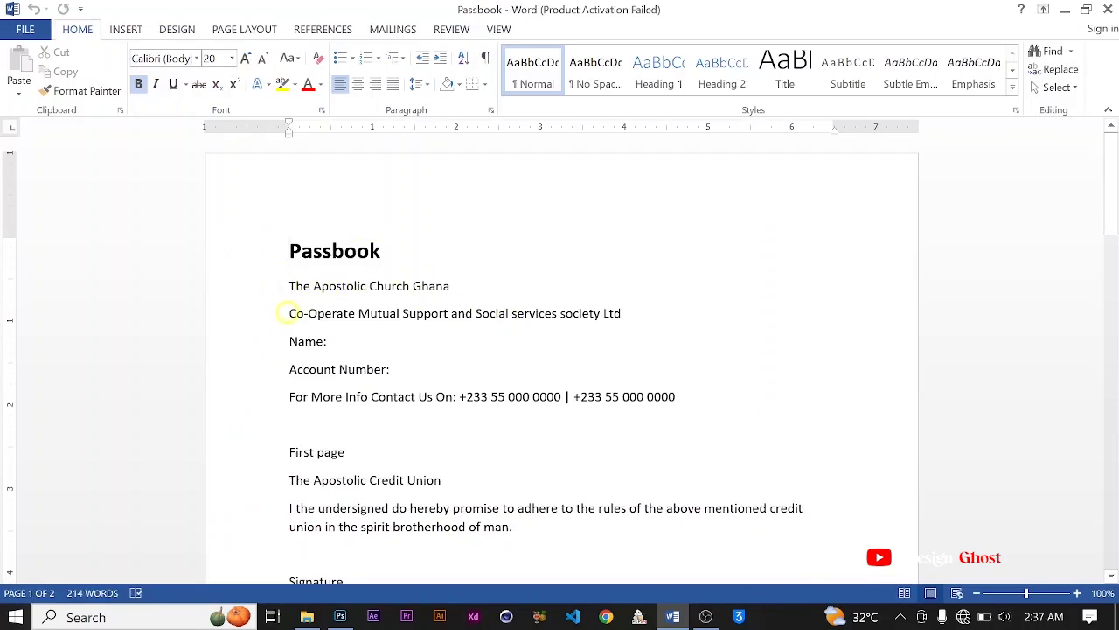
Step: Copy the line "Co-Operate Mutual Support and Social services society Ltd" from the Passbook document
drag(289, 313, 631, 311)
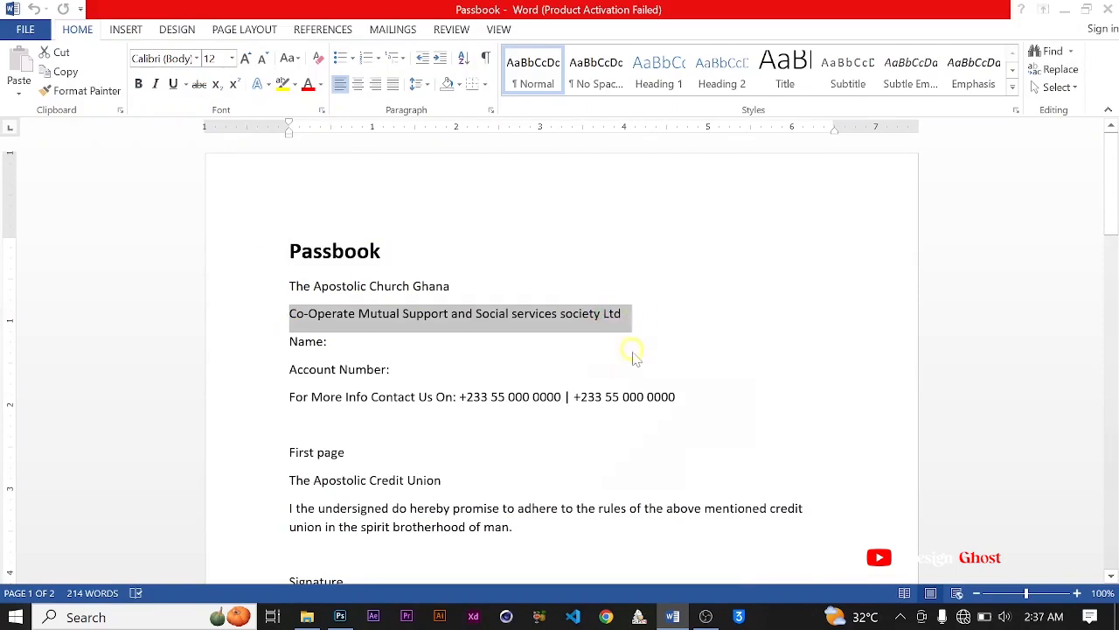
click(756, 107)
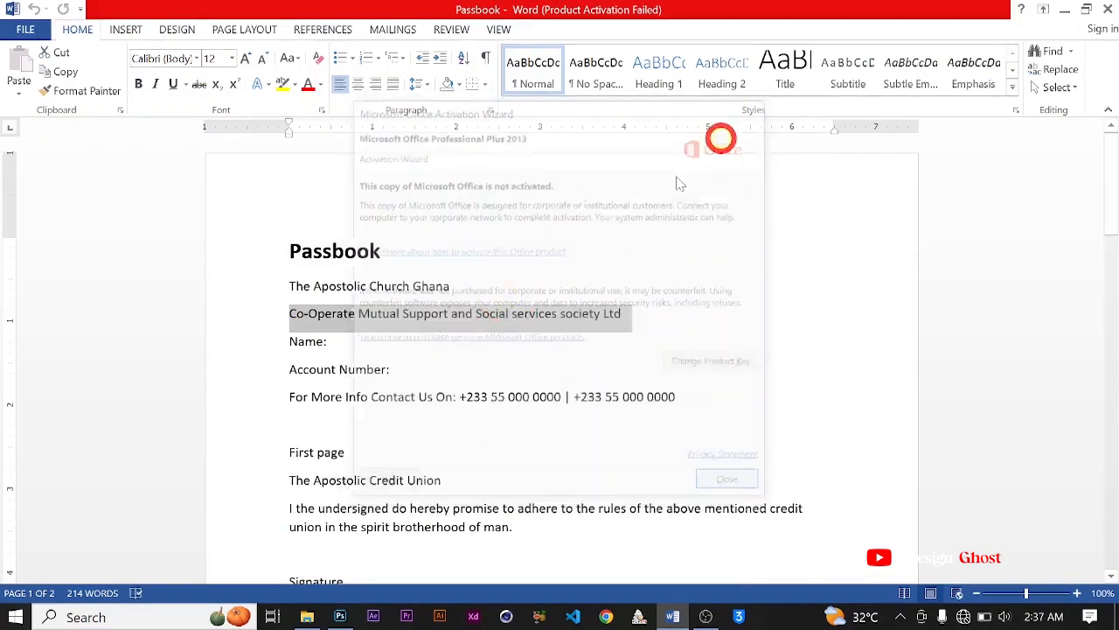
right_click(393, 317)
click(435, 347)
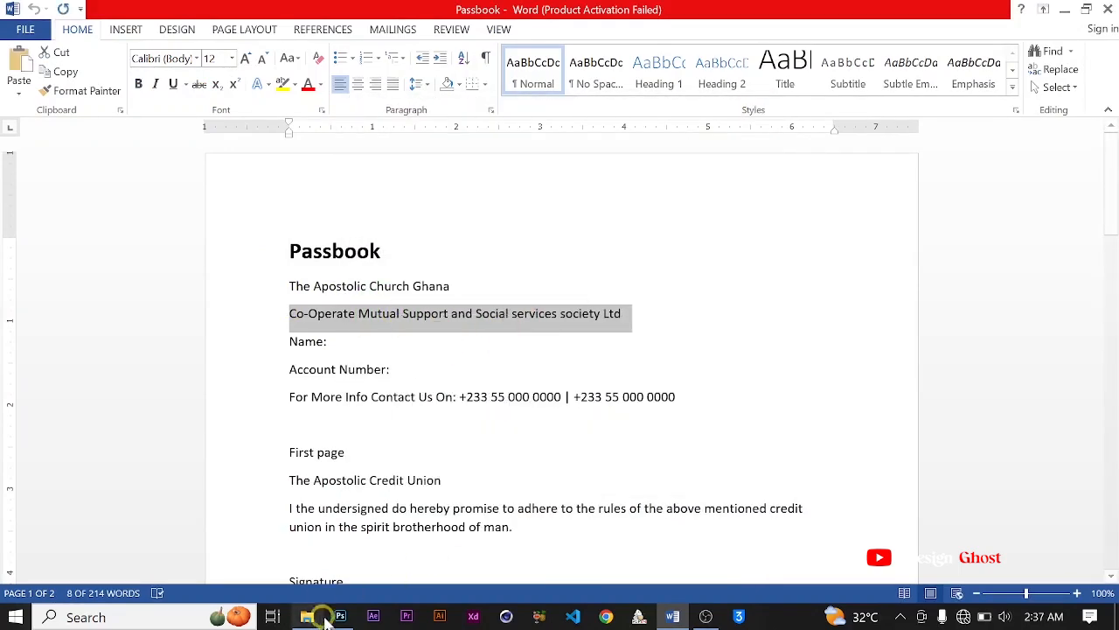
mouse_move(340, 617)
Step: Copy the two lines from "The Apostolic Church Ghana" through "Co-Operate Mutual Support and Social services society Ltd"
drag(290, 286, 638, 319)
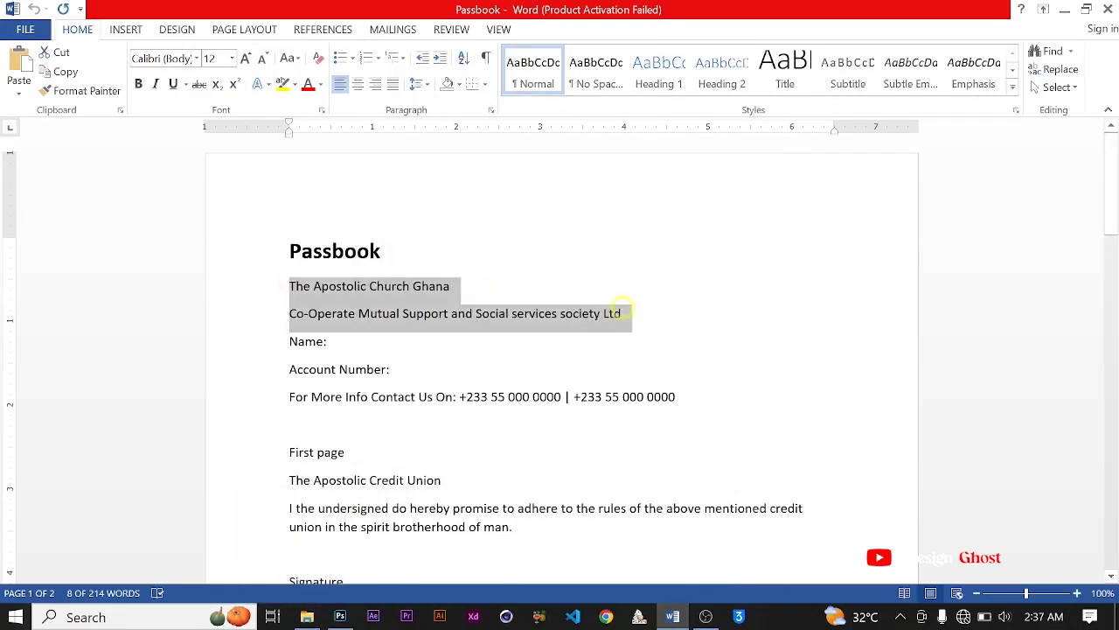
right_click(392, 295)
click(425, 327)
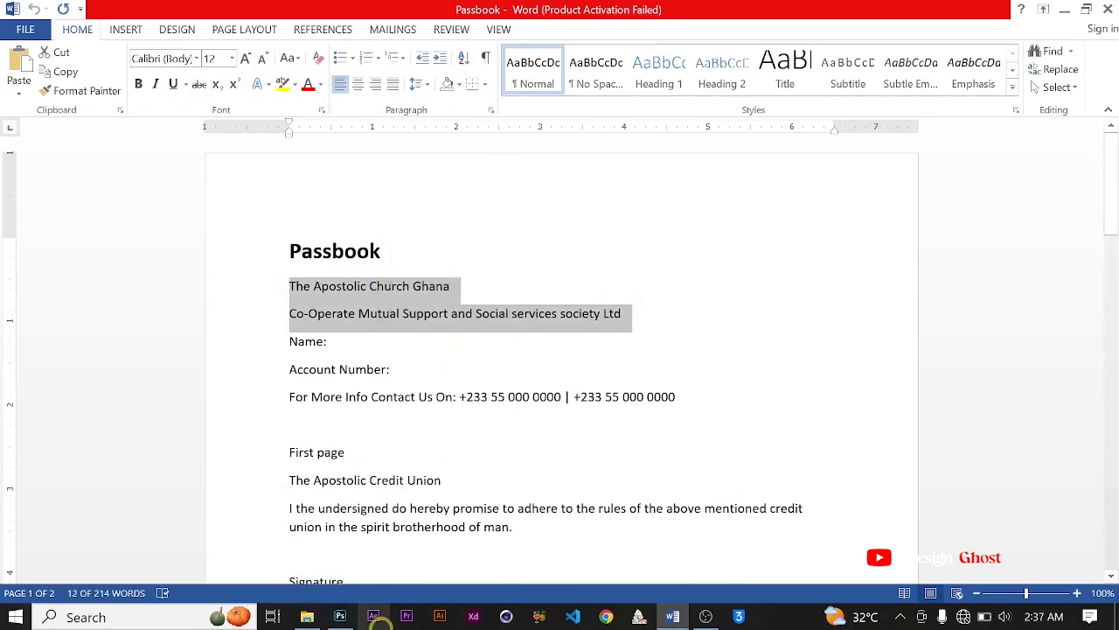
Step: Switch to Photoshop and paste the copied lines as a new text layer above Layer 2, in the cover's navy half
click(338, 620)
scroll(502, 265, up, 6)
drag(492, 251, 526, 295)
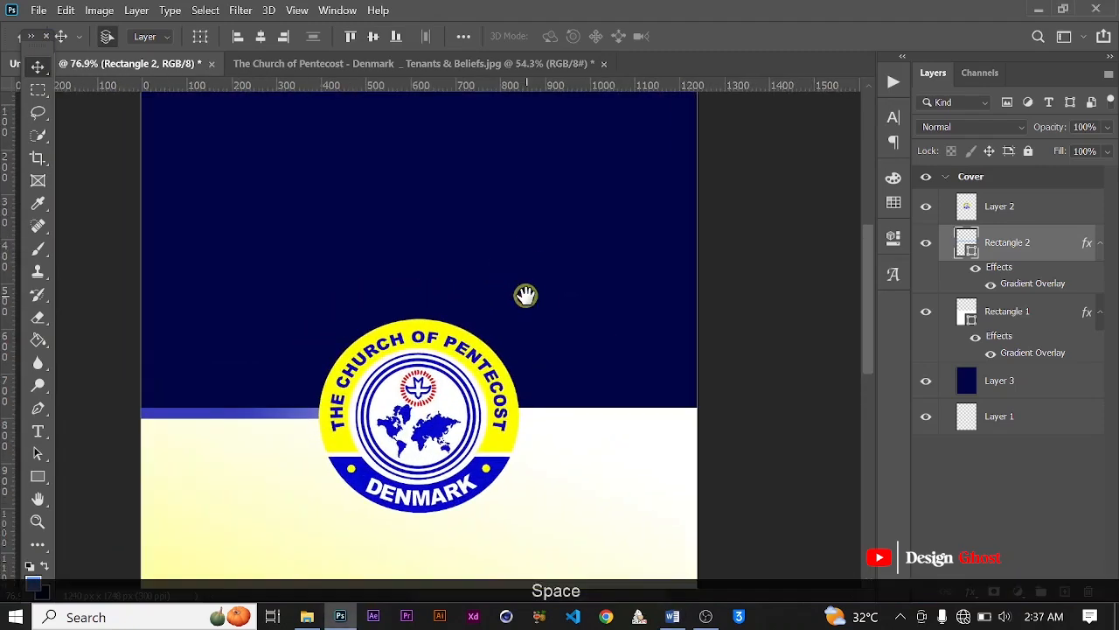
scroll(525, 295, down, 1)
click(1051, 210)
click(37, 432)
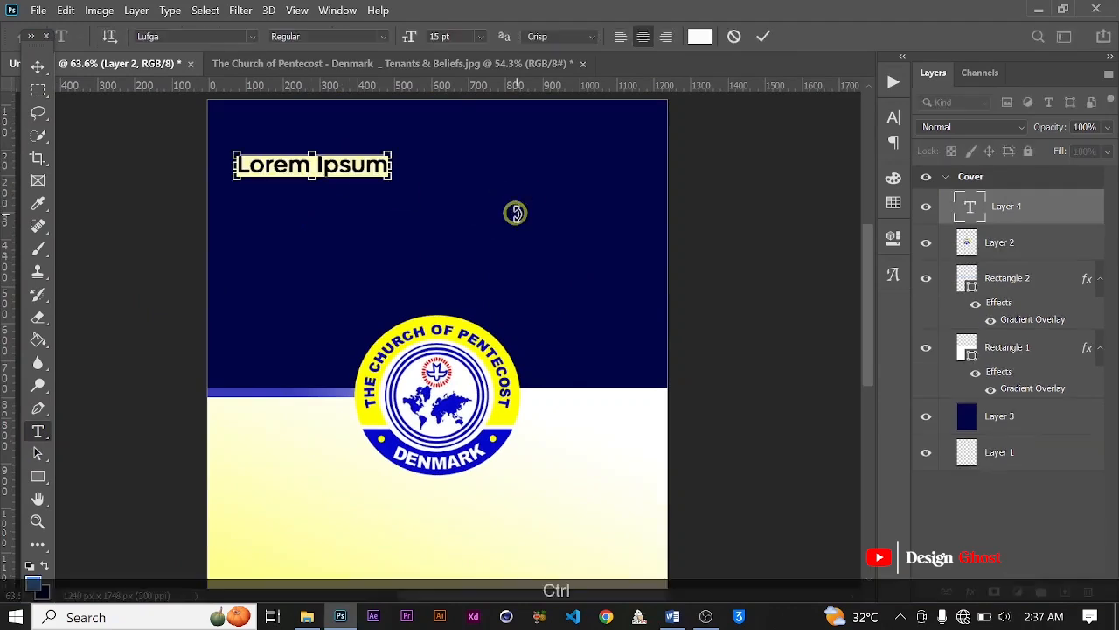
key(ctrl+v)
click(764, 35)
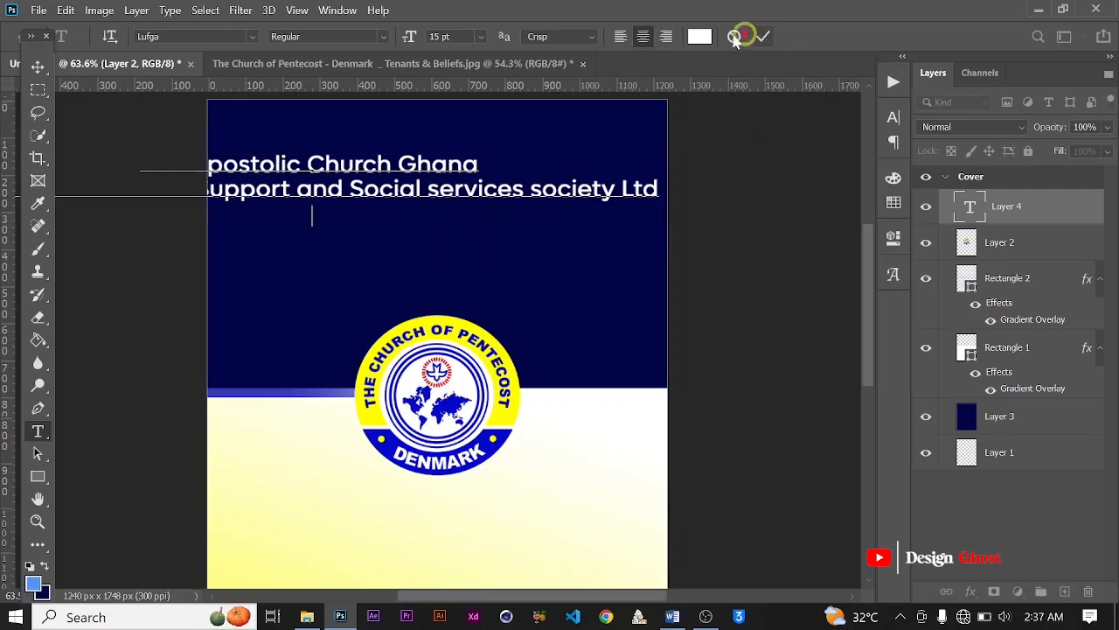
click(35, 65)
Step: Scale the pasted text to about 49.13% and move it into the upper navy half, around X 668 px, Y 184 px
key(ctrl+minus)
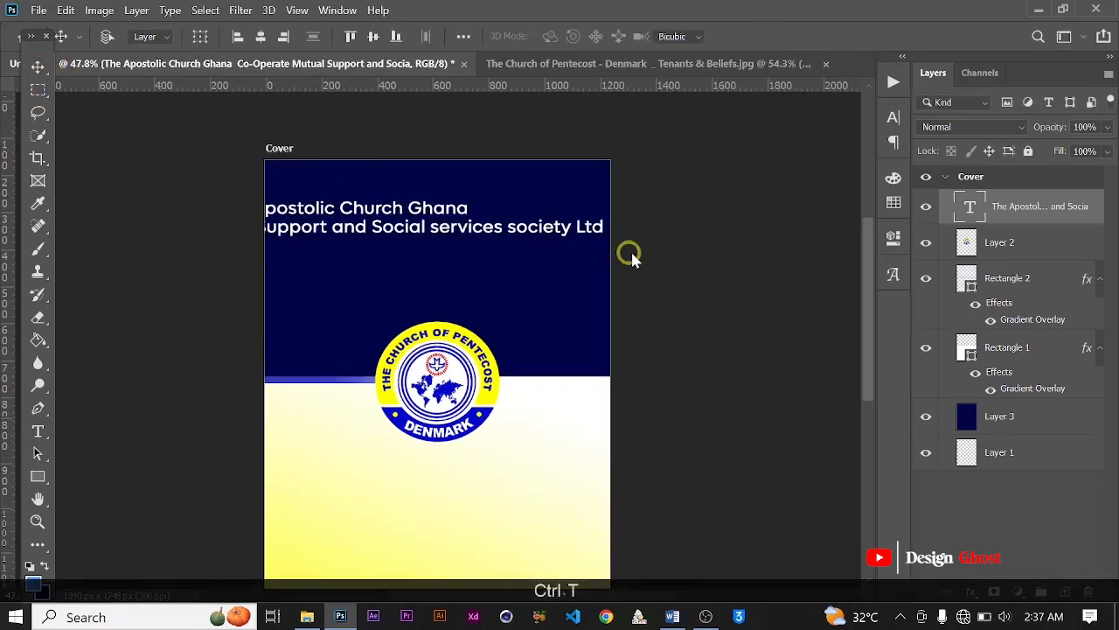
key(ctrl+t)
drag(481, 250, 338, 249)
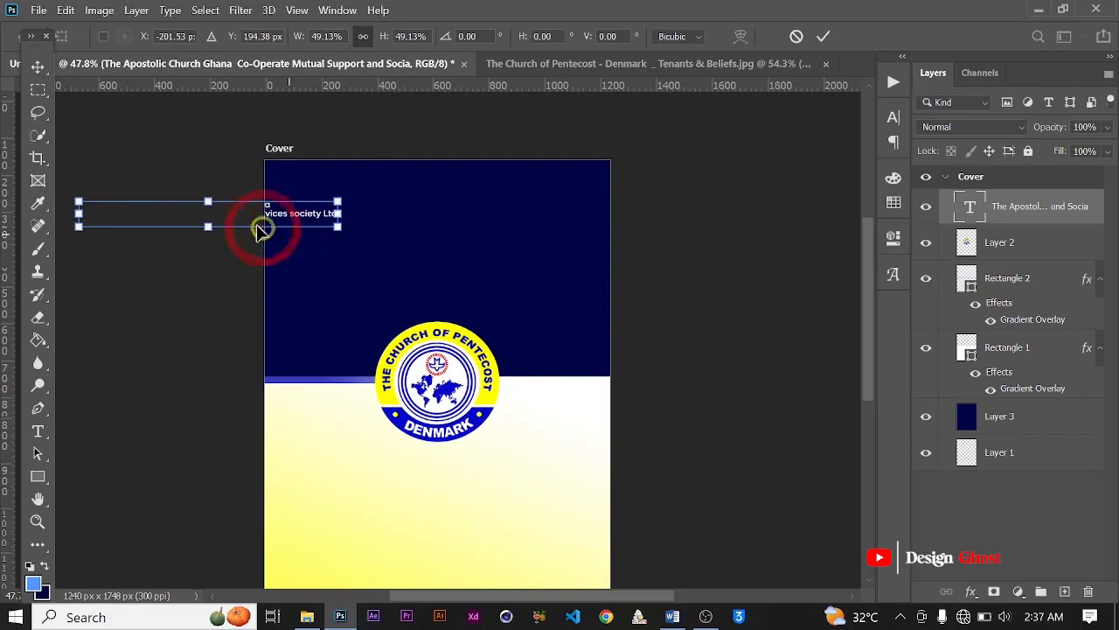
drag(254, 220, 495, 214)
click(823, 36)
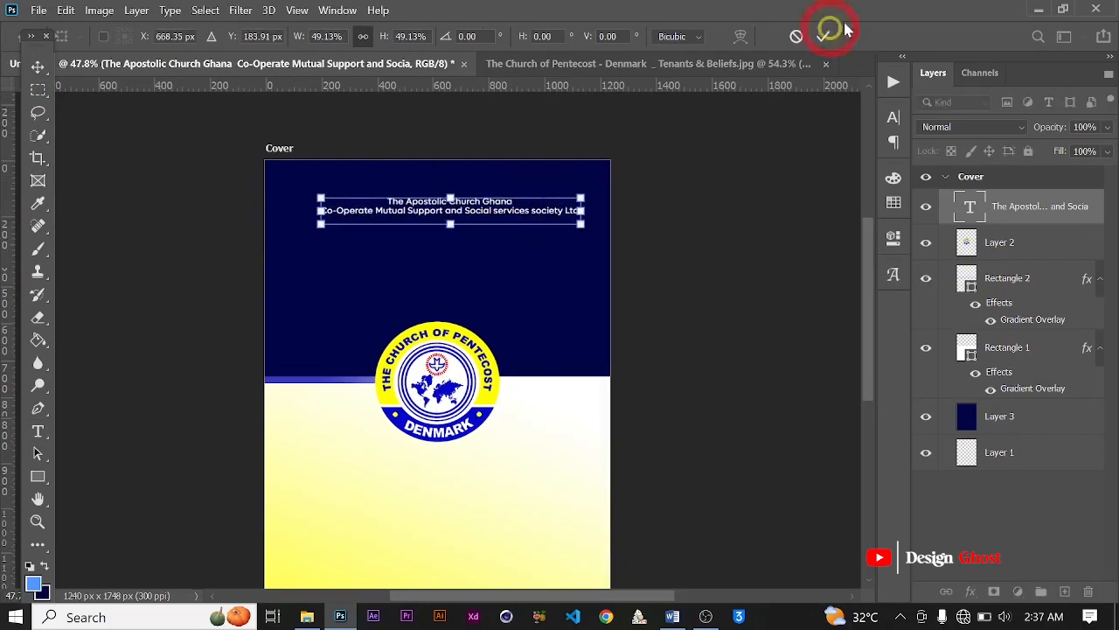
Step: Break the Co-Operate line after "Social s" so the rest of the name forms a third line
scroll(703, 96, up, 3)
key(t)
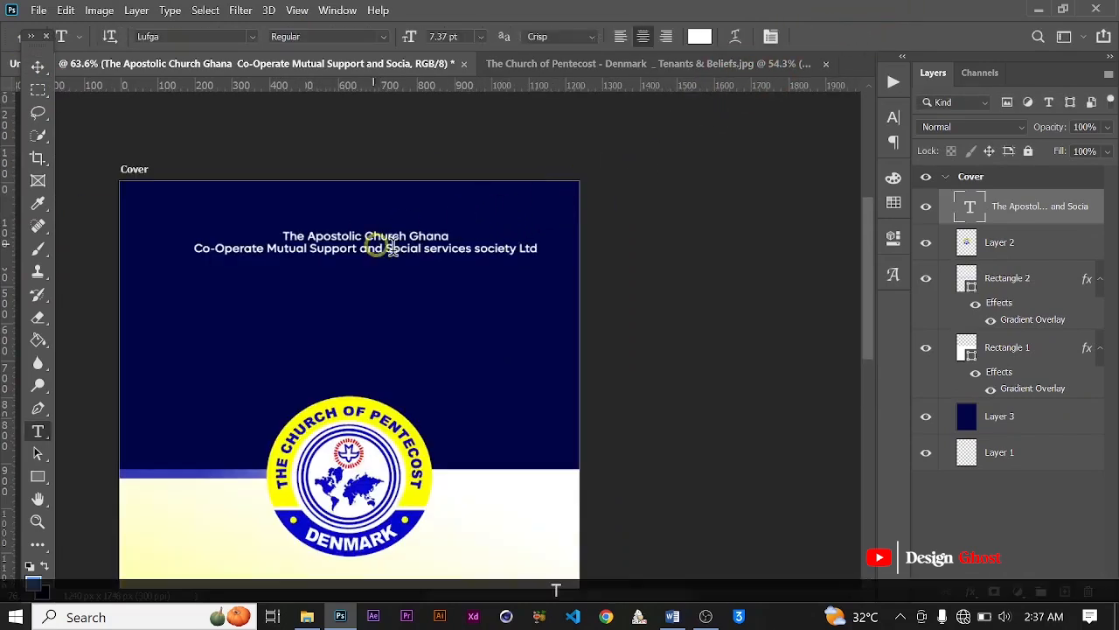
scroll(379, 242, up, 2)
click(442, 251)
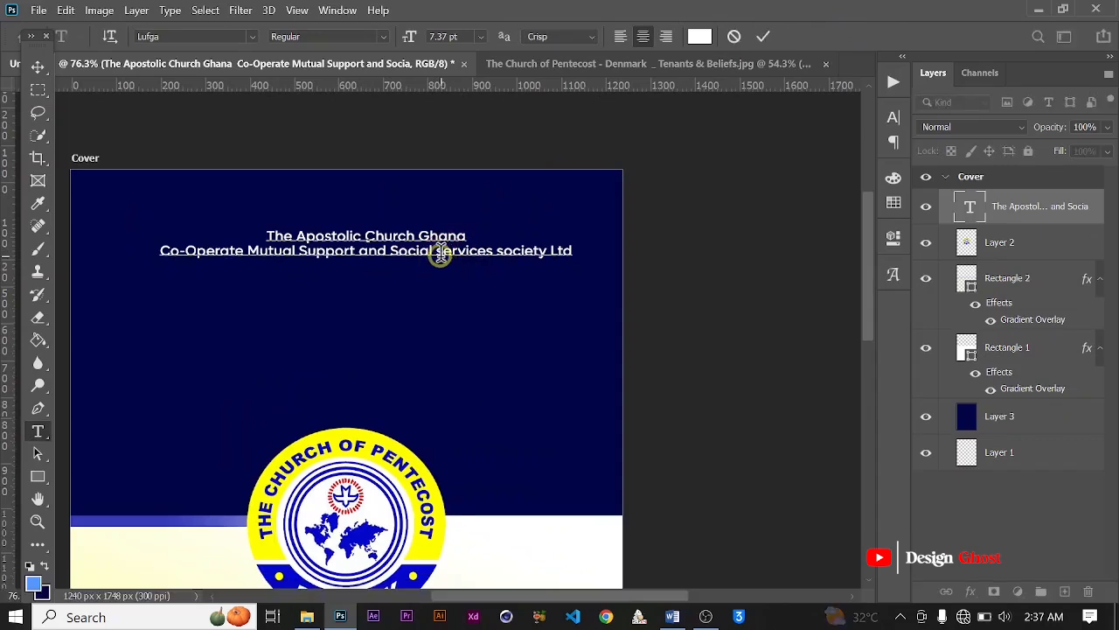
key(Return)
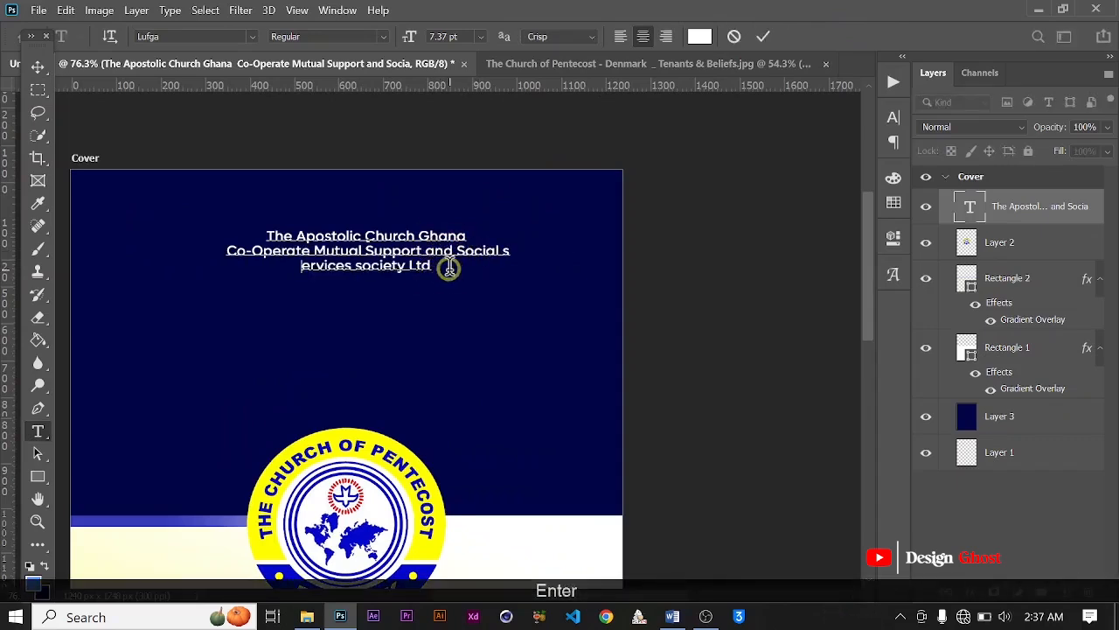
drag(448, 267, 165, 255)
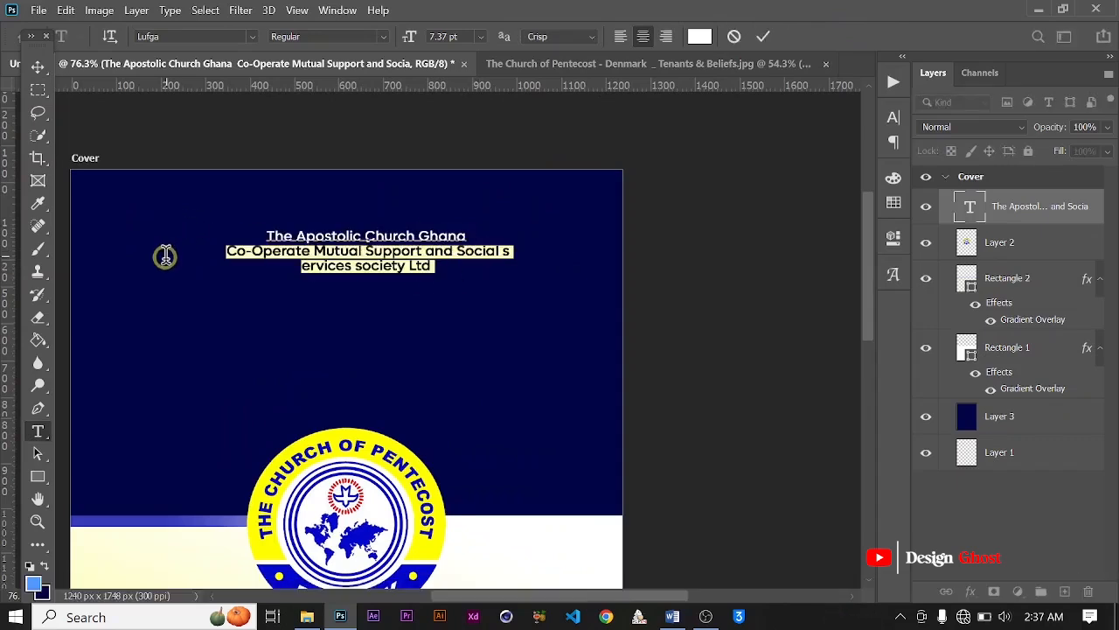
click(765, 36)
Step: Set the church name text block to All Caps
click(893, 117)
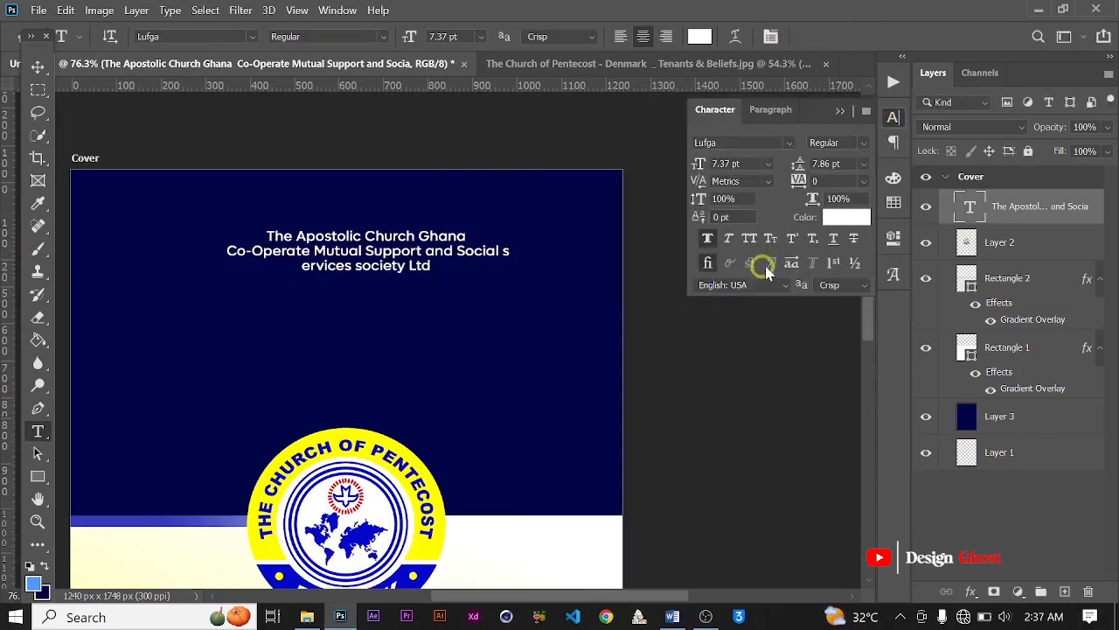
click(752, 238)
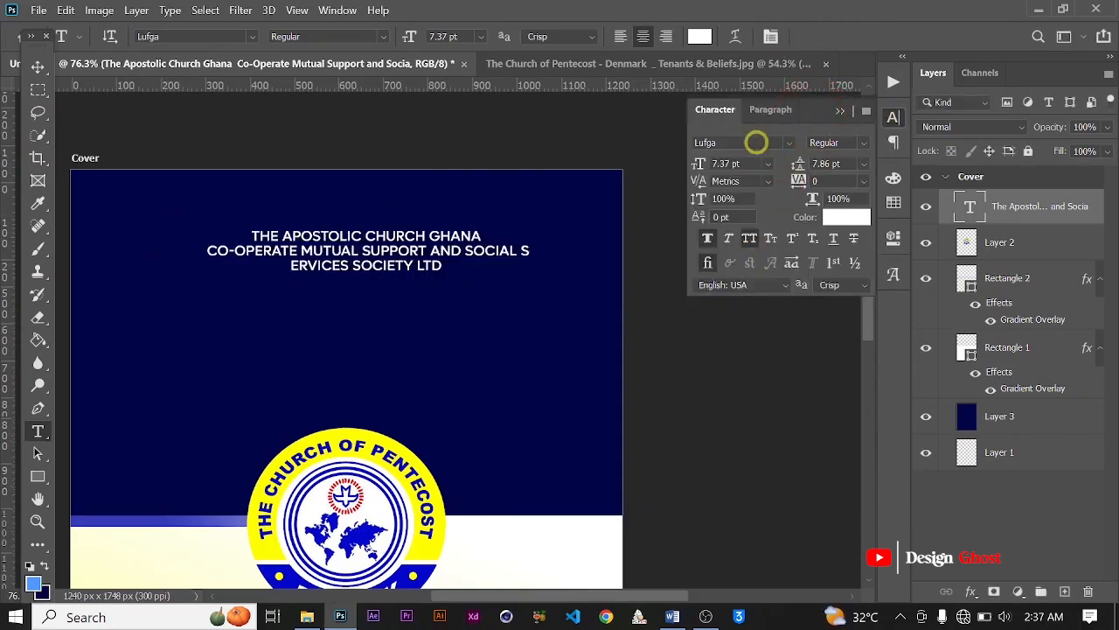
click(35, 68)
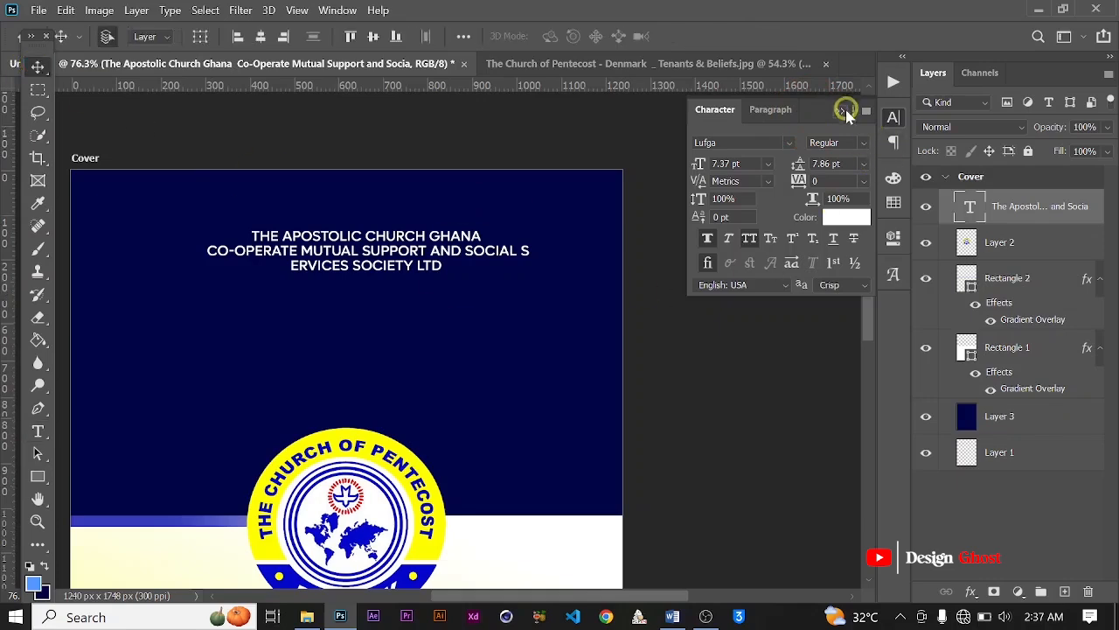
click(846, 111)
Step: Center the text block horizontally on the cover and nudge its vertical position slightly
scroll(564, 234, down, 1)
scroll(442, 271, down, 2)
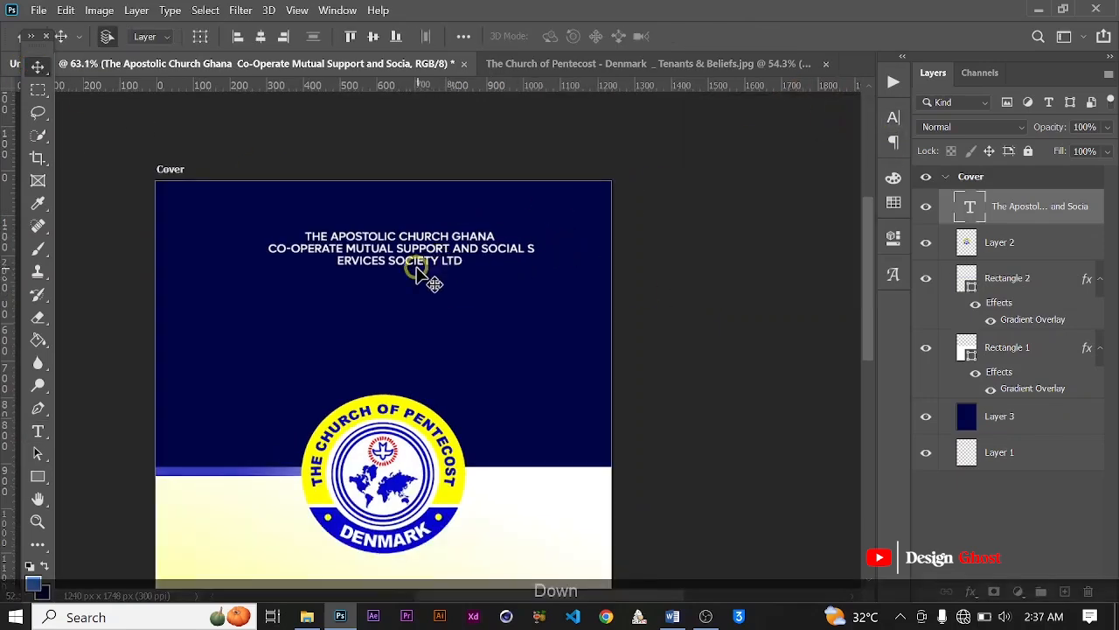
scroll(437, 294, down, 1)
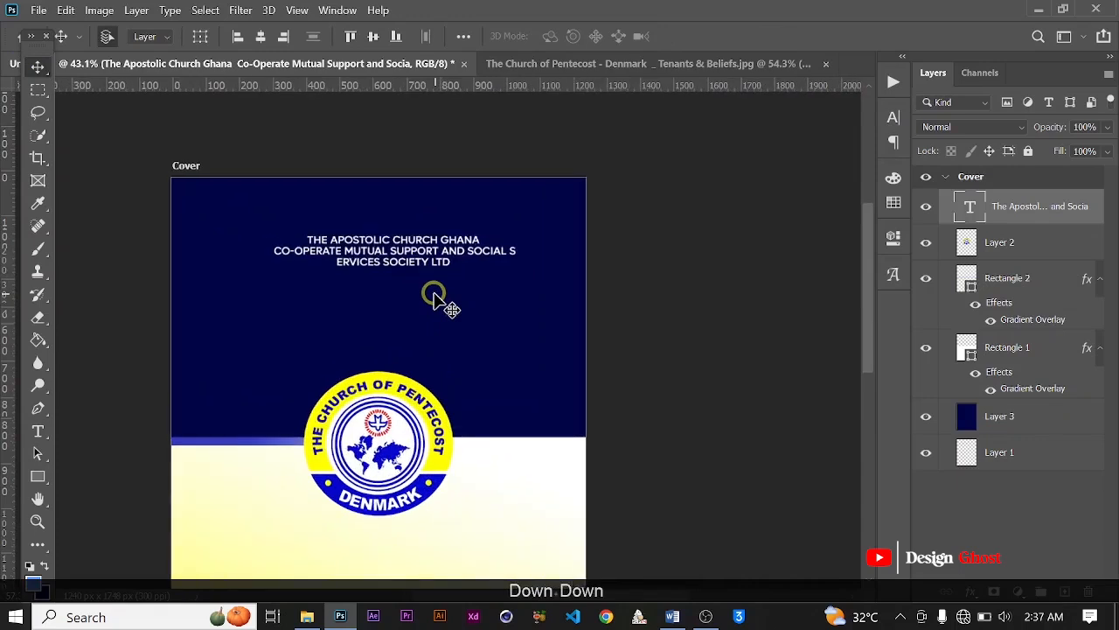
key(Return)
key(ctrl+0)
key(ctrl+a)
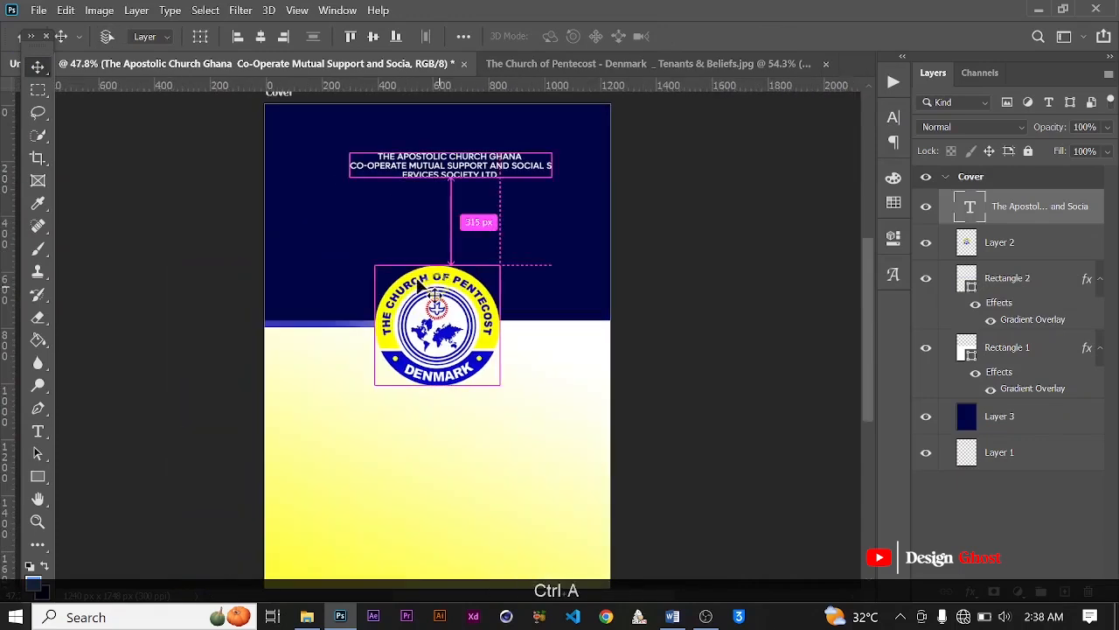
click(261, 36)
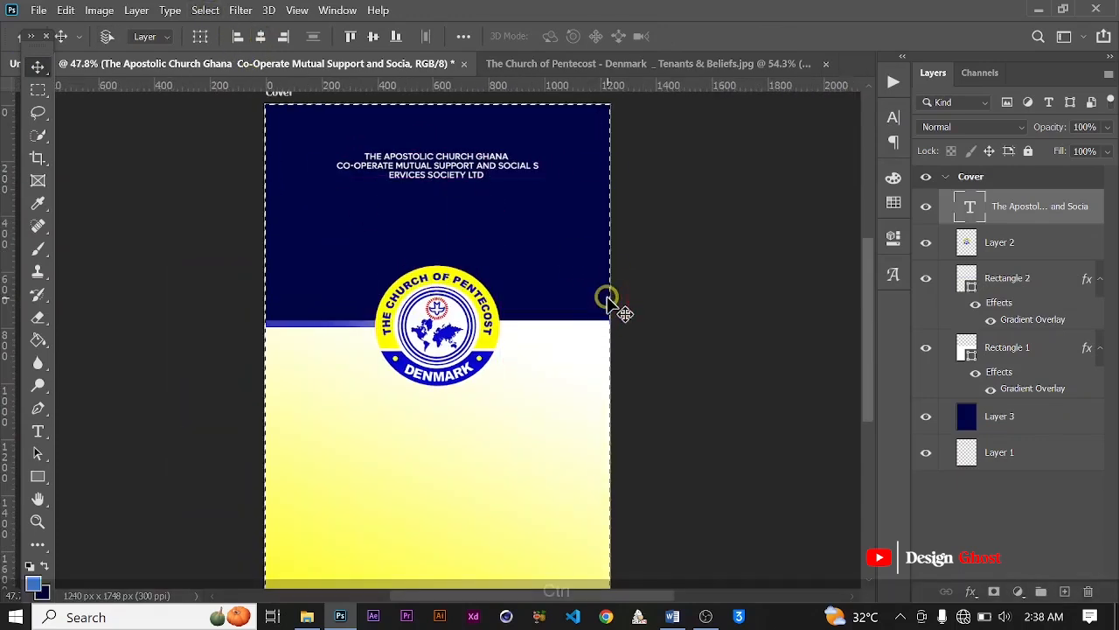
key(ctrl+d)
key(Up)
key(Down)
key(Down)
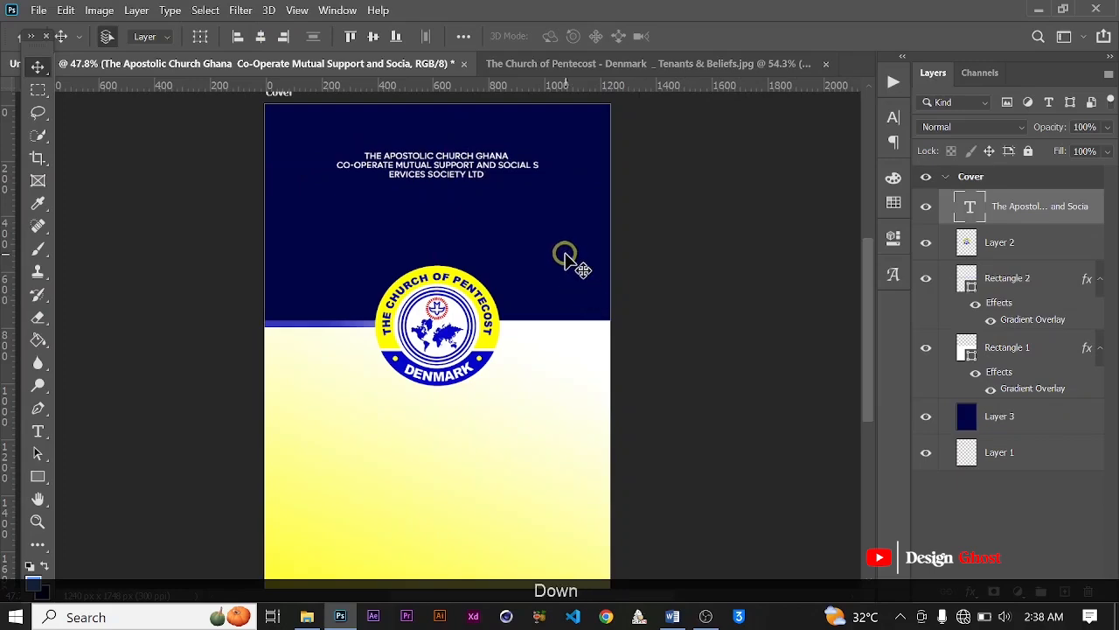
Step: Examine the placement of the heading text and logo on the cover
key(ctrl+0)
scroll(499, 272, up, 4)
key(space)
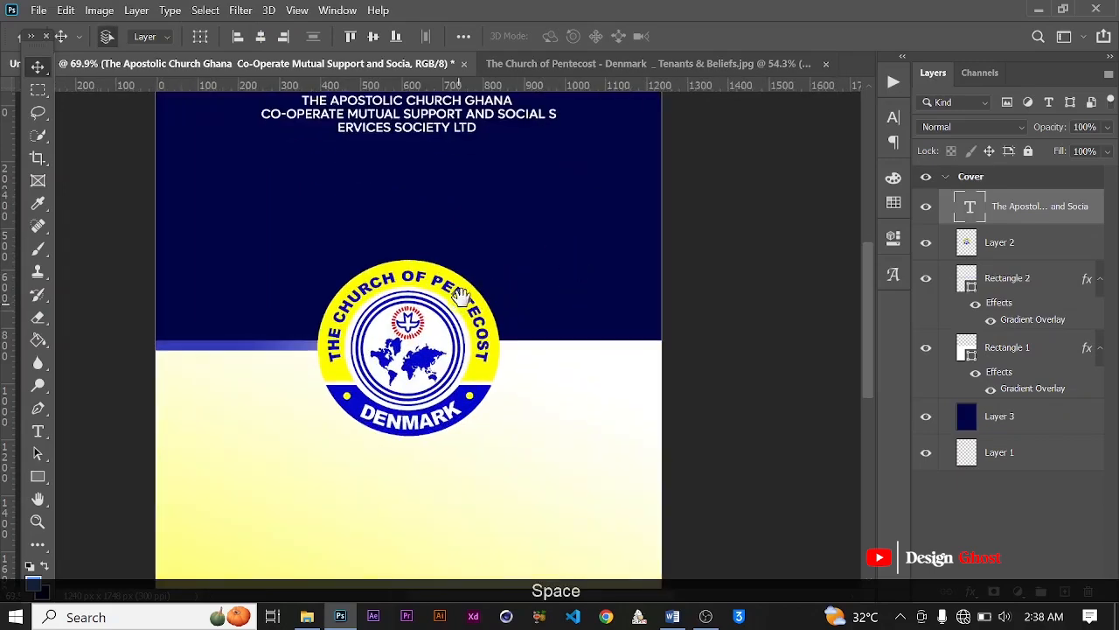
drag(461, 294, 484, 262)
scroll(484, 263, down, 3)
scroll(486, 263, down, 1)
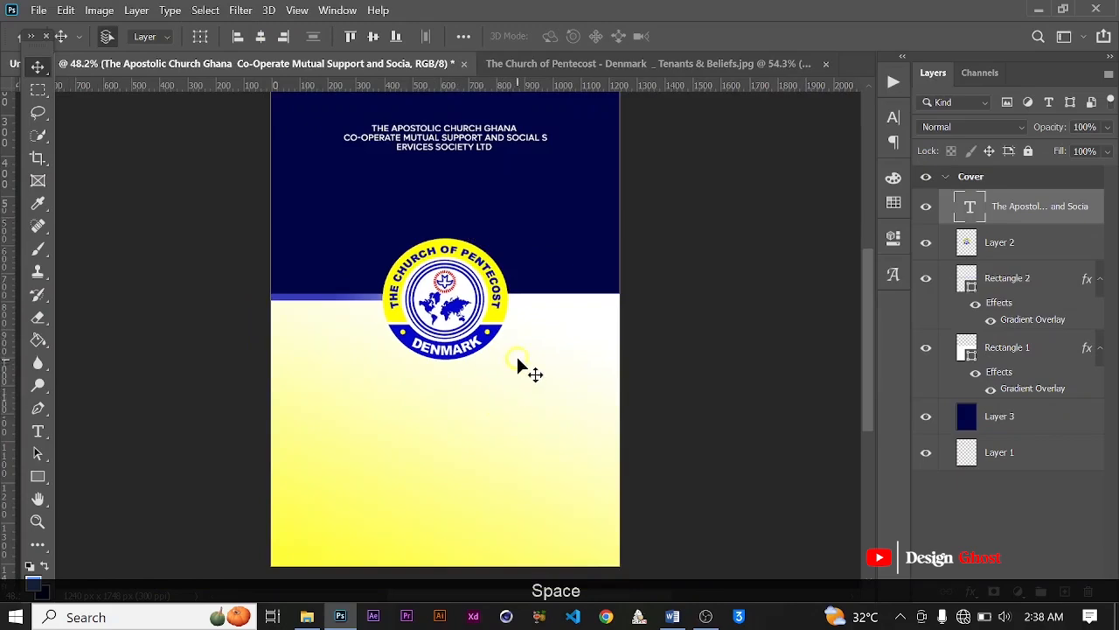
scroll(444, 299, up, 4)
key(space)
drag(509, 245, 506, 327)
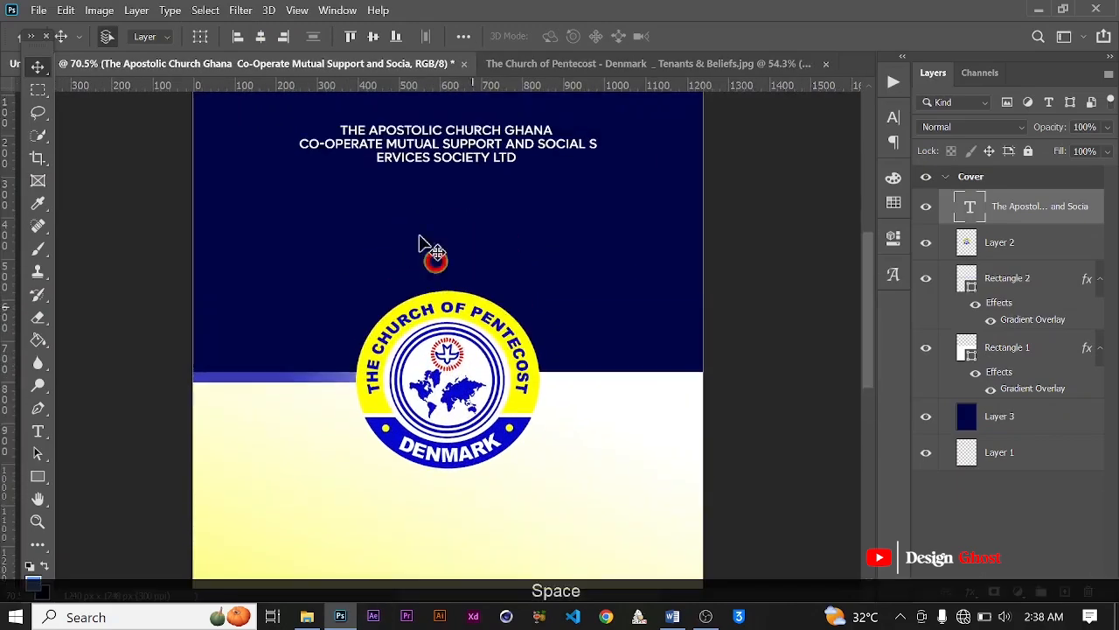
Step: Correct the split word by moving the line break before the S, so the third line reads "SERVICES SOCIETY LTD"
scroll(501, 160, up, 1)
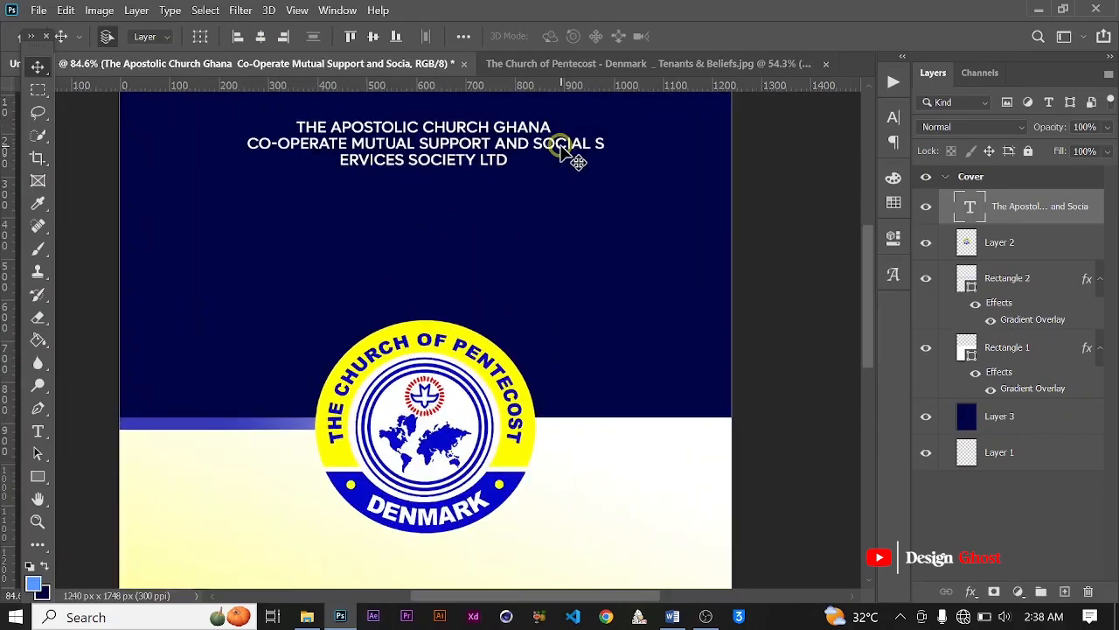
key(t)
scroll(594, 140, up, 1)
click(602, 138)
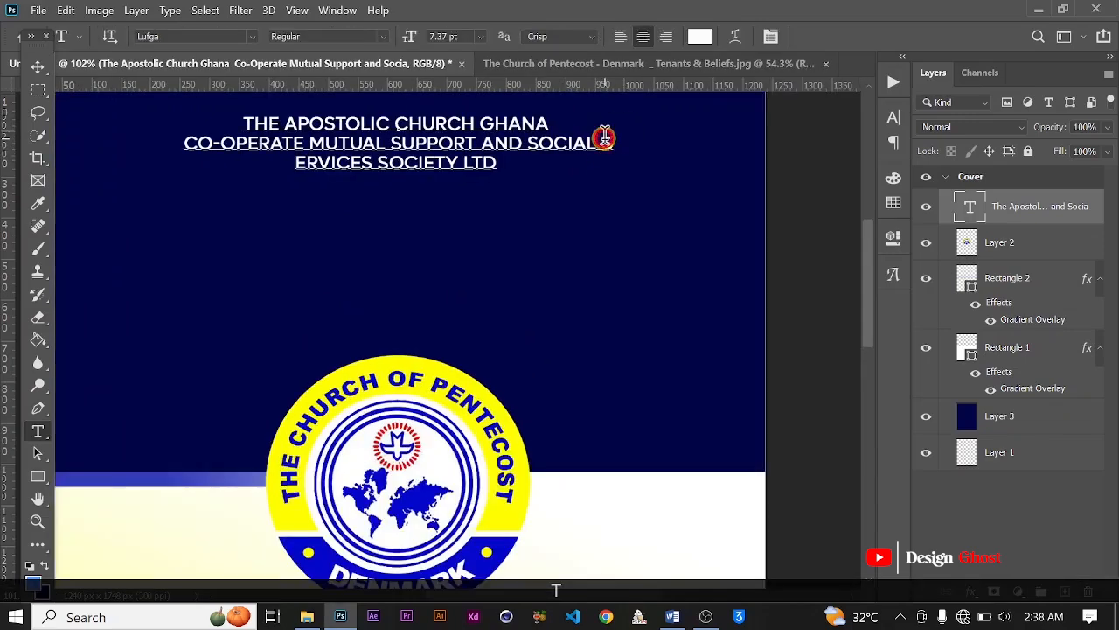
key(Return)
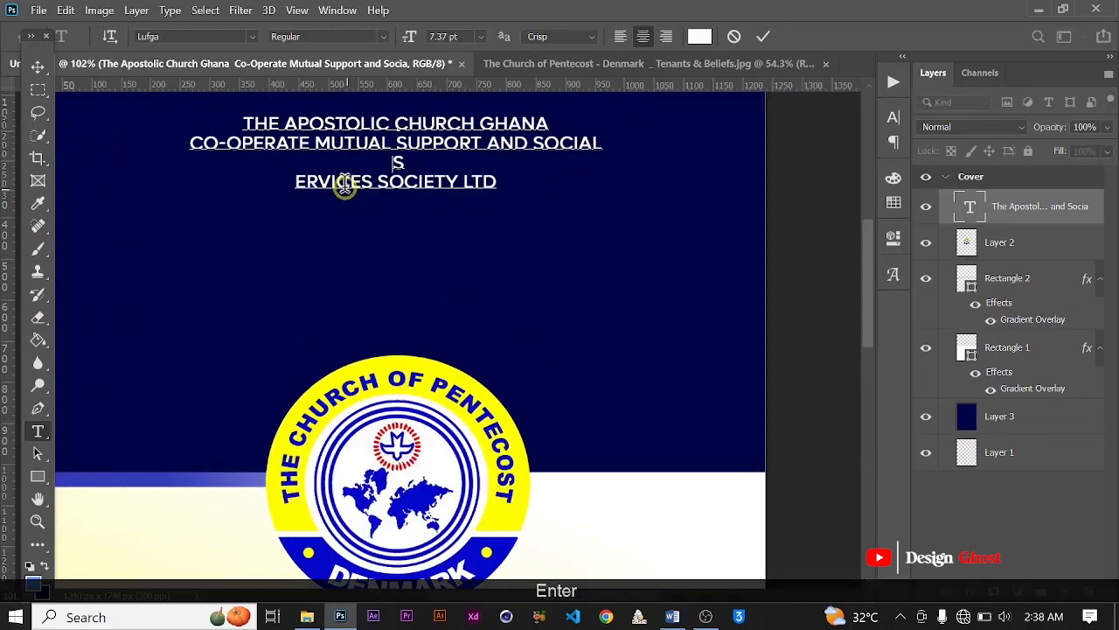
click(296, 185)
key(BackSpace)
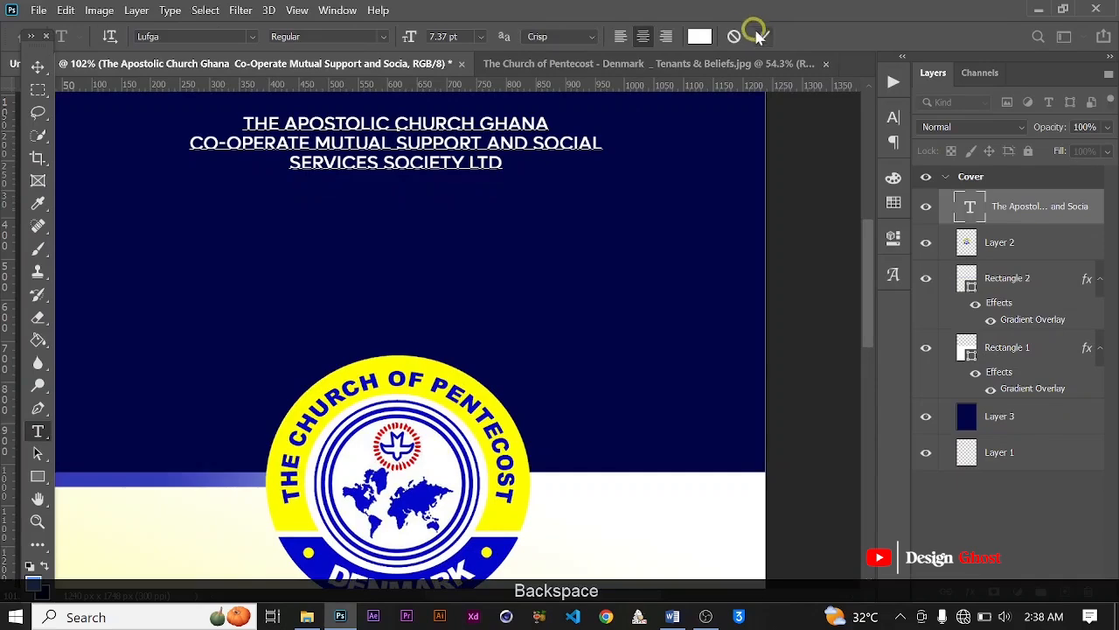
click(37, 66)
Step: Duplicate the heading text block just below the original, copy the title "Passbook" from the Word document and return to Photoshop
scroll(400, 305, down, 2)
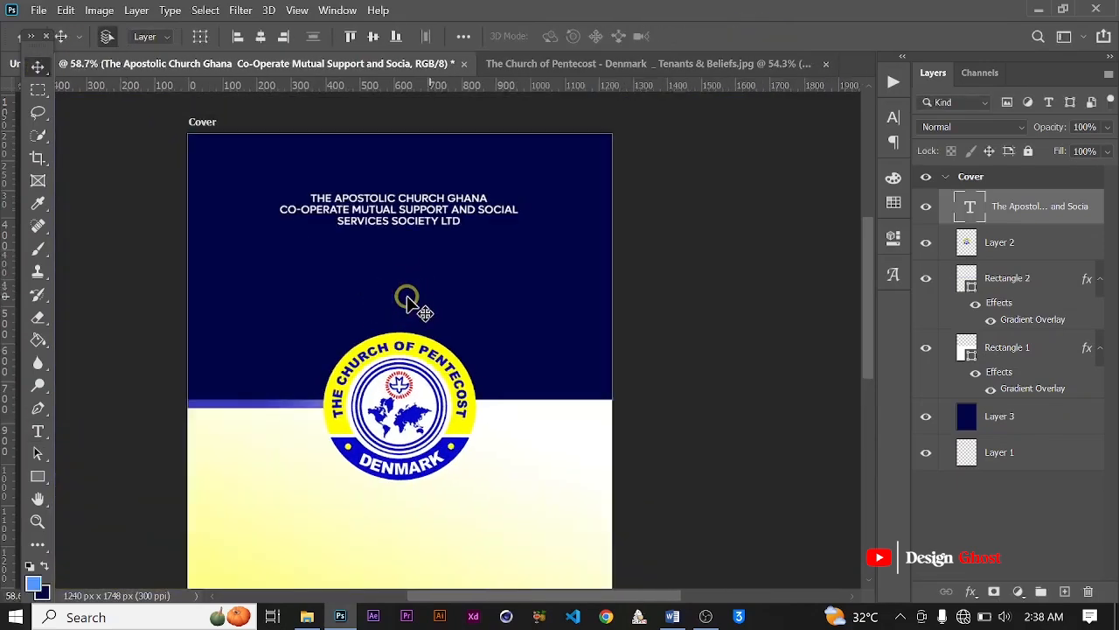
drag(406, 216, 232, 251)
click(672, 617)
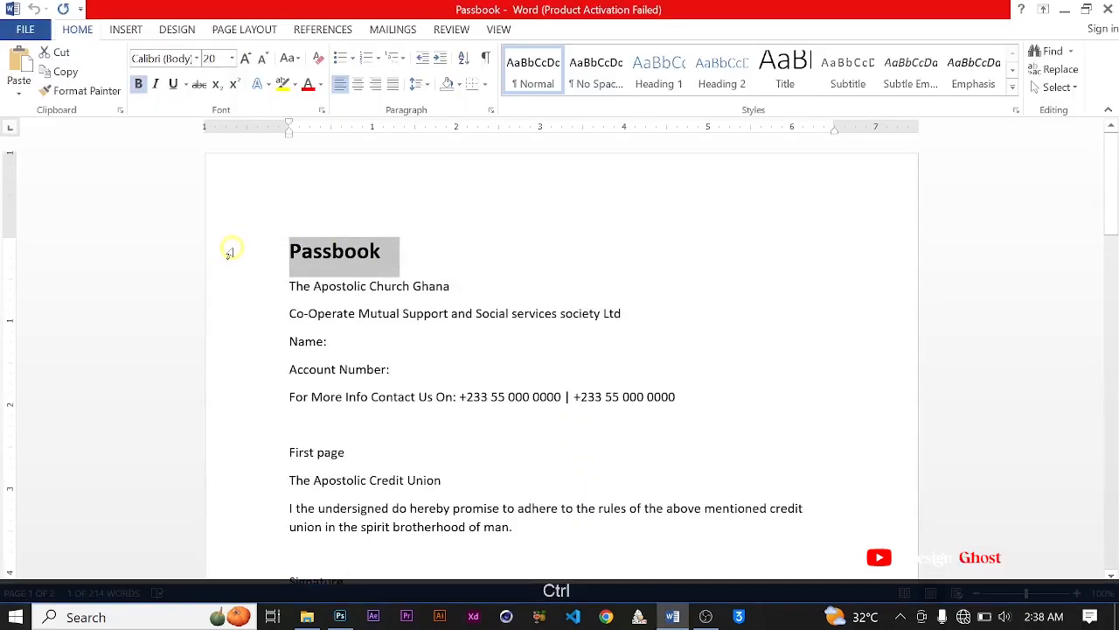
click(340, 617)
scroll(394, 289, up, 3)
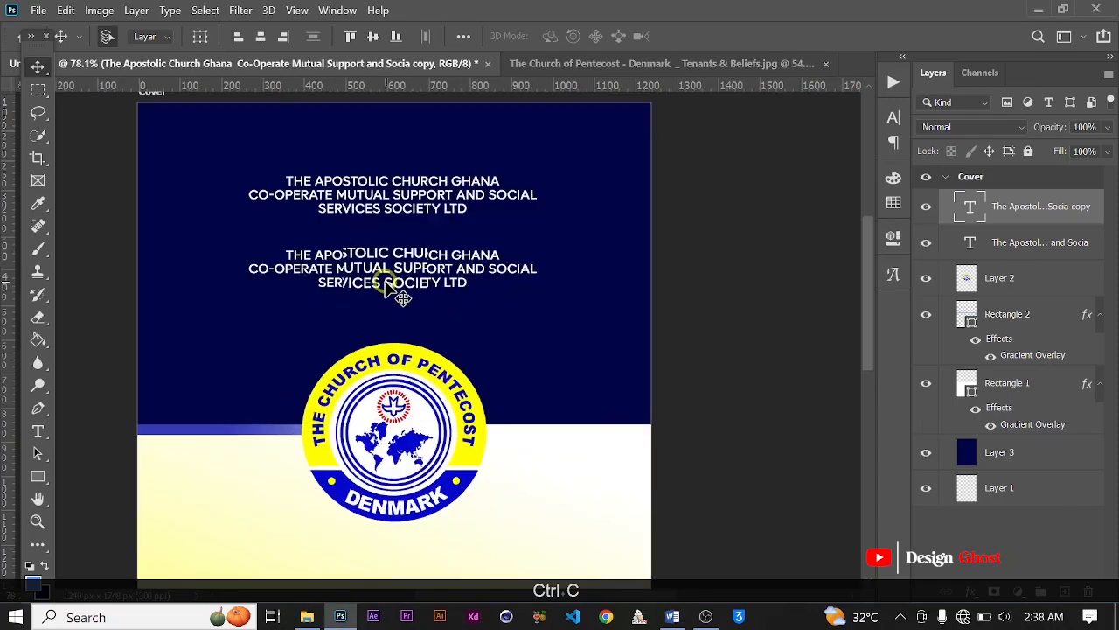
Step: Replace the duplicated heading text with the copied title "Passbook"
double_click(389, 275)
key(ctrl+a)
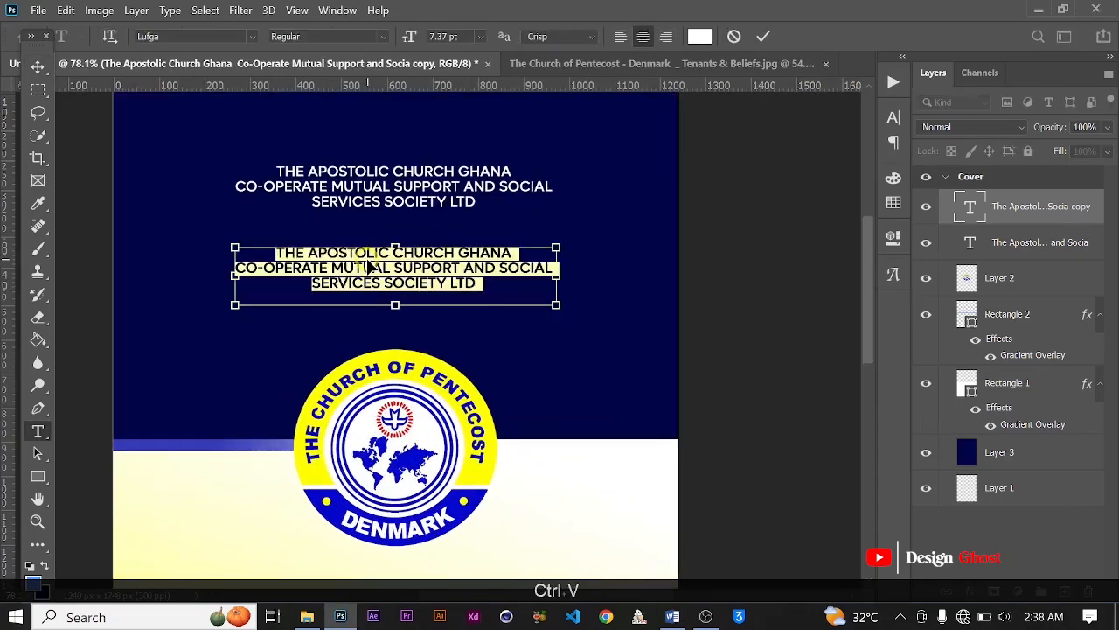
text(THE APOSTOLIC CHURCH GHANA CO-OPERATE MUTUAL SUPPORT AND SOCIAL SERVICES SOCIETY LTD)
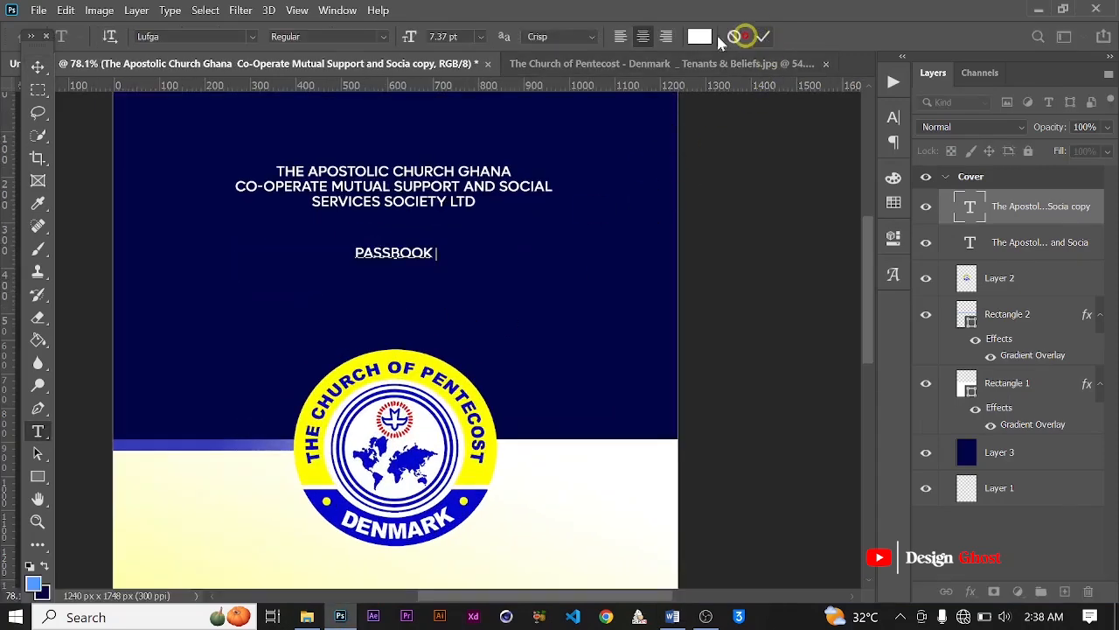
click(37, 65)
Step: Insert "CREDIT UNION" before Passbook in the title text, on its own line above it
scroll(350, 240, up, 3)
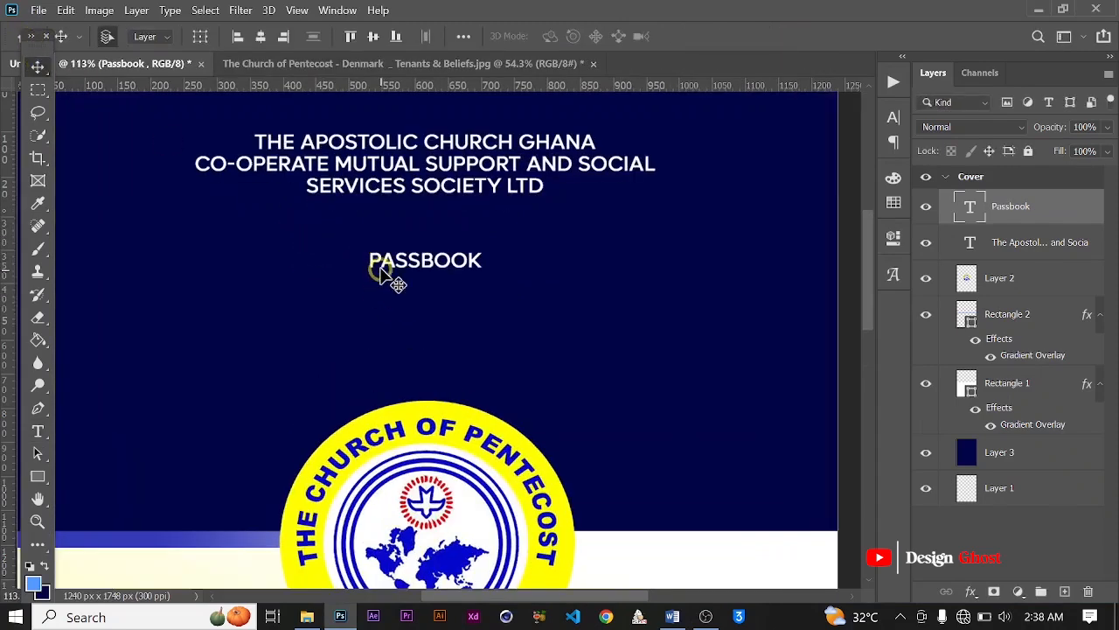
scroll(377, 269, up, 1)
double_click(390, 269)
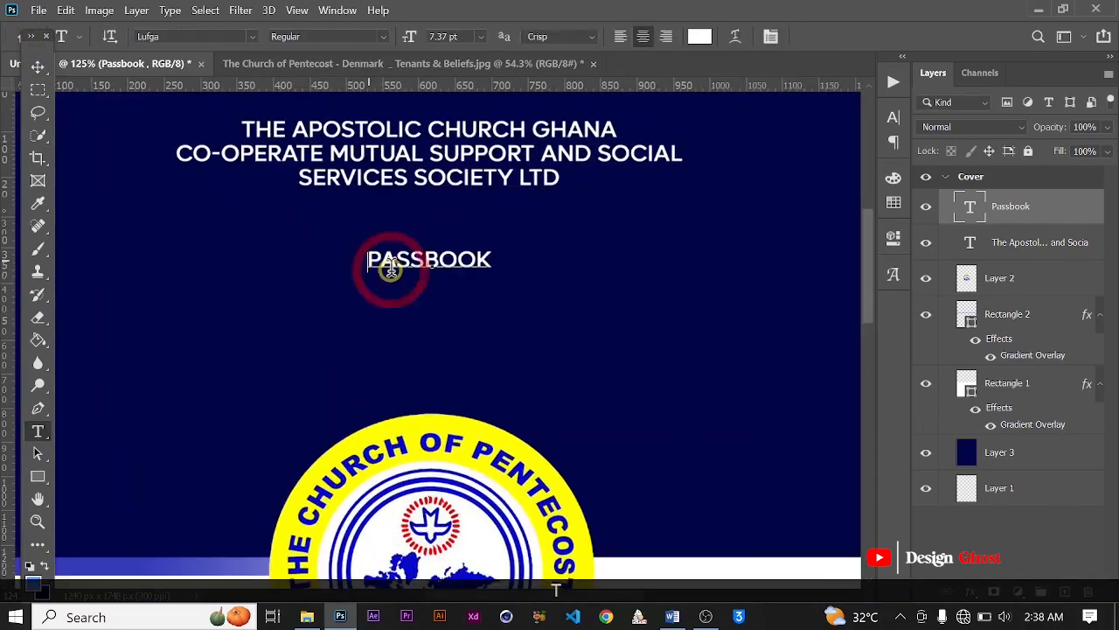
text(CRED)
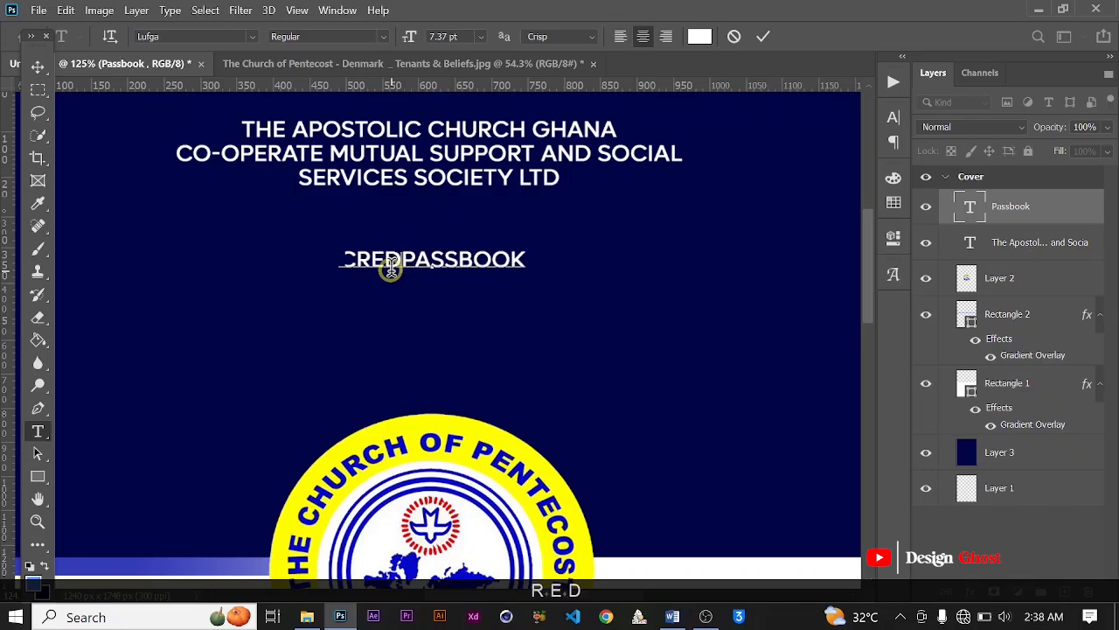
text(IT )
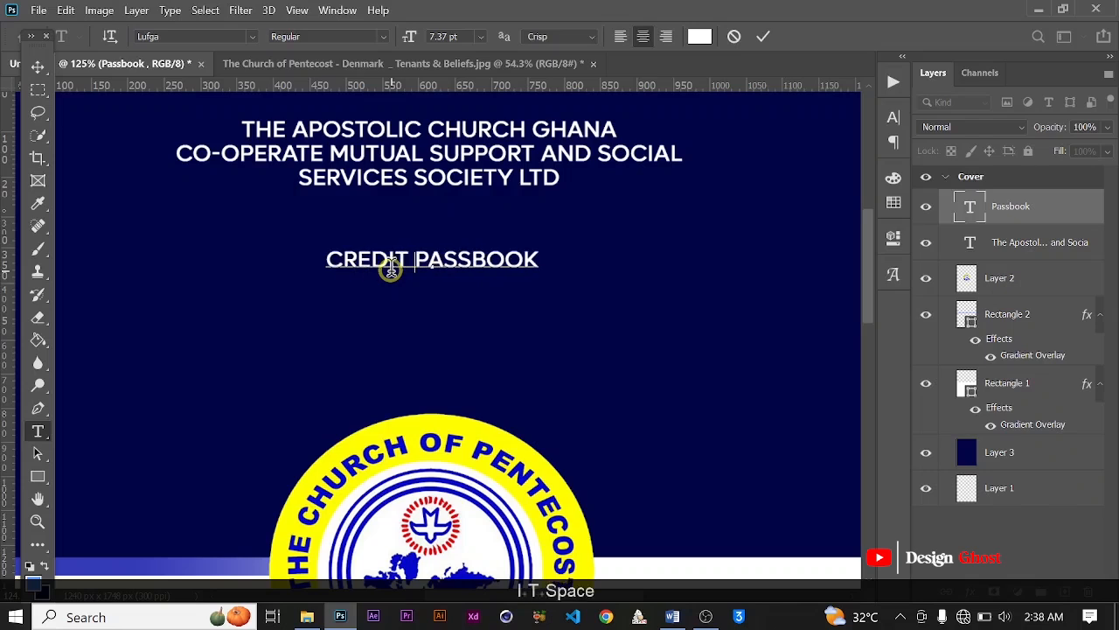
text(U)
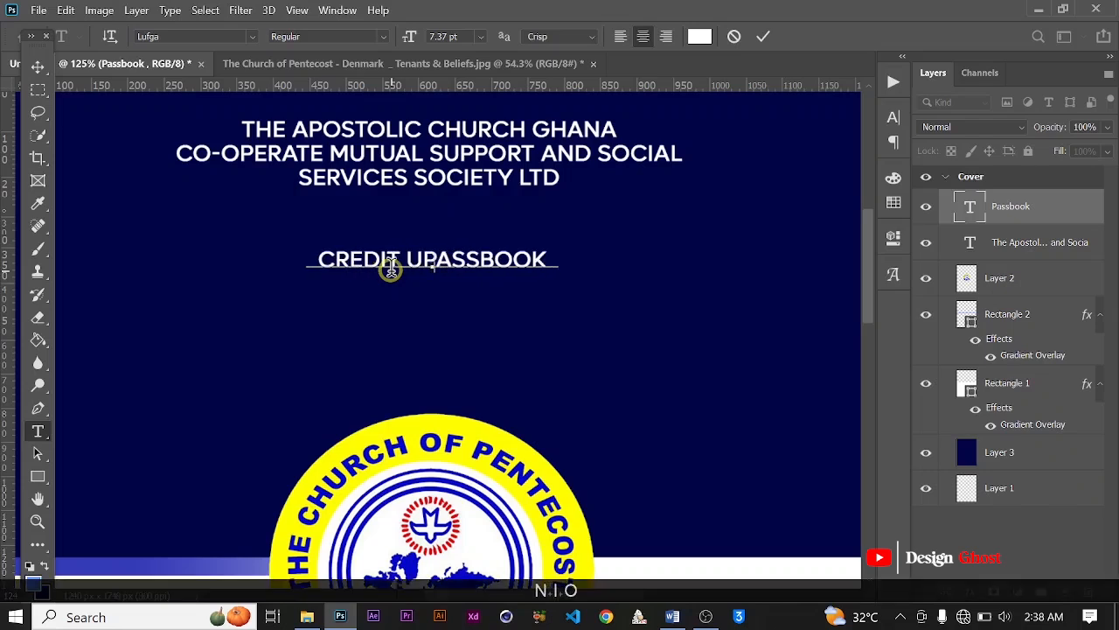
text(NION)
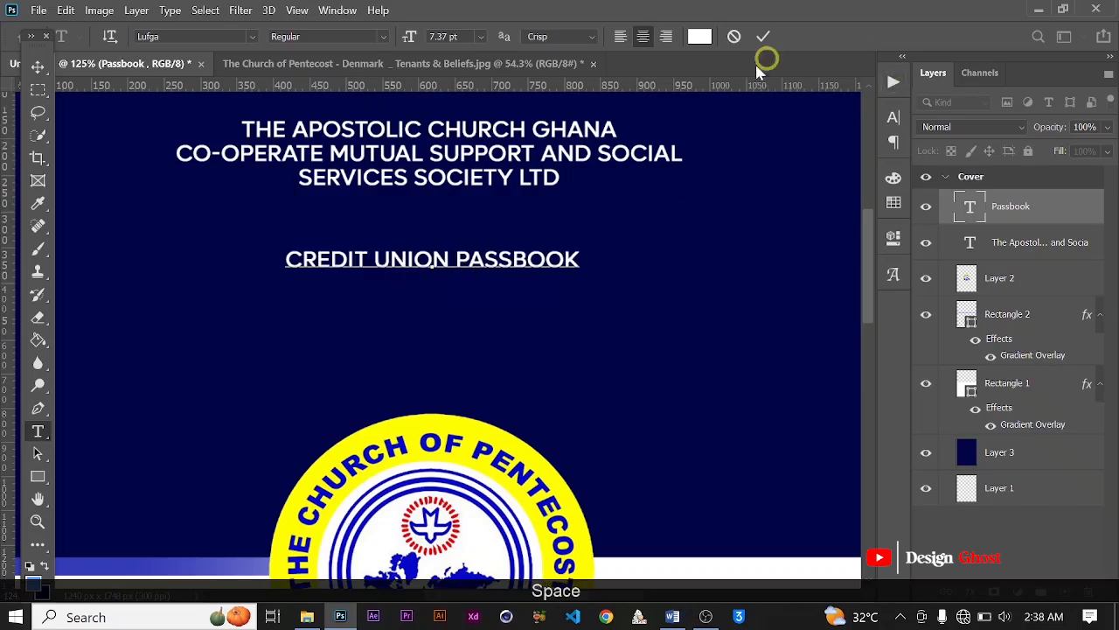
key(Return)
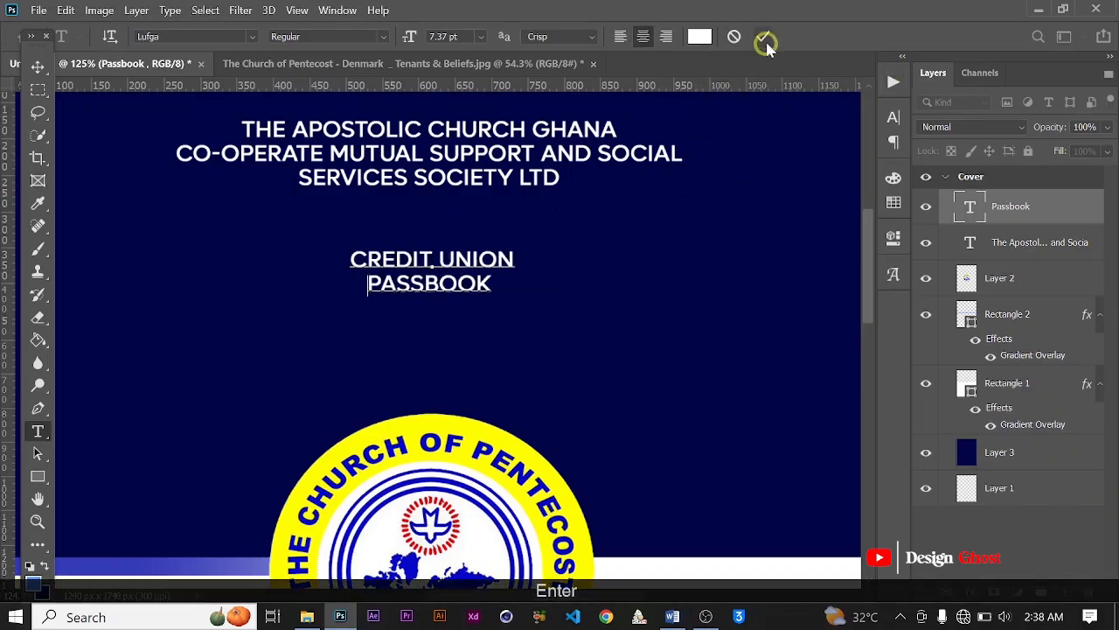
click(38, 67)
Step: Enlarge the Credit Union Passbook title to about 12.38 pt, keeping it between the heading and the logo
scroll(401, 316, down, 3)
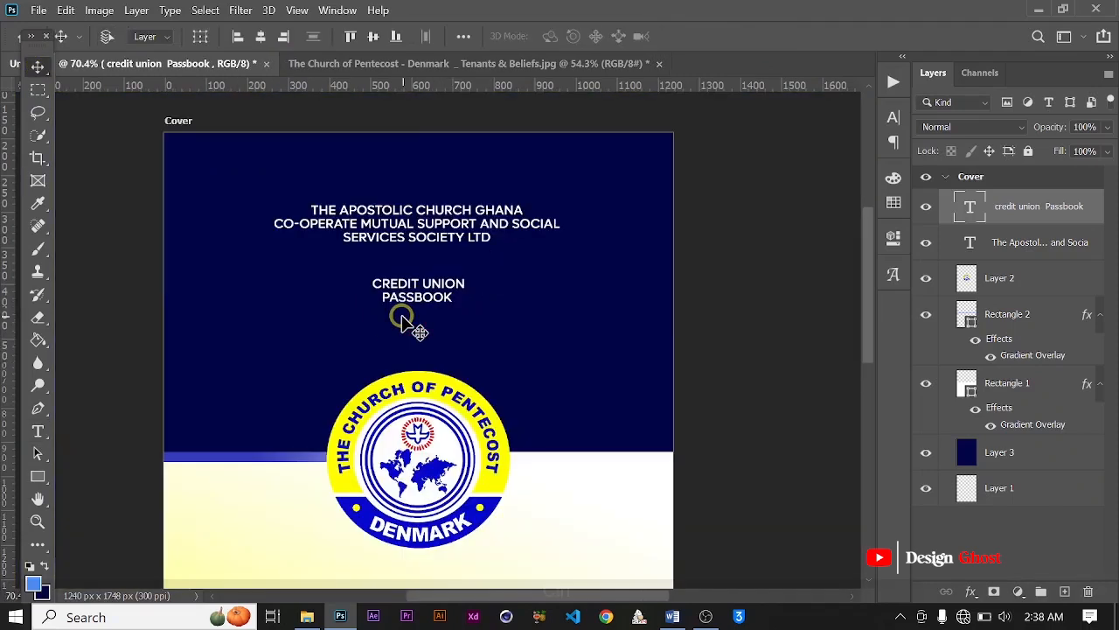
key(ctrl+t)
drag(369, 304, 340, 316)
drag(446, 270, 506, 278)
key(Return)
Step: Center the Credit Union Passbook title horizontally on the cover and clear the selection
key(ctrl+0)
key(ctrl+a)
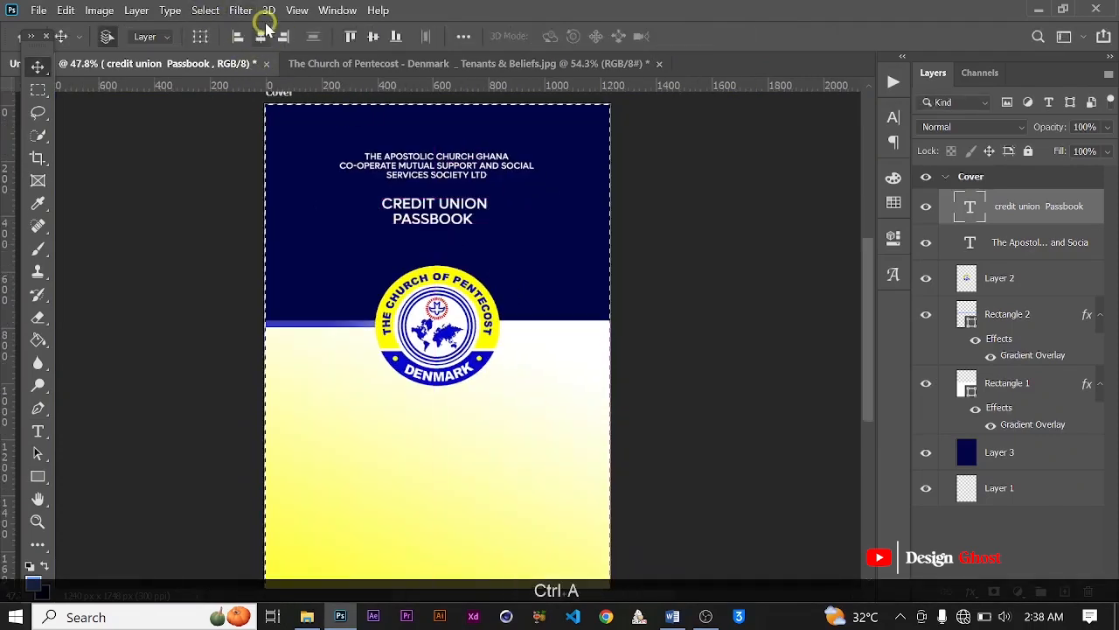
click(260, 36)
key(ctrl+d)
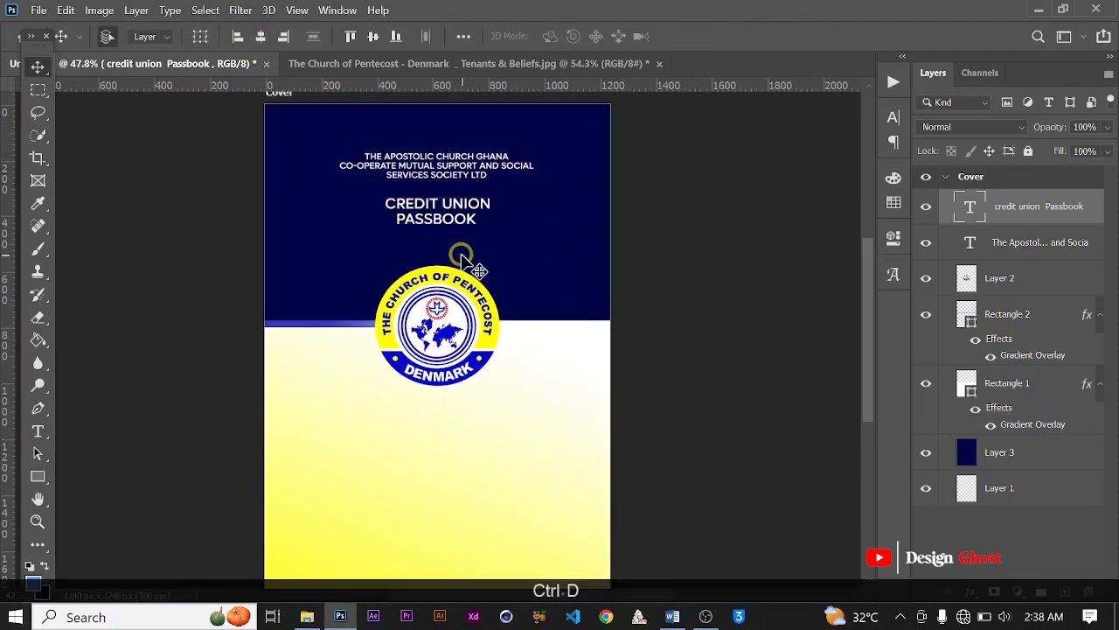
Step: Set the font weight of the Credit Union Passbook title to SemiBold
scroll(463, 260, up, 1)
click(892, 117)
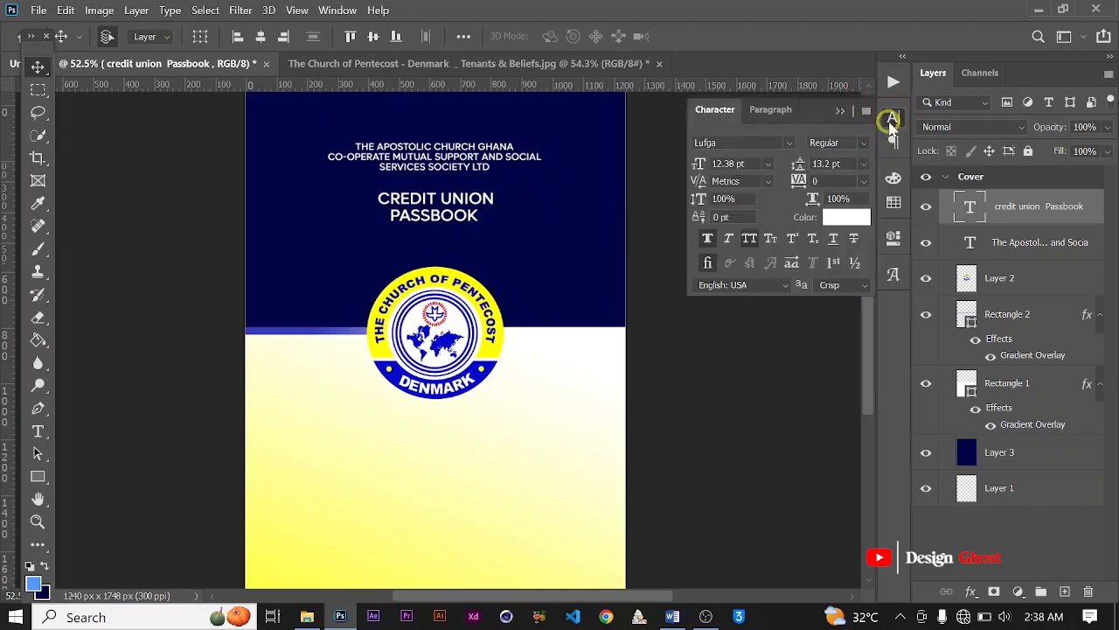
click(868, 144)
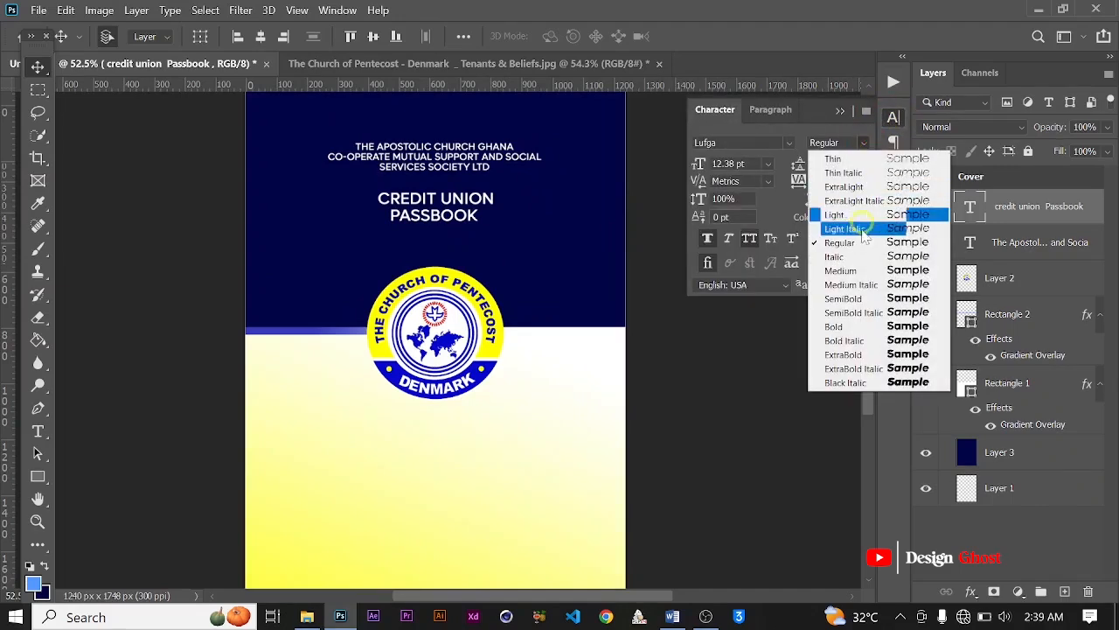
click(843, 298)
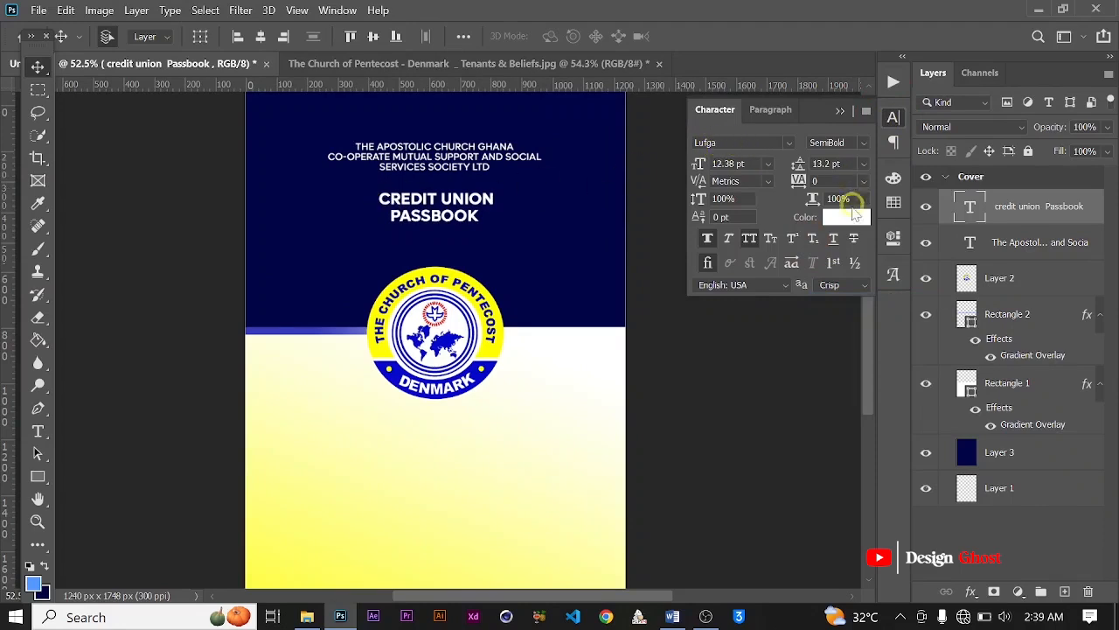
Step: Color the Credit Union Passbook title with the yellow (#fffd02) sampled from the logo's ring
click(850, 221)
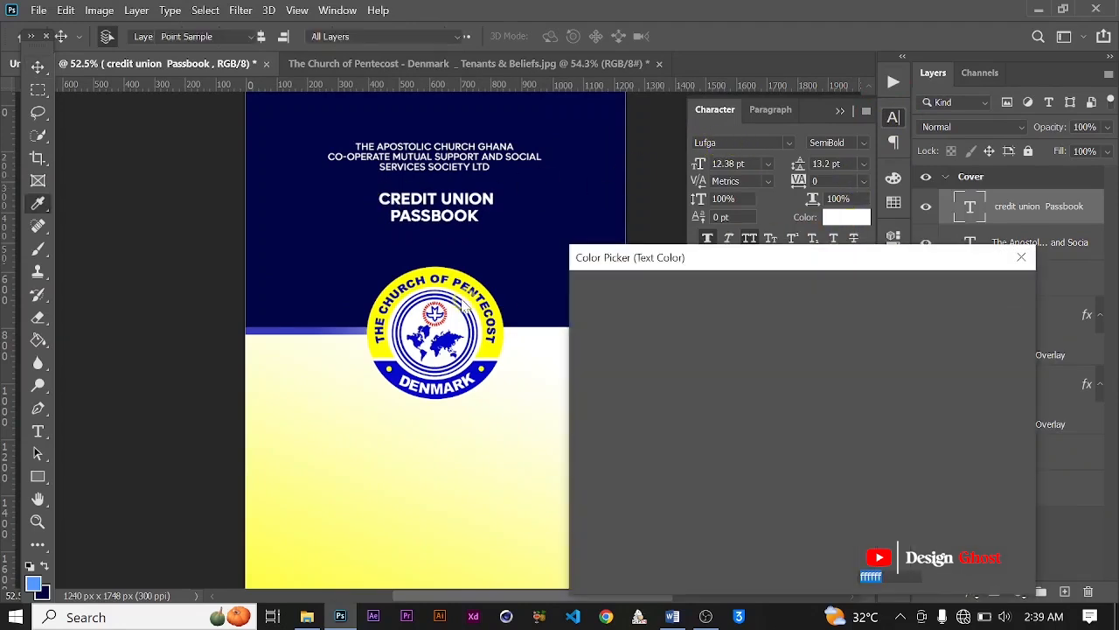
click(430, 271)
click(1007, 298)
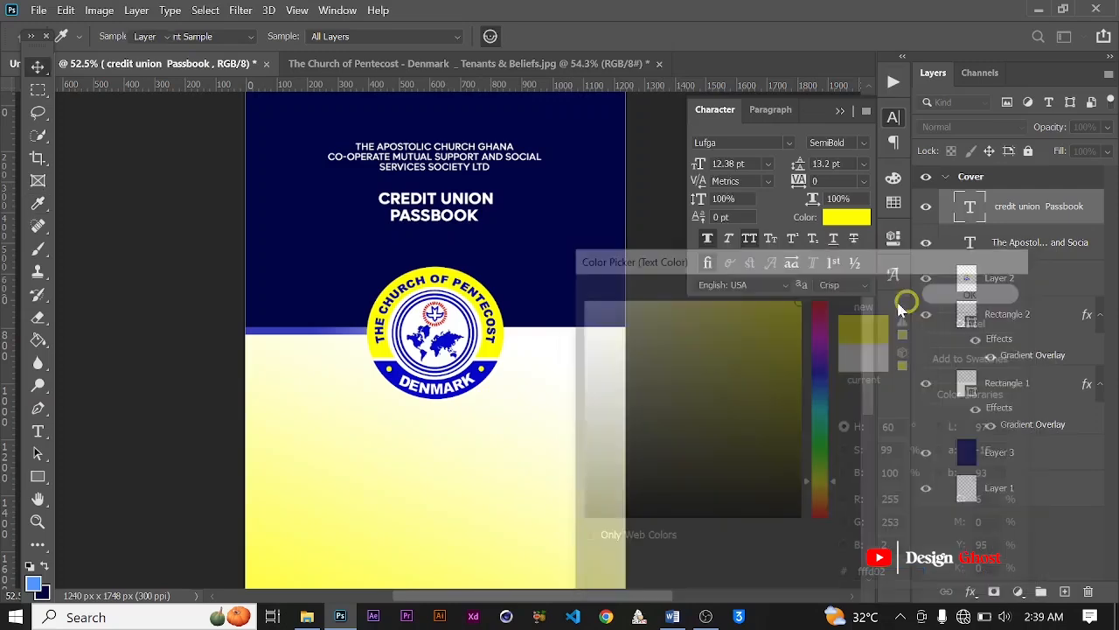
scroll(469, 224, down, 3)
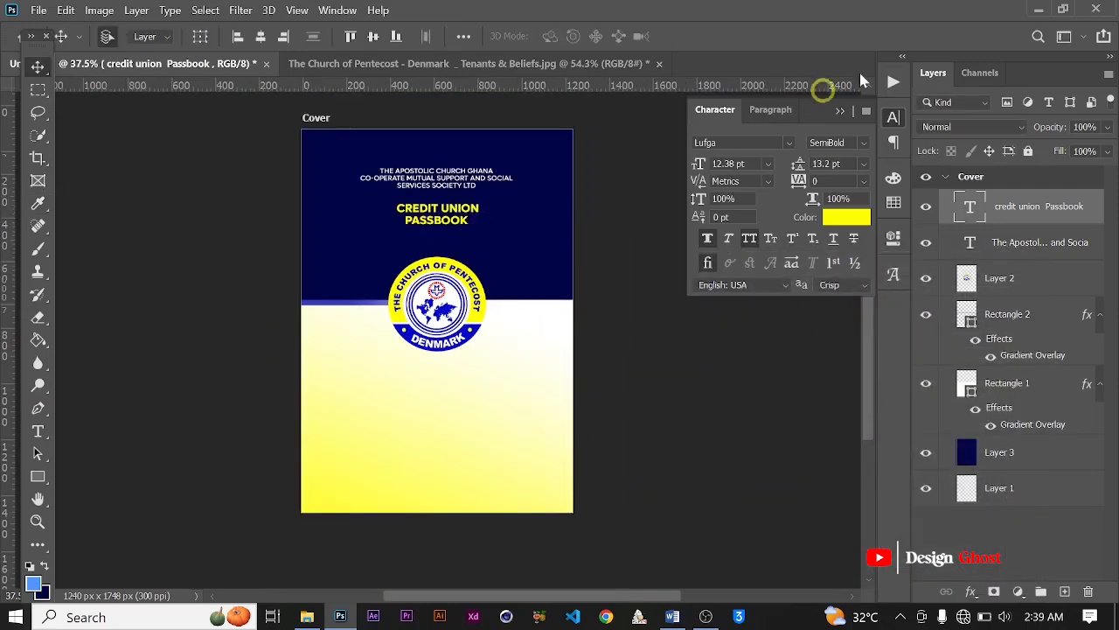
click(850, 114)
Step: Duplicate the organization heading text onto the yellow-gradient lower half of the cover, below the logo
scroll(480, 205, up, 2)
scroll(487, 215, down, 3)
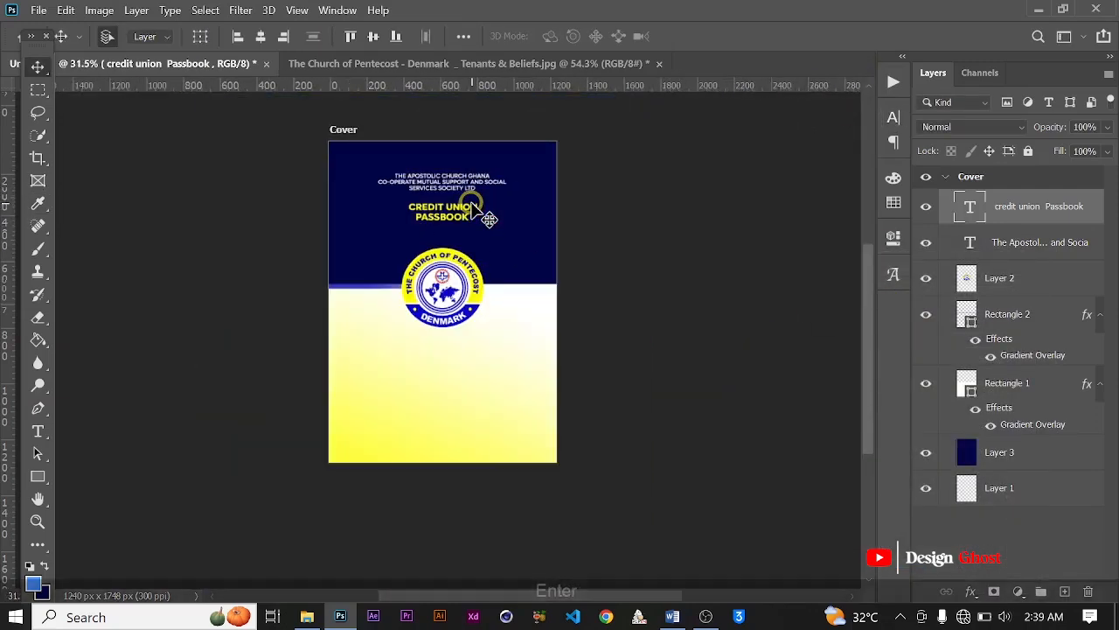
key(ctrl+0)
scroll(489, 283, up, 3)
drag(526, 497, 545, 373)
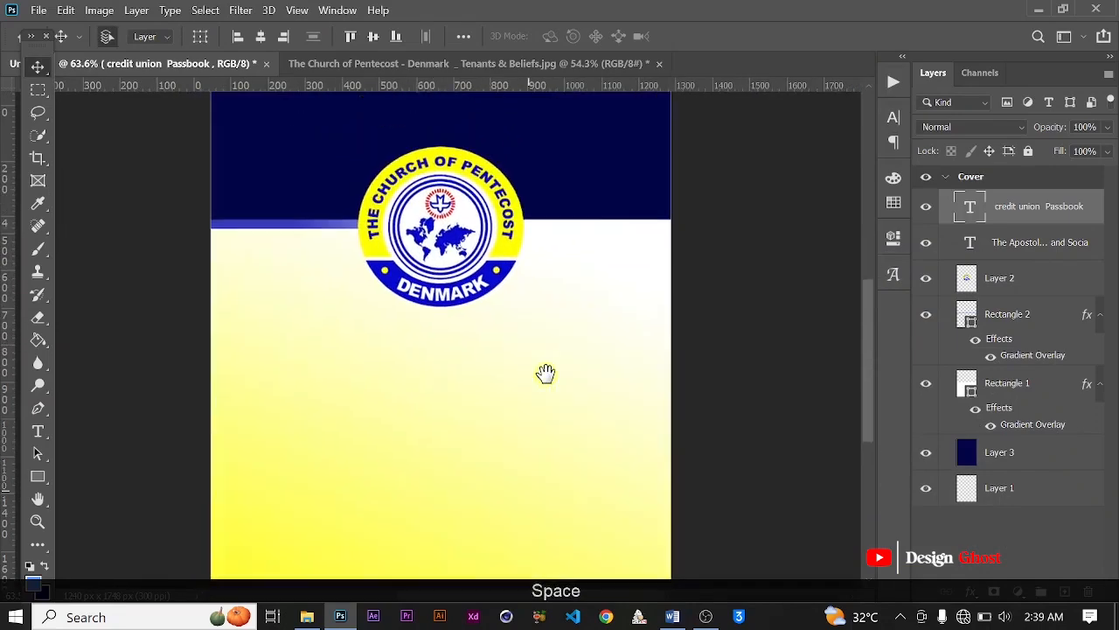
scroll(546, 374, down, 4)
click(480, 144)
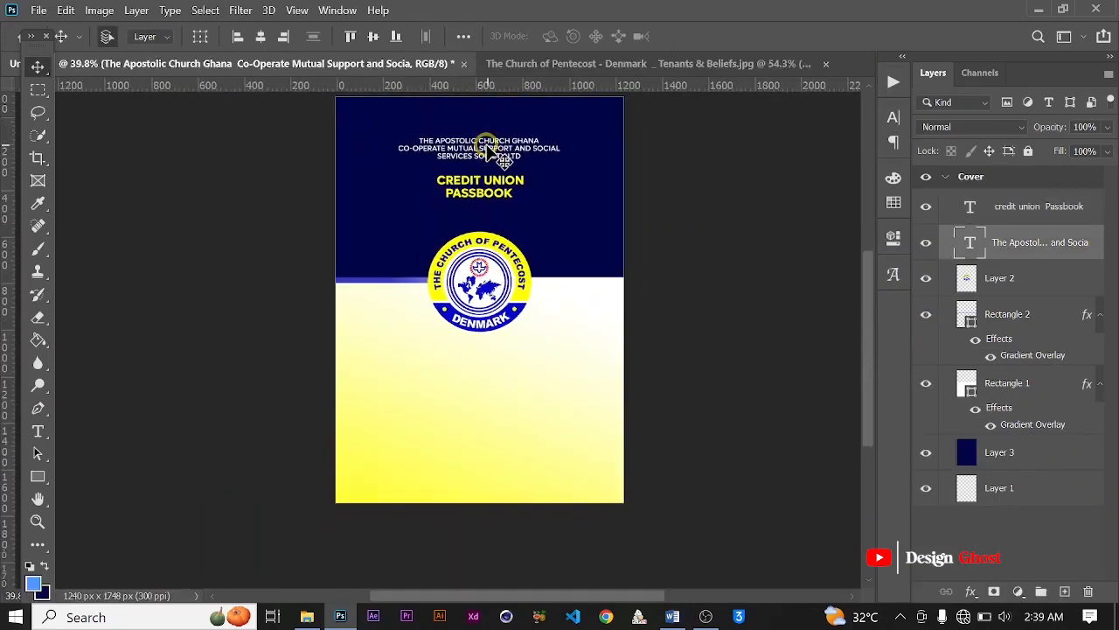
drag(481, 144, 446, 383)
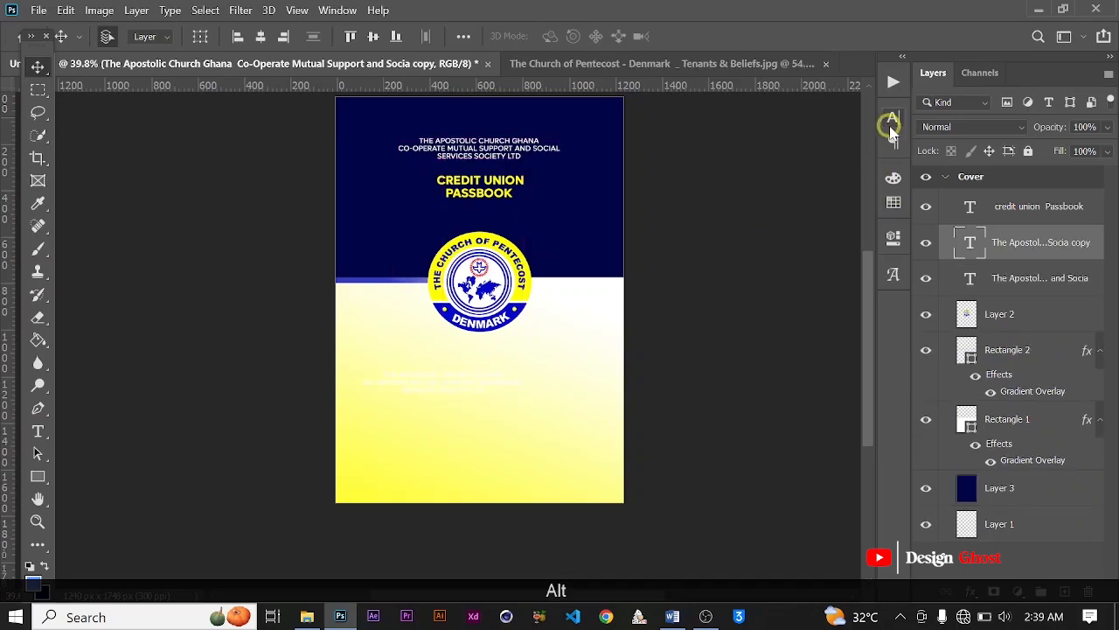
Step: Color the duplicated text with the navy (#010445) sampled from the cover background and set its weight to Bold
click(893, 117)
click(842, 227)
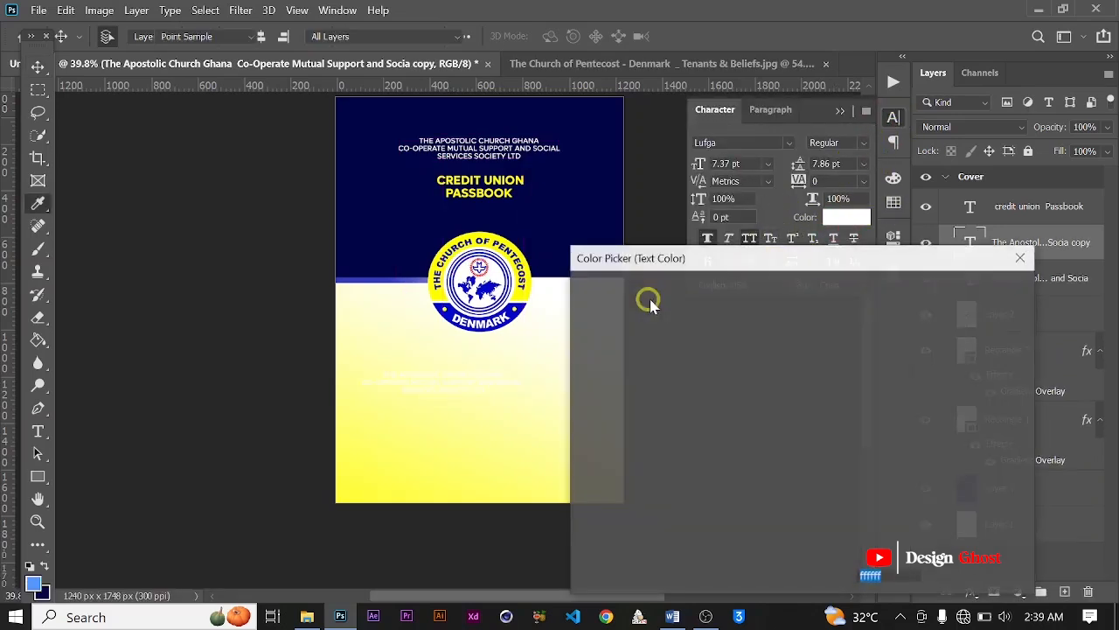
click(399, 230)
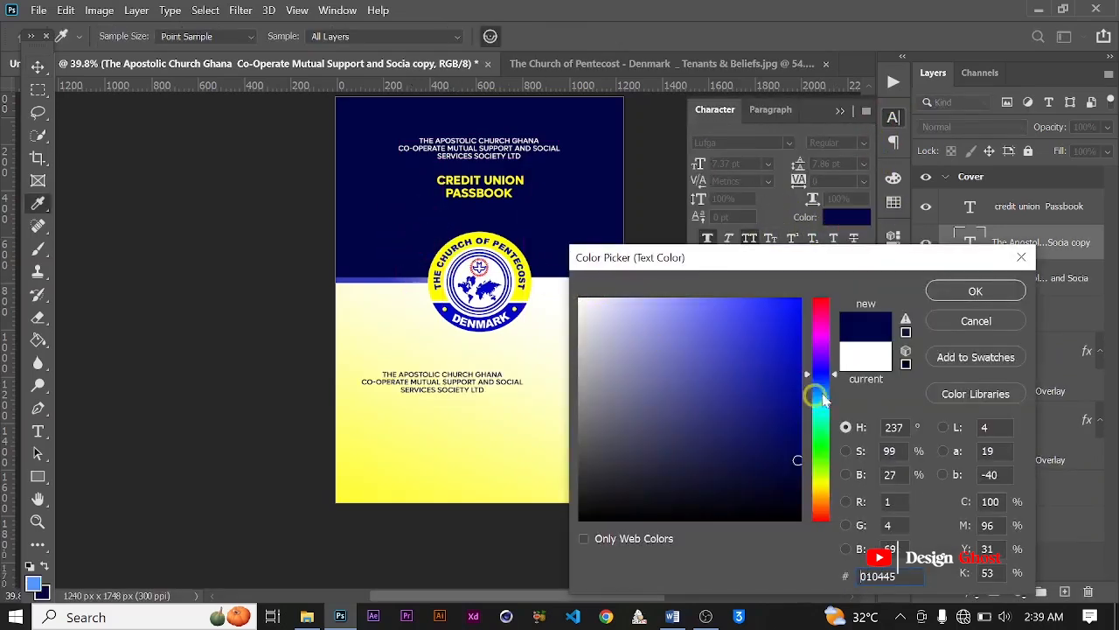
click(971, 293)
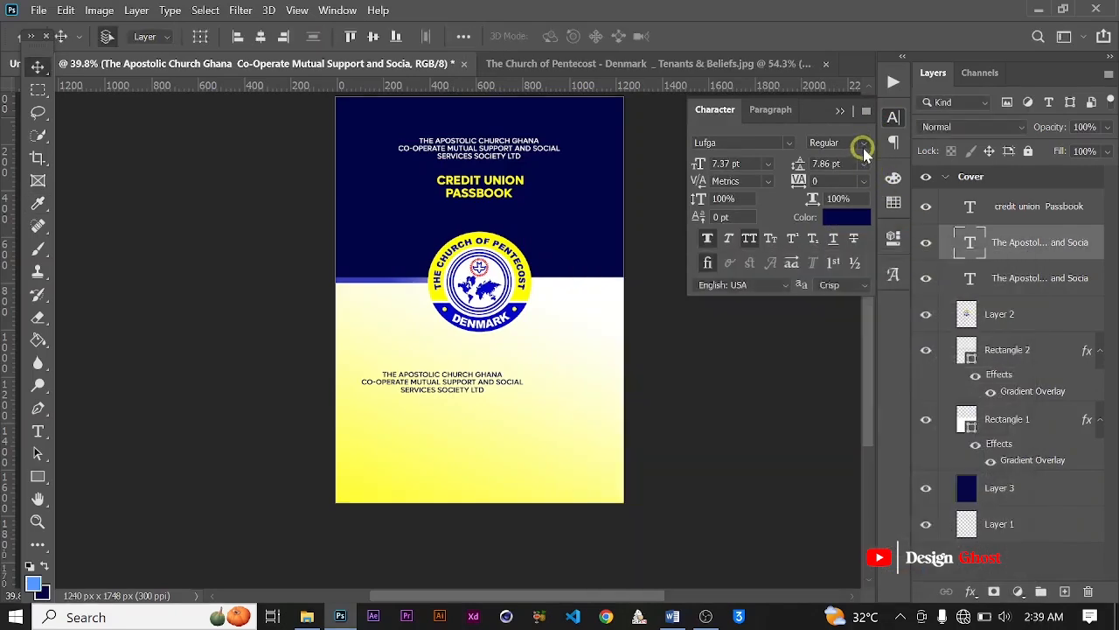
click(863, 144)
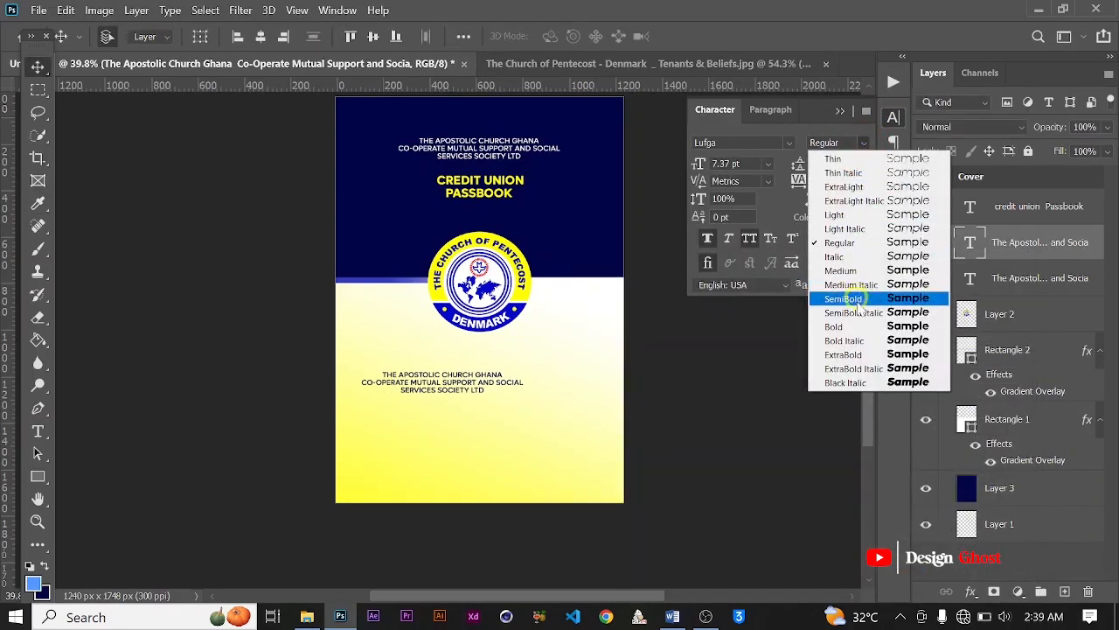
click(847, 328)
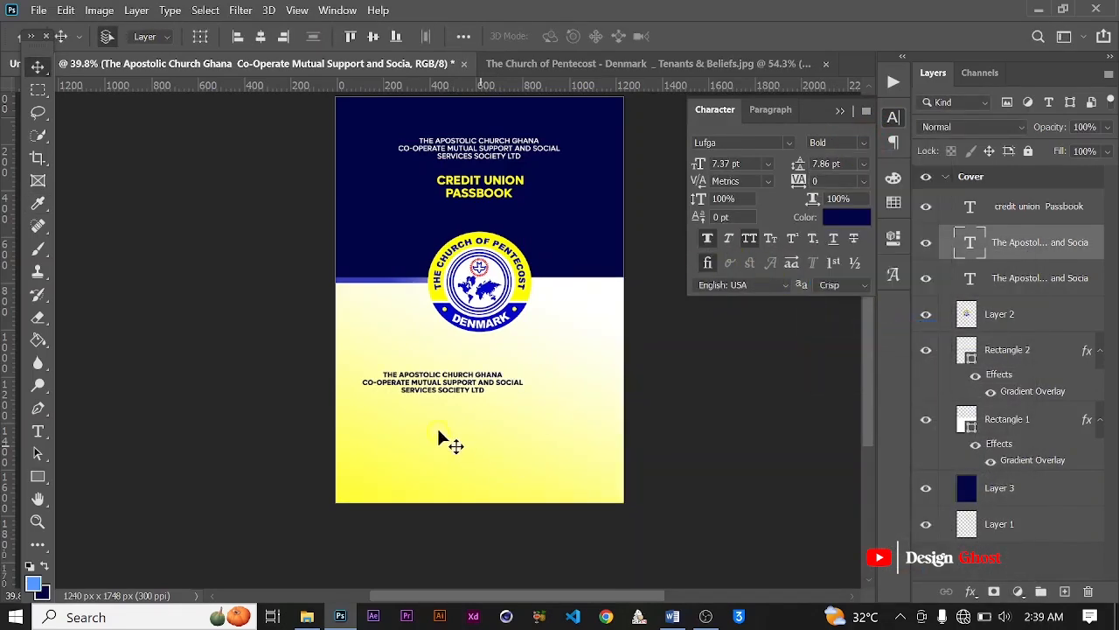
Step: Copy the "Name:" and "Account Number:" lines from the Passbook Word document and return to Photoshop
scroll(437, 428, up, 1)
click(672, 618)
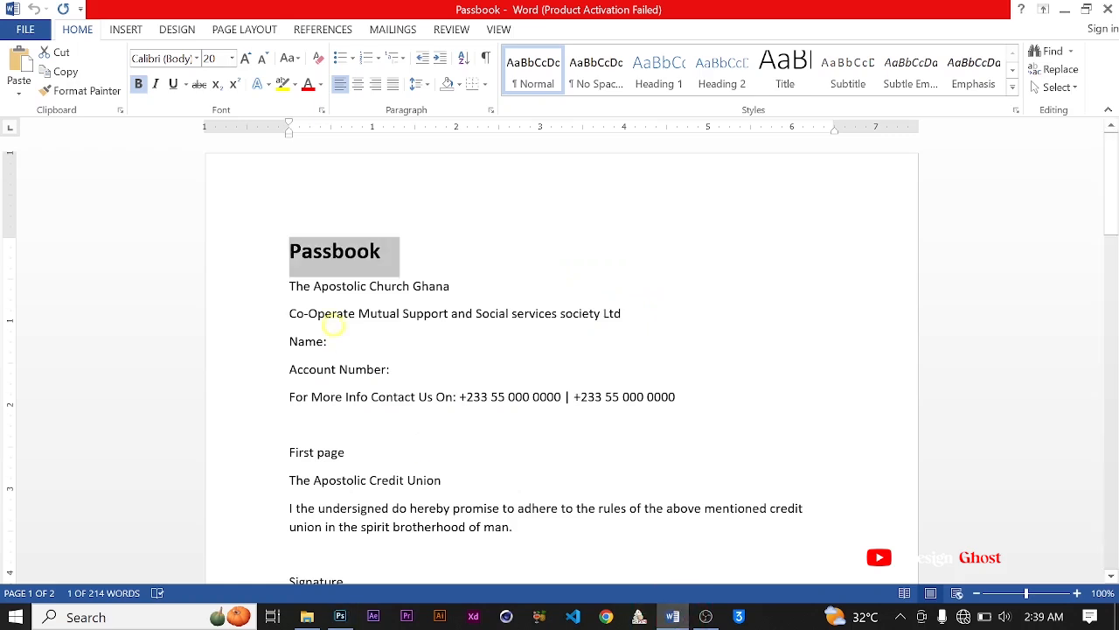
scroll(334, 411, down, 1)
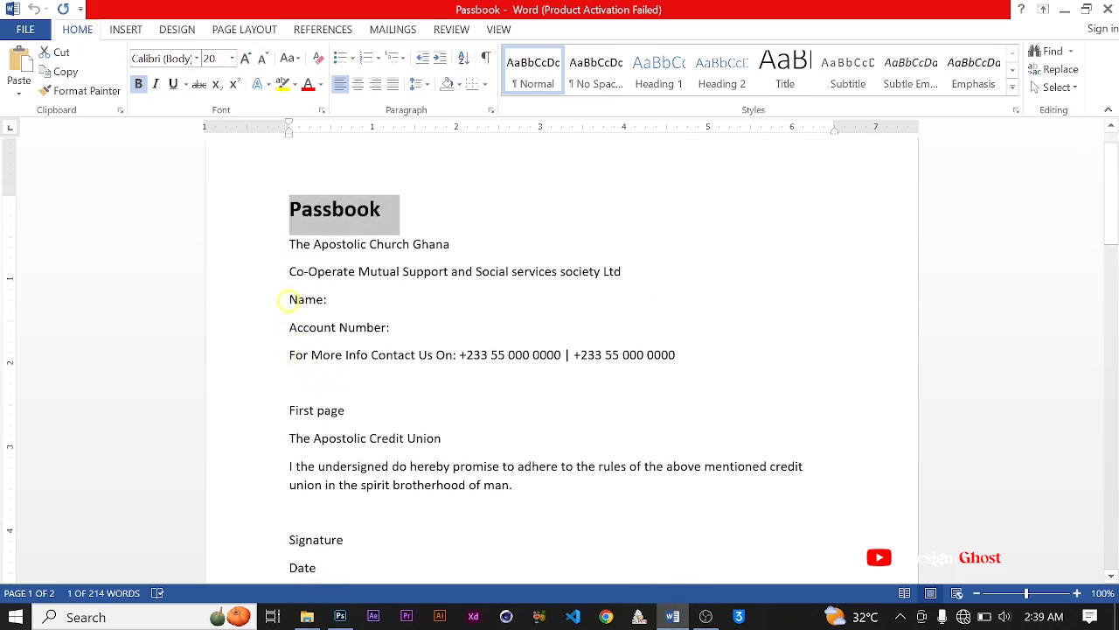
drag(289, 300, 387, 325)
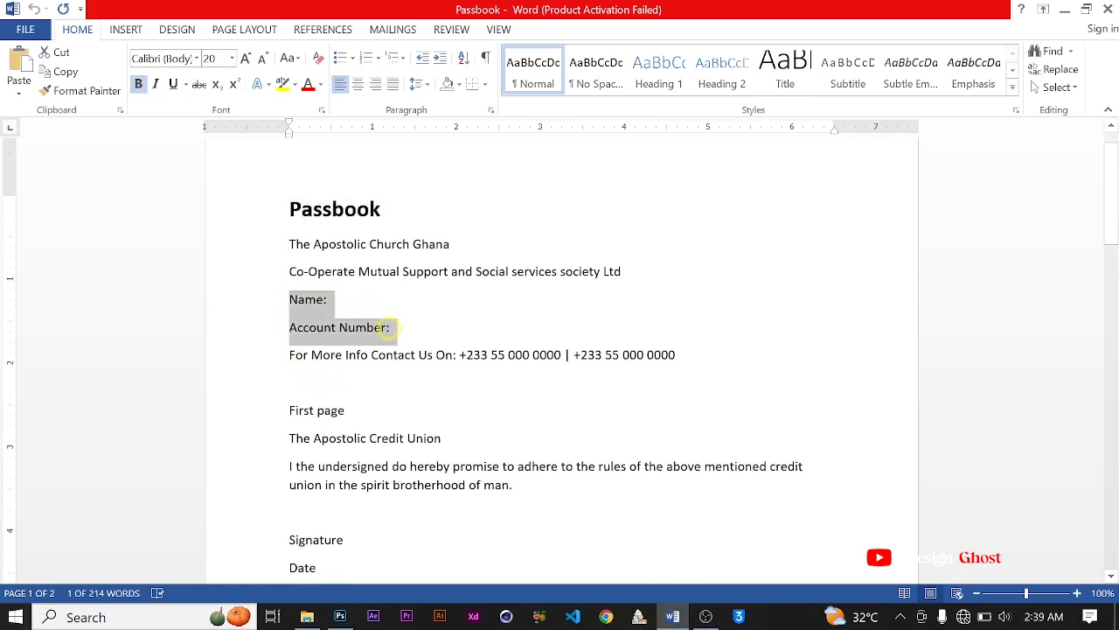
right_click(298, 317)
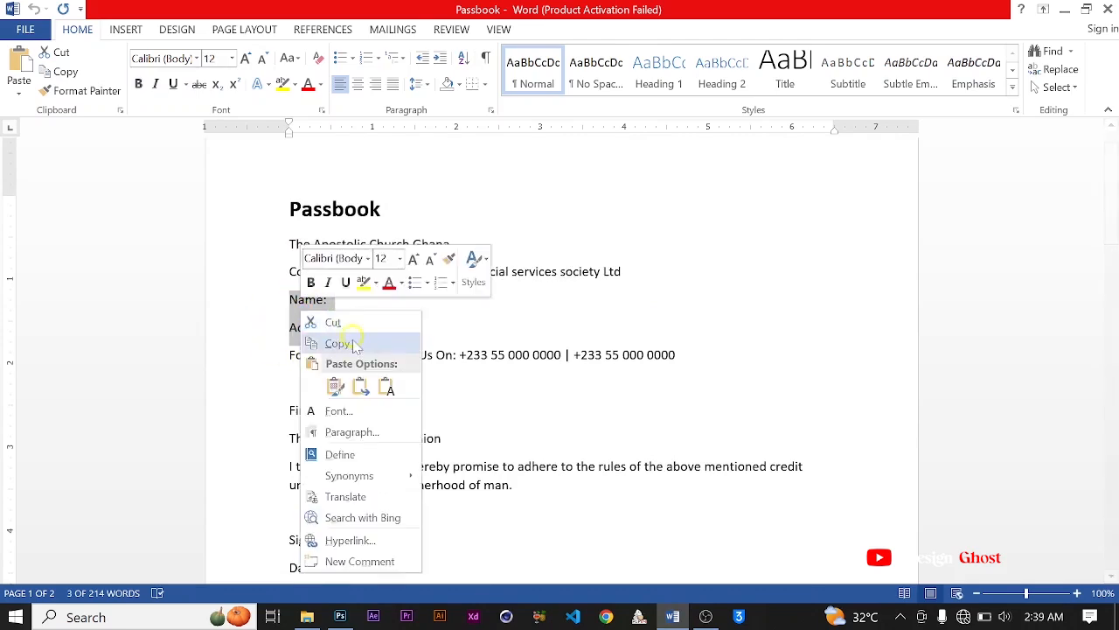
click(341, 342)
click(341, 617)
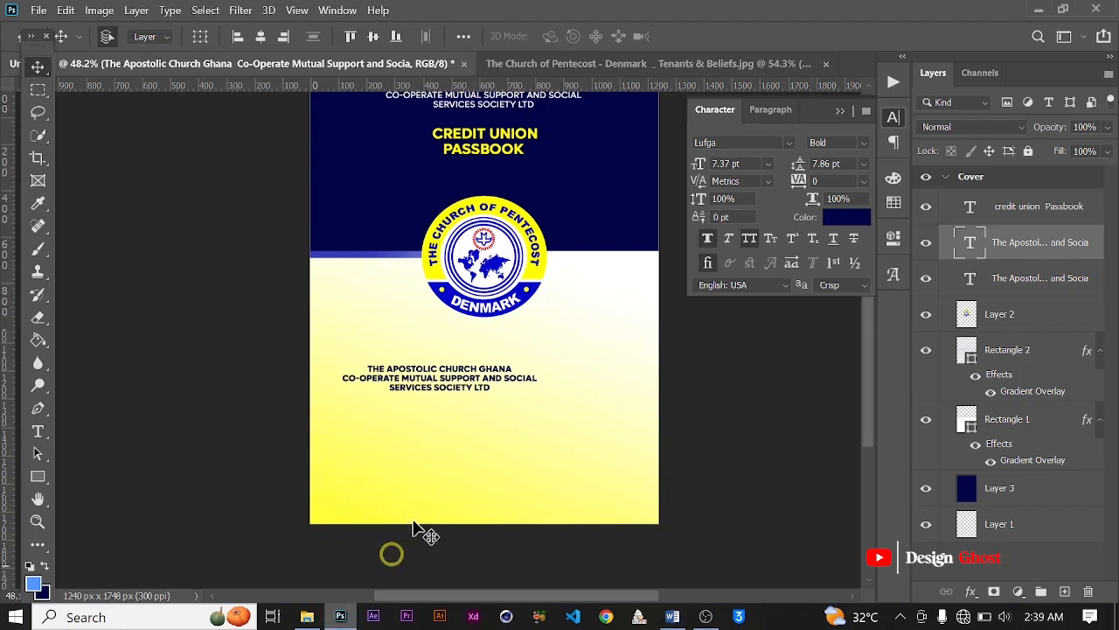
Step: Replace the navy text block on the lower half with the copied "Name:" and "Account Number:" lines
scroll(450, 407, up, 2)
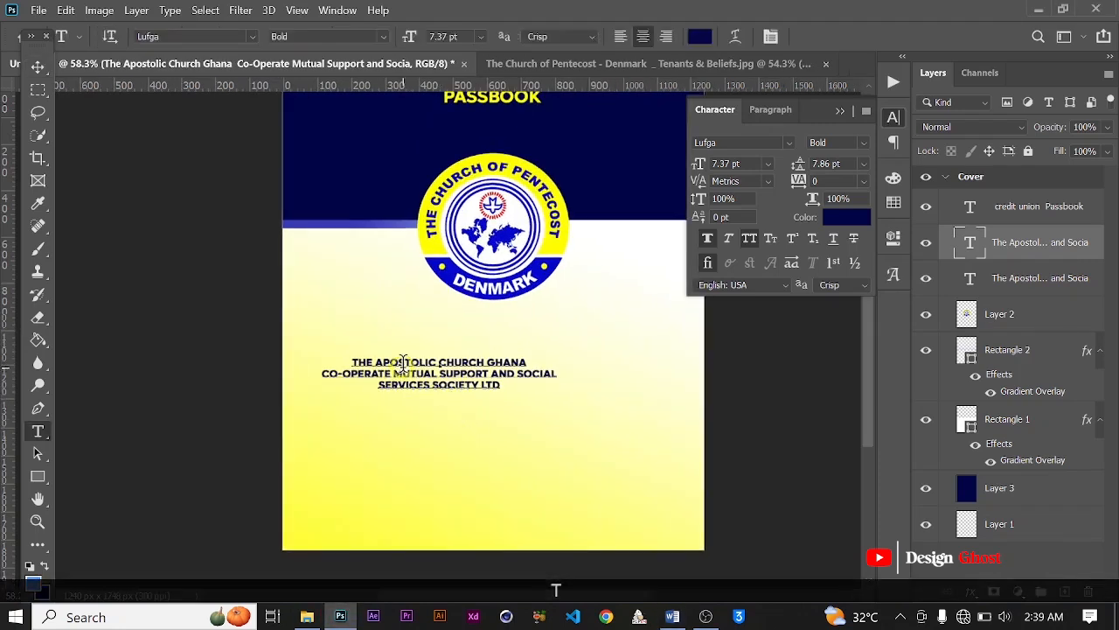
click(403, 363)
key(ctrl+a)
key(ctrl+v)
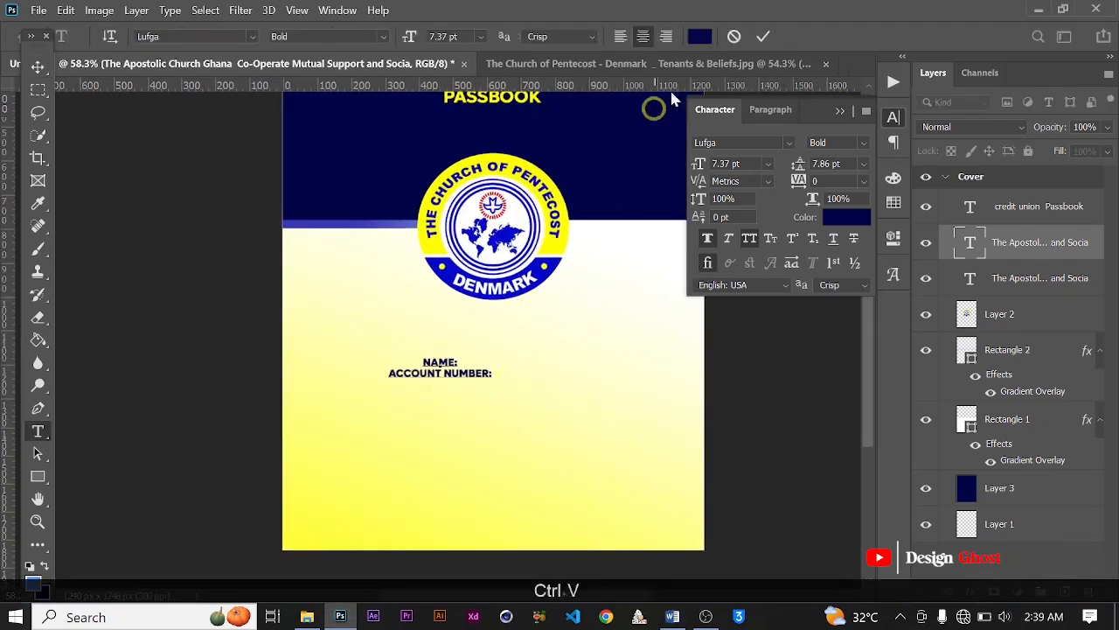
click(765, 37)
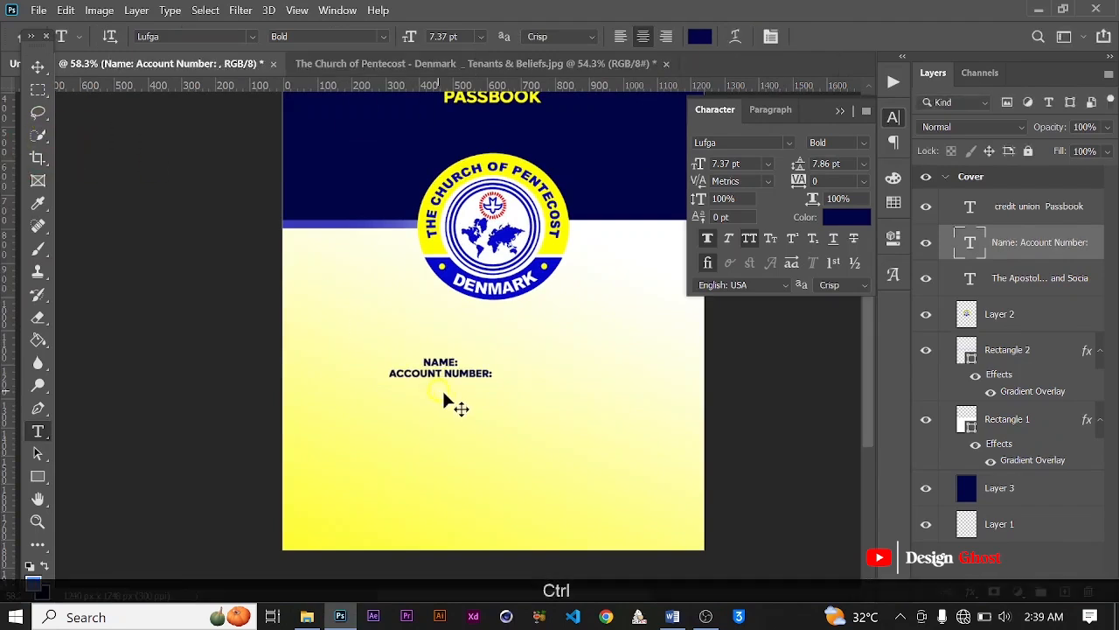
Step: Left-align the "Name:" and "Account Number:" text and scale it up to about 127%
key(ctrl+shift+l)
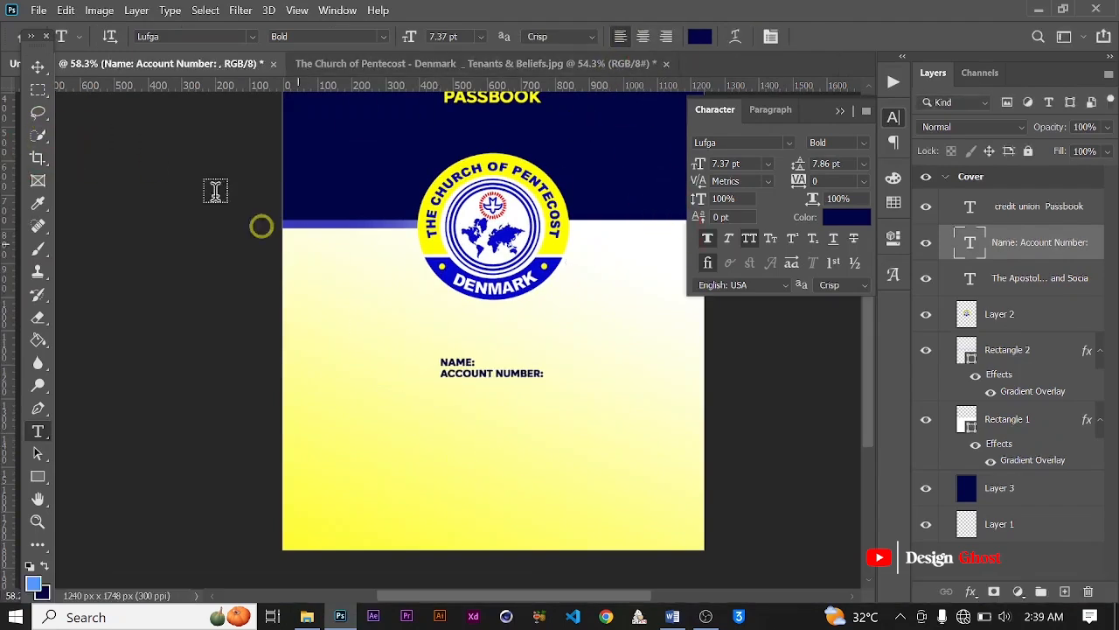
click(37, 68)
key(ctrl+t)
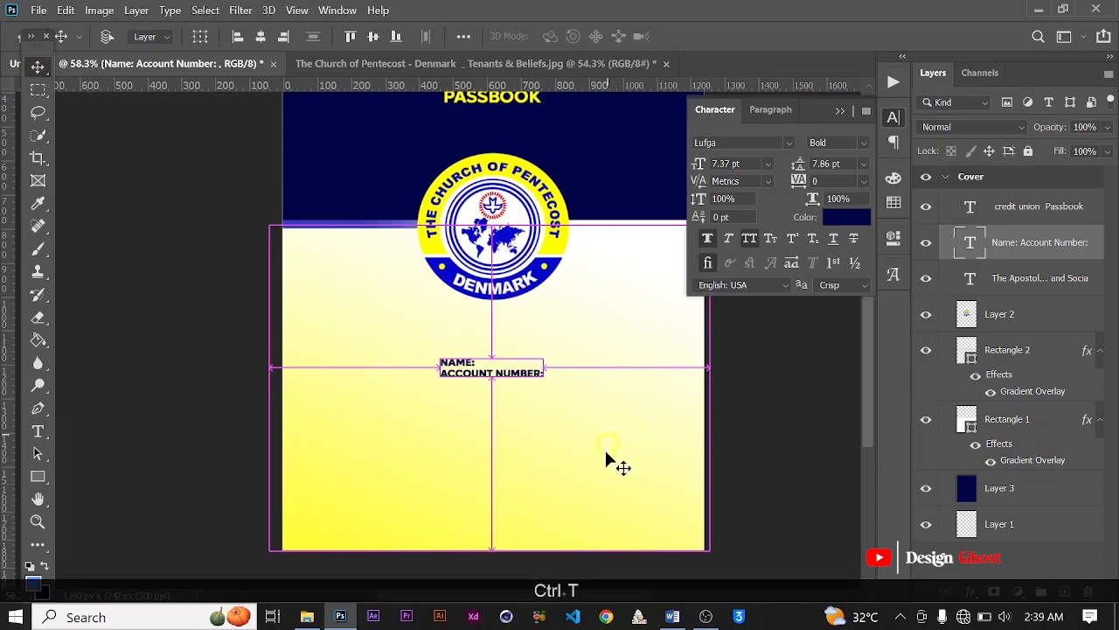
drag(439, 387, 410, 395)
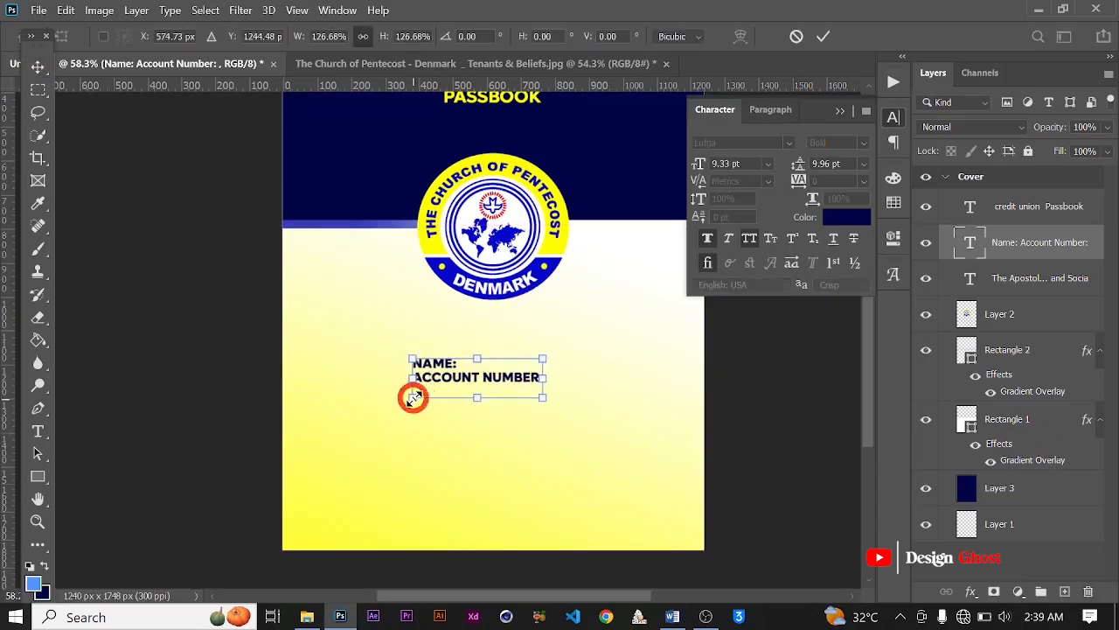
key(Return)
key(ctrl+0)
scroll(416, 403, down, 3)
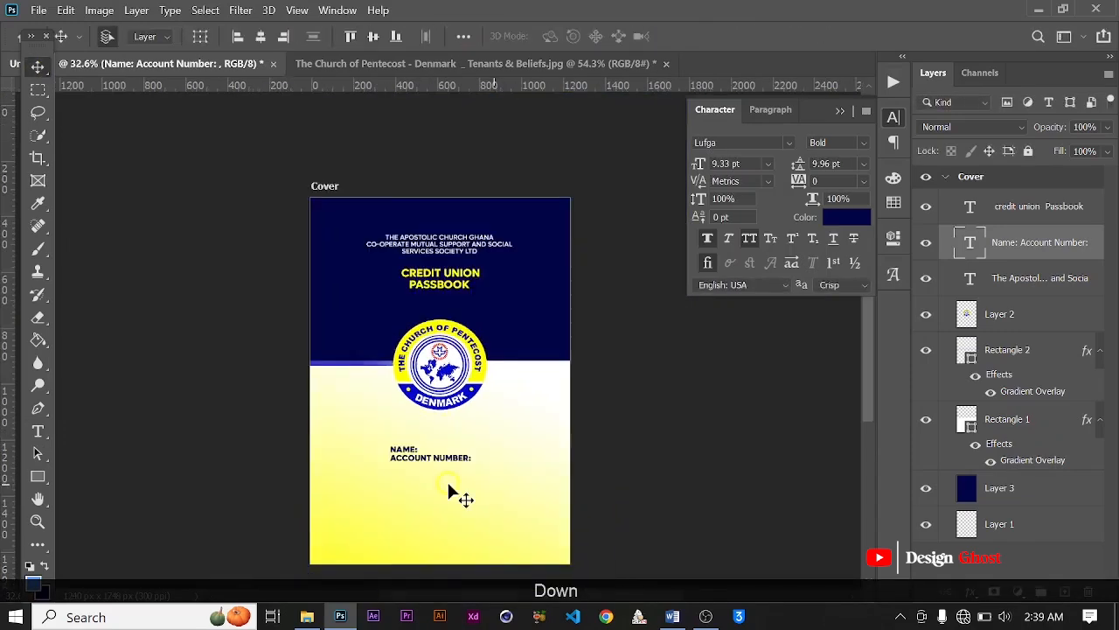
Step: Nudge the name and account number text toward the cover's left edge and increase its leading to 18.96 pt
key(Left)
key(Left)
key(Left)
key(Left)
key(Left)
key(Left)
key(Left)
key(Left)
scroll(505, 493, down, 2)
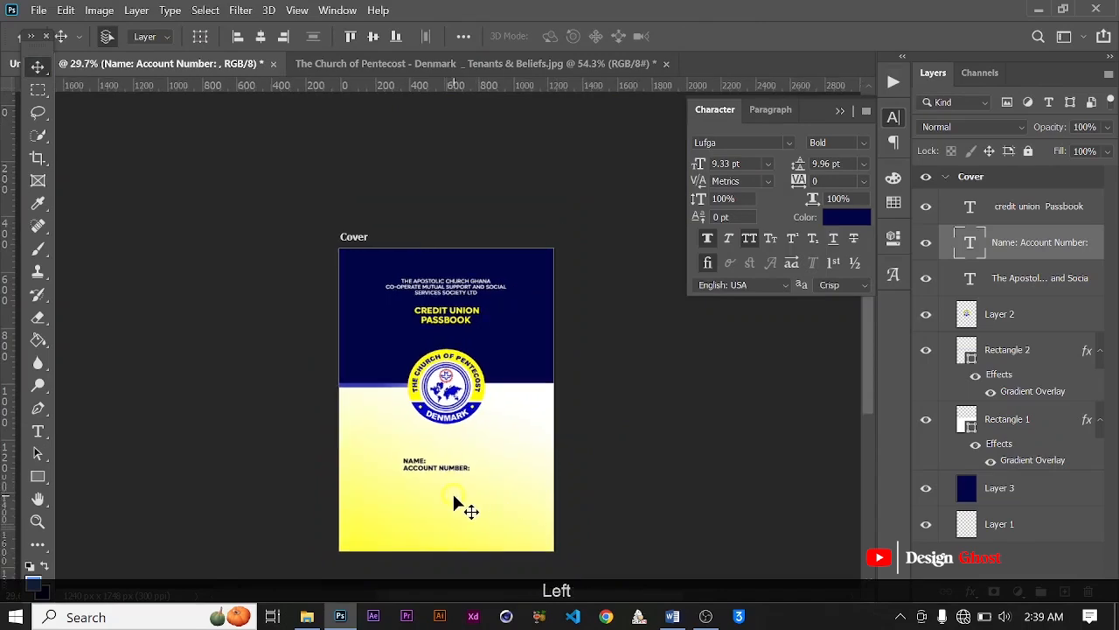
scroll(418, 492, up, 3)
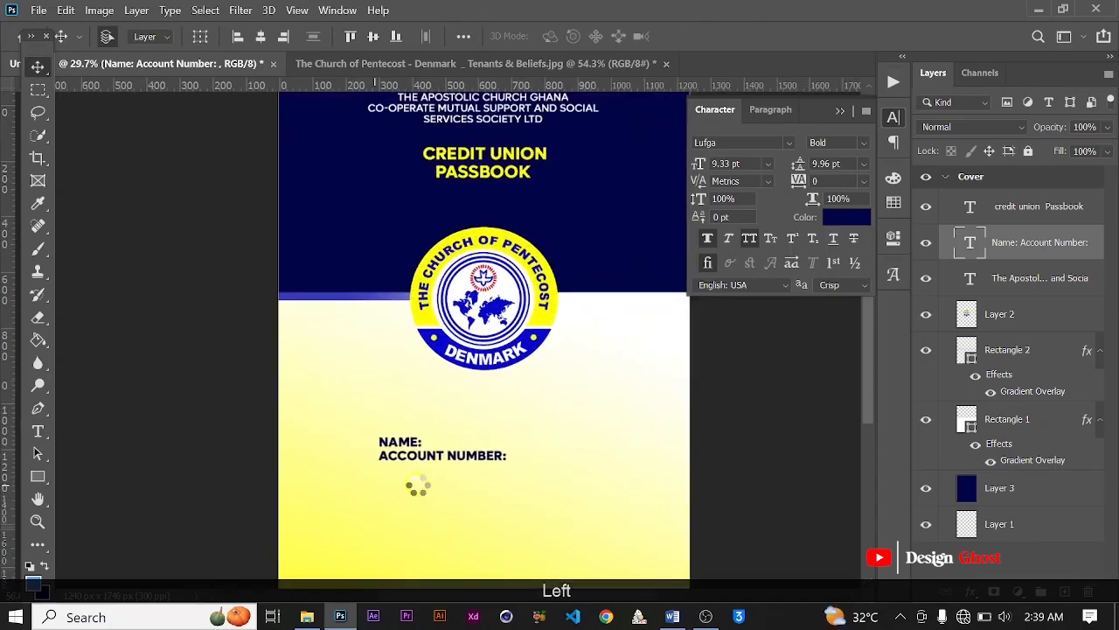
key(Left)
key(Left)
key(Left)
scroll(418, 492, down, 1)
scroll(418, 493, down, 1)
key(Left)
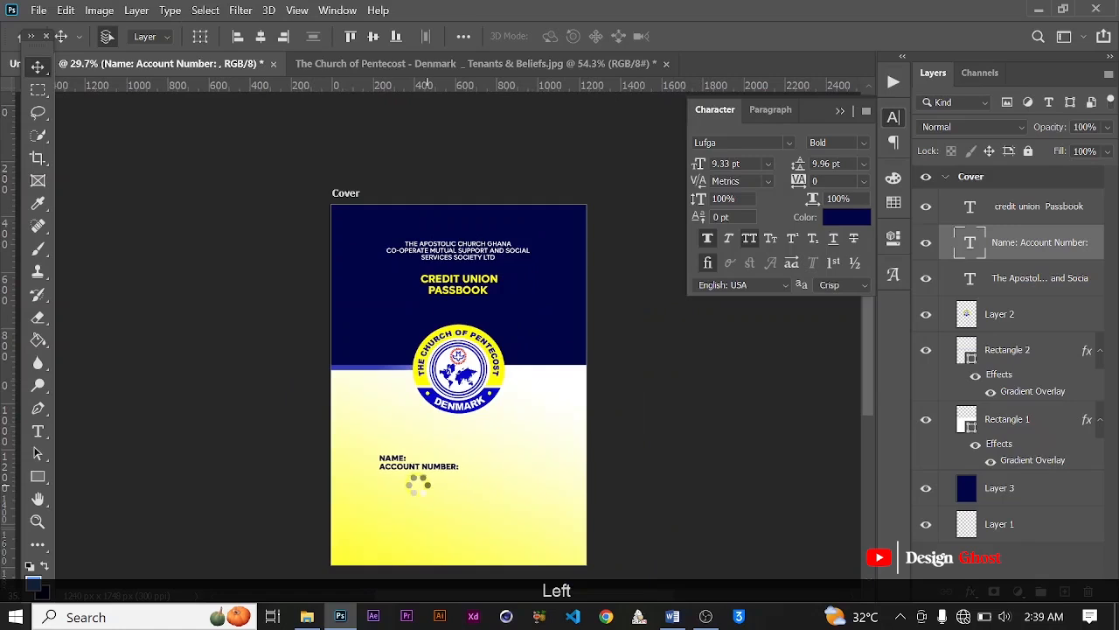
key(Left)
scroll(418, 488, down, 2)
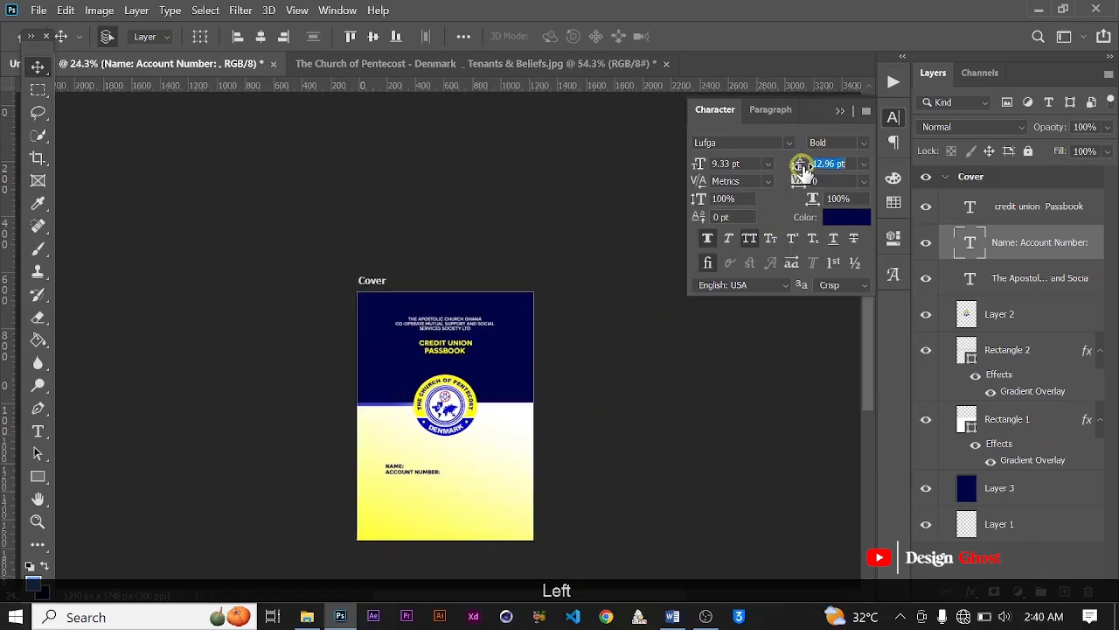
drag(802, 166, 799, 166)
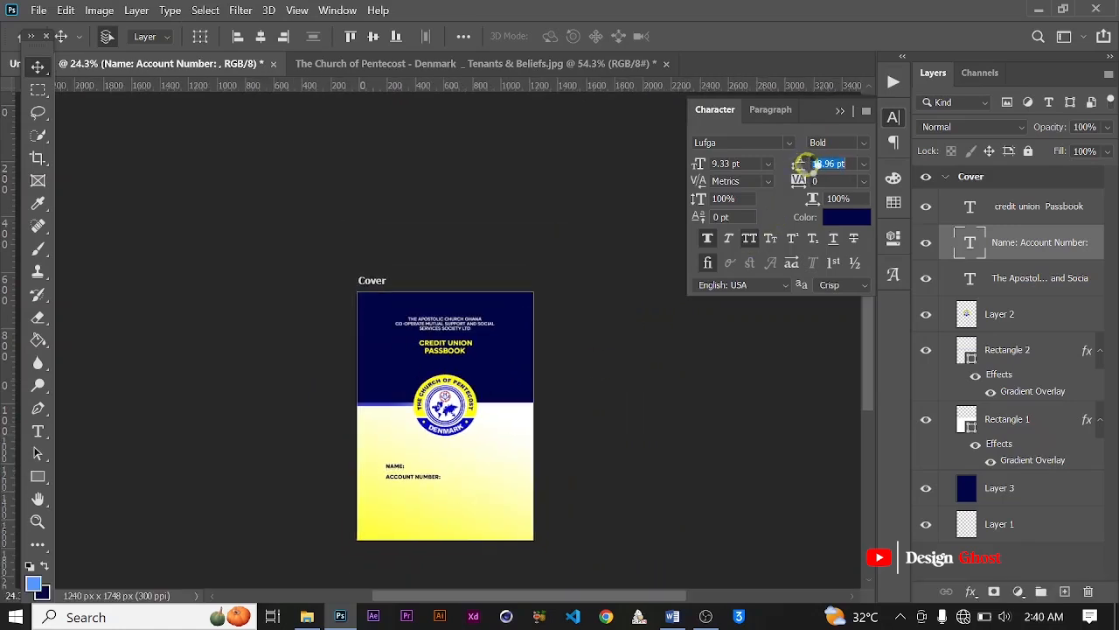
Step: Add a long dotted fill-in line after "Name:" on the lower half of the cover
scroll(436, 487, up, 9)
key(space)
drag(438, 479, 468, 385)
scroll(466, 396, up, 3)
key(t)
scroll(417, 369, up, 1)
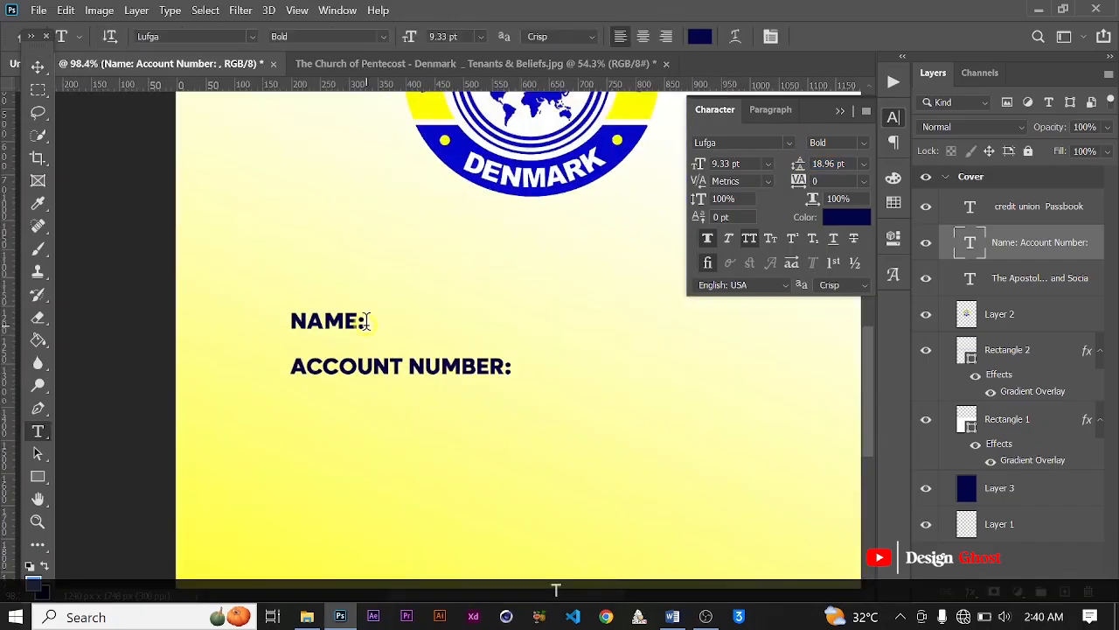
click(365, 321)
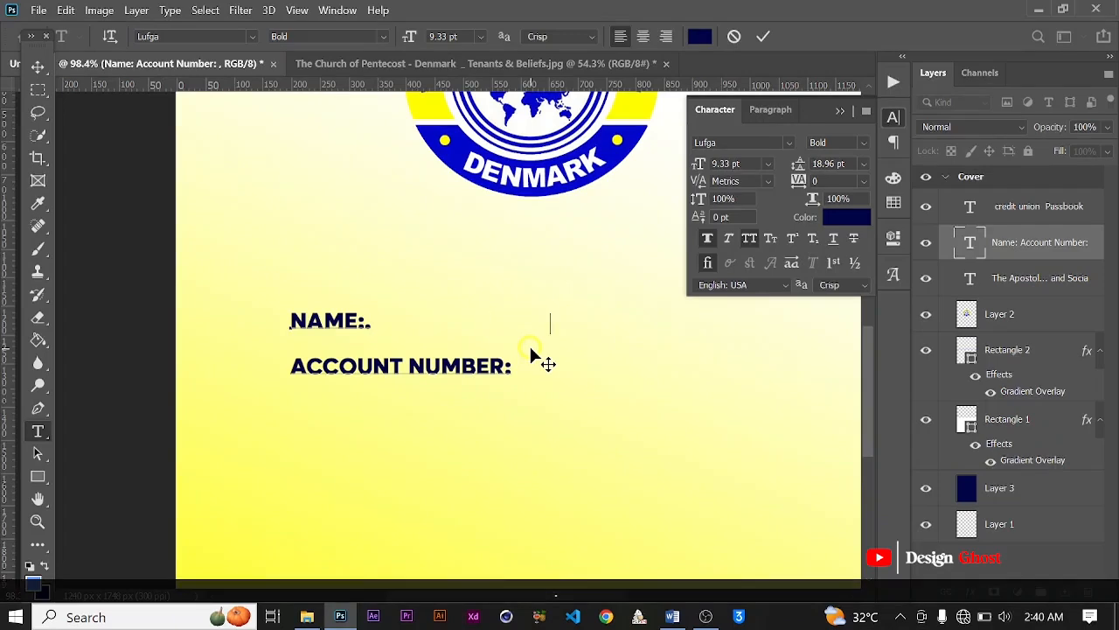
text(....................................................................................)
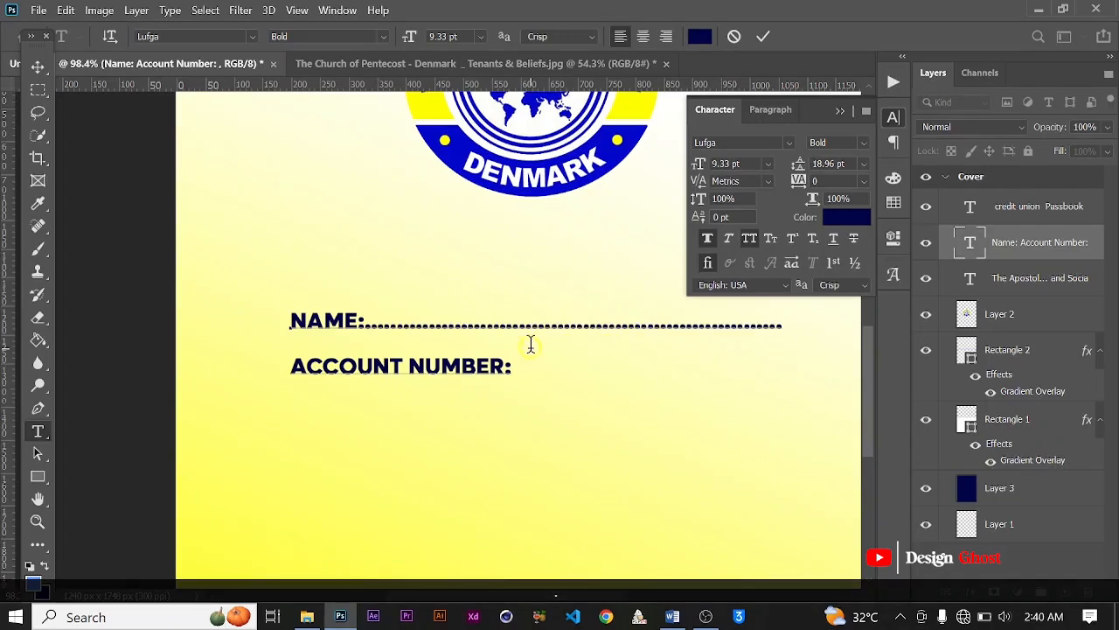
Step: Add a dotted fill-in line after "Account Number:" ending about level with the name line, and commit the text
scroll(531, 344, down, 2)
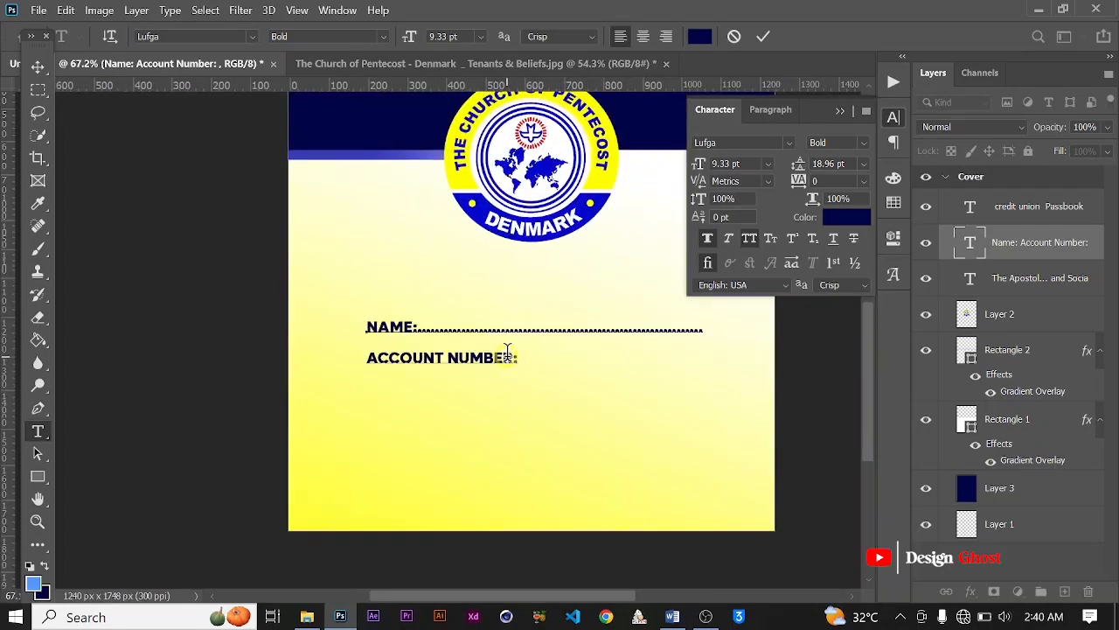
text(.)
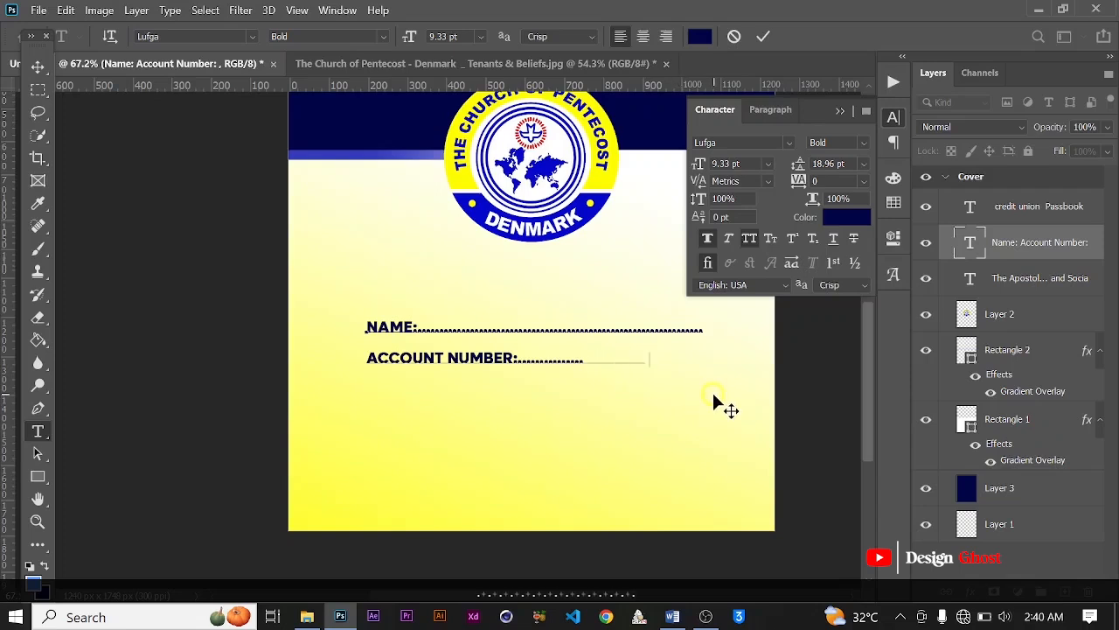
text(.............)
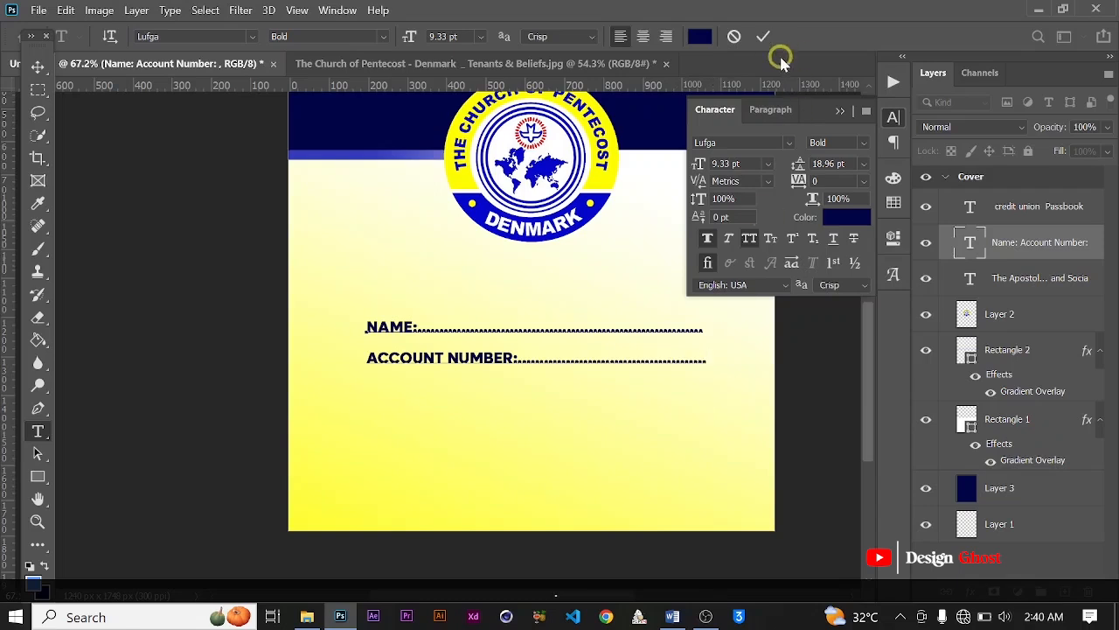
click(763, 37)
Step: Center the name and account number text horizontally on the whole cover and clear the selection
scroll(722, 358, down, 3)
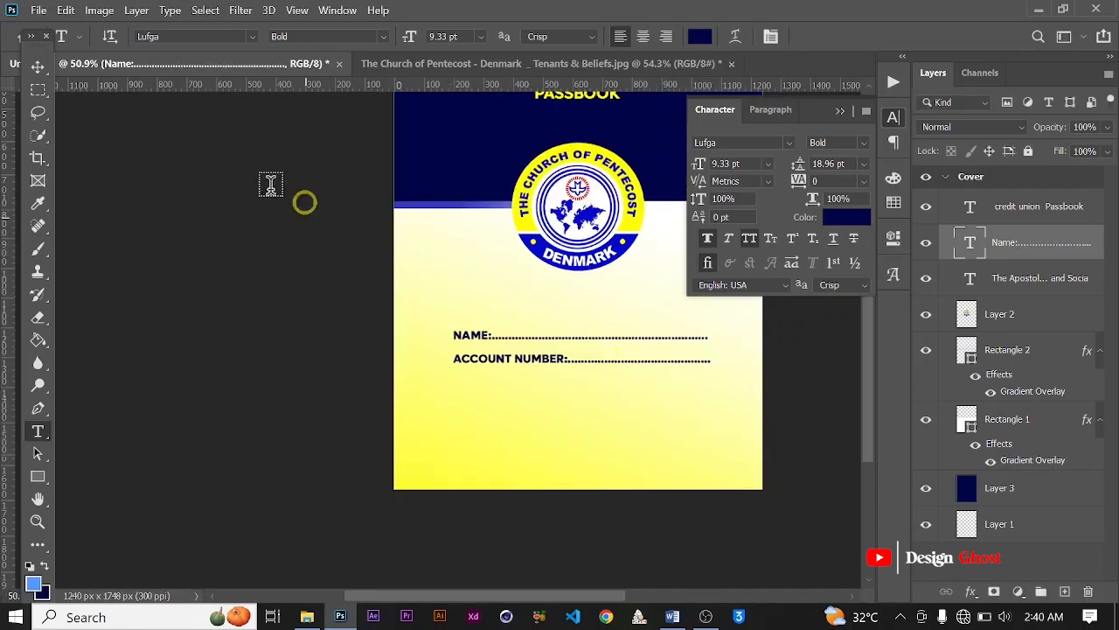
click(37, 68)
click(529, 311)
scroll(532, 317, down, 2)
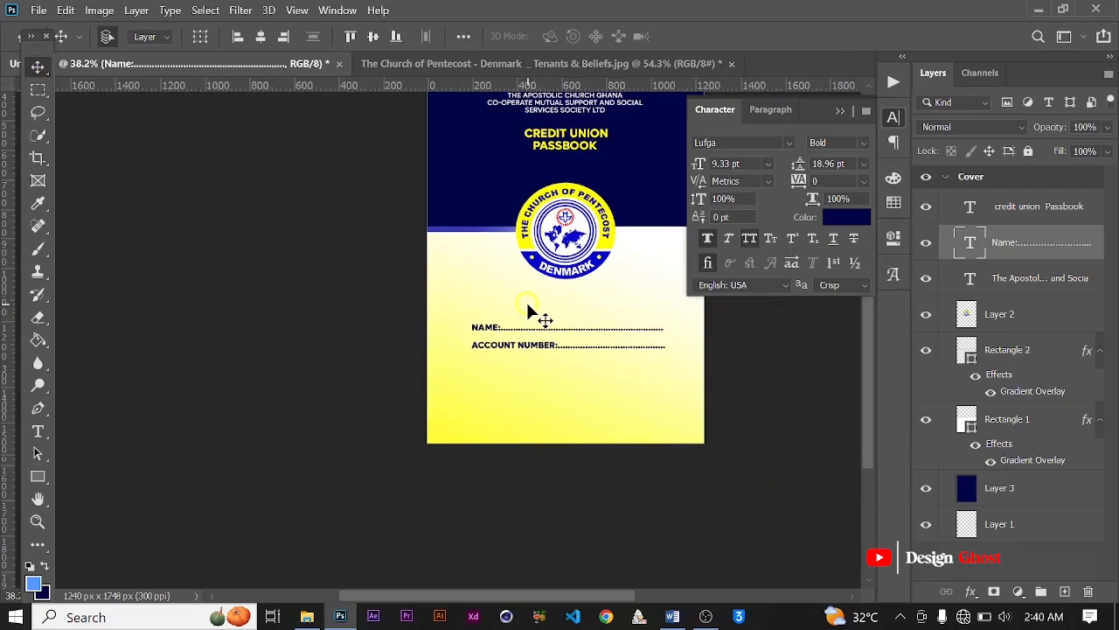
key(ctrl+a)
click(261, 36)
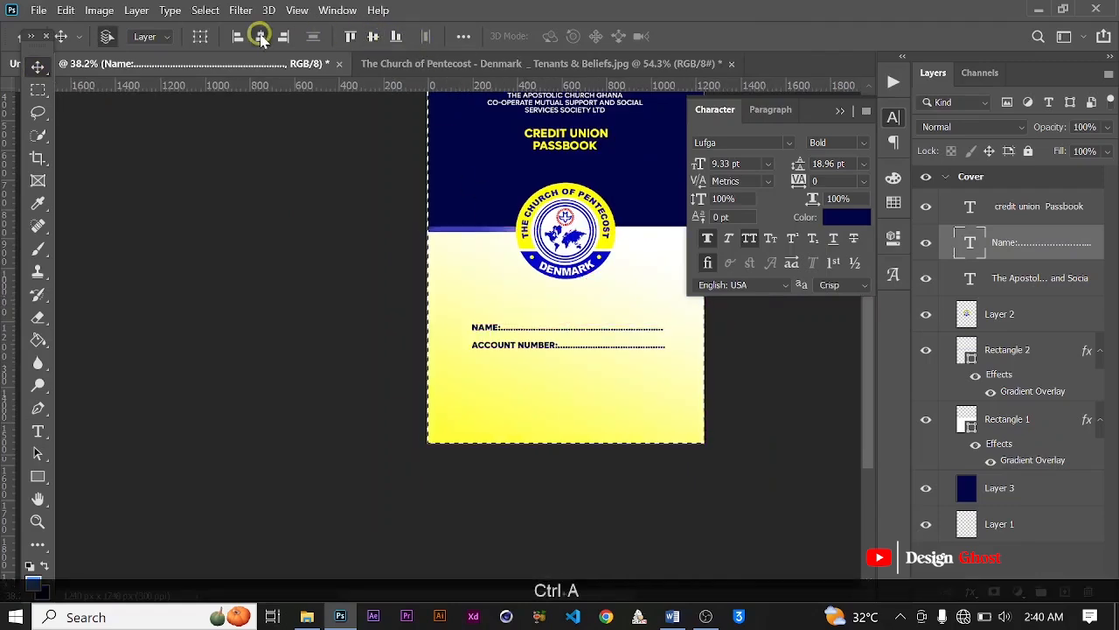
key(ctrl+d)
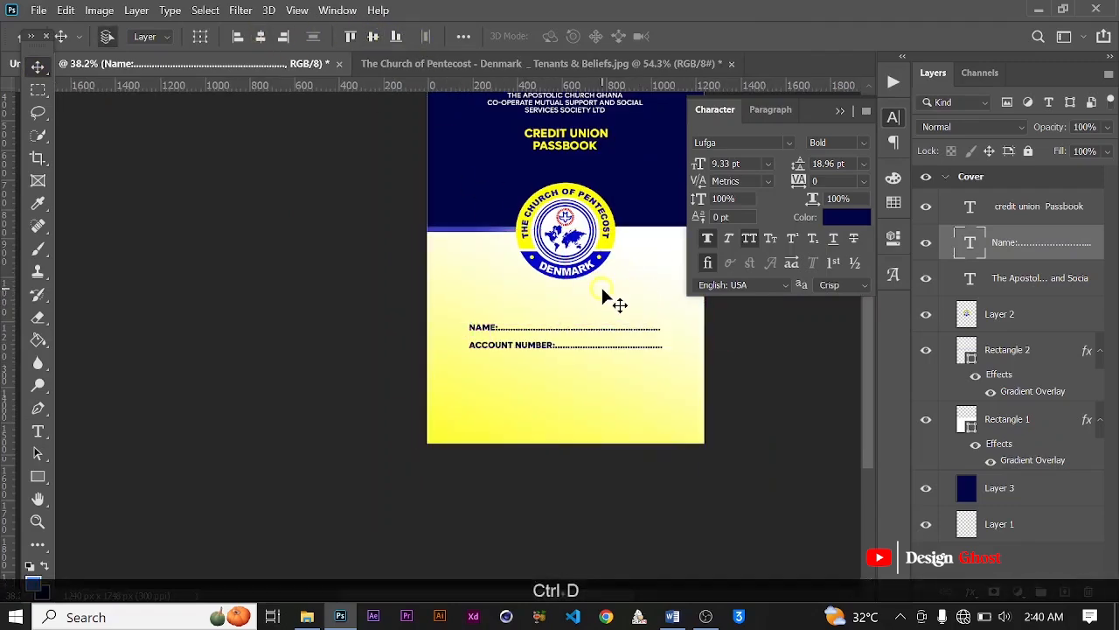
Step: Nudge the name and account number lines slightly down, farther from the logo
key(ctrl+0)
scroll(532, 425, up, 2)
key(space)
drag(532, 425, 493, 305)
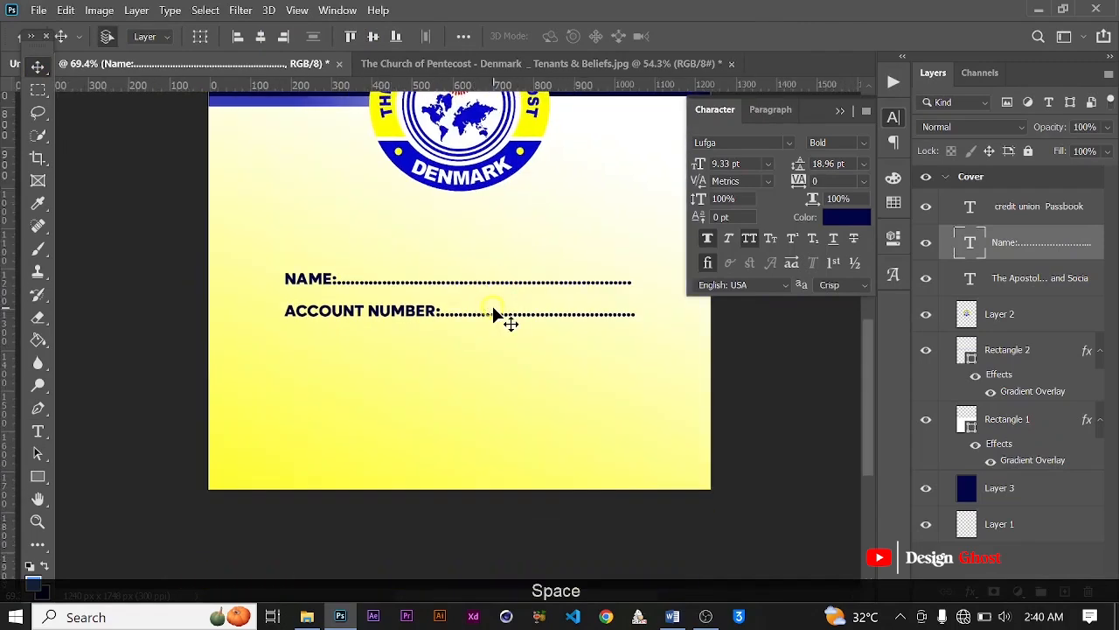
key(Down)
key(Down)
key(Down)
key(Down)
key(Down)
key(Down)
key(Down)
key(Down)
key(Down)
key(Down)
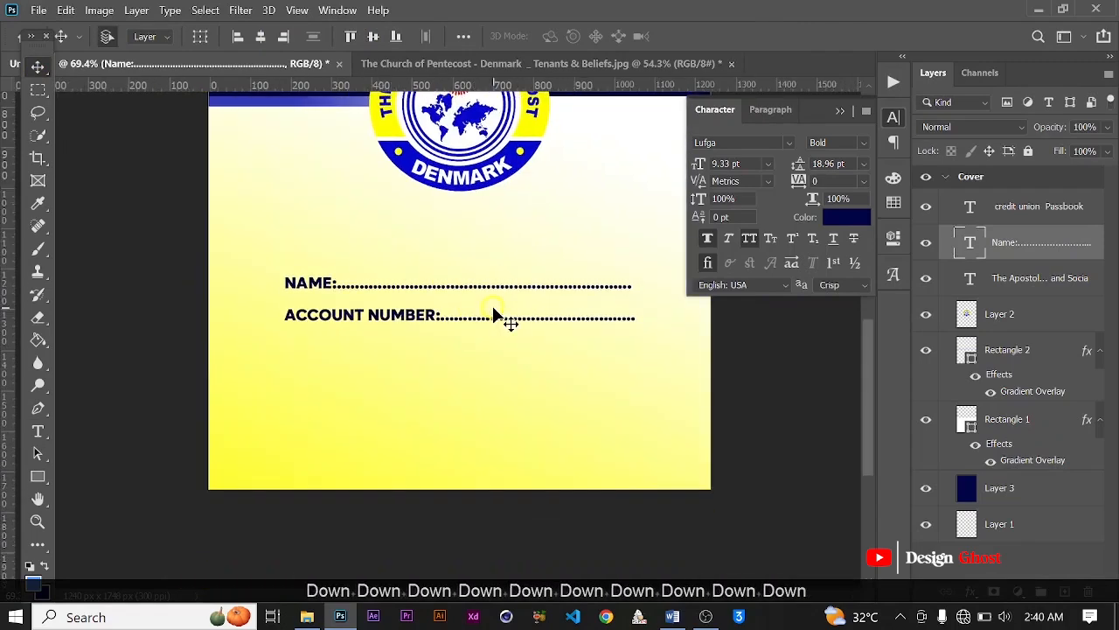
key(Return)
key(ctrl+0)
scroll(461, 408, up, 2)
key(space)
drag(447, 467, 468, 370)
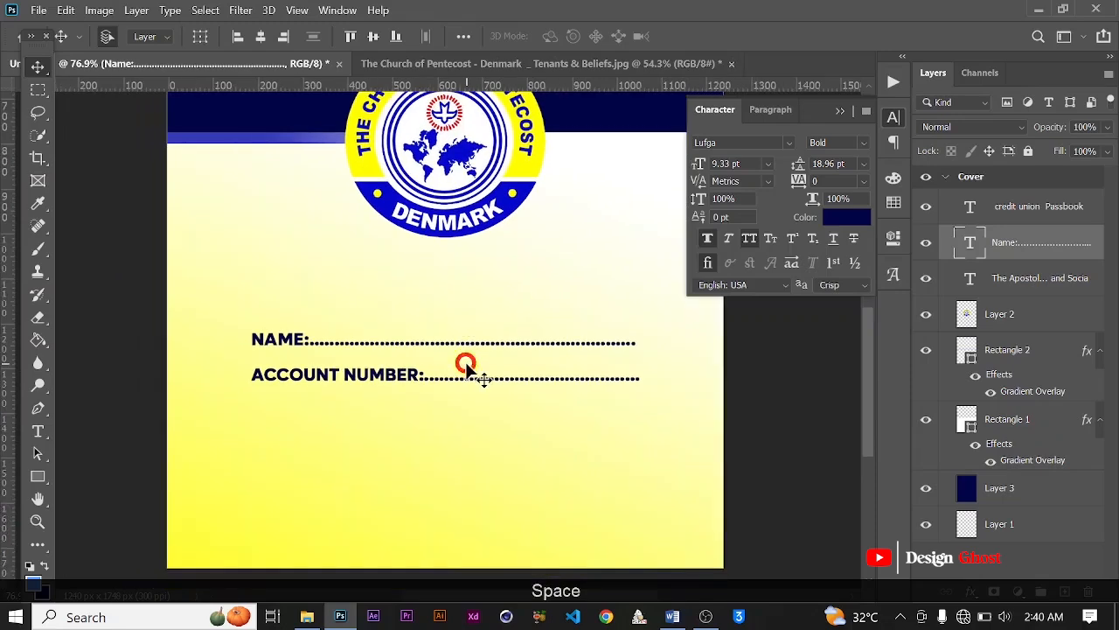
scroll(466, 368, down, 3)
key(Down)
key(Down)
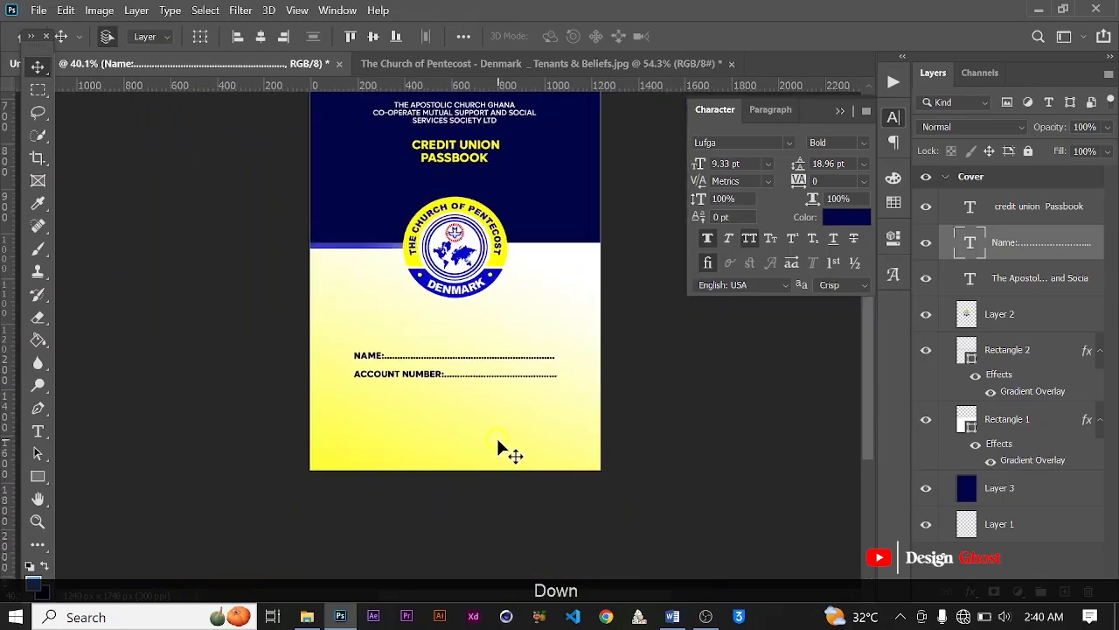
key(Down)
key(Down)
Step: Copy the "For More Info Contact Us On:" line with its phone numbers from the Passbook Word document and return to Photoshop
click(682, 620)
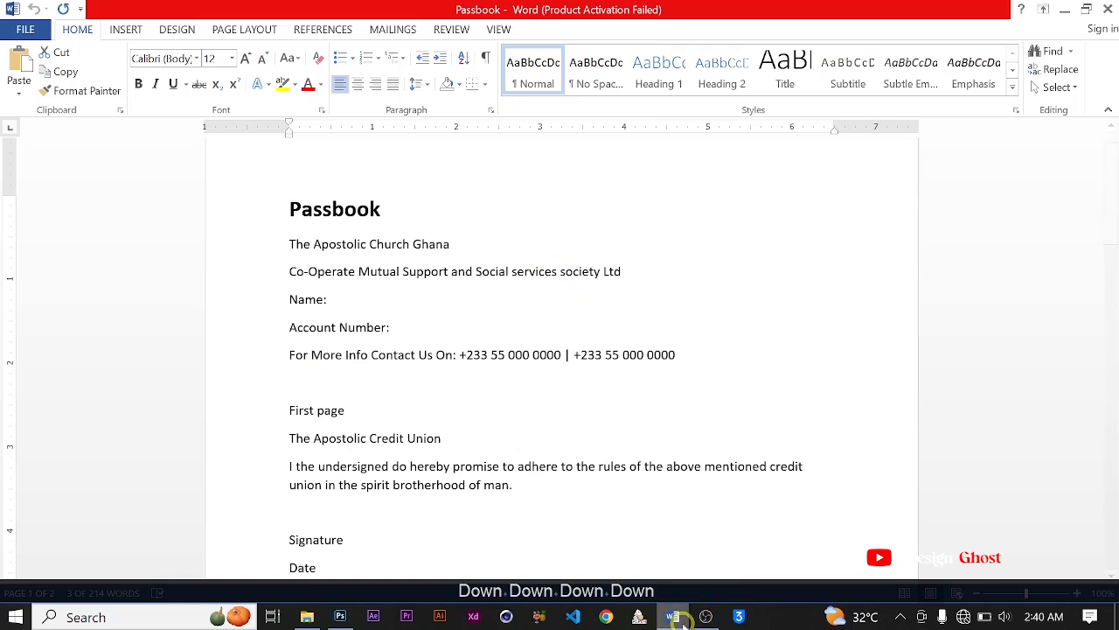
drag(296, 355, 678, 356)
right_click(610, 354)
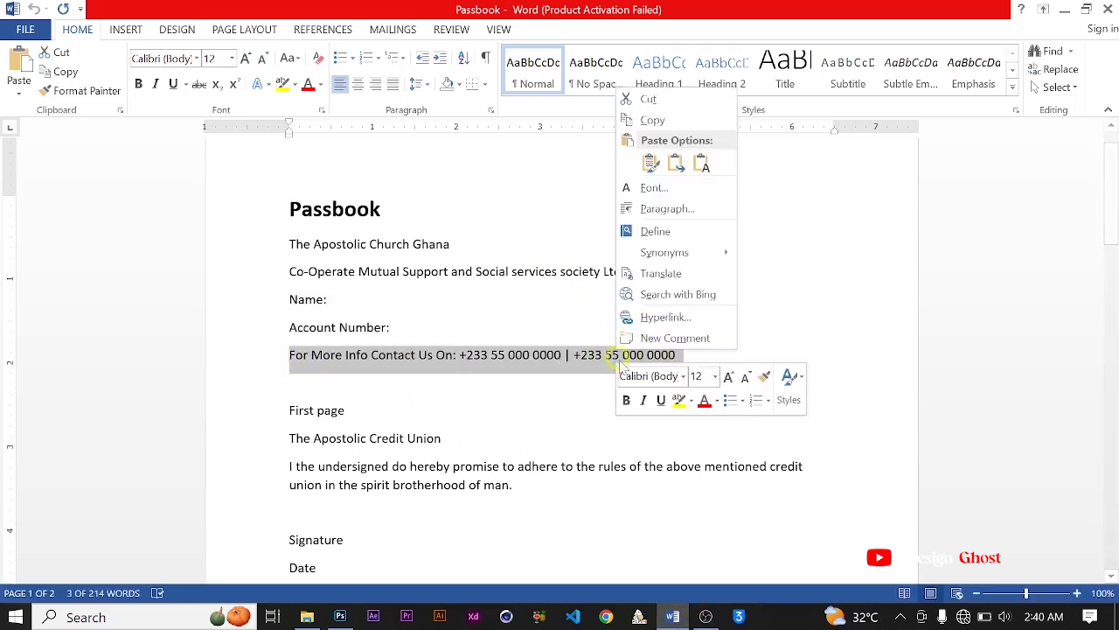
click(657, 122)
click(341, 620)
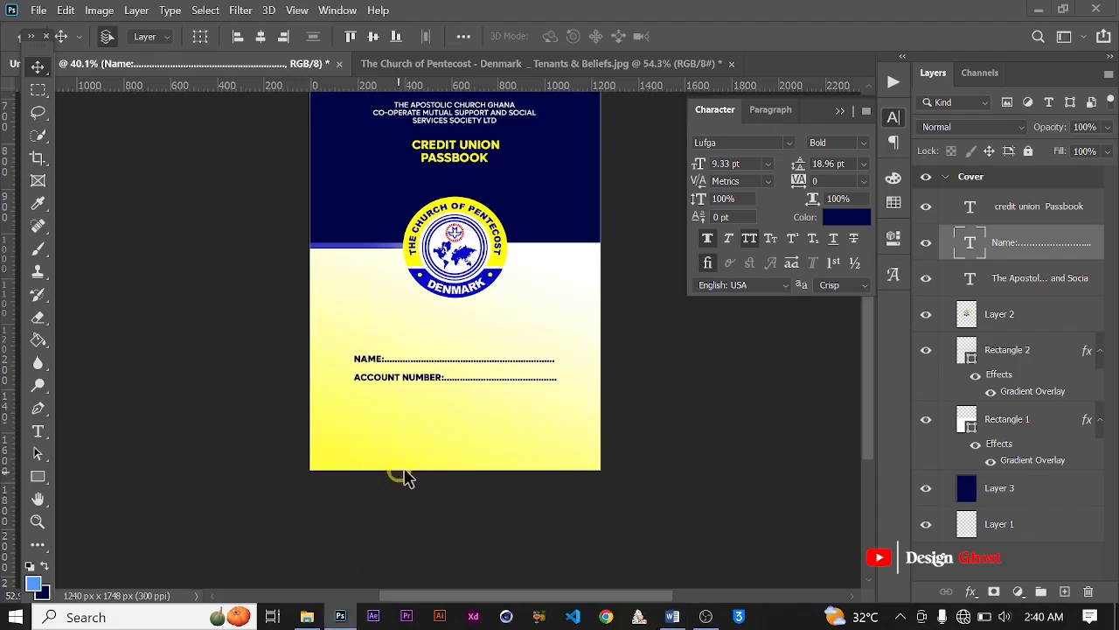
Step: Duplicate the name and account number text just below the original and set the copy's weight to Medium
scroll(399, 472, up, 3)
drag(415, 420, 402, 357)
drag(415, 299, 418, 356)
click(863, 144)
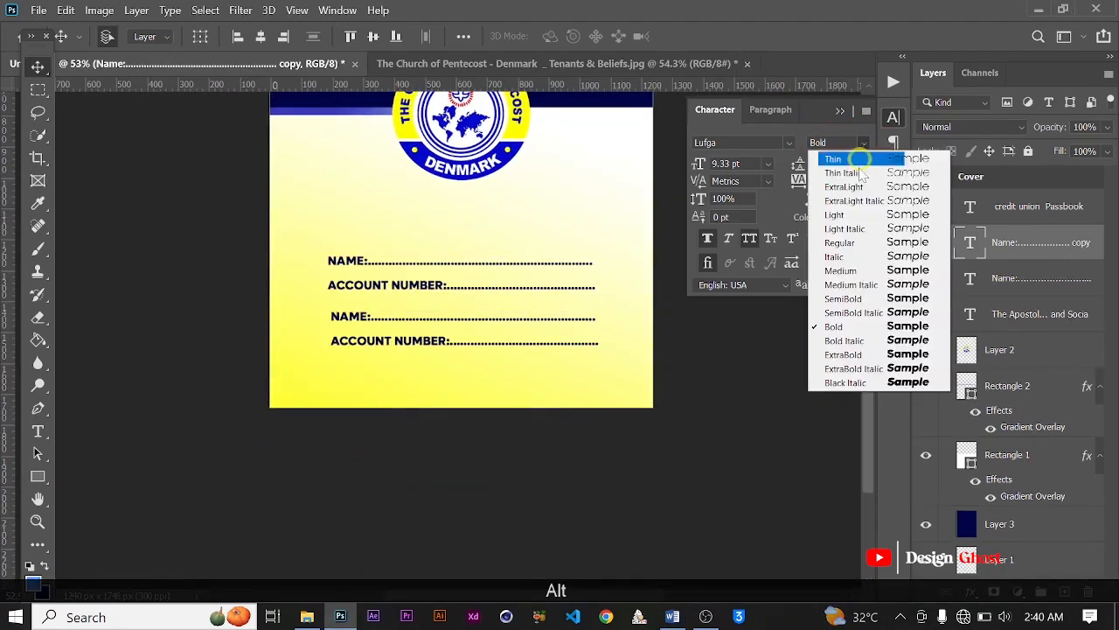
click(835, 272)
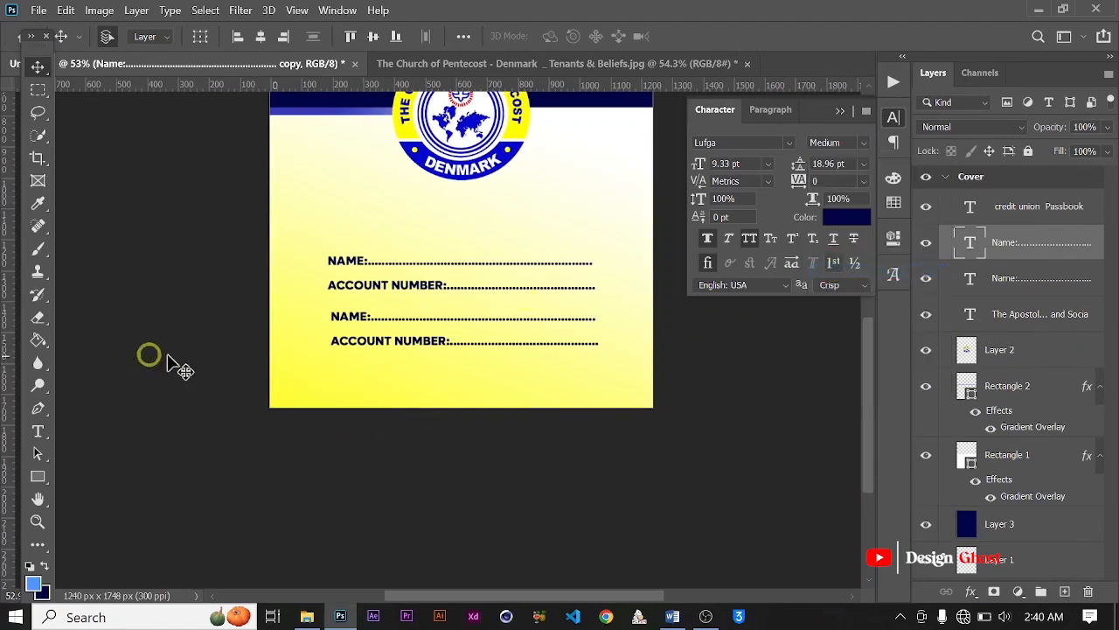
Step: Replace the duplicated text with the copied "For More Info Contact Us On:" line and commit it
key(t)
click(351, 316)
key(ctrl+a)
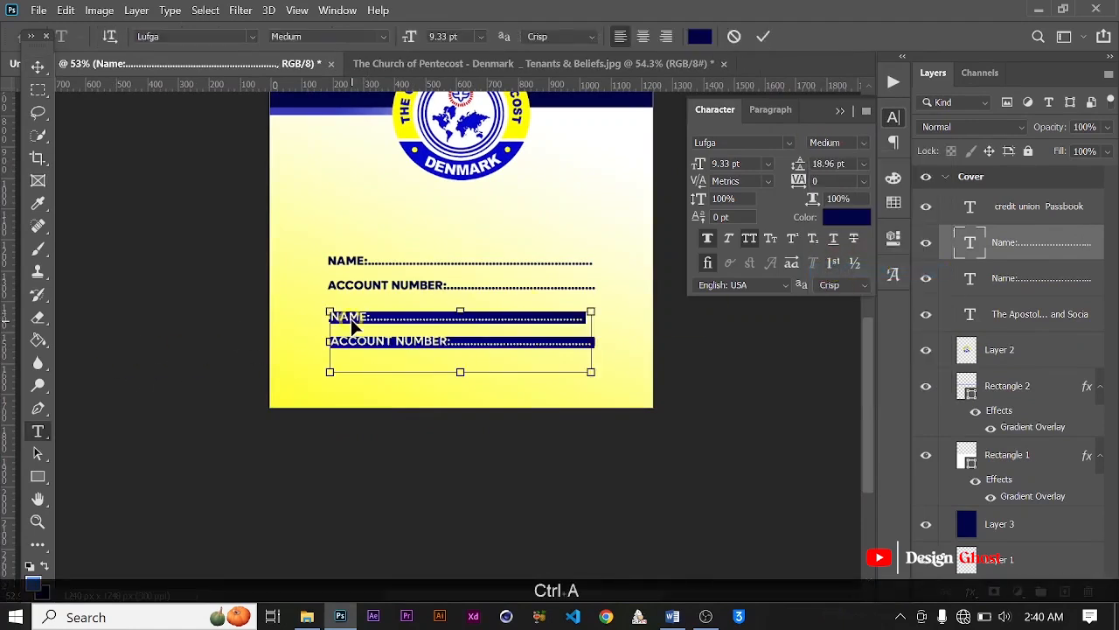
key(ctrl+v)
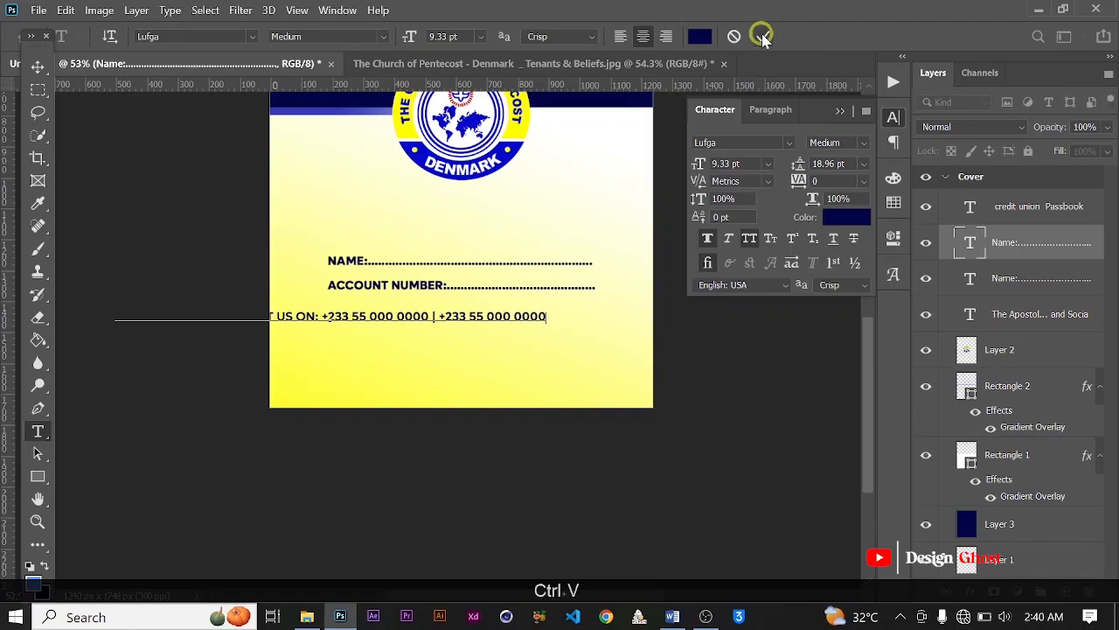
click(764, 38)
Step: Break the contact text so the phone numbers sit on a second line below "For More Info Contact Us On:"
click(321, 316)
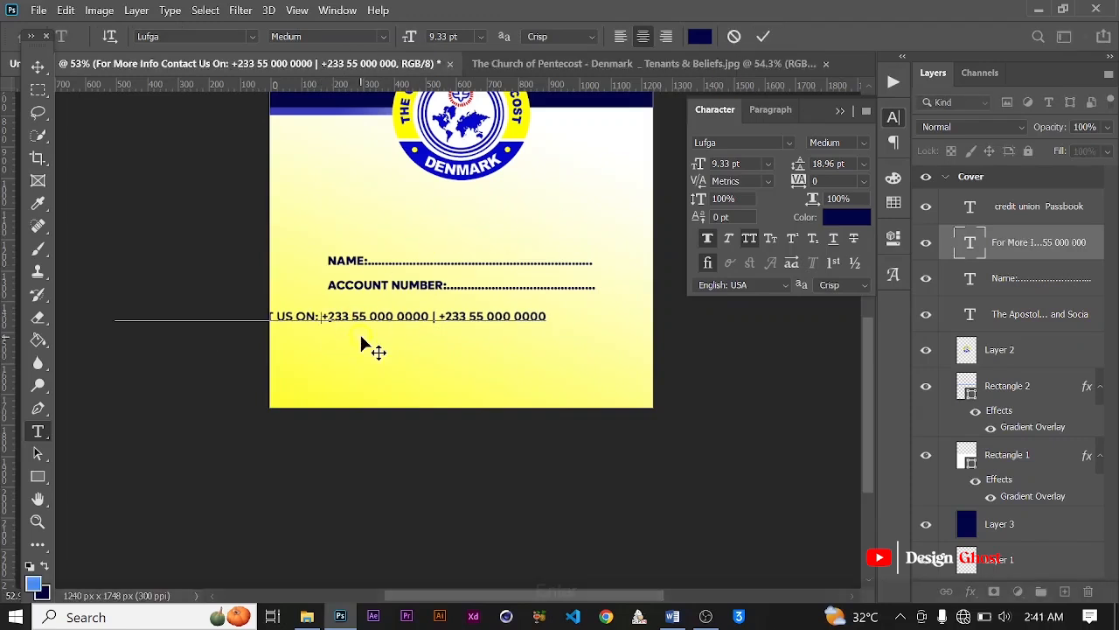
key(Return)
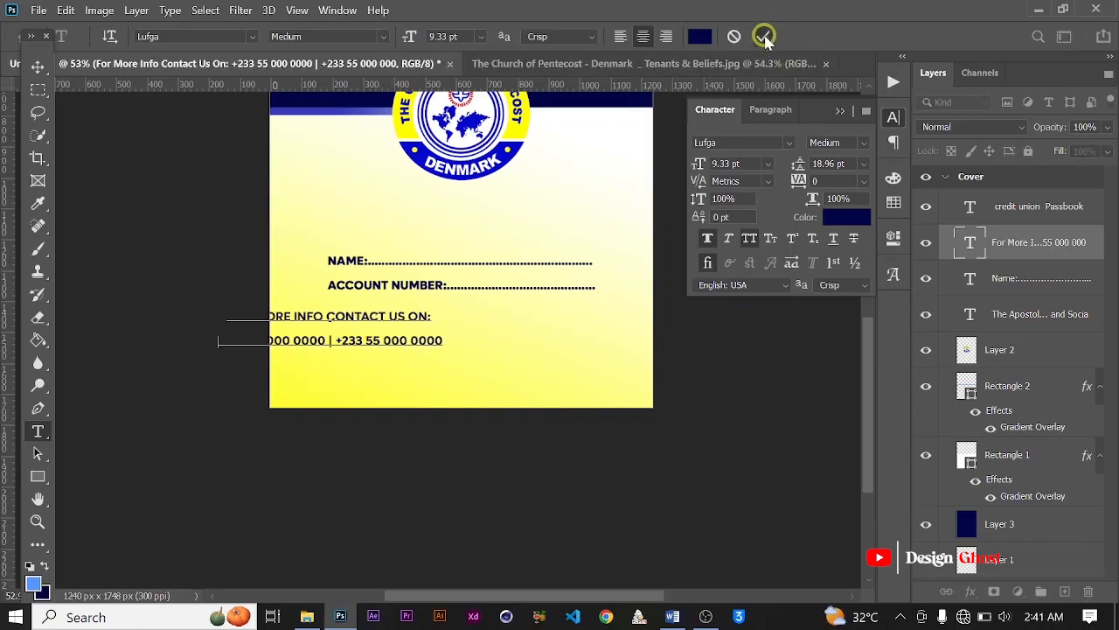
click(763, 38)
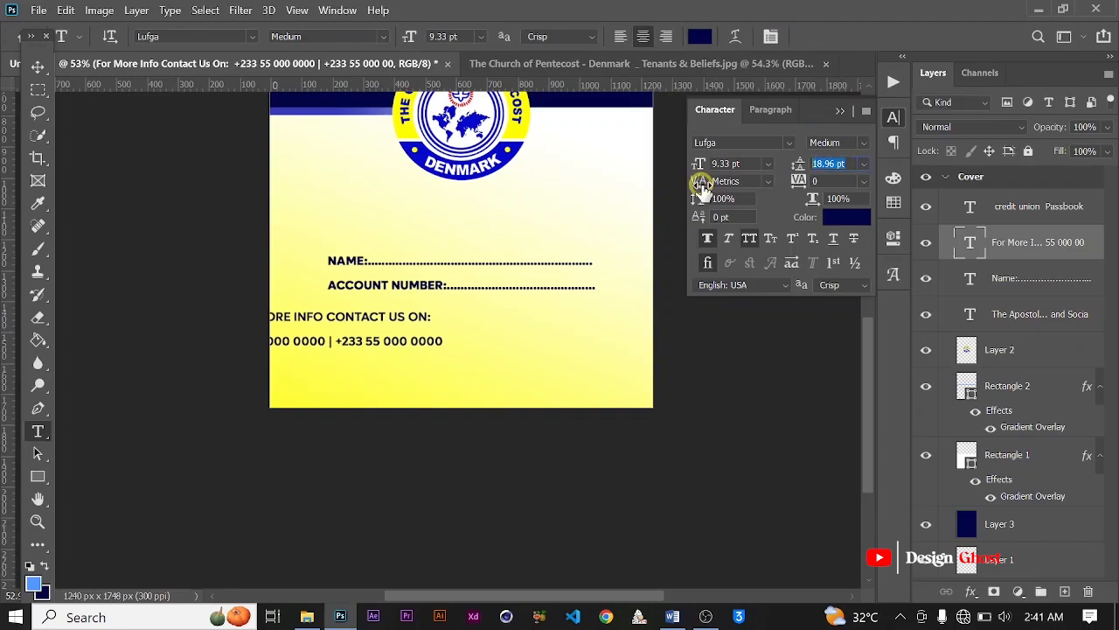
Step: Set the contact text's leading to 10 pt and its font size to 7 pt
text(10)
key(Return)
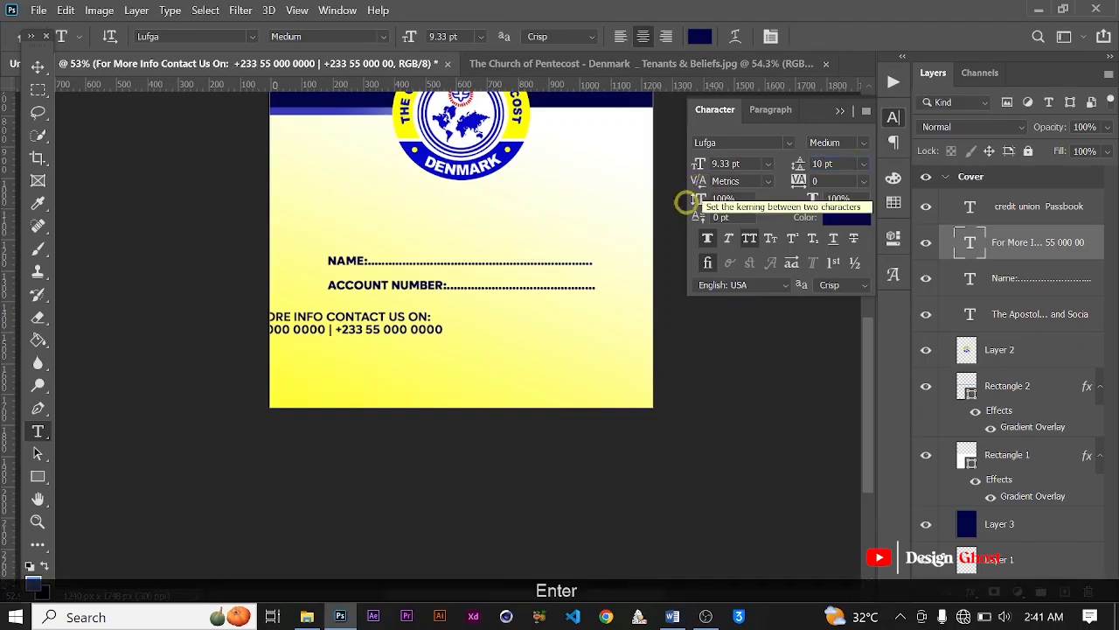
drag(751, 164, 645, 164)
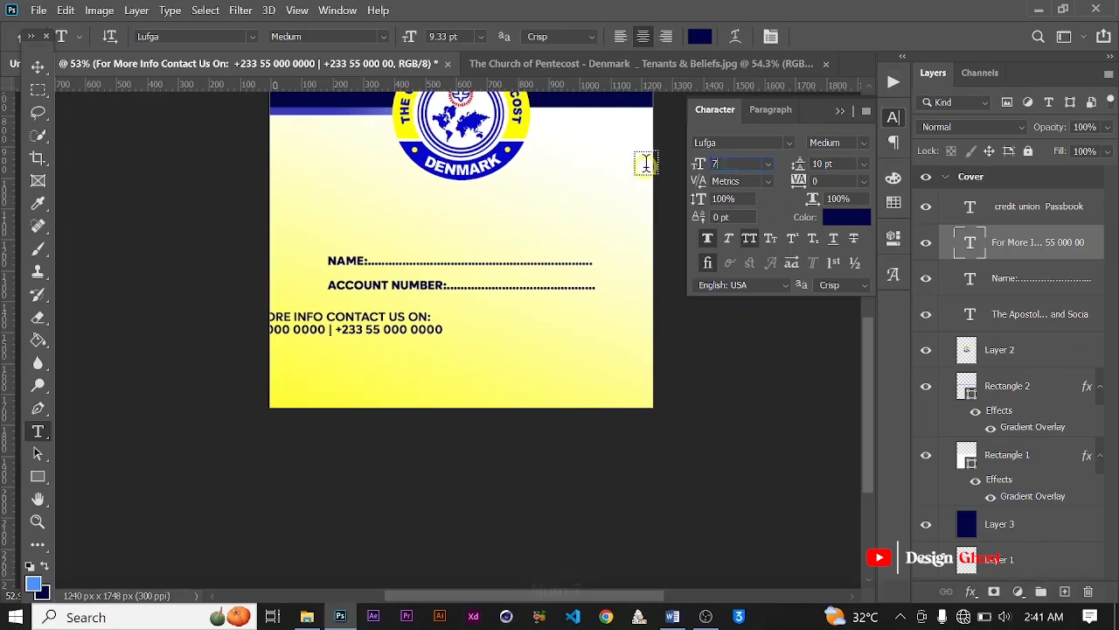
text(7)
key(Return)
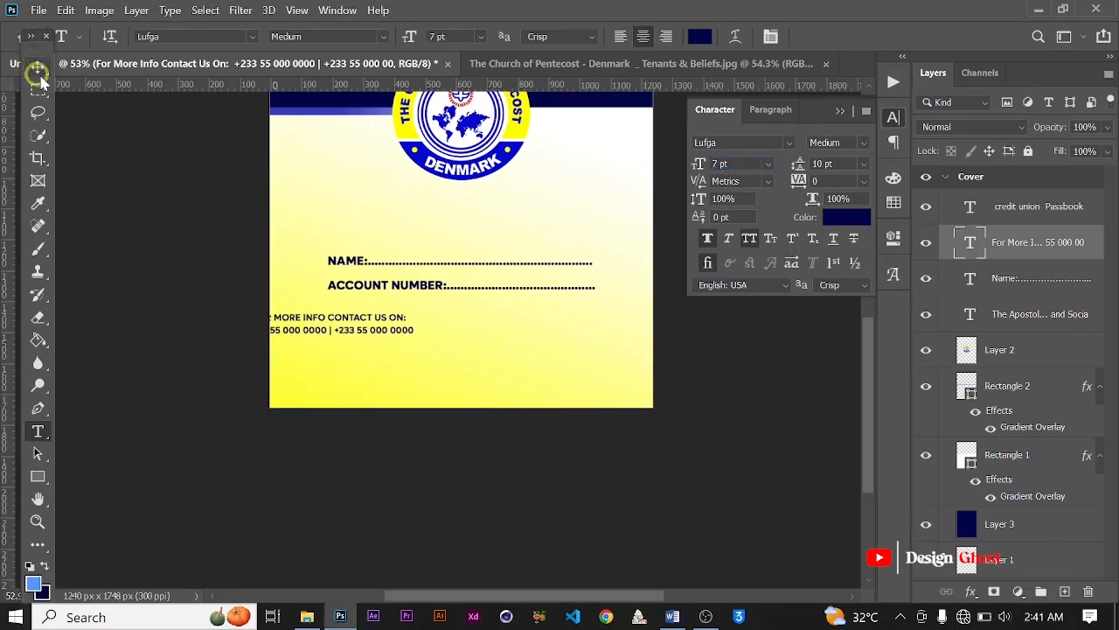
Step: Center the contact text horizontally on the cover and clear the selection
key(ctrl+0)
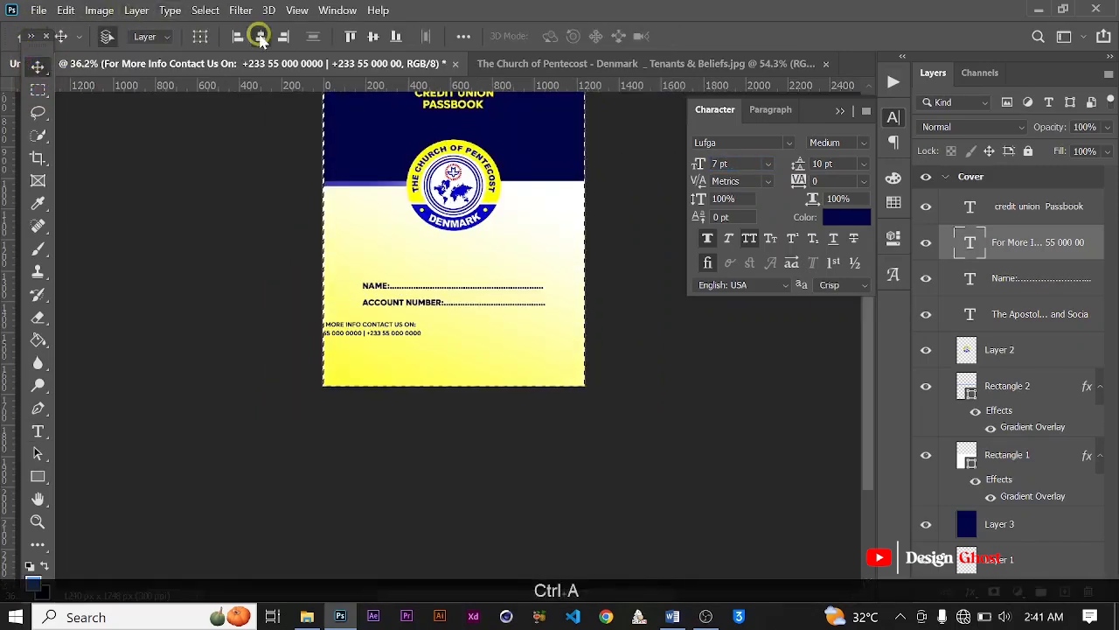
click(251, 35)
key(ctrl)
key(ctrl+d)
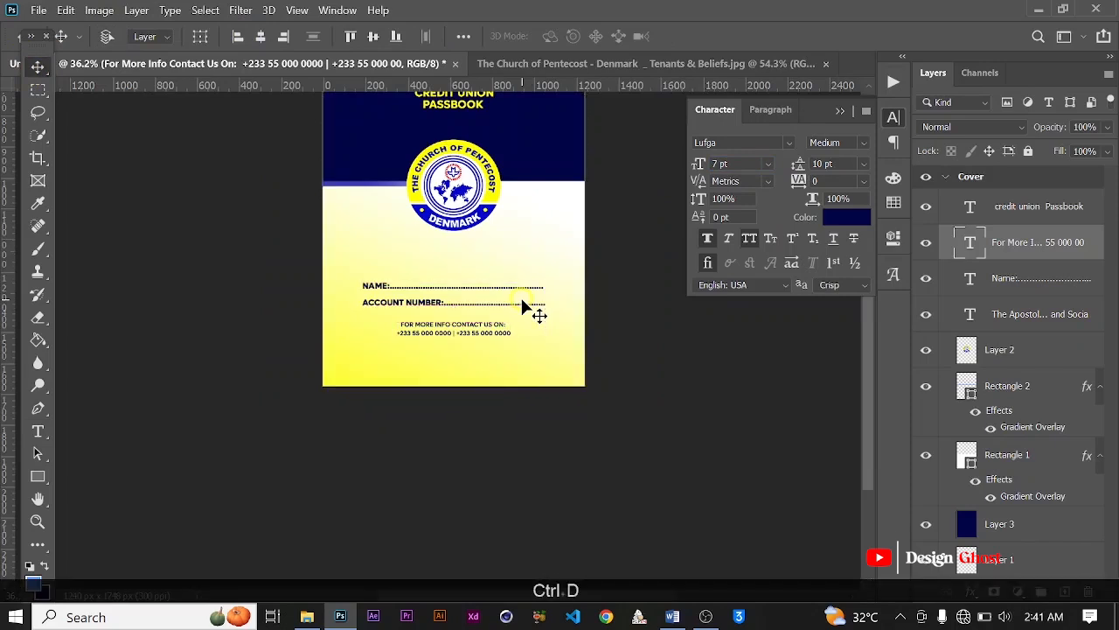
Step: Nudge the contact text down to leave a wider gap below the account number line
scroll(520, 295, down, 2)
scroll(517, 393, down, 10)
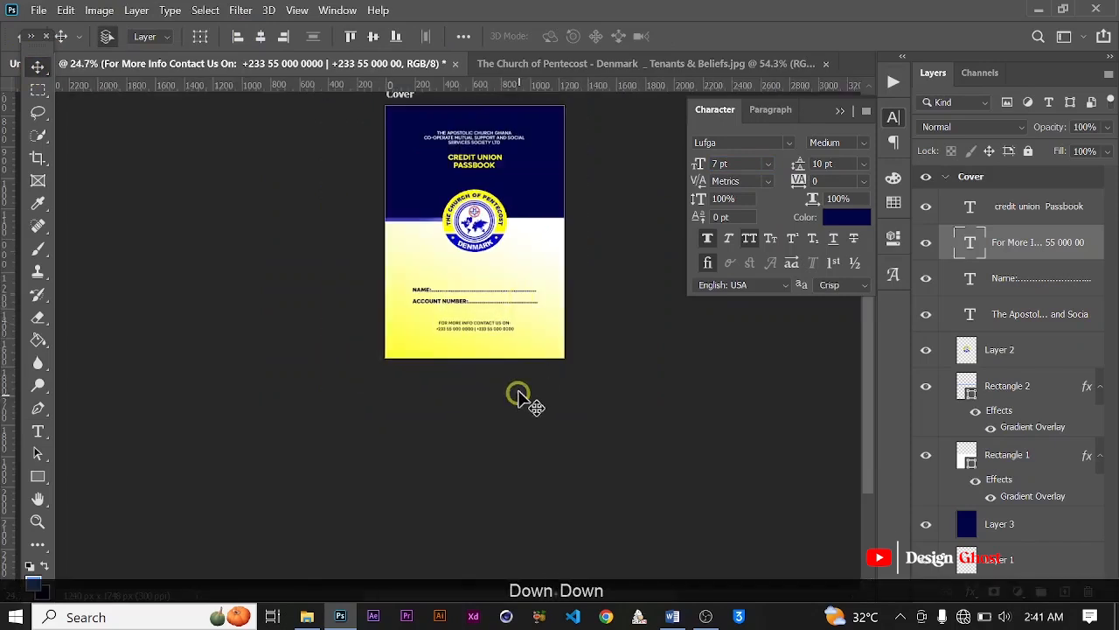
scroll(494, 357, down, 5)
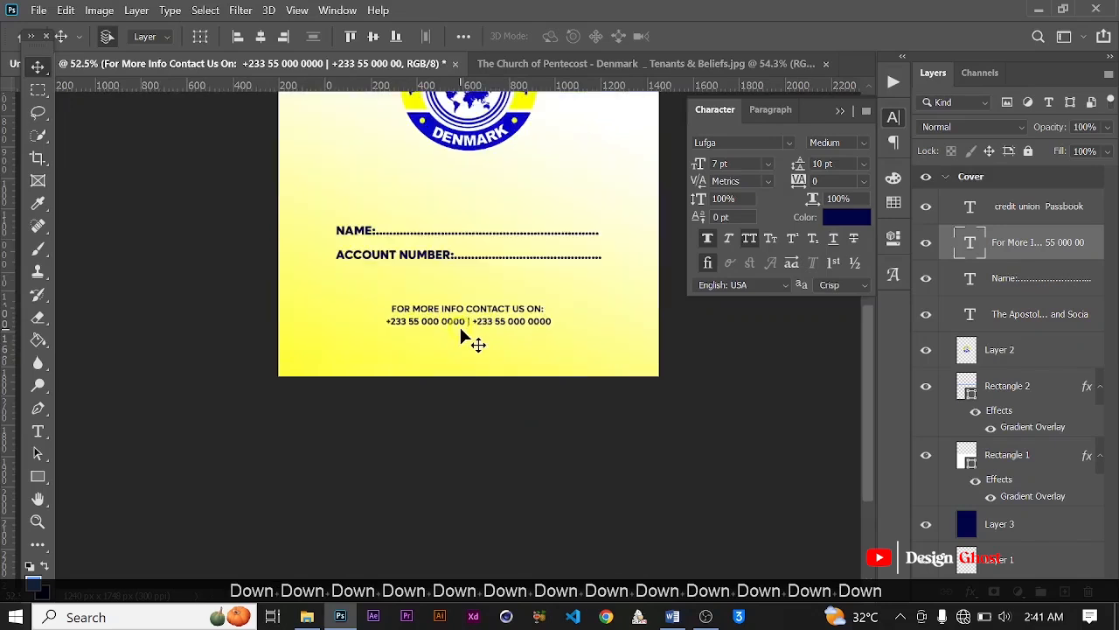
key(Down)
key(Down)
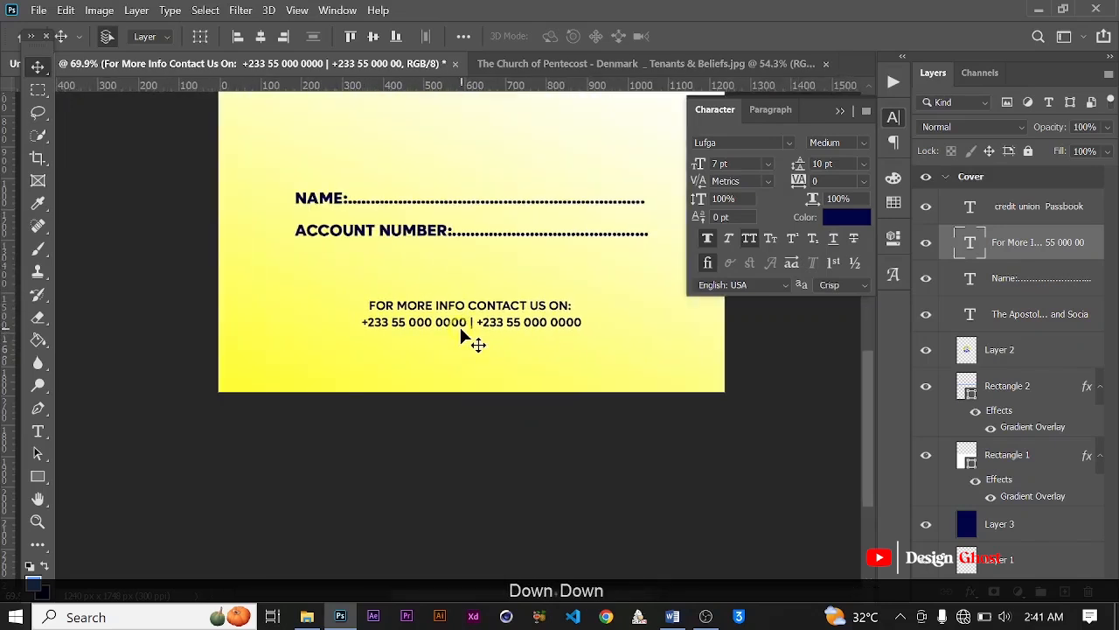
scroll(461, 330, down, 3)
key(Down)
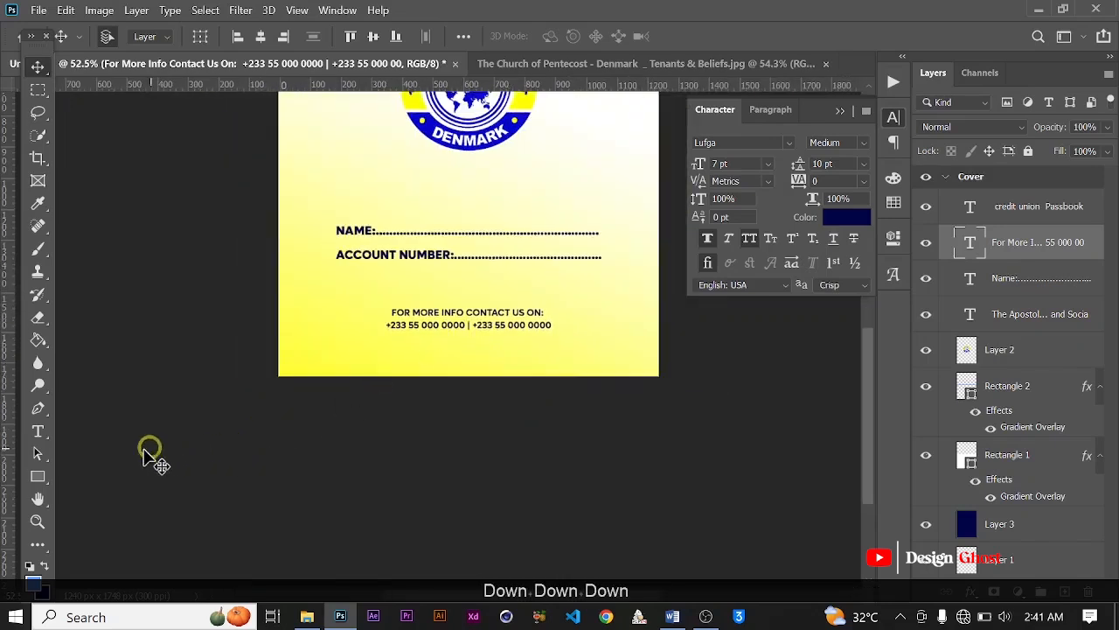
Step: Draw a thin rectangle about 921 px wide and 3 px high above the contact text and fill it with dark navy
click(37, 476)
drag(330, 285, 612, 285)
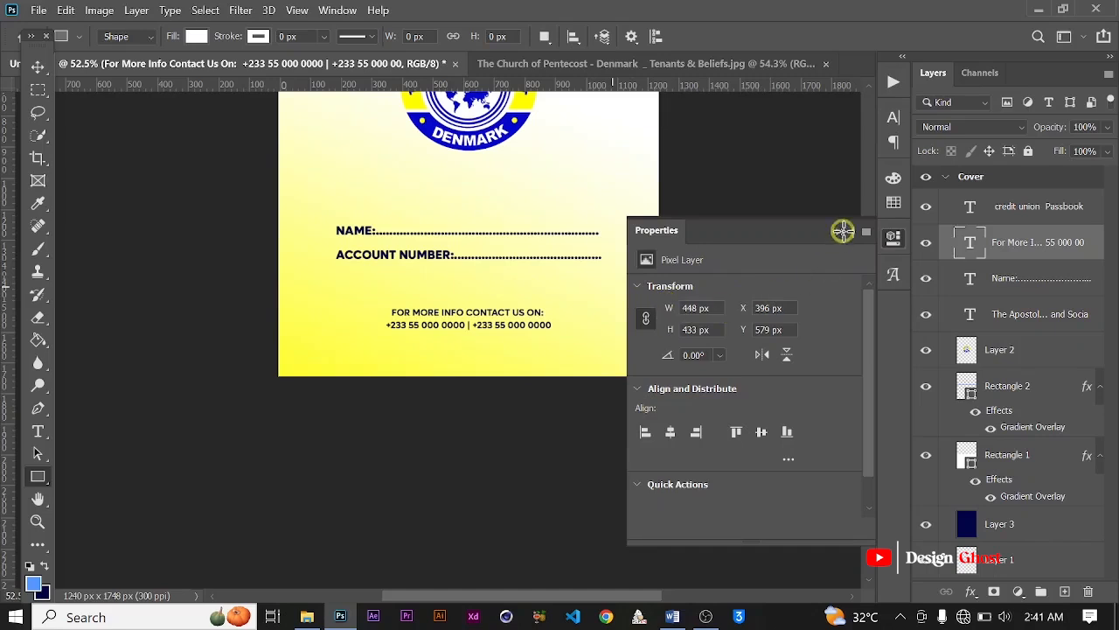
click(647, 343)
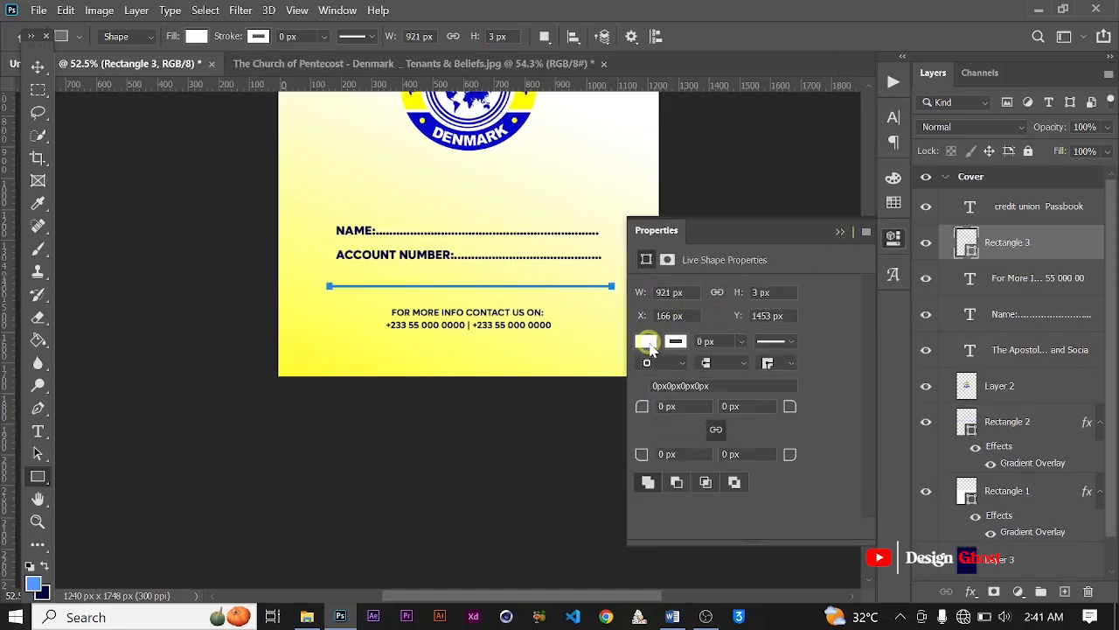
click(652, 397)
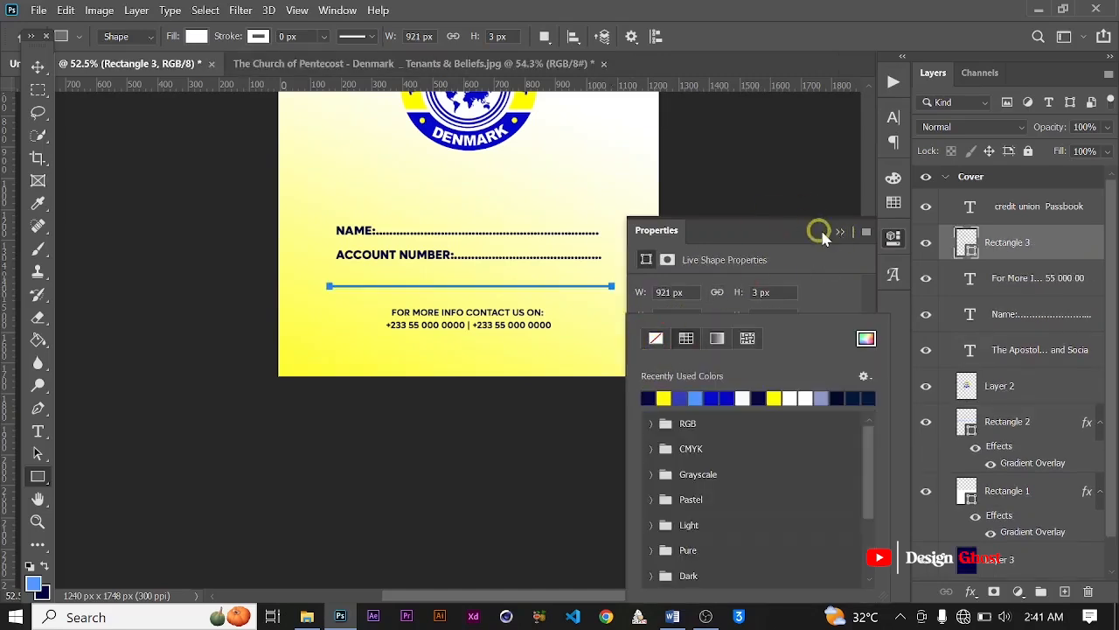
click(826, 230)
click(840, 231)
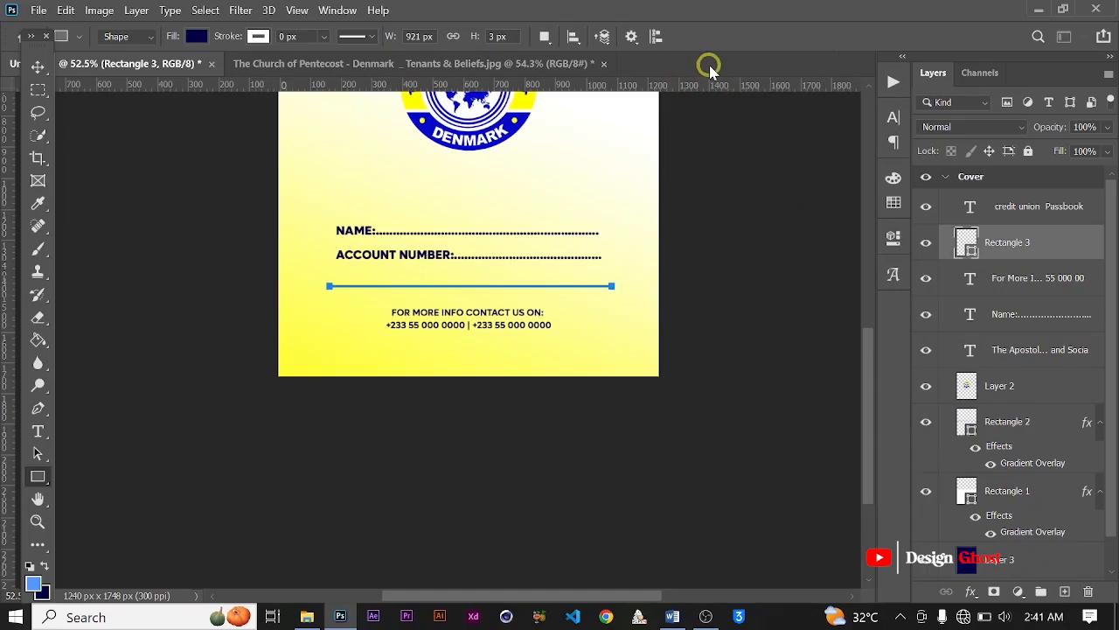
Step: Move the thin divider line down so it sits closer to the contact text
click(38, 66)
scroll(600, 352, down, 2)
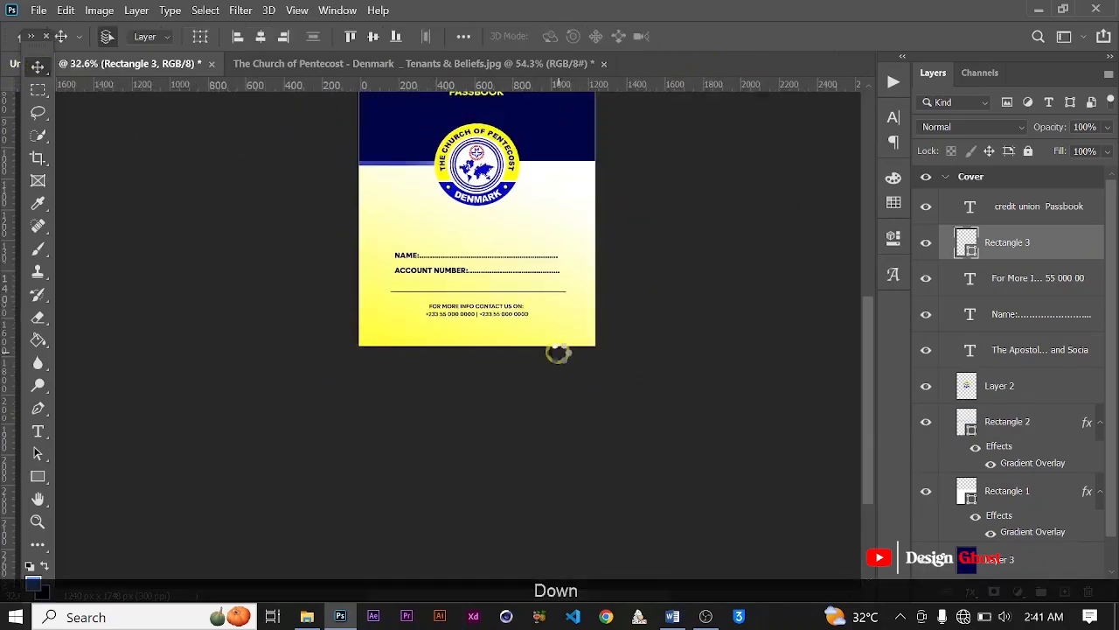
scroll(492, 280, up, 3)
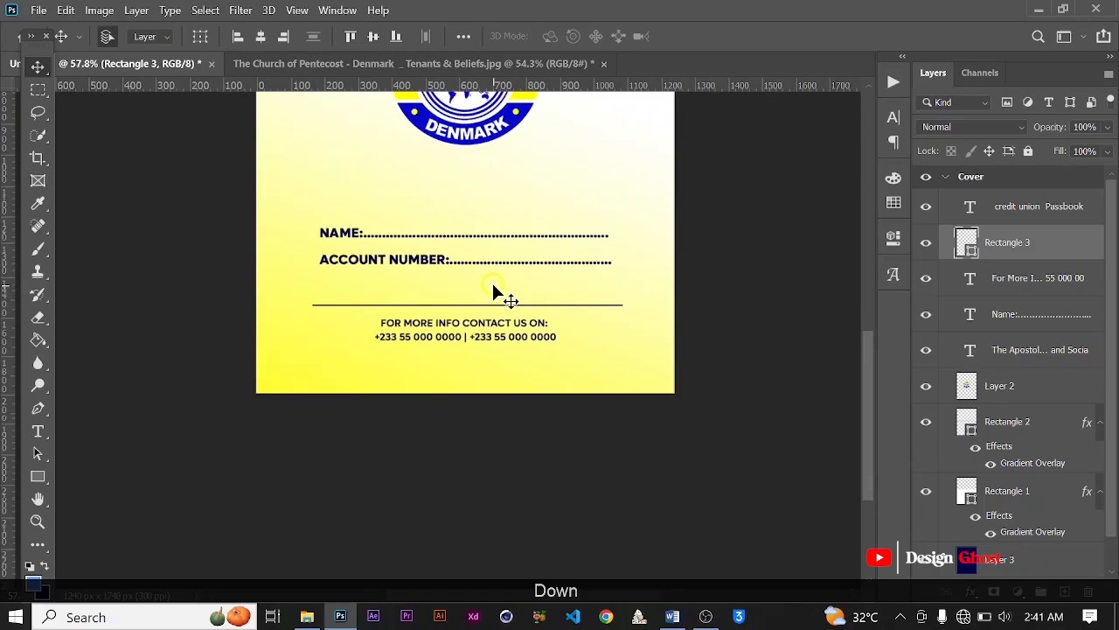
key(ctrl+0)
scroll(461, 374, up, 2)
drag(461, 475, 484, 300)
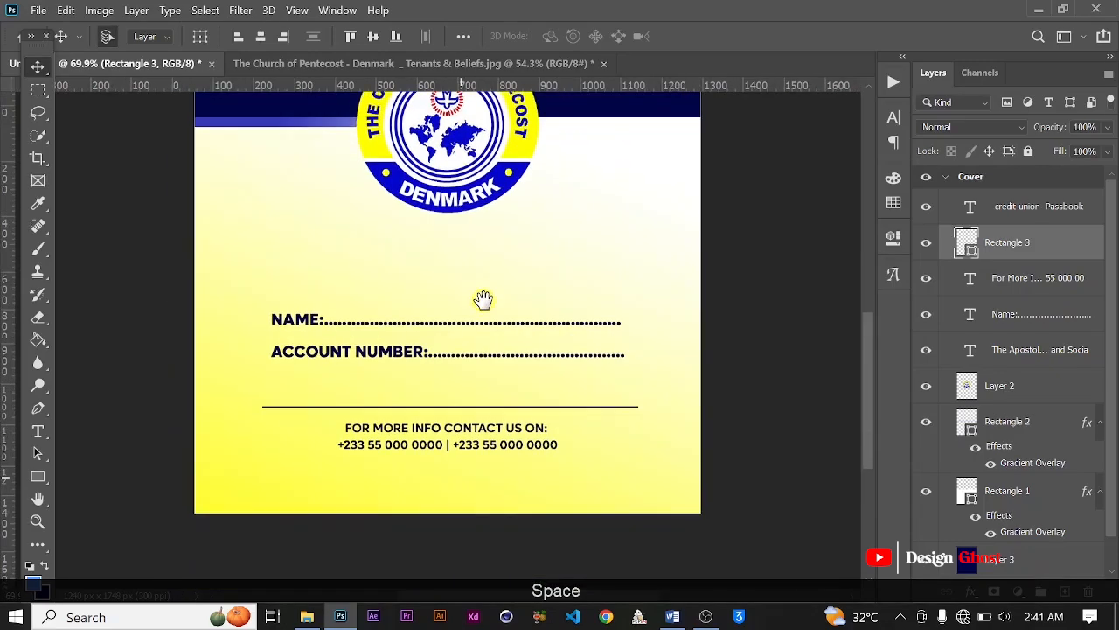
Step: Select the Credit Union Passbook title, divider line, contact text and name and account number layers together and nudge them slightly down
shift+click(1019, 309)
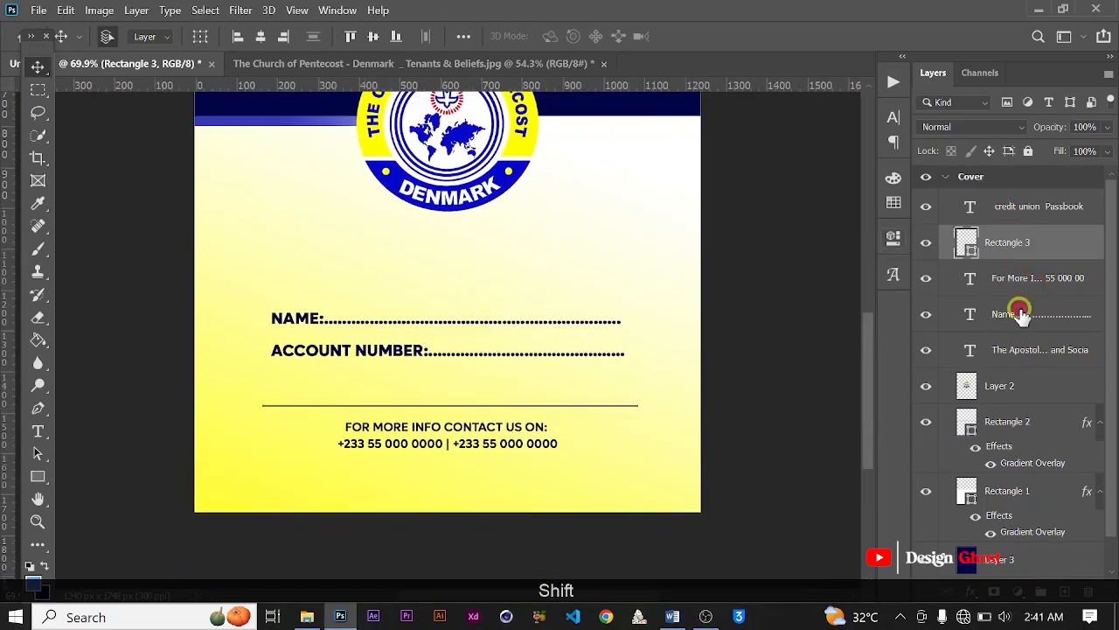
scroll(445, 223, down, 2)
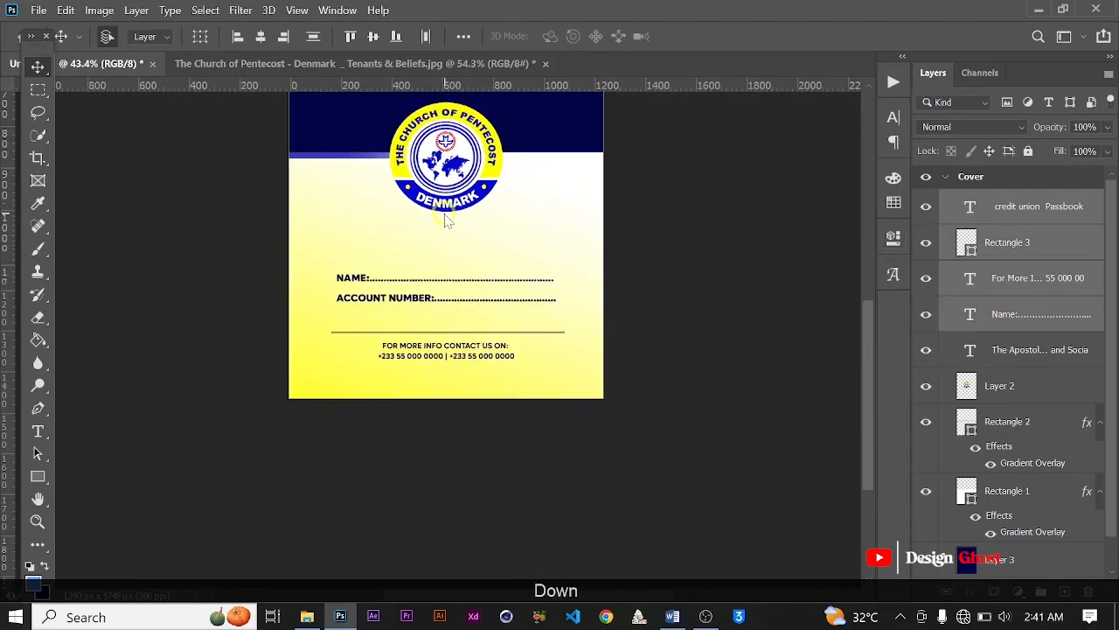
key(Down)
key(Down)
key(Down)
scroll(516, 299, down, 1)
key(Down)
key(Down)
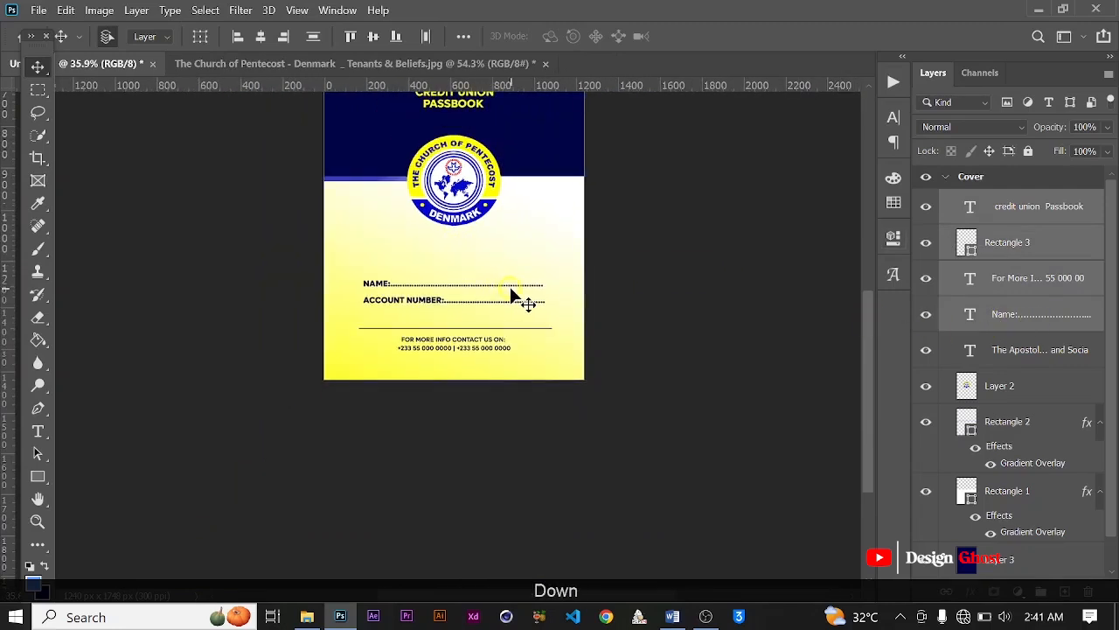
Step: Duplicate the contact text into the space between the logo and the name field and center the copy horizontally on the cover
click(1076, 286)
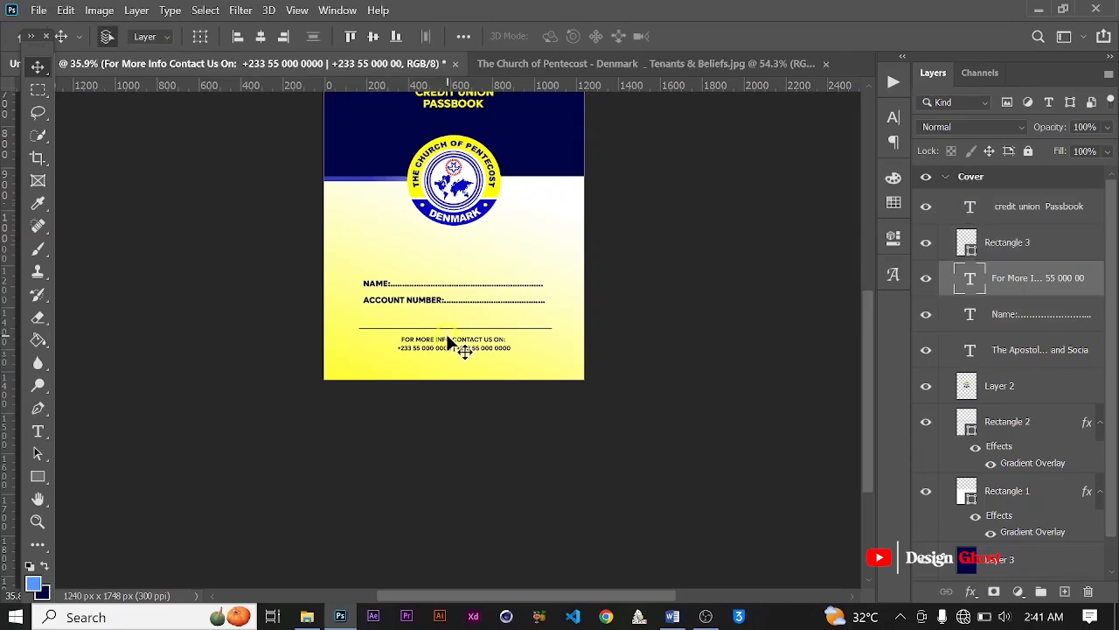
click(450, 339)
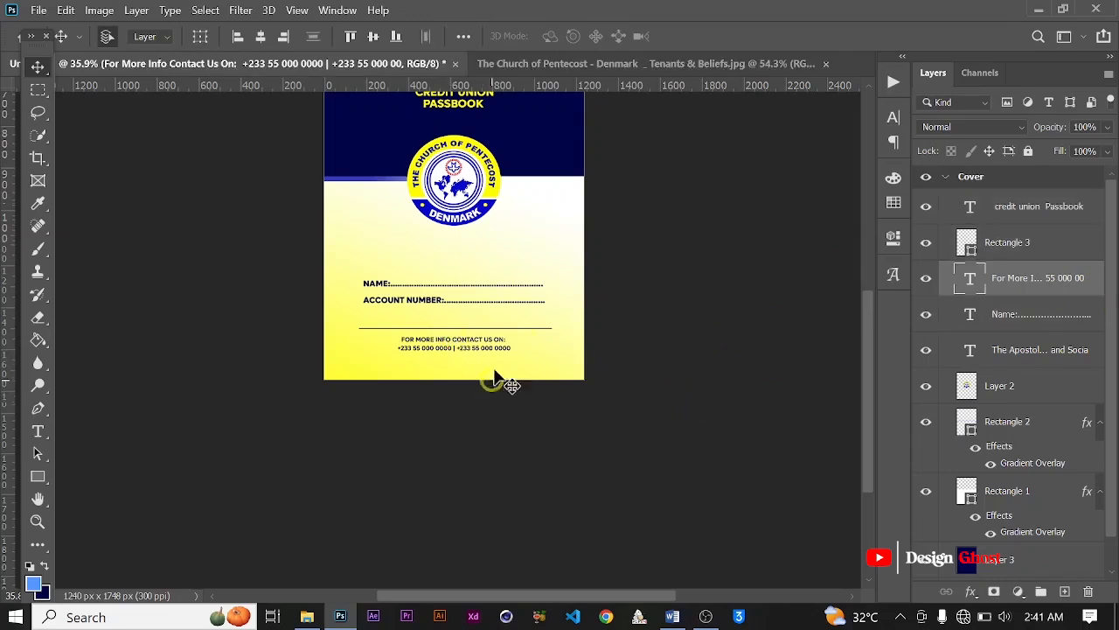
drag(457, 348, 463, 252)
key(ctrl+a)
click(265, 35)
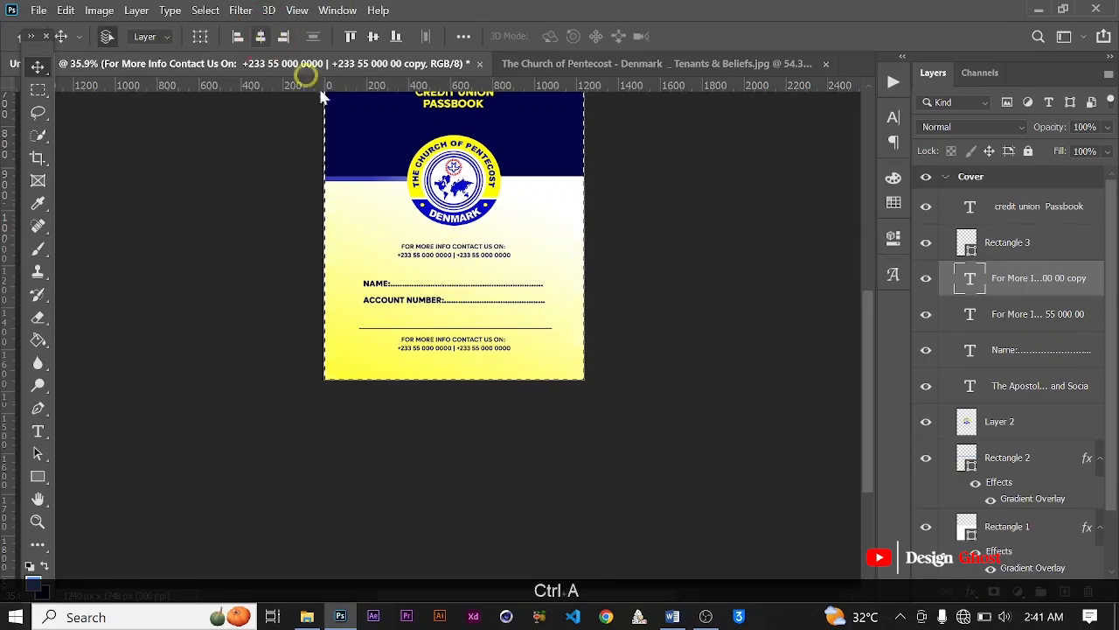
key(ctrl+d)
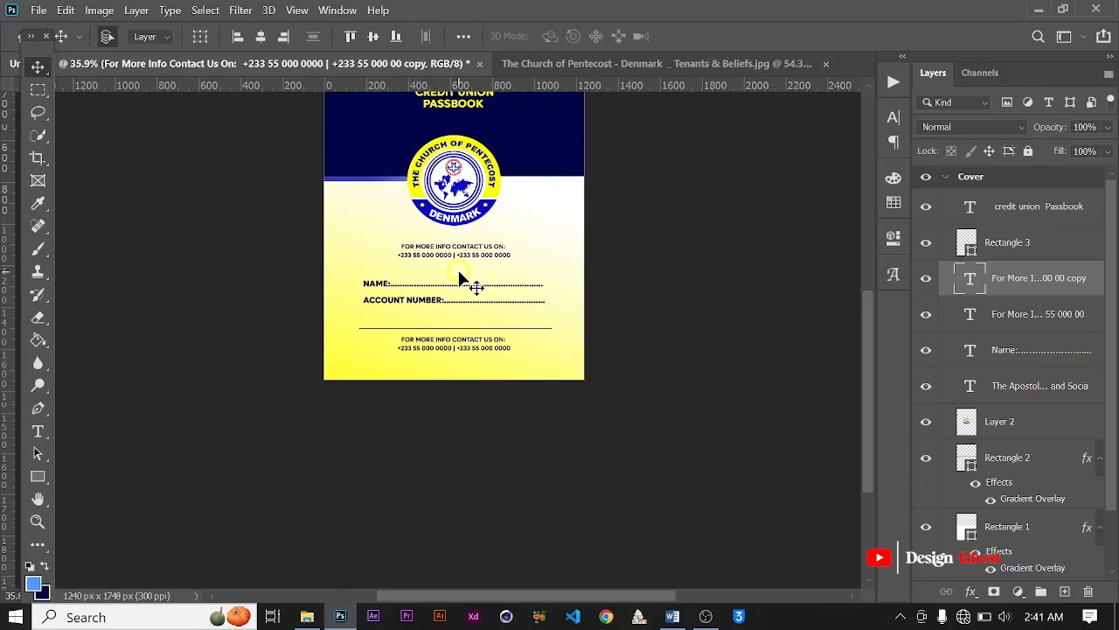
Step: Open the duplicated contact text below the logo for editing and select all of its text
scroll(453, 256, up, 4)
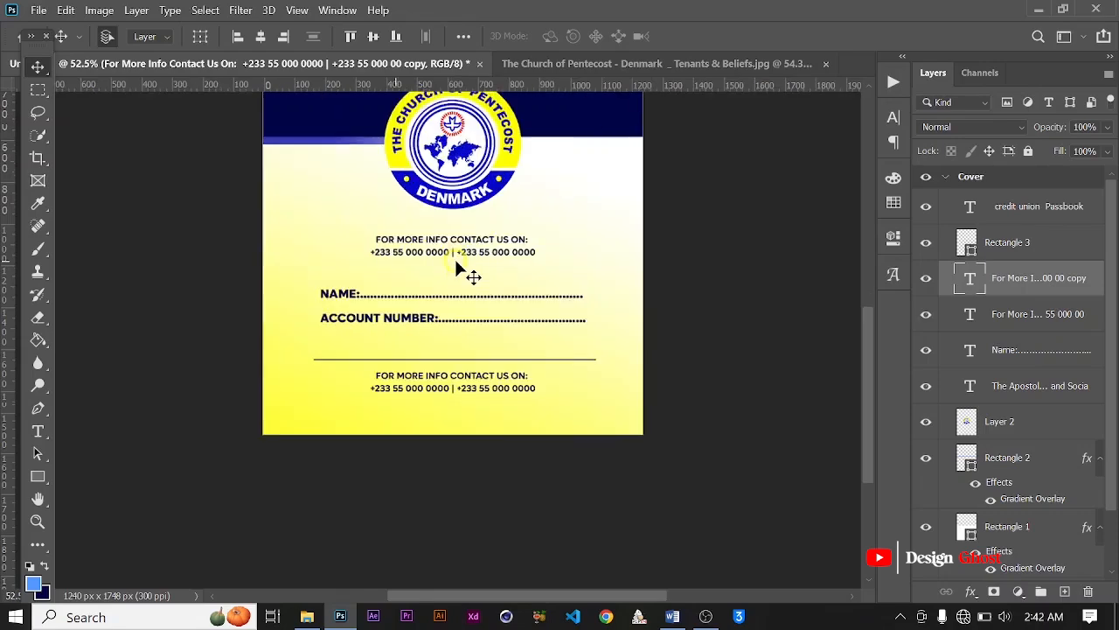
key(t)
scroll(454, 256, up, 1)
click(437, 243)
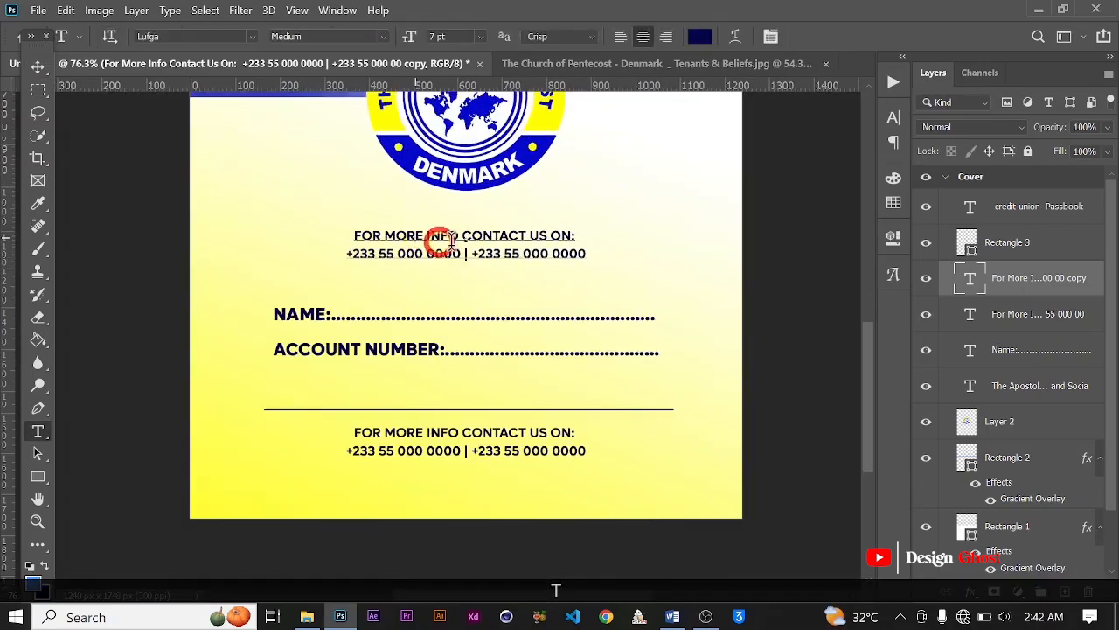
scroll(468, 253, down, 3)
scroll(468, 253, down, 1)
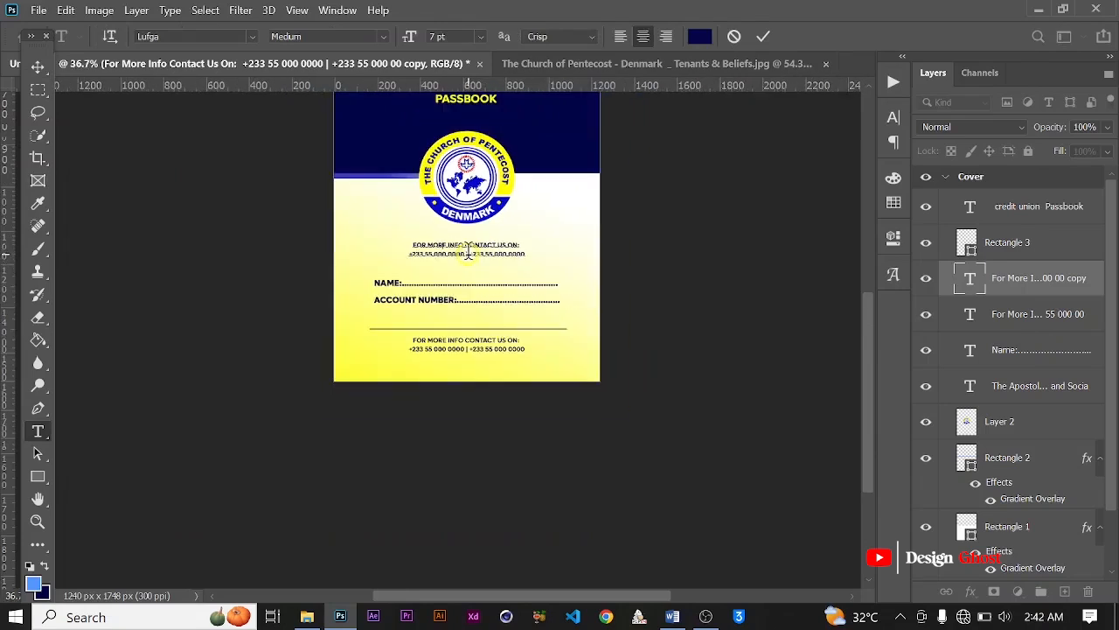
key(ctrl+a)
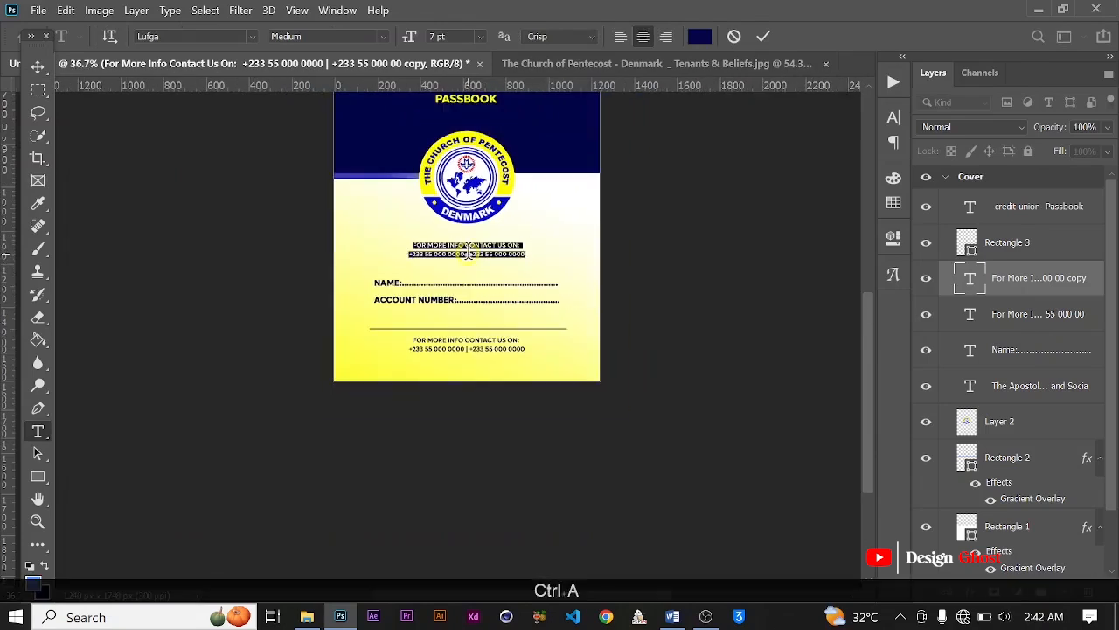
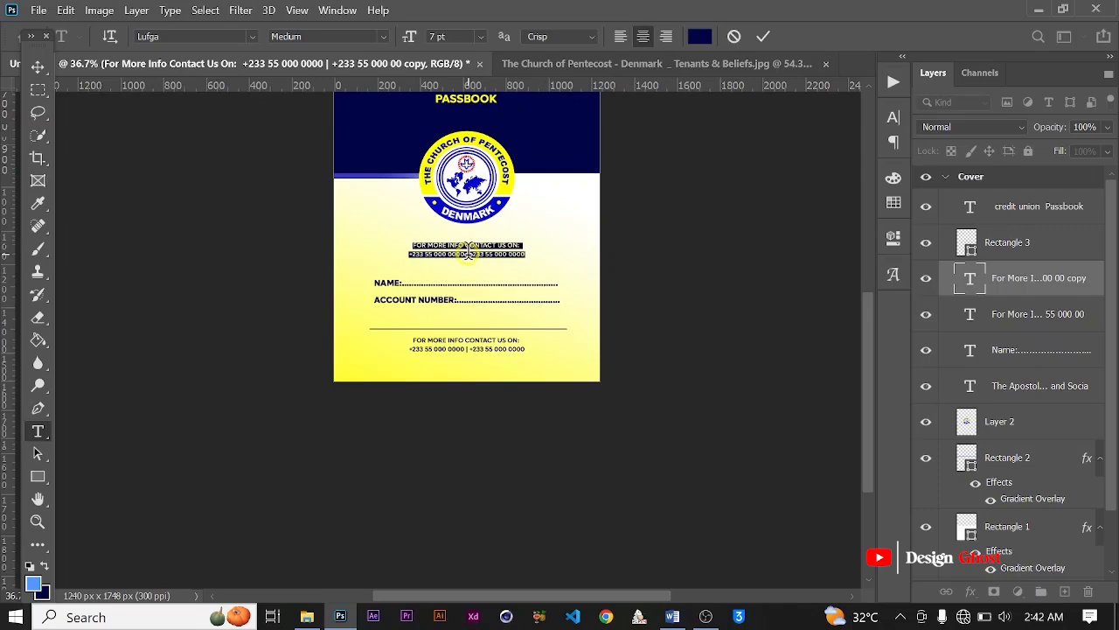
Step: Replace the selected text below the logo with "Prampram" and scale it up to about 160%
text(Pr)
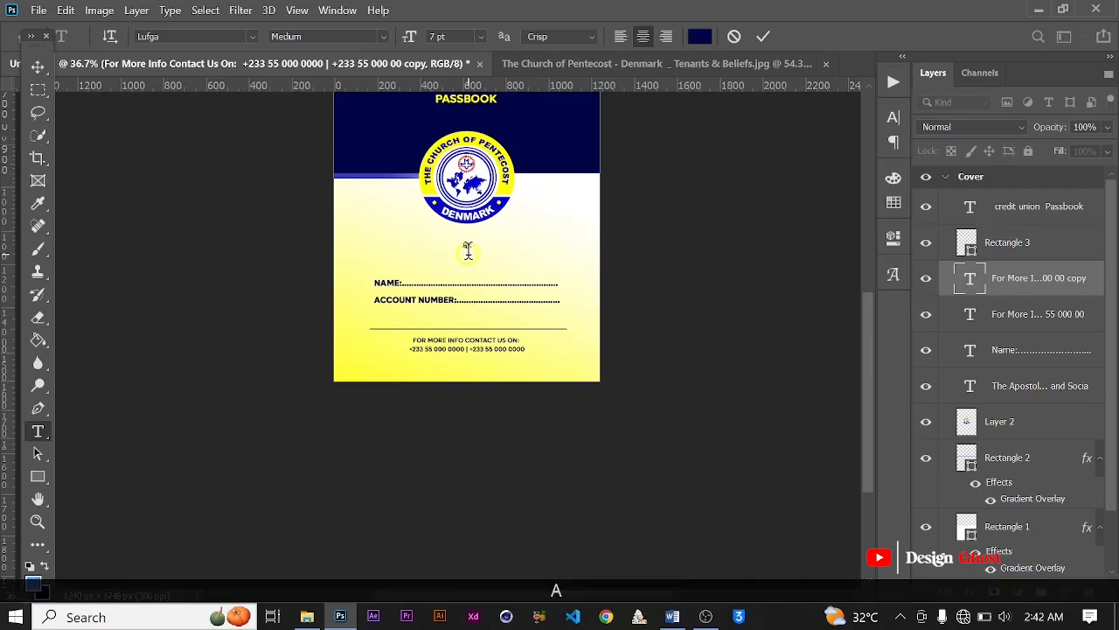
text(AMPRAM)
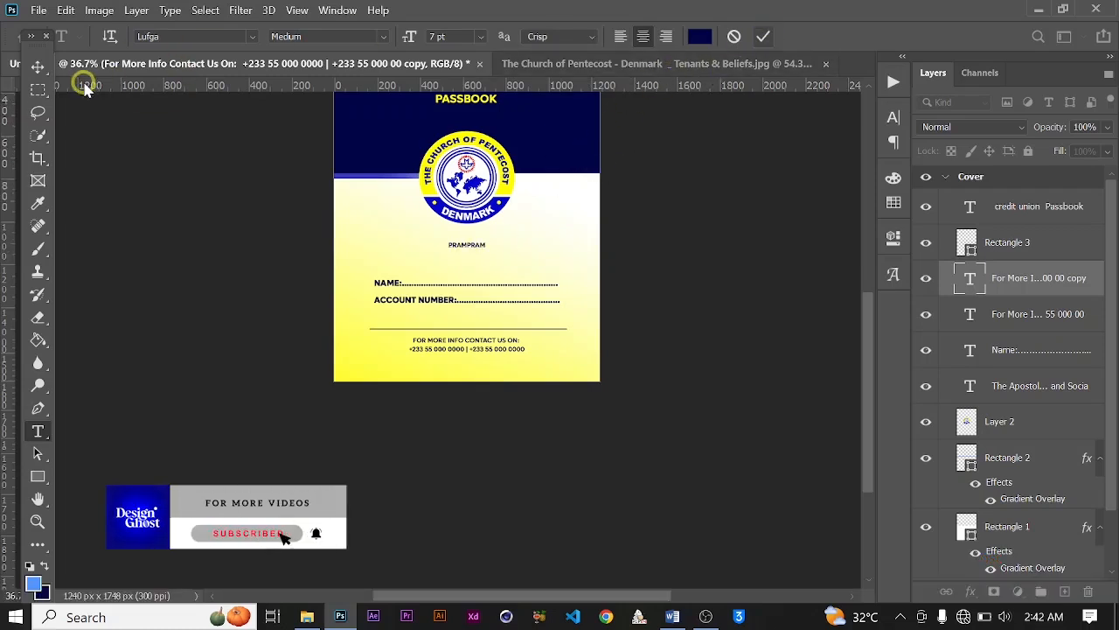
click(36, 66)
key(ctrl+t)
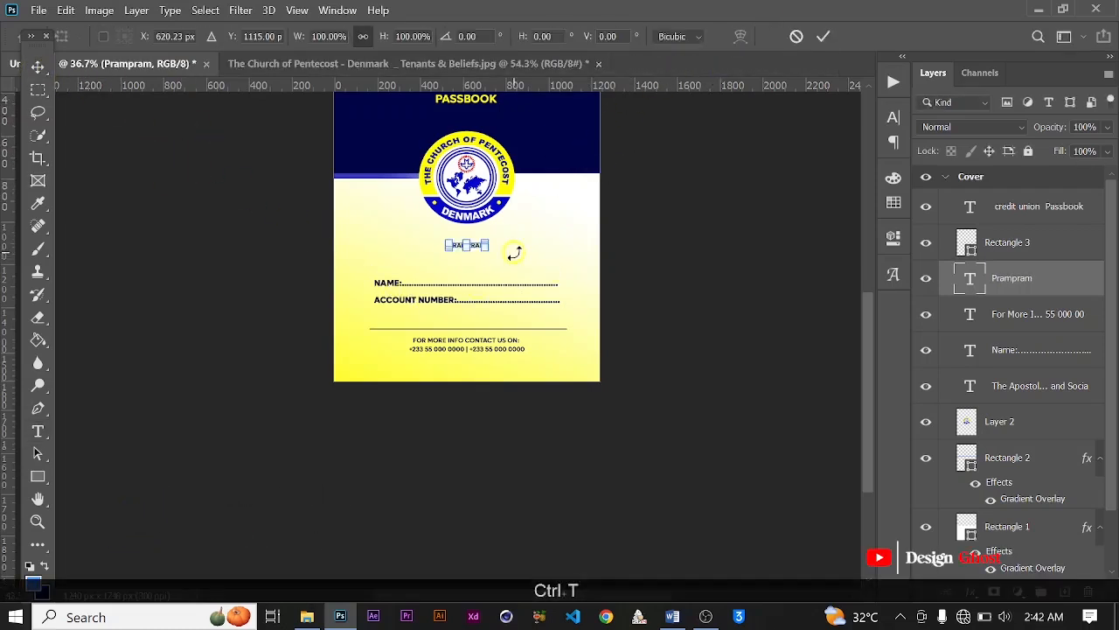
scroll(435, 273, up, 3)
drag(516, 242, 553, 251)
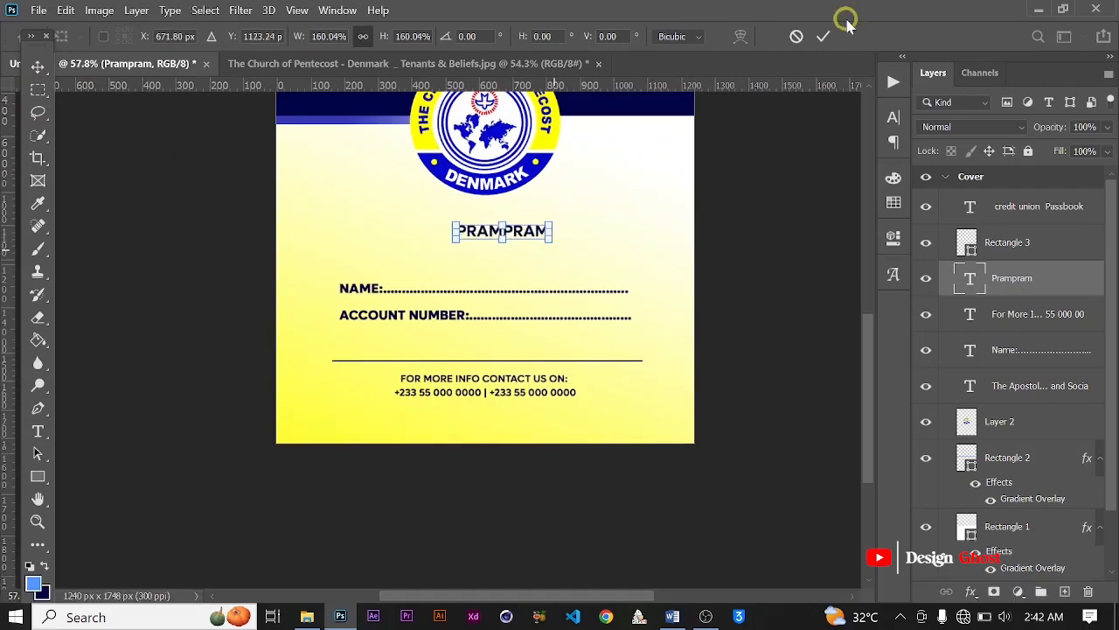
click(823, 36)
Step: Center the Prampram text horizontally on the cover and nudge it slightly down
key(ctrl+a)
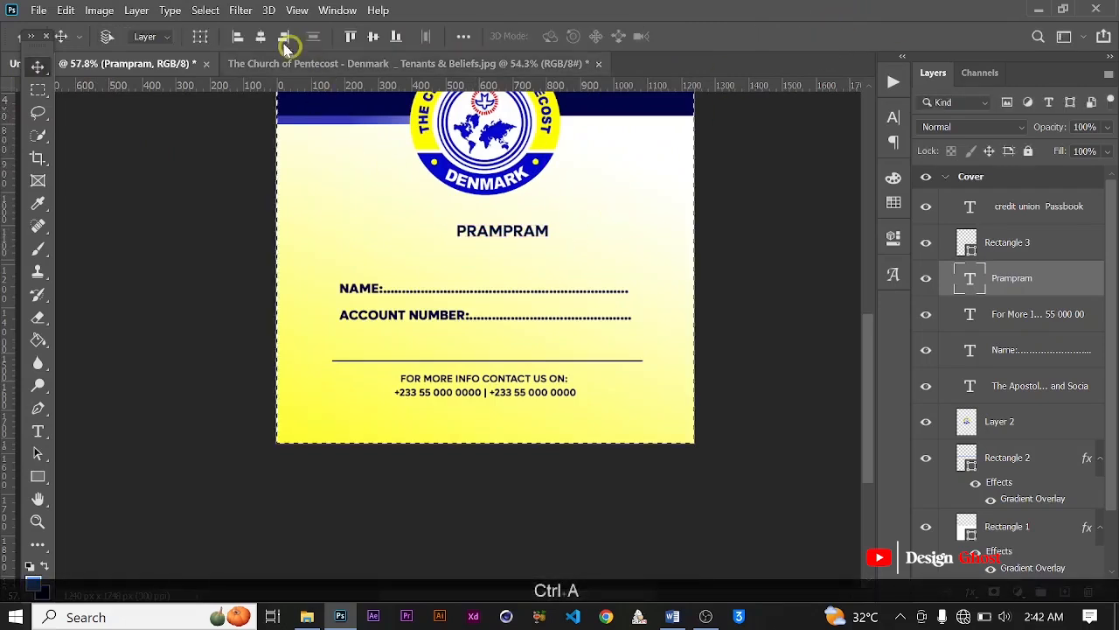
click(261, 35)
scroll(497, 240, down, 2)
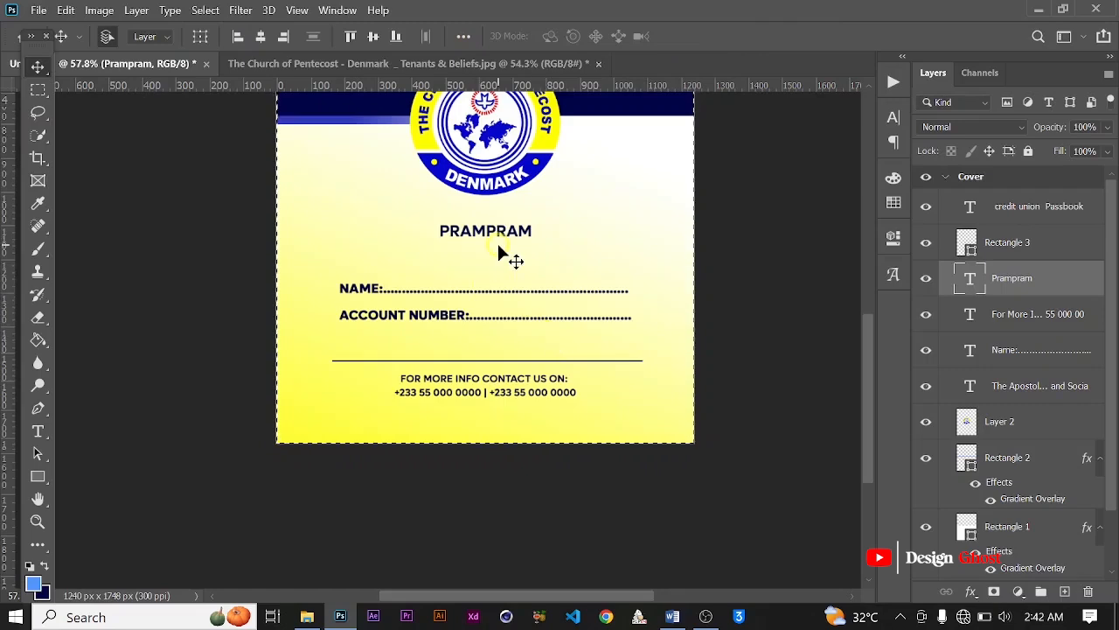
key(ctrl+d)
key(Down)
key(Down)
key(Down)
key(Down)
key(Down)
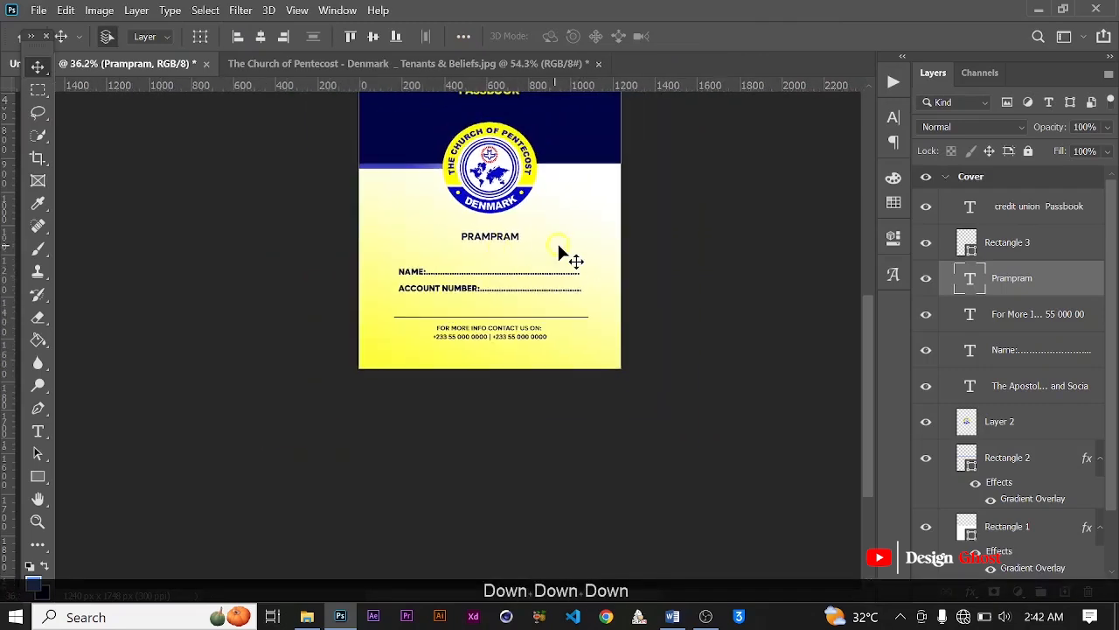
key(Return)
key(ctrl+0)
scroll(453, 455, up, 3)
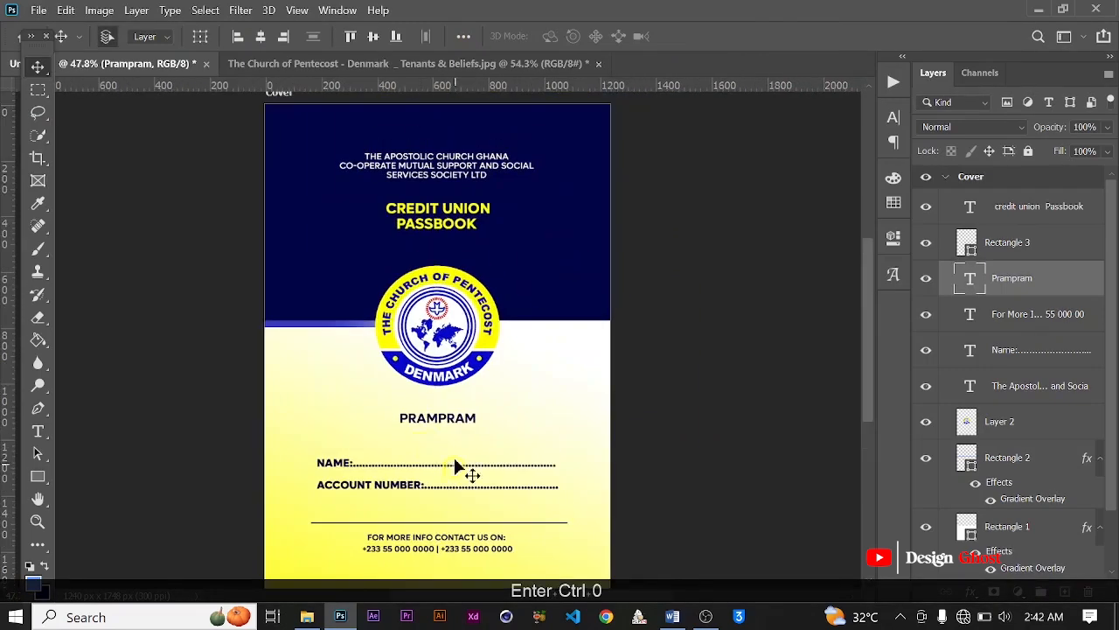
Step: Insert "Location: " in front of Prampram in the text below the logo
key(t)
scroll(394, 402, up, 1)
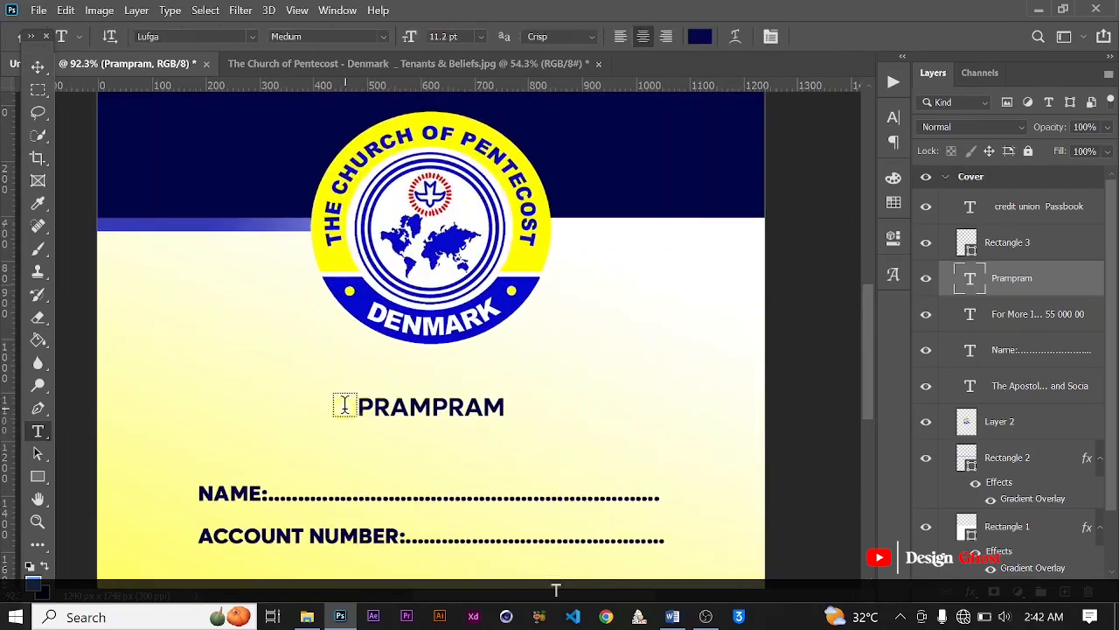
click(424, 418)
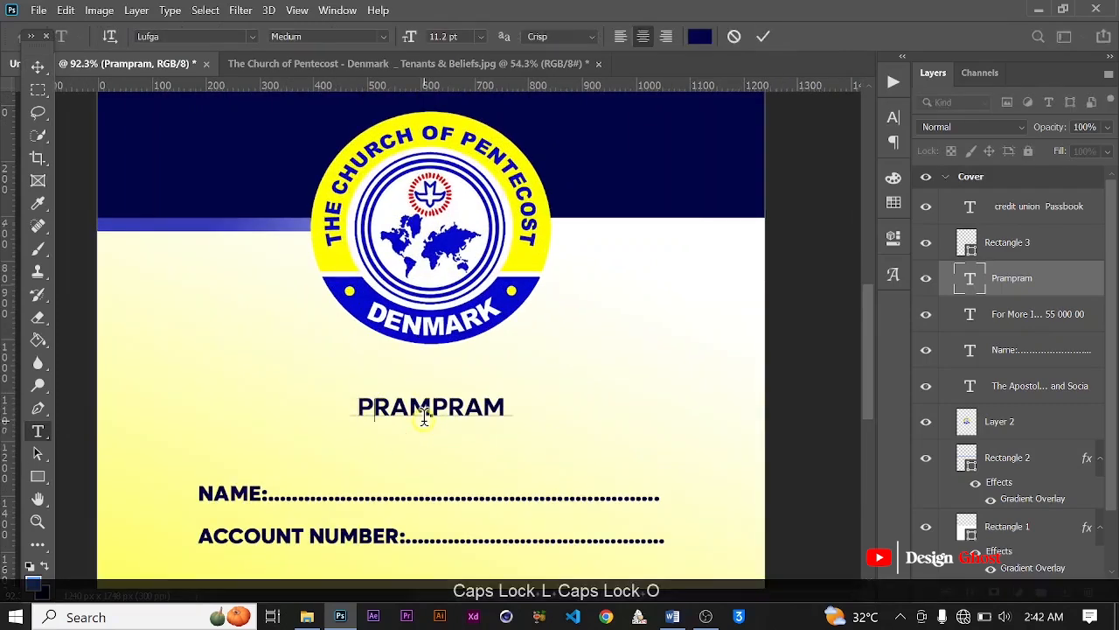
text(LOCATION)
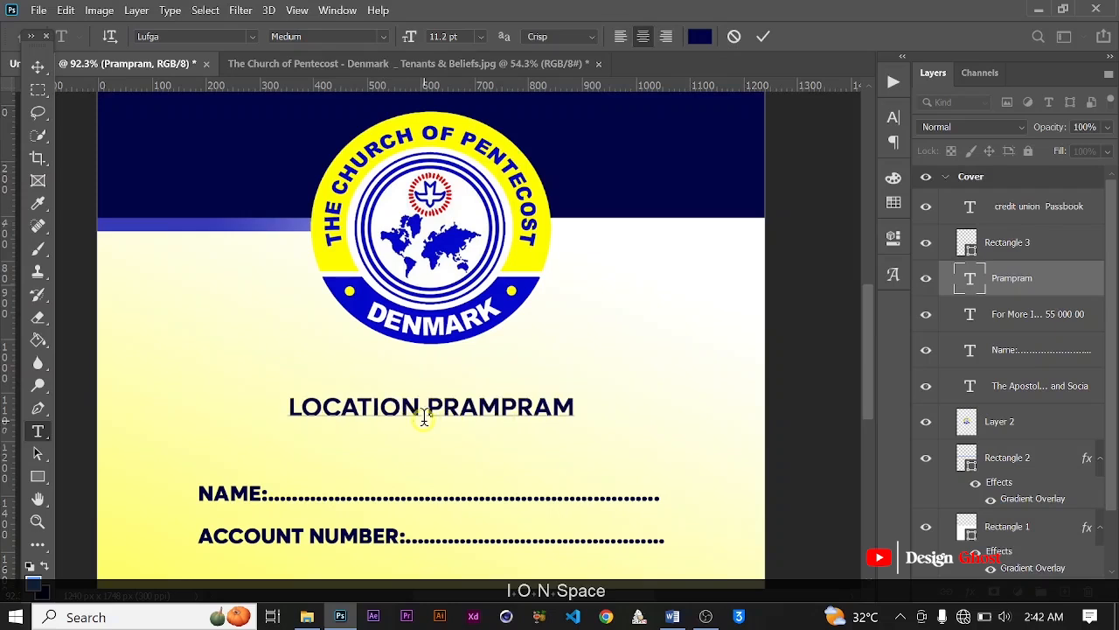
key(BackSpace)
text(:)
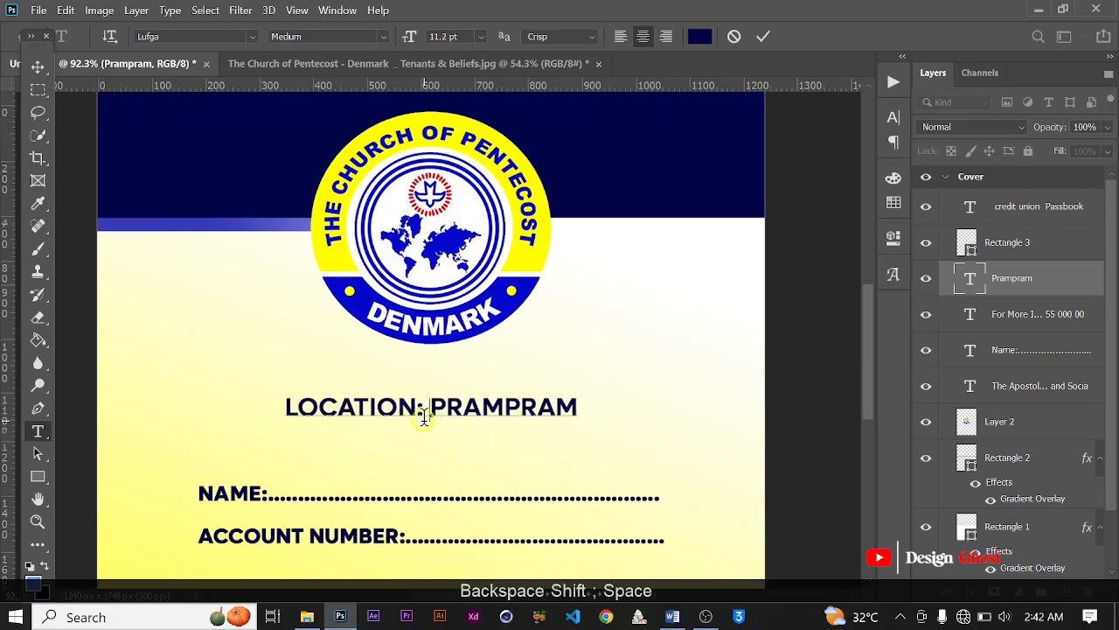
click(766, 37)
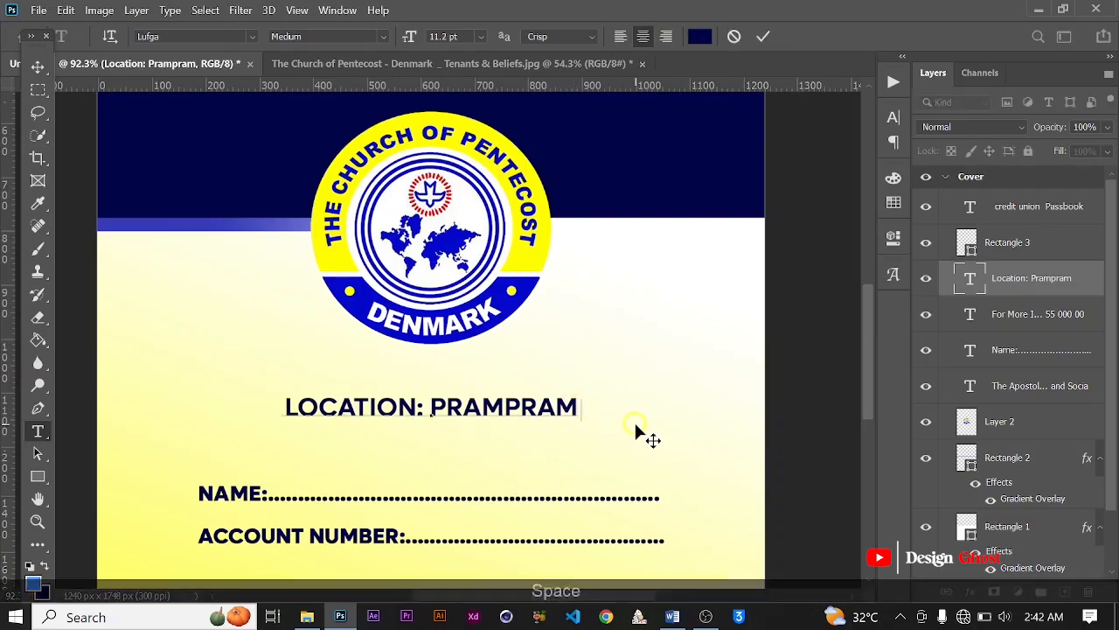
Step: Append "Local Area" to the end of the location text
key(Caps_Lock)
text(L)
key(Caps_Lock)
text(OCAL)
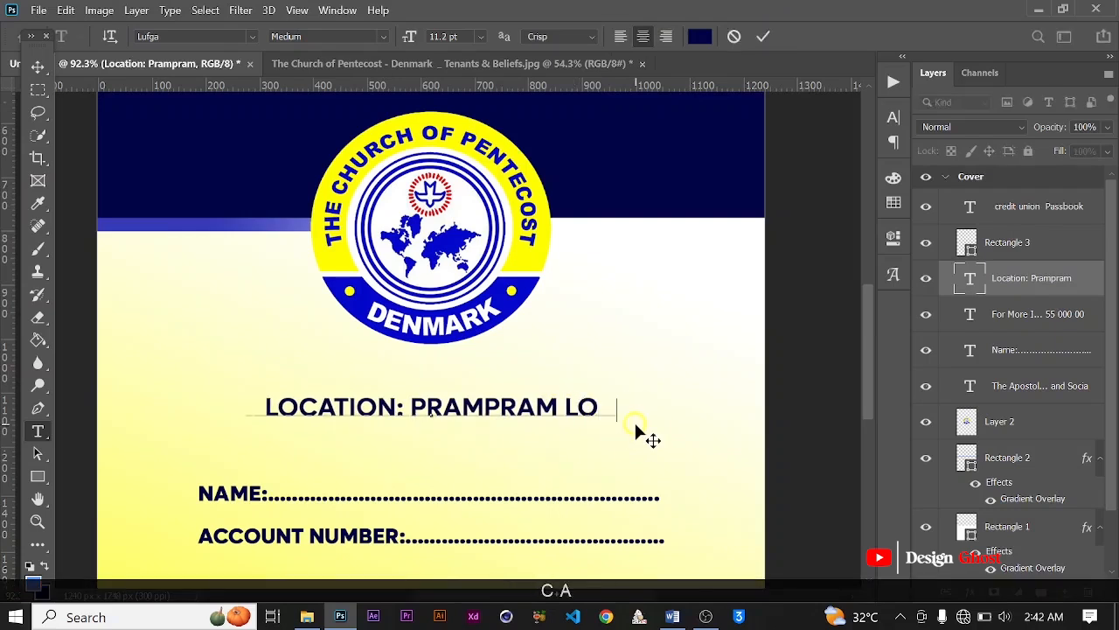
key(Caps_Lock)
text(A)
key(Caps_Lock)
text(REA)
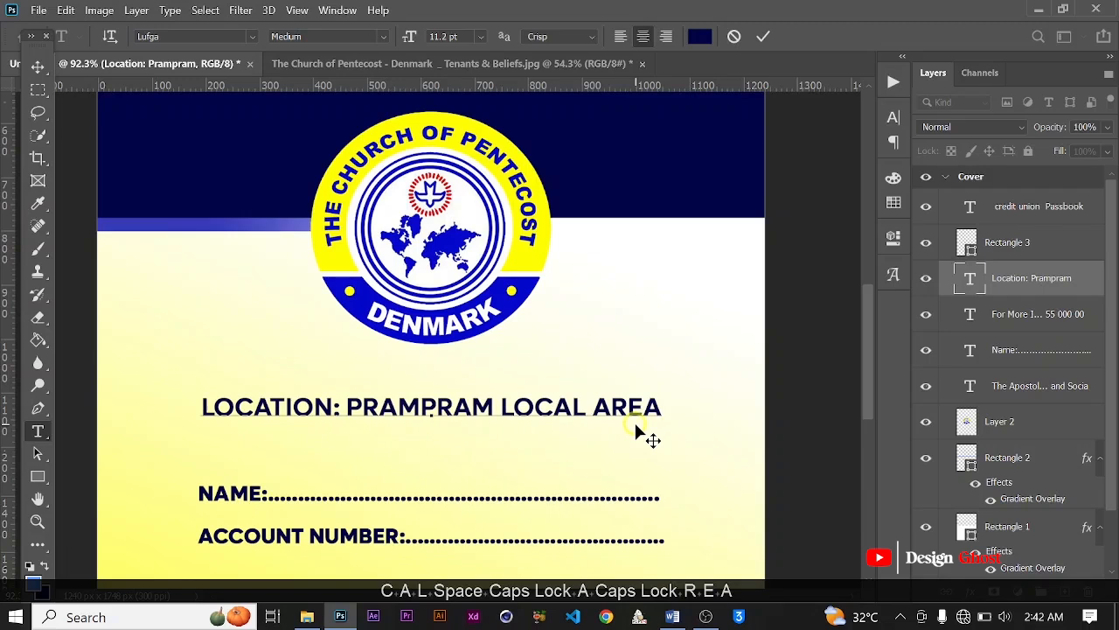
click(762, 36)
Step: Turn off All Caps for the location text and break "Local Area" onto a second line
click(892, 117)
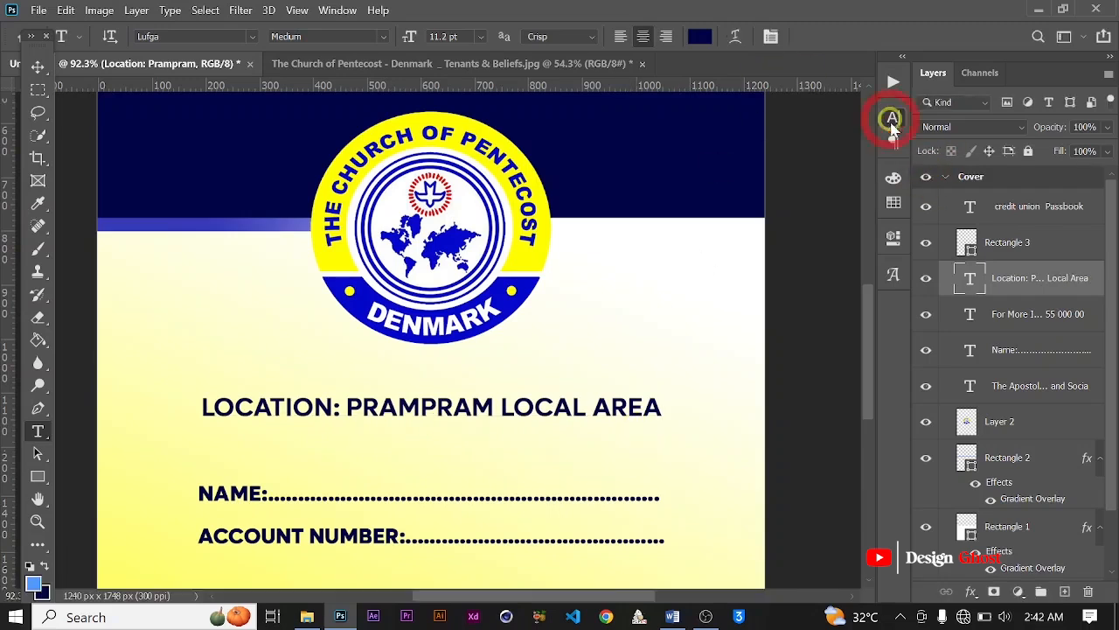
click(750, 238)
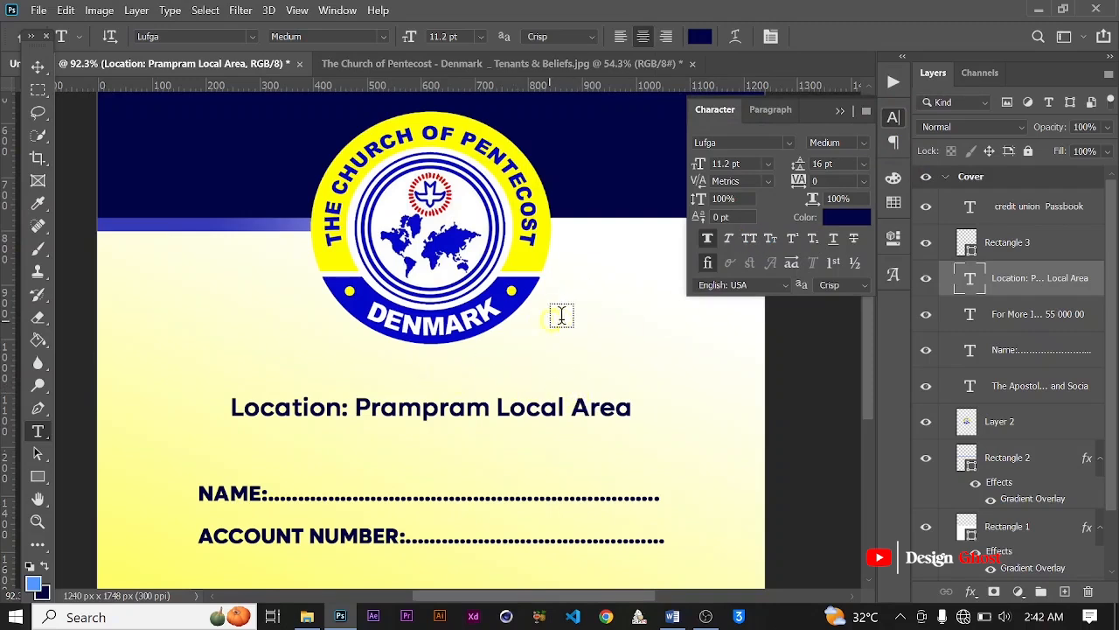
click(500, 402)
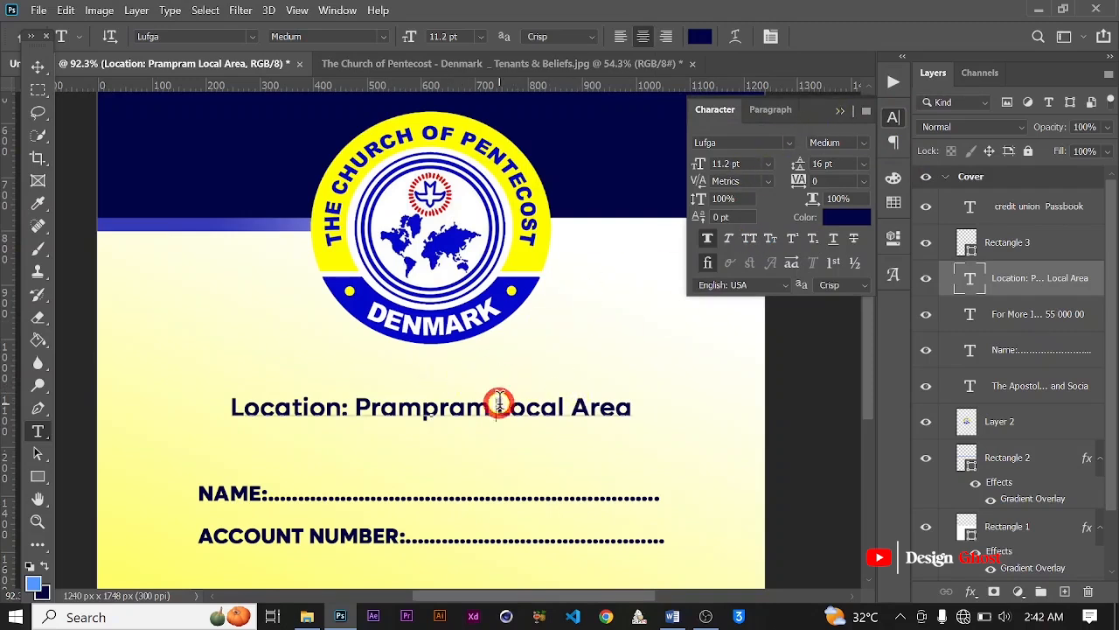
key(Return)
click(763, 37)
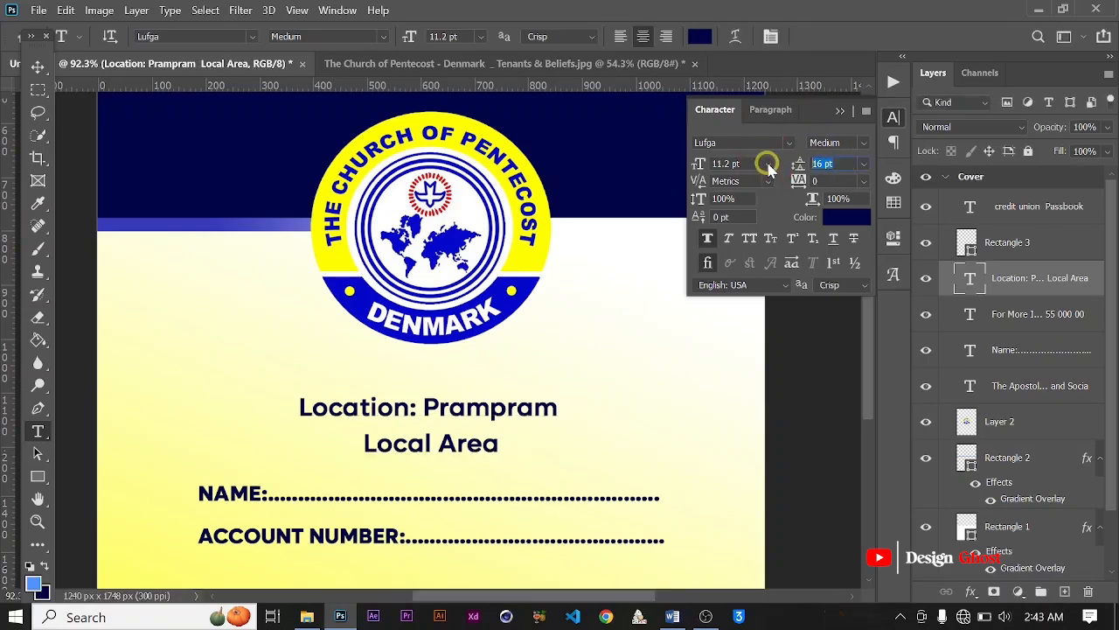
Step: Set the leading of the two-line location text to 12 pt
text(12)
key(Return)
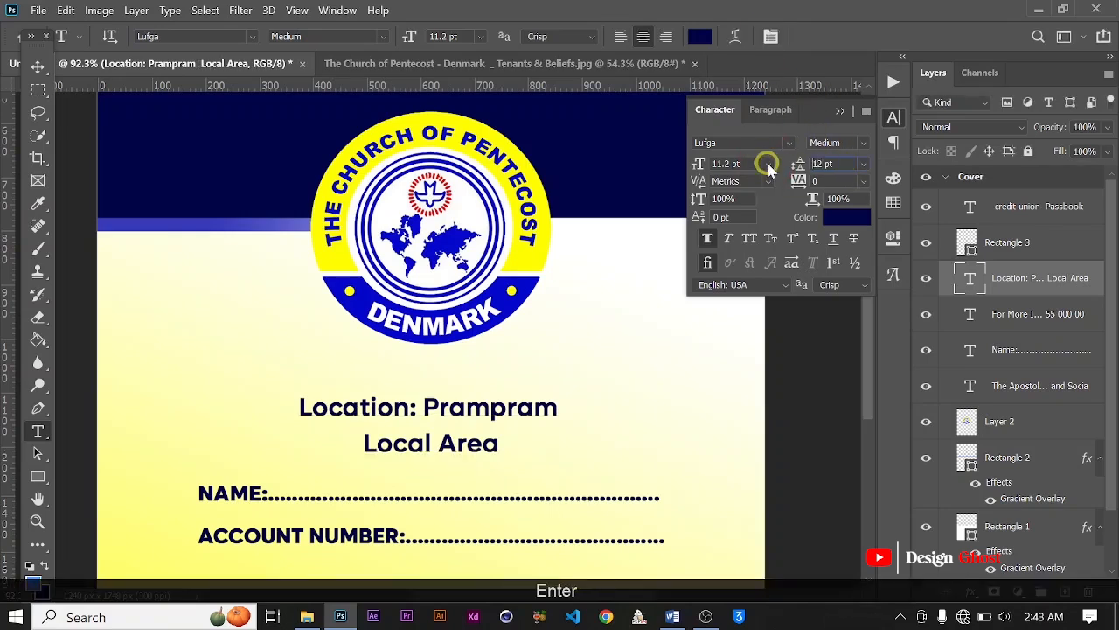
click(832, 107)
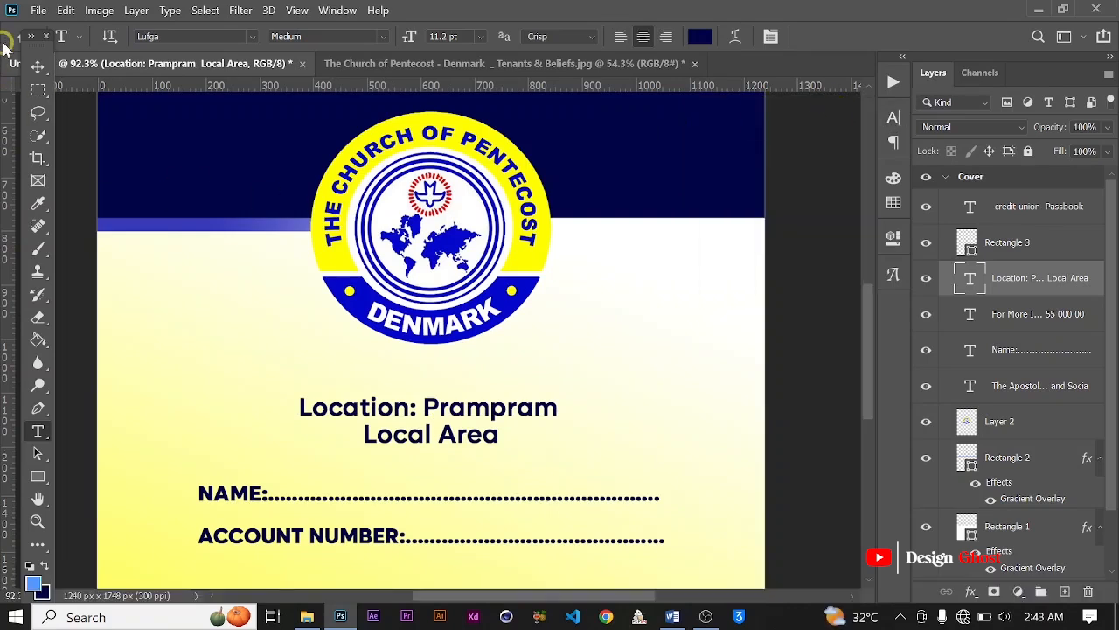
Step: Scale the location text down to about 78%
click(32, 65)
key(ctrl+t)
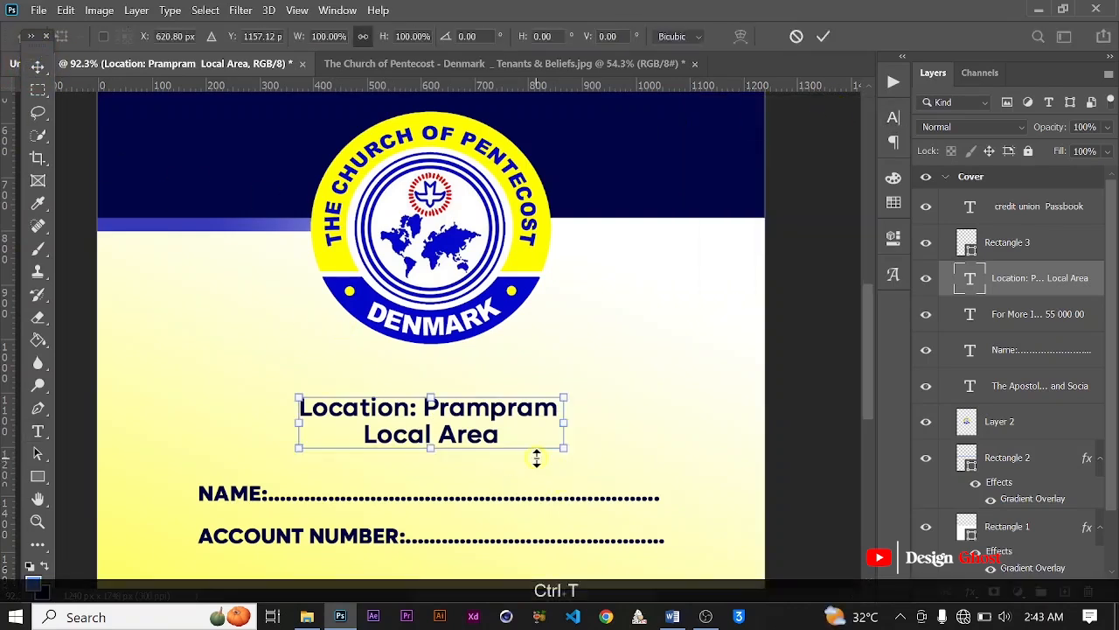
drag(562, 448, 506, 429)
key(ctrl+0)
click(667, 320)
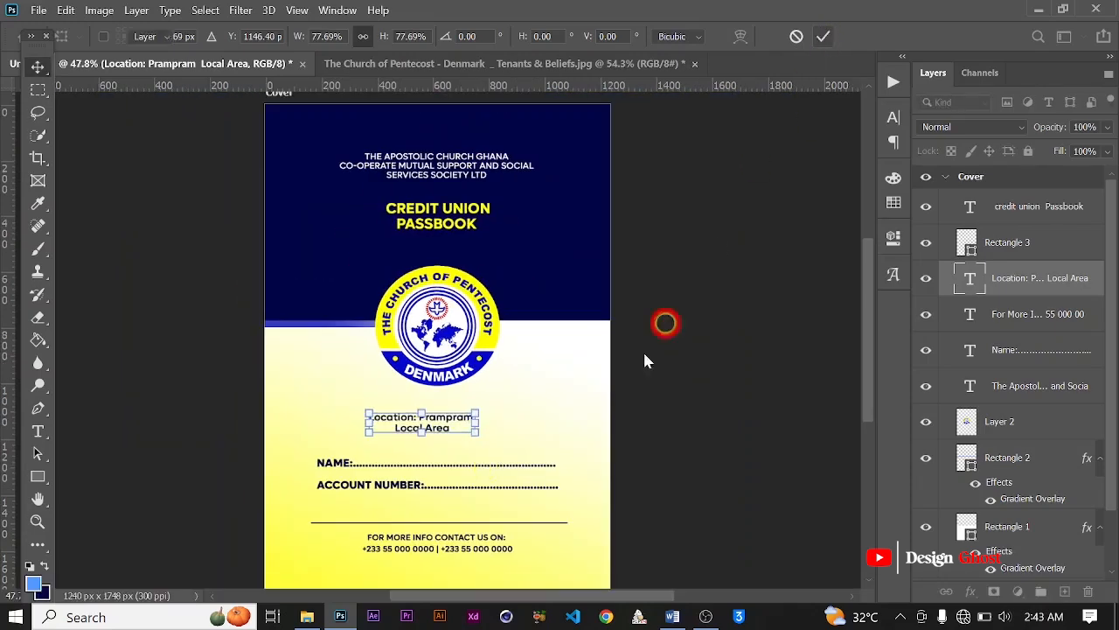
Step: Center the location text horizontally on the cover and clear the selection
key(ctrl+a)
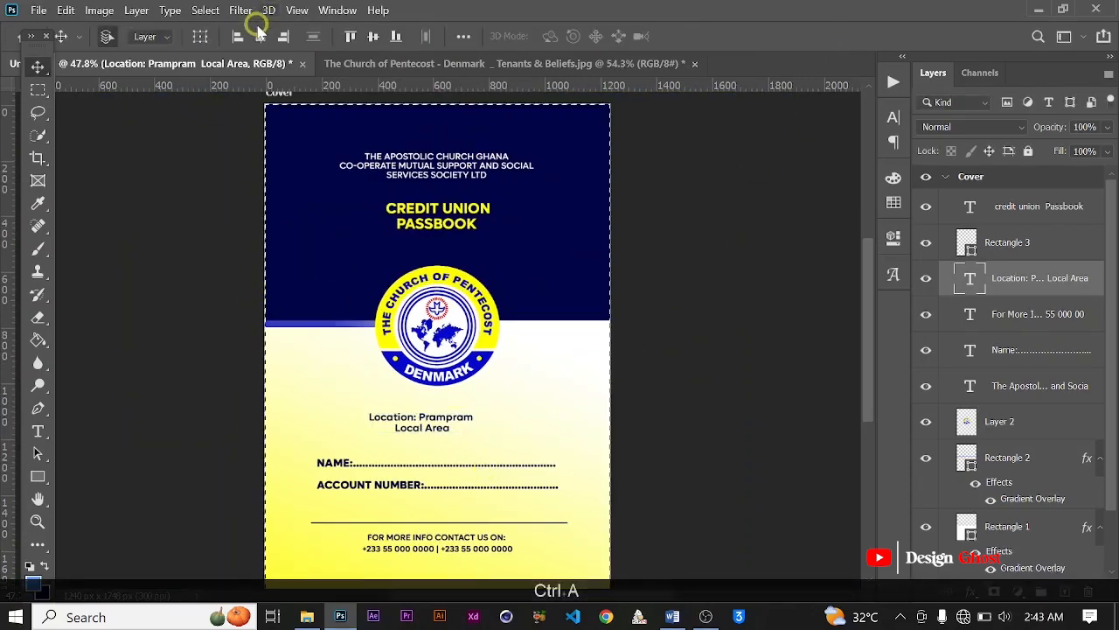
click(261, 38)
key(ctrl+d)
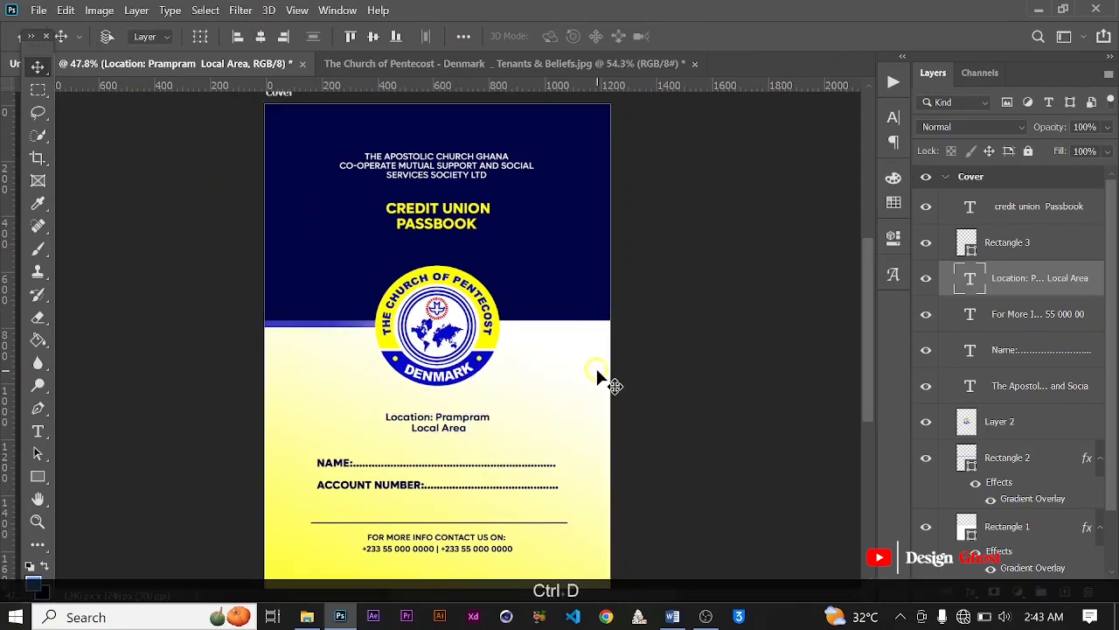
Step: Collapse the Cover artboard's layers and place a duplicate of the artboard to the right of the original
click(946, 177)
scroll(503, 350, down, 1)
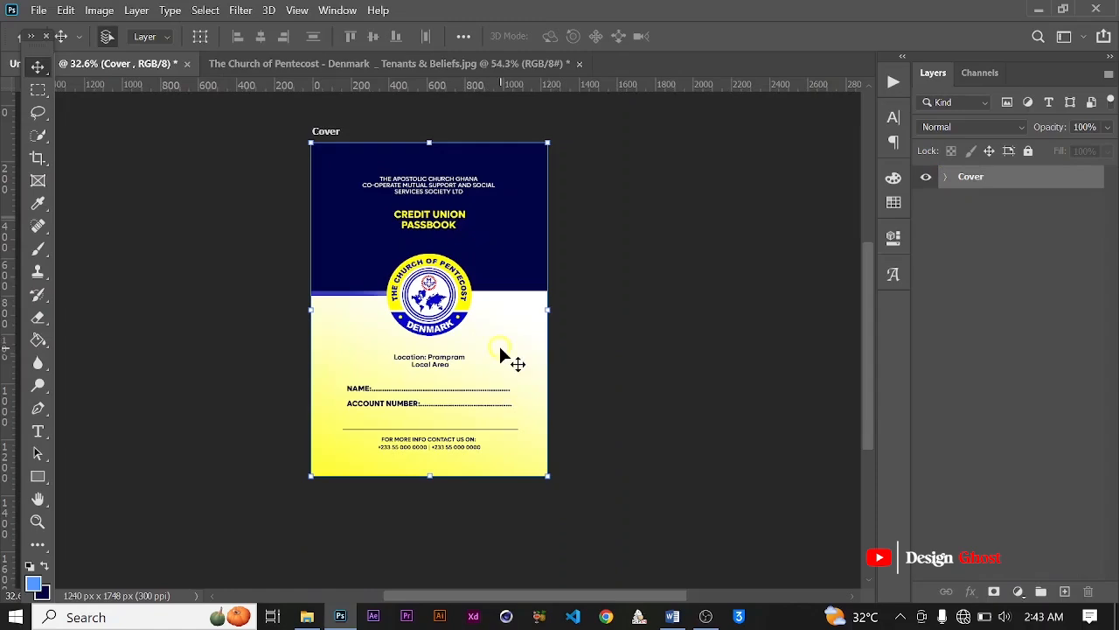
key(Return)
key(ctrl+0)
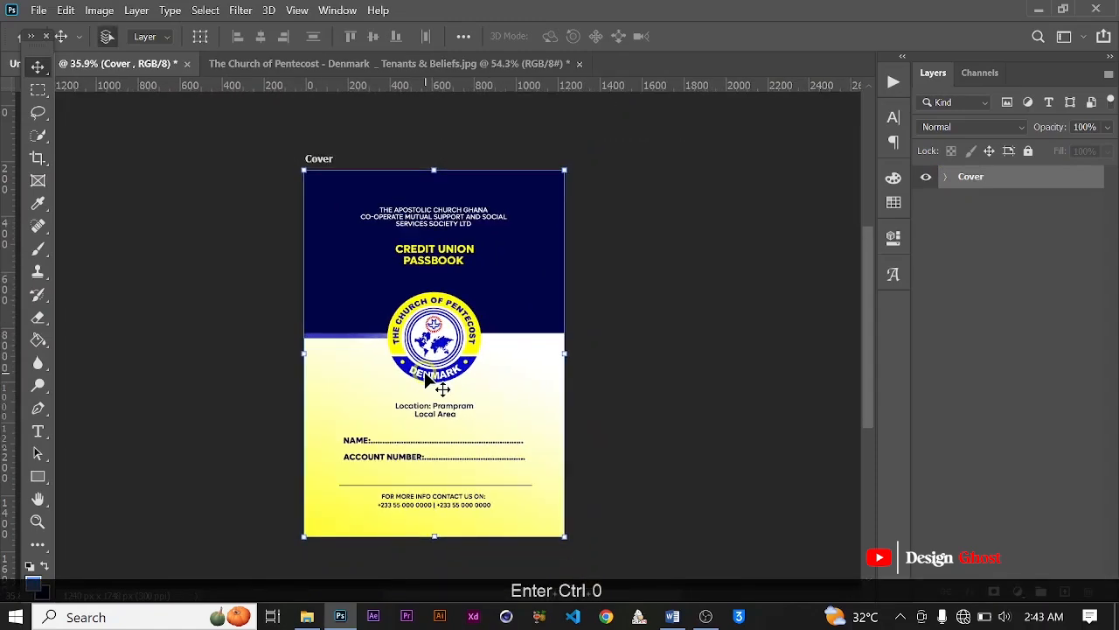
scroll(402, 350, down, 1)
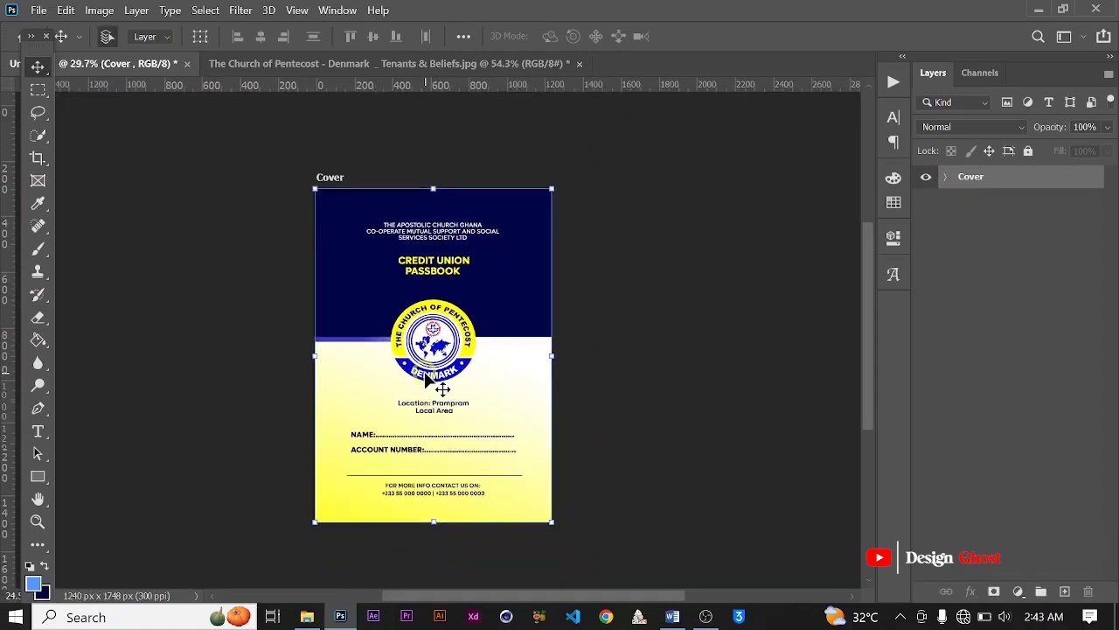
scroll(376, 325, down, 1)
scroll(376, 326, up, 2)
scroll(380, 325, down, 1)
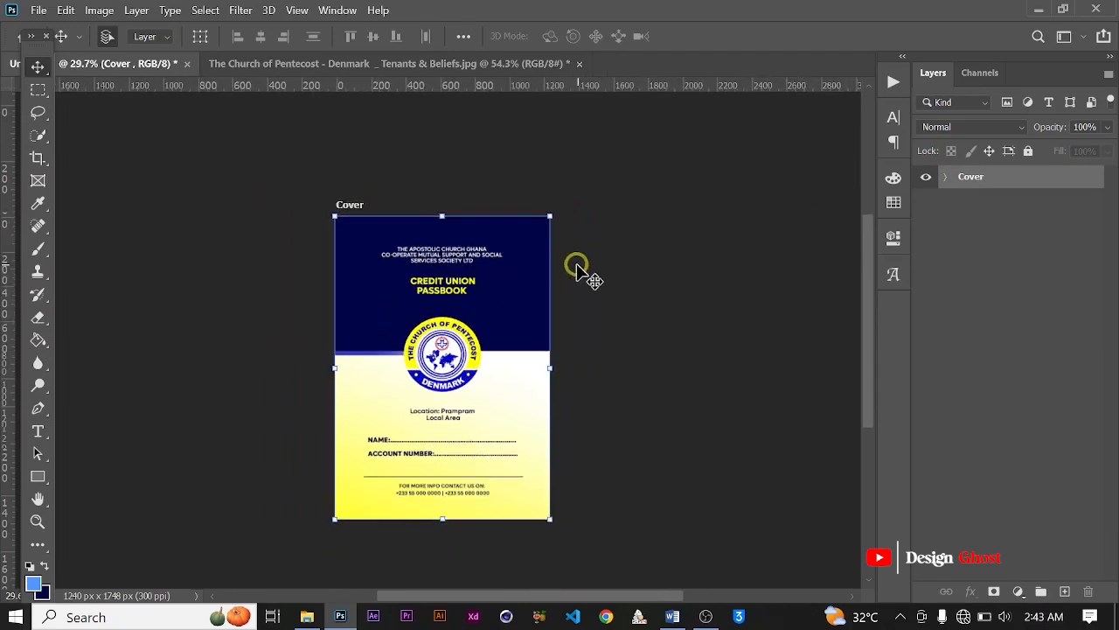
key(alt)
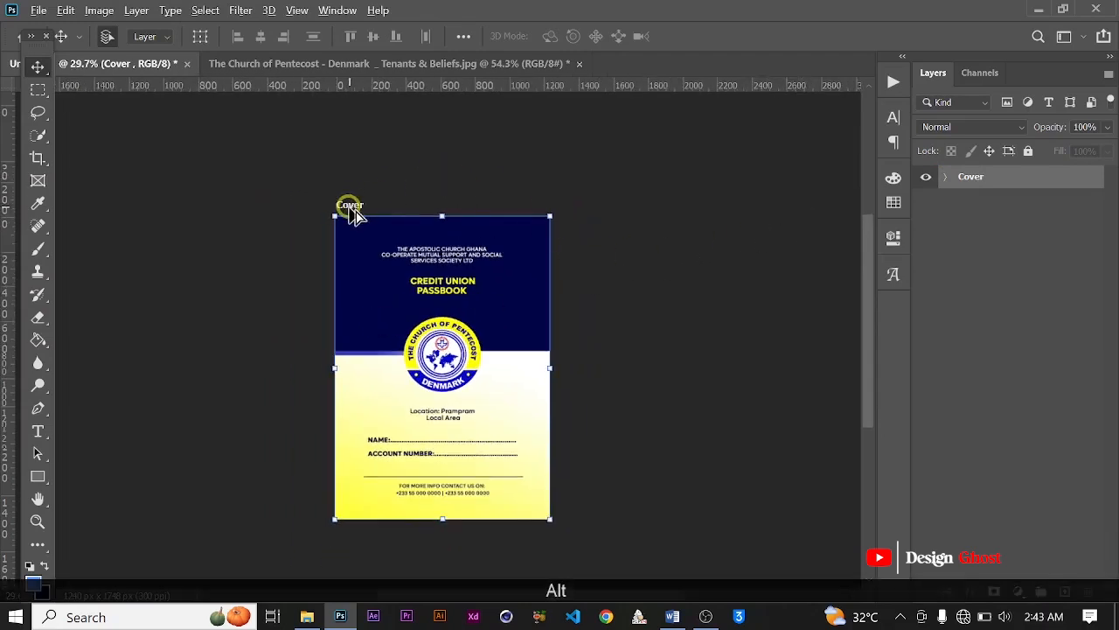
drag(425, 210, 584, 210)
Step: Rename the duplicated artboard to "Page 1"
double_click(993, 177)
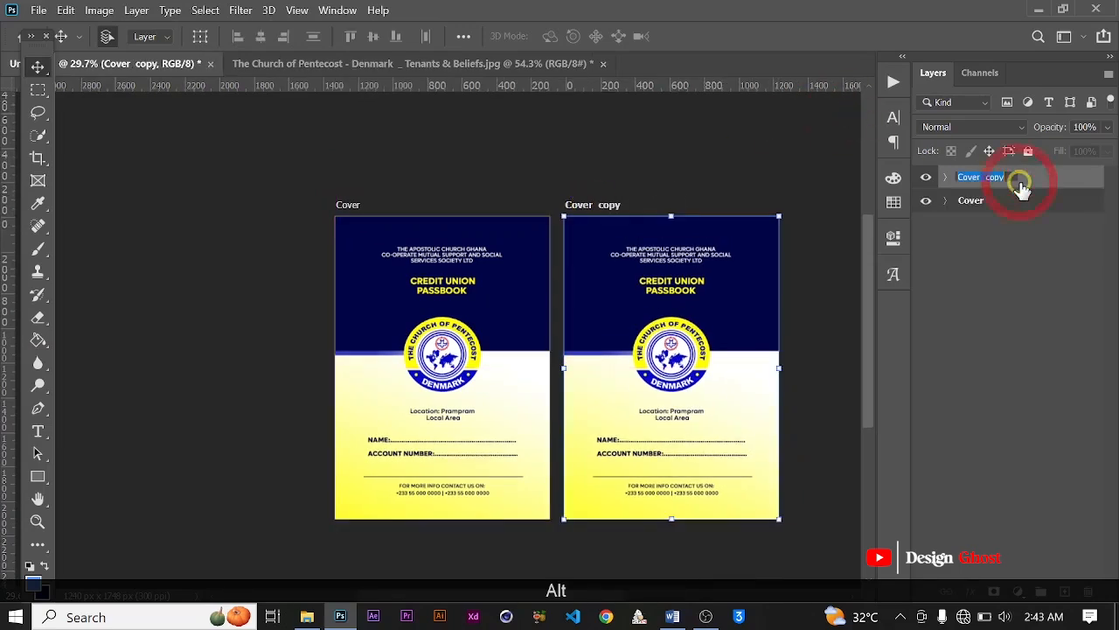
text(P)
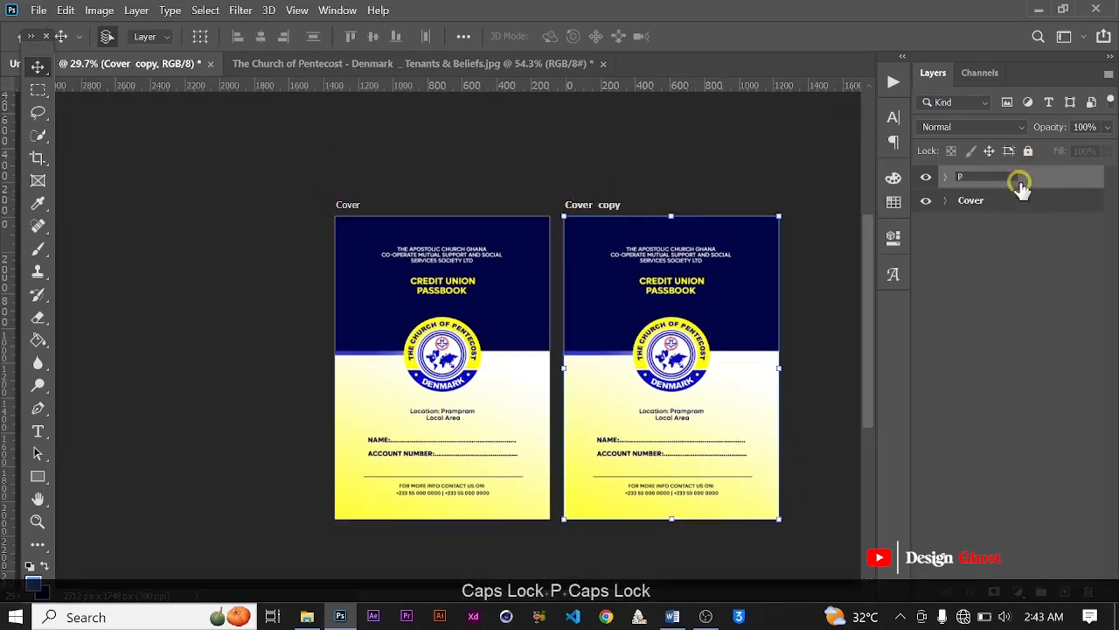
text(age 1)
key(Return)
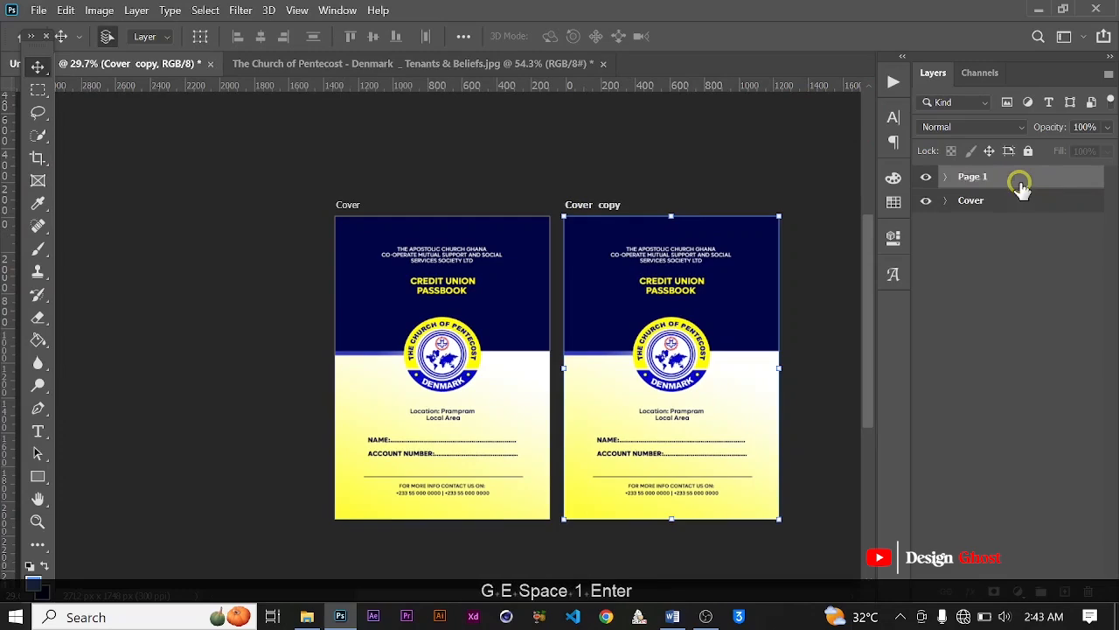
Step: Delete the church logo and the dark blue background from the Page 1 artboard
scroll(740, 231, up, 2)
drag(740, 417, 674, 363)
click(585, 324)
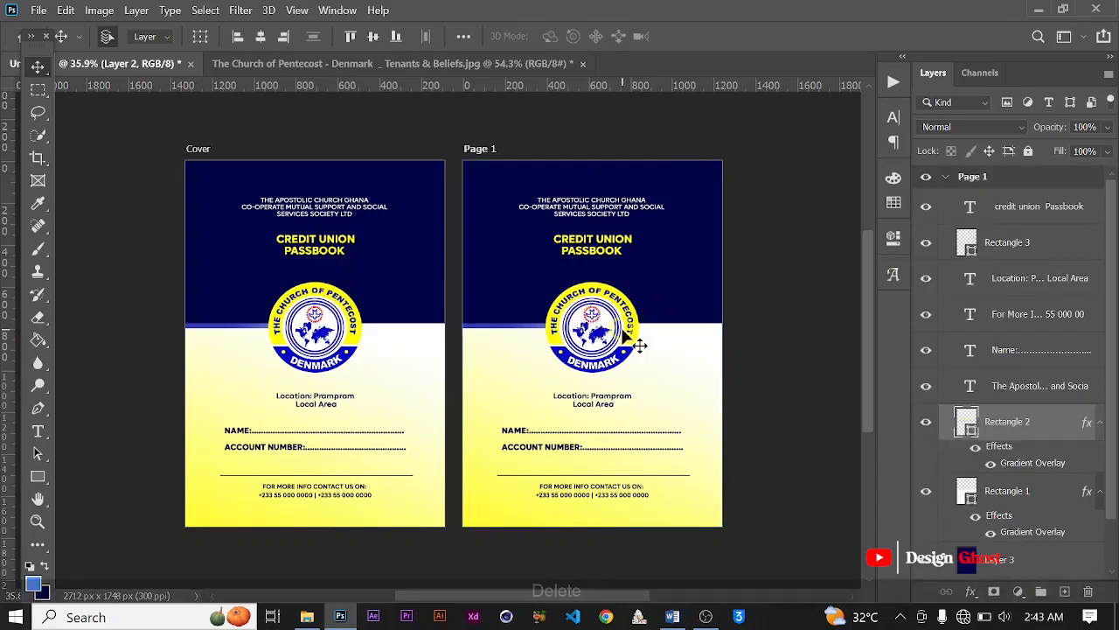
key(Delete)
click(623, 267)
key(Delete)
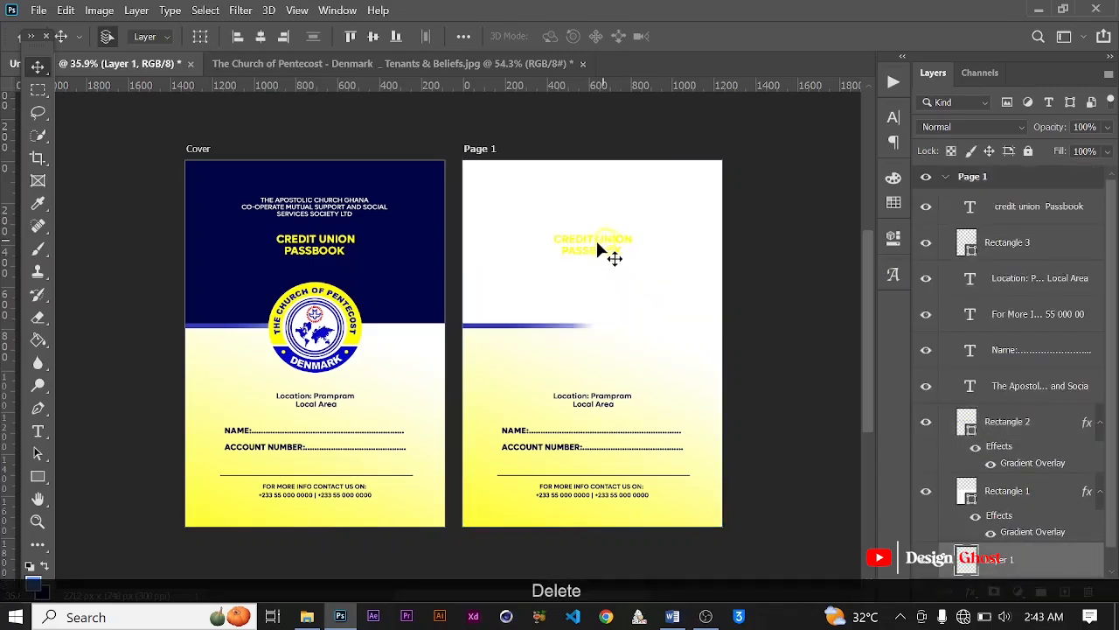
Step: Delete the "Credit Union Passbook" title and the location text from the Page 1 artboard
click(595, 247)
key(Delete)
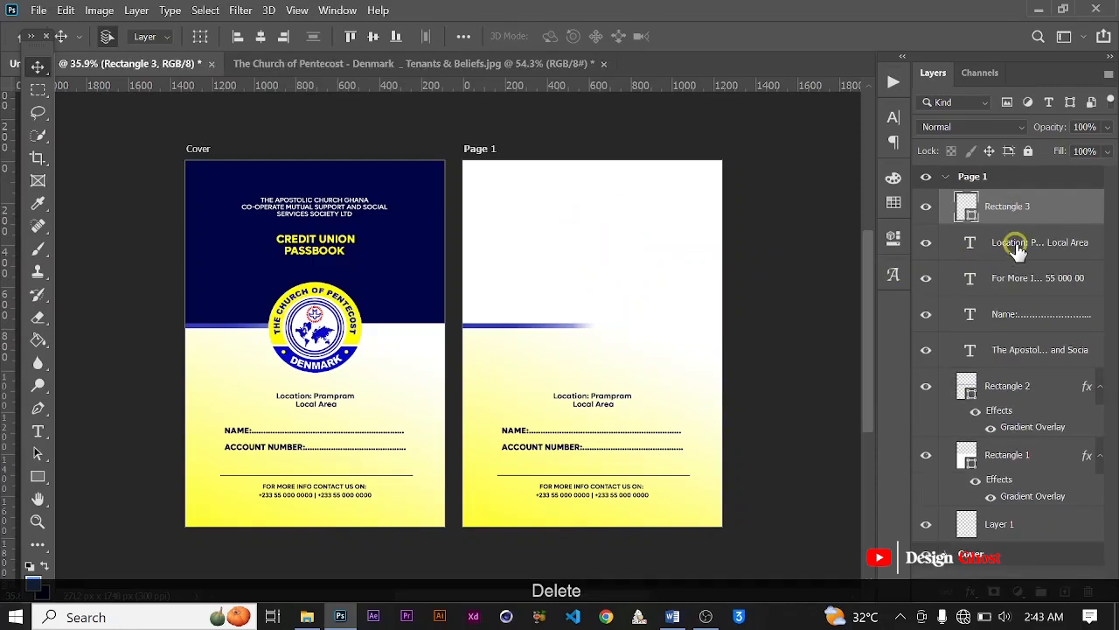
click(1016, 249)
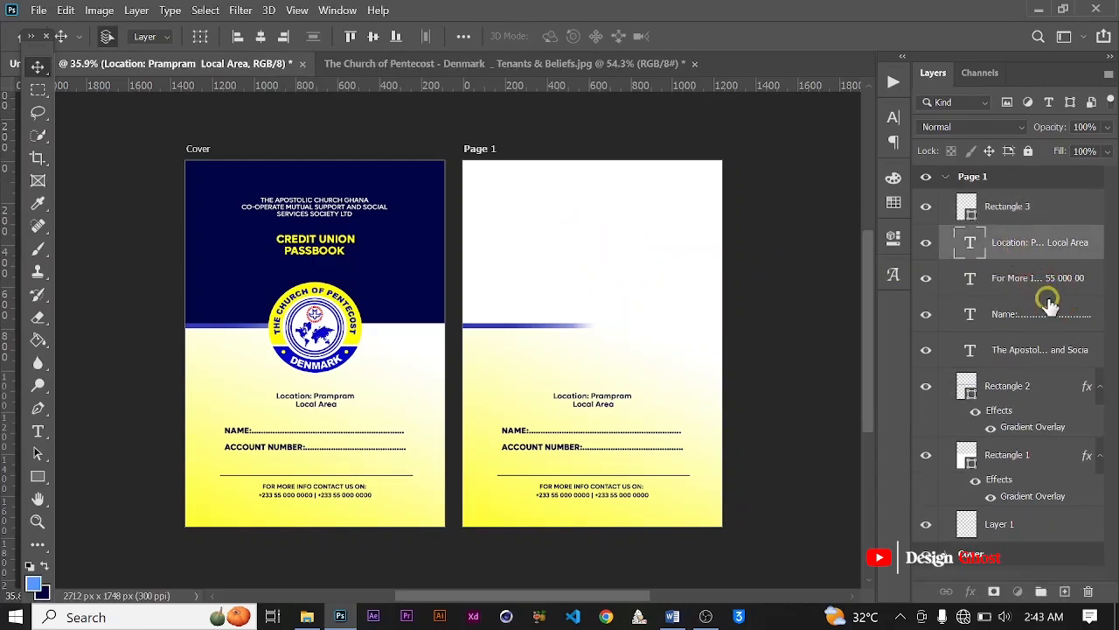
click(1039, 273)
click(1037, 245)
key(Delete)
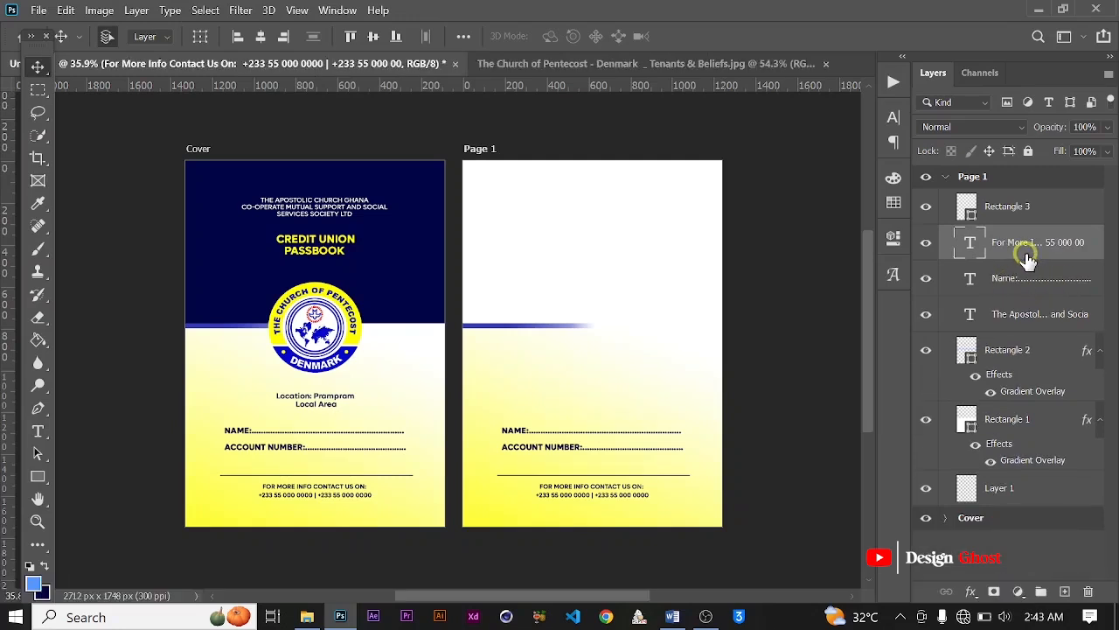
Step: Check the first-page content in the Word passbook document and return to Photoshop
scroll(644, 395, down, 1)
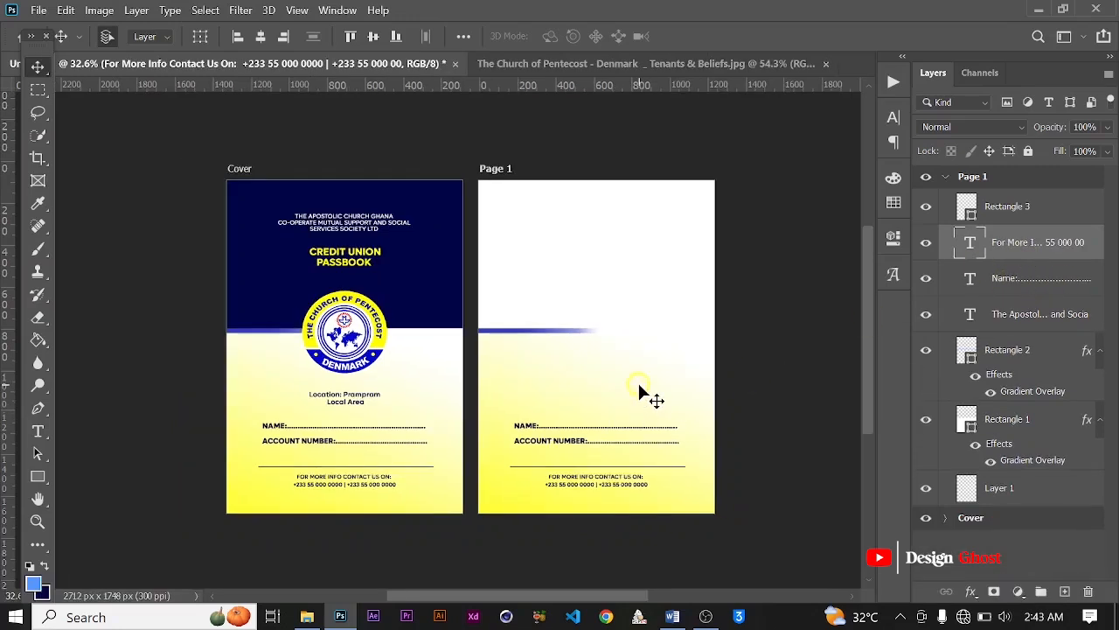
click(672, 617)
scroll(359, 388, down, 2)
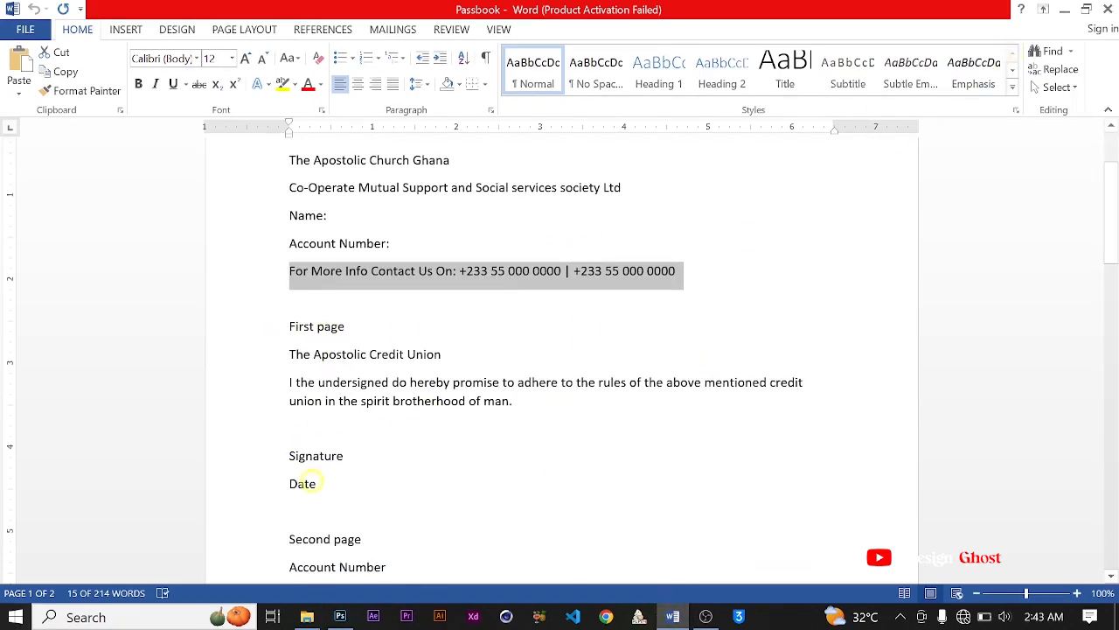
click(1065, 10)
Step: Delete the contact text, the thin divider line and the blue gradient bar from the Page 1 artboard
scroll(592, 490, up, 2)
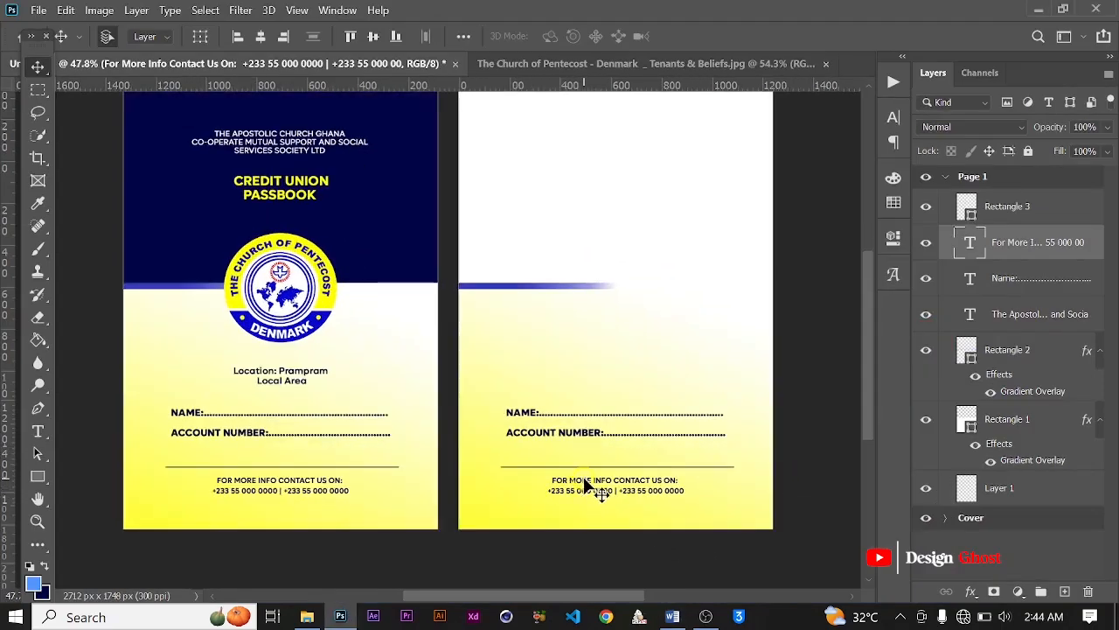
key(Delete)
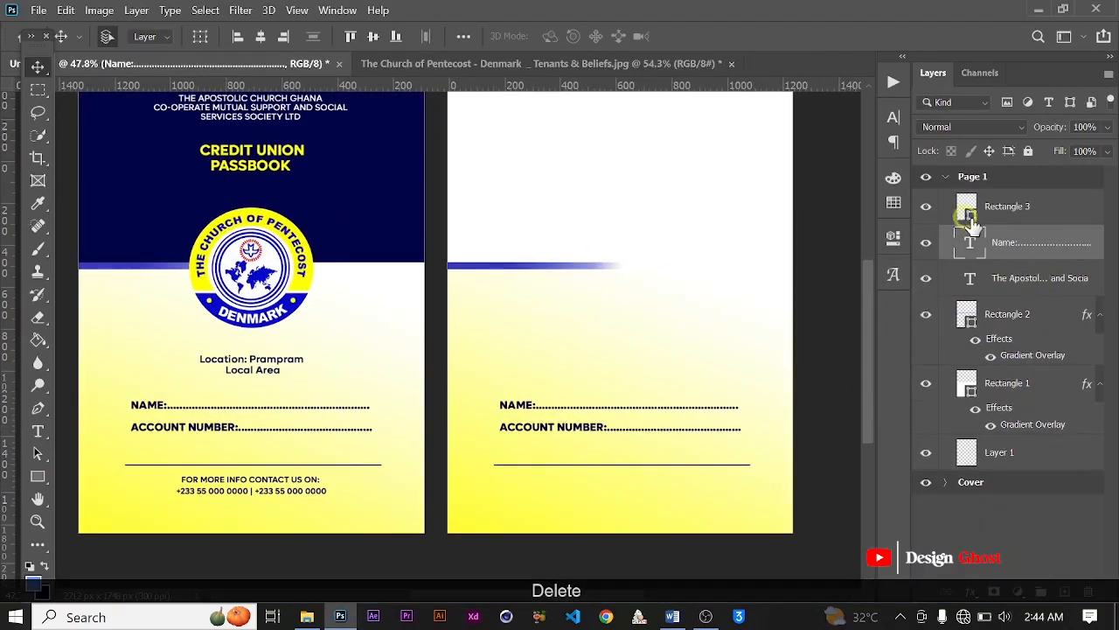
click(971, 220)
key(Delete)
click(608, 295)
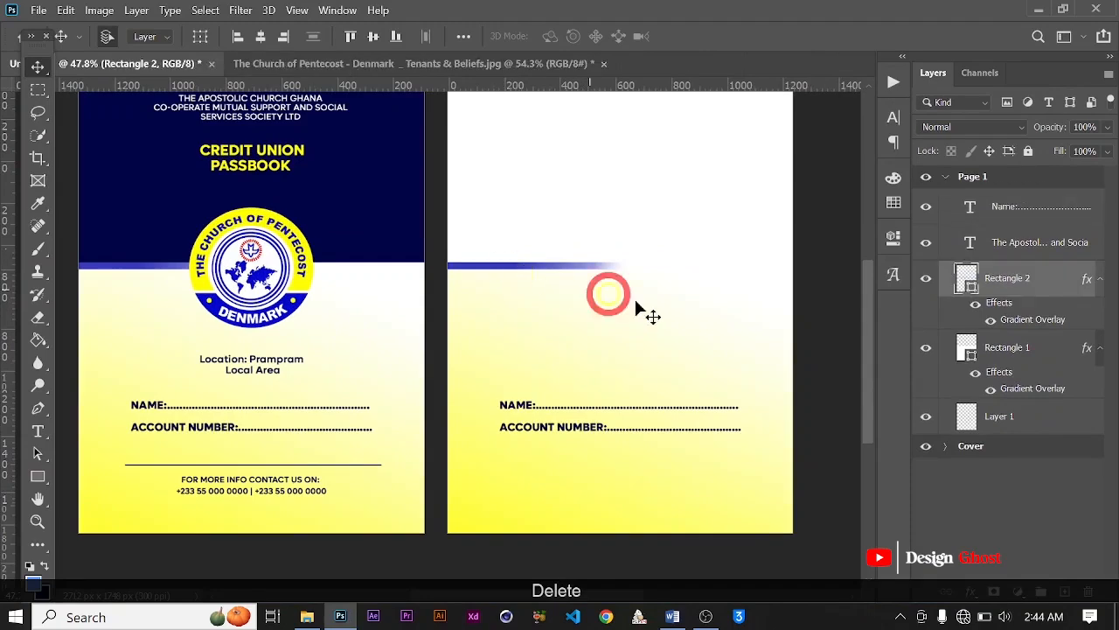
key(Delete)
Step: Soften Page 1's yellow background by moving the midpoint of its Gradient Overlay to 83%
scroll(618, 299, down, 1)
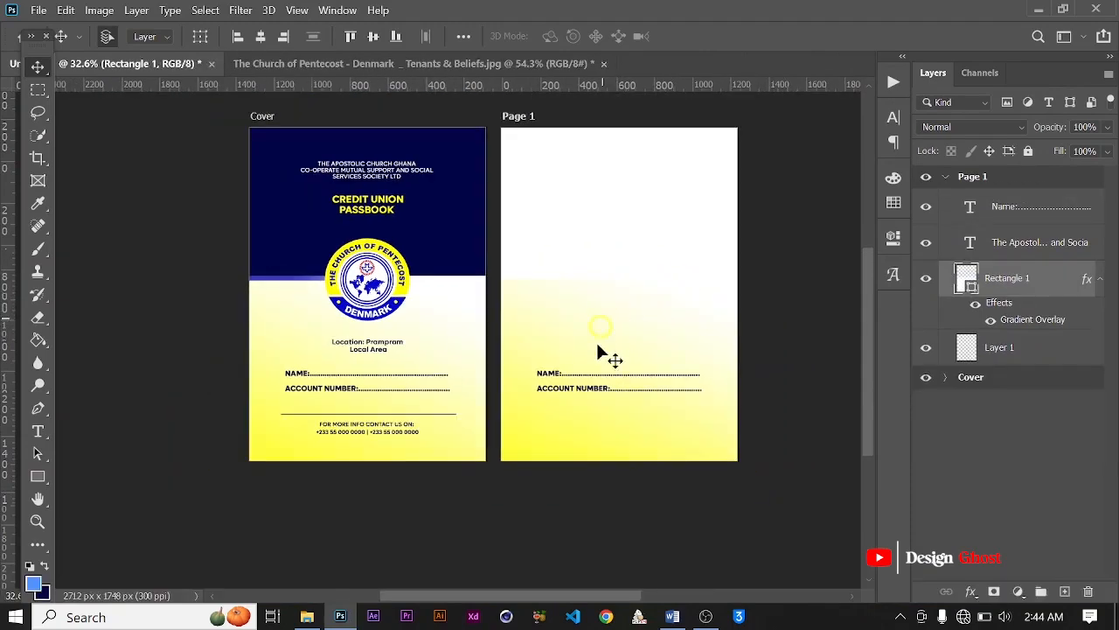
click(973, 591)
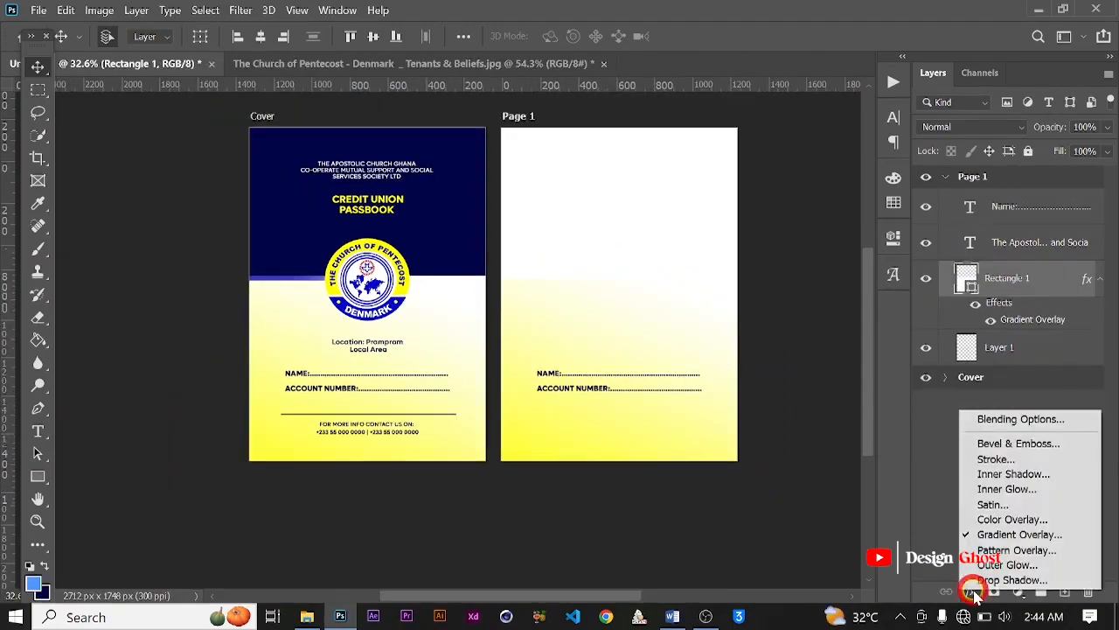
click(1008, 532)
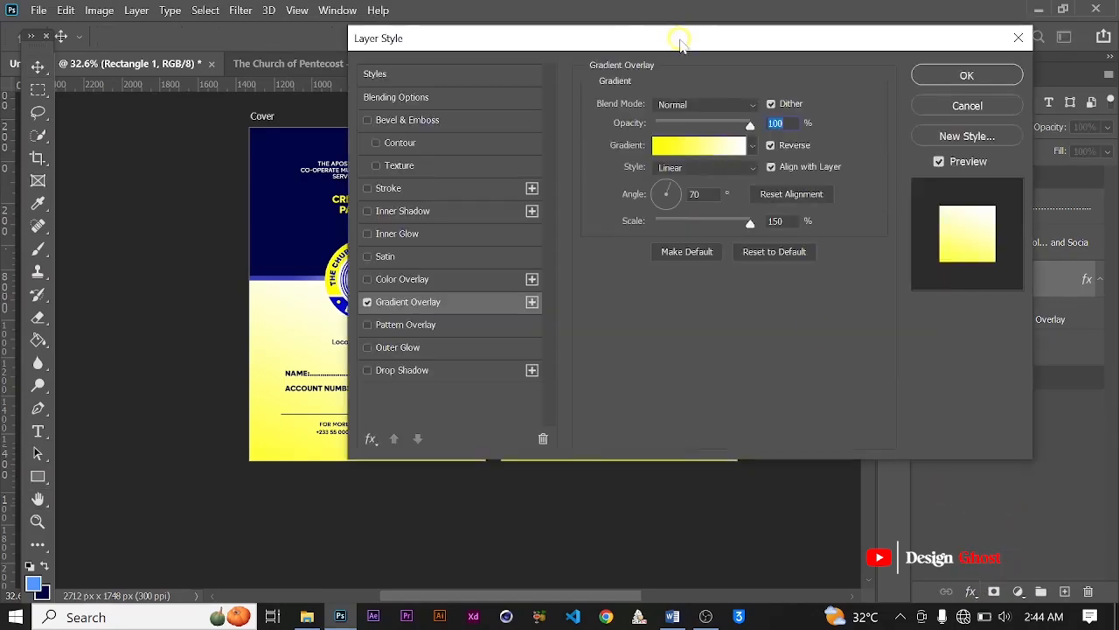
drag(680, 44, 910, 21)
click(906, 129)
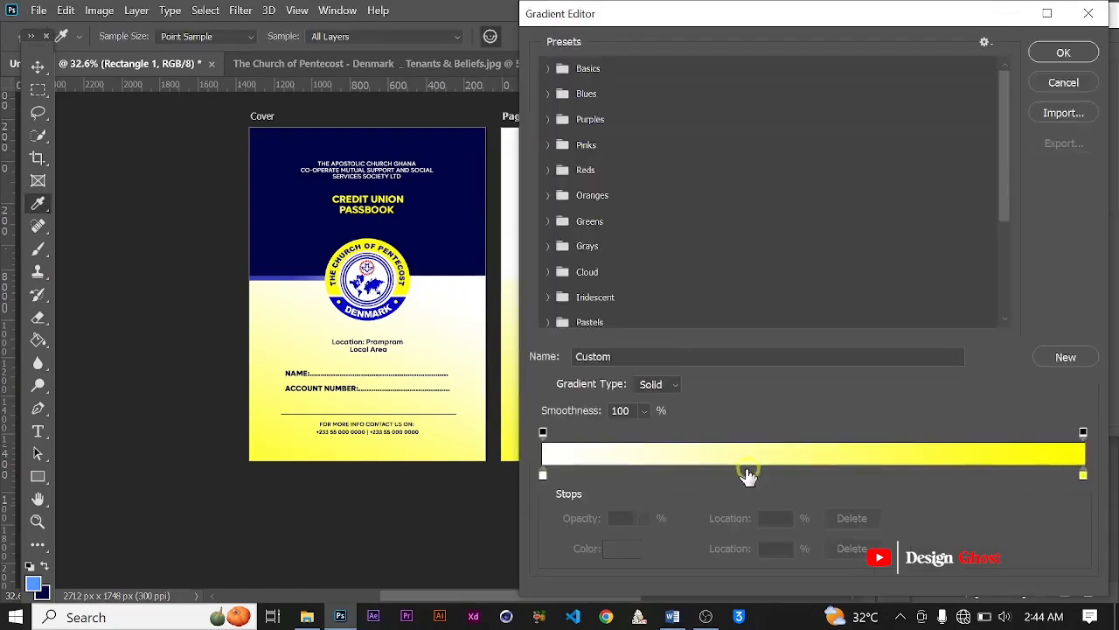
click(543, 476)
drag(813, 473, 930, 470)
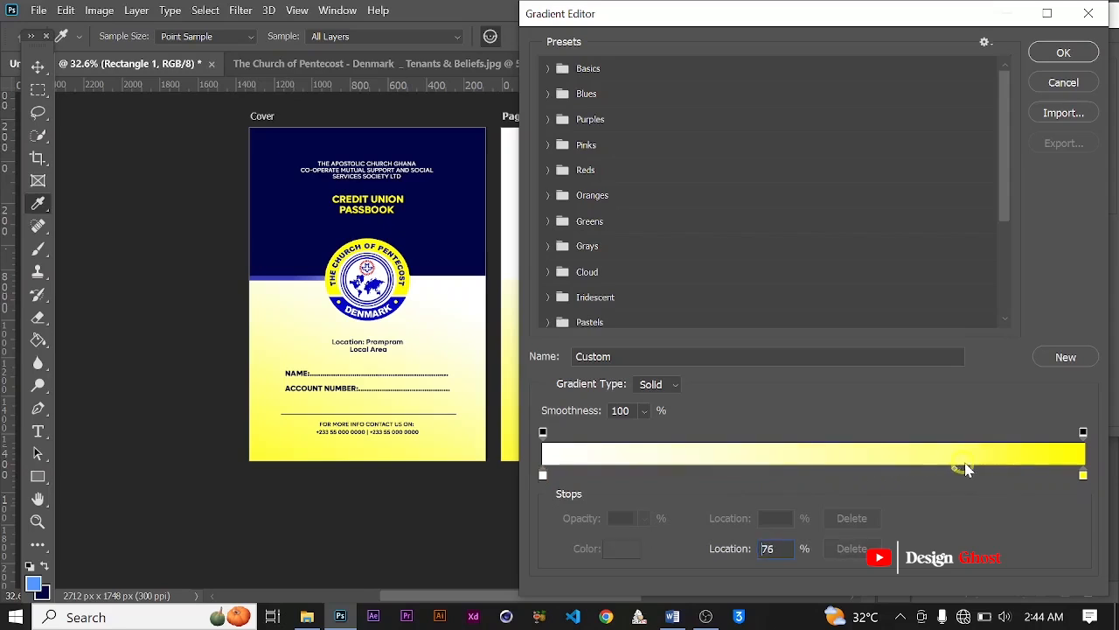
click(1063, 52)
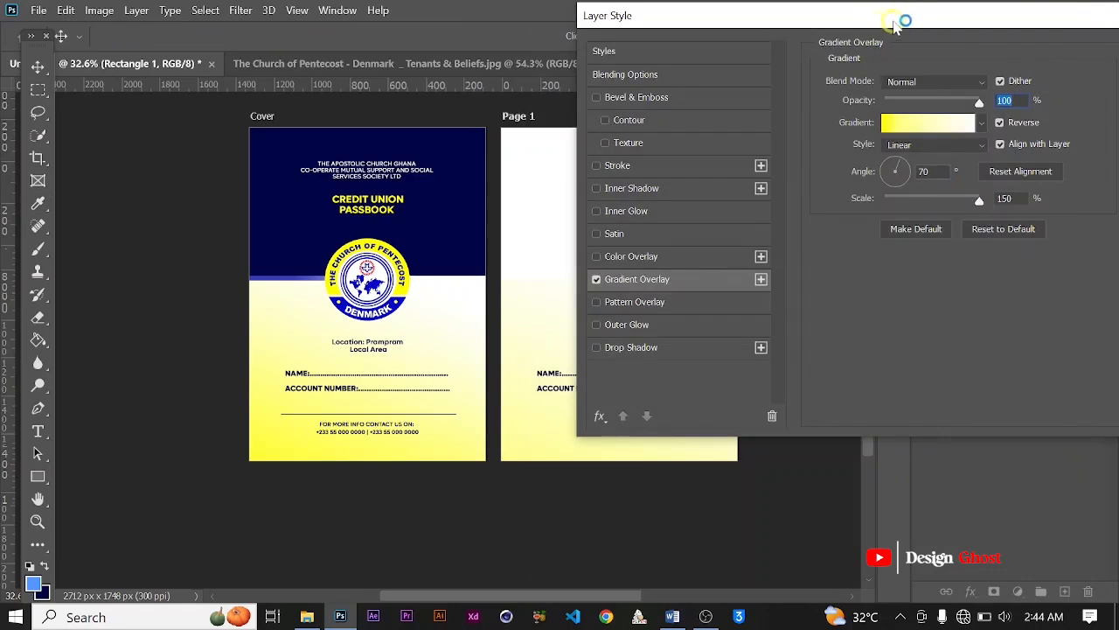
drag(897, 25, 683, 35)
click(999, 47)
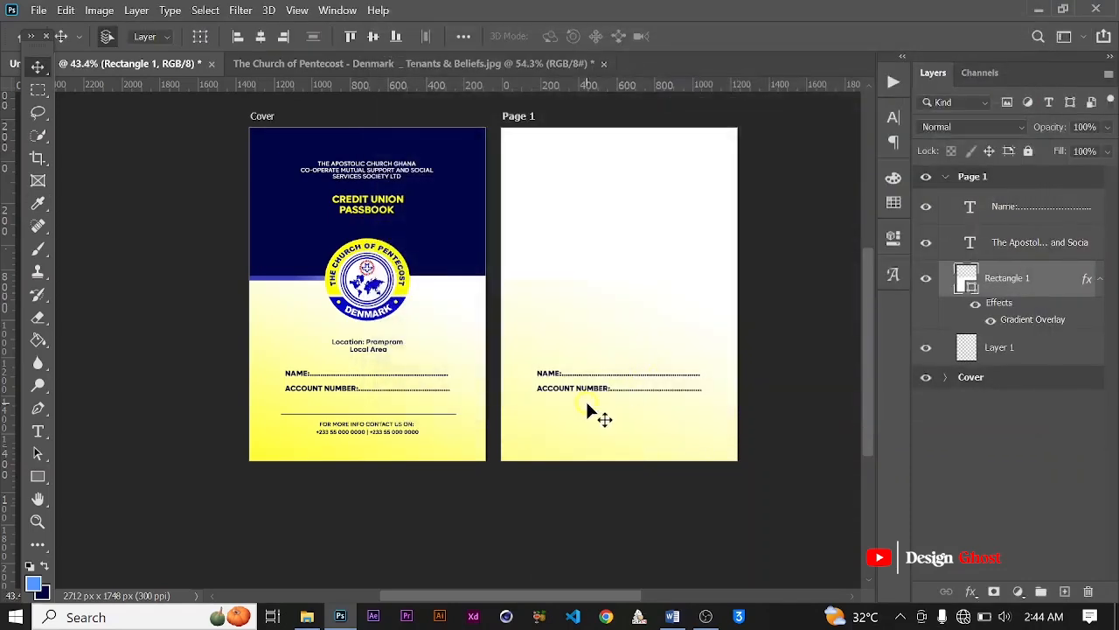
Step: Switch to the Word passbook document and copy the first-page heading "The Apostolic Credit Union"
scroll(591, 394, up, 2)
scroll(620, 388, down, 4)
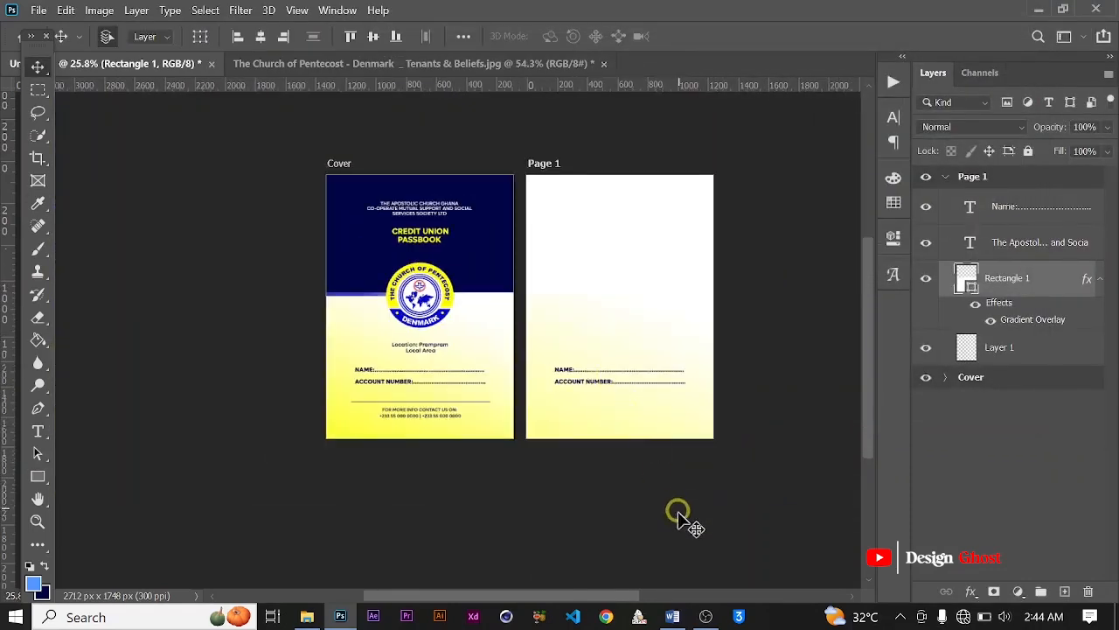
click(669, 617)
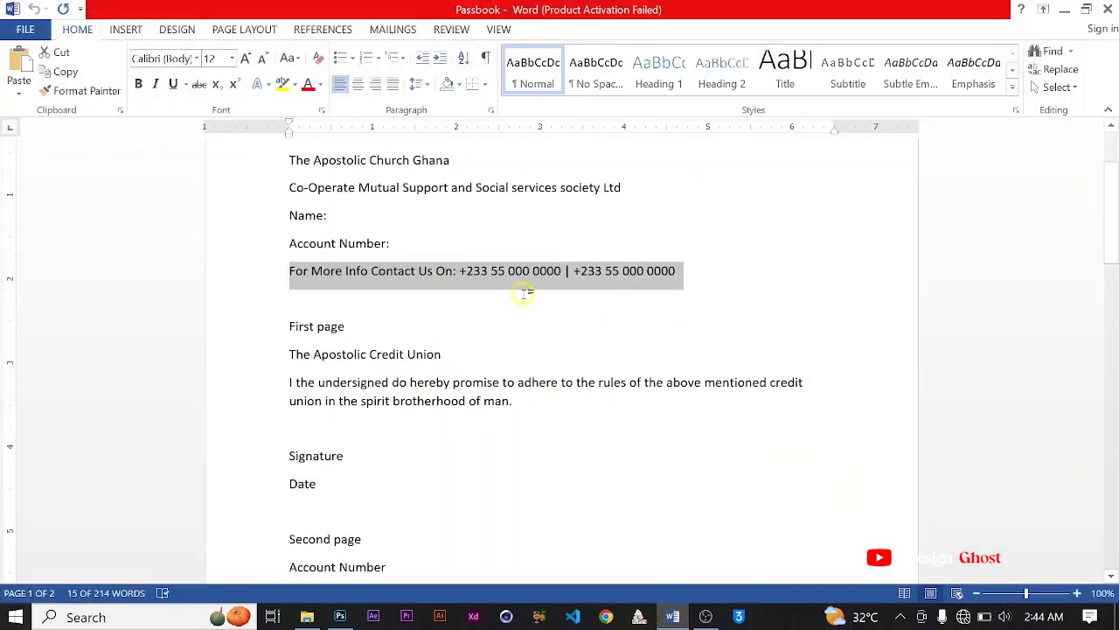
scroll(557, 264, down, 1)
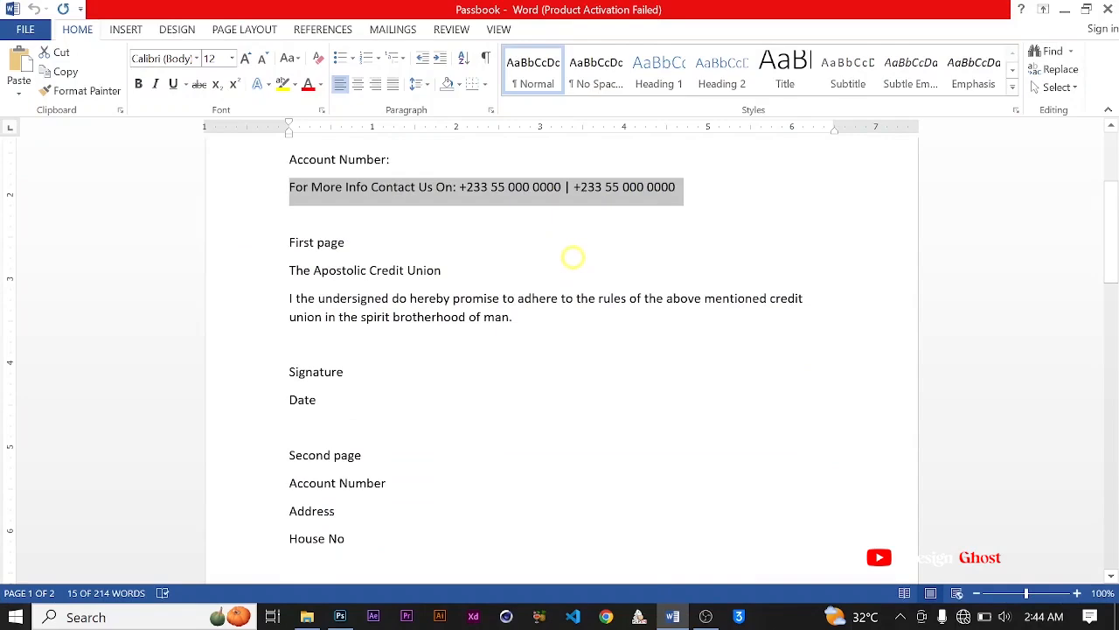
scroll(503, 274, down, 1)
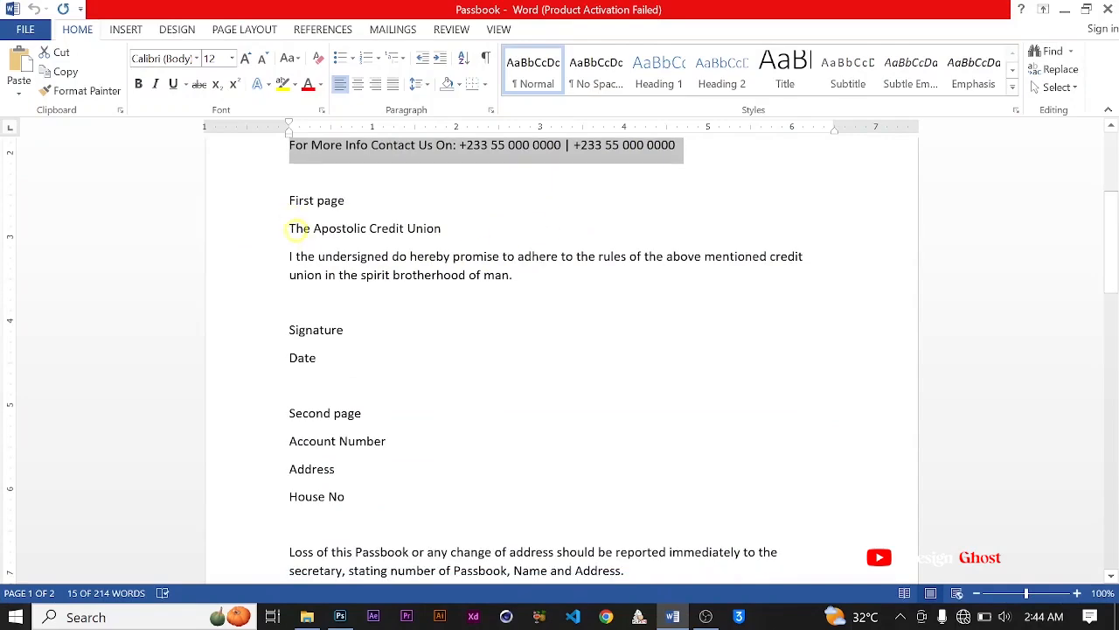
drag(289, 228, 446, 222)
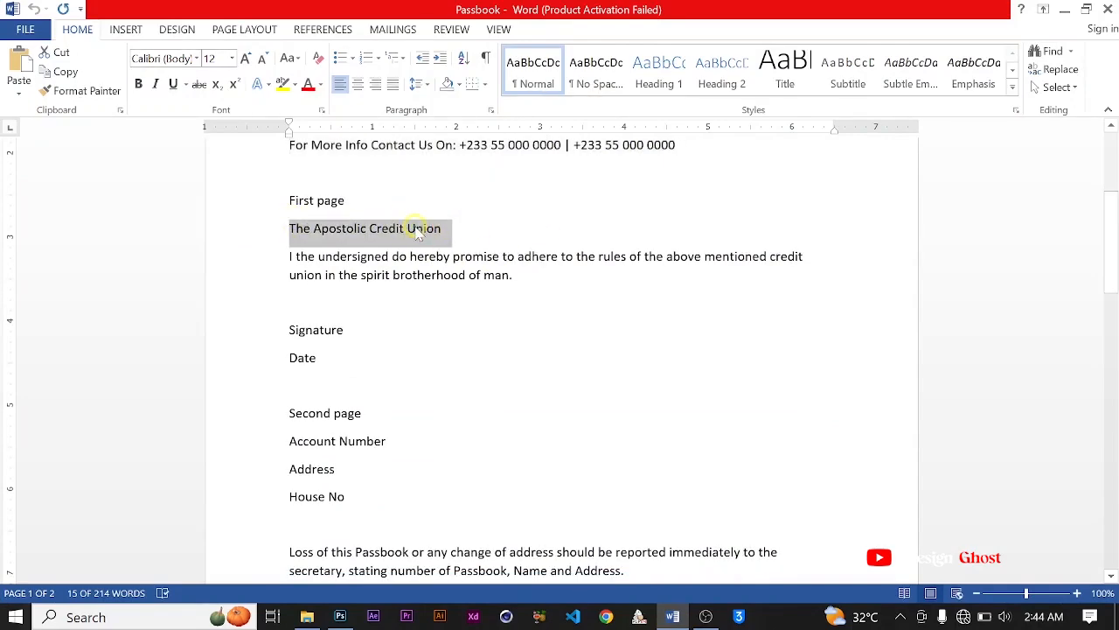
right_click(418, 232)
click(450, 256)
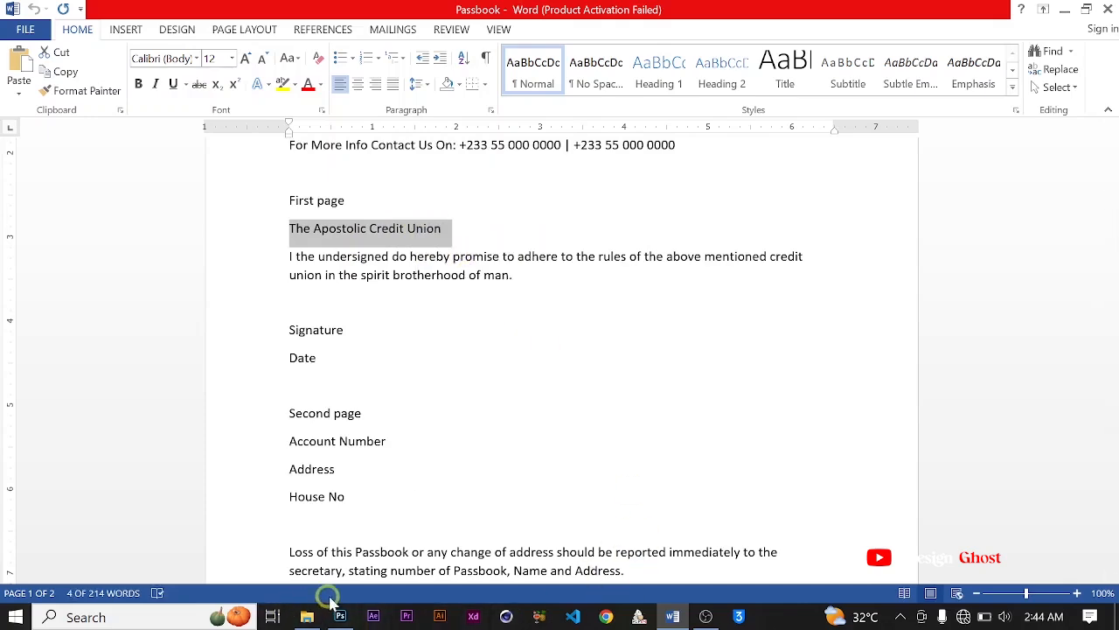
Step: Switch back to Photoshop and place a centered copy of the cover's white organisation heading near the top of Page 1
click(340, 619)
scroll(512, 245, up, 4)
key(space)
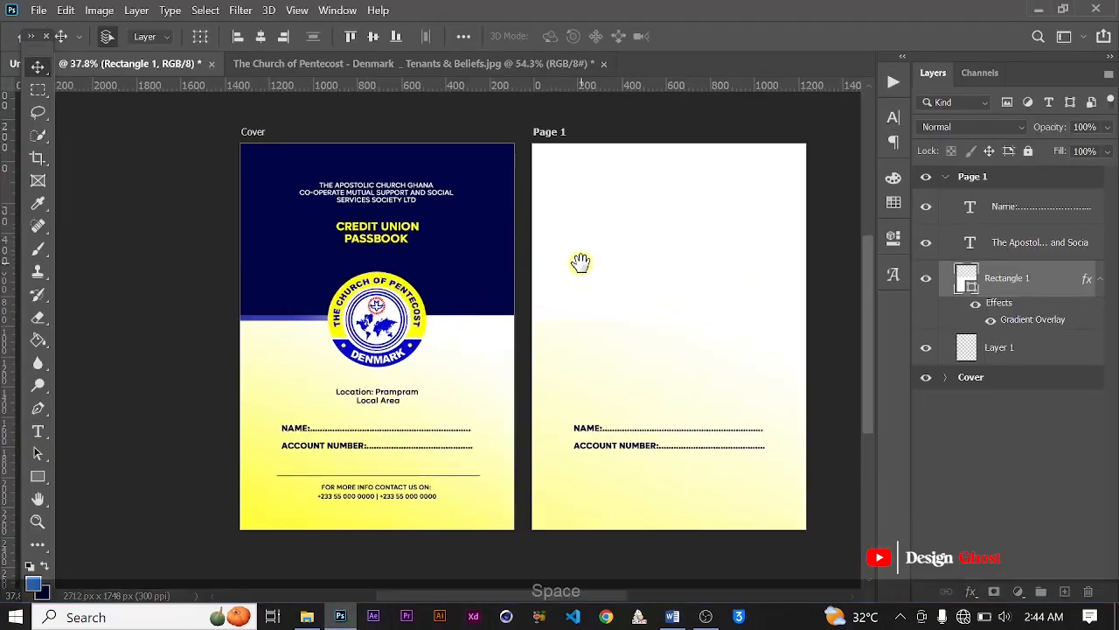
drag(581, 262, 433, 235)
scroll(504, 308, up, 2)
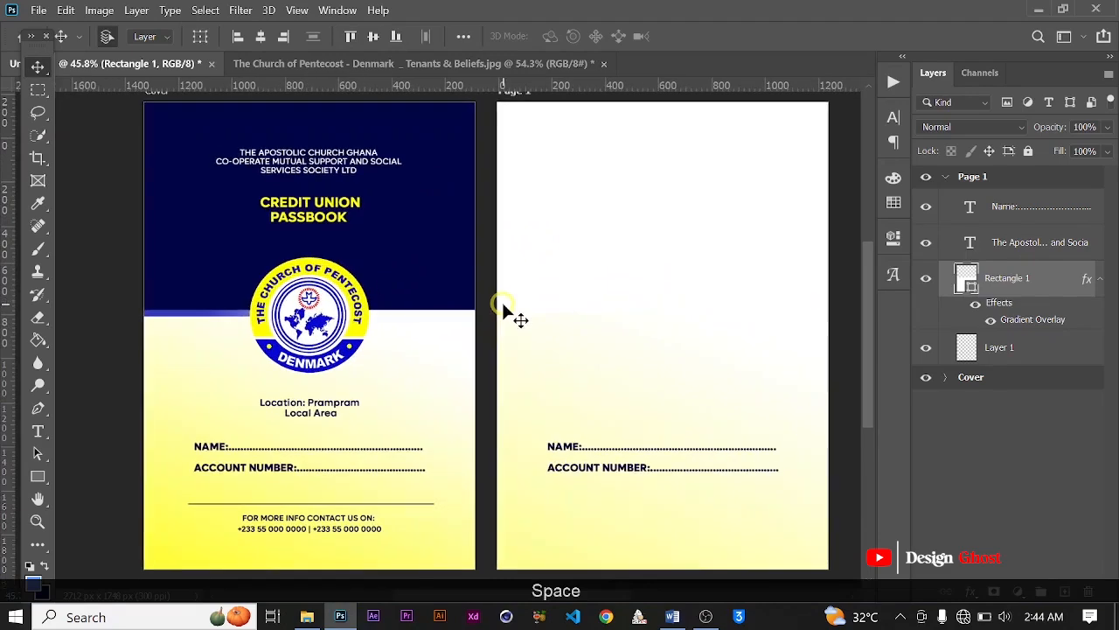
click(348, 166)
alt+drag(348, 166, 700, 149)
key(ctrl+a)
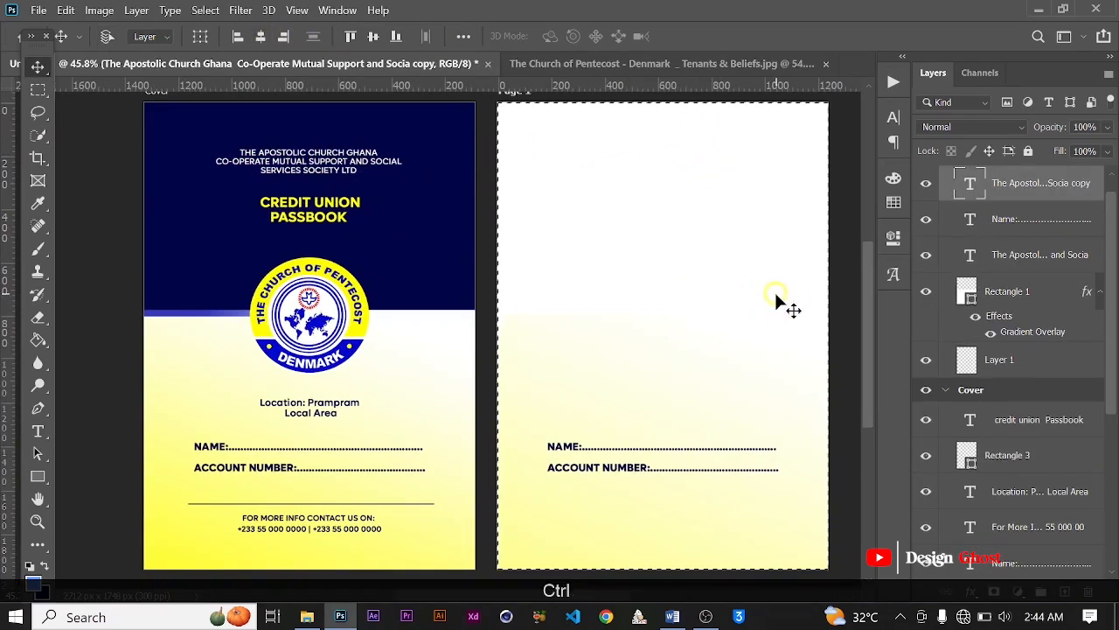
key(ctrl+d)
Step: Recolor the copied heading on Page 1 to dark blue 010445, sampled from the cover background
scroll(673, 370, down, 2)
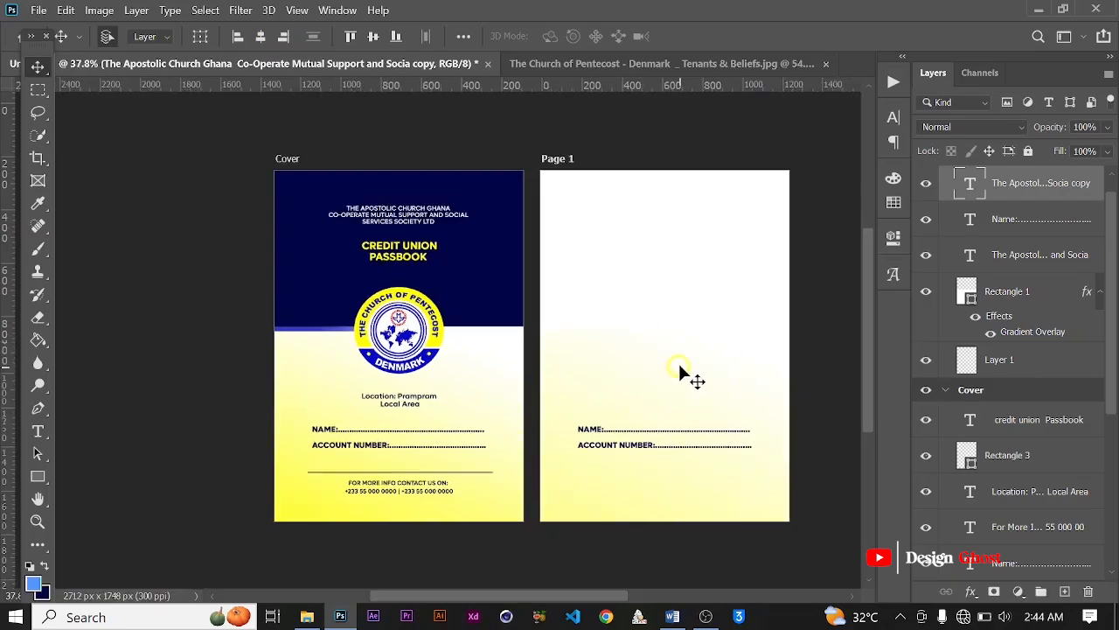
click(889, 127)
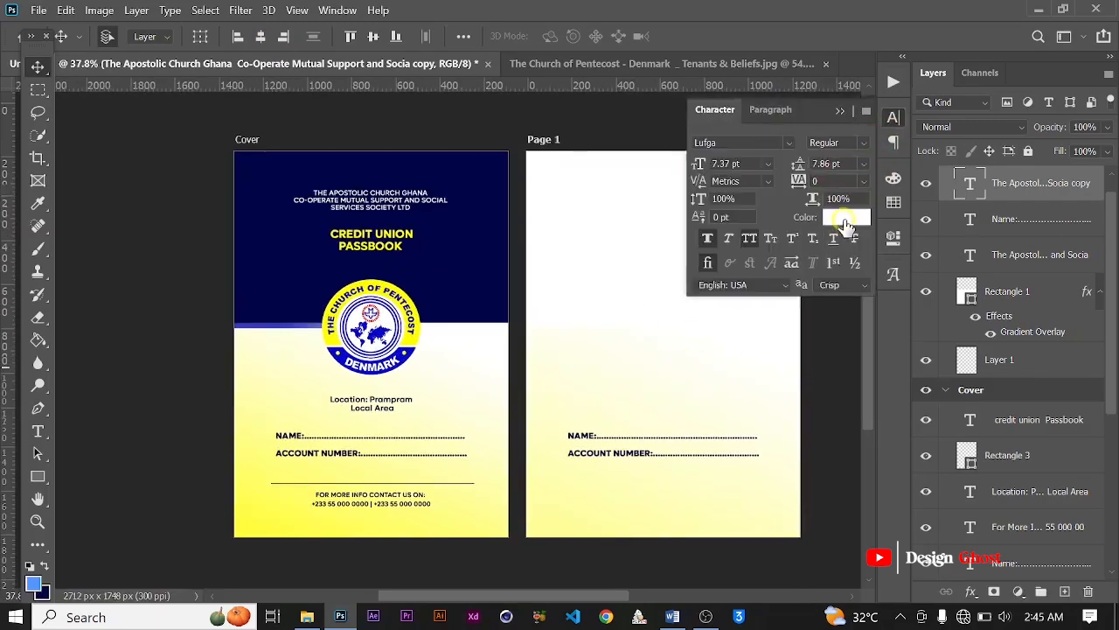
click(845, 226)
click(446, 260)
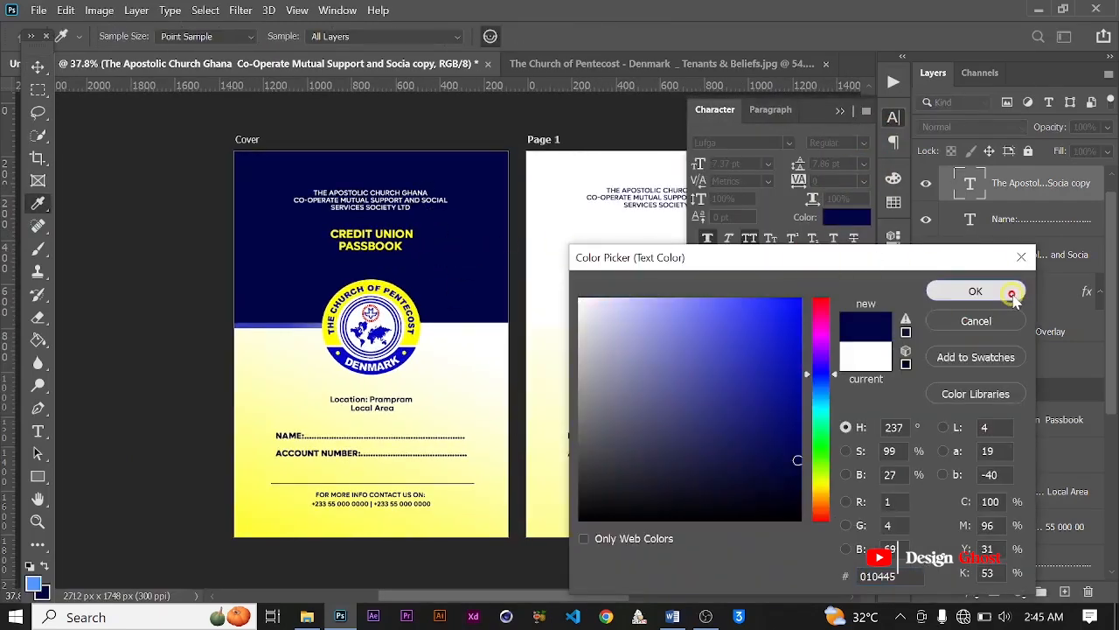
click(1012, 296)
click(839, 111)
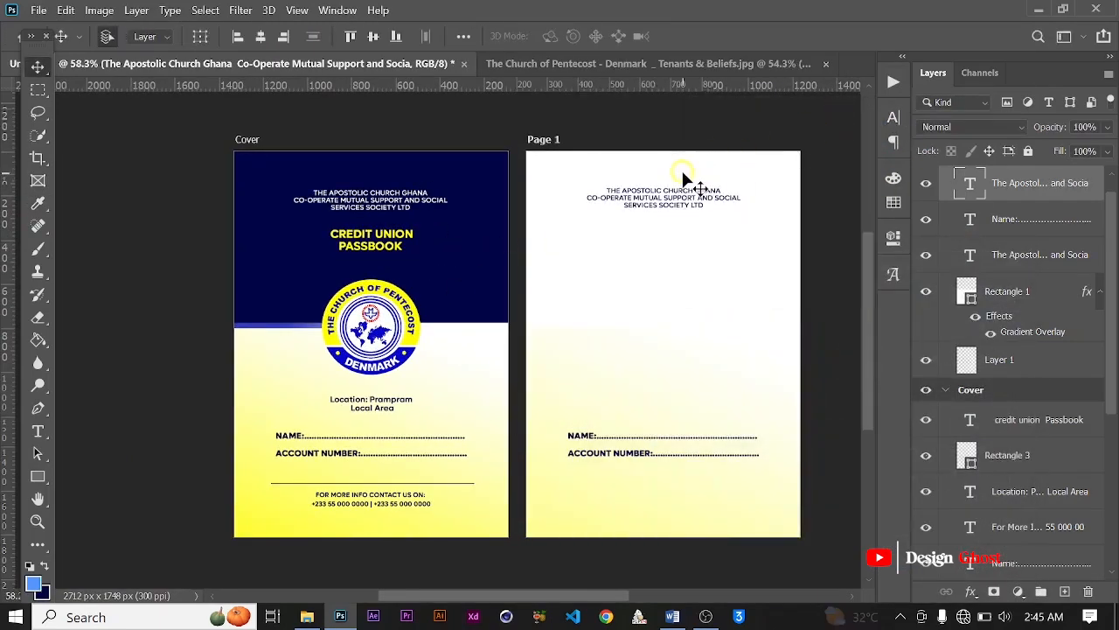
Step: Replace the copied heading's wording on Page 1 with the copied text "The Apostolic Credit Union"
scroll(684, 179, up, 1)
key(t)
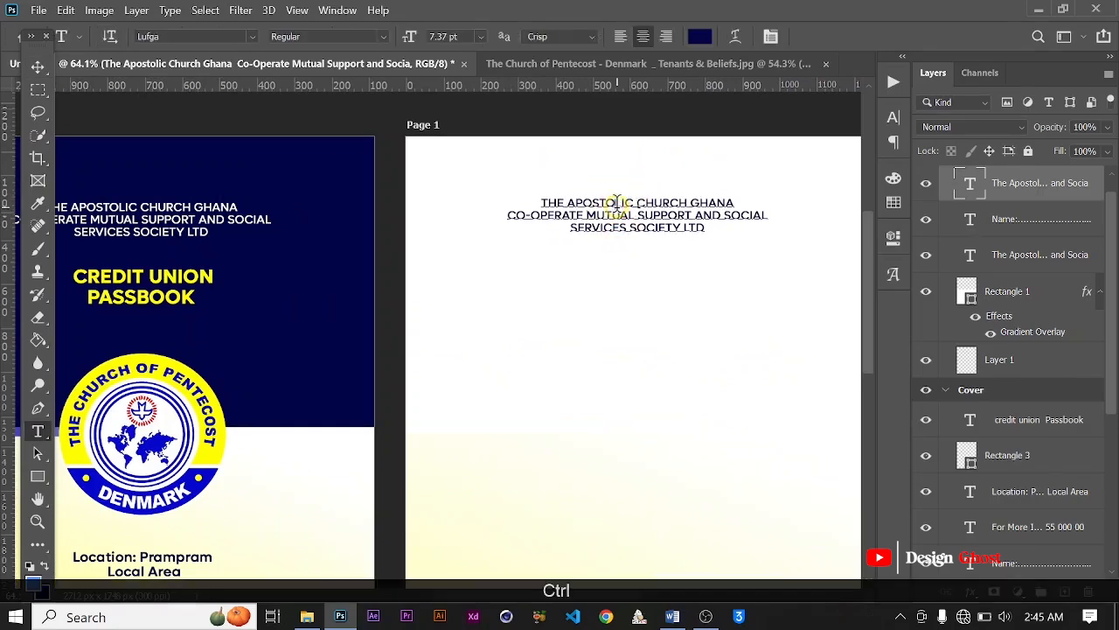
click(616, 203)
key(ctrl+a)
key(ctrl+v)
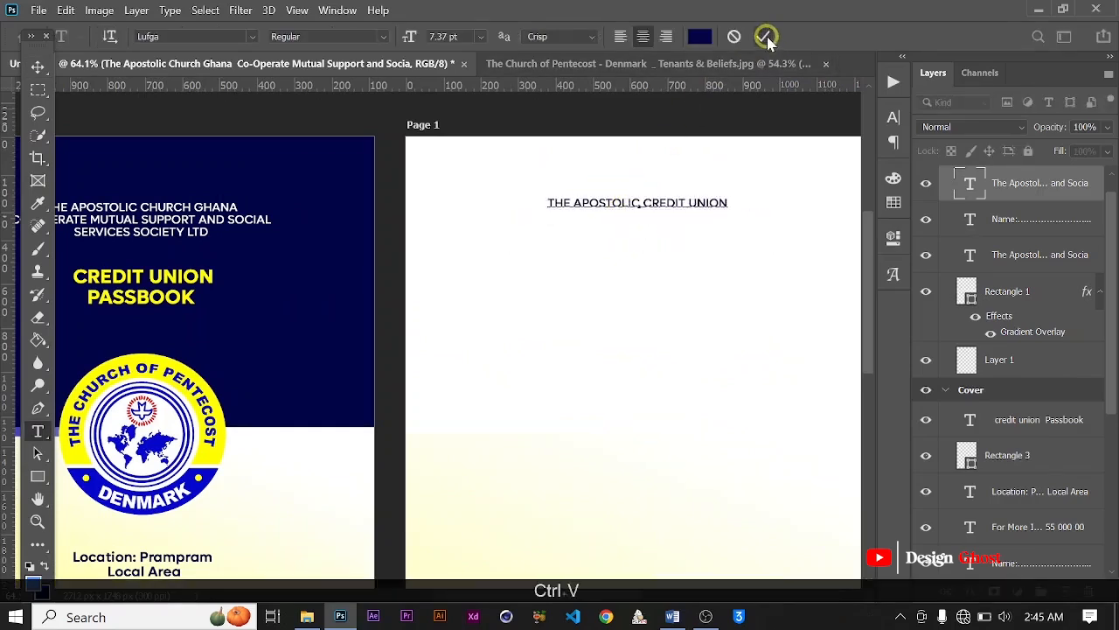
click(767, 39)
Step: Set the Page 1 heading's font style to Bold
click(892, 117)
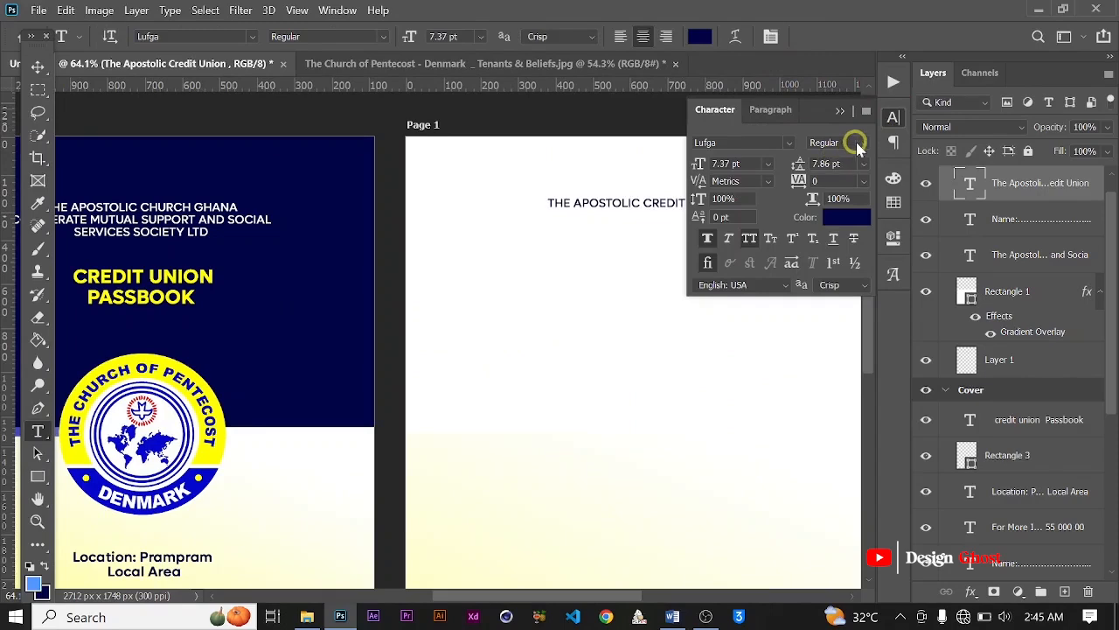
click(856, 144)
click(833, 322)
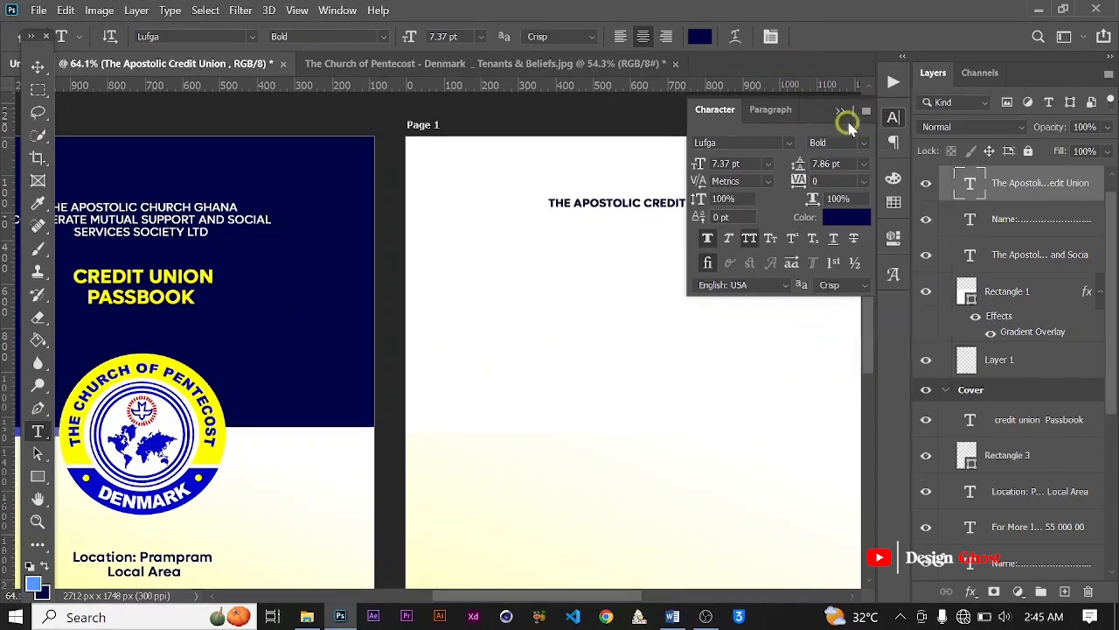
click(842, 116)
Step: Scale the Page 1 heading "The Apostolic Credit Union" up proportionally to about 127%
key(ctrl+0)
key(v)
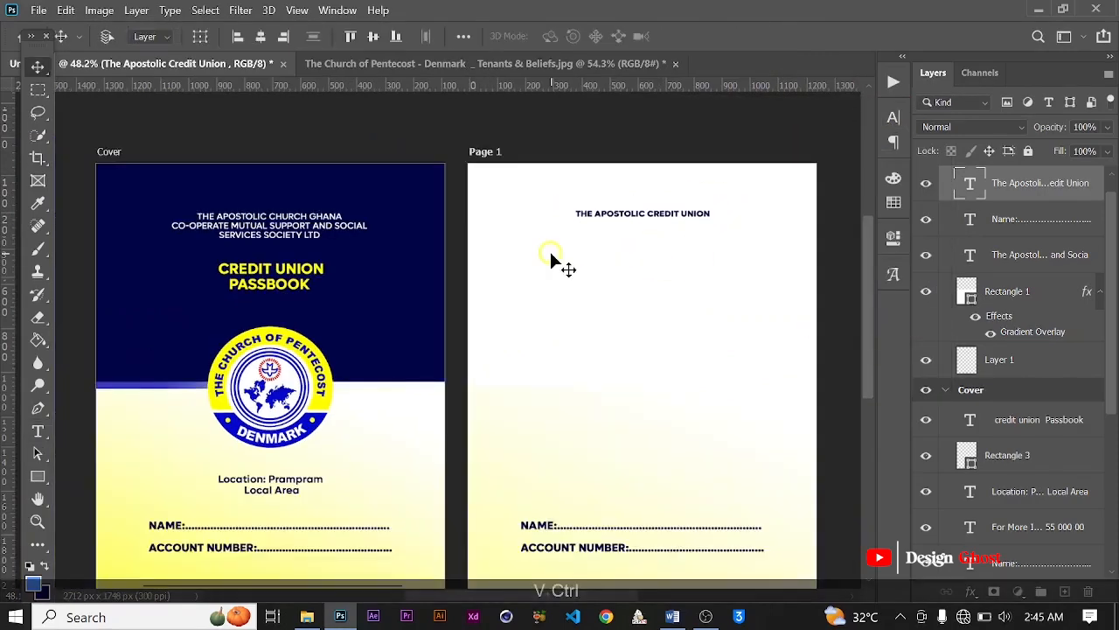
key(ctrl+t)
drag(726, 226, 750, 225)
key(Return)
key(ctrl+0)
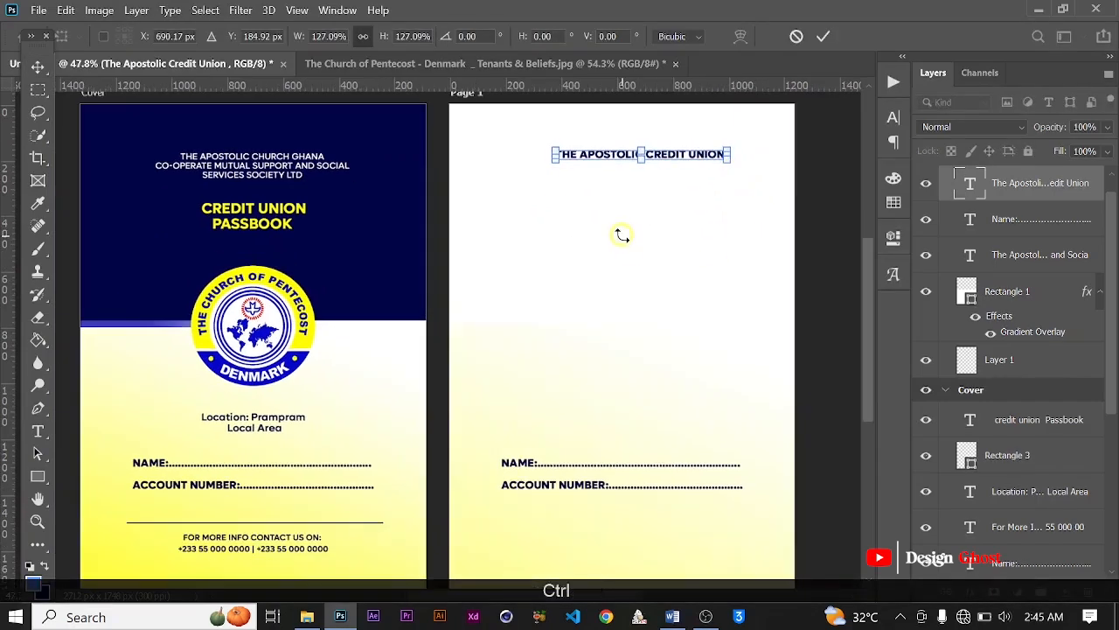
click(830, 36)
Step: Center the enlarged heading horizontally on Page 1 and nudge it slightly down
key(ctrl+a)
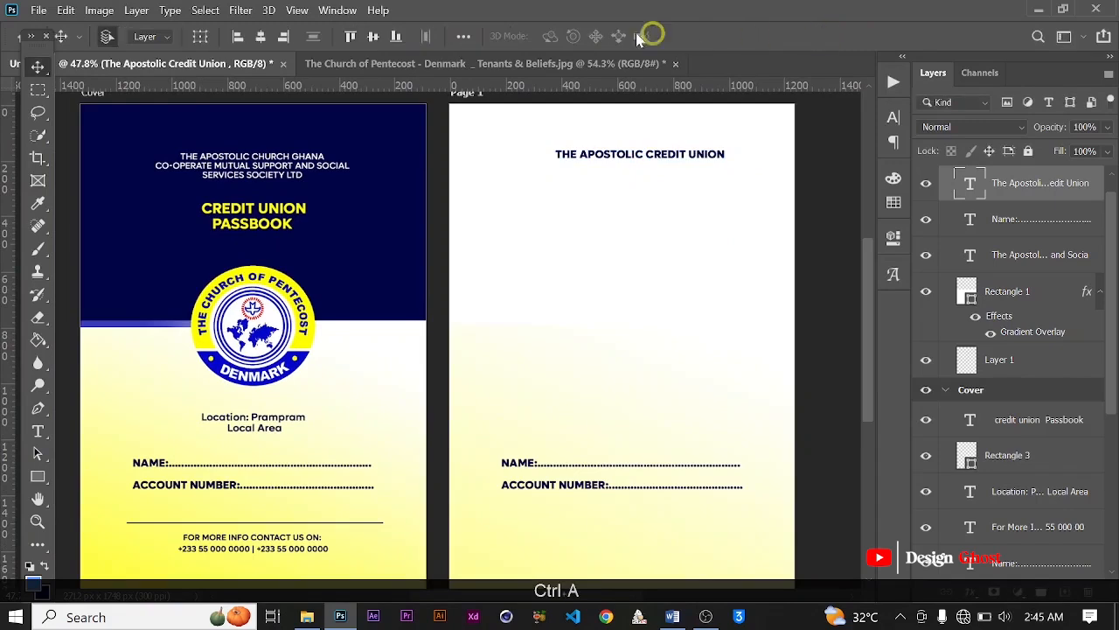
click(261, 36)
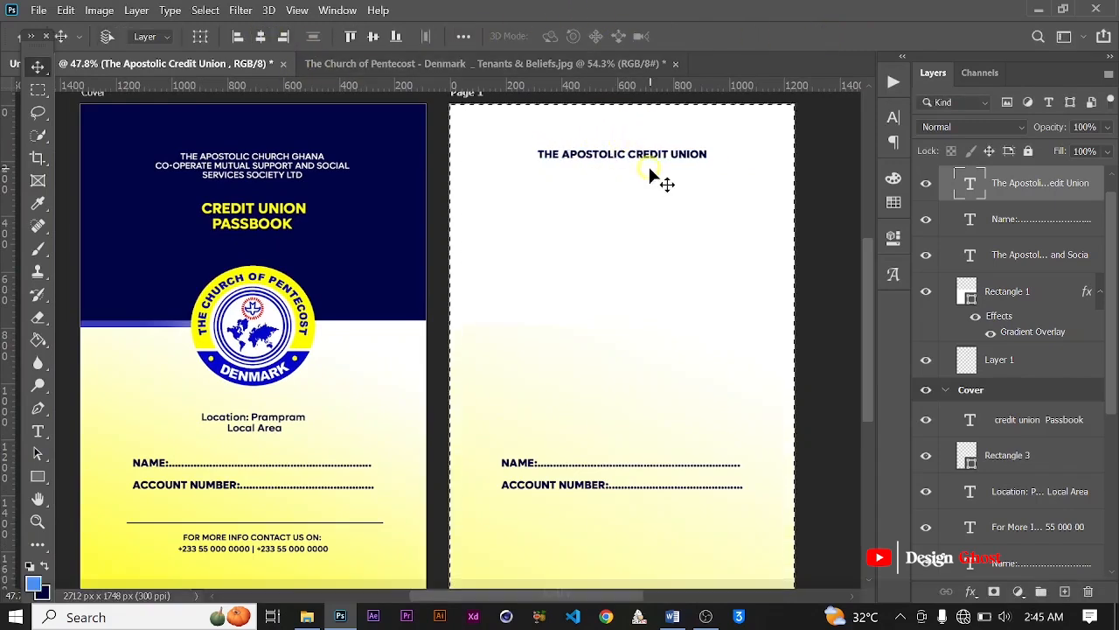
key(ctrl+d)
key(Down)
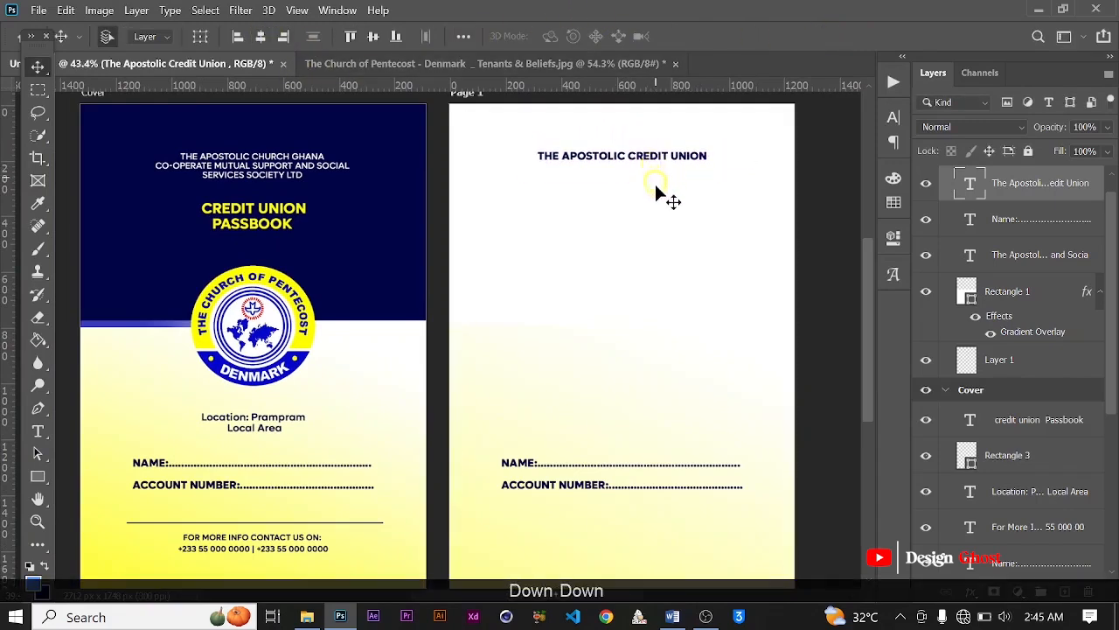
scroll(662, 199, down, 3)
key(Down)
key(Down)
key(Down)
key(Down)
key(Down)
key(Down)
key(Down)
key(Down)
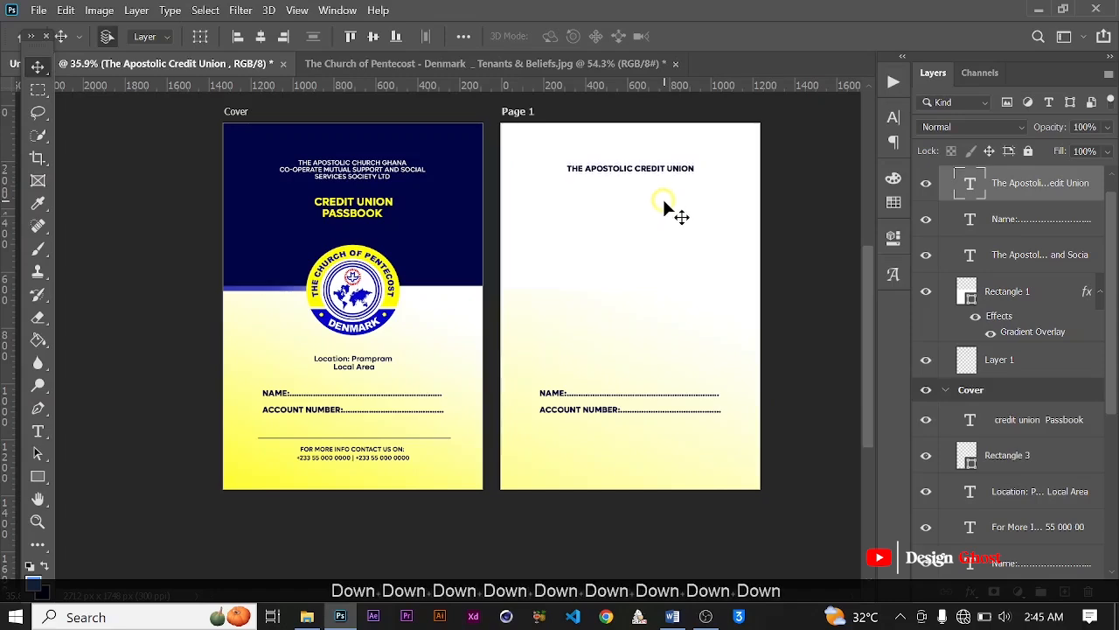
key(Return)
key(ctrl+0)
key(space)
drag(670, 307, 663, 272)
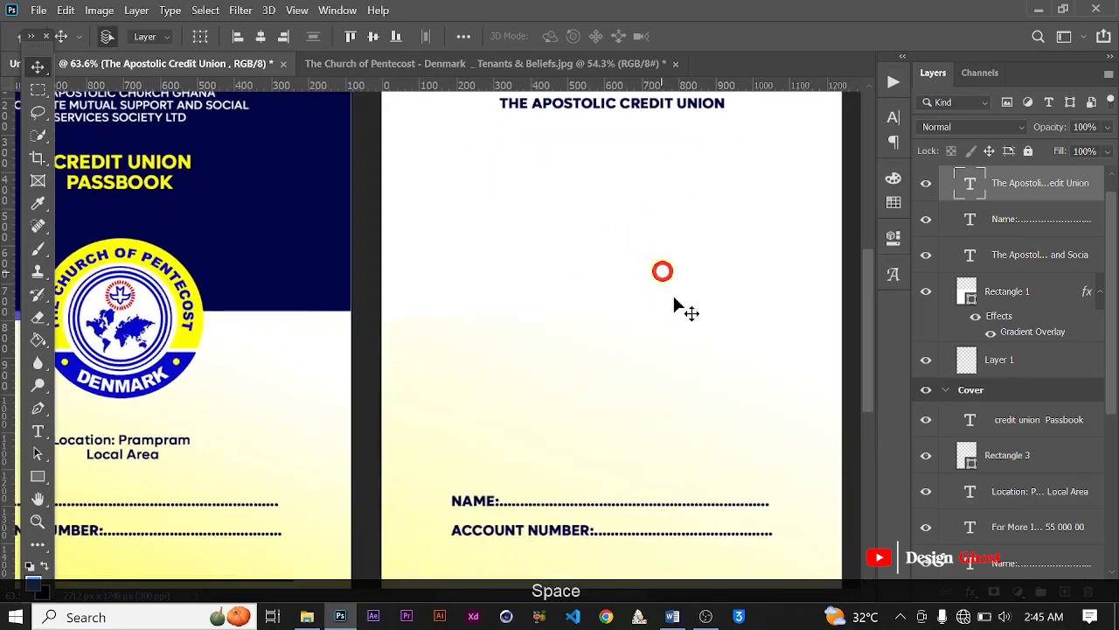
Step: Switch to the Word document and copy the First page paragraph beginning "I the undersigned do hereby promise"
click(671, 616)
triple_click(364, 228)
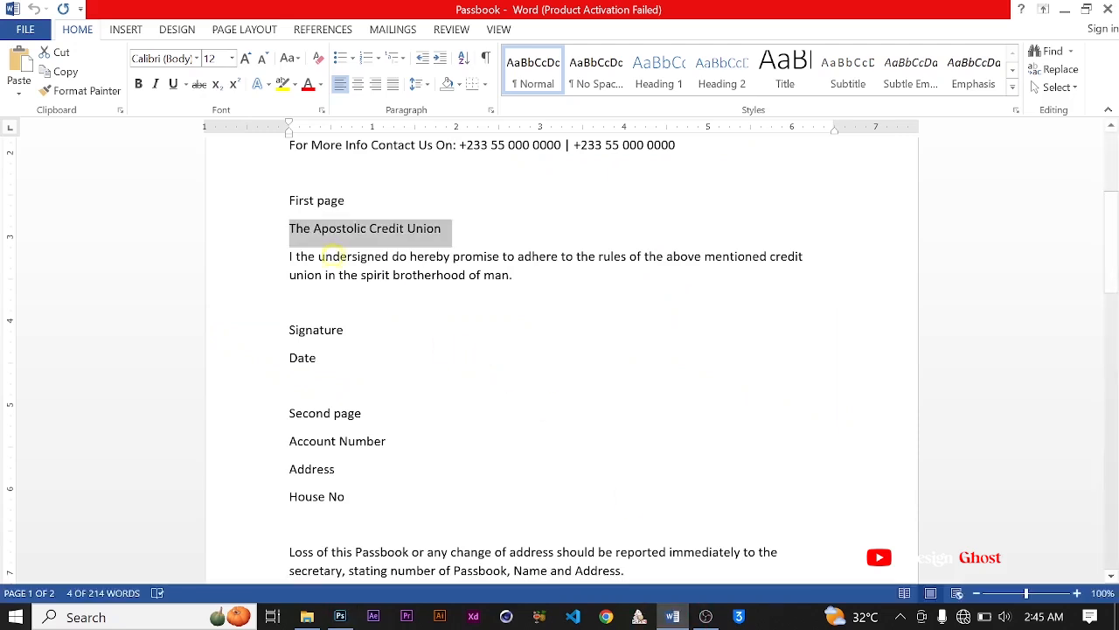
drag(289, 257, 522, 280)
right_click(370, 258)
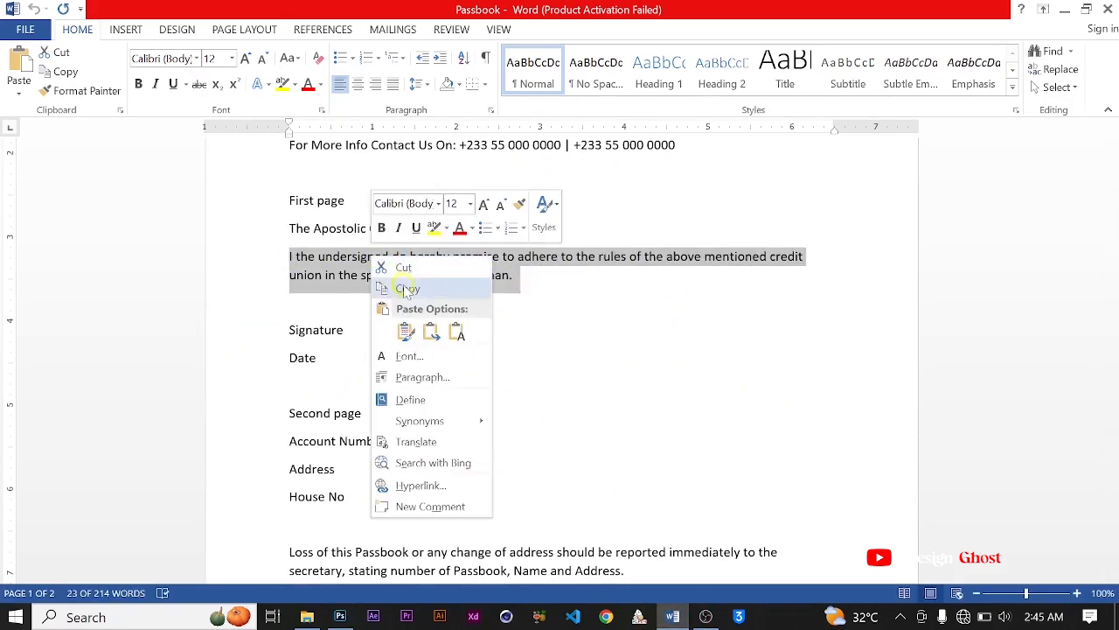
click(407, 289)
Step: Switch back to Photoshop and paste the copied paragraph into a new text box below the Page 1 heading
click(340, 618)
scroll(549, 255, down, 2)
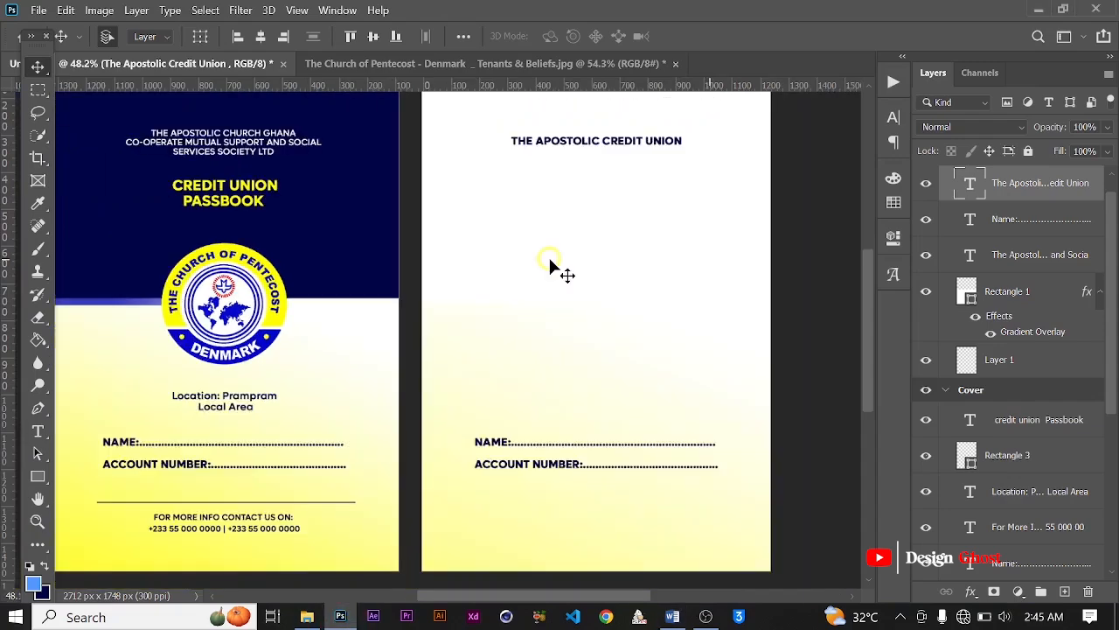
click(38, 430)
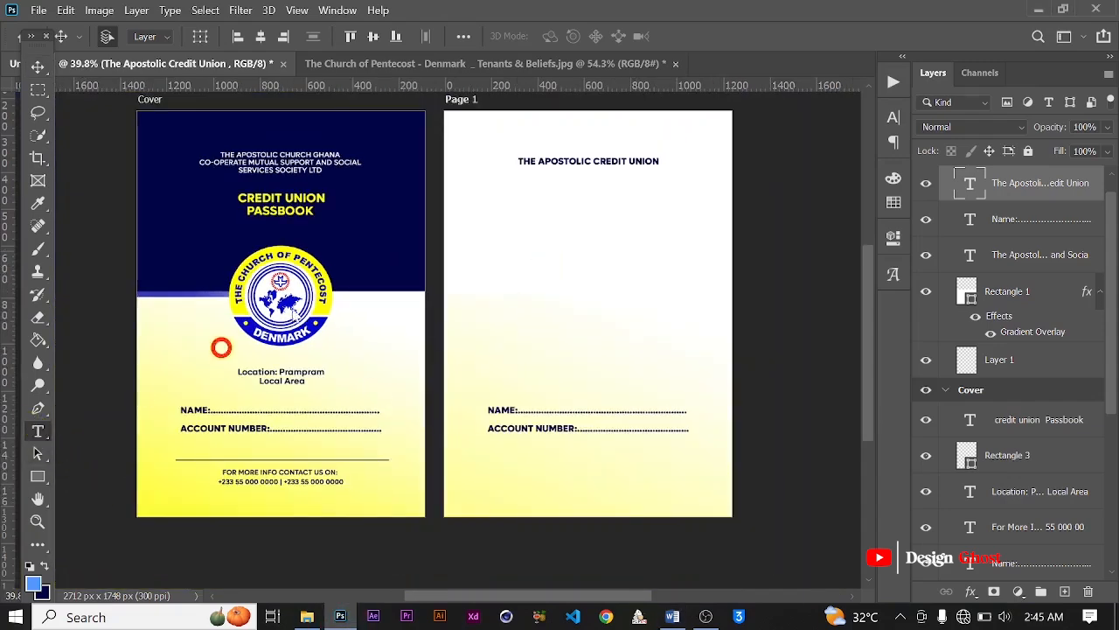
scroll(491, 183, up, 1)
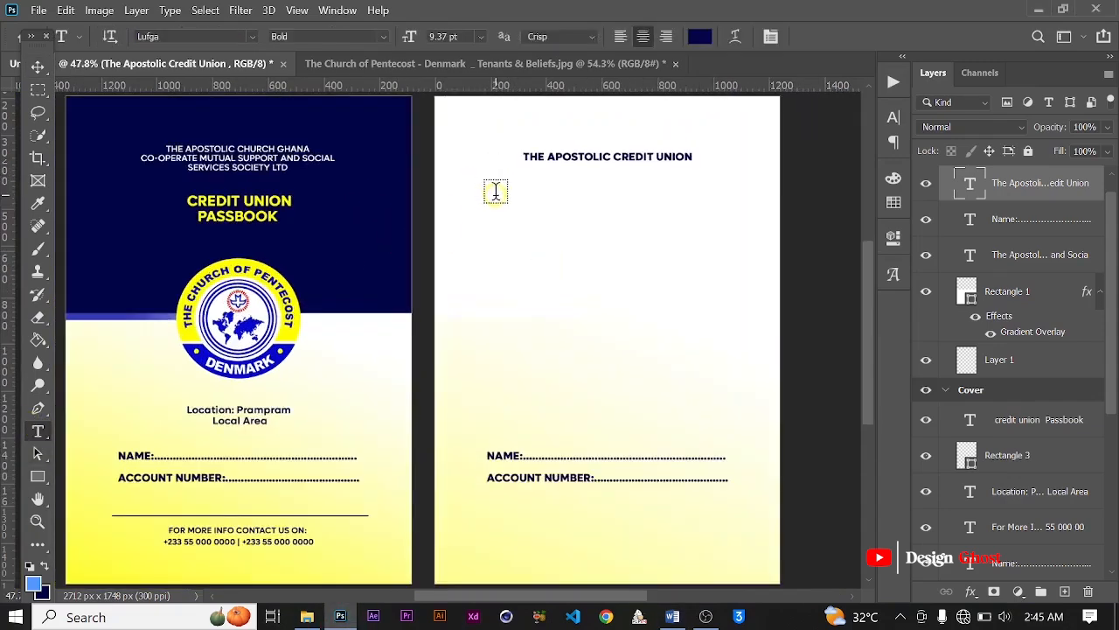
drag(495, 193, 735, 315)
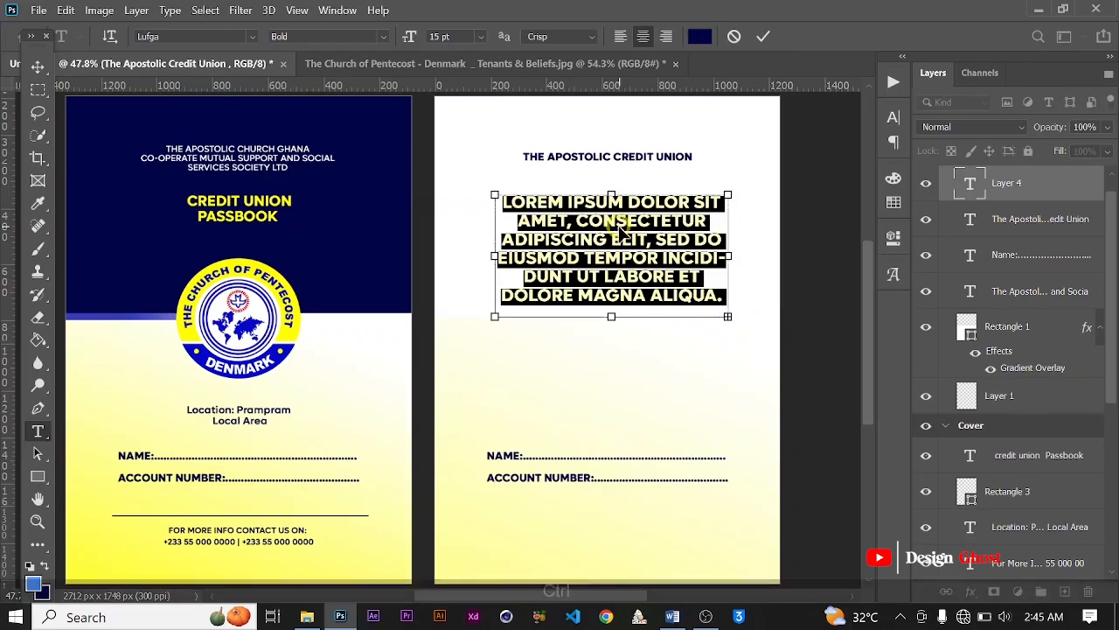
key(ctrl+v)
click(761, 37)
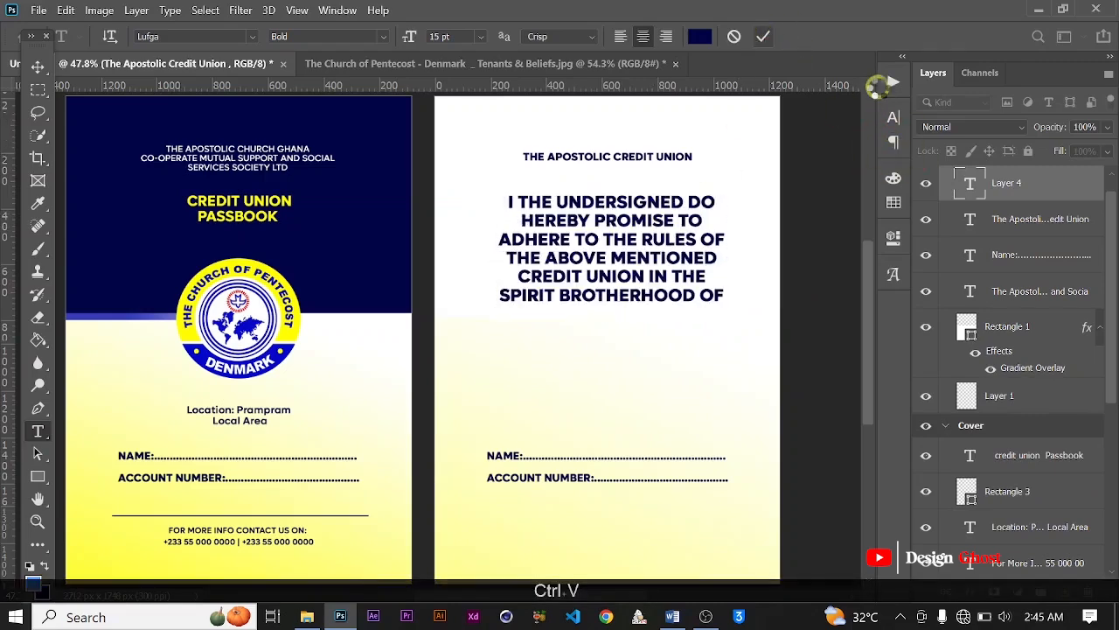
Step: Set the pasted paragraph's font style to Regular and size to 7 pt, and turn off All Caps
click(893, 116)
click(864, 144)
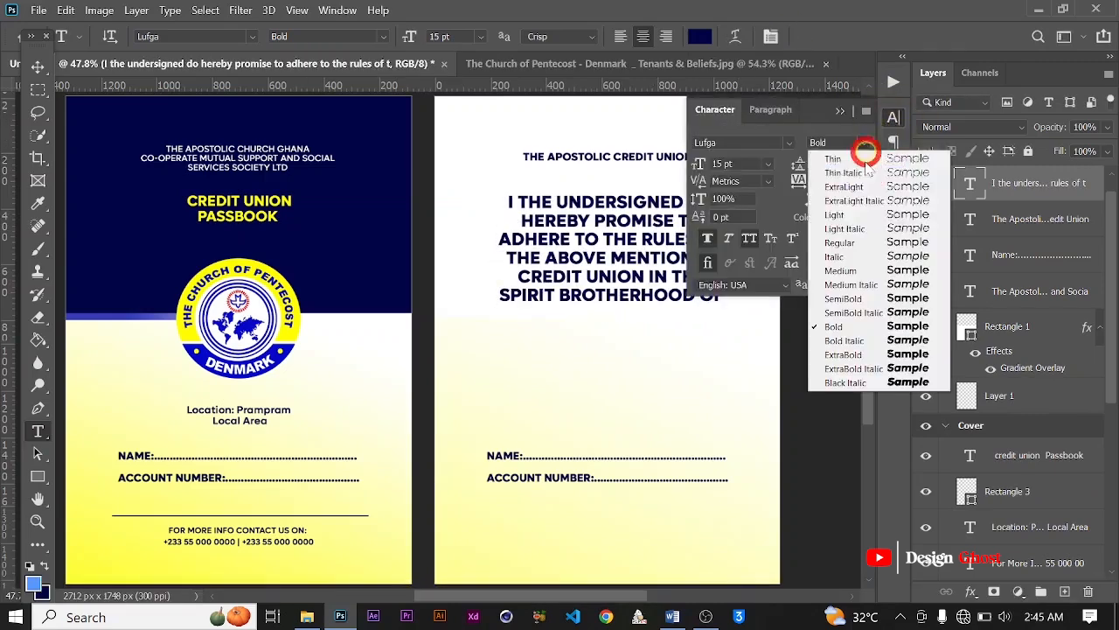
click(842, 170)
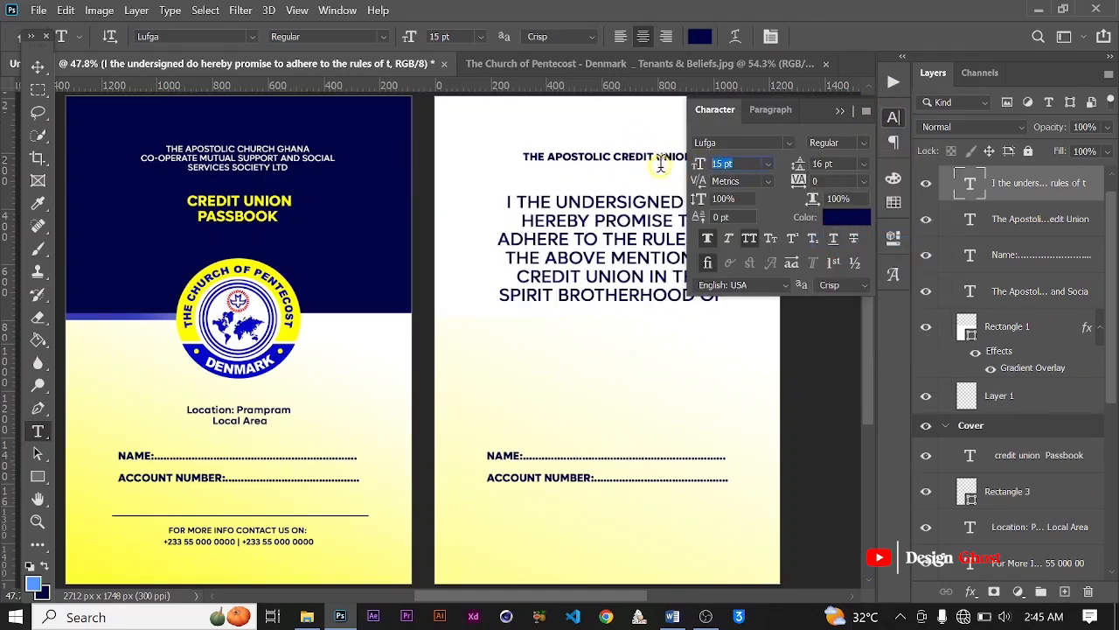
text(7)
key(Return)
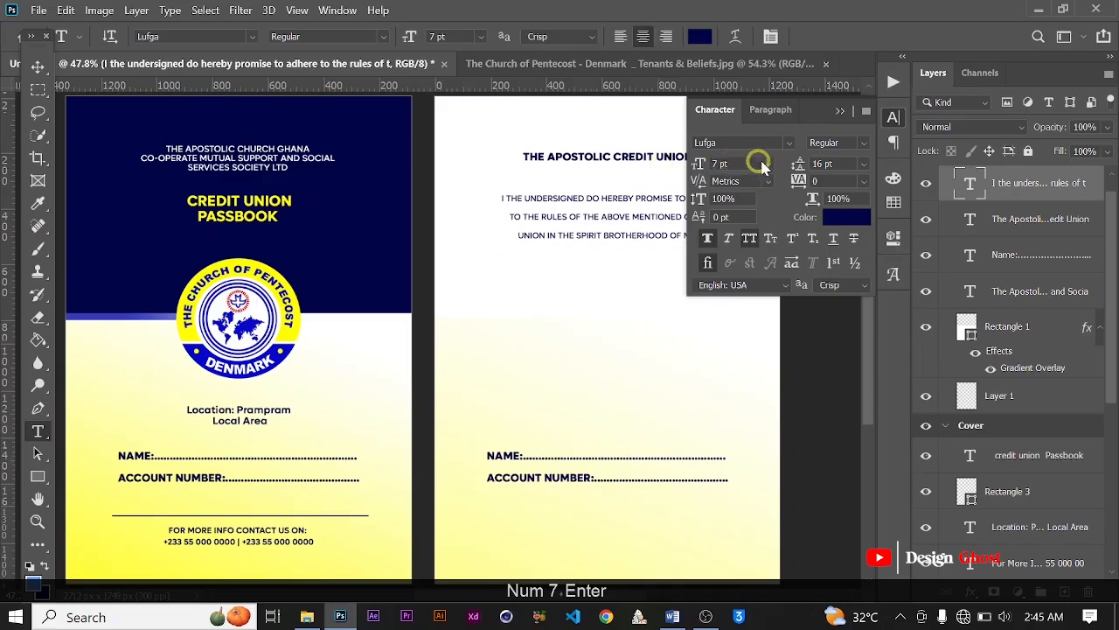
click(750, 242)
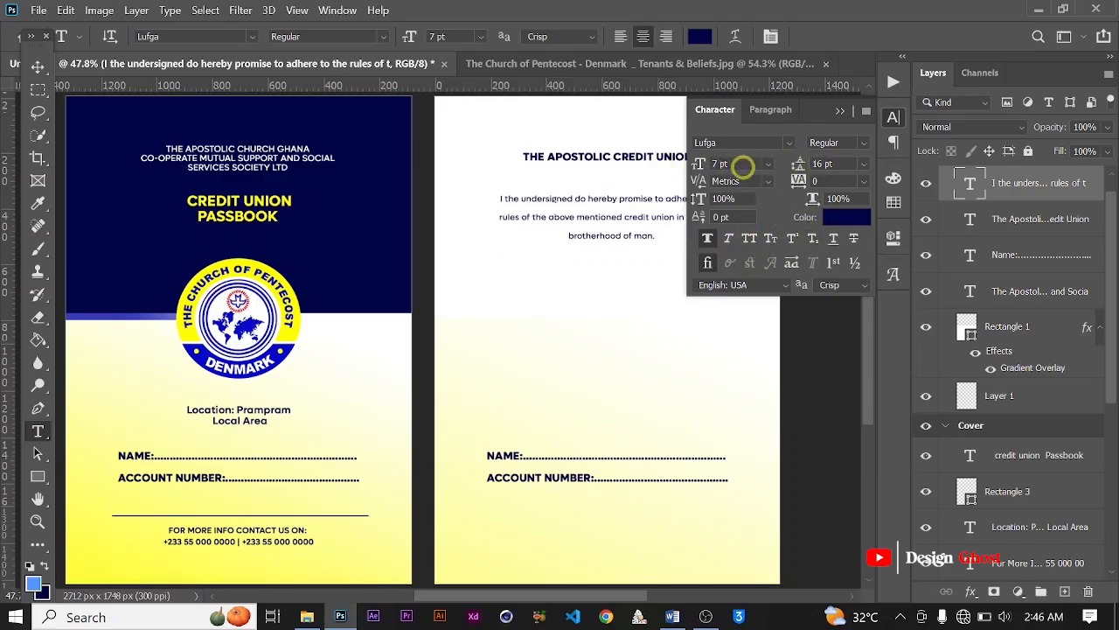
Step: Try the paragraph at 10 pt, set its leading to 11 pt, and settle on a 9 pt font size
text(10)
key(Return)
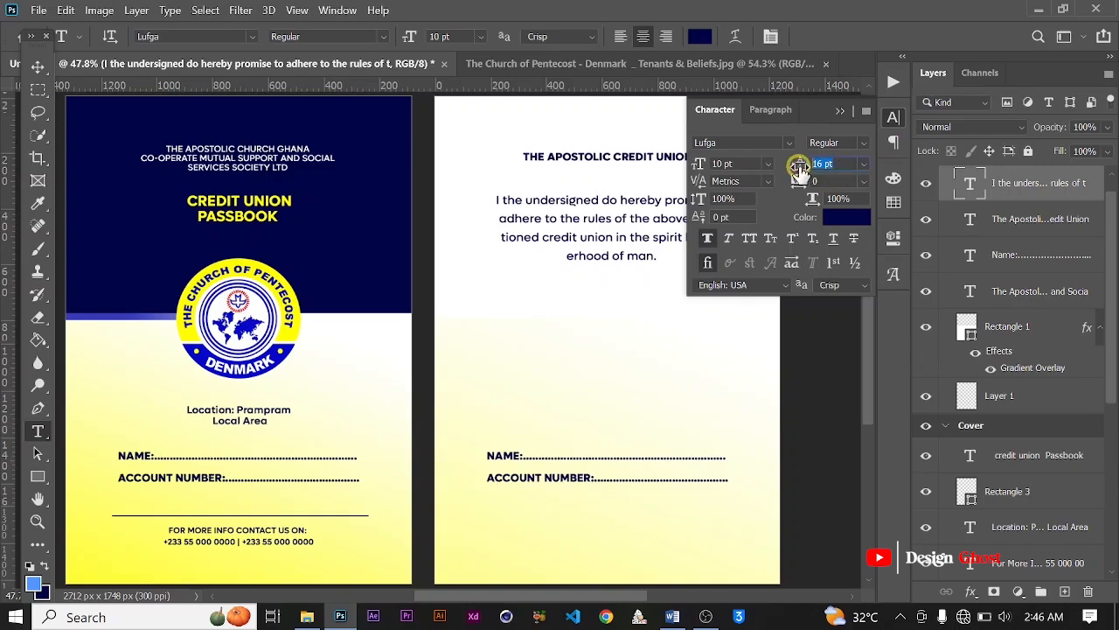
text(11)
key(Return)
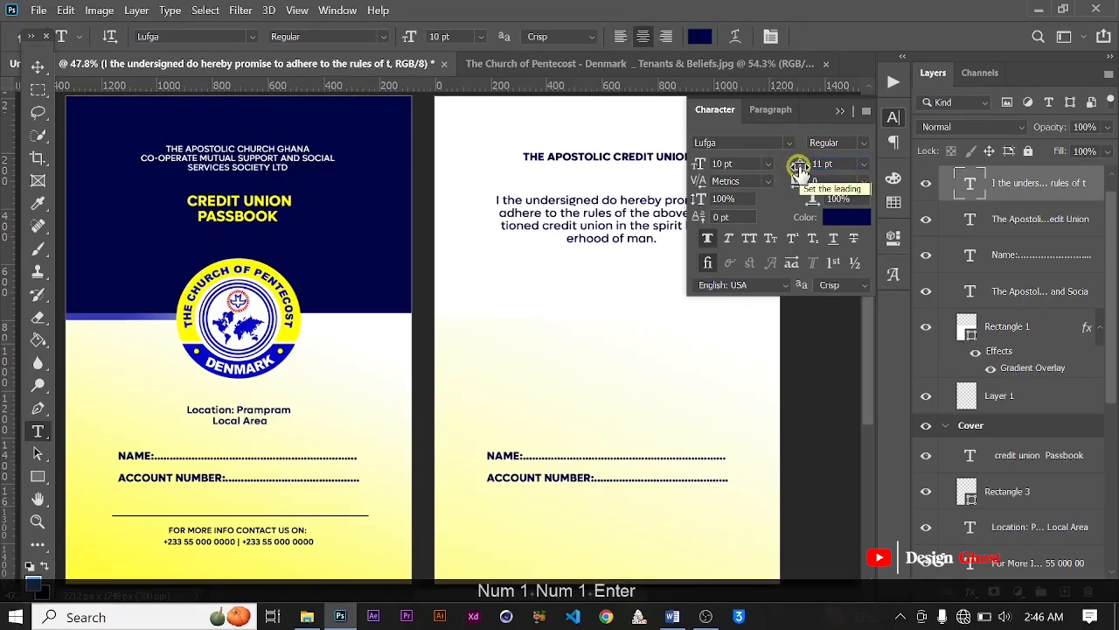
click(730, 164)
text(9)
key(Return)
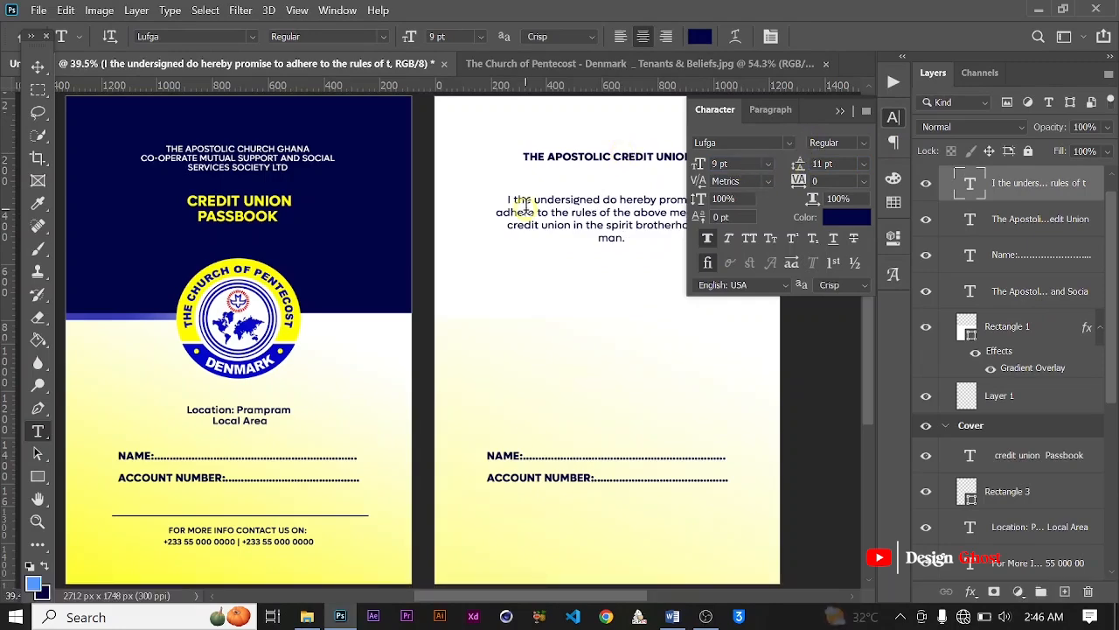
Step: Center the paragraph horizontally on Page 1 and nudge it slightly down
scroll(525, 206, down, 5)
scroll(542, 202, up, 2)
scroll(562, 199, down, 1)
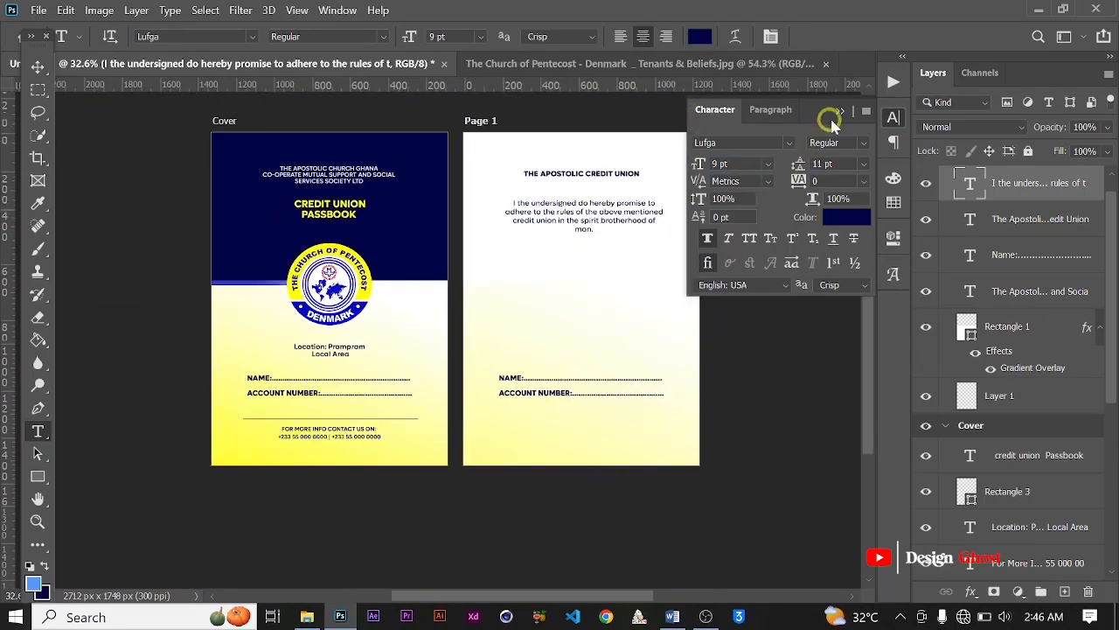
click(833, 123)
scroll(489, 218, up, 2)
key(ctrl+a)
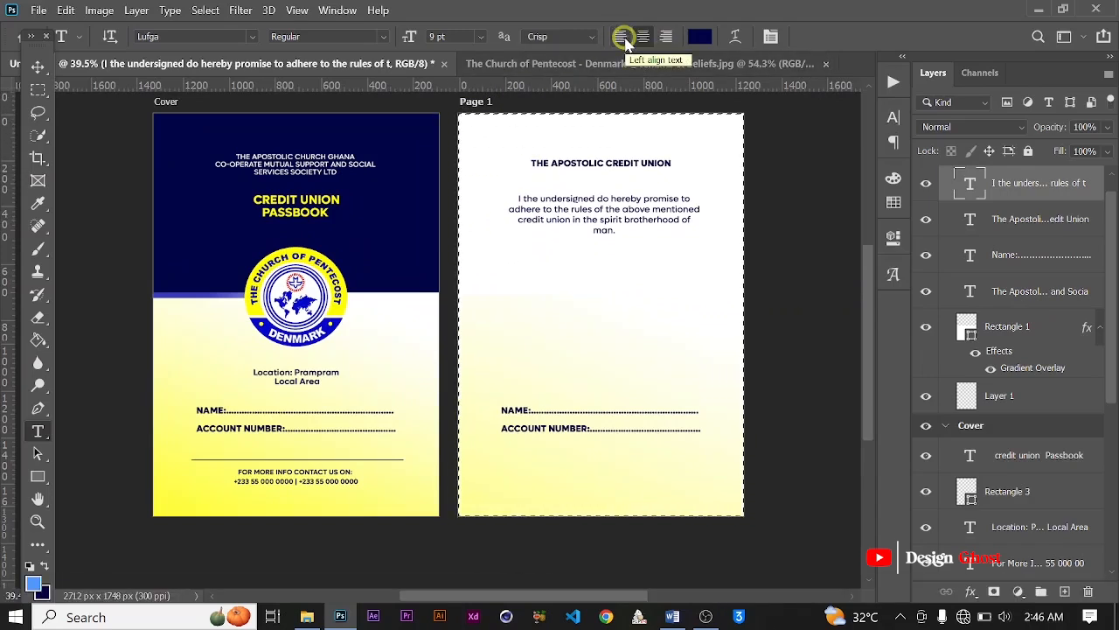
click(36, 67)
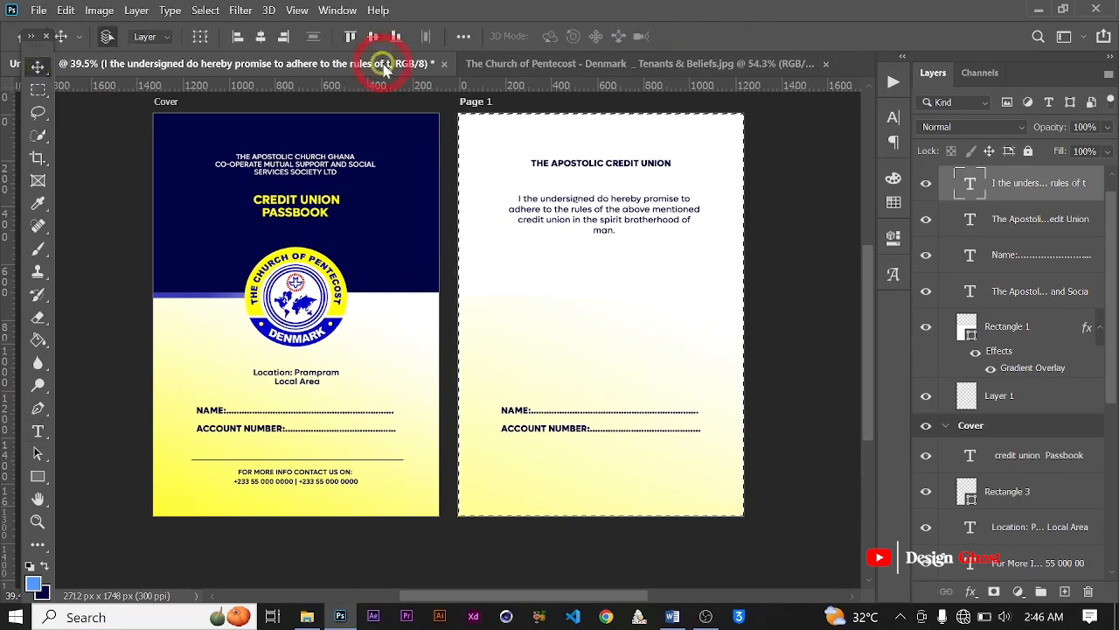
click(261, 37)
key(ctrl+d)
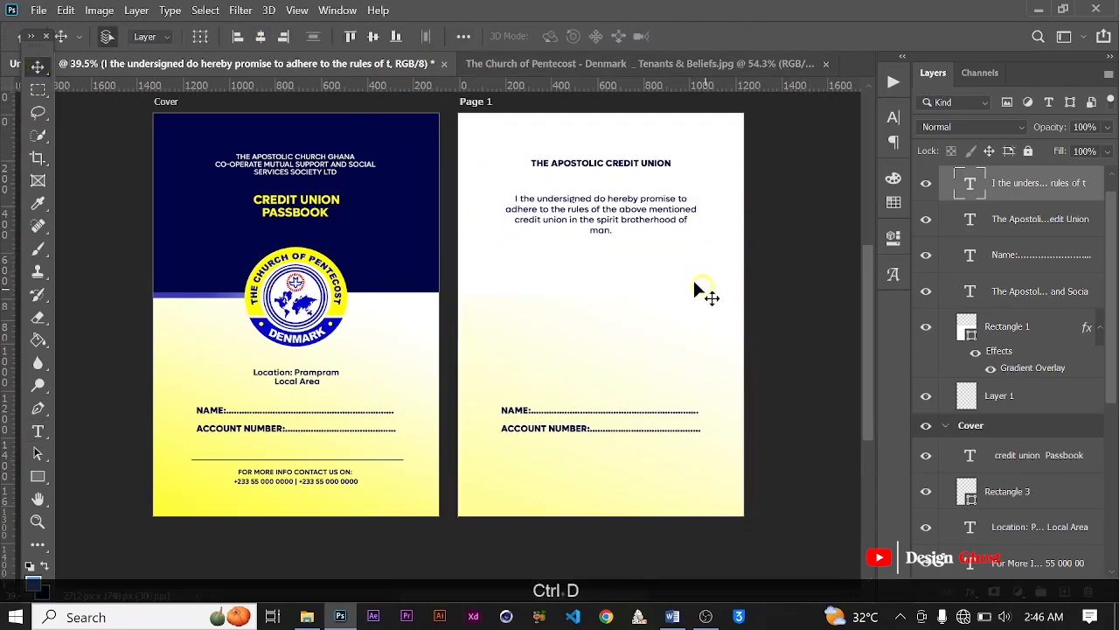
scroll(682, 276, down, 2)
key(Down)
key(Down)
scroll(476, 389, up, 3)
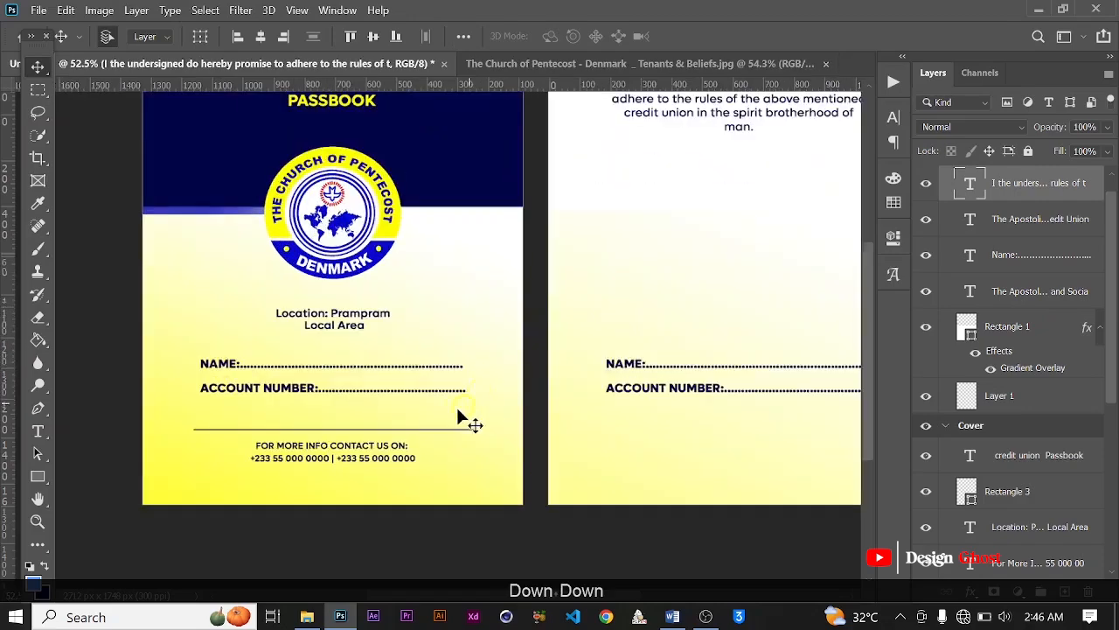
scroll(457, 409, up, 5)
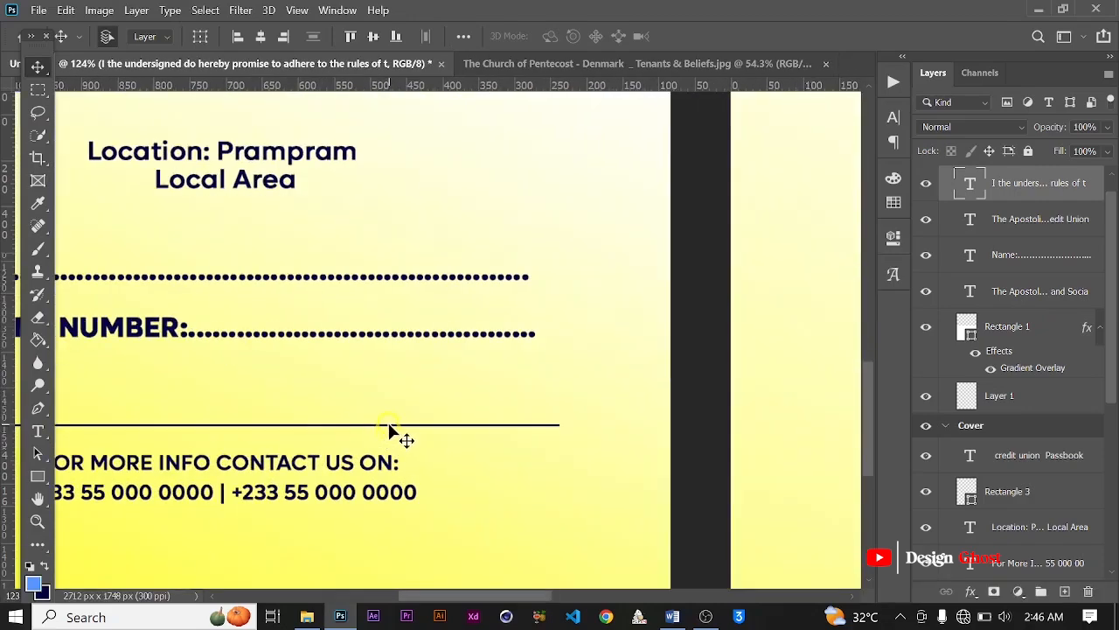
click(388, 423)
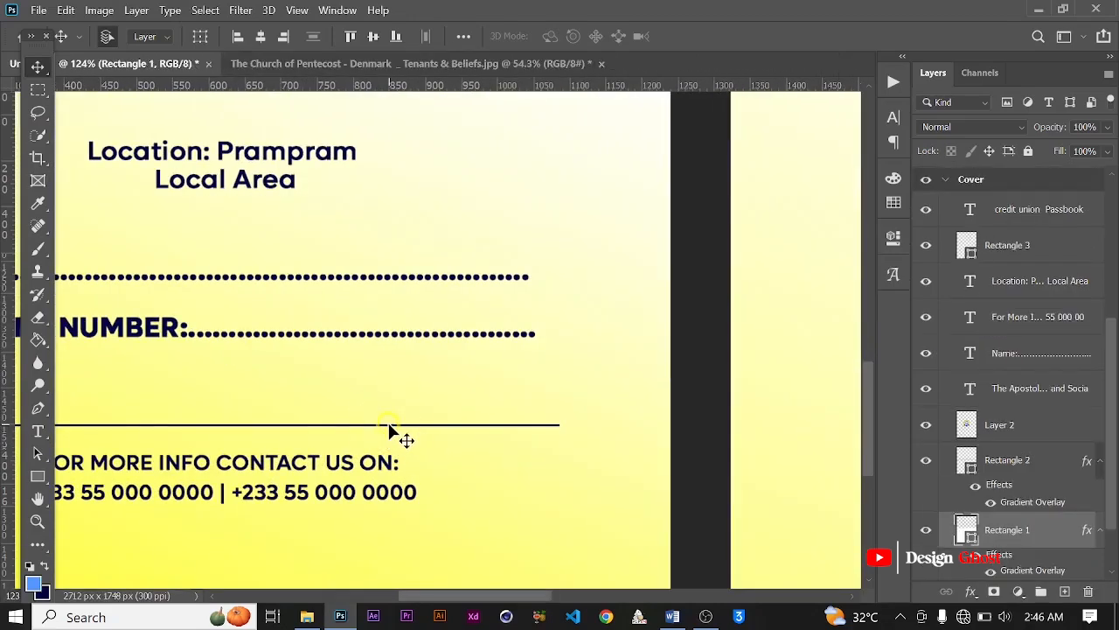
key(alt)
drag(388, 423, 814, 236)
key(ctrl+z)
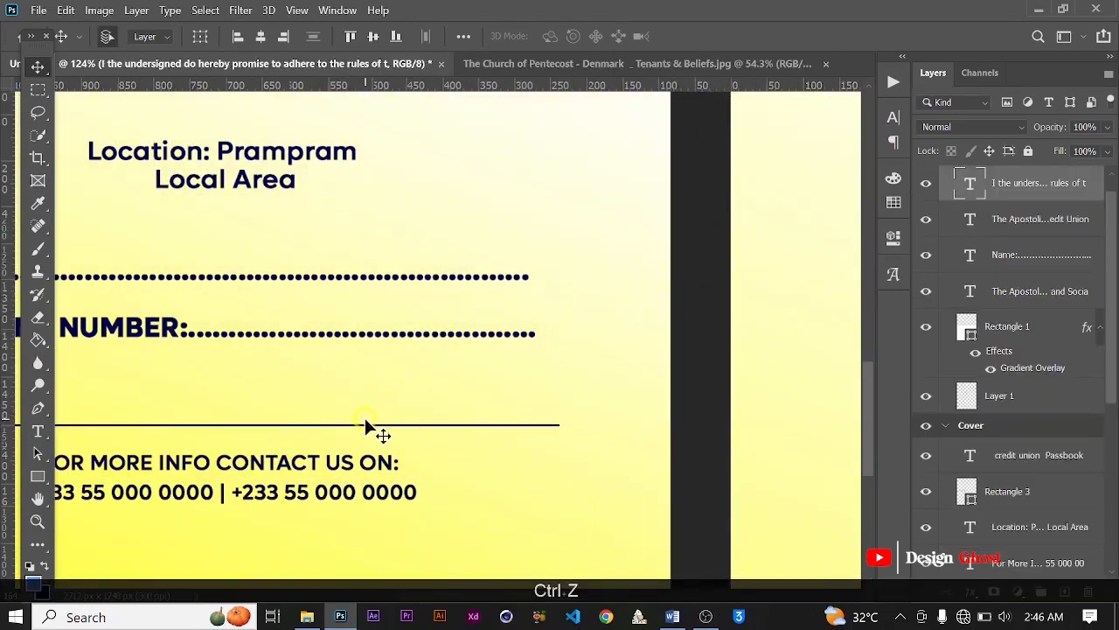
Step: Copy the cover's thin line above the contact information onto Page 1, between the paragraph and the Name line, and shift it right
scroll(365, 427, up, 2)
click(367, 435)
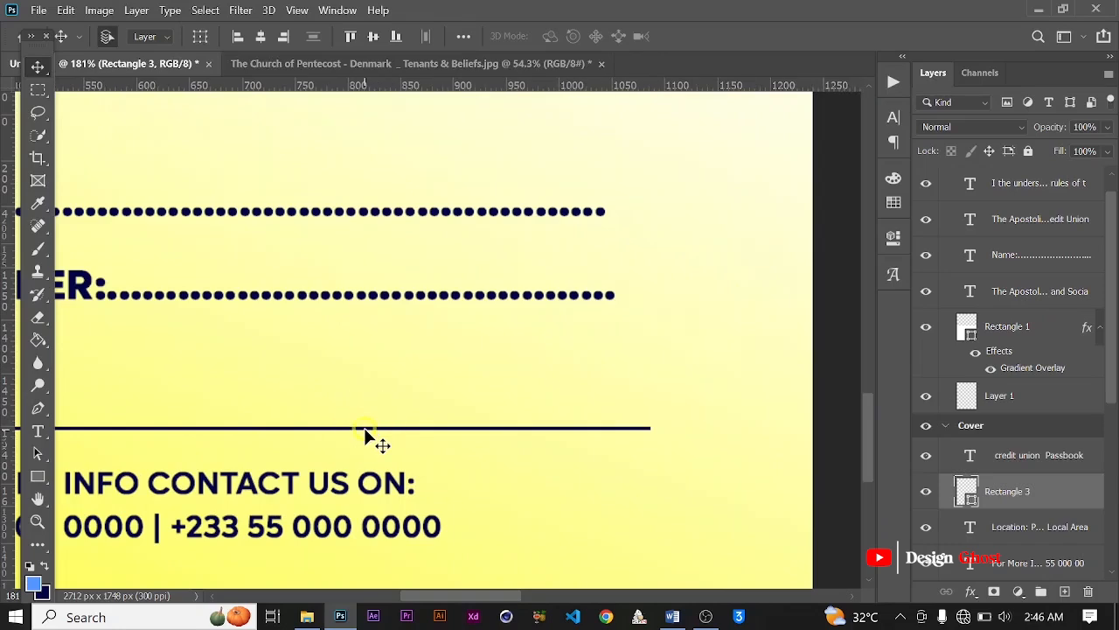
scroll(365, 435, down, 5)
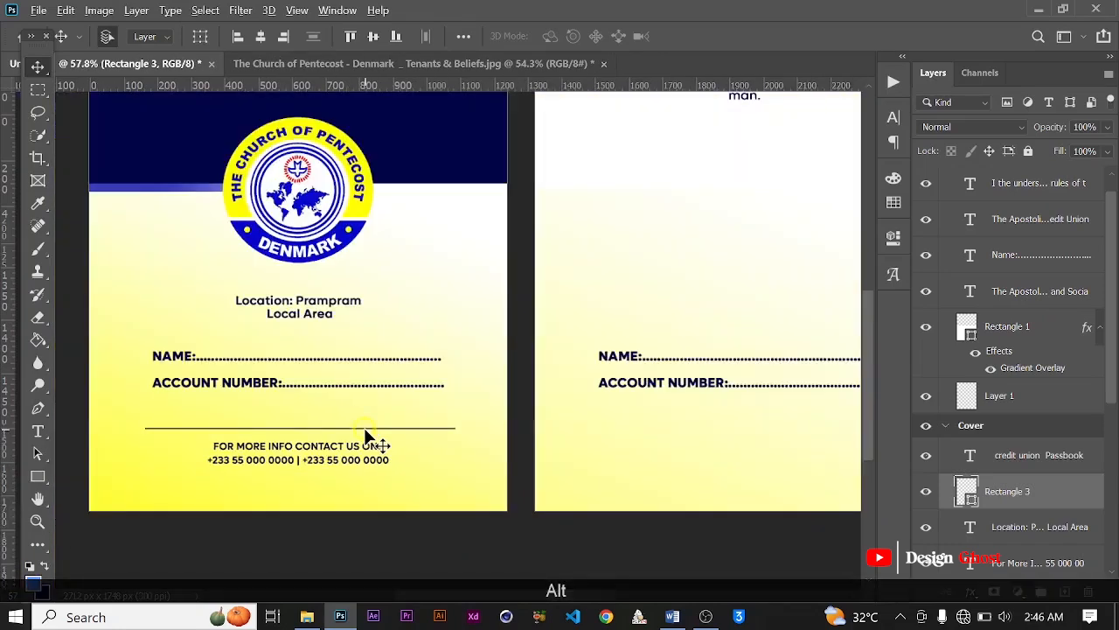
drag(366, 434, 752, 224)
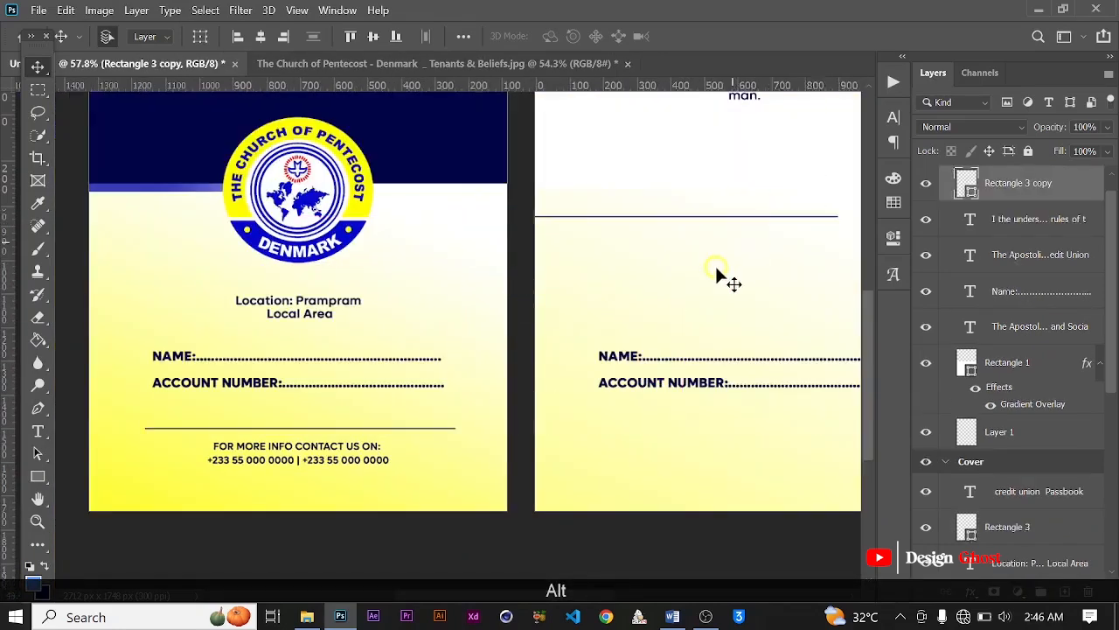
scroll(447, 391, down, 2)
drag(591, 332, 440, 390)
key(Right)
scroll(428, 338, up, 1)
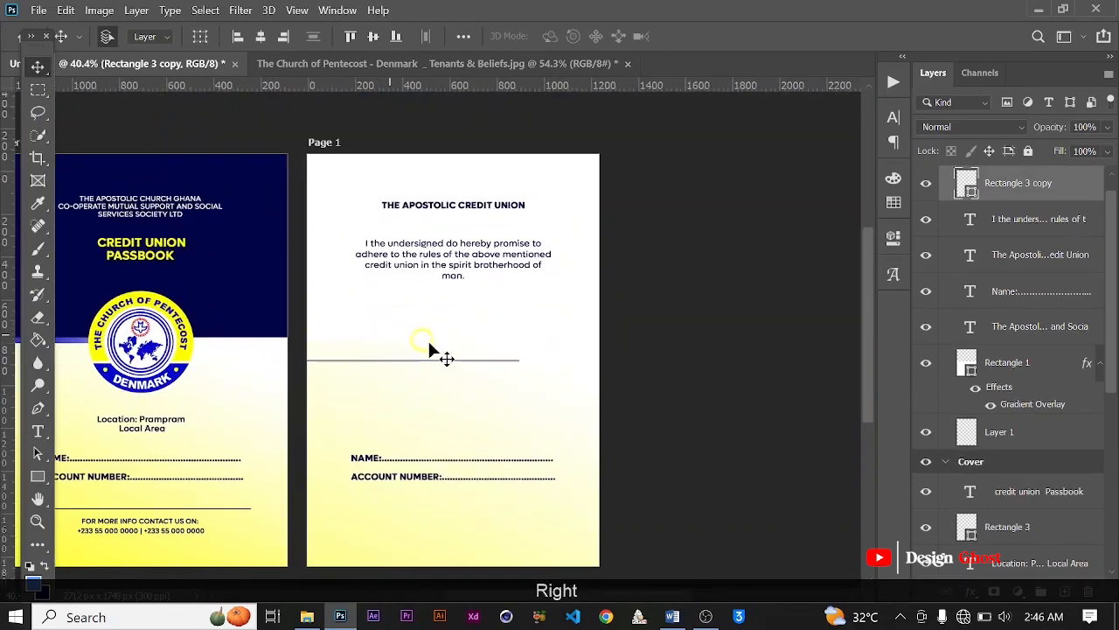
scroll(450, 332, down, 5)
key(Right)
scroll(464, 341, up, 5)
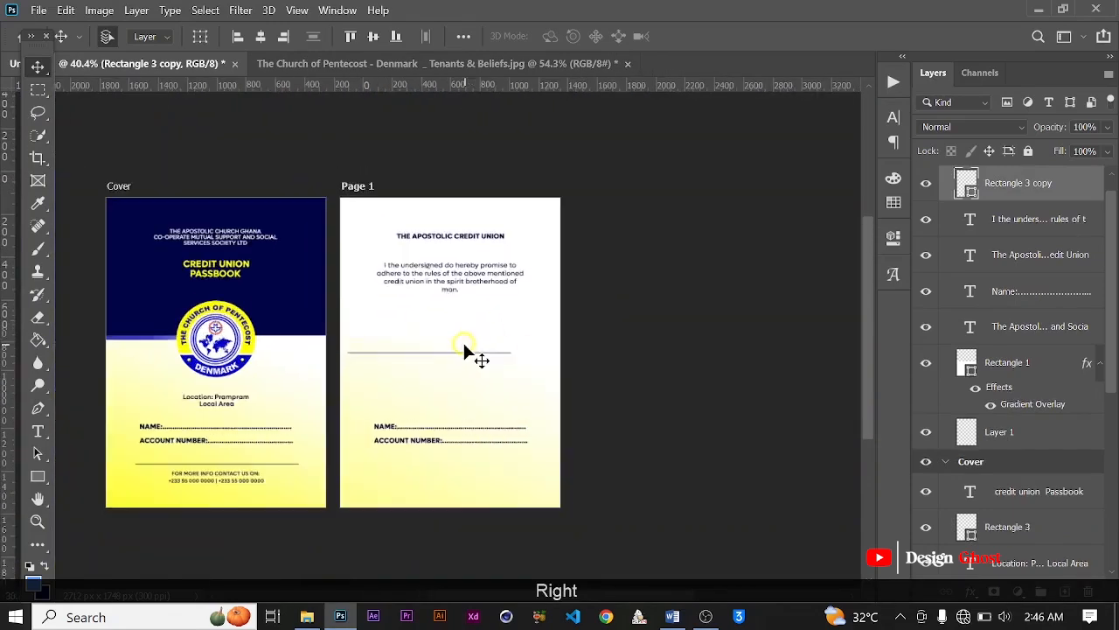
Step: Move the copied thin line up on Page 1 to the gap between the heading and the pledge paragraph
key(ctrl+t)
scroll(463, 347, up, 3)
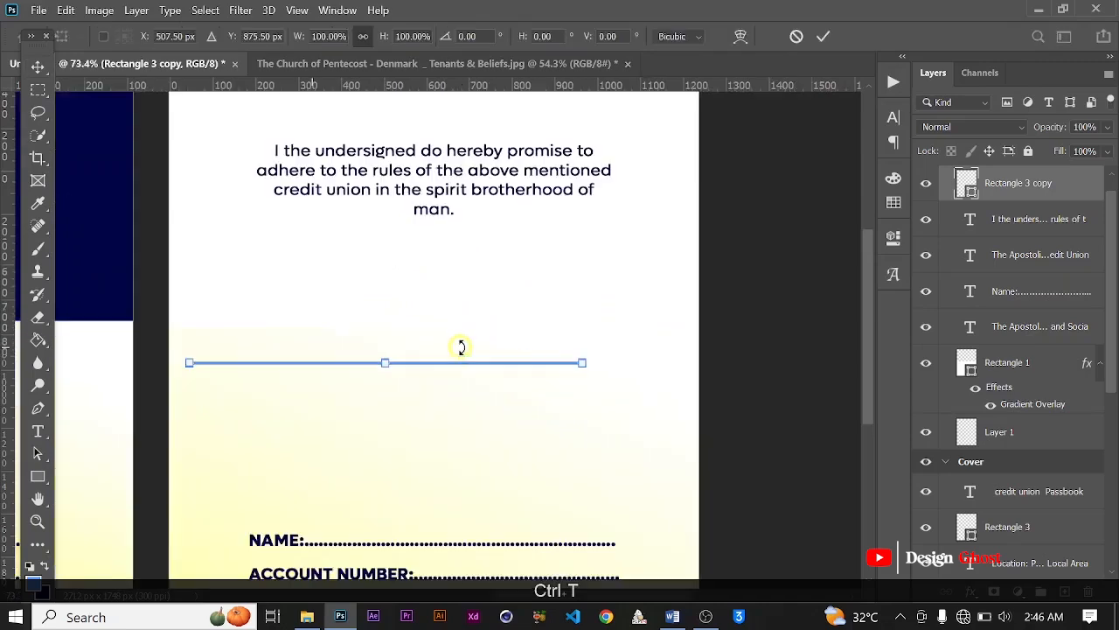
scroll(471, 367, up, 2)
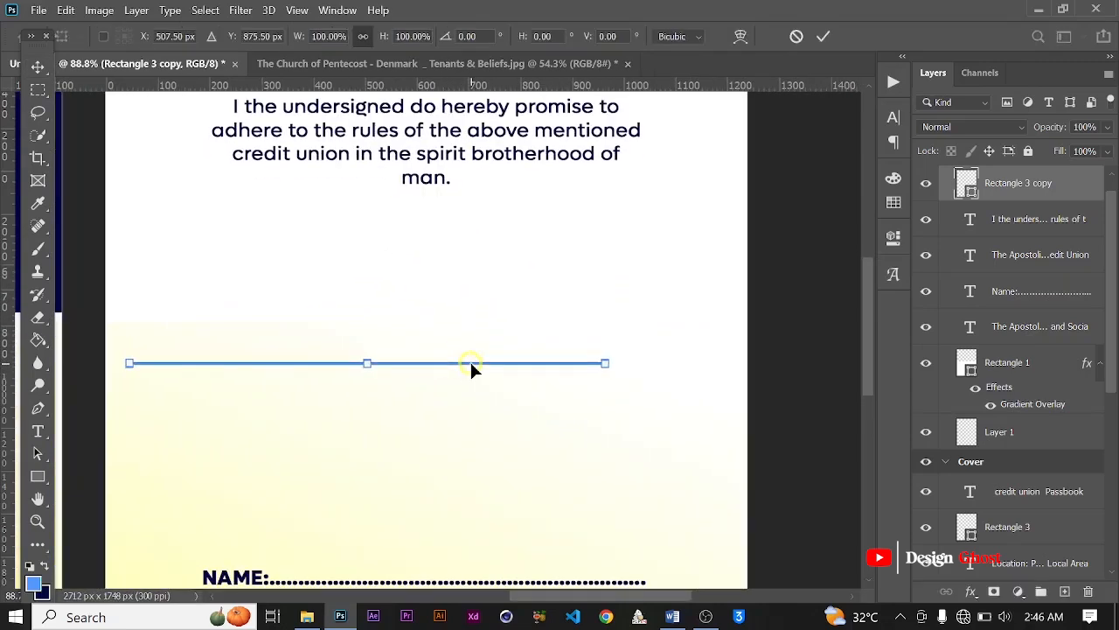
drag(471, 367, 548, 107)
scroll(551, 123, down, 5)
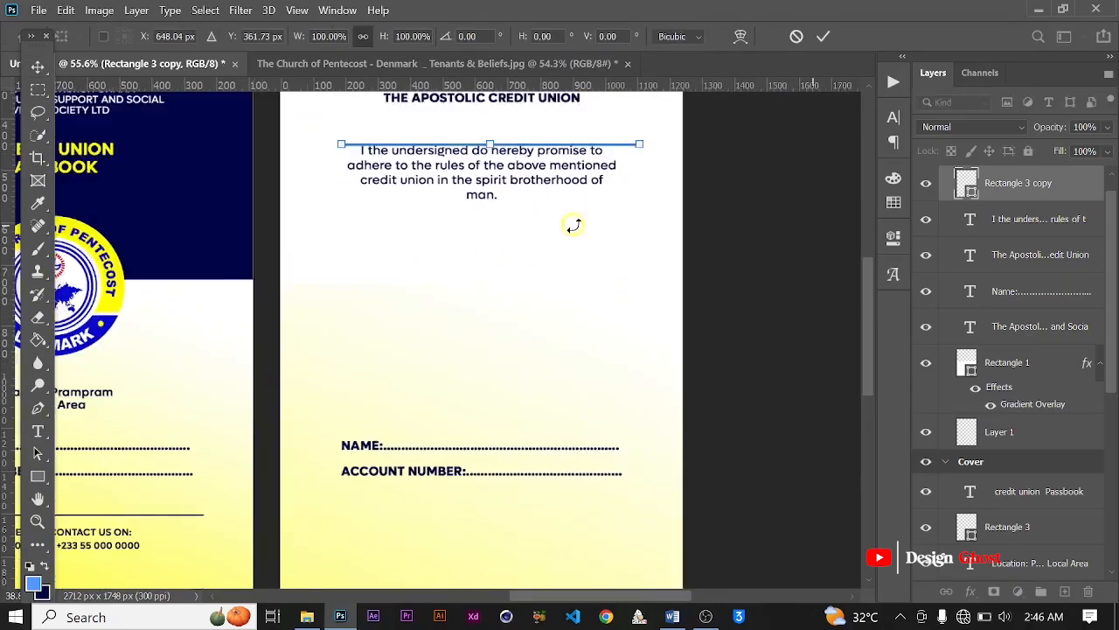
click(824, 36)
Step: Center the thin line horizontally on Page 1 and nudge it up, clear of the pledge paragraph
key(ctrl+a)
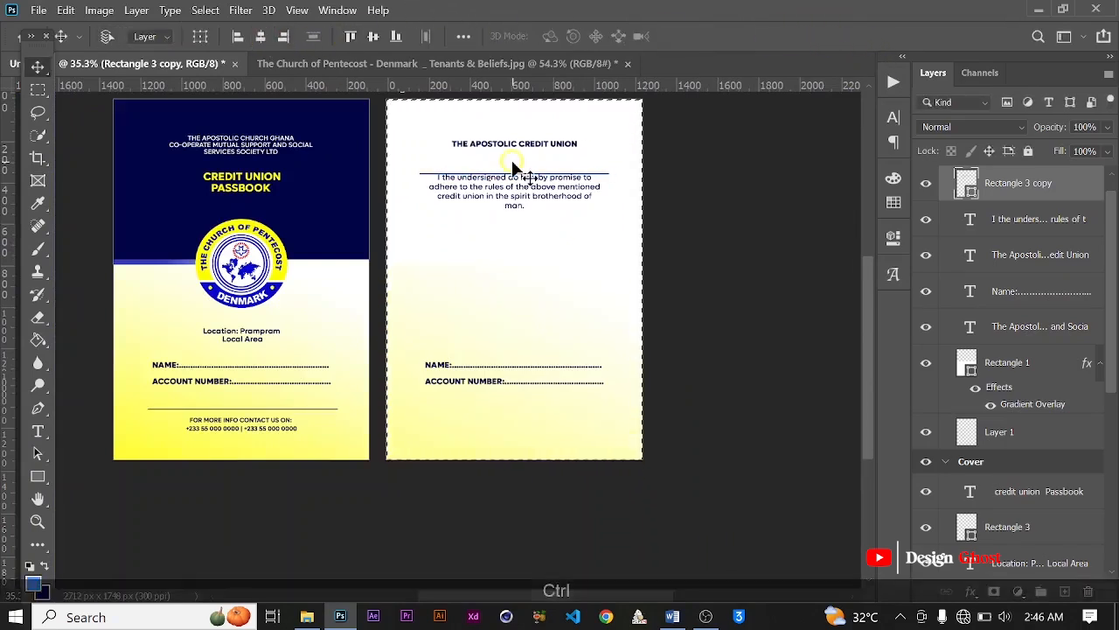
key(ctrl+d)
key(Up)
key(Up)
key(Up)
key(Up)
key(Up)
key(Up)
key(Up)
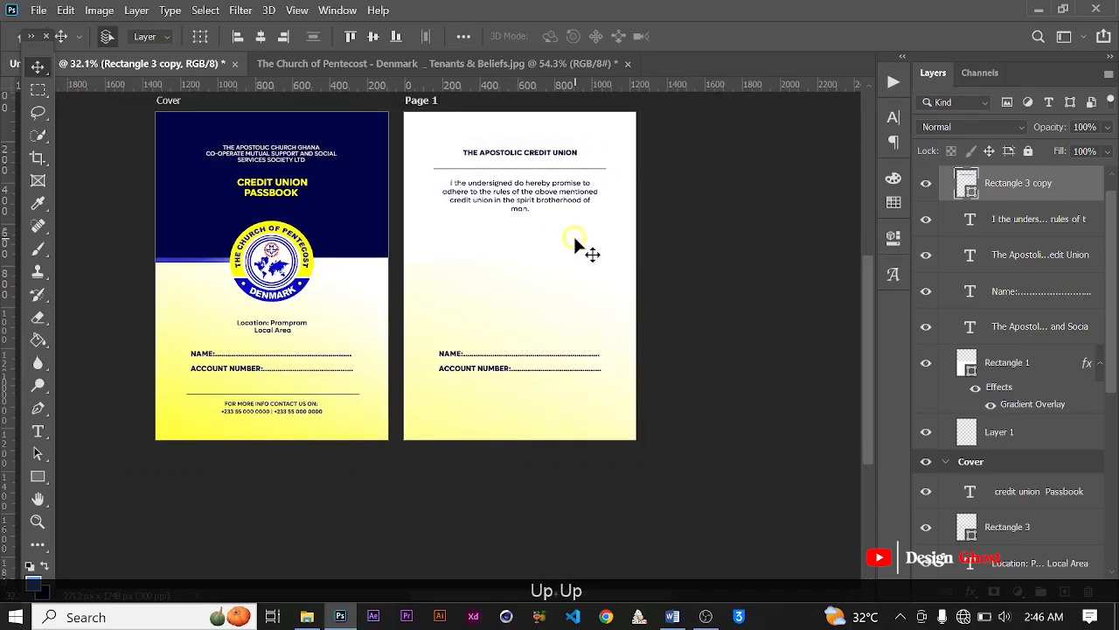
key(ctrl+0)
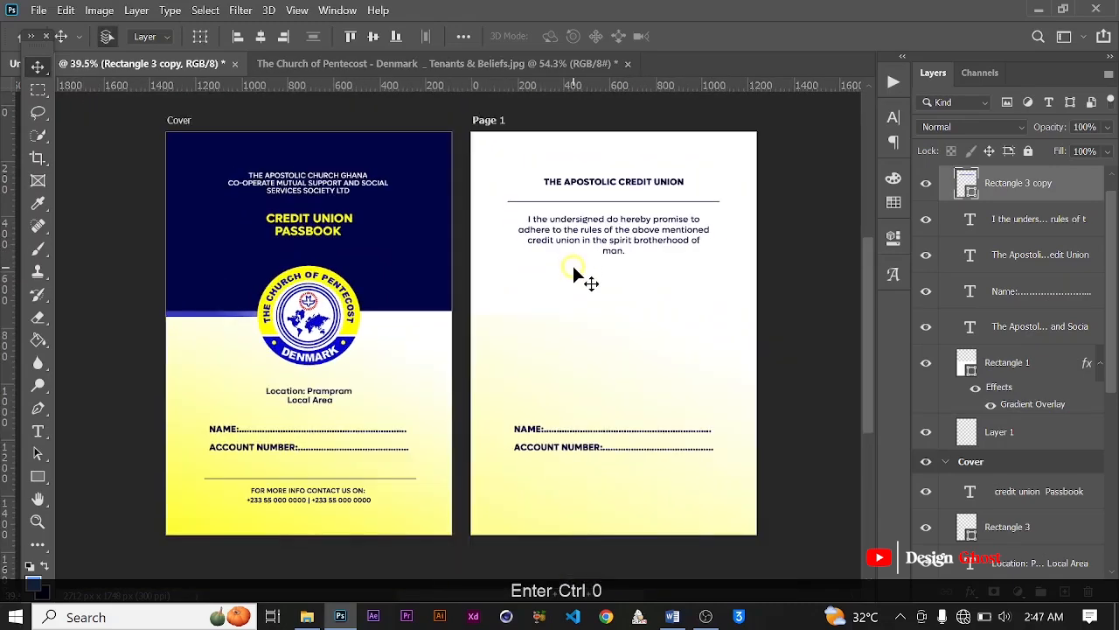
key(Up)
scroll(572, 263, down, 2)
scroll(586, 306, down, 1)
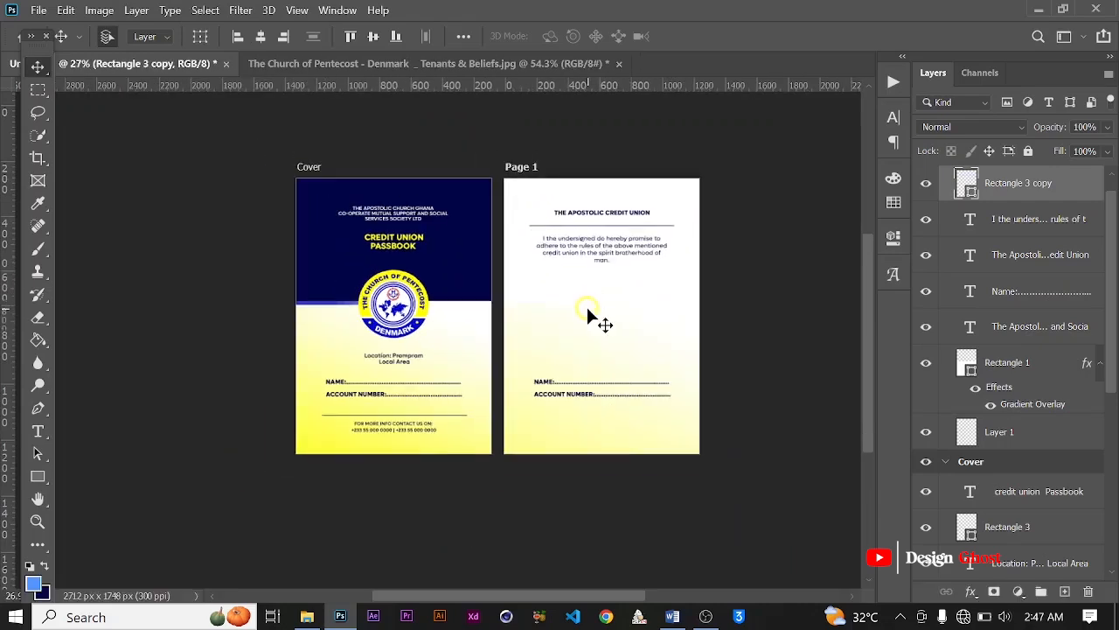
Step: Switch to the Word document, look up the field labels below the first page's pledge, and return to Photoshop
click(672, 618)
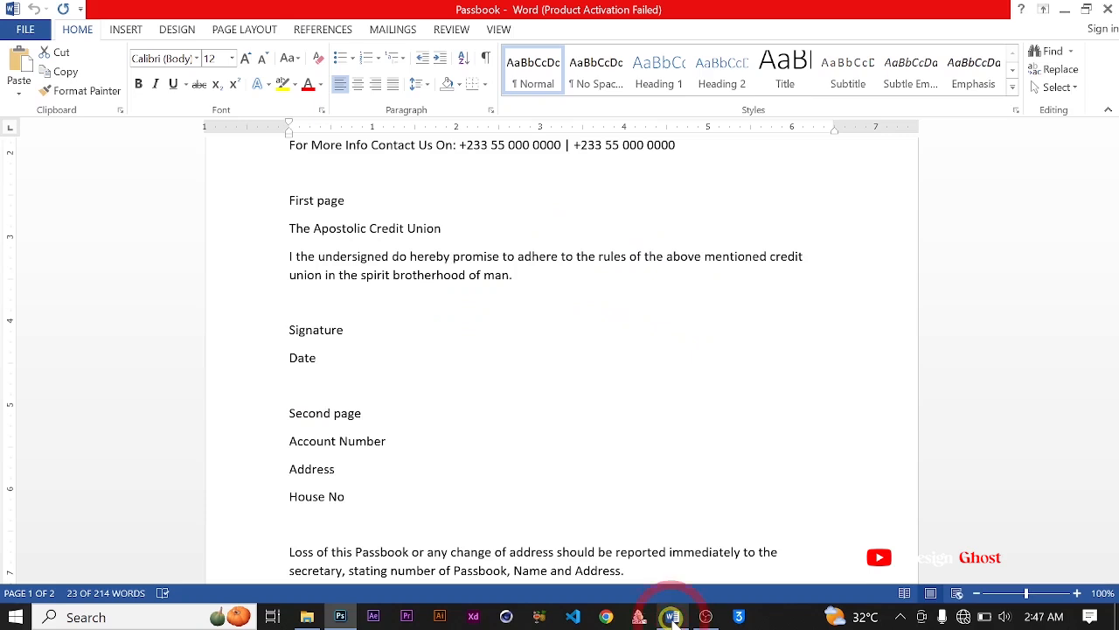
drag(289, 330, 319, 357)
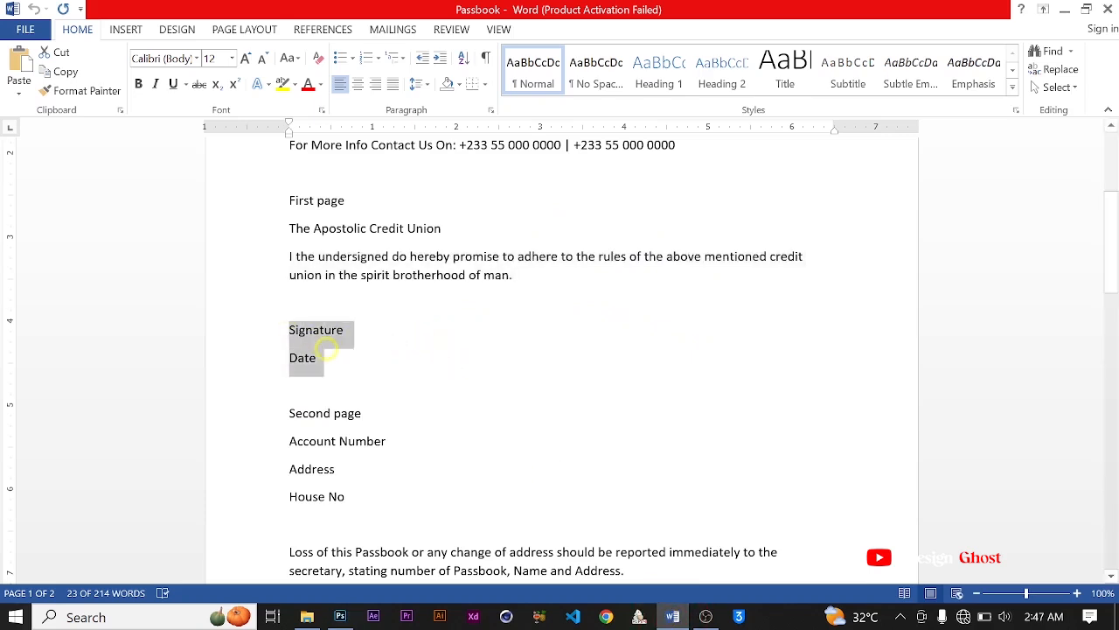
click(354, 616)
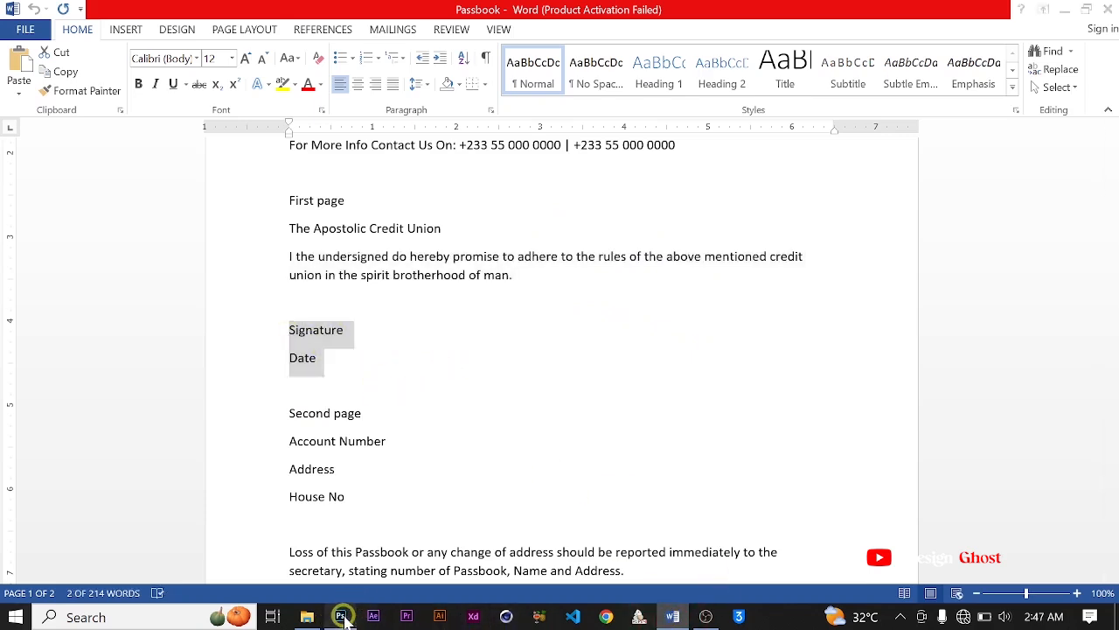
Step: Replace the NAME label on Page 1 with SIGNATURE, keeping its colon and dotted line
scroll(529, 389, up, 5)
key(t)
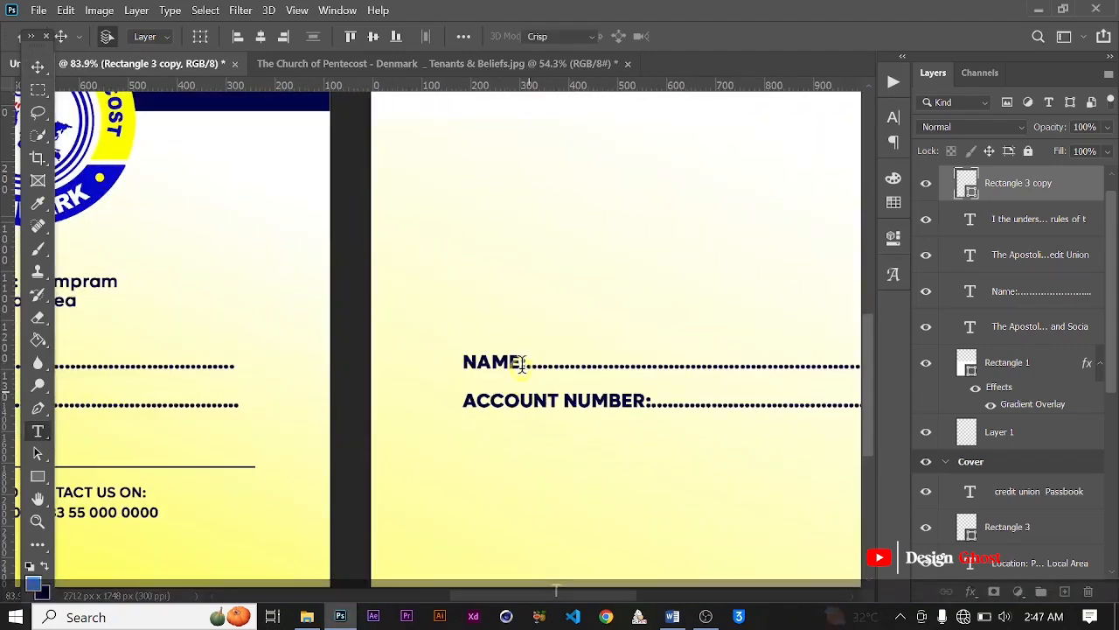
drag(517, 358, 437, 361)
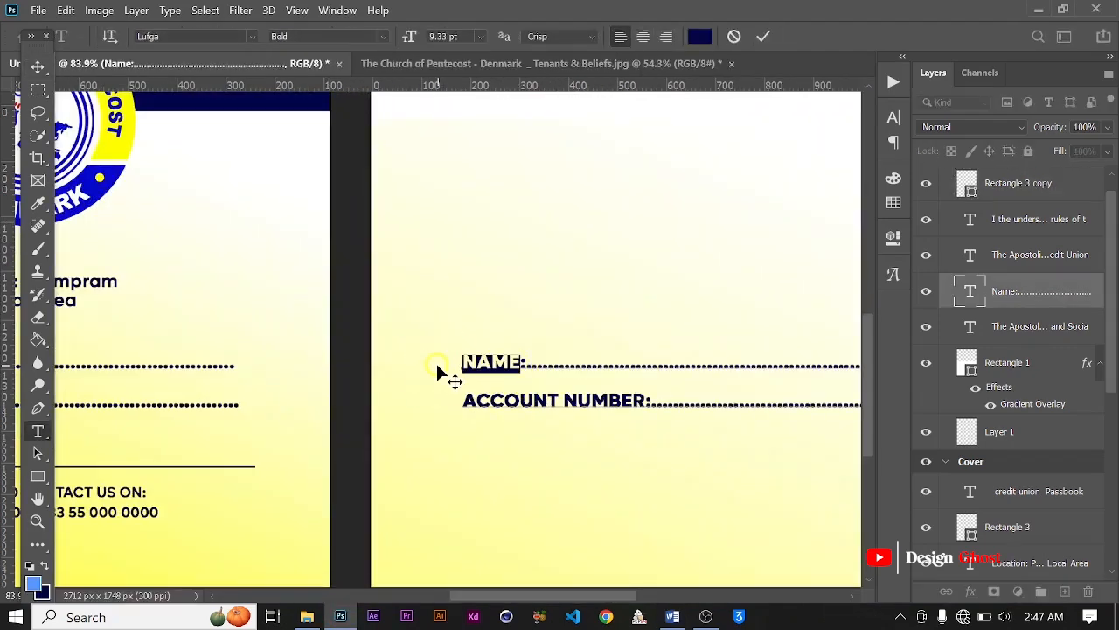
key(Caps_Lock)
text(S)
key(Caps_Lock)
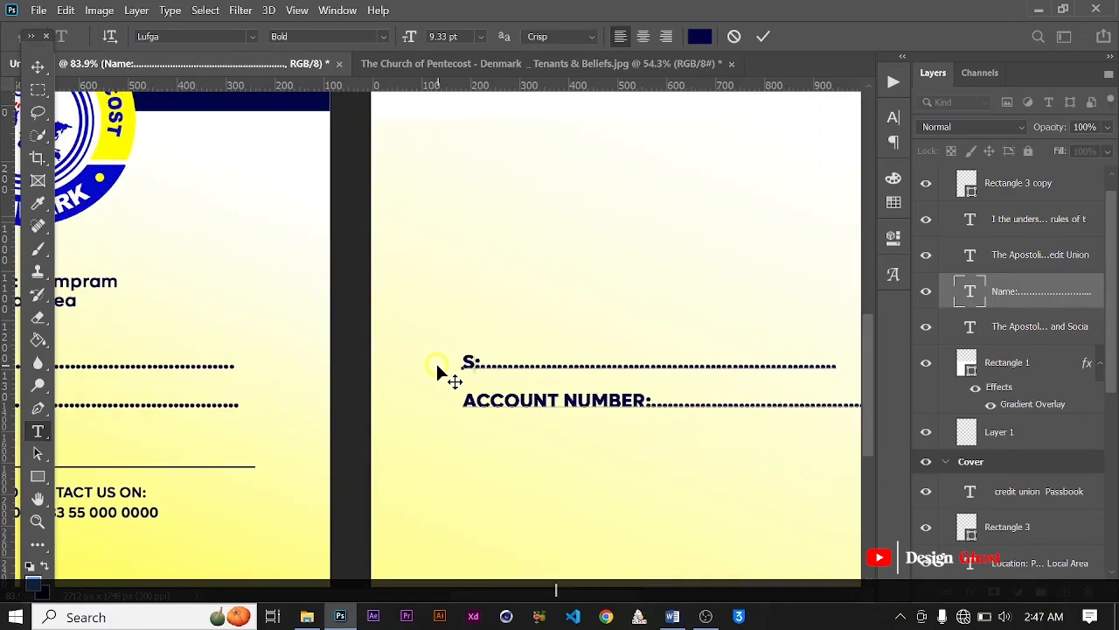
text(IGNATURE)
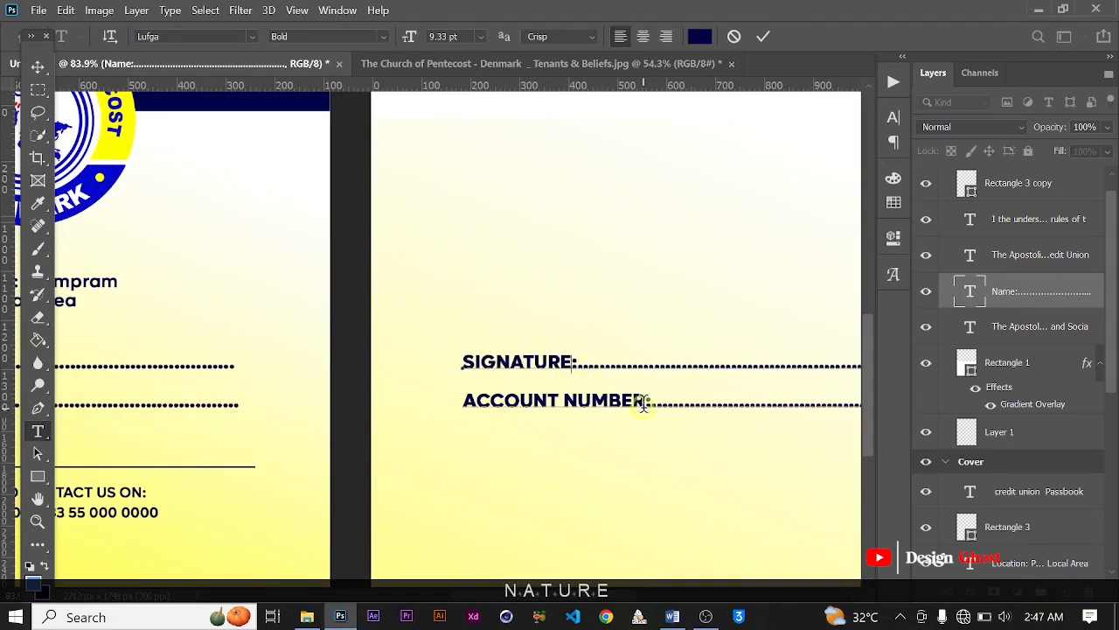
Step: Replace the ACCOUNT NUMBER label on Page 1 with DATE and lengthen its dotted line with more dots
drag(647, 399, 250, 411)
text(DATE)
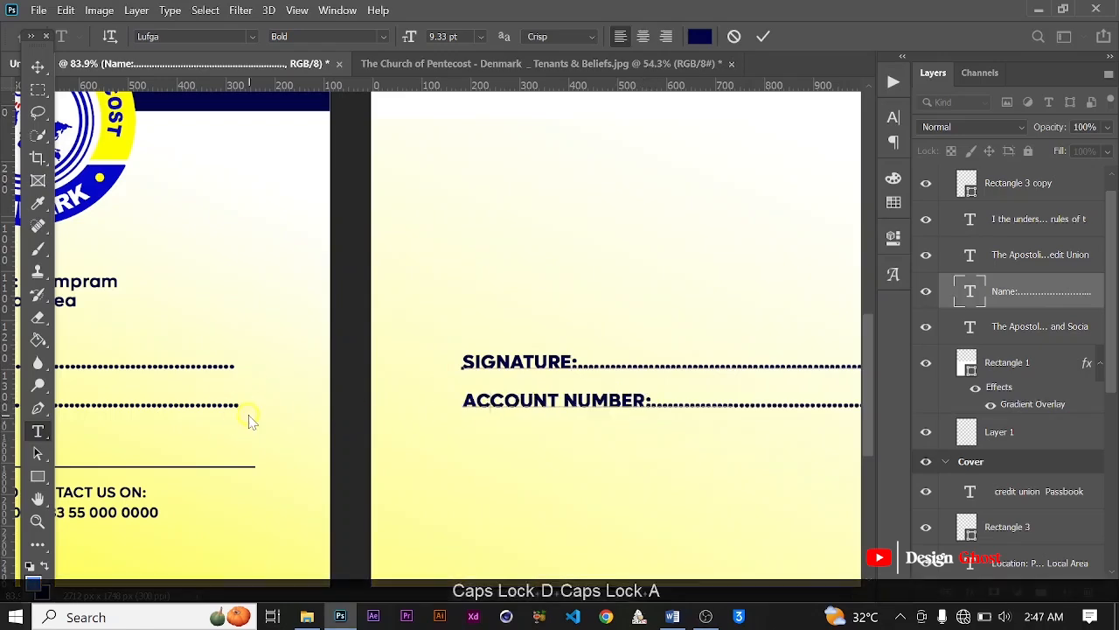
scroll(520, 375, down, 5)
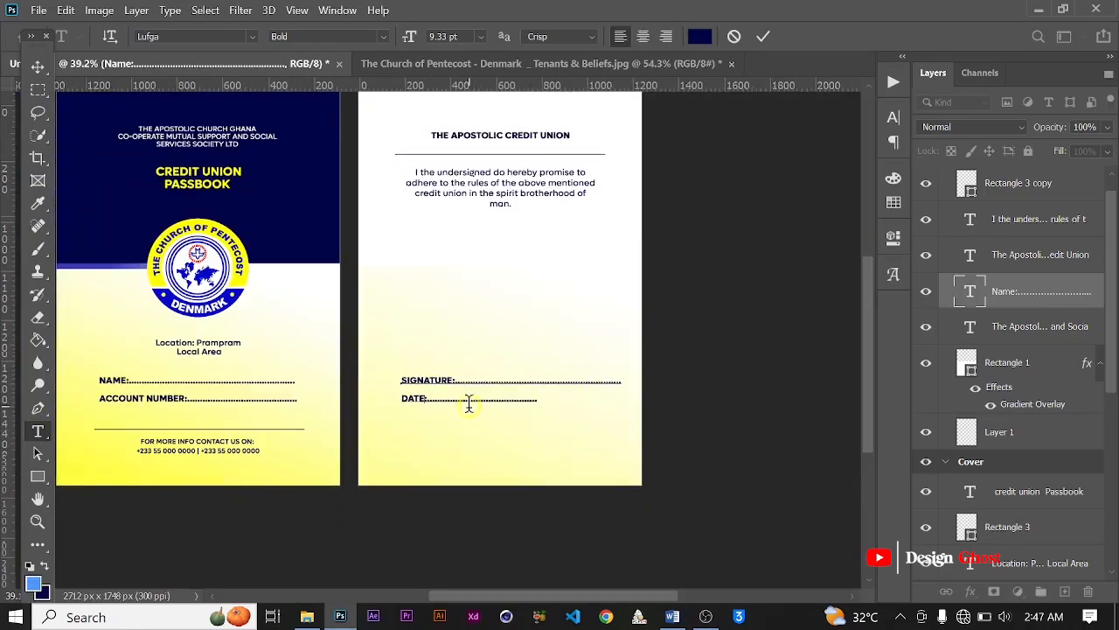
scroll(508, 403, up, 2)
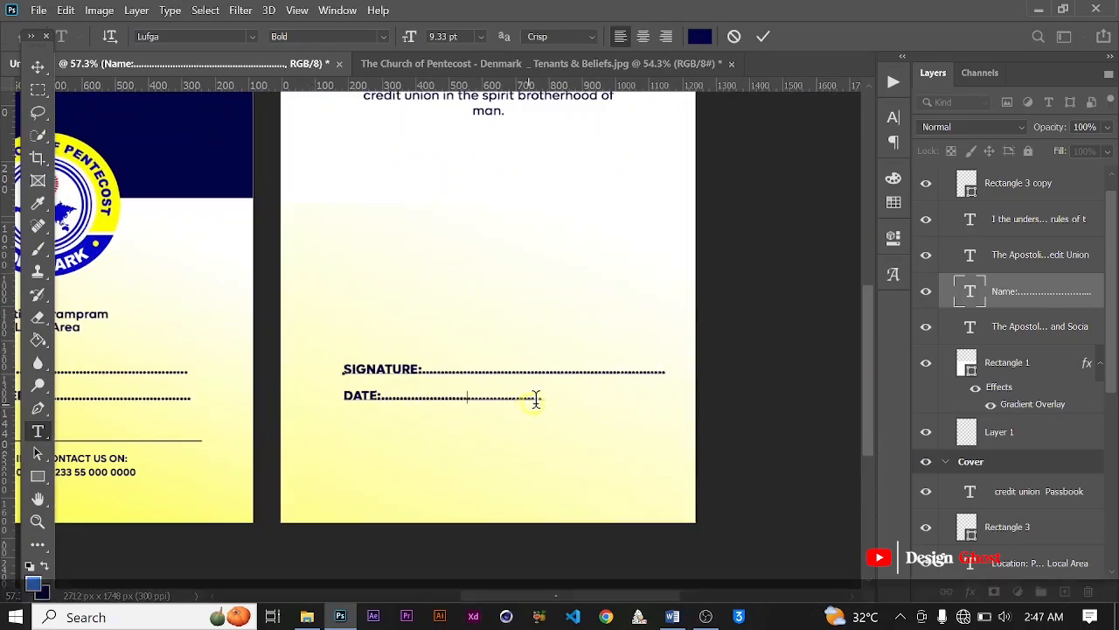
text(....................)
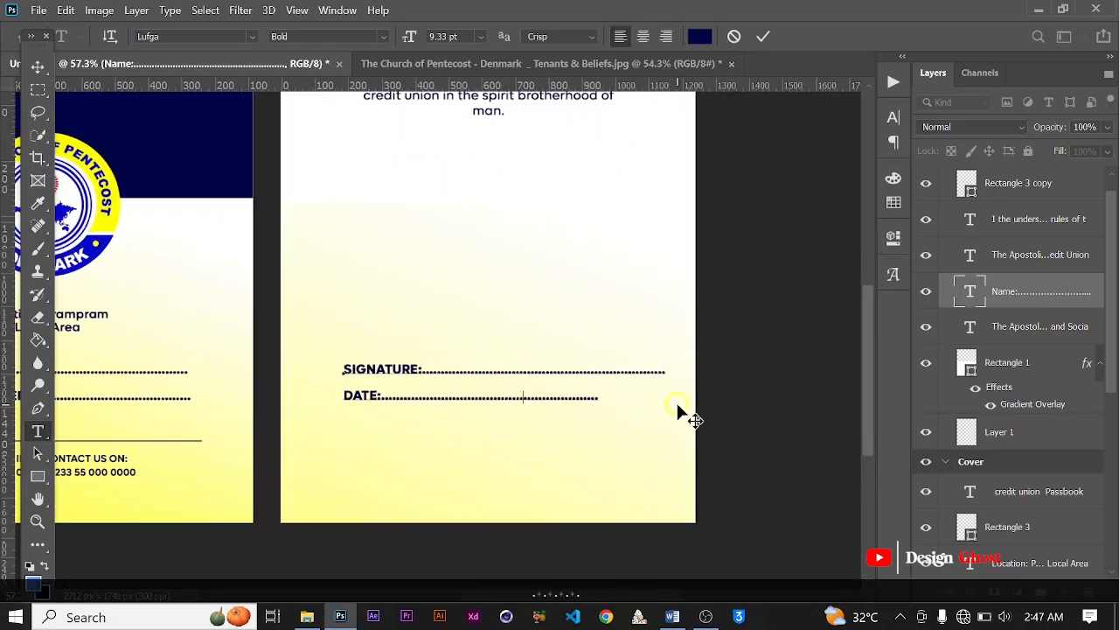
text(.......)
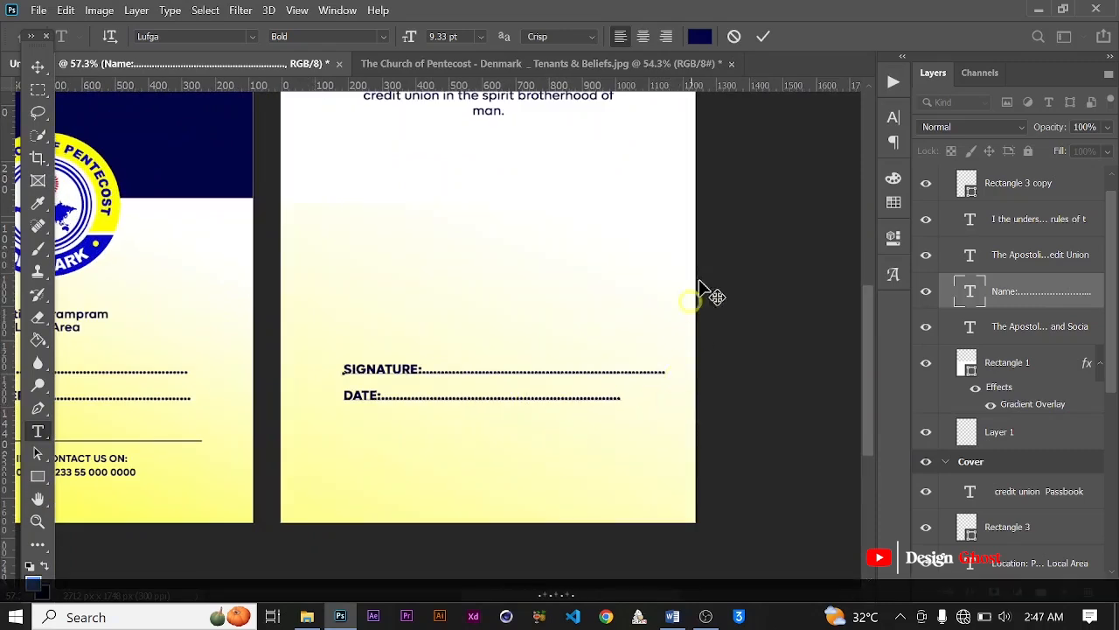
click(764, 36)
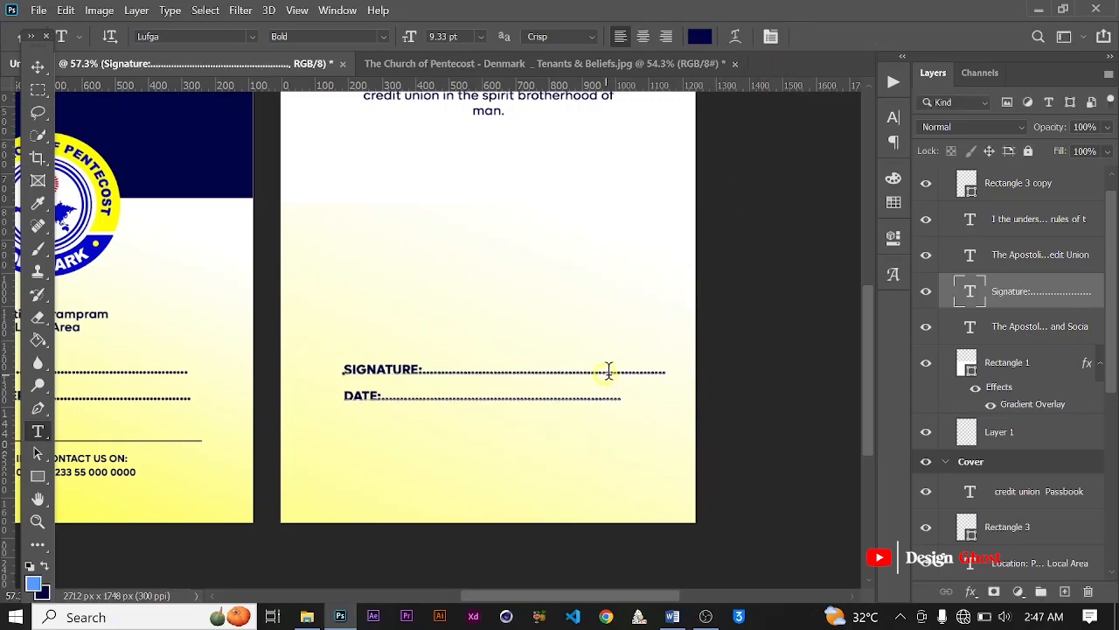
Step: Shorten the Signature line's dots so they end at about the same point as the Date line
drag(664, 371, 705, 370)
key(BackSpace)
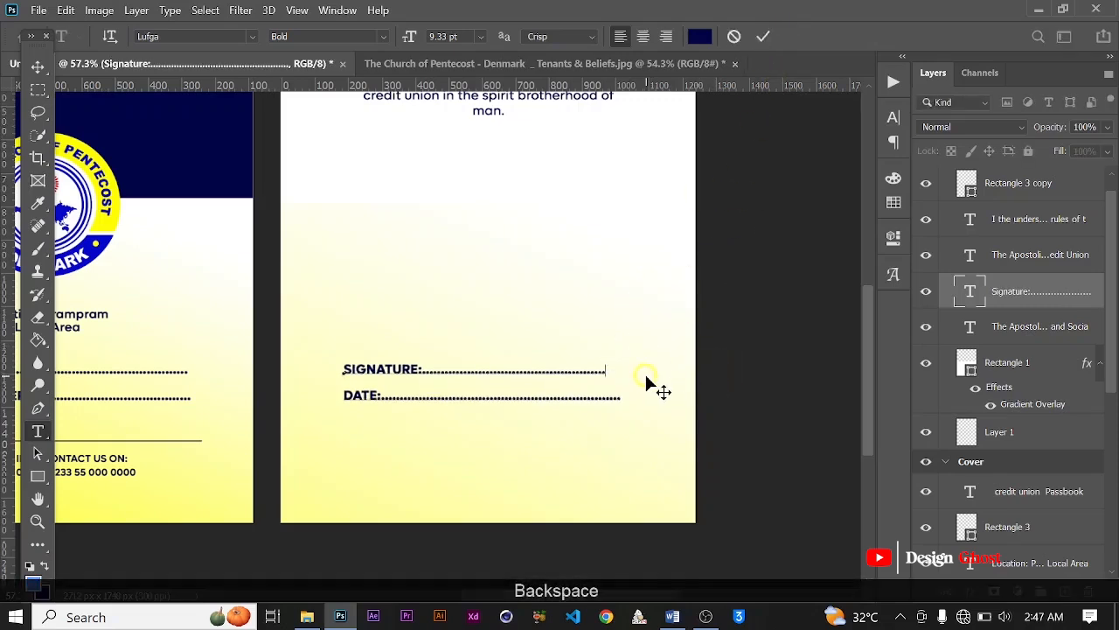
text(....)
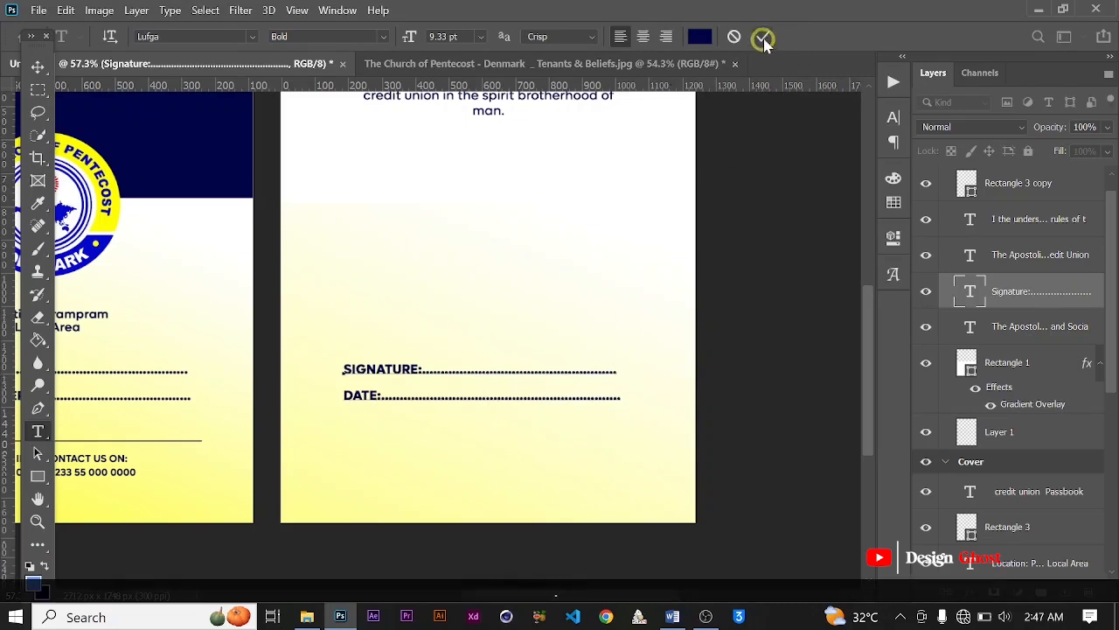
click(764, 39)
Step: Center the Signature and Date text block horizontally on Page 1
key(v)
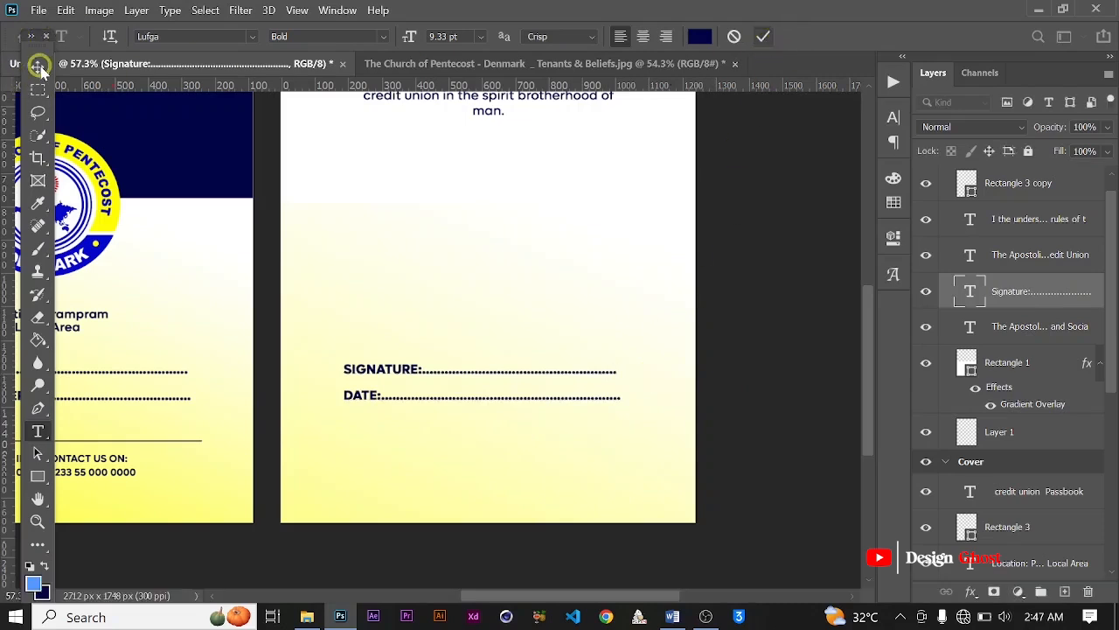
key(ctrl+a)
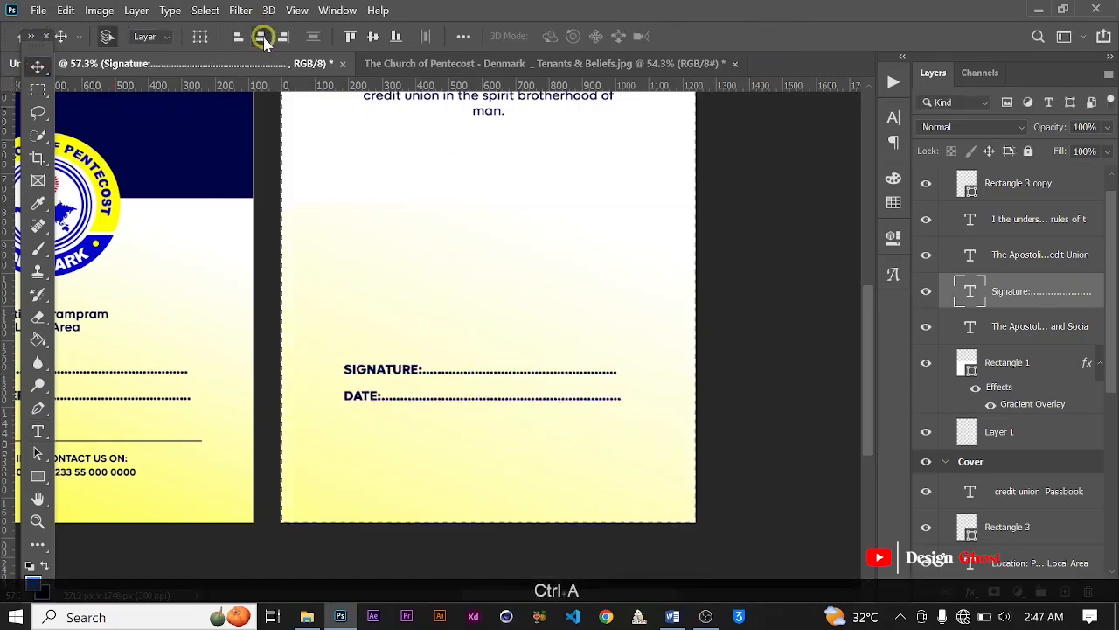
click(260, 36)
key(ctrl+d)
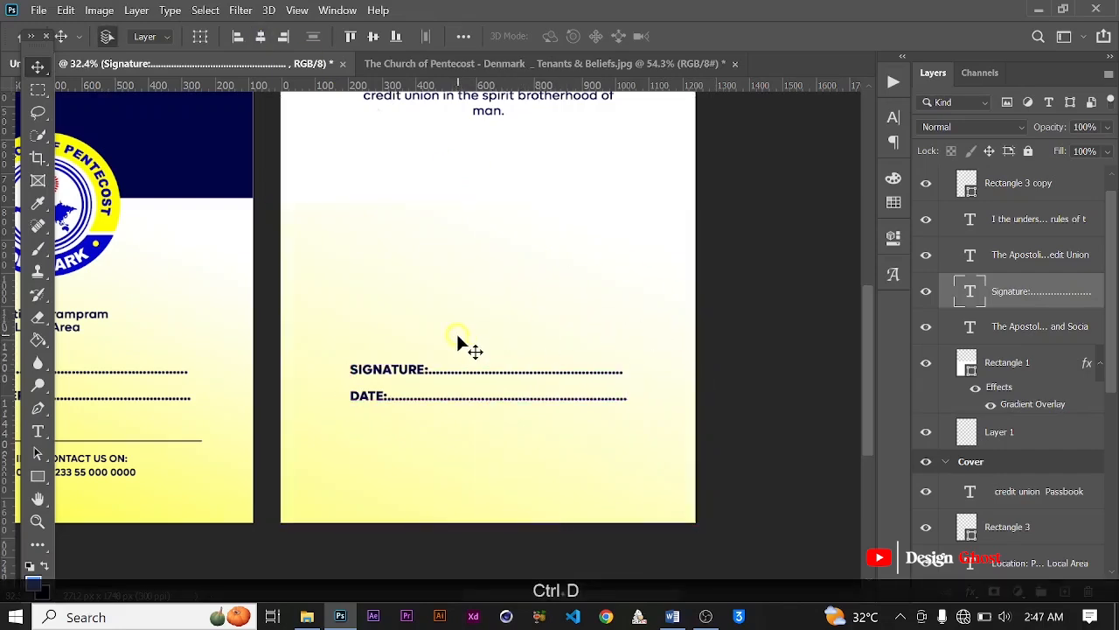
Step: Copy the cover's yellow Credit Union Passbook title onto Page 1, below the Date line
scroll(500, 412, down, 2)
scroll(487, 399, up, 1)
key(space)
scroll(488, 399, down, 3)
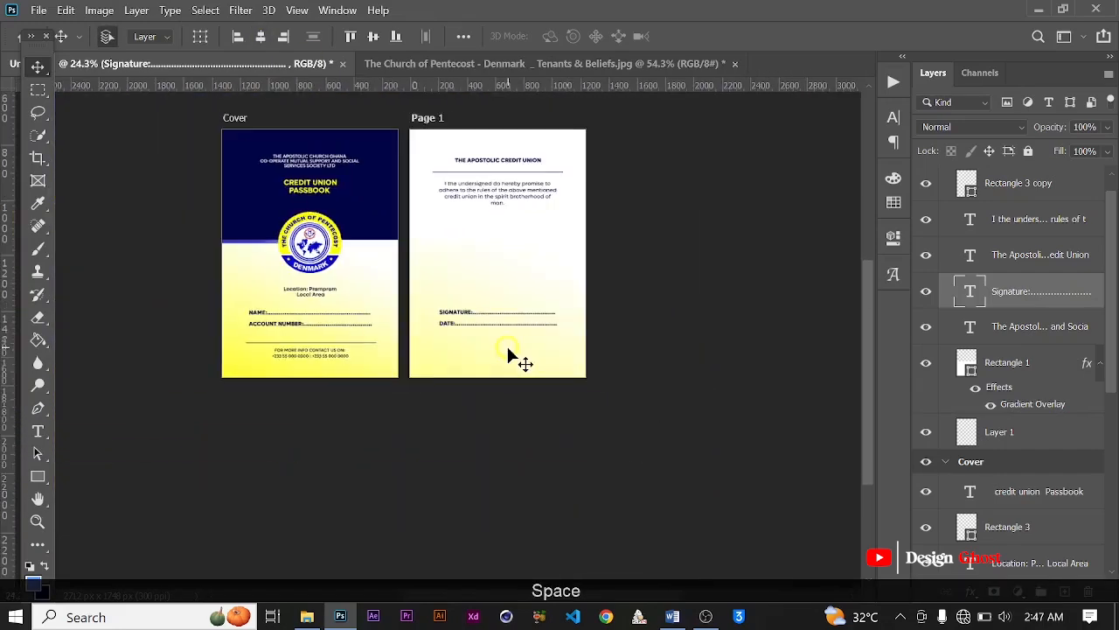
scroll(507, 344, up, 1)
scroll(490, 337, down, 1)
scroll(498, 350, up, 1)
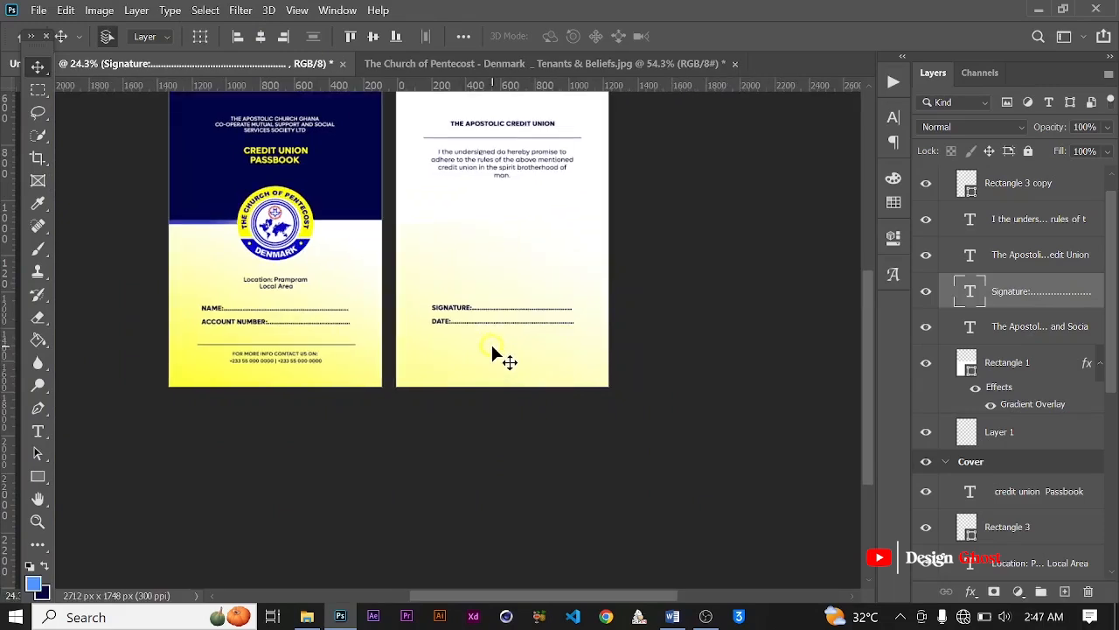
scroll(492, 352, down, 1)
click(328, 201)
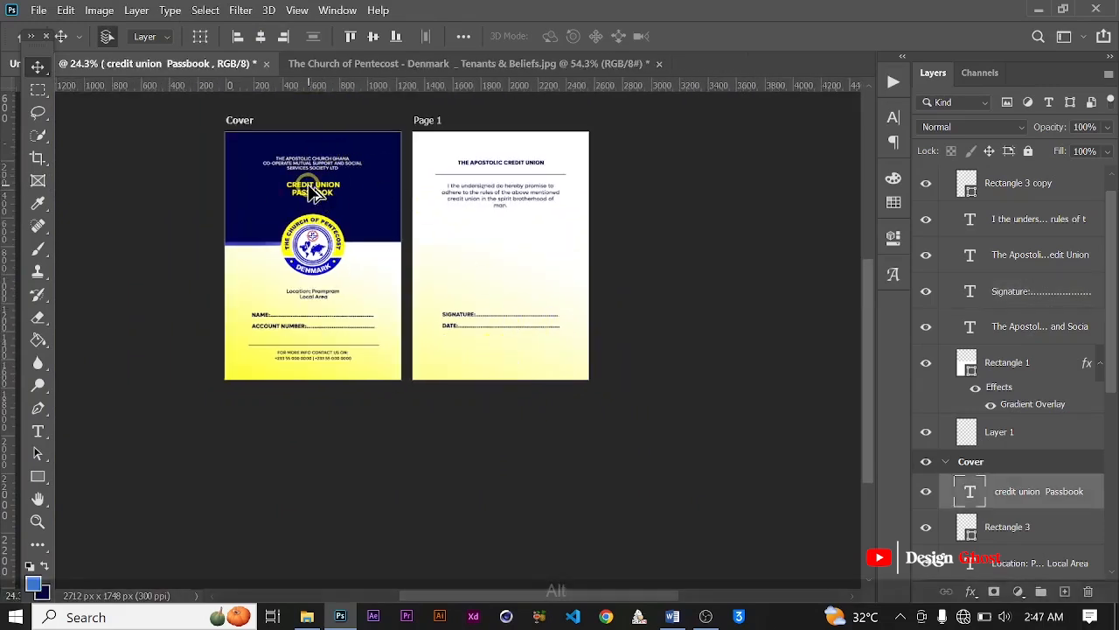
drag(328, 201, 497, 352)
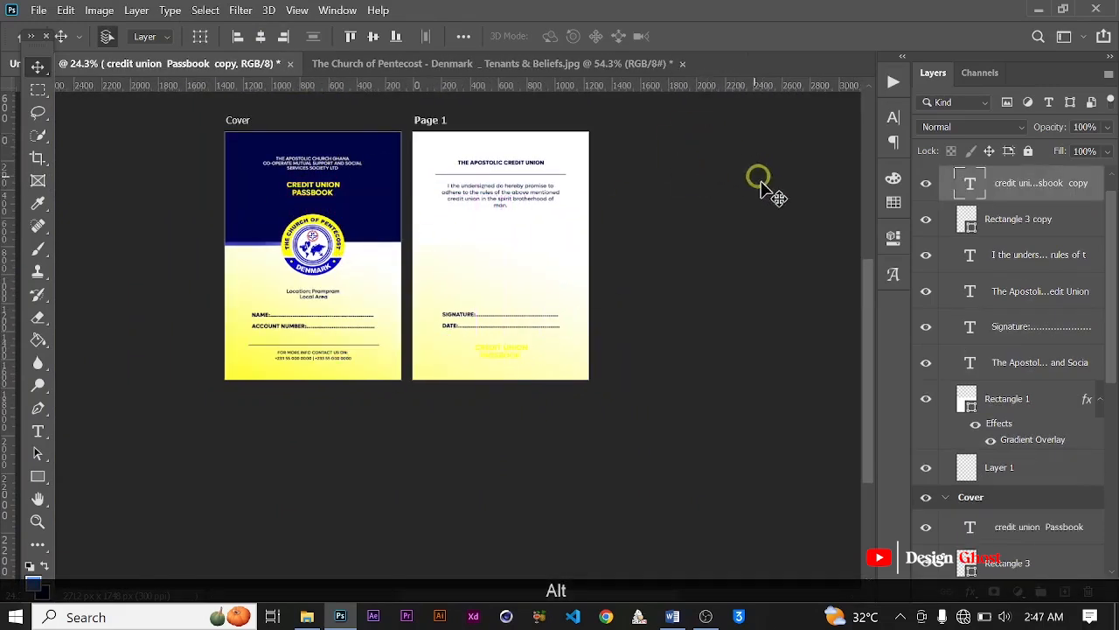
Step: Recolor the copied title to dark navy #010445, sampled from the cover background
click(893, 120)
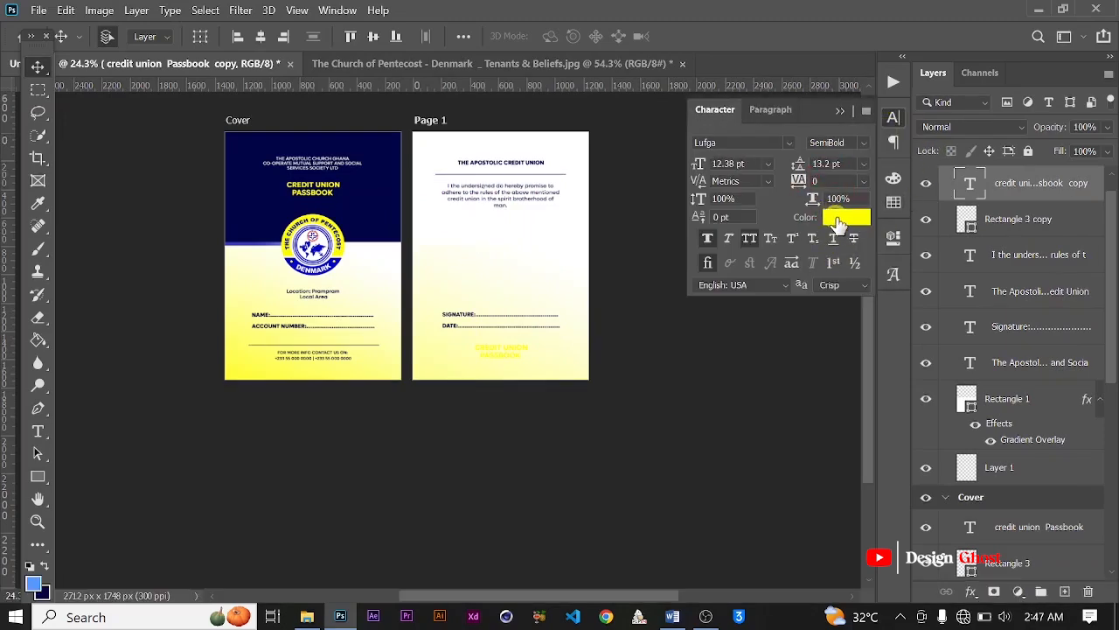
click(838, 218)
click(246, 200)
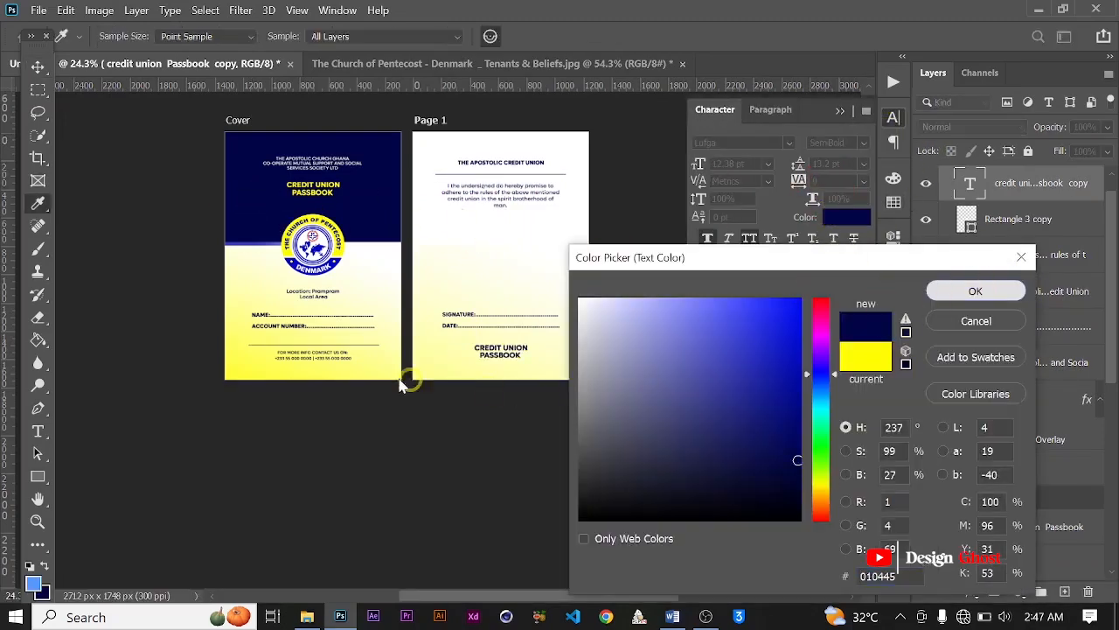
key(Return)
Step: Scale the copied title on Page 1 down to about 47.57%, giving a 5.89 pt font size
scroll(529, 359, up, 3)
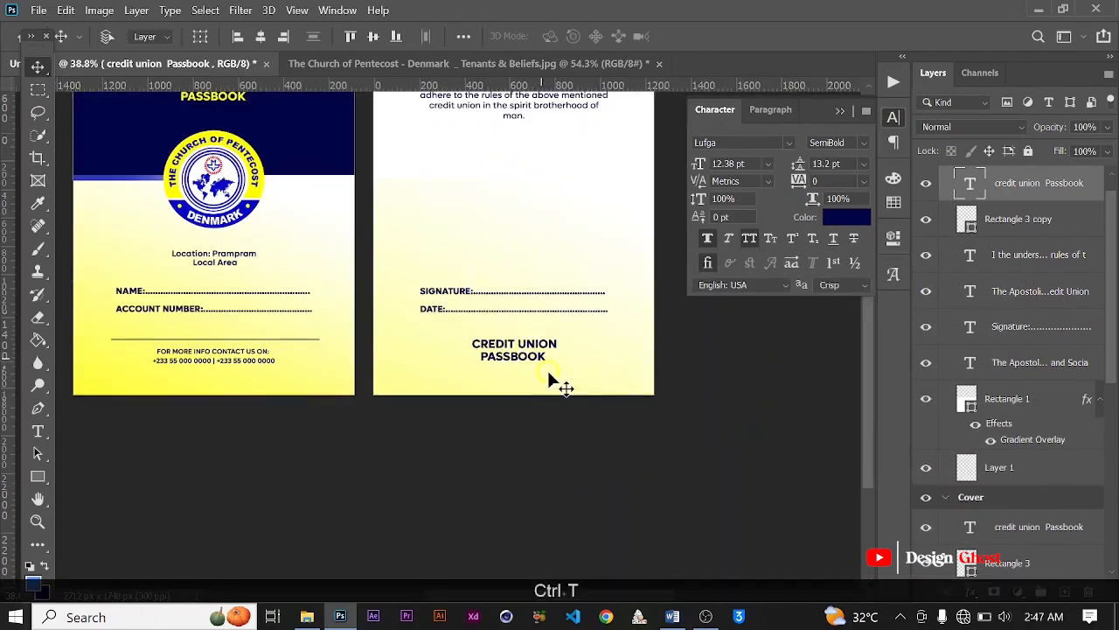
key(ctrl+t)
scroll(549, 378, up, 3)
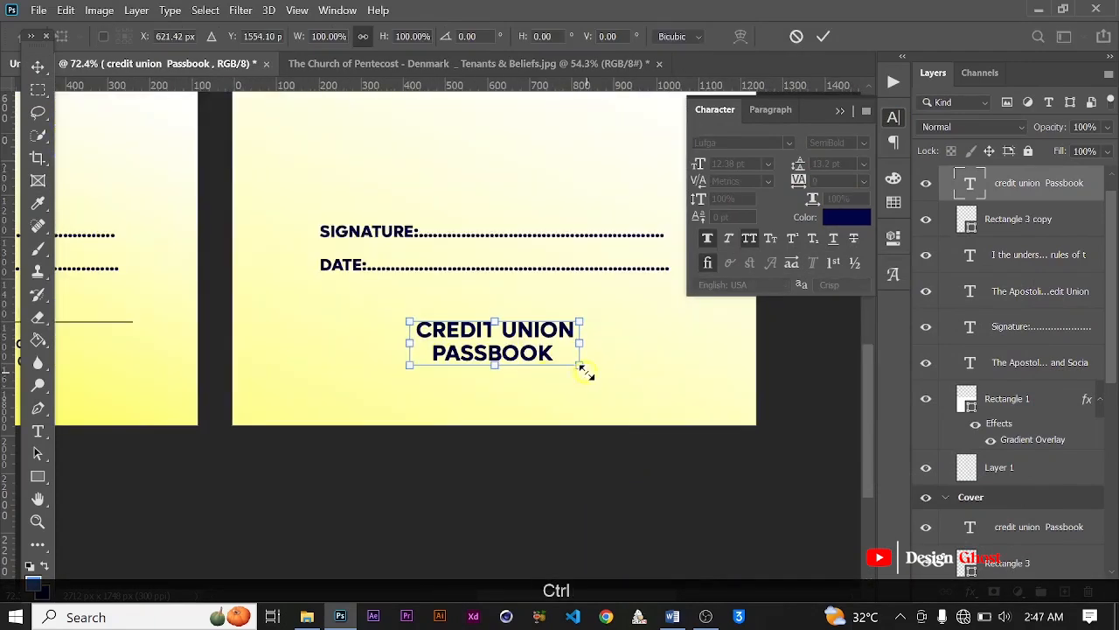
drag(580, 367, 490, 343)
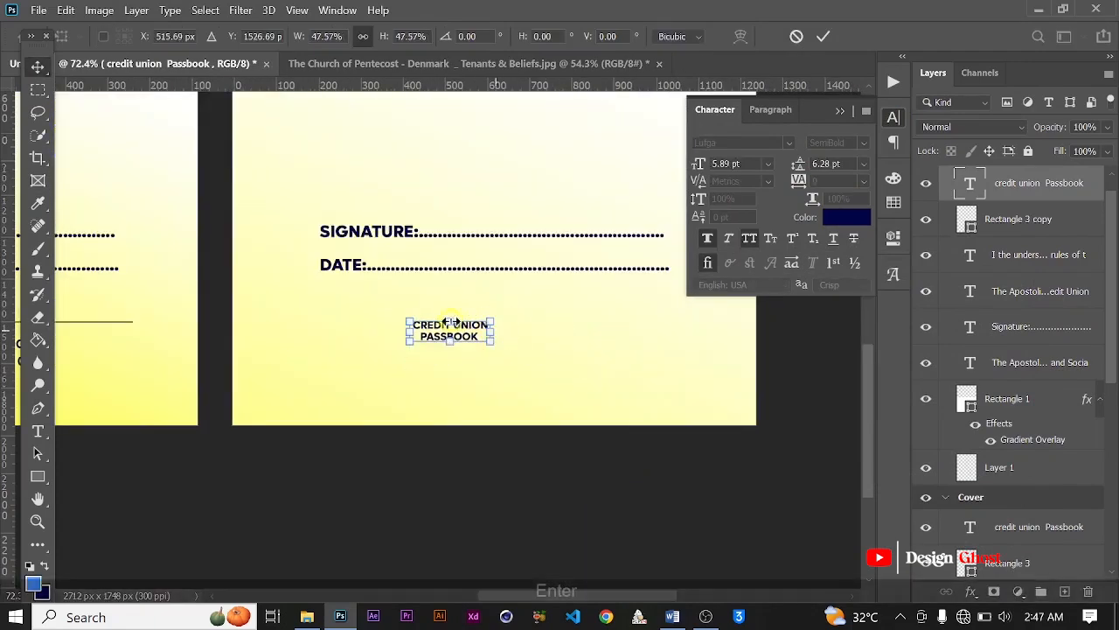
key(Return)
Step: Join the copied title on Page 1 into a single line reading Credit Union Passbook, with single spaces between words
scroll(450, 328, up, 2)
key(t)
scroll(447, 320, up, 2)
click(413, 338)
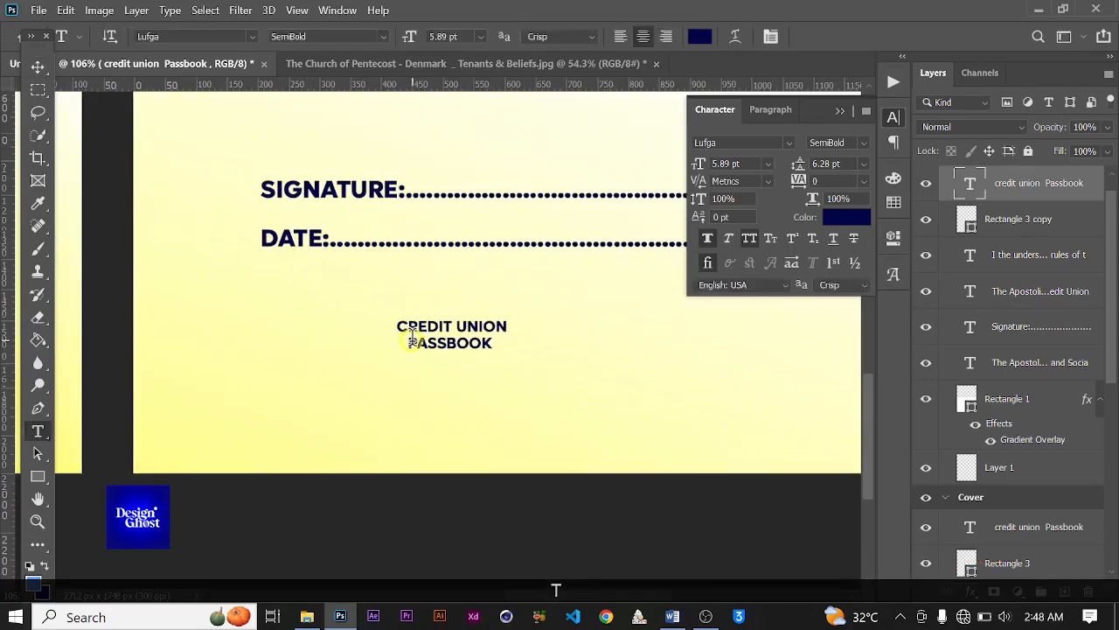
key(BackSpace)
key(BackSpace)
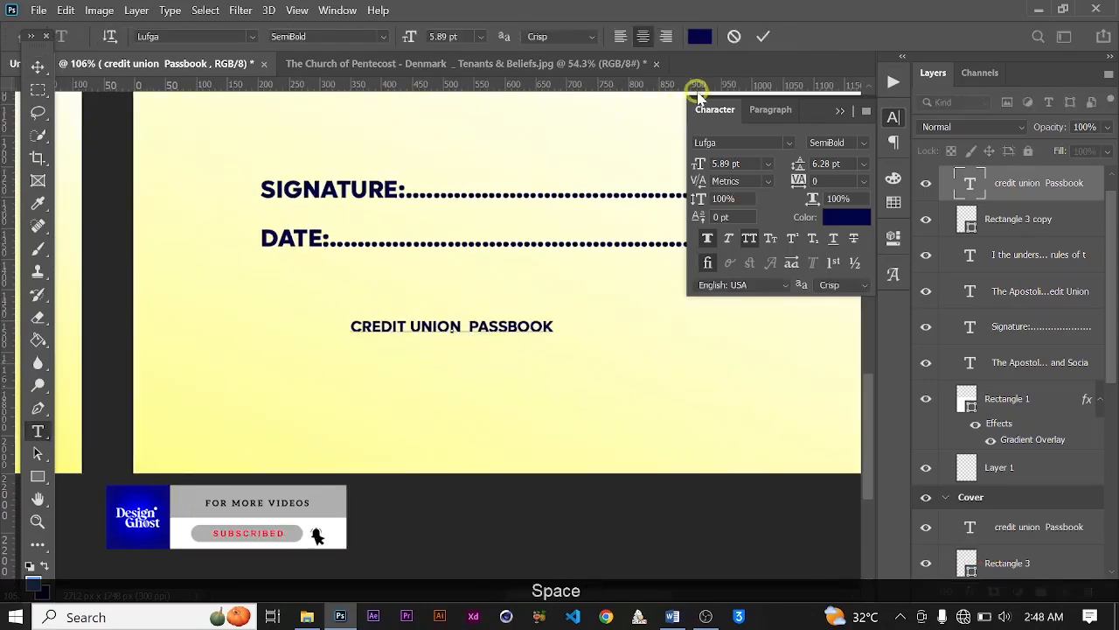
key(BackSpace)
click(763, 35)
Step: Center the single-line Credit Union Passbook text horizontally on Page 1 and nudge it slightly down toward the page bottom
key(ctrl+a)
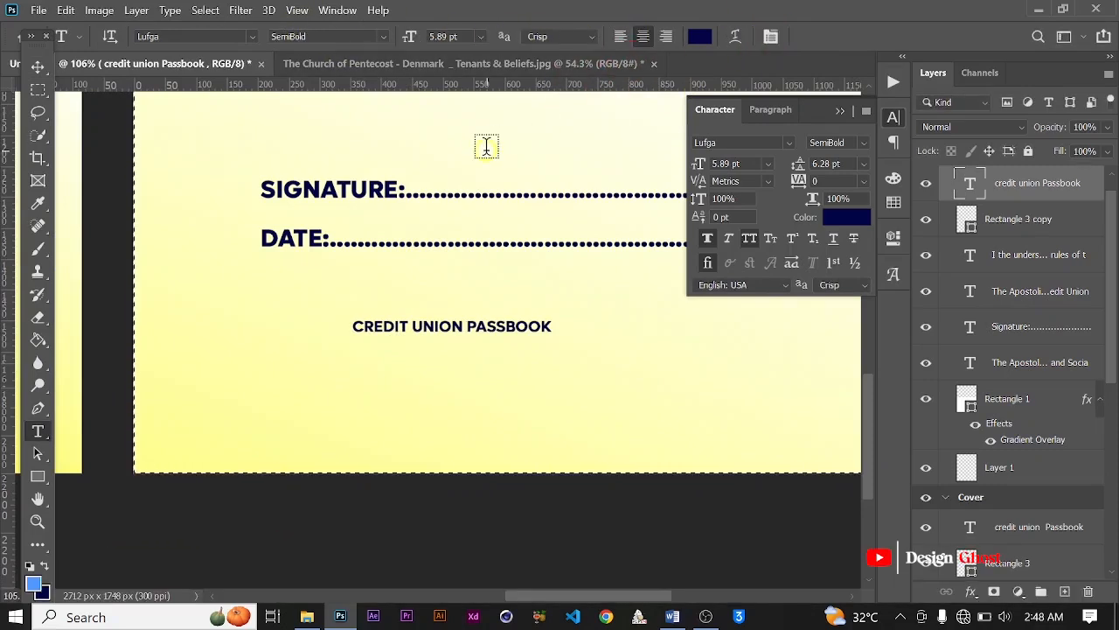
click(27, 70)
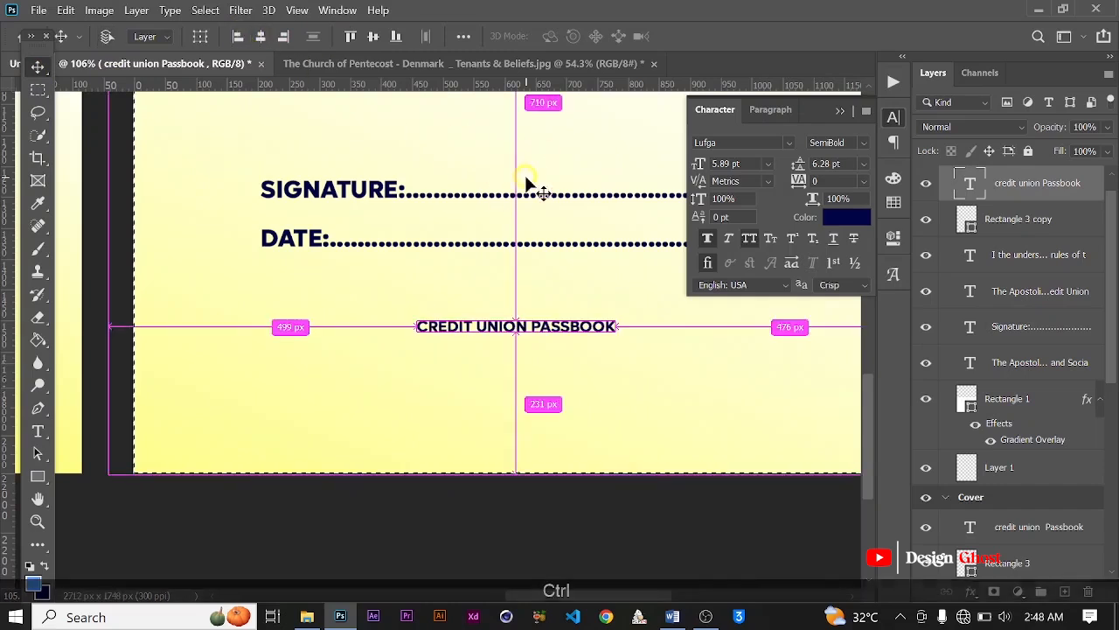
key(ctrl+d)
scroll(530, 184, down, 3)
scroll(579, 275, down, 3)
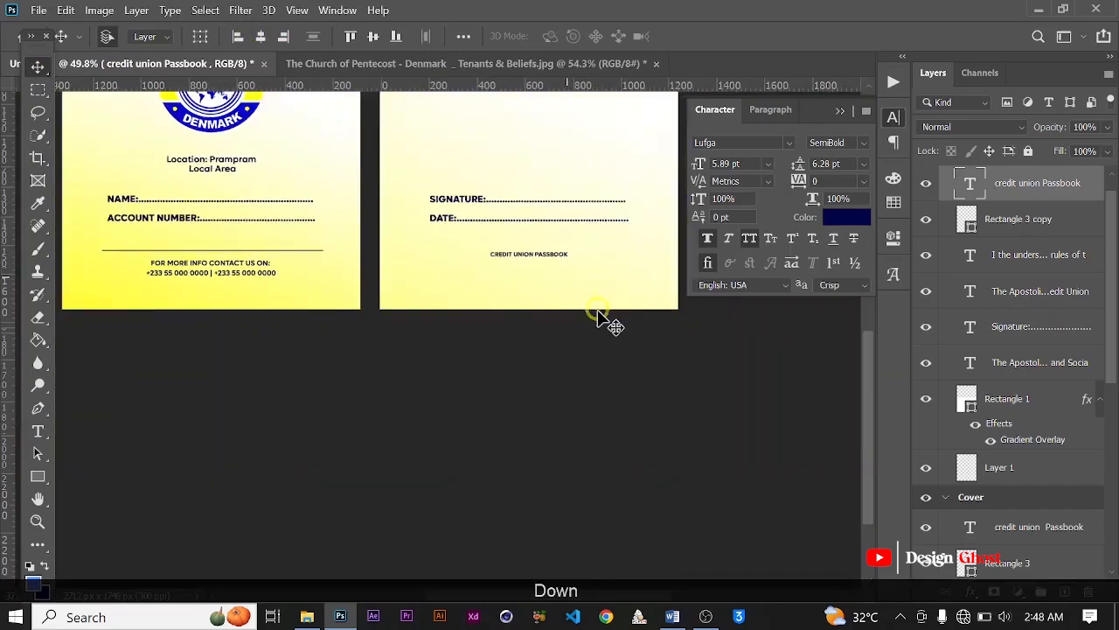
key(Down)
key(Down)
key(Down)
key(Down)
key(Down)
key(Down)
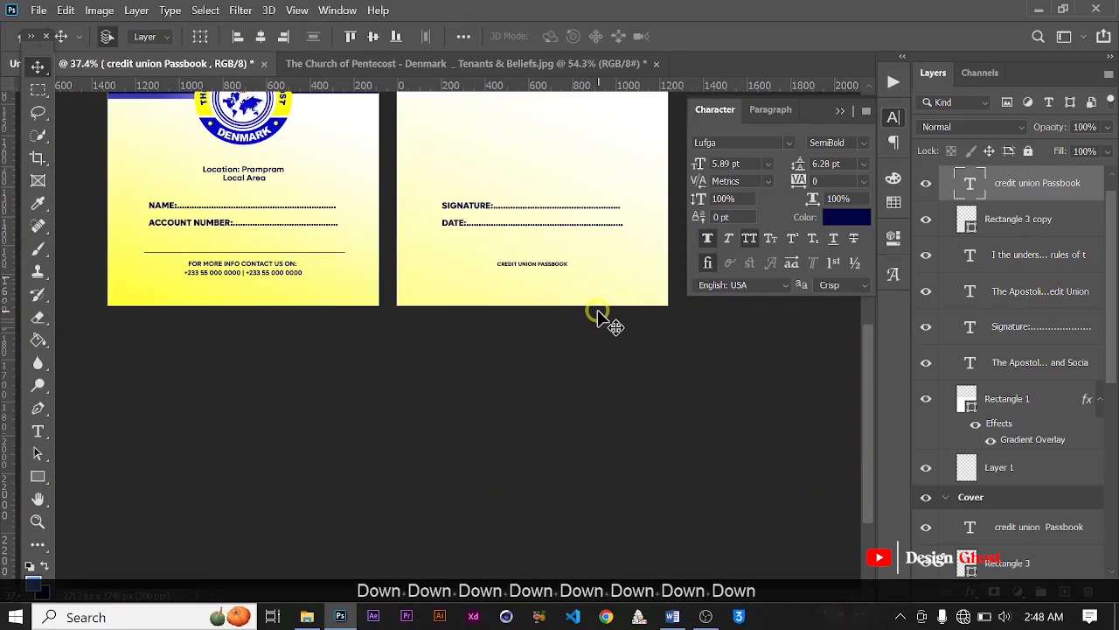
key(ctrl+0)
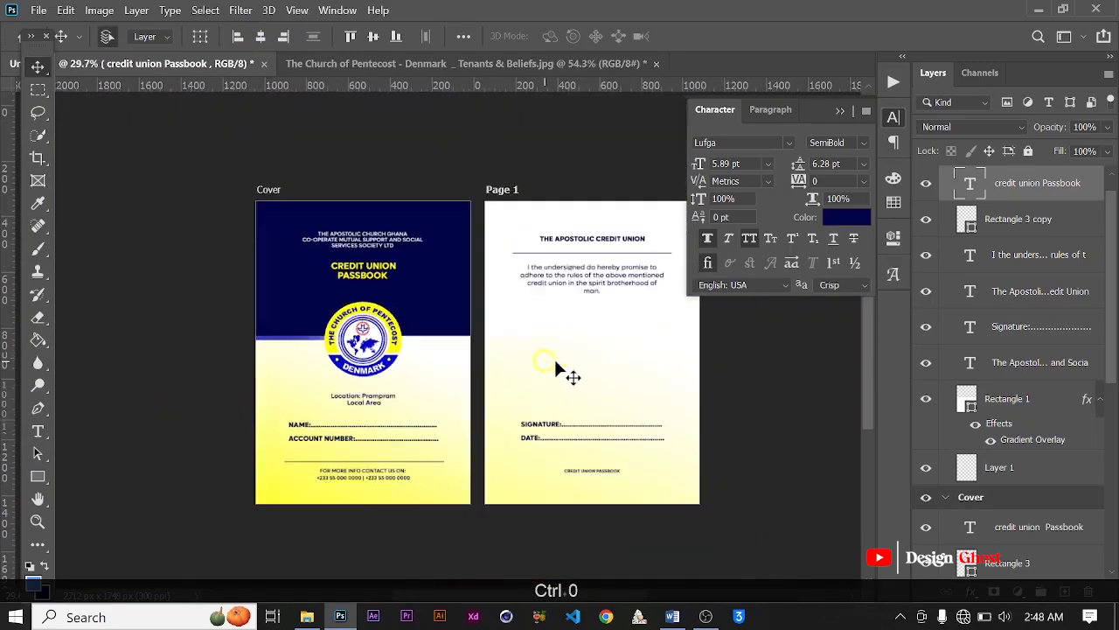
Step: Collapse the Page 1 and Cover artboard groups and hide the character settings
scroll(1010, 252, up, 1)
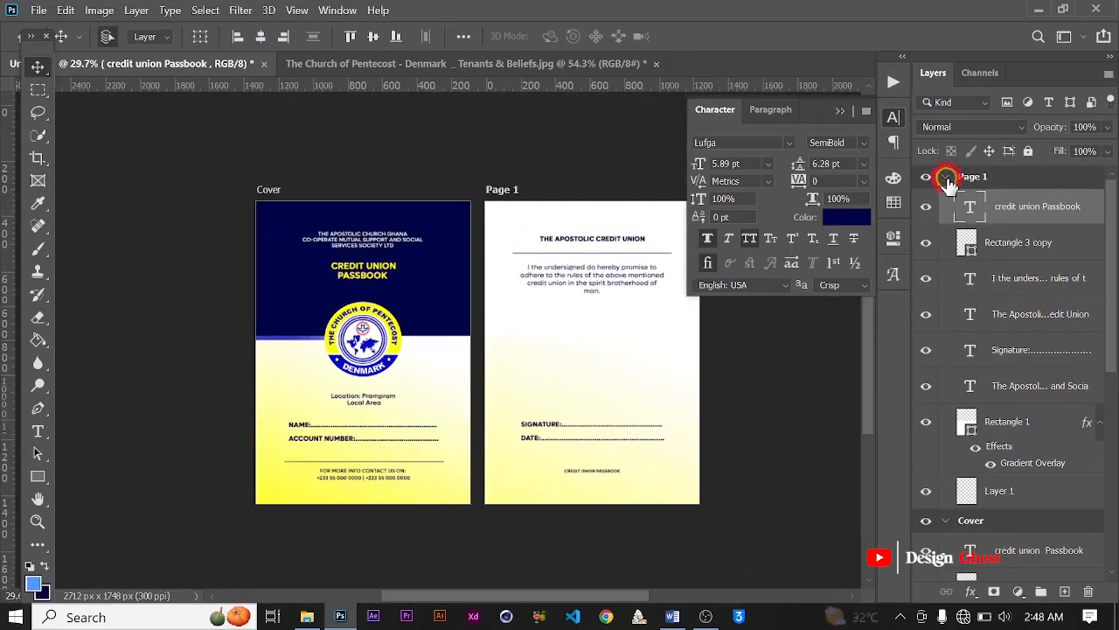
click(946, 178)
click(942, 201)
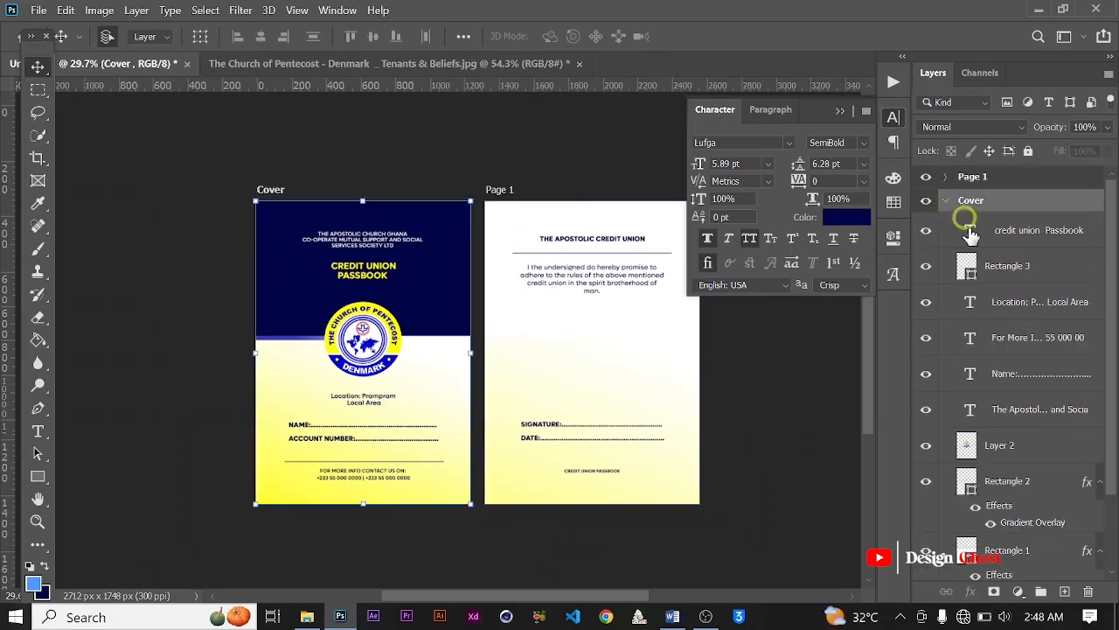
click(944, 201)
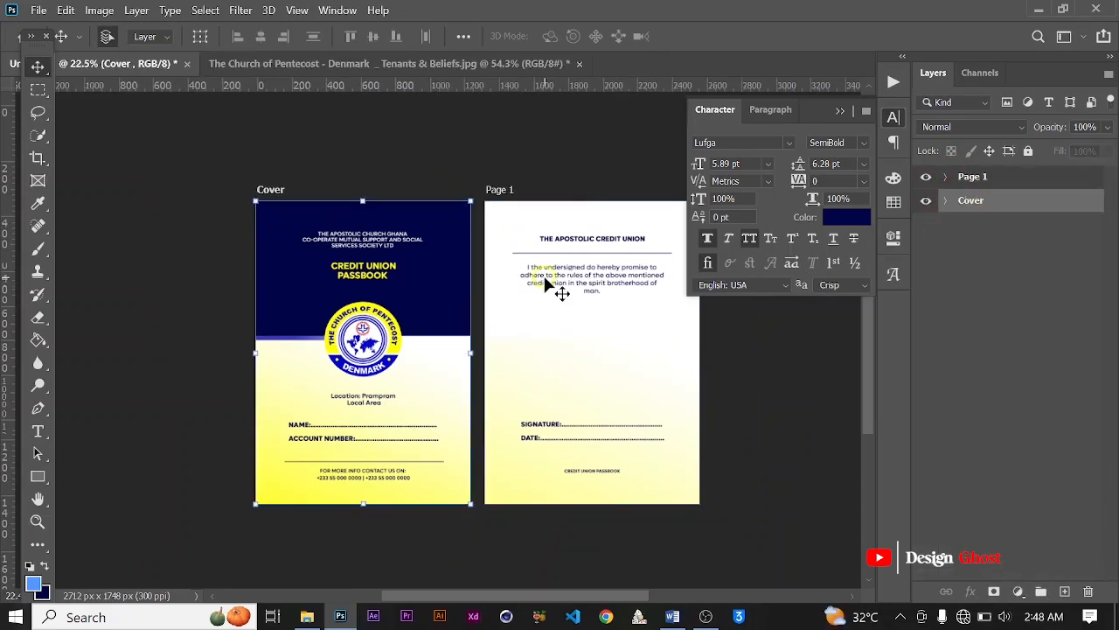
scroll(549, 284, down, 1)
click(834, 112)
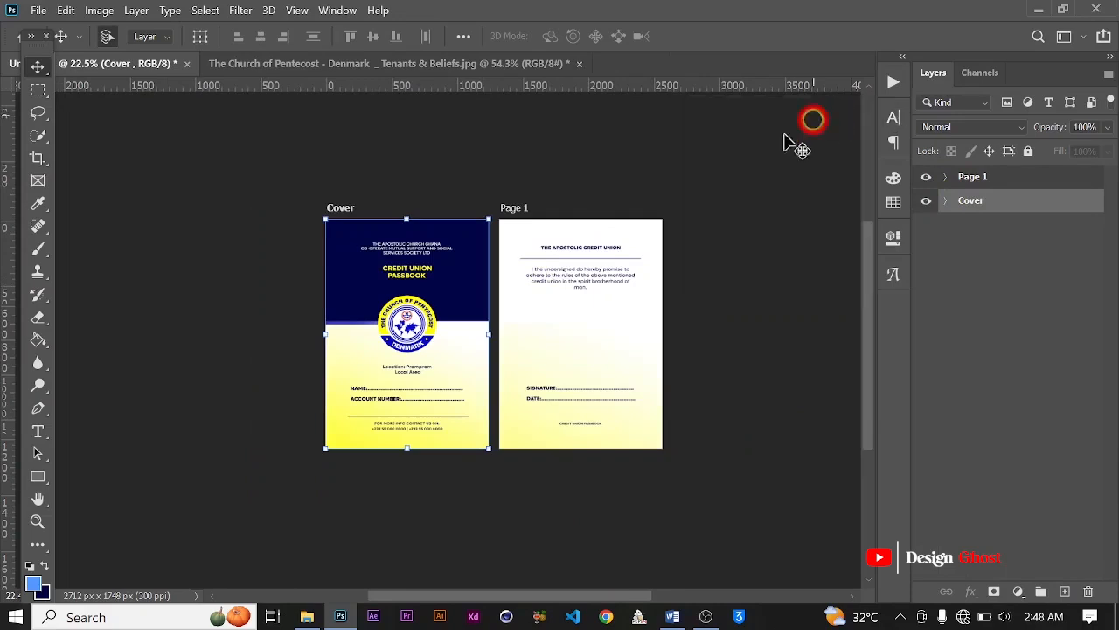
Step: Duplicate the Page 1 artboard and place the copy directly beside it, after Page 1
click(513, 208)
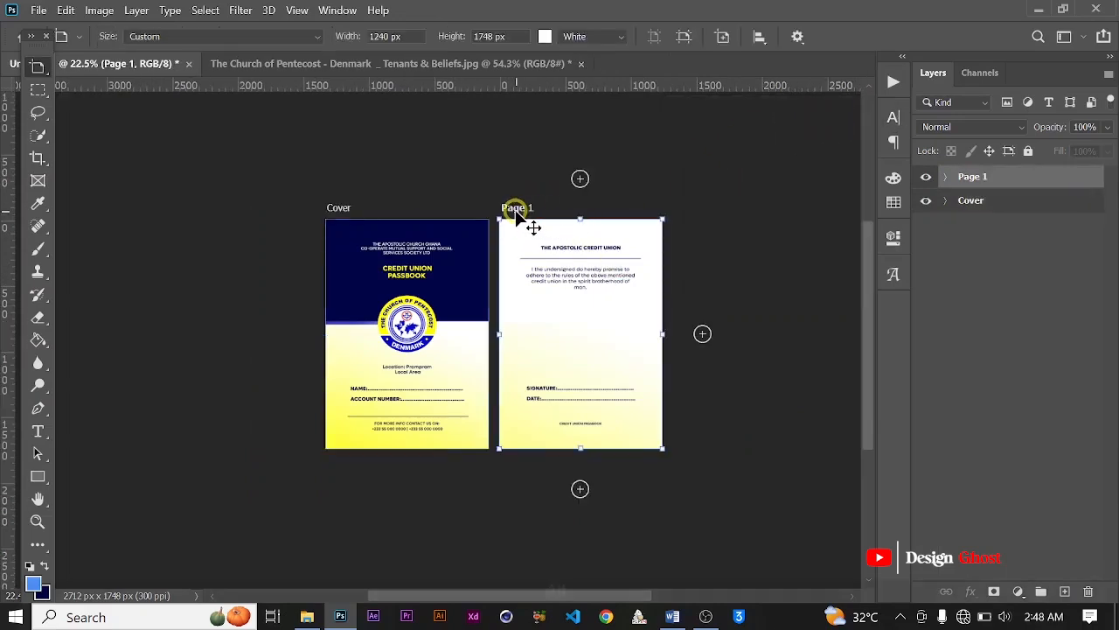
alt+drag(517, 212, 692, 211)
scroll(636, 294, up, 1)
key(space)
drag(720, 349, 580, 348)
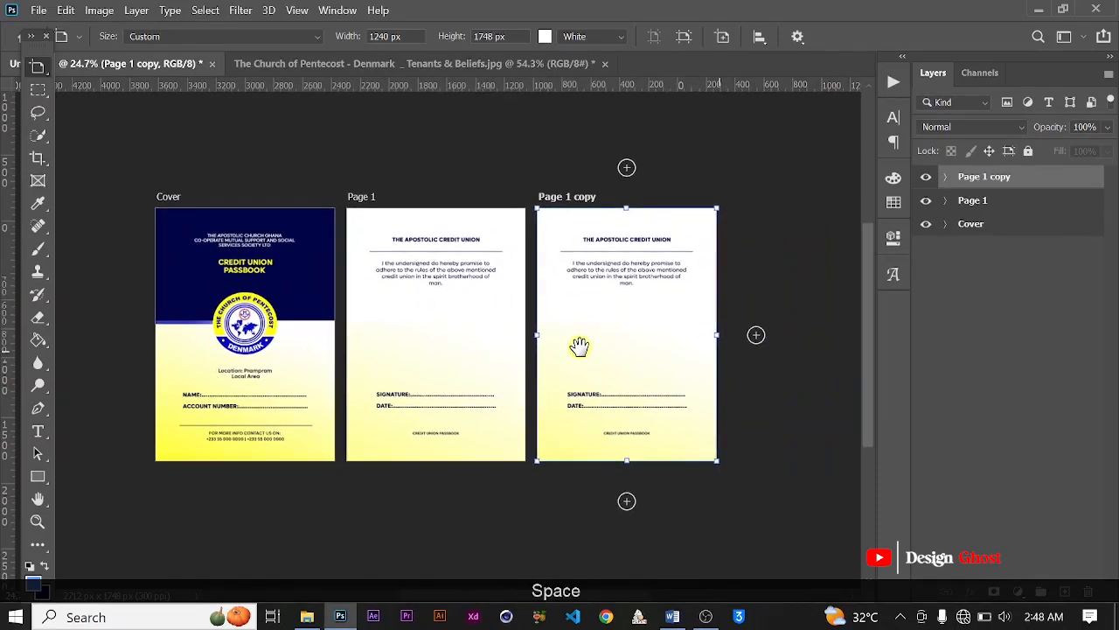
Step: Rename the duplicated artboard as Page 2
double_click(1003, 176)
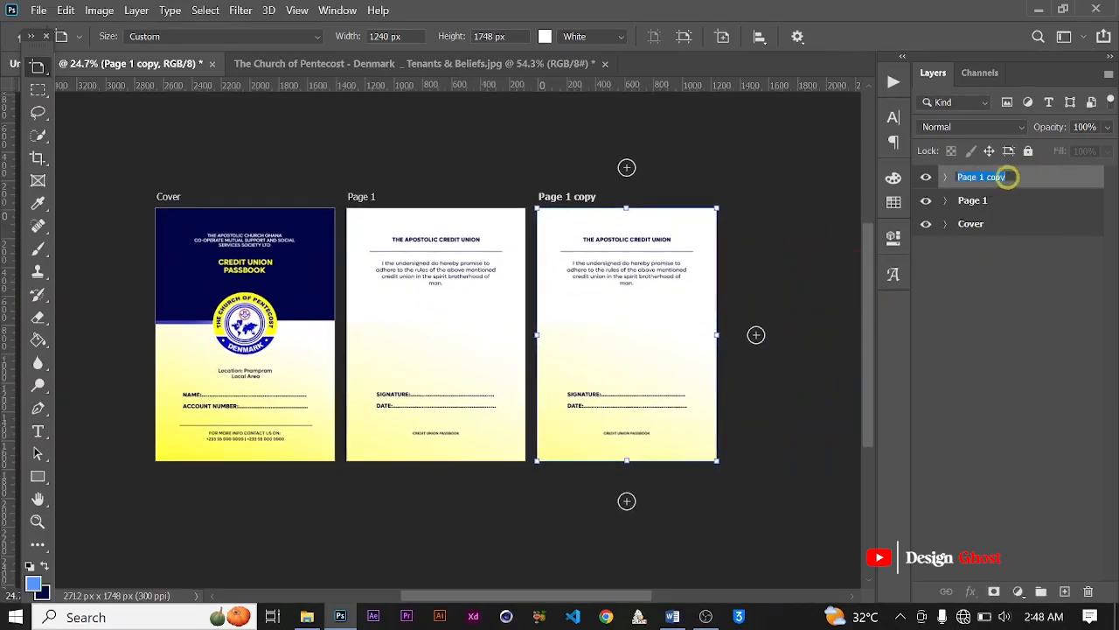
key(BackSpace)
key(BackSpace)
key(BackSpace)
key(BackSpace)
key(BackSpace)
key(BackSpace)
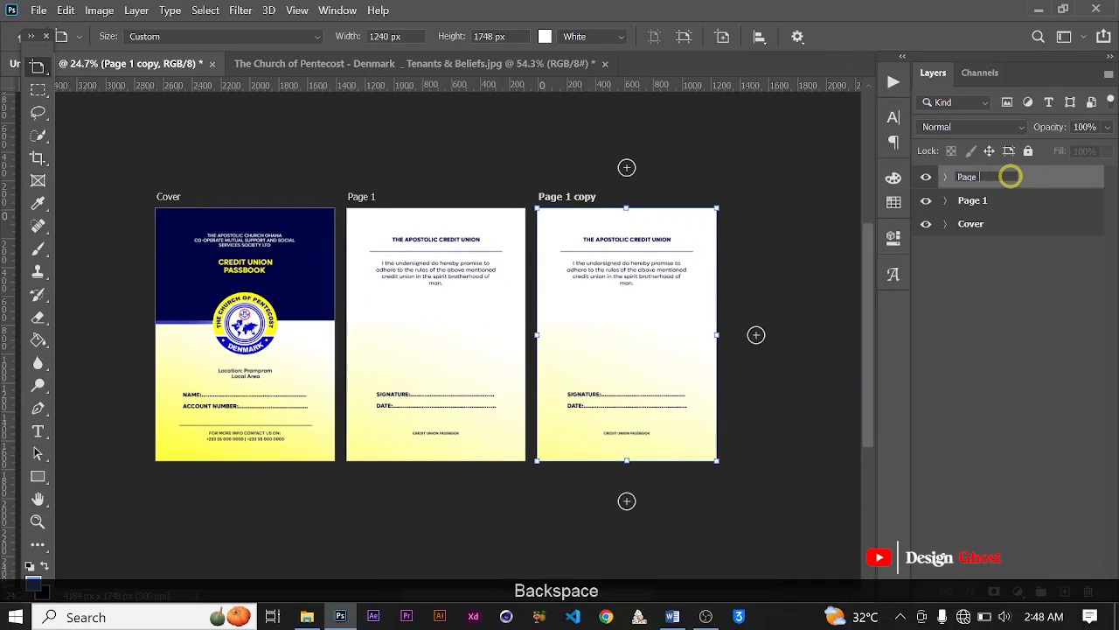
text(2)
key(Return)
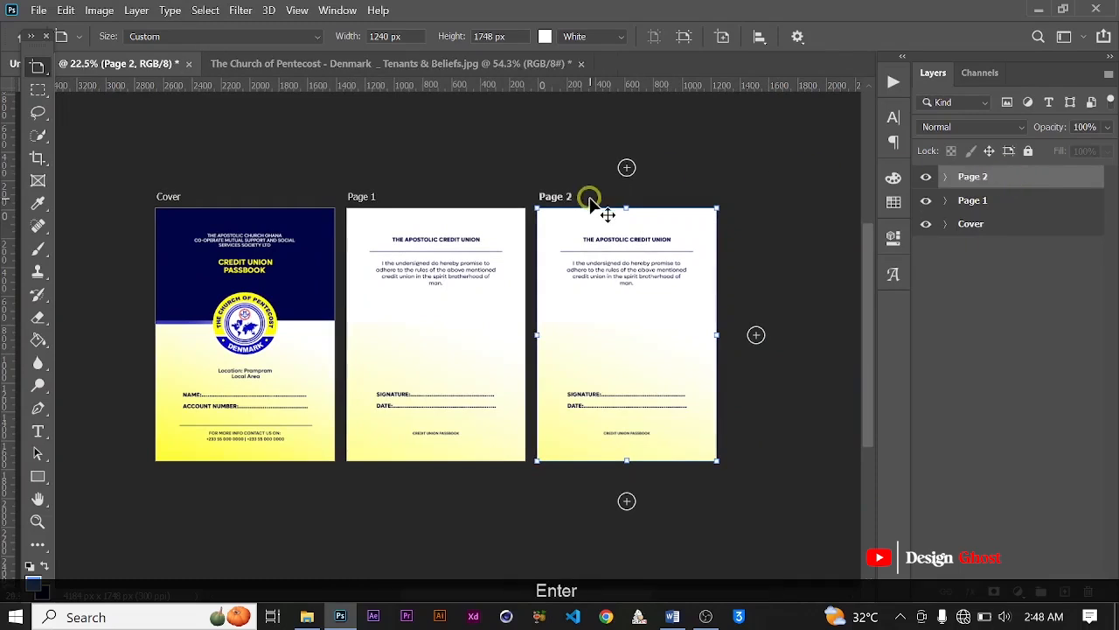
scroll(607, 213, down, 2)
scroll(612, 296, up, 3)
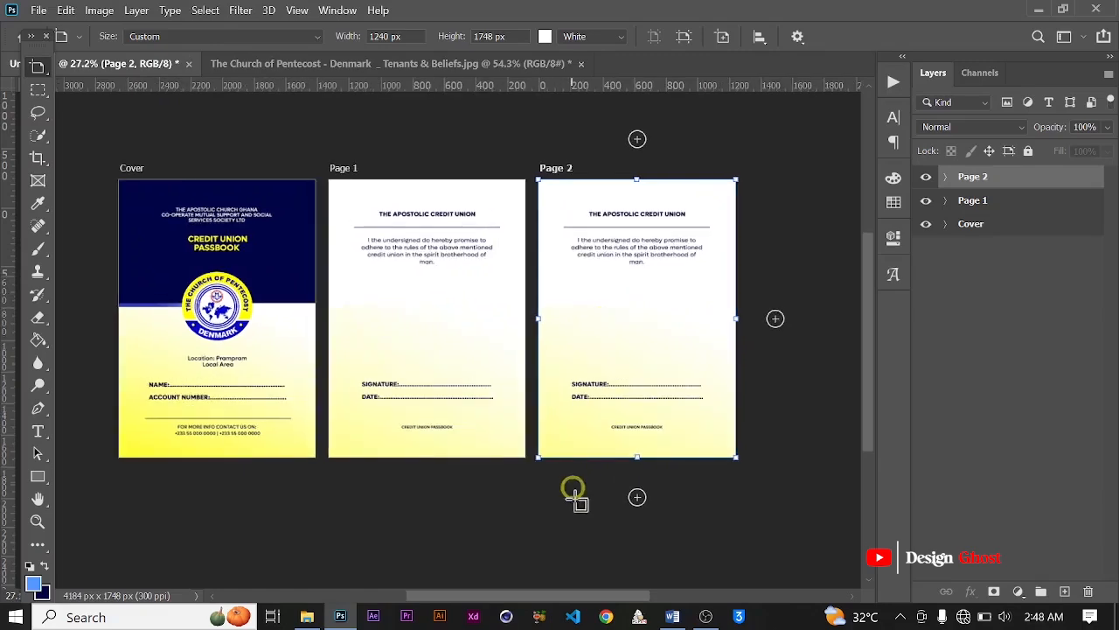
Step: Review the Second page section of the Passbook document in Word and return to the Photoshop design
click(673, 616)
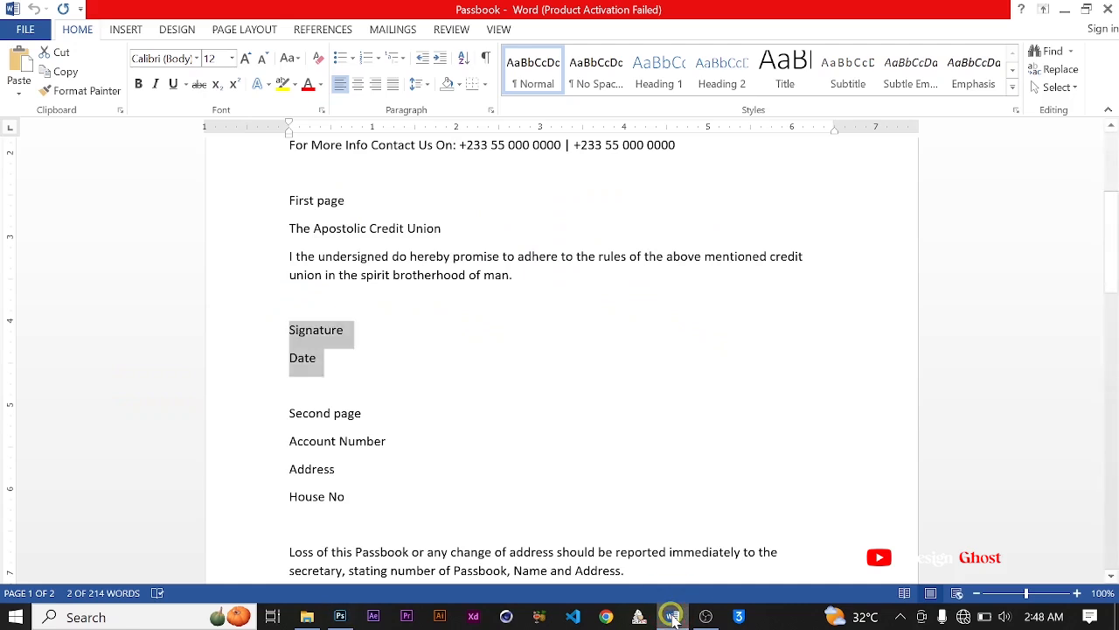
scroll(333, 446, down, 2)
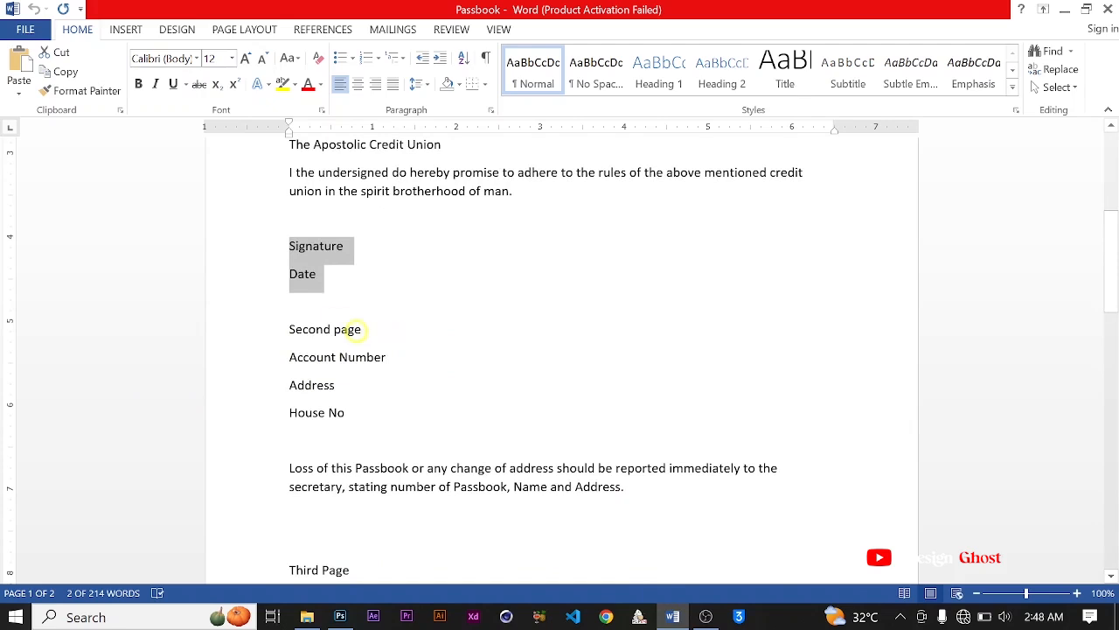
scroll(412, 350, down, 1)
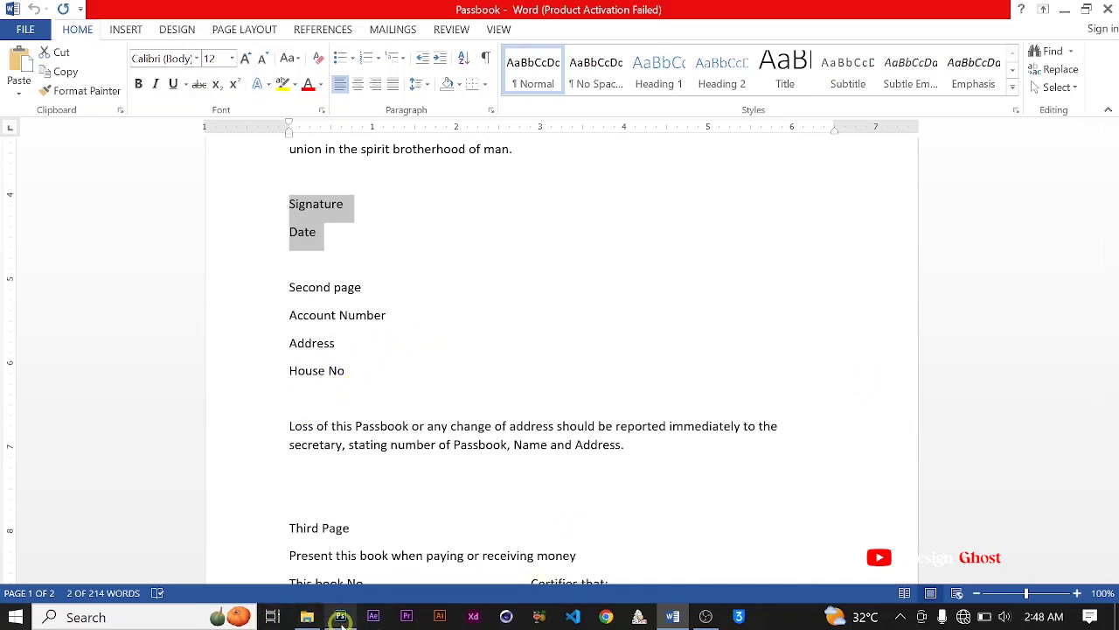
click(340, 616)
scroll(618, 256, up, 5)
key(space)
drag(650, 253, 557, 257)
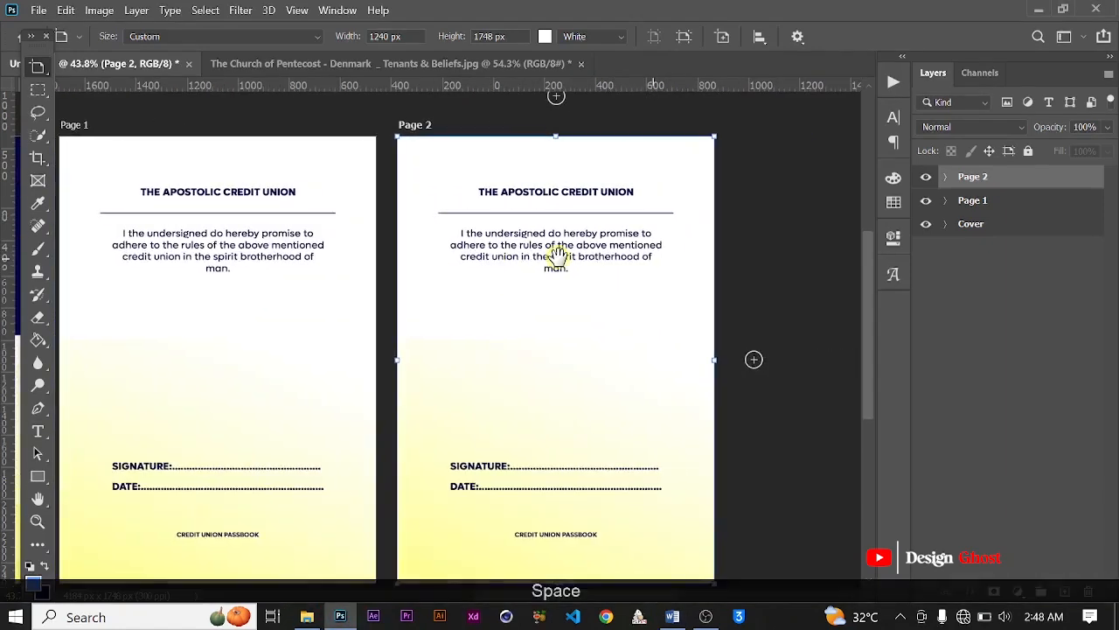
Step: Move the pledge paragraph on Page 2 down to just above the small Credit Union Passbook text
scroll(576, 192, up, 2)
click(576, 192)
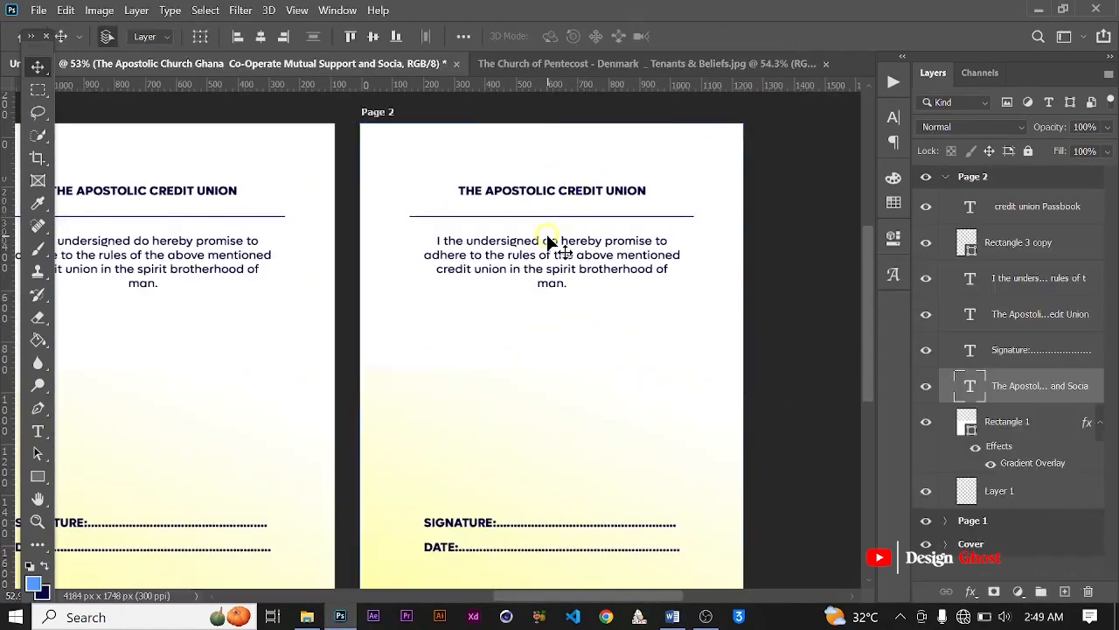
scroll(546, 233, down, 1)
scroll(503, 278, down, 1)
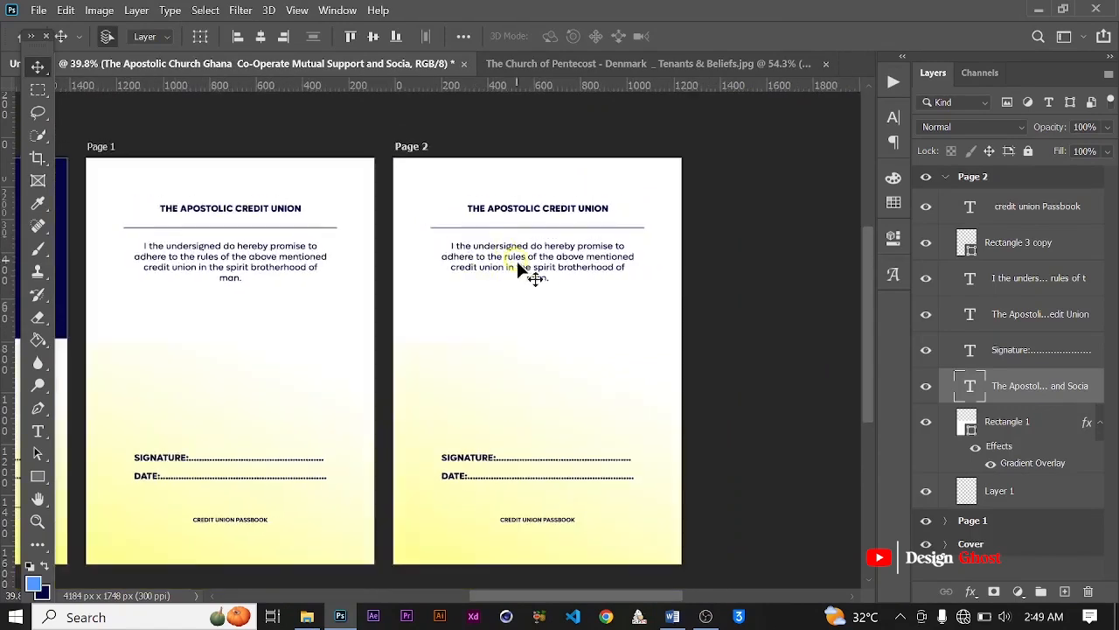
click(528, 266)
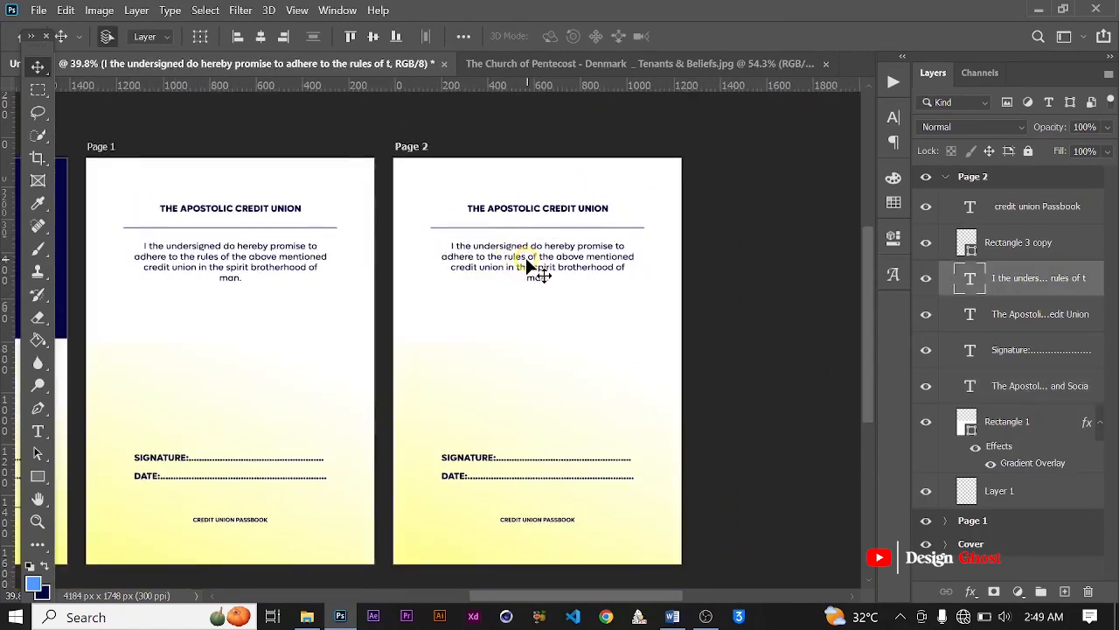
mouse_move(538, 264)
mouse_down()
mouse_move(531, 383)
mouse_move(544, 484)
mouse_up()
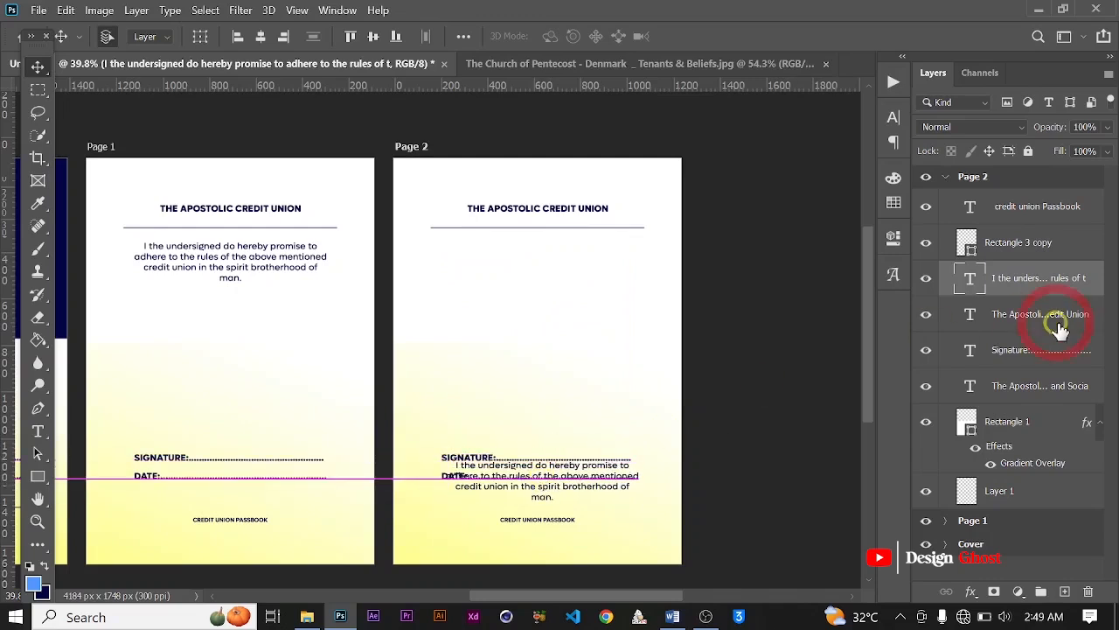
Step: Move the Signature and Date text block on Page 2 up to just below the divider line
click(1026, 355)
key(ctrl+t)
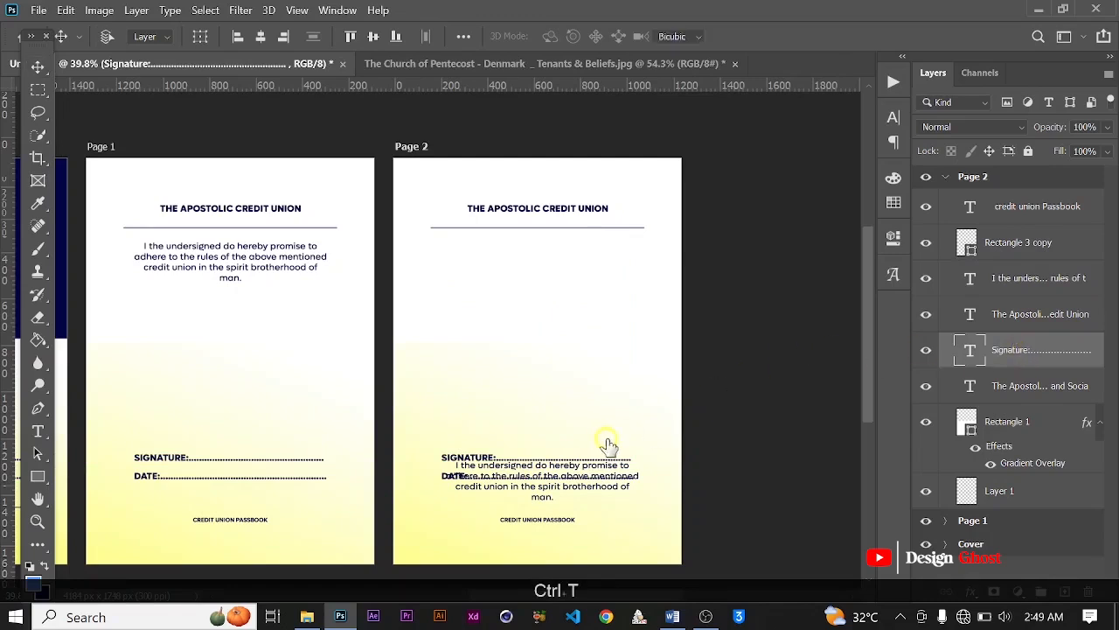
drag(570, 475, 571, 274)
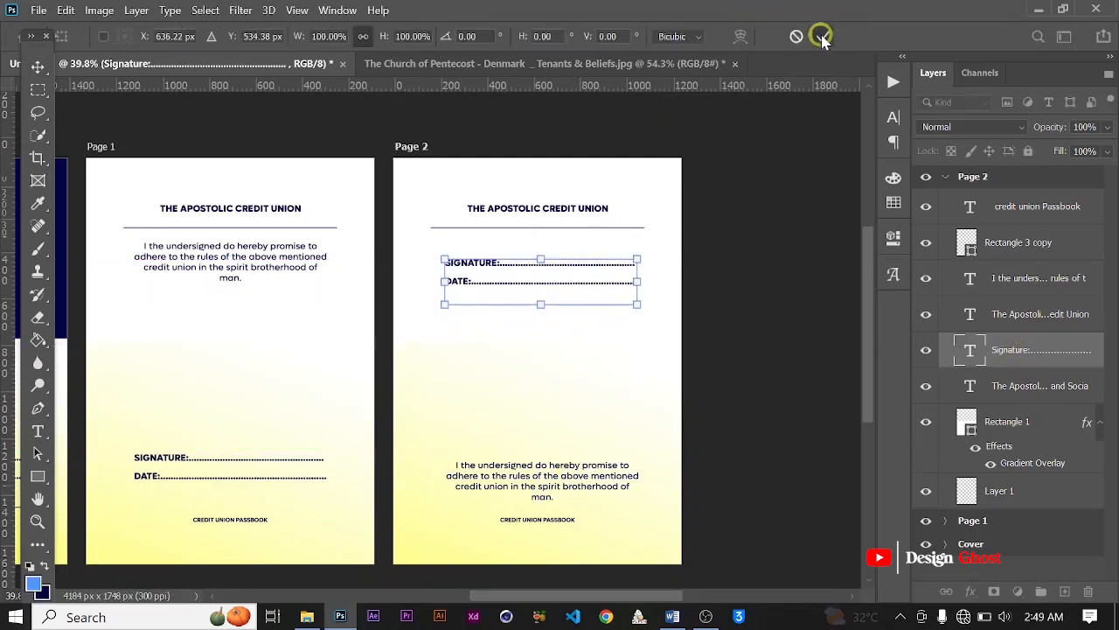
click(824, 36)
Step: Center the pledge paragraph horizontally on Page 2 and clear the selection
click(540, 486)
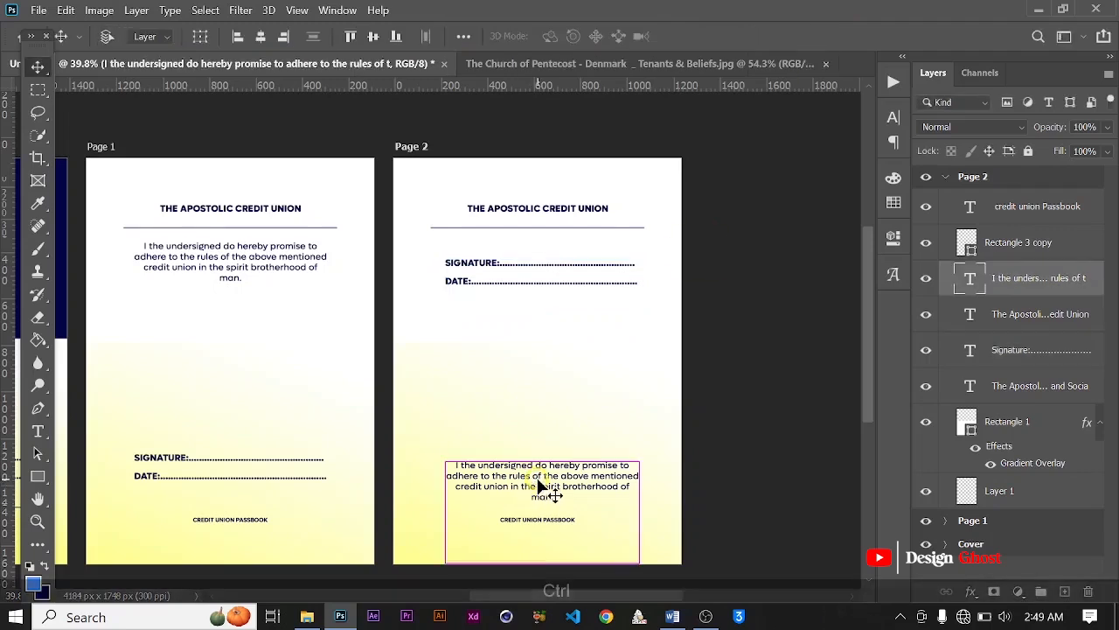
key(ctrl+a)
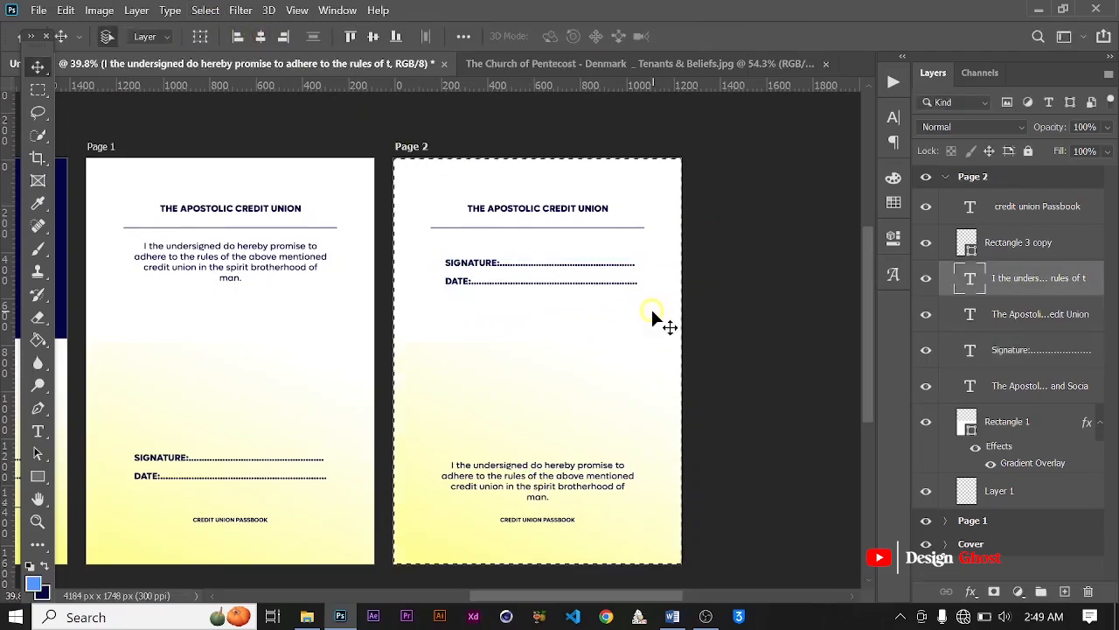
key(ctrl+d)
scroll(585, 381, down, 1)
key(Return)
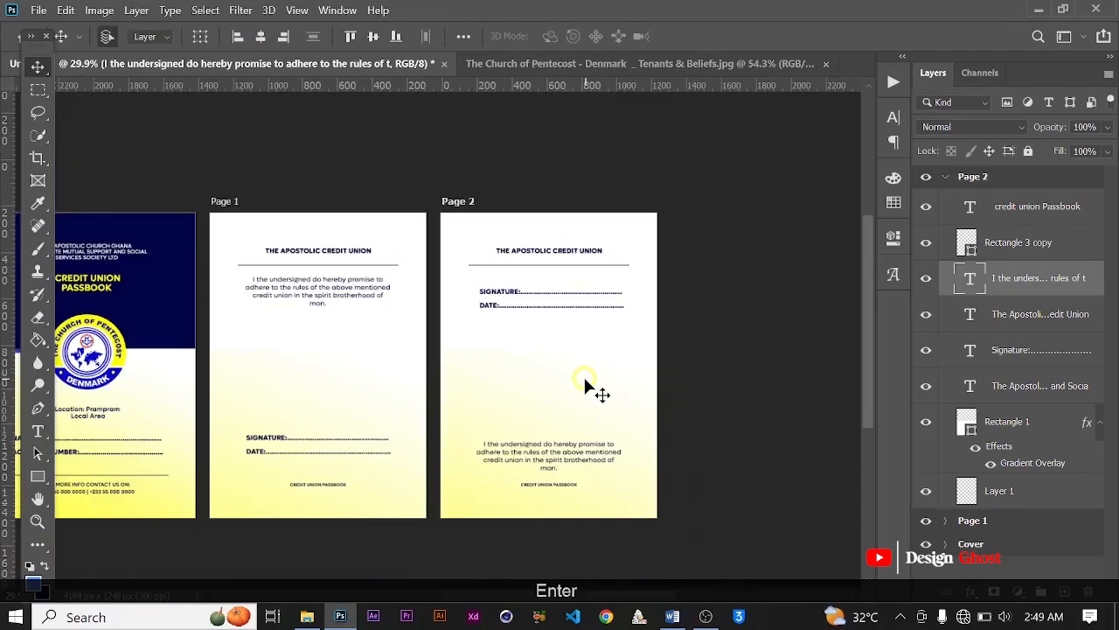
Step: Switch to the Passbook document in Word and copy the Account Number label from the Second page section
key(ctrl+0)
key(space)
drag(671, 428, 583, 348)
scroll(583, 361, down, 1)
scroll(580, 353, down, 1)
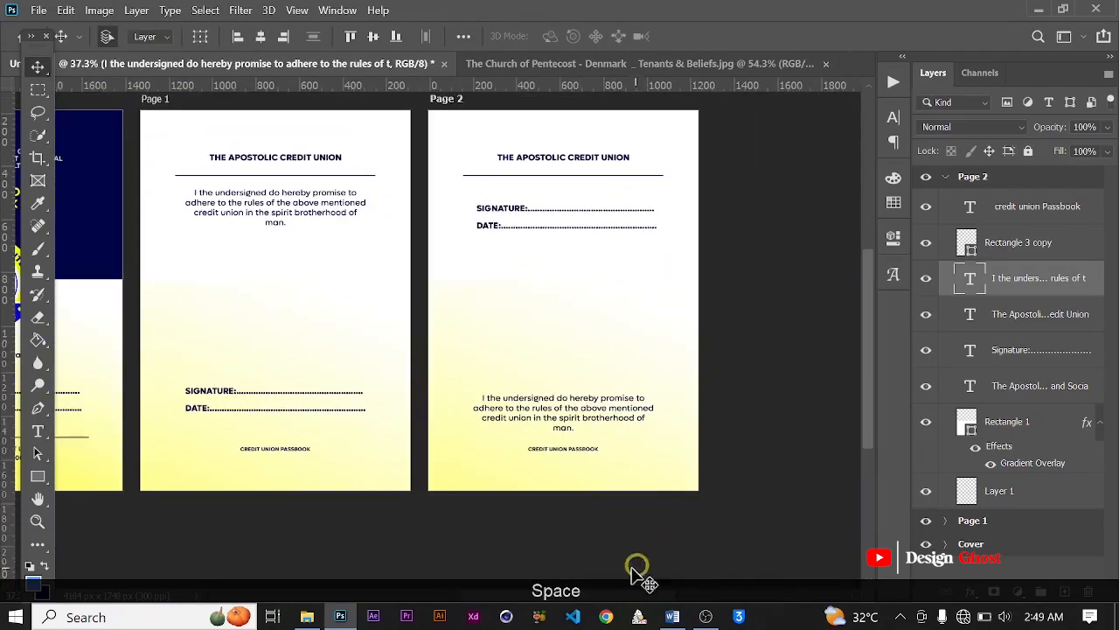
click(673, 616)
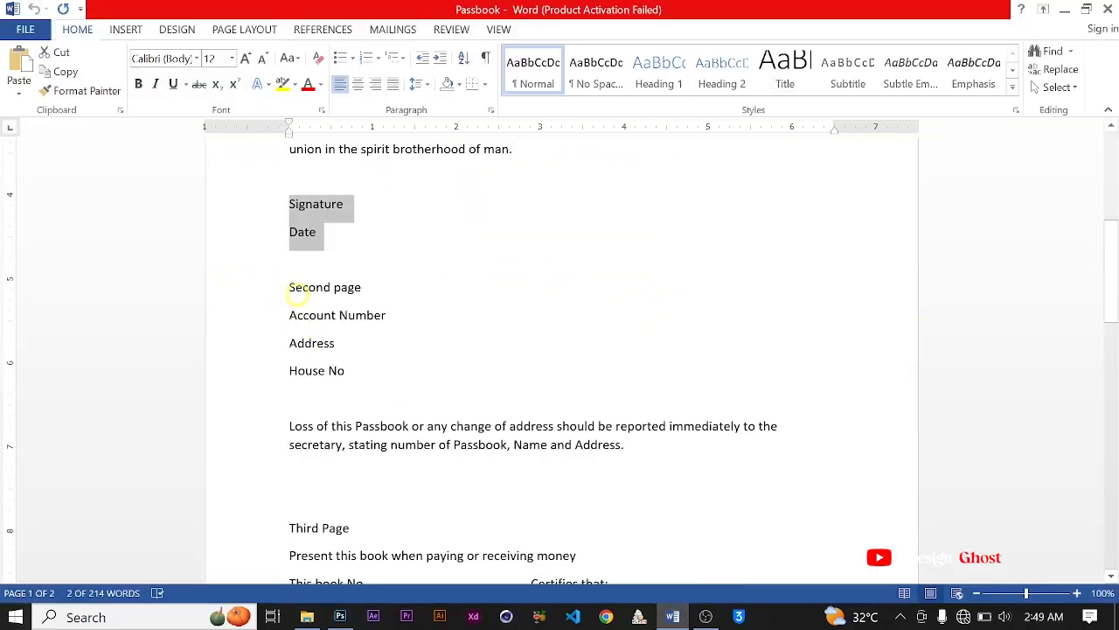
drag(290, 309, 395, 312)
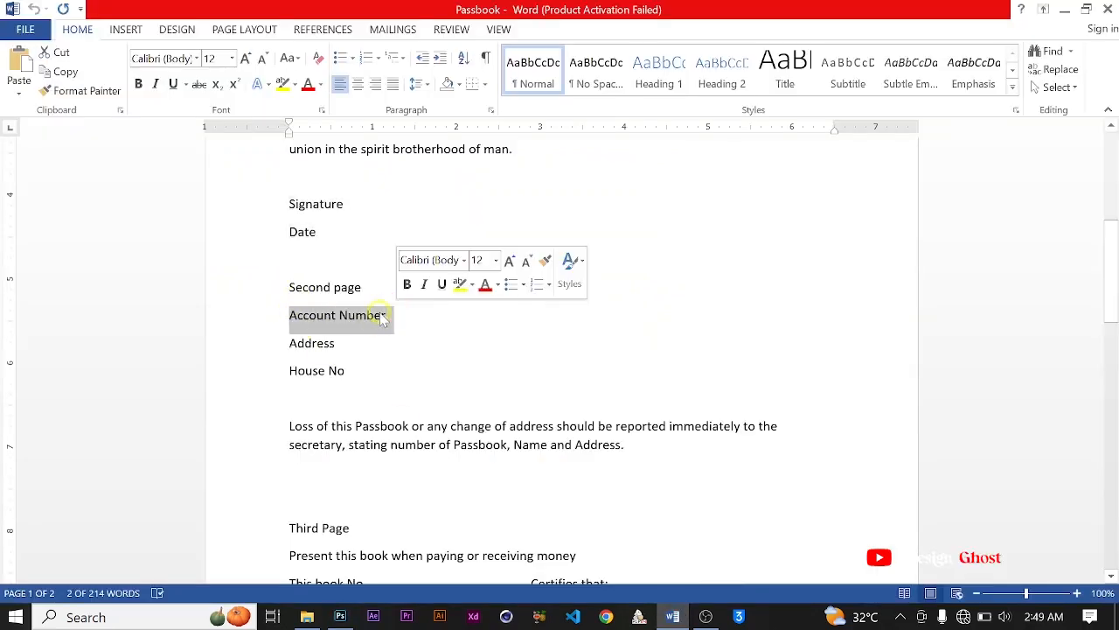
right_click(393, 313)
click(410, 342)
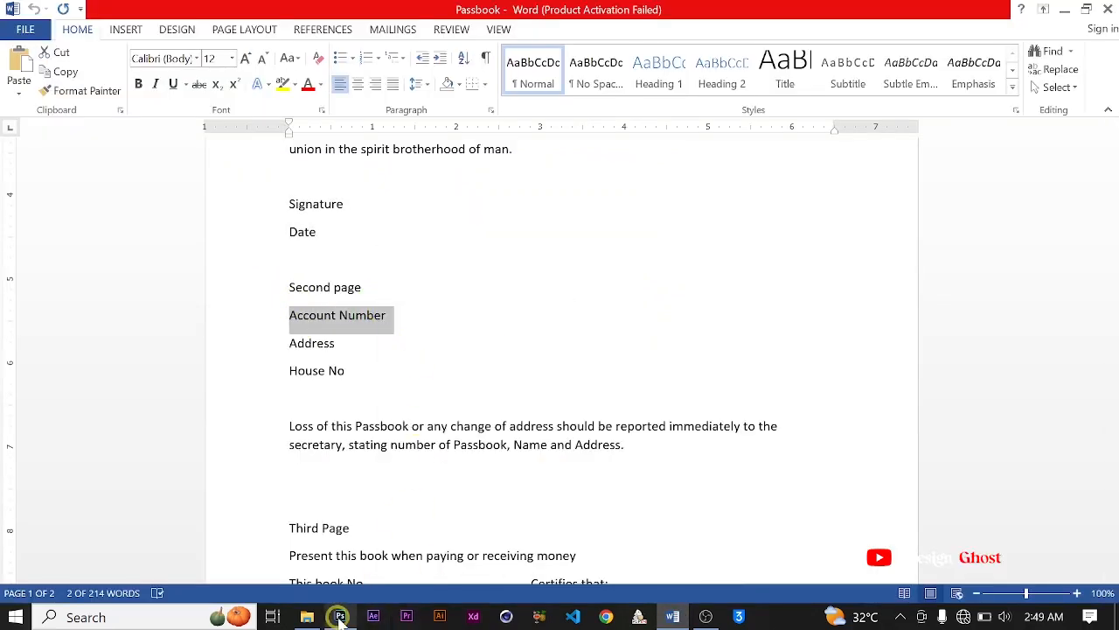
Step: Switch back to Photoshop and replace the Signature label on Page 2 with the copied Account Number label
click(342, 616)
scroll(524, 206, up, 2)
key(t)
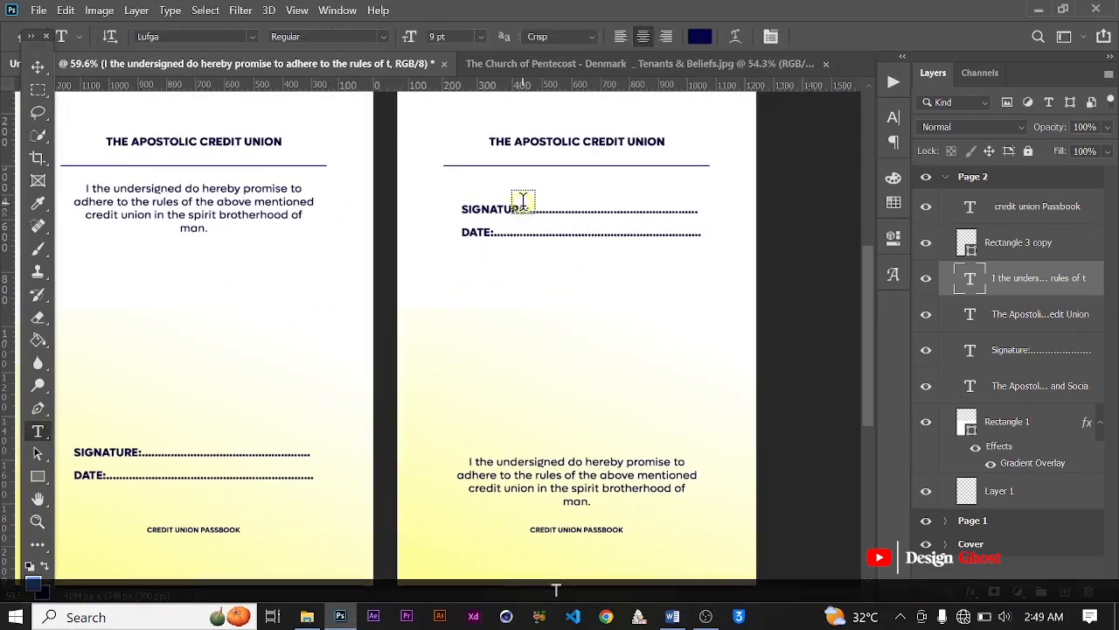
scroll(525, 206, up, 1)
drag(526, 210, 391, 206)
key(ctrl+v)
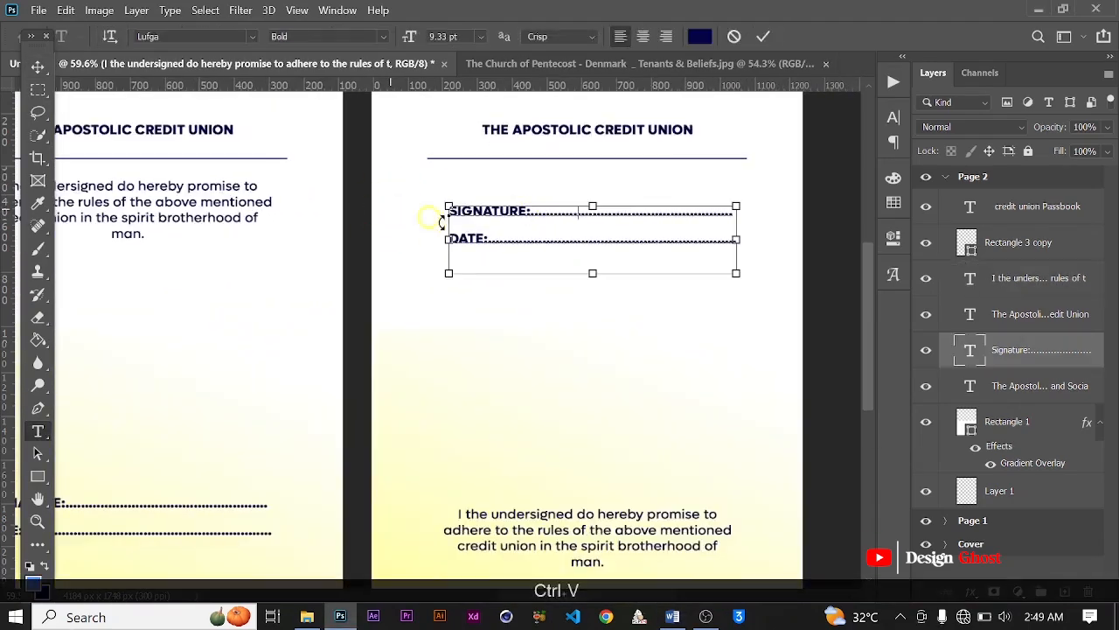
Step: Replace the Date label on Page 2 with the Address label copied from the Second page section of the Word document
double_click(480, 238)
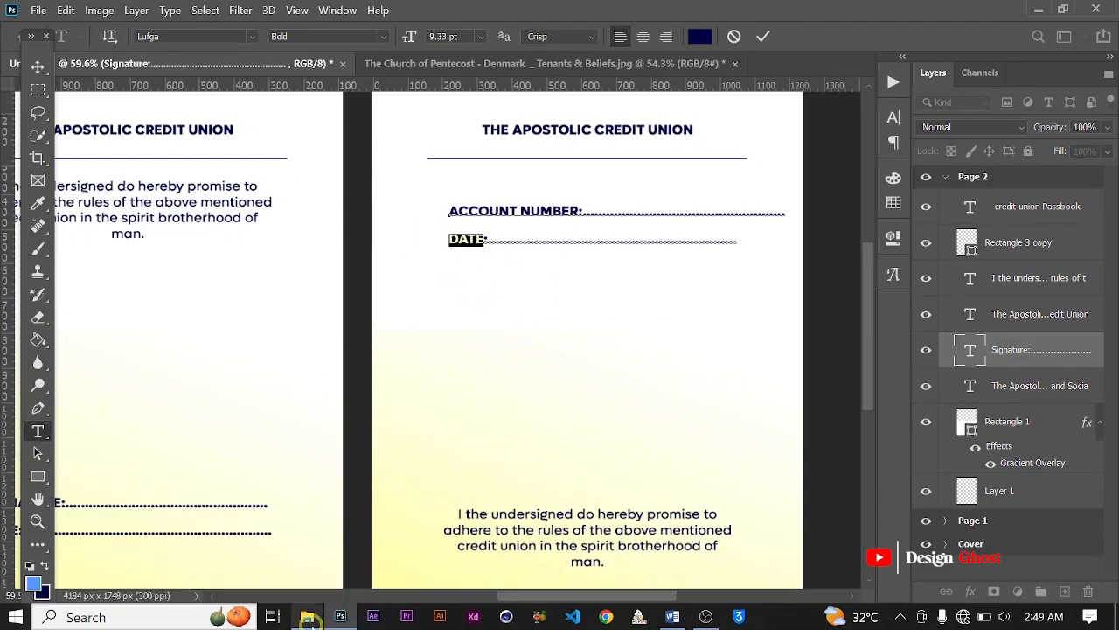
click(308, 617)
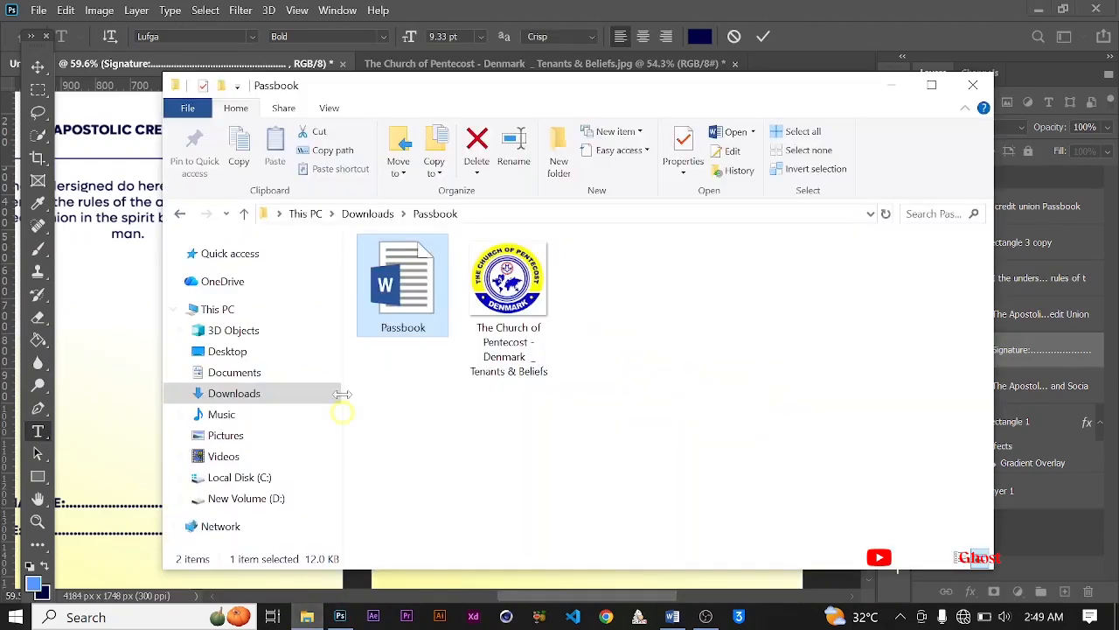
click(307, 617)
click(671, 618)
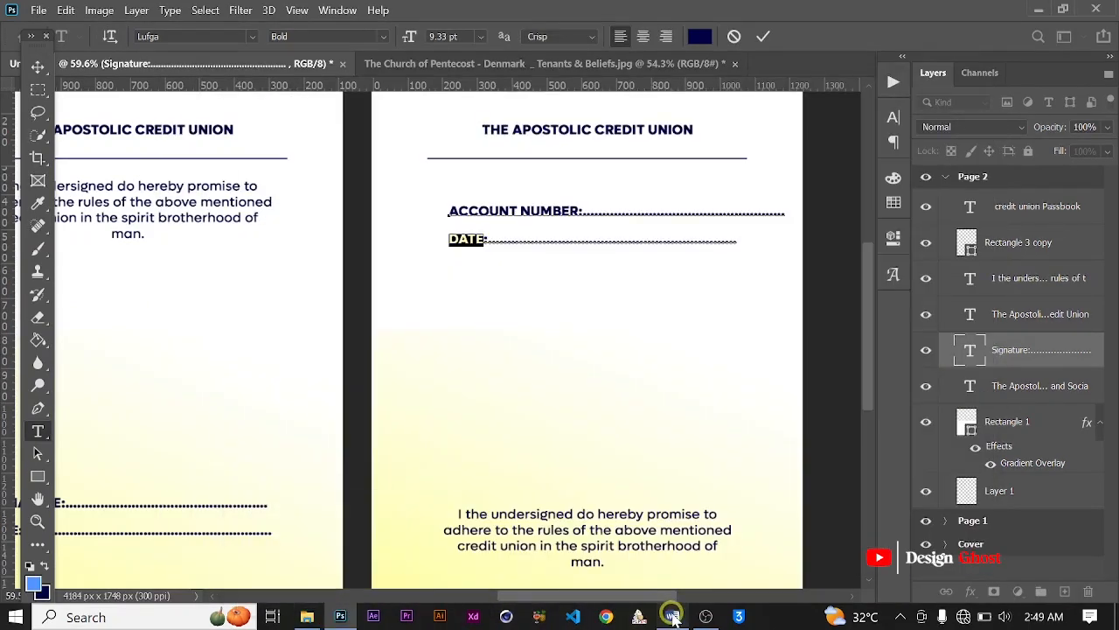
click(243, 341)
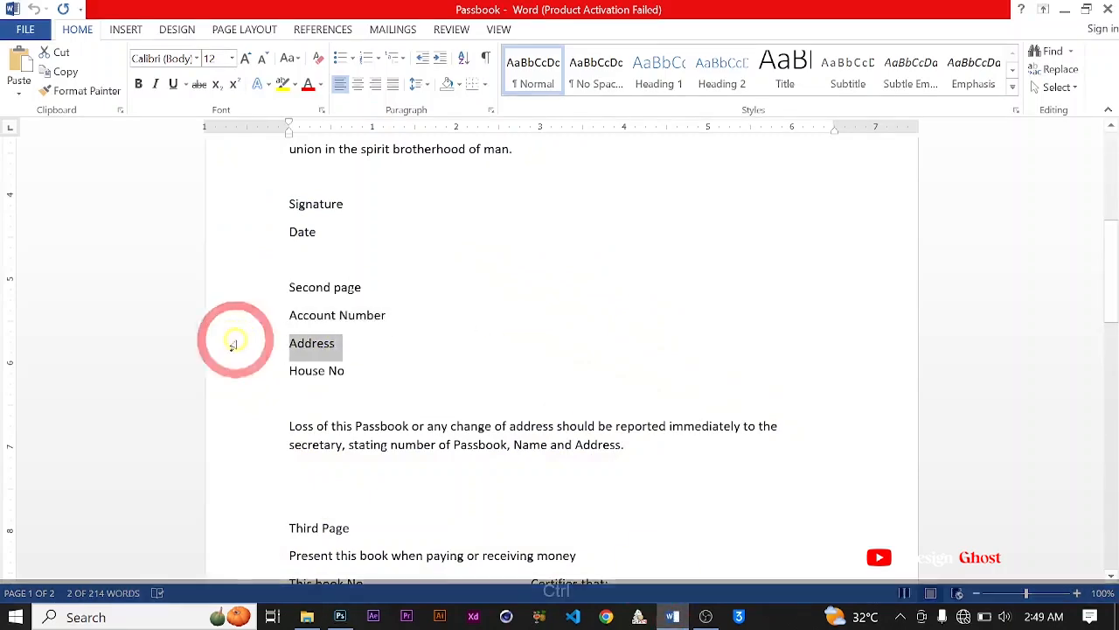
key(ctrl+c)
click(337, 619)
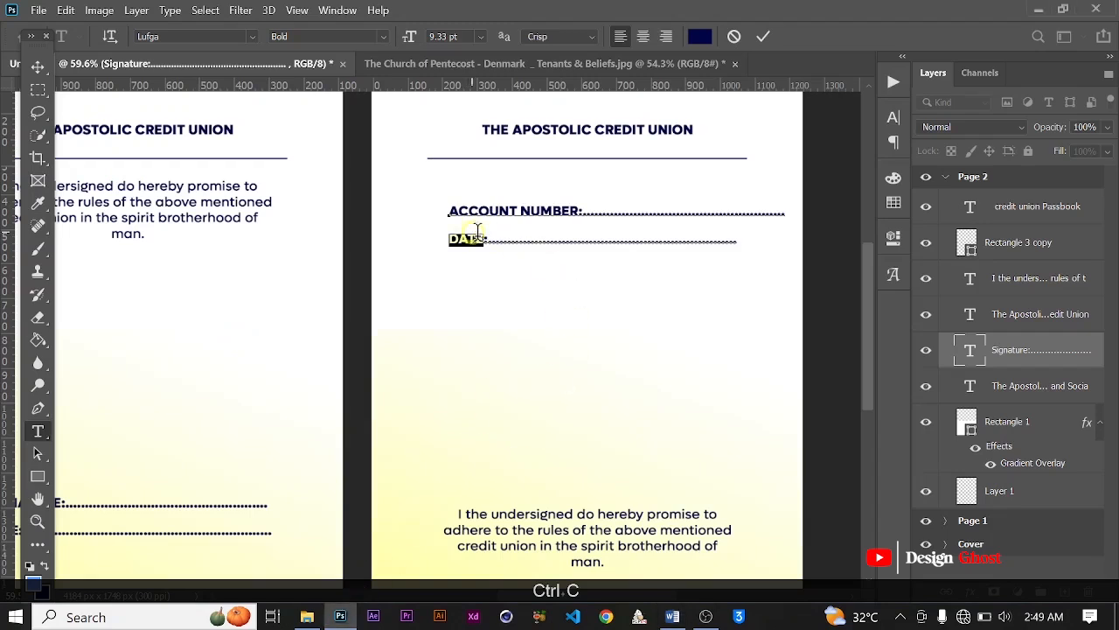
key(ctrl+v)
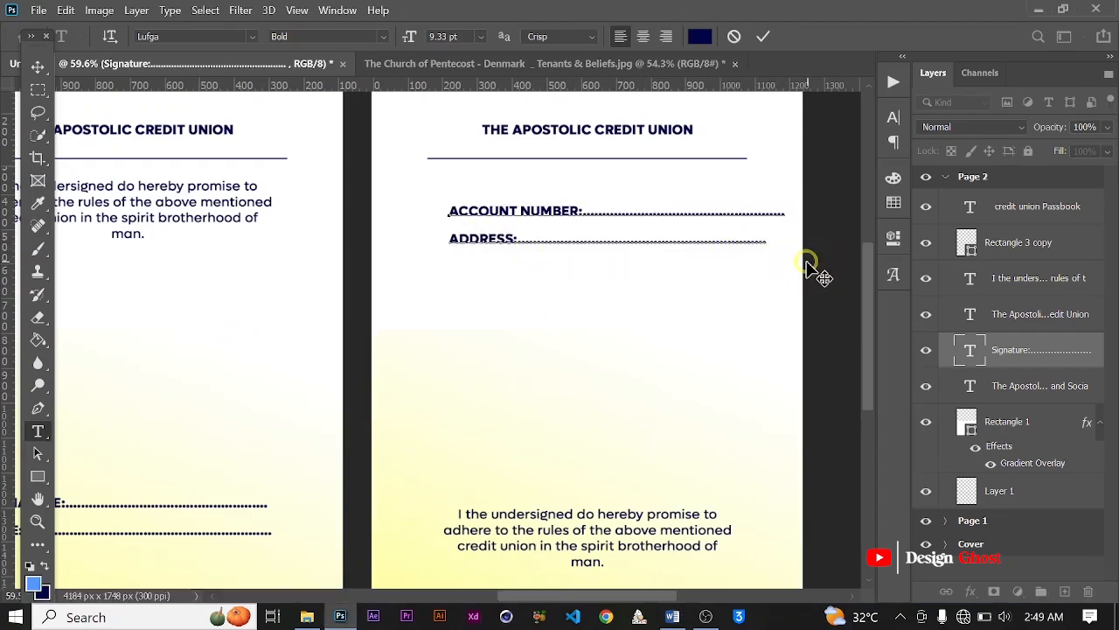
Step: Add a third line reading House No: with a dotted fill-in line below the Address line on Page 2
key(Return)
text(H)
key(Caps_Lock)
text(ouse )
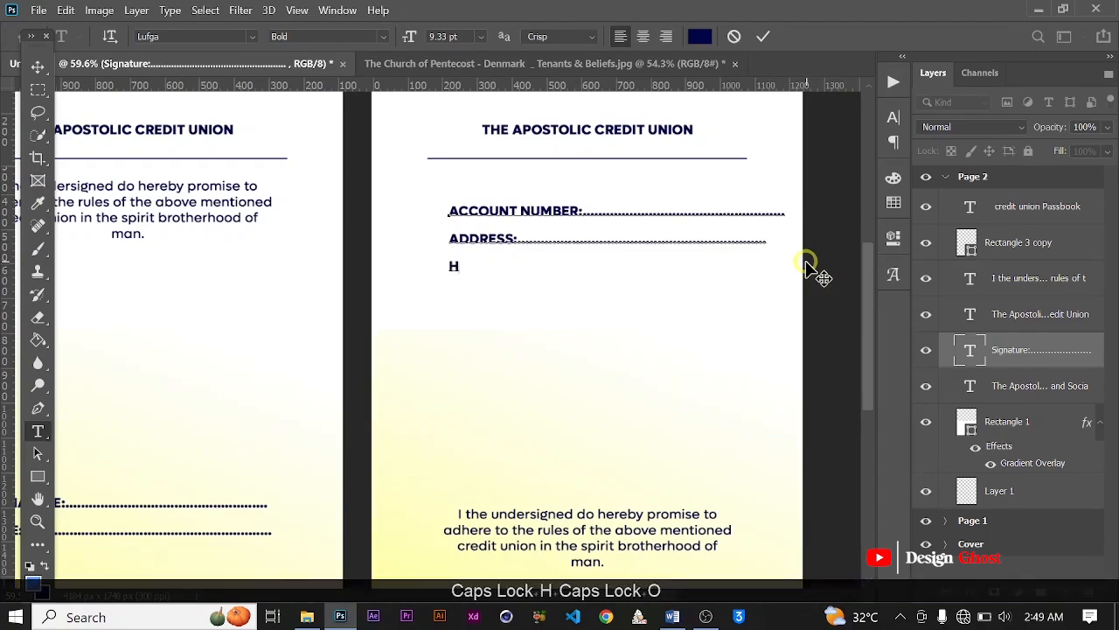
text(no)
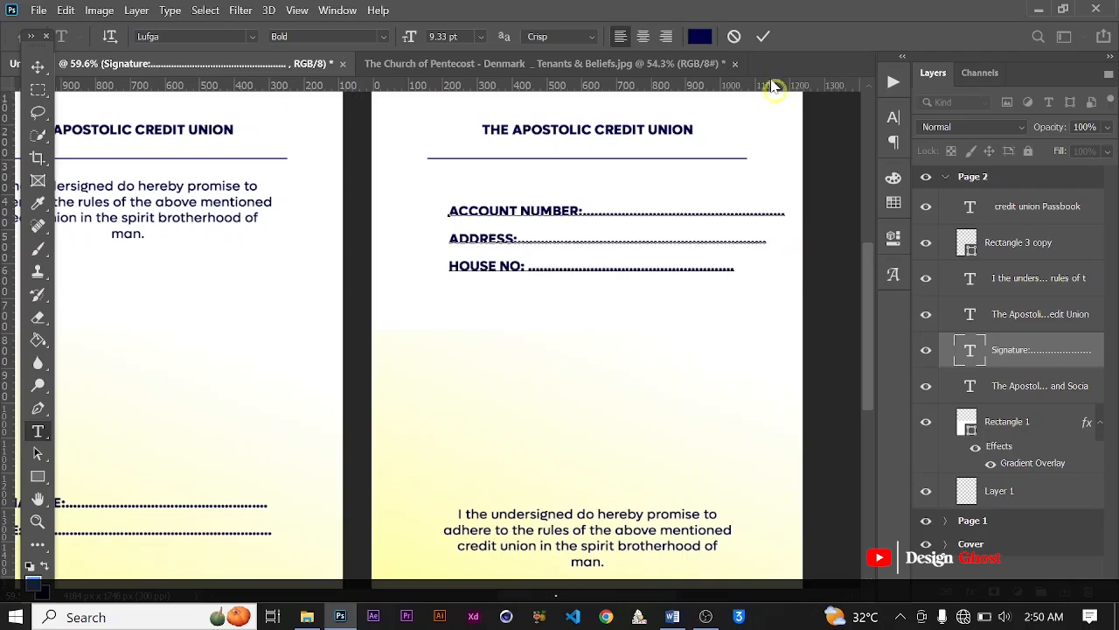
click(764, 36)
Step: Trim the dotted lines after Address and Account Number so they end level with the House No line
scroll(740, 241, up, 2)
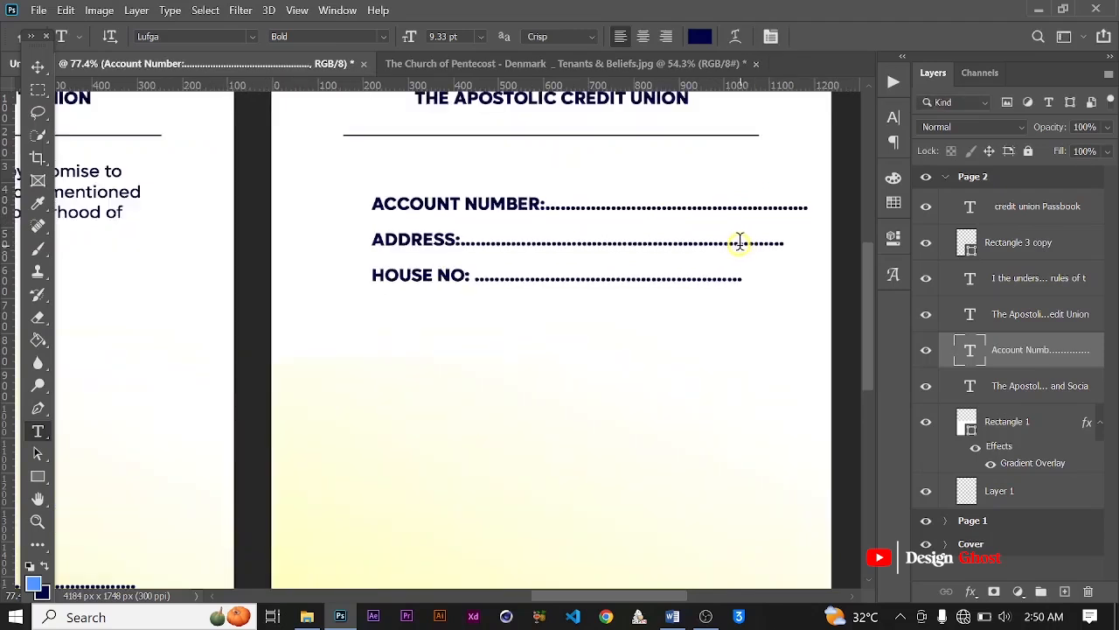
drag(745, 243, 824, 242)
key(BackSpace)
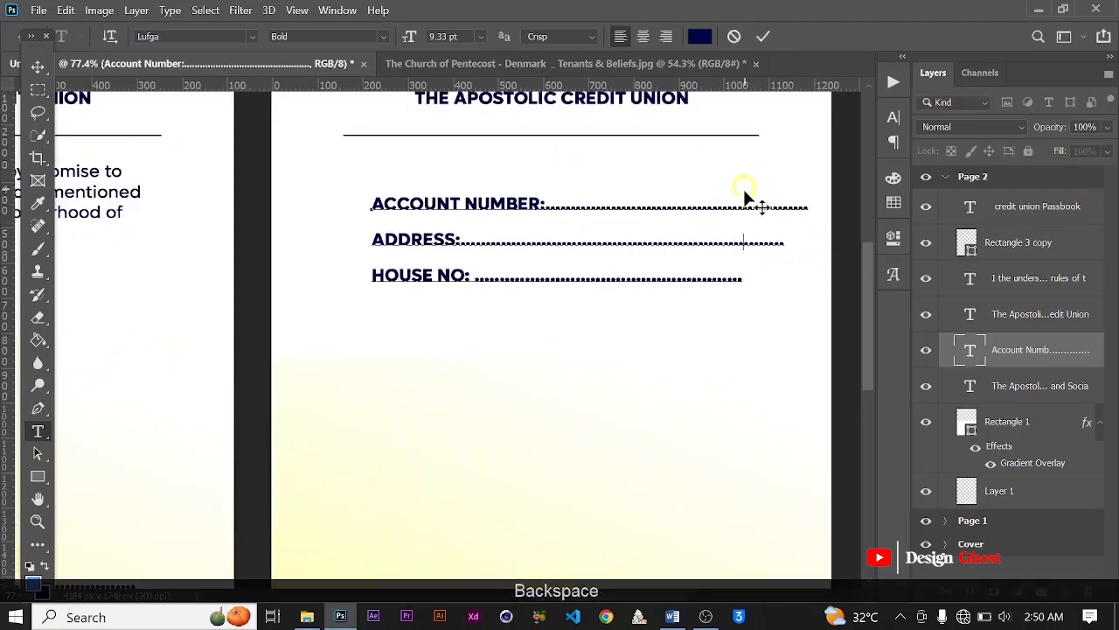
drag(744, 204, 822, 207)
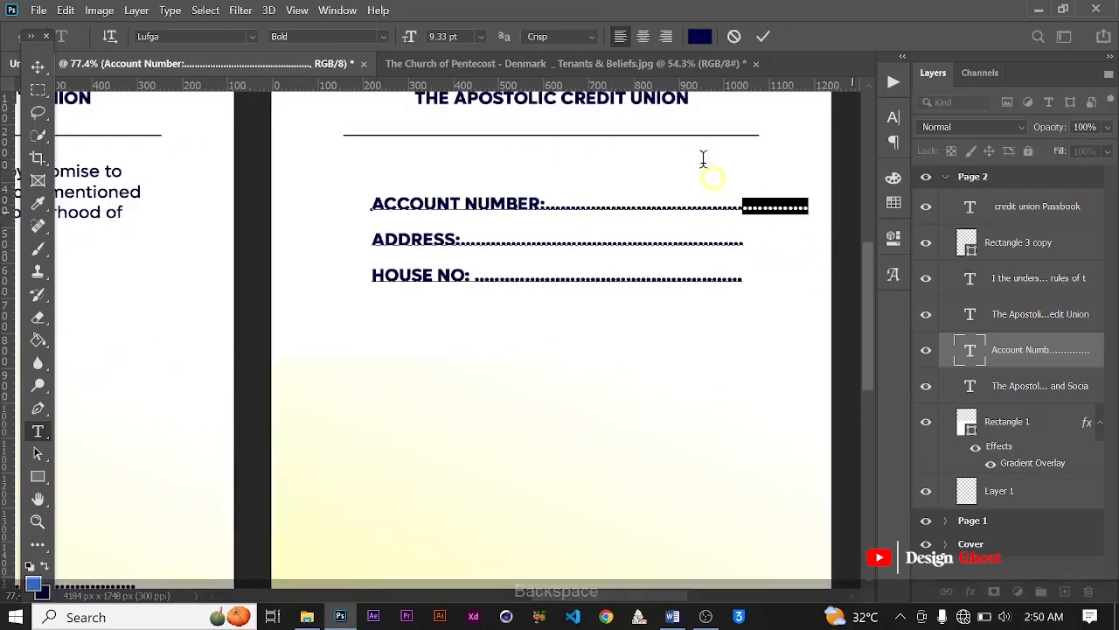
key(BackSpace)
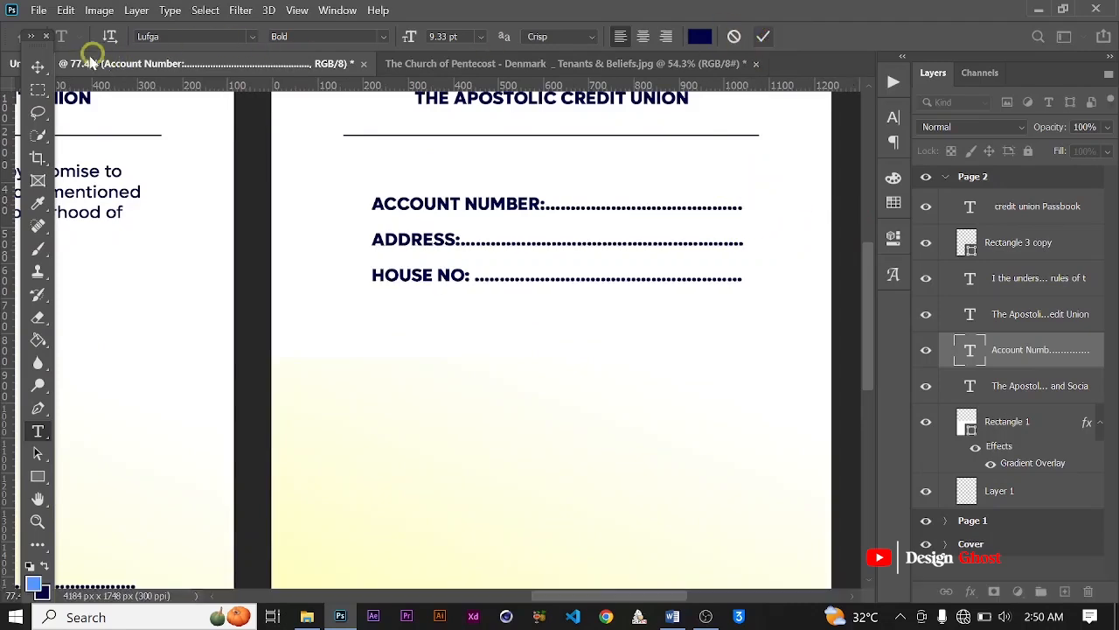
Step: Center the account details text block horizontally on Page 2 and clear the selection
click(38, 65)
key(ctrl+0)
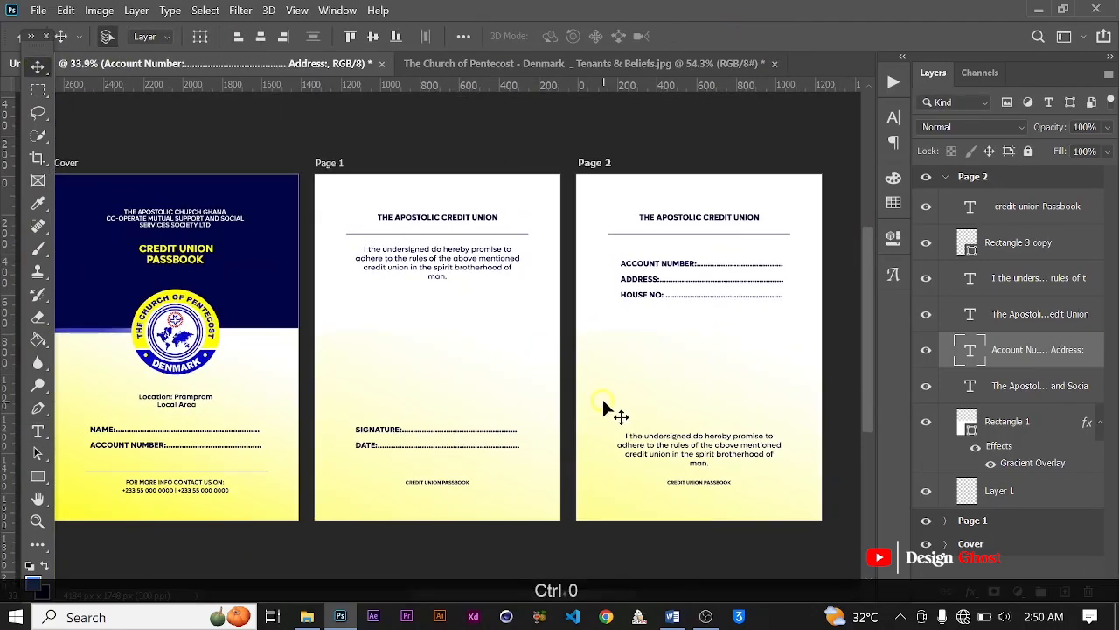
key(ctrl+a)
click(261, 36)
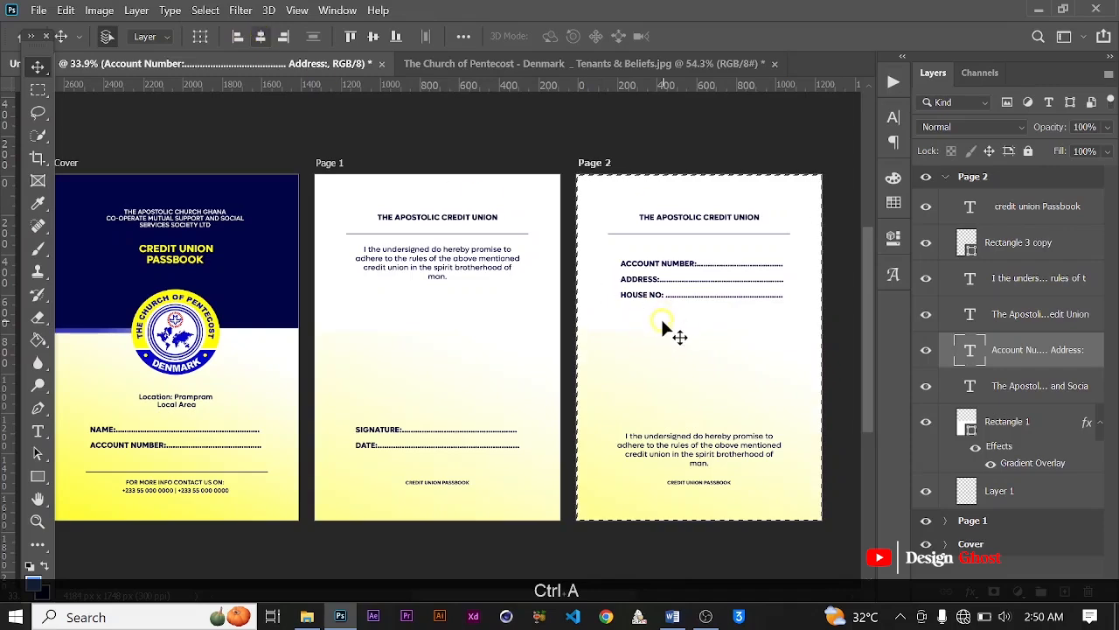
key(ctrl+d)
scroll(725, 324, up, 2)
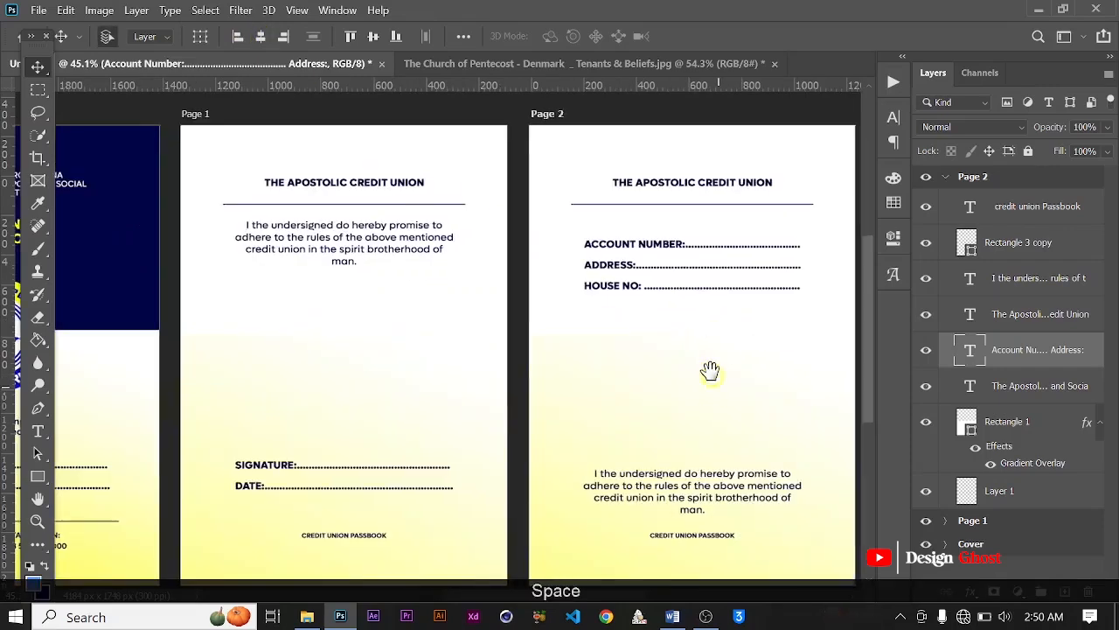
drag(716, 385, 704, 359)
key(ctrl+0)
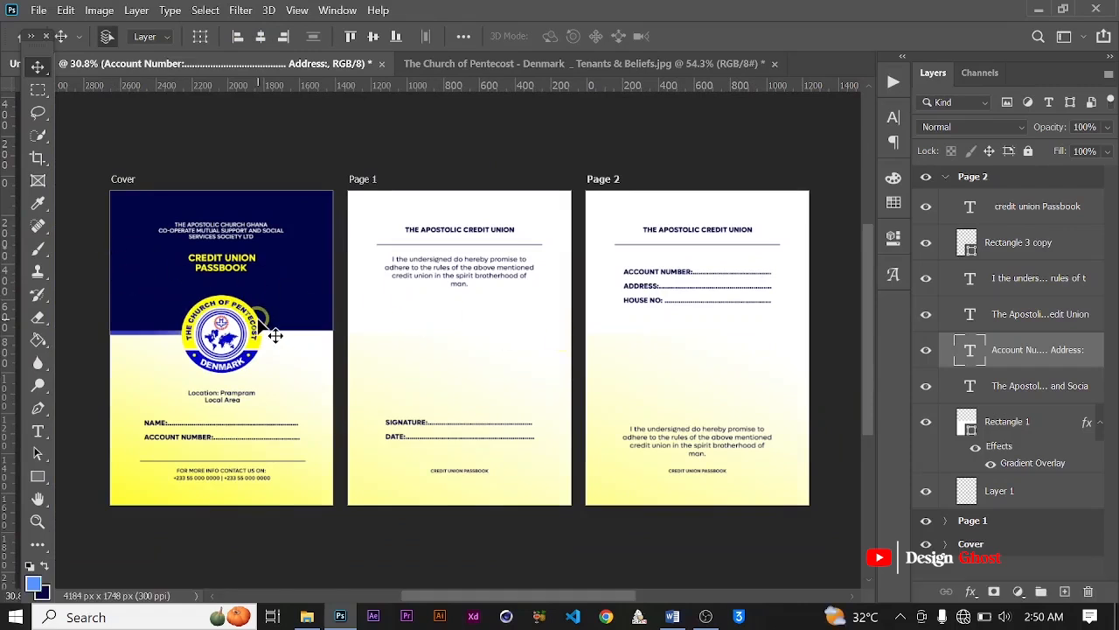
Step: Duplicate the cover's church logo onto the middle of Page 1 and set the copy's blend mode to Luminosity
click(229, 339)
drag(229, 340, 472, 340)
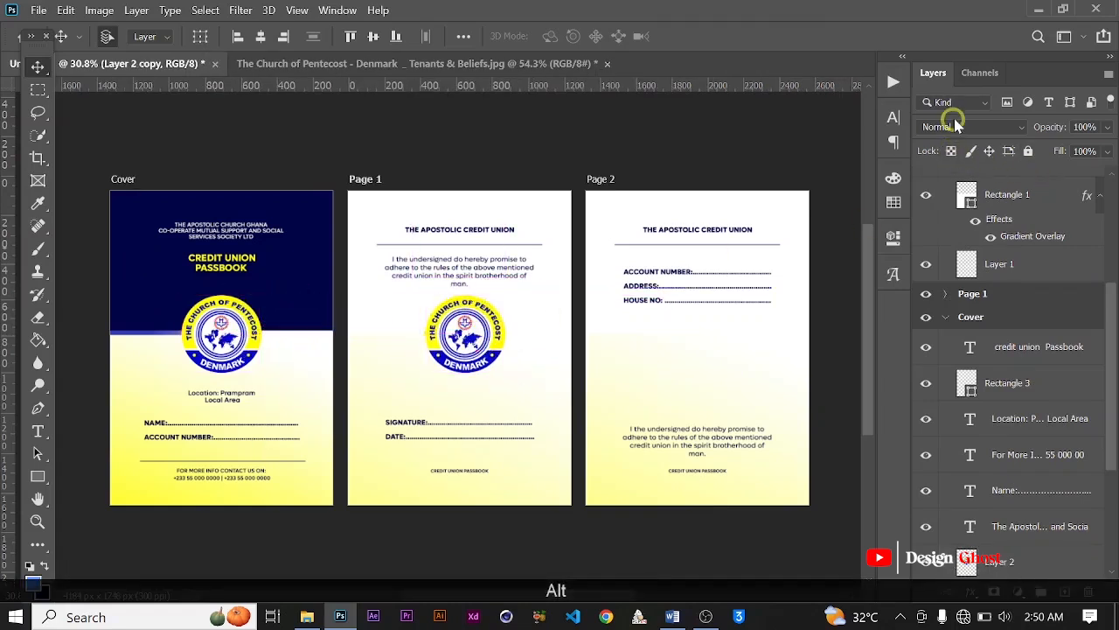
click(955, 128)
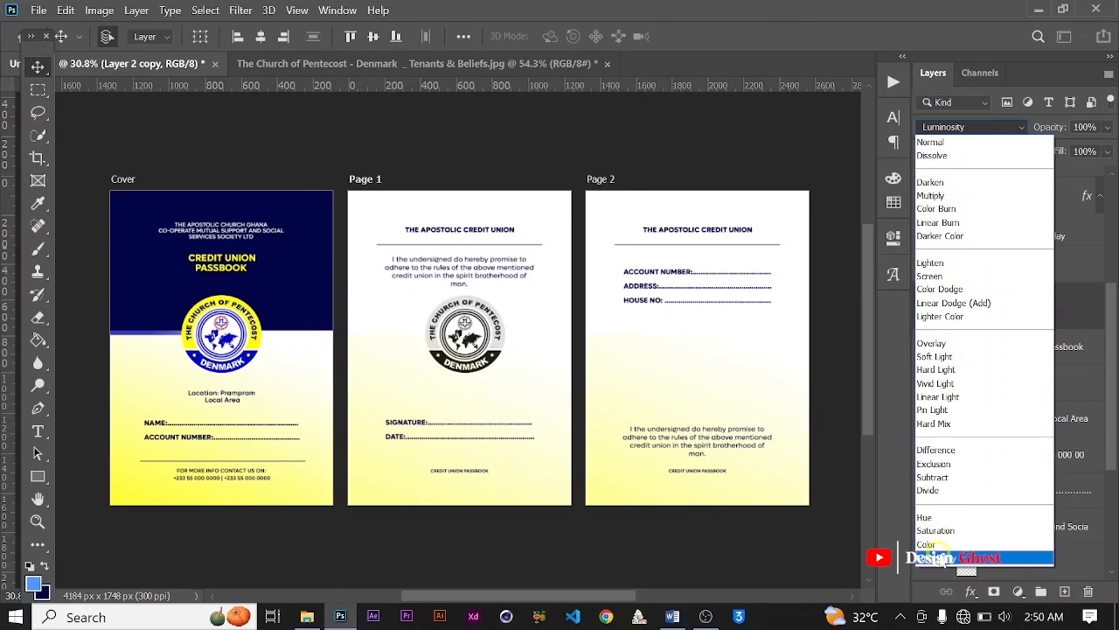
click(945, 559)
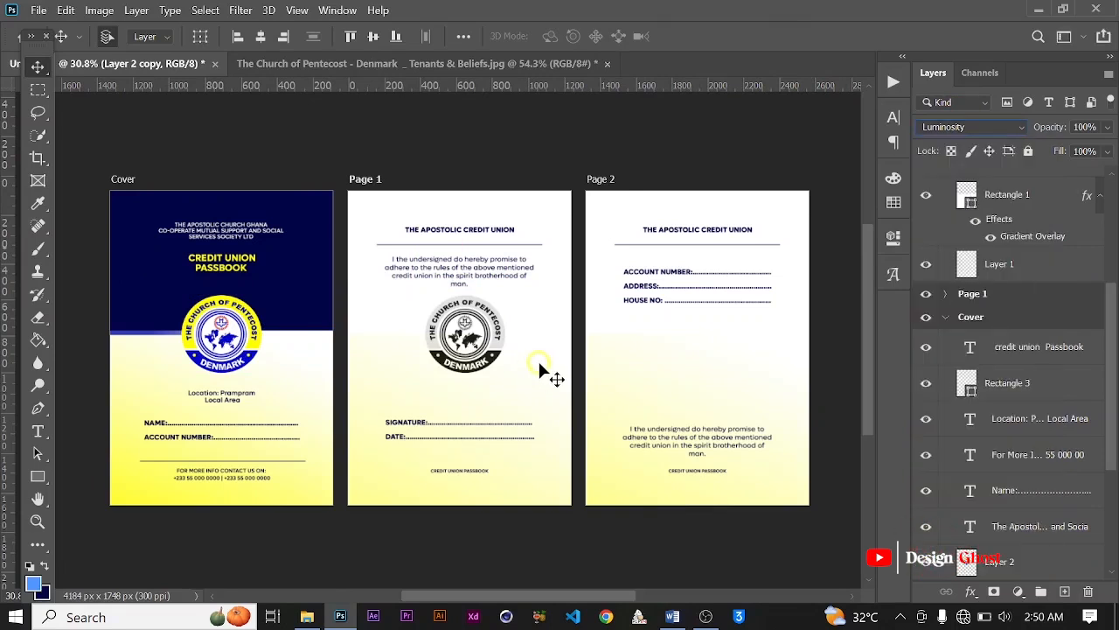
Step: Enlarge the logo copy on Page 1 to about 905 by 875 px, filling the space between the pledge and signature lines
key(ctrl+t)
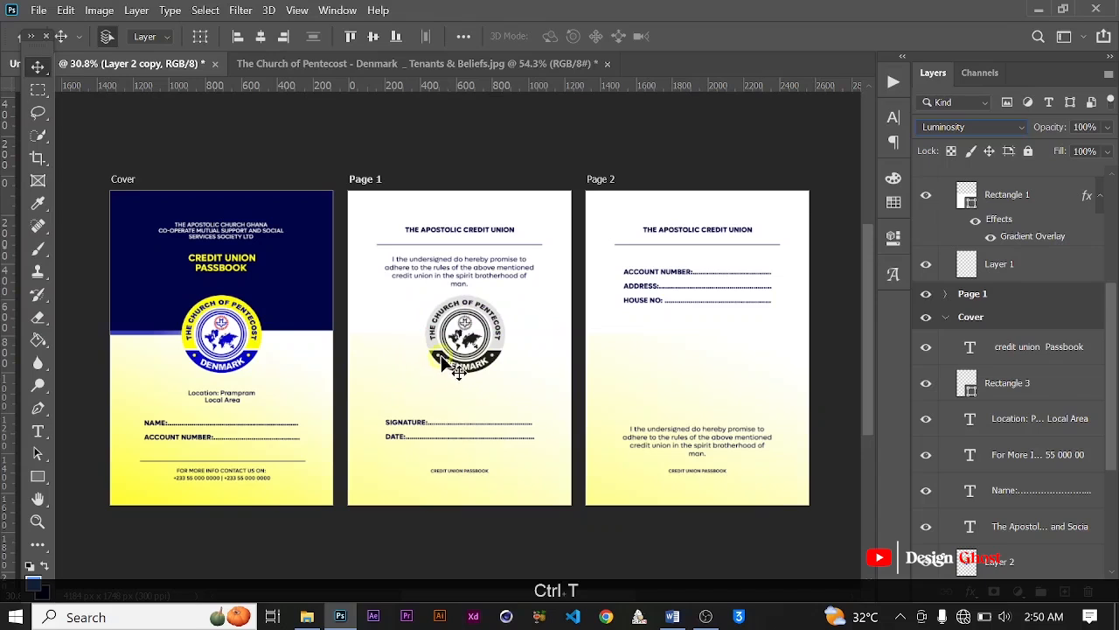
key(Return)
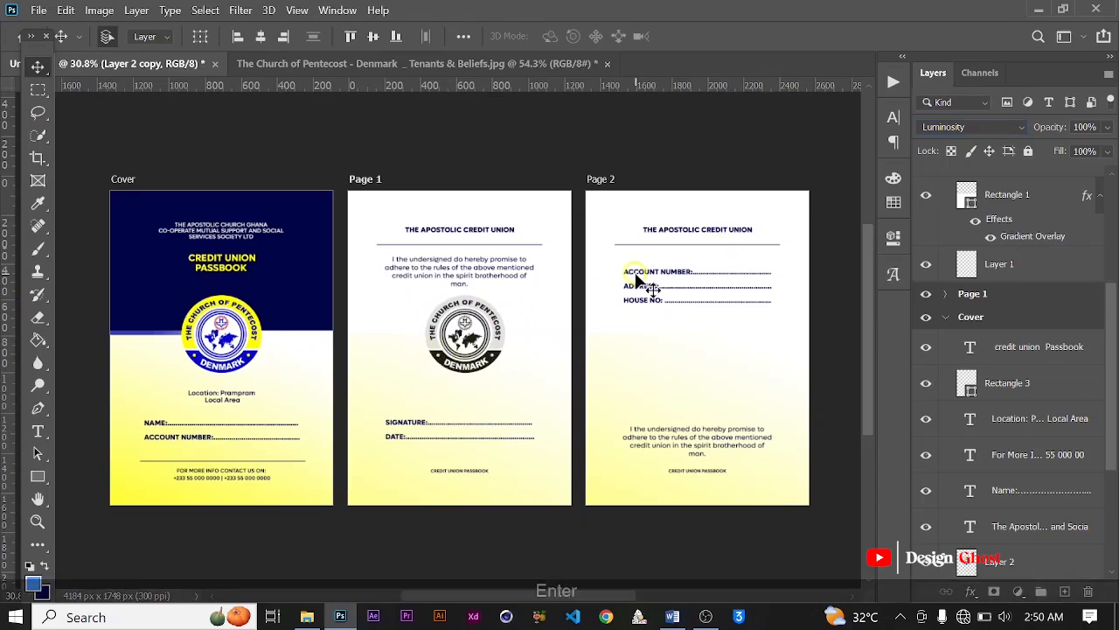
key(ctrl+t)
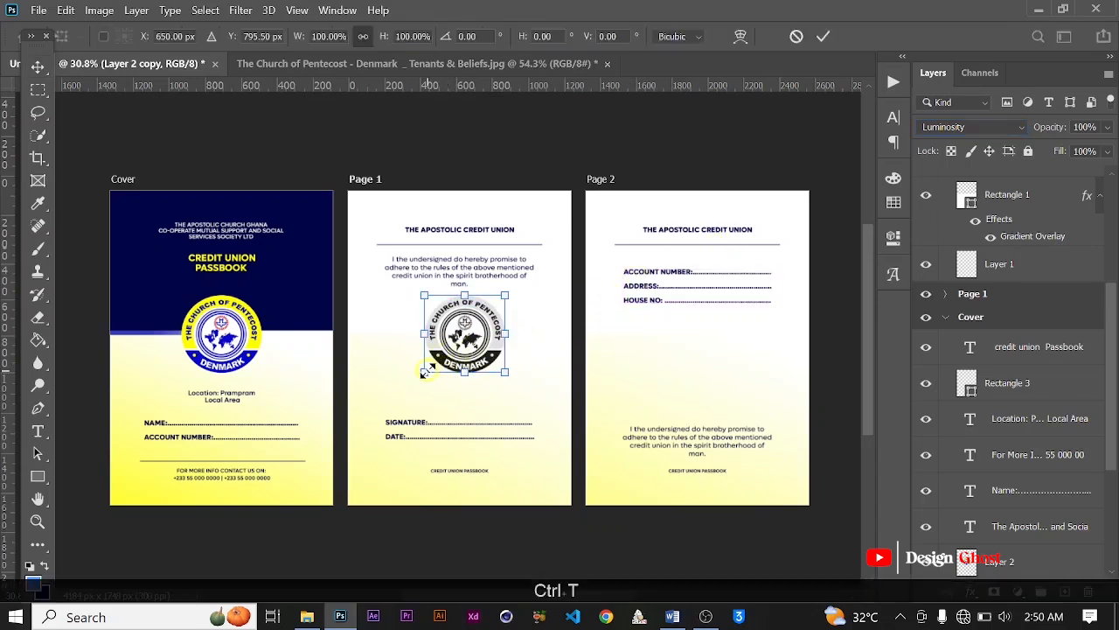
drag(424, 371, 378, 417)
drag(505, 294, 540, 250)
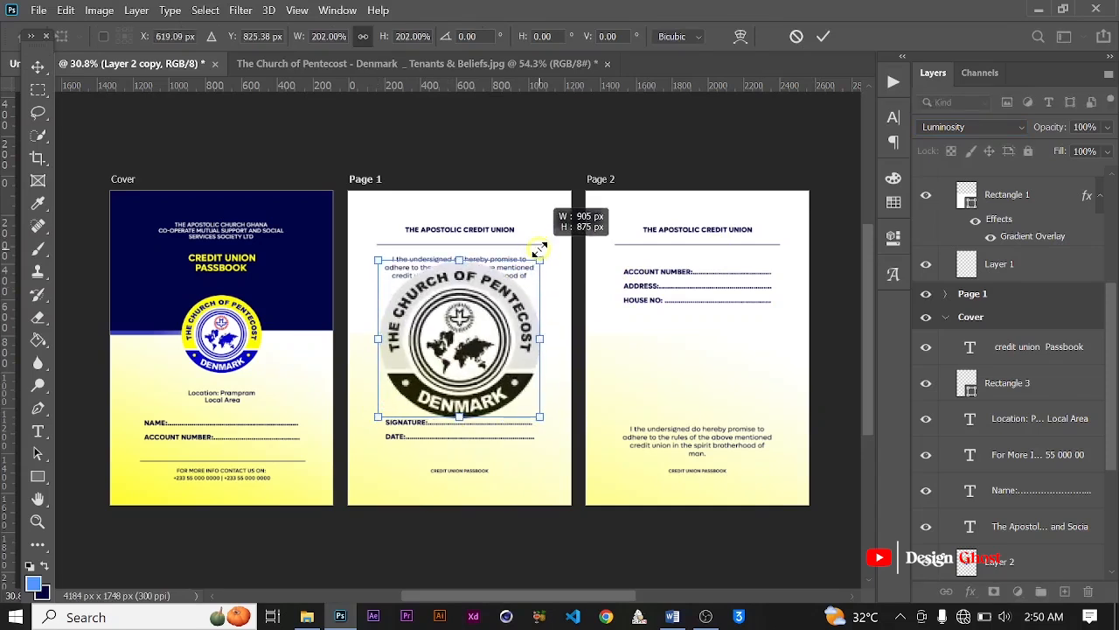
click(828, 34)
Step: Move the logo copy's layer beneath all the text layers of Page 1, directly above Rectangle 1
scroll(1015, 310, down, 3)
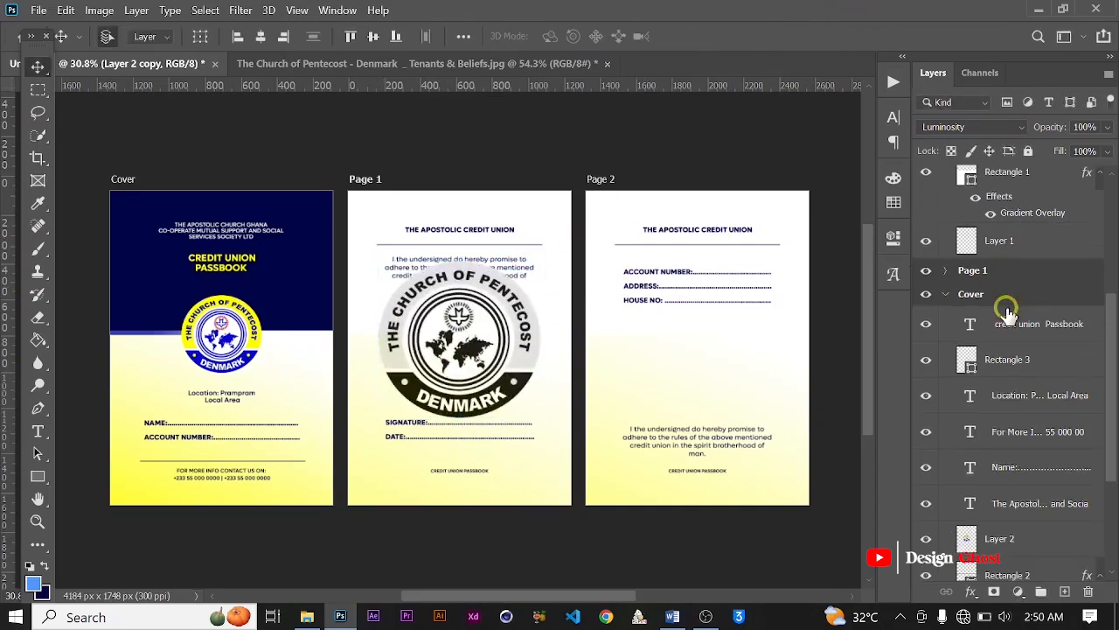
scroll(1014, 310, up, 2)
scroll(1014, 310, up, 4)
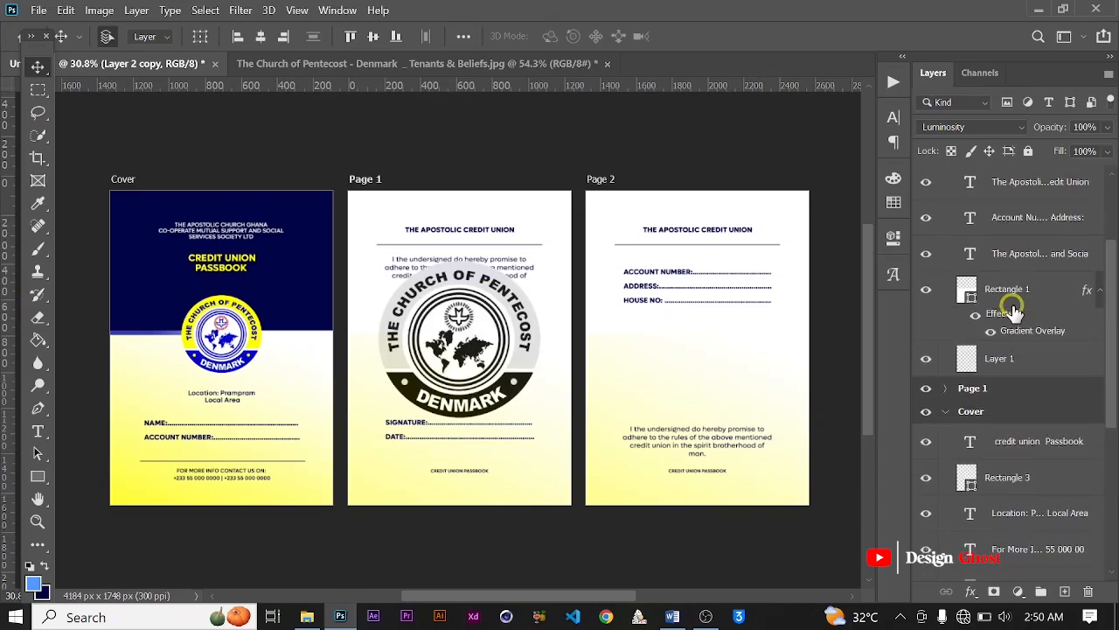
scroll(980, 345, up, 2)
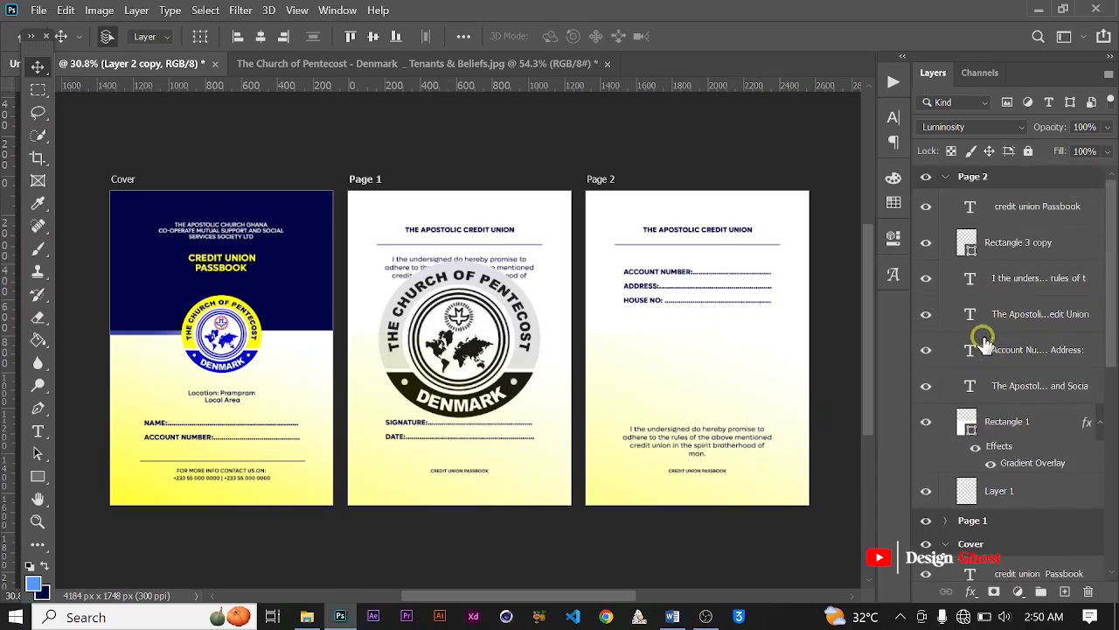
scroll(988, 341, down, 5)
scroll(995, 339, down, 2)
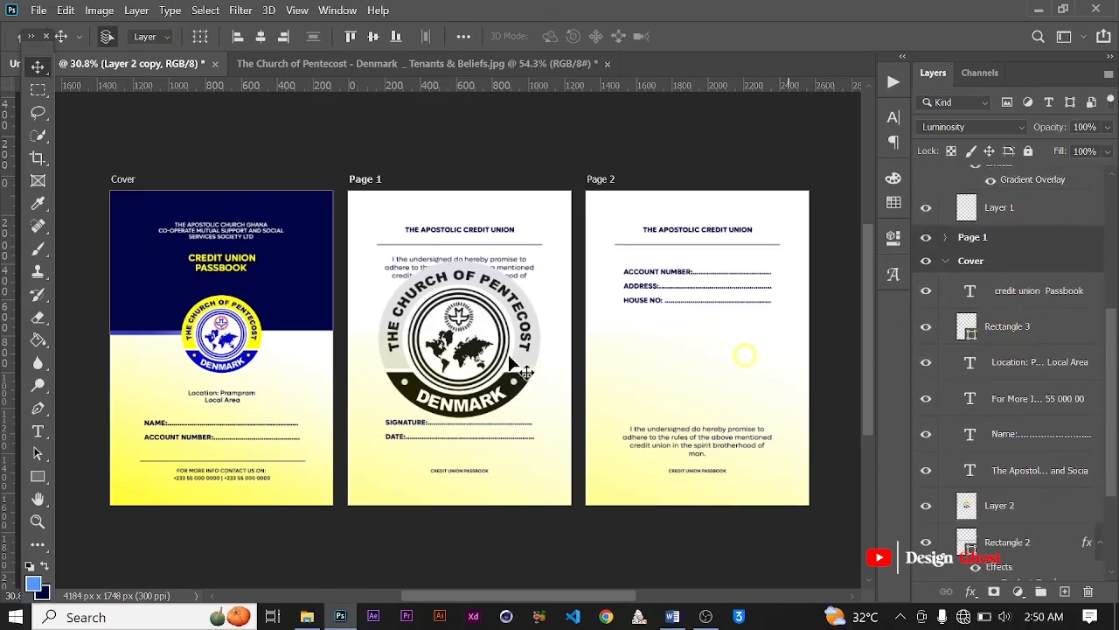
scroll(1002, 481, down, 2)
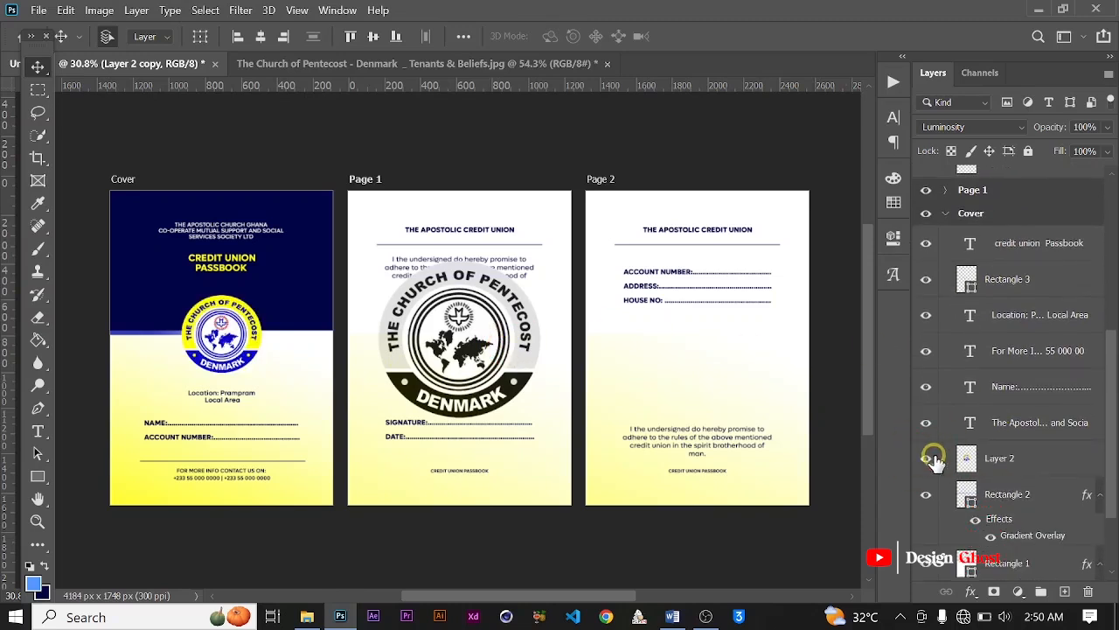
scroll(914, 394, up, 1)
click(946, 240)
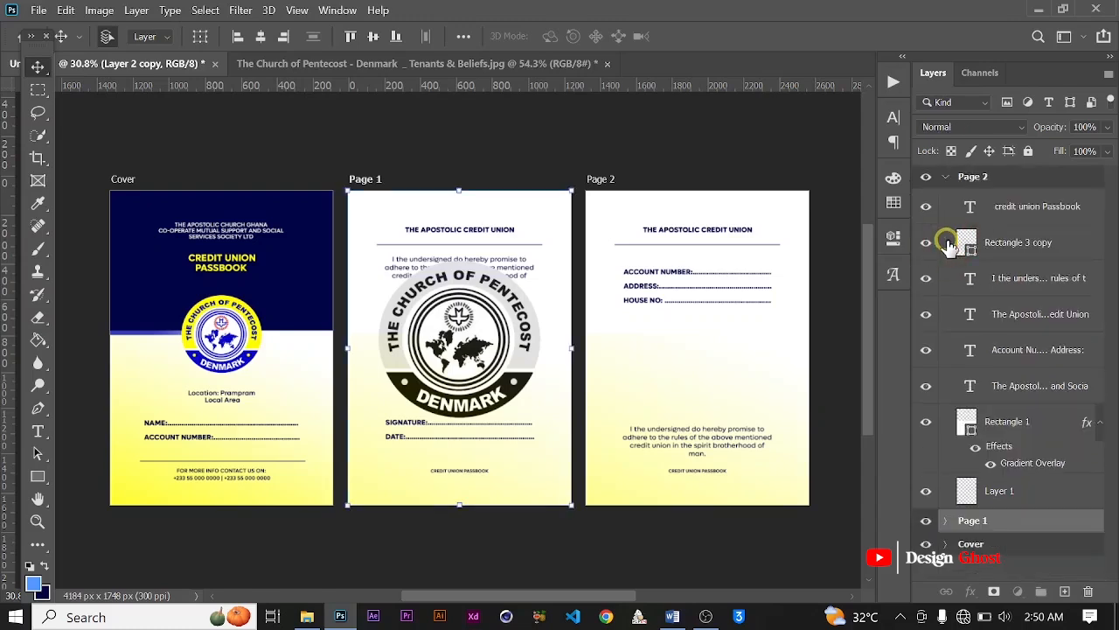
click(473, 313)
scroll(927, 385, down, 14)
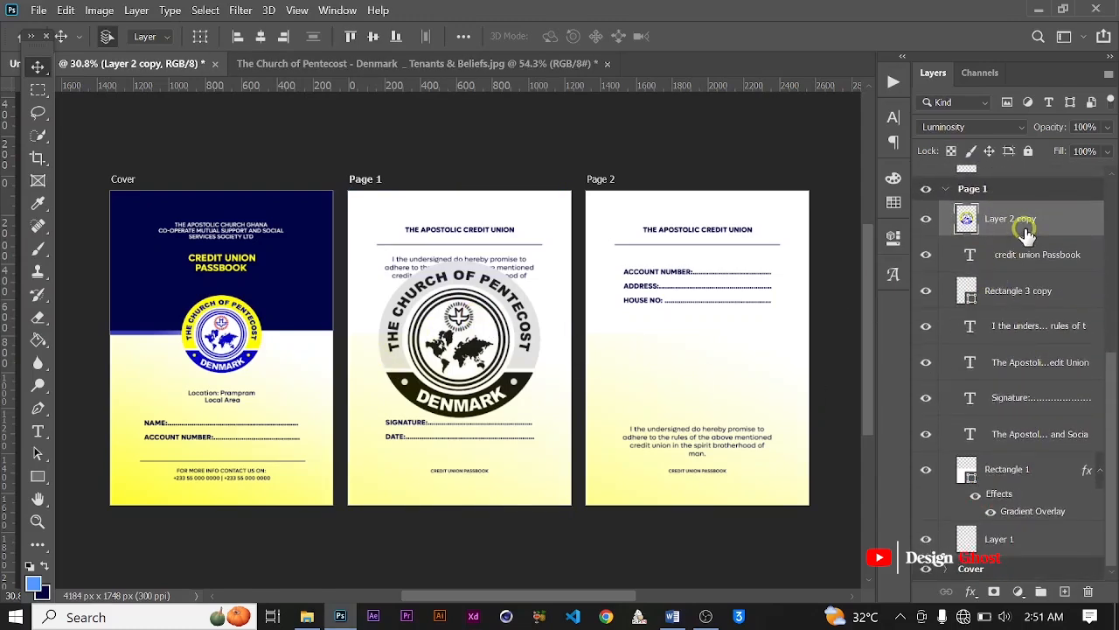
drag(1026, 233, 1002, 412)
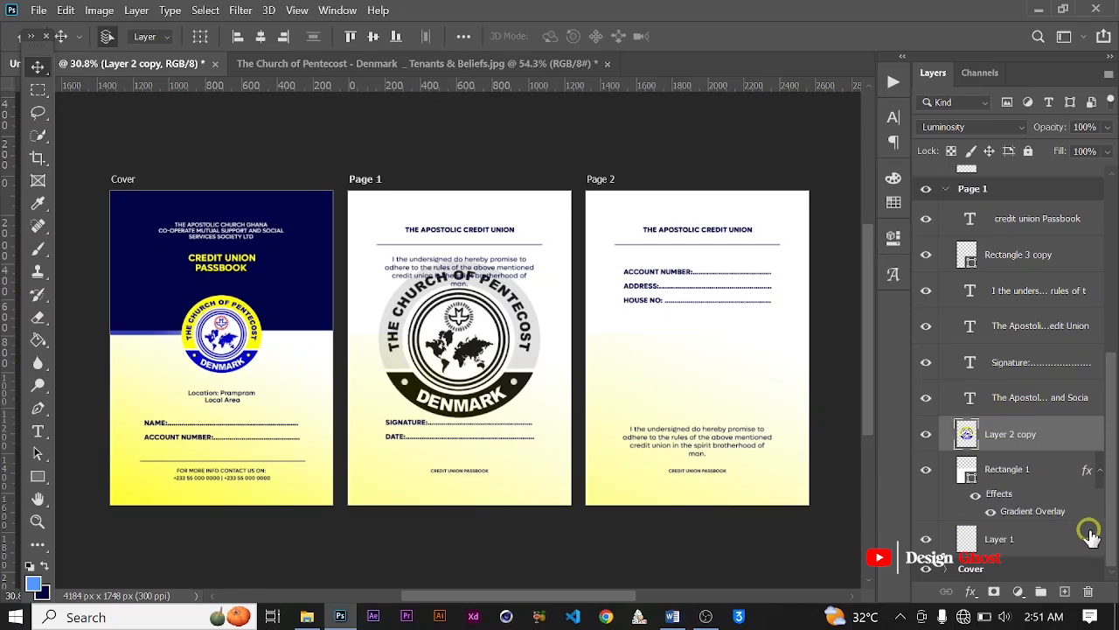
Step: Lower the opacity of the logo copy on Page 1 to 12% to make it a faint watermark
click(1109, 128)
drag(1107, 146, 1073, 155)
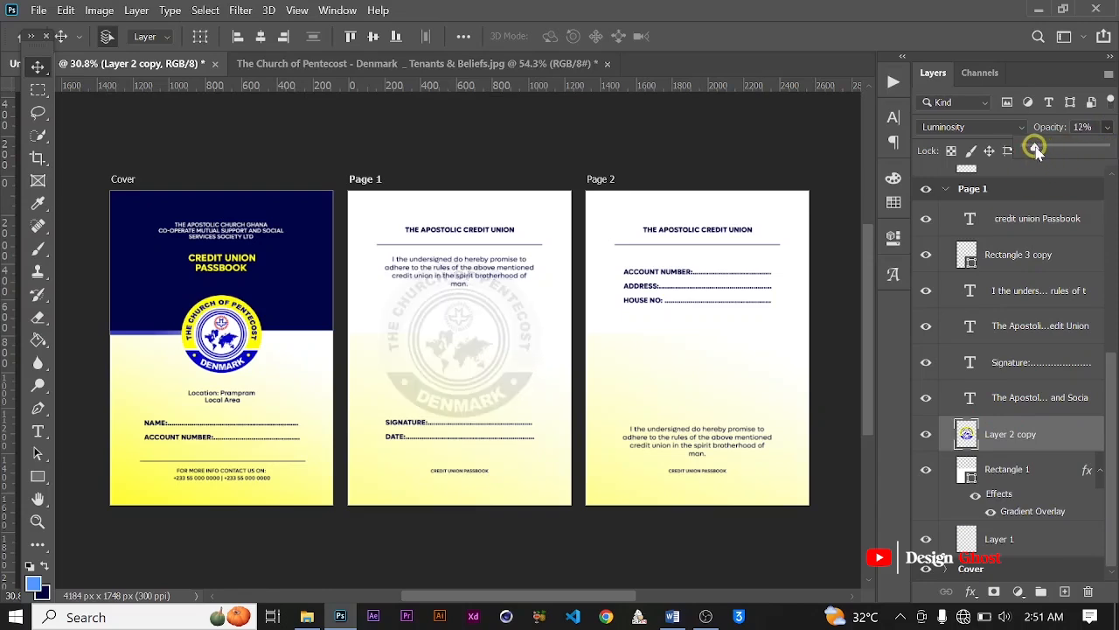
key(Return)
key(ctrl+0)
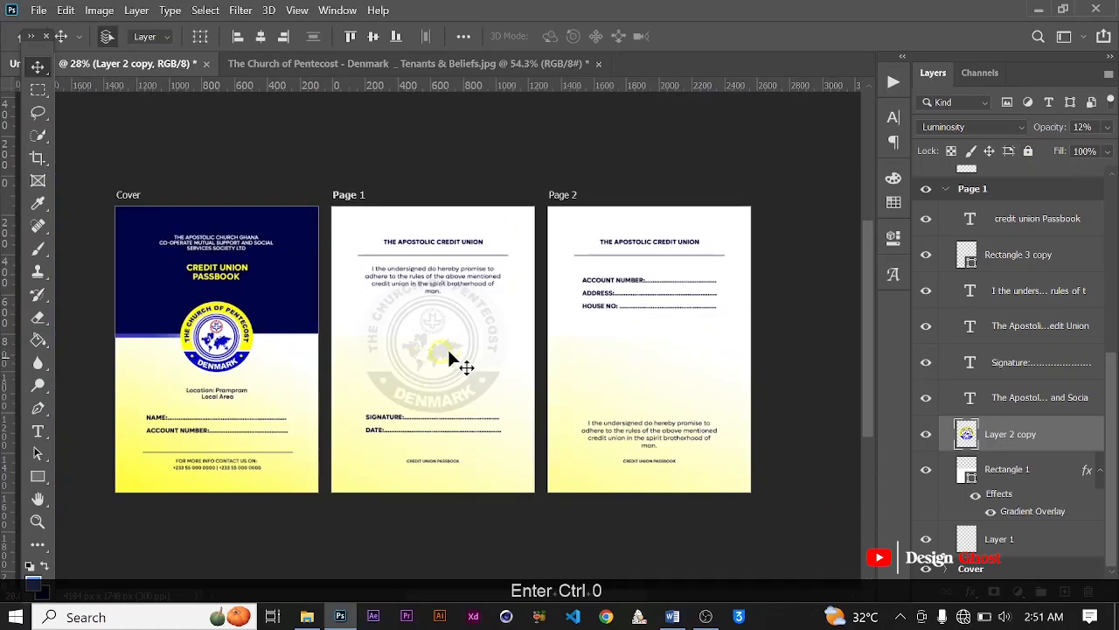
Step: Duplicate Page 1's logo watermark onto the middle of Page 2 and lower the copy's fill to 68%
drag(448, 354, 692, 343)
scroll(645, 354, up, 3)
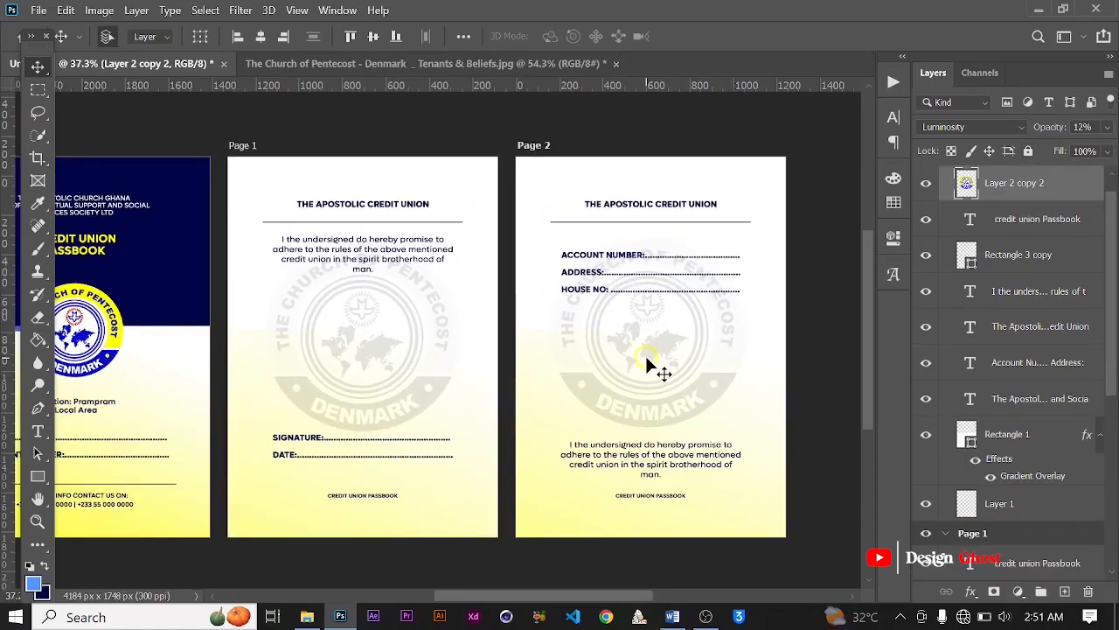
click(1106, 156)
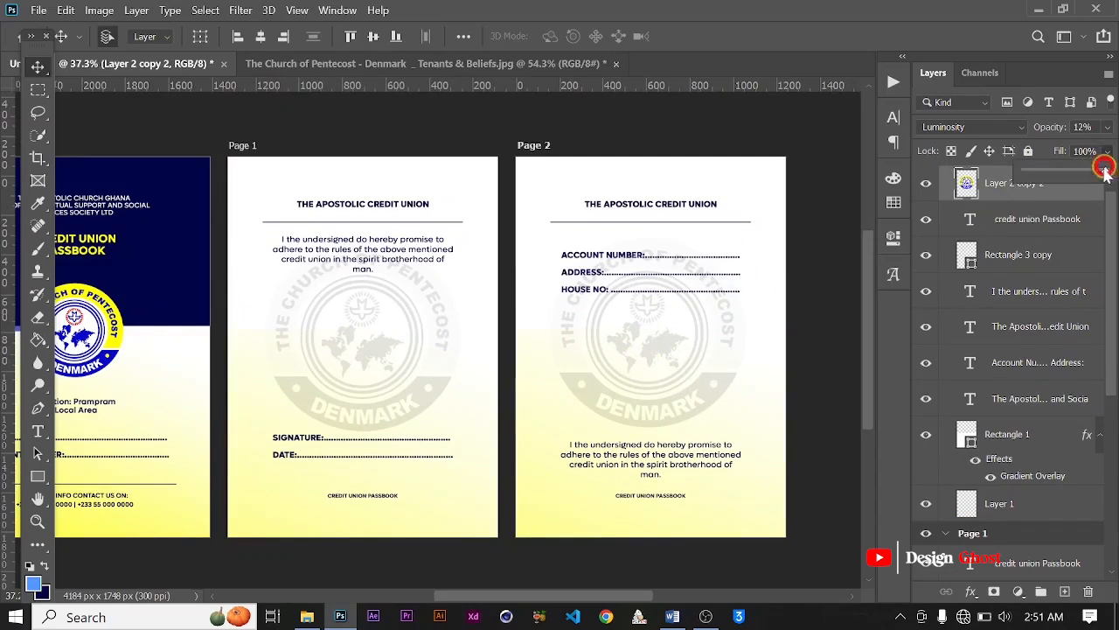
drag(1081, 174, 1081, 174)
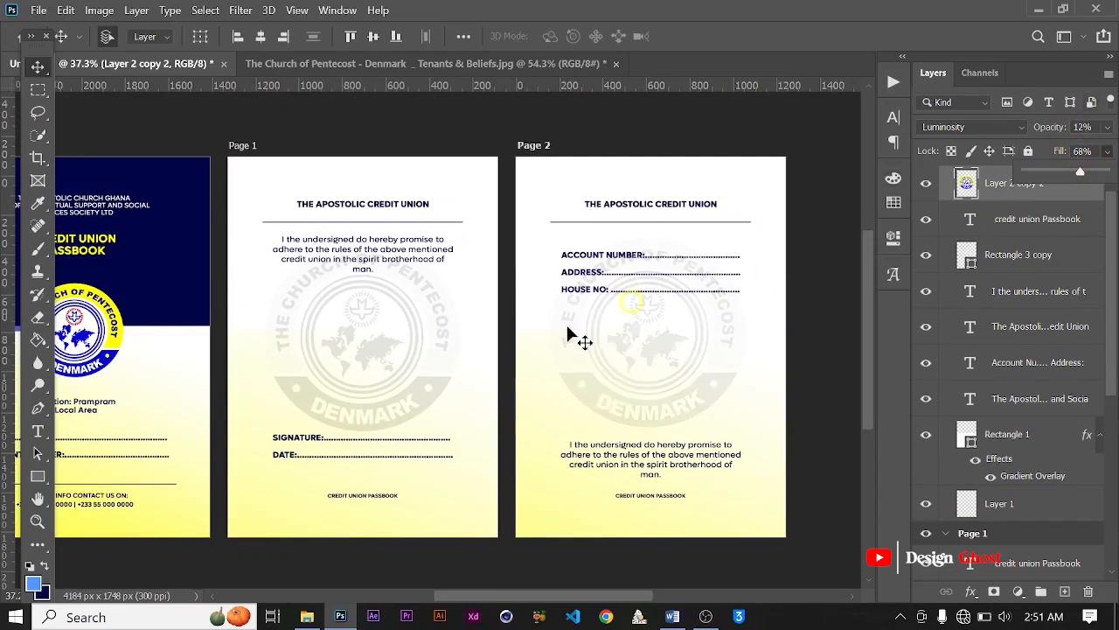
Step: Lower the fill of Page 1's logo watermark to 66% and collapse the Page 1 and Page 2 artboard groups
click(379, 374)
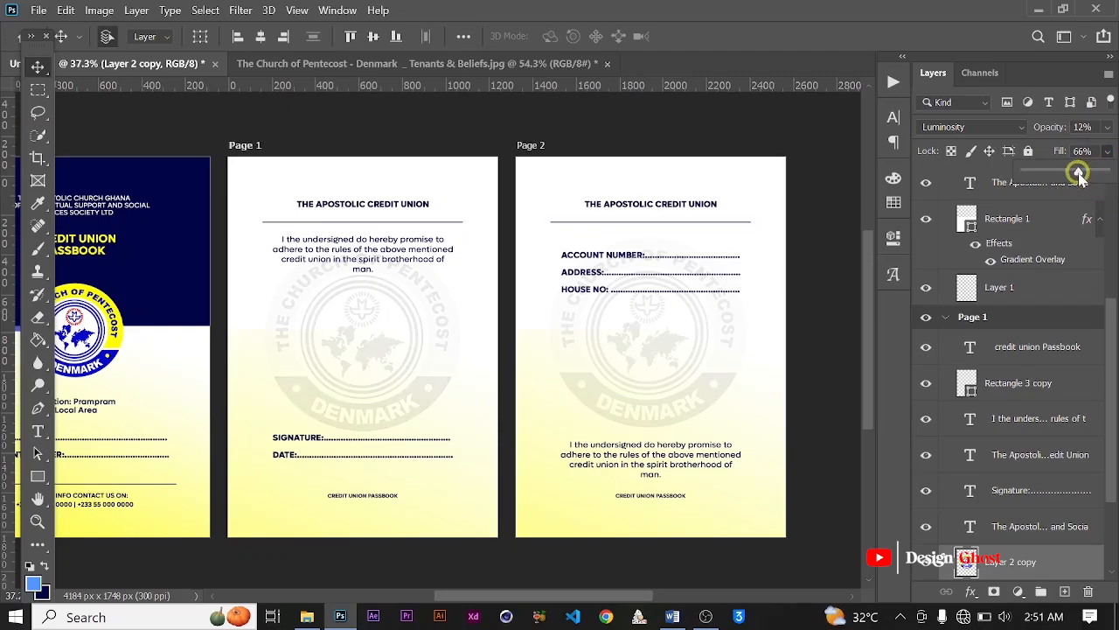
key(Return)
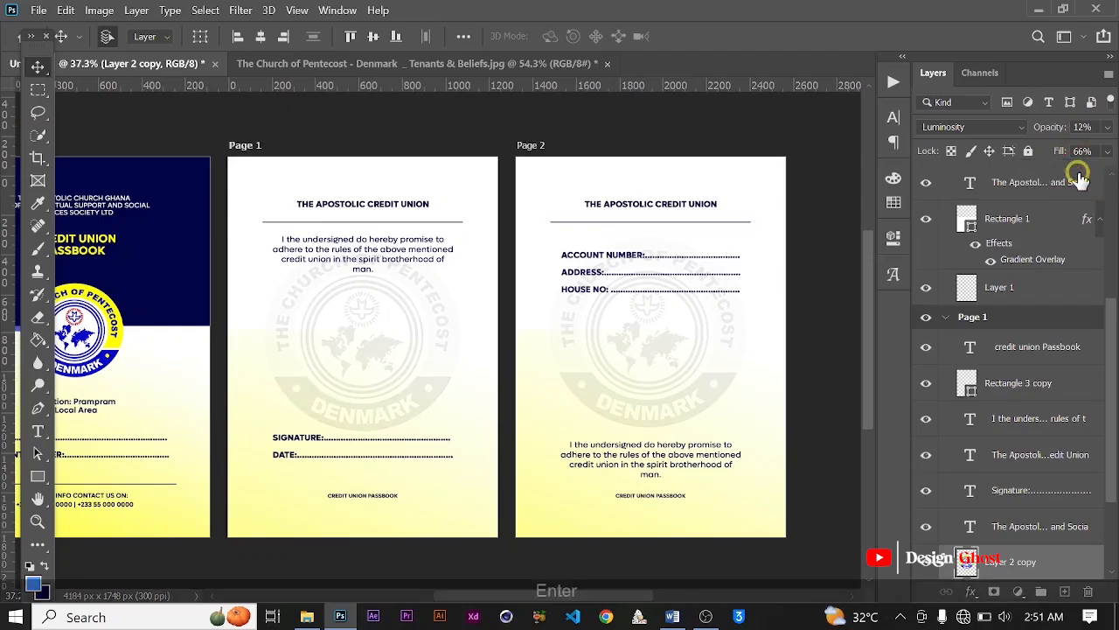
click(951, 320)
scroll(962, 297, up, 1)
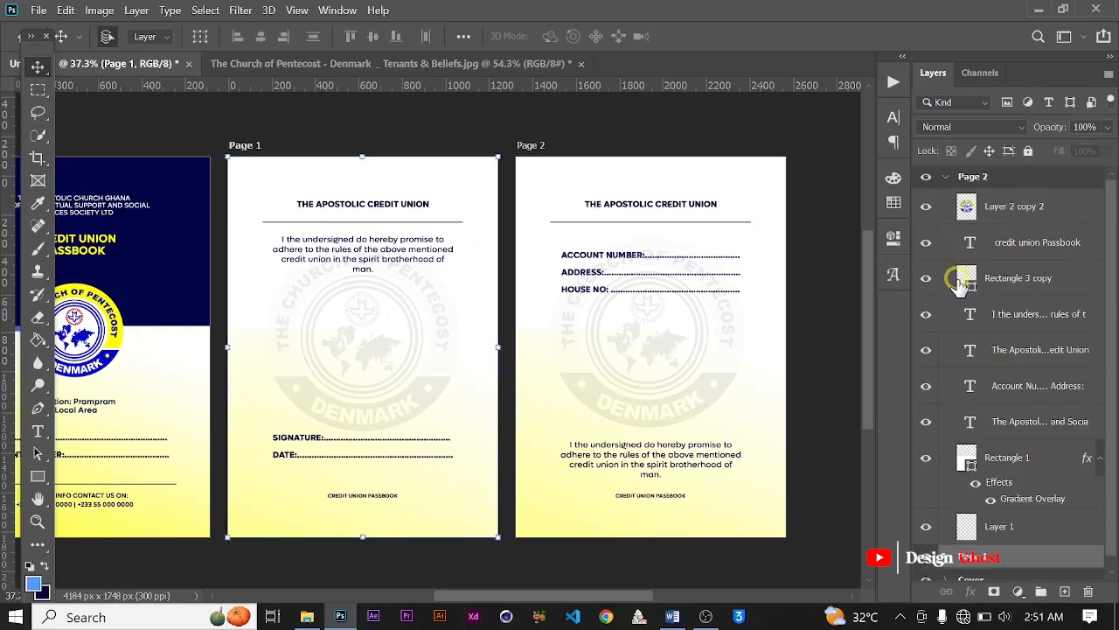
click(948, 178)
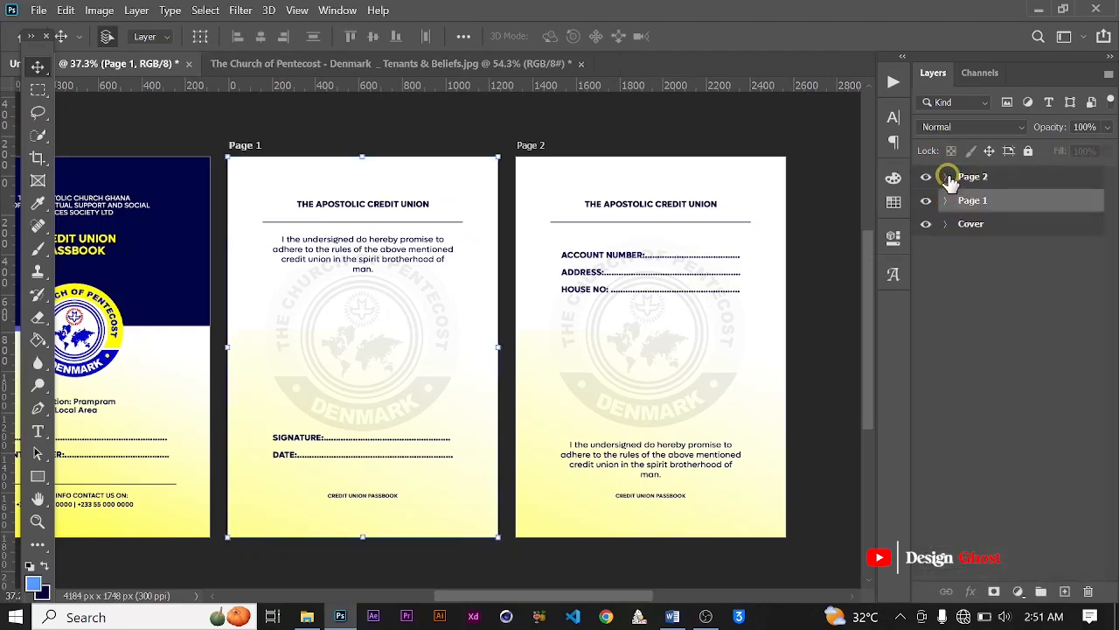
Step: Switch to Word and copy the second-page paragraph starting "Loss of this Passbook or any change of address"
scroll(649, 345, down, 2)
scroll(650, 347, up, 5)
key(space)
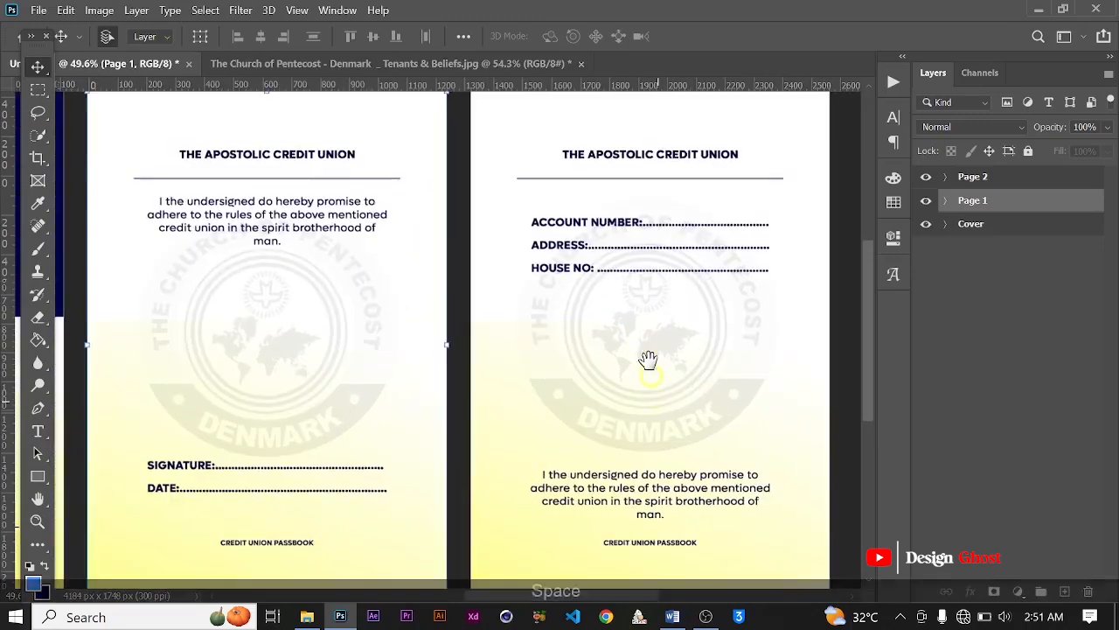
drag(656, 400, 628, 309)
scroll(629, 311, down, 1)
scroll(614, 398, up, 1)
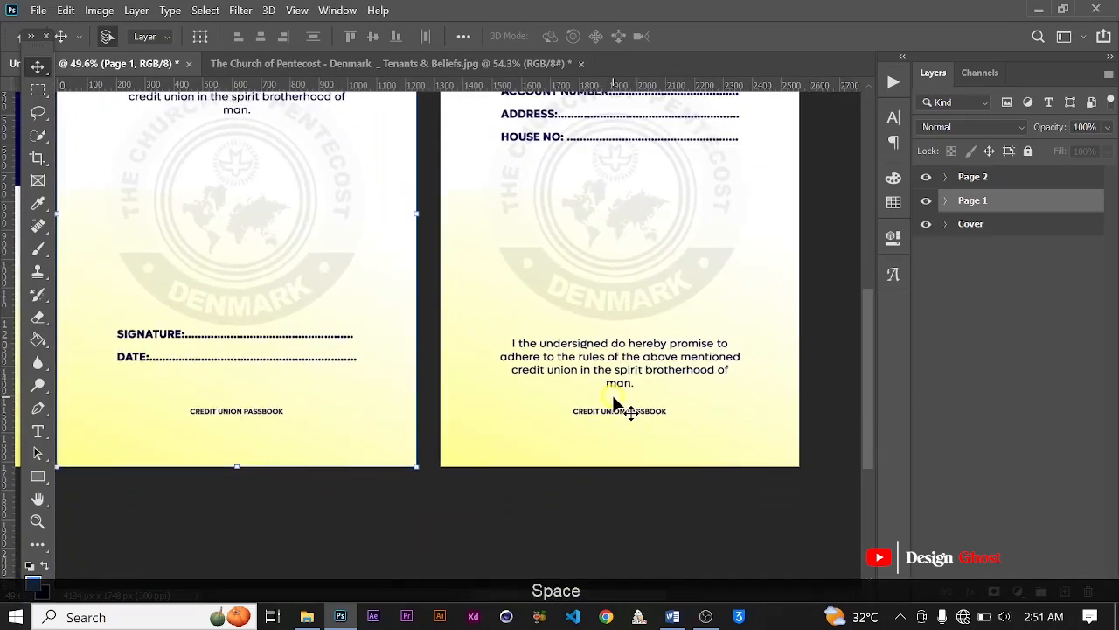
click(673, 616)
double_click(312, 342)
scroll(349, 393, down, 1)
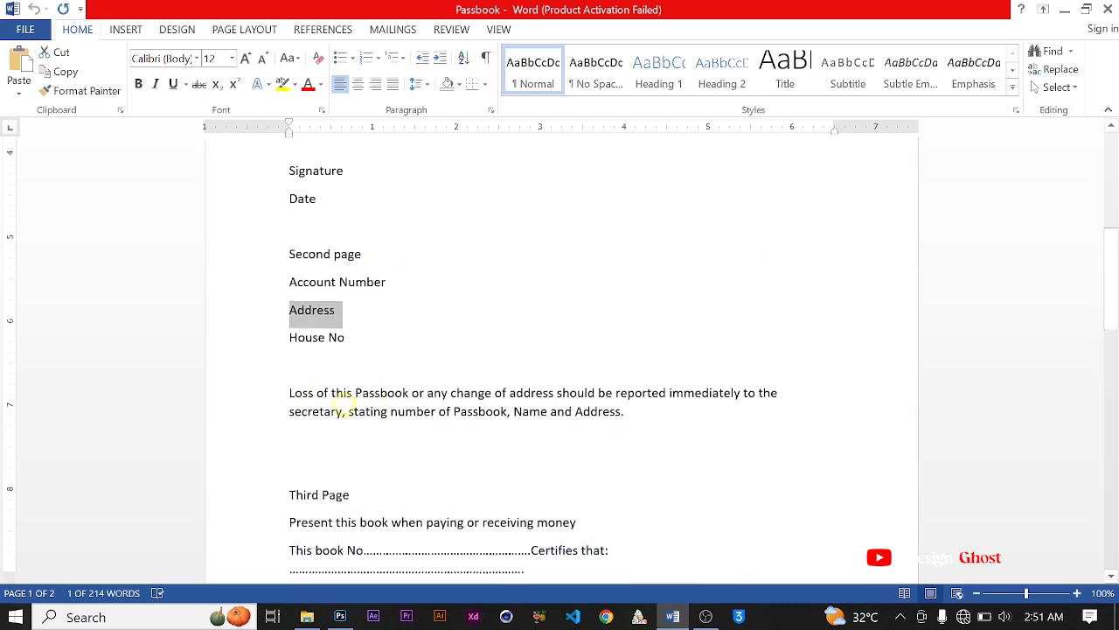
drag(289, 384, 645, 401)
key(ctrl+c)
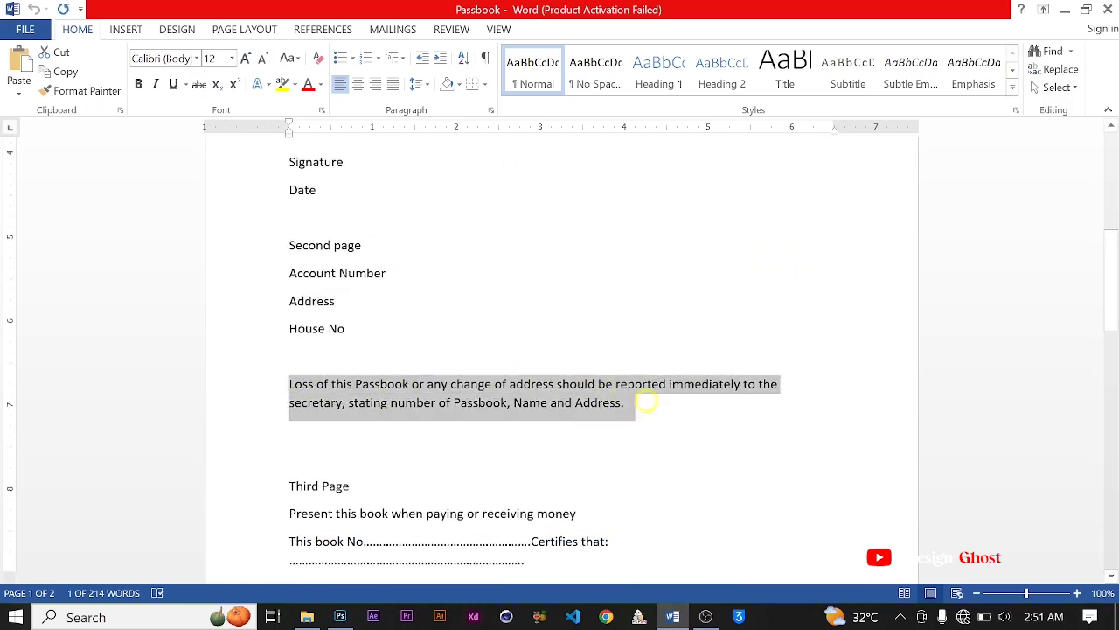
right_click(546, 383)
click(630, 147)
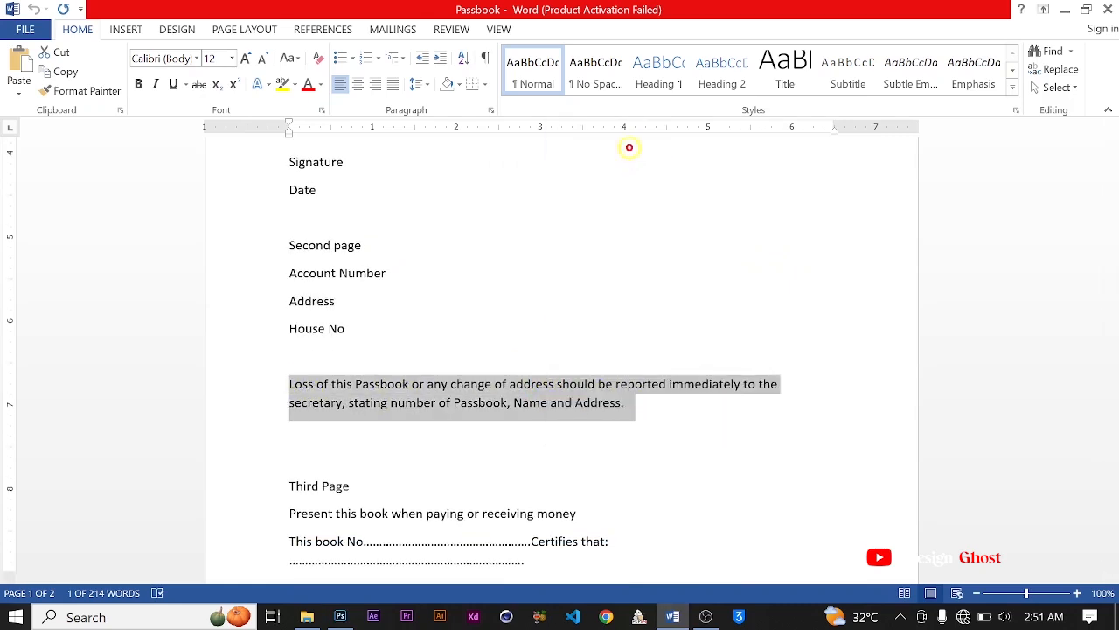
Step: Back in Photoshop, replace the pledge paragraph at the foot of Page 2 with the copied text and collapse Page 2's layer group
click(340, 616)
scroll(643, 453, up, 1)
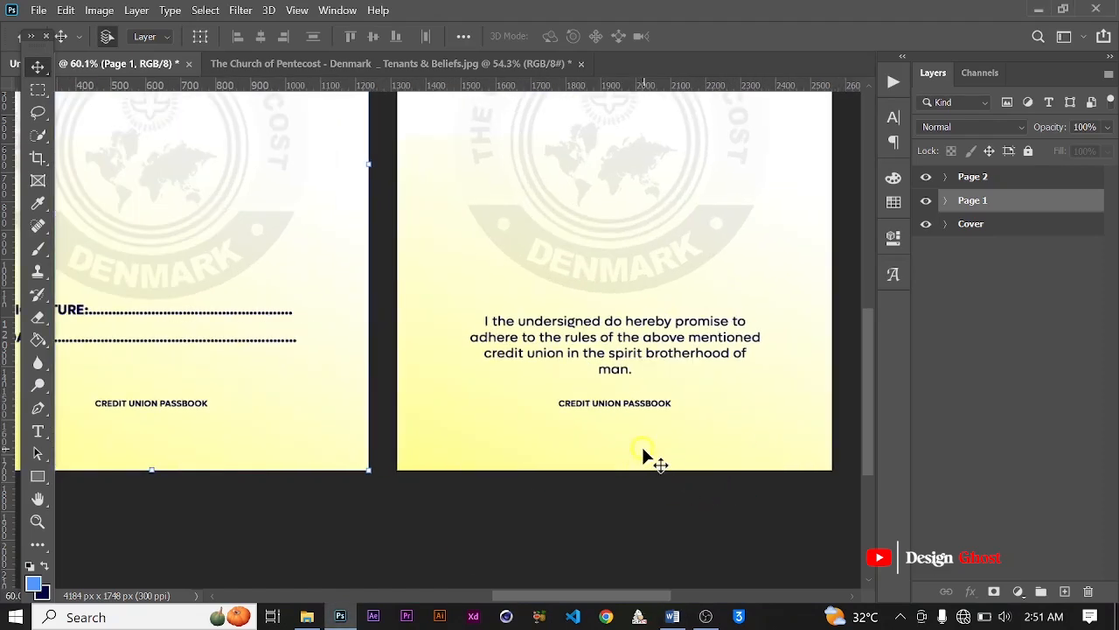
key(t)
click(567, 320)
key(ctrl+a)
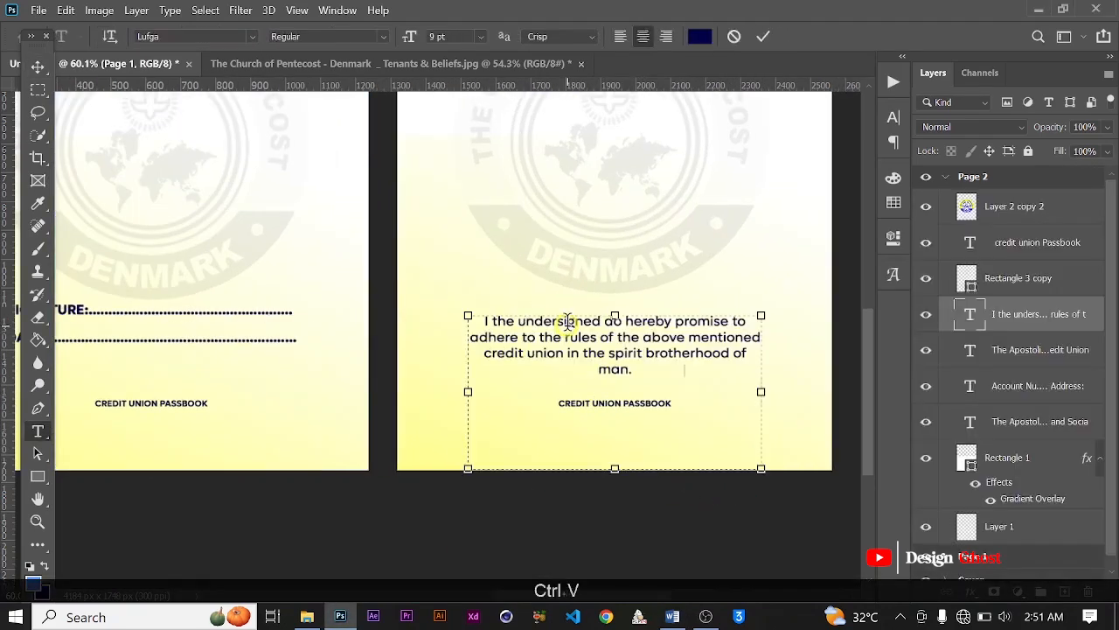
key(ctrl+v)
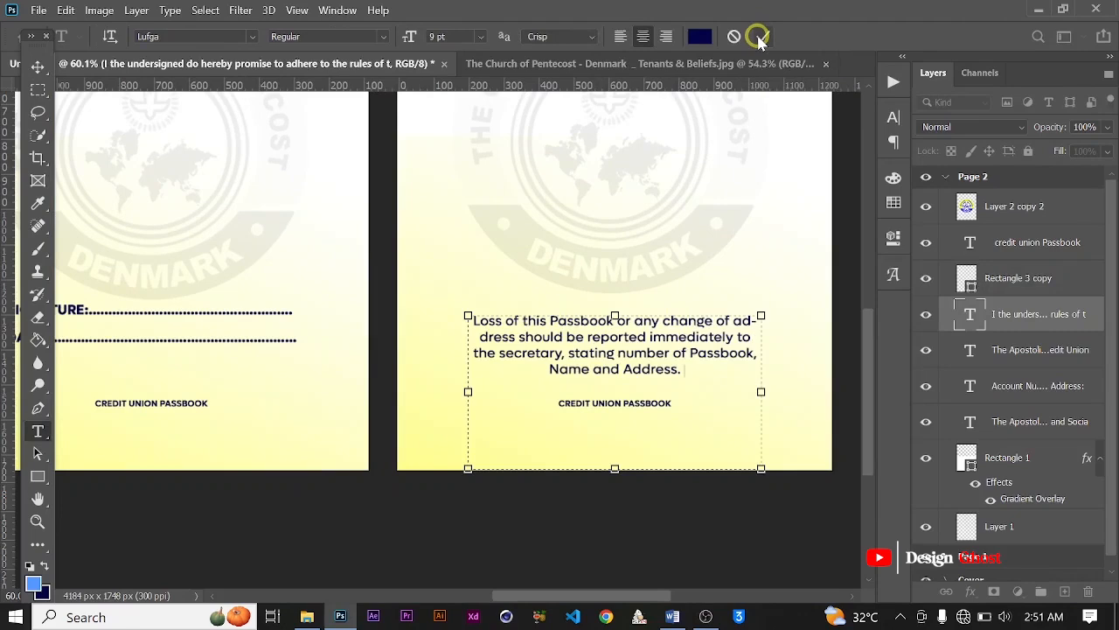
click(699, 189)
click(37, 67)
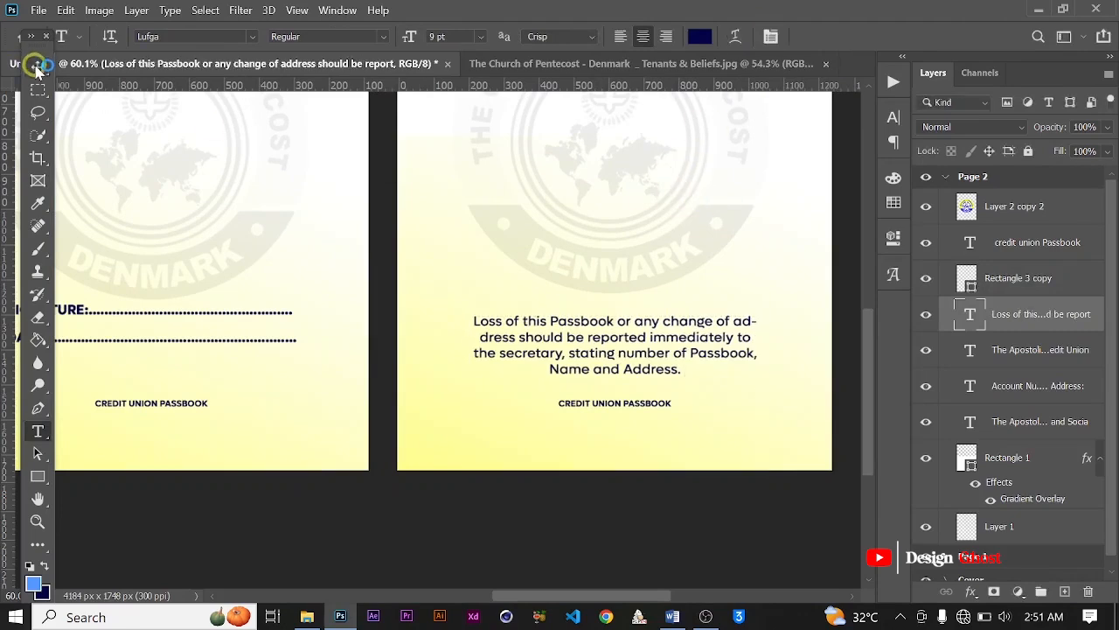
key(ctrl+minus)
key(ctrl+0)
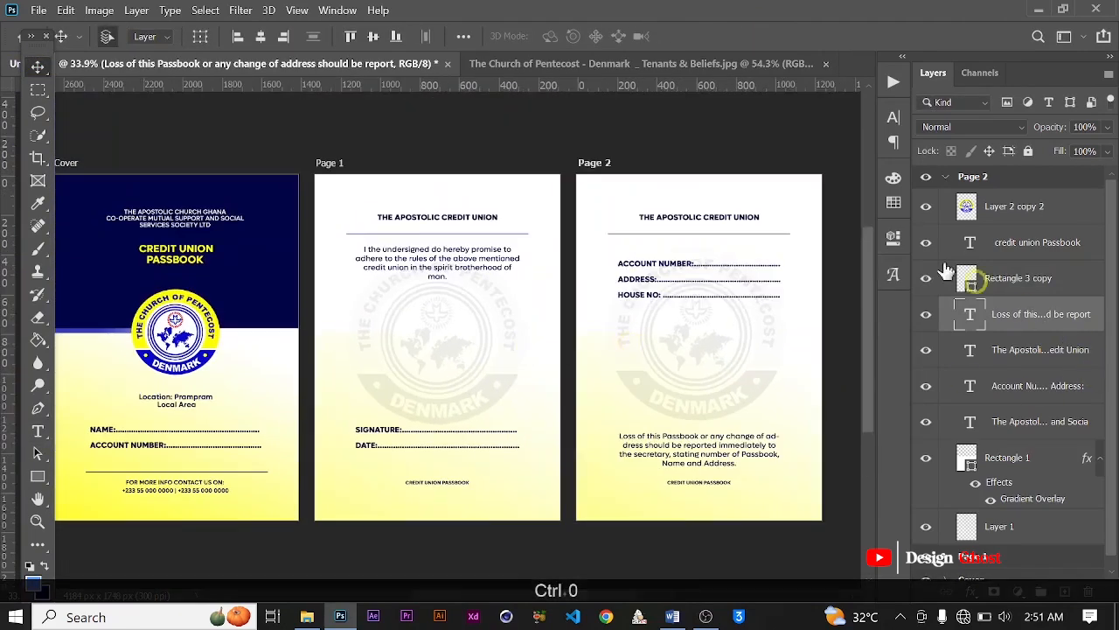
click(947, 179)
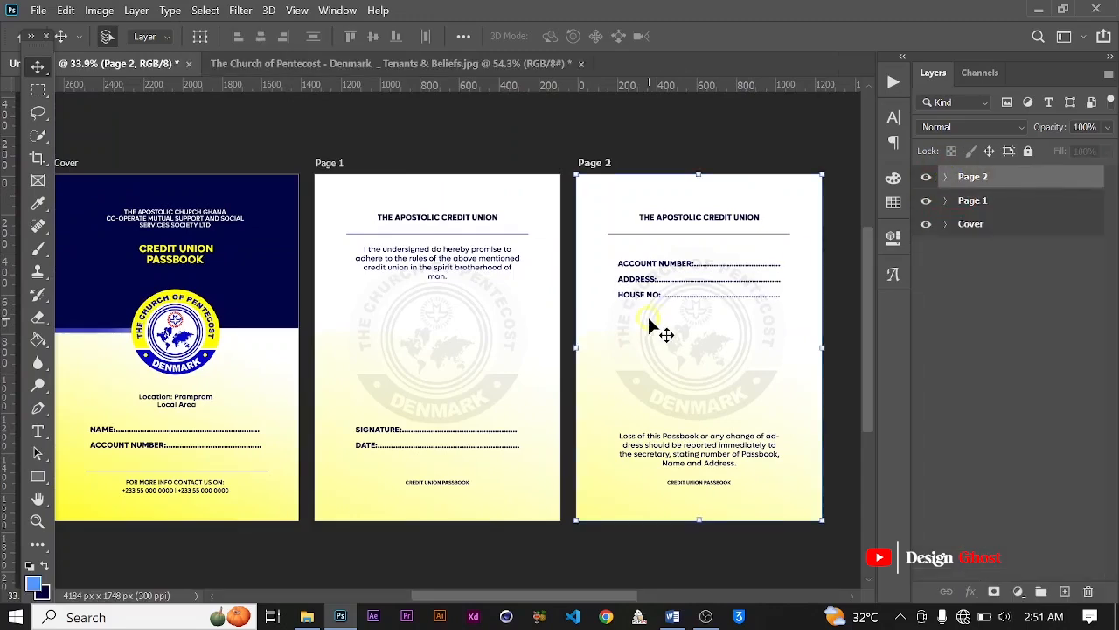
Step: Switch to Word and read through the Third Page content and the paragraphs that follow it
scroll(647, 329, down, 3)
scroll(640, 325, up, 1)
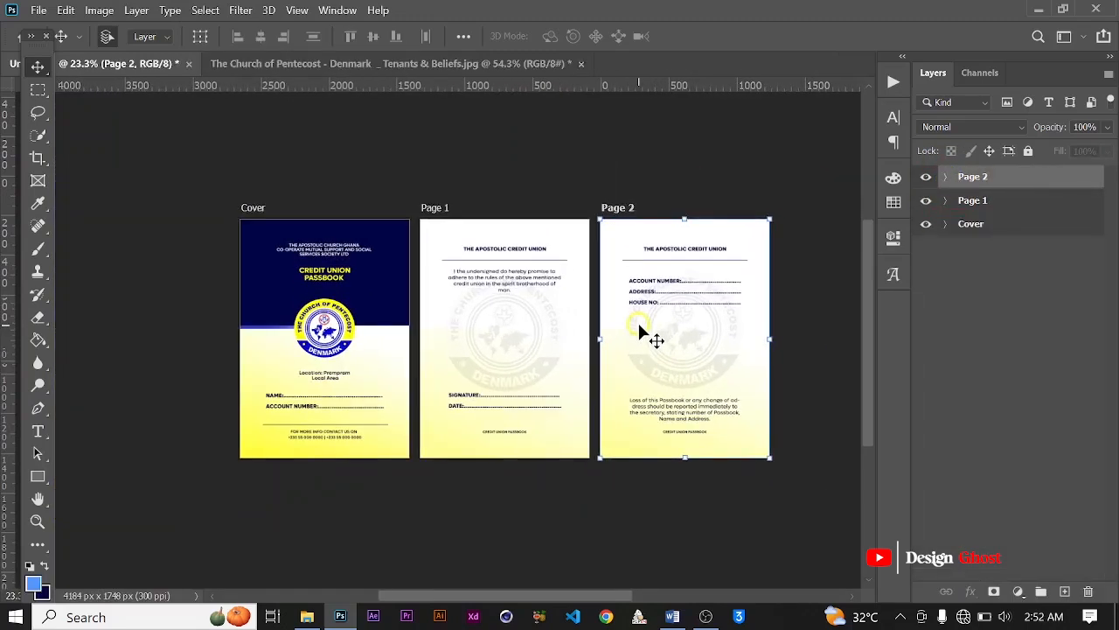
drag(639, 330, 628, 325)
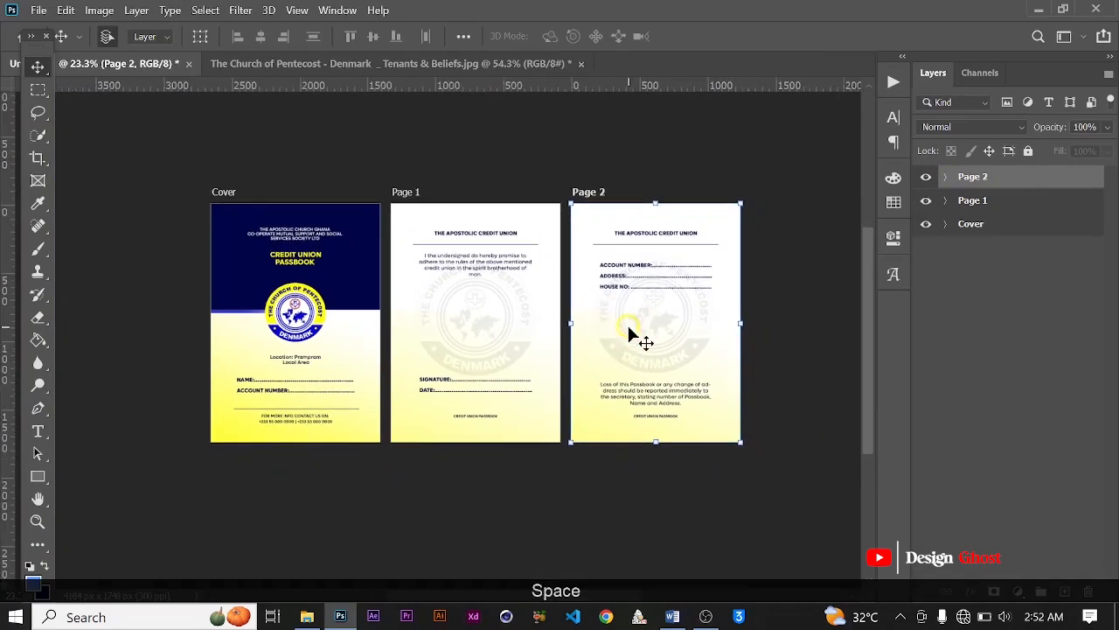
click(673, 617)
triple_click(400, 376)
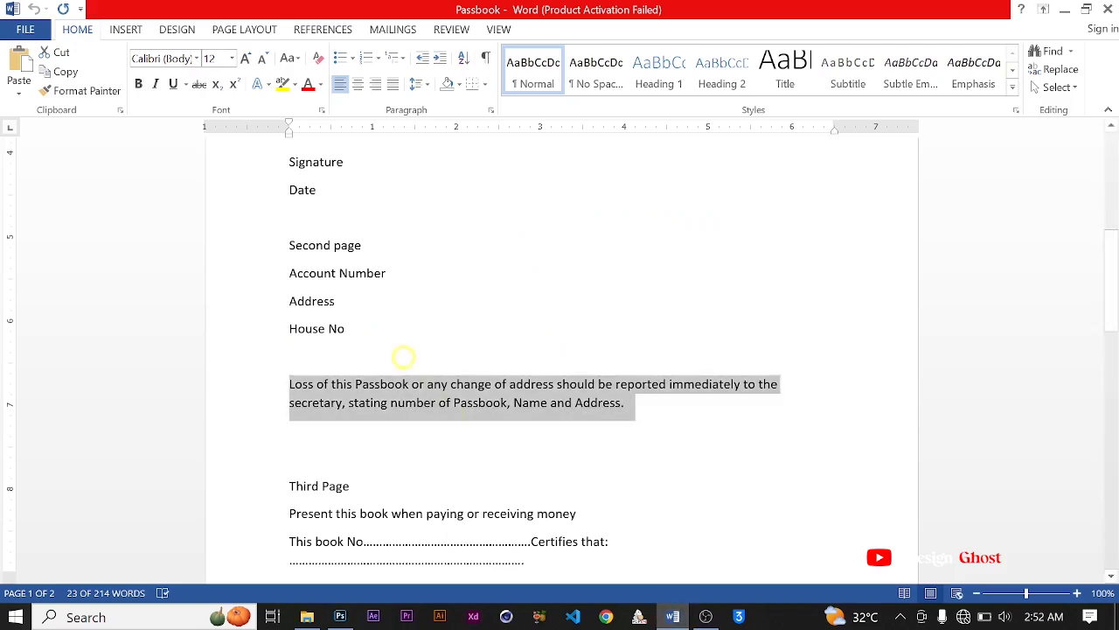
scroll(408, 358, down, 5)
scroll(313, 343, down, 2)
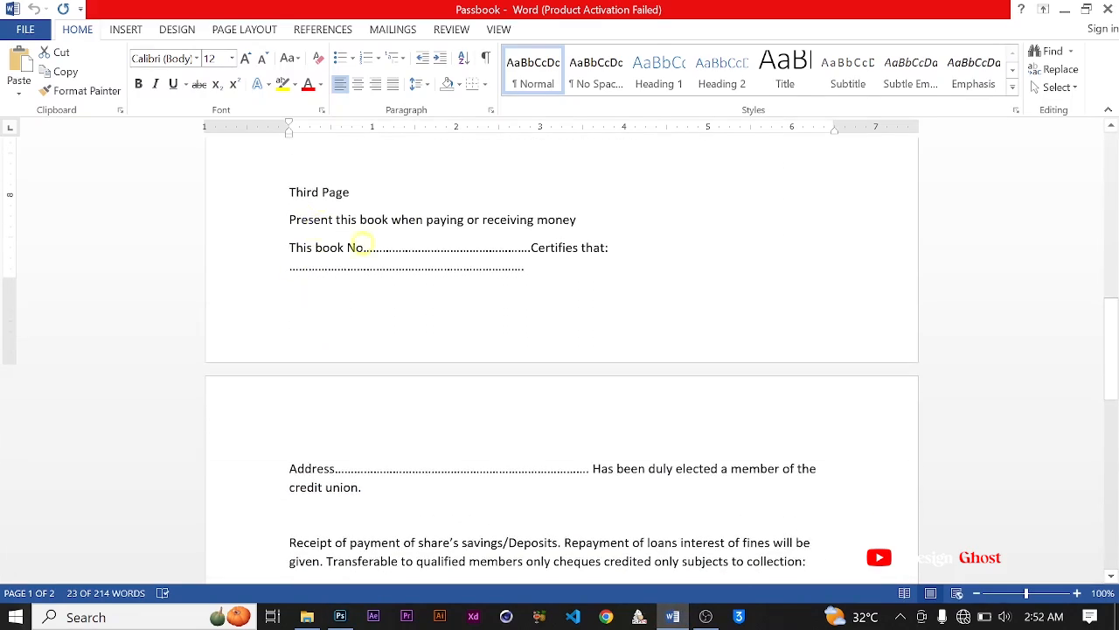
scroll(464, 374, down, 7)
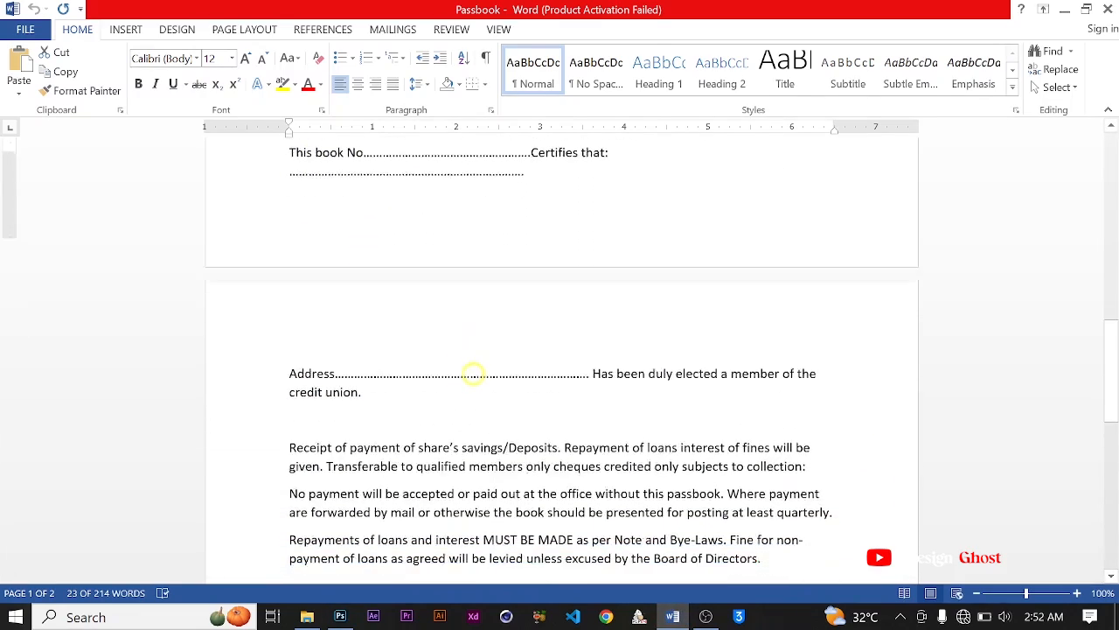
scroll(473, 371, down, 2)
scroll(473, 371, up, 10)
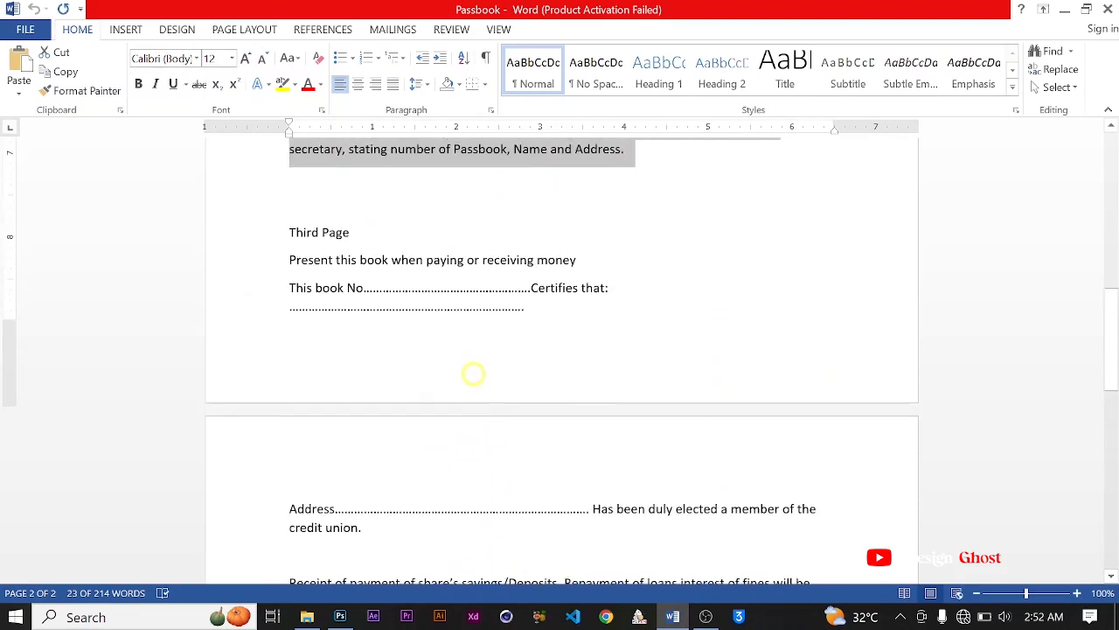
Step: Return to Photoshop and duplicate the Page 2 artboard to a new row directly beneath the Cover
click(340, 617)
click(588, 189)
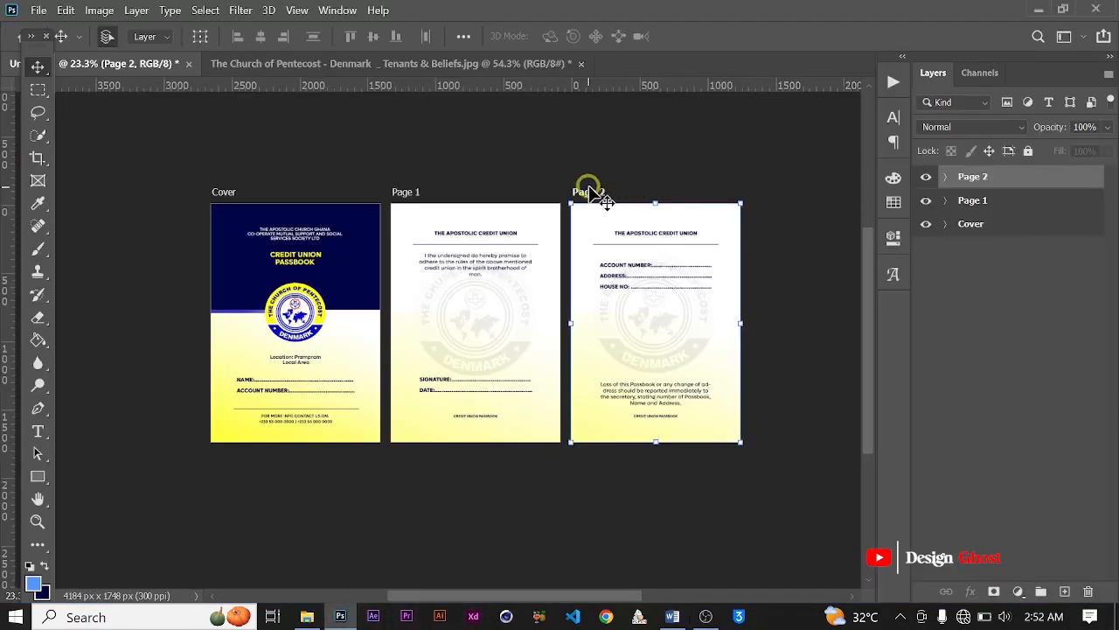
drag(592, 194, 227, 454)
drag(522, 457, 567, 310)
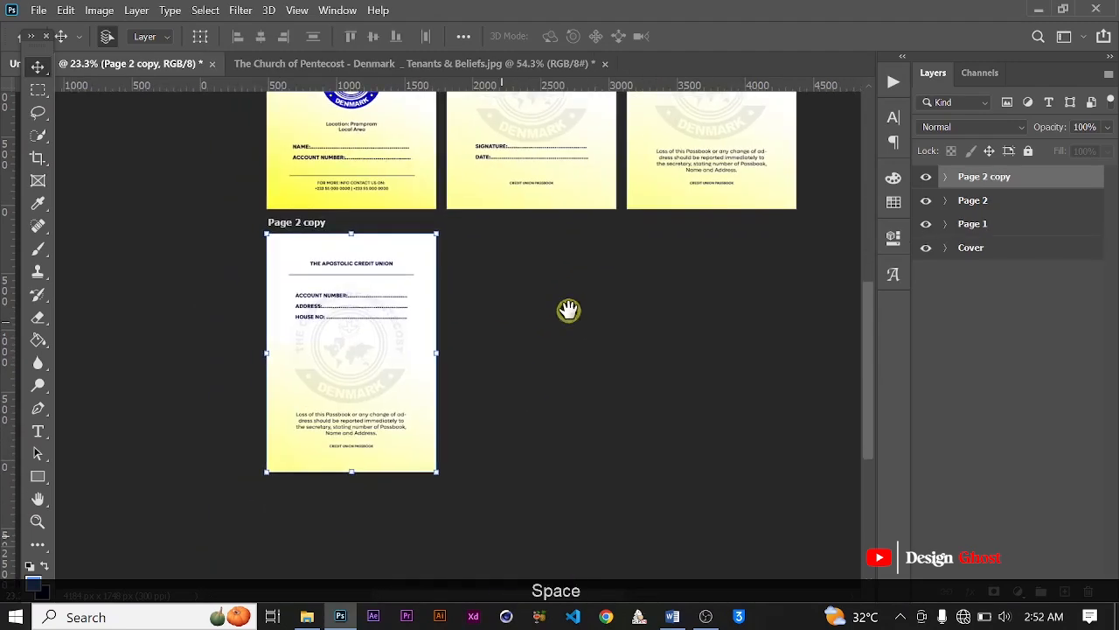
scroll(307, 312, up, 5)
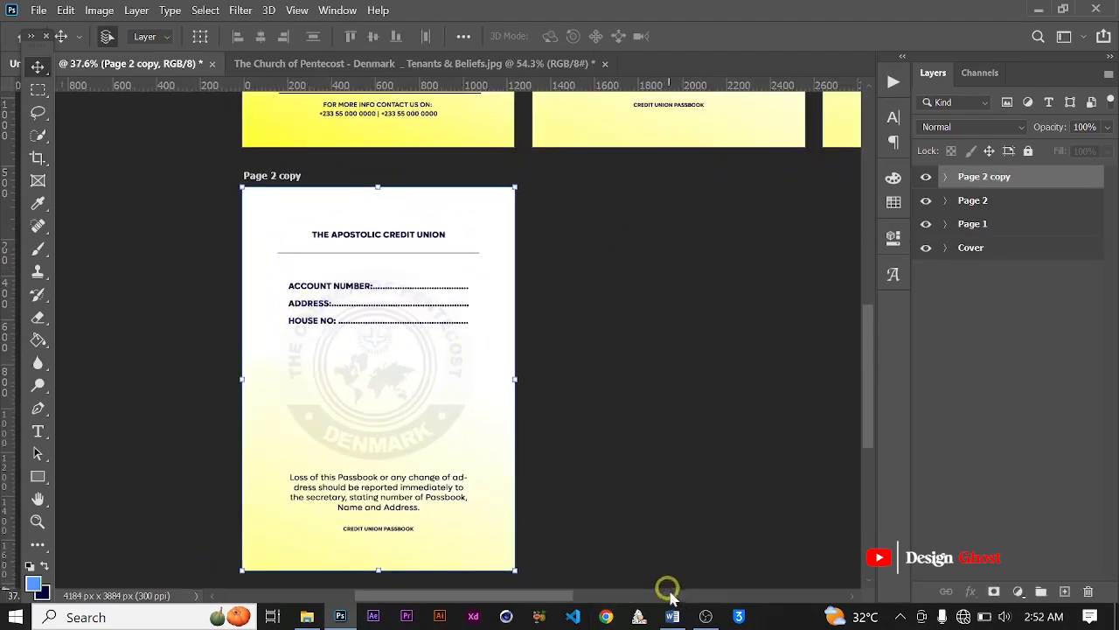
Step: Check the Third Page text in Word, then delete the account number, address and house number lines from the duplicated artboard in Photoshop
click(675, 618)
scroll(399, 324, down, 1)
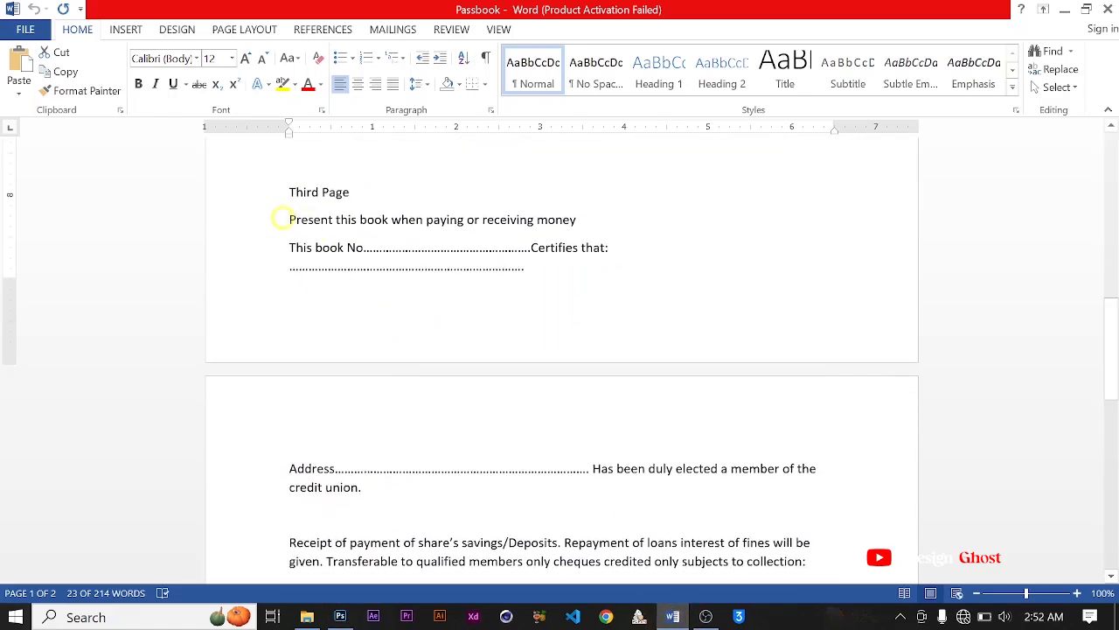
scroll(488, 409, down, 3)
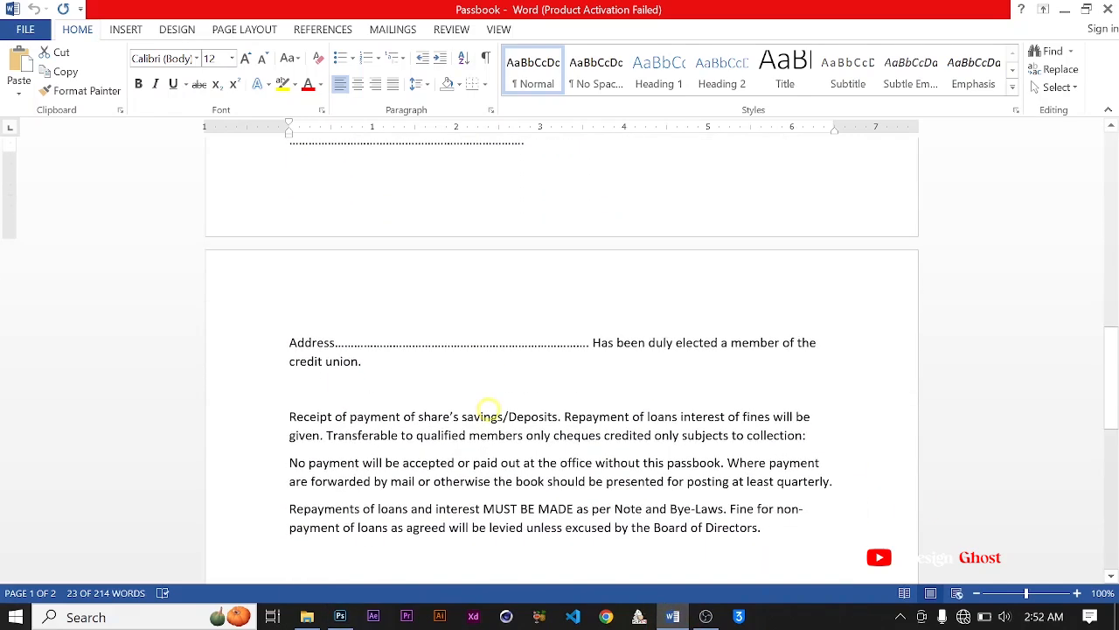
click(340, 617)
scroll(429, 324, up, 1)
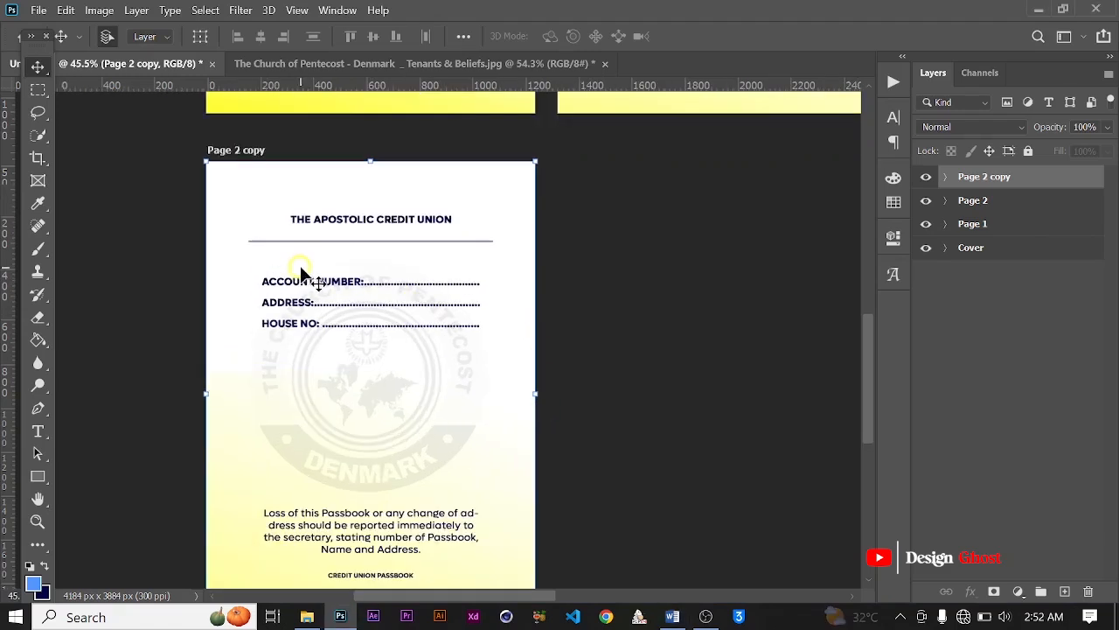
click(288, 284)
key(Delete)
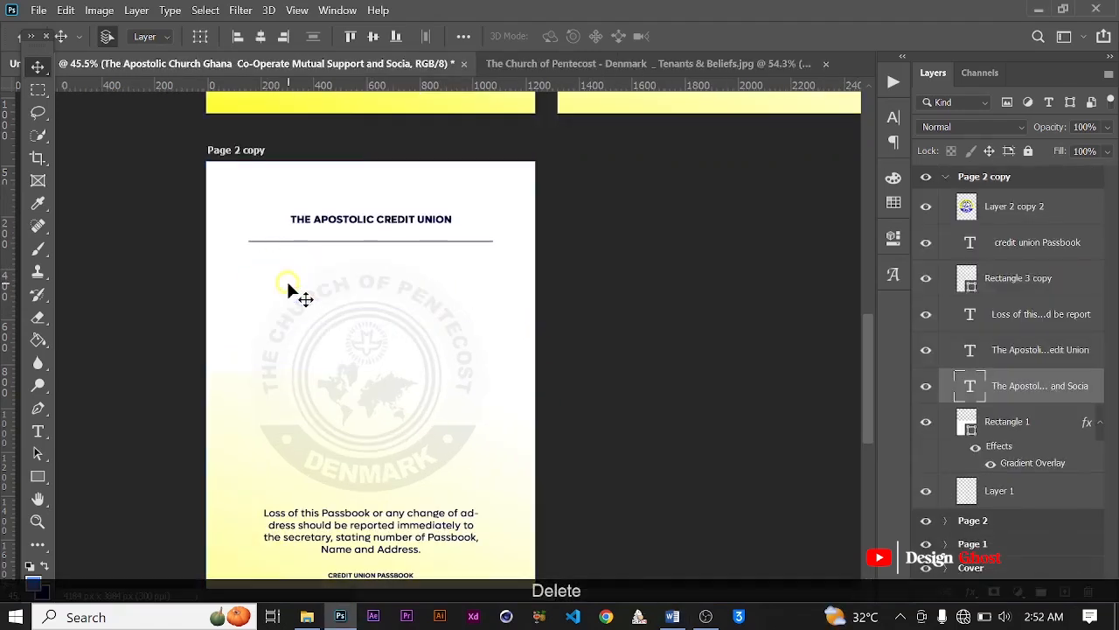
Step: Move the duplicated artboard's "Loss of this Passbook" paragraph up to just below the heading's divider line, centred horizontally on the page
scroll(288, 279, down, 1)
drag(361, 475, 369, 293)
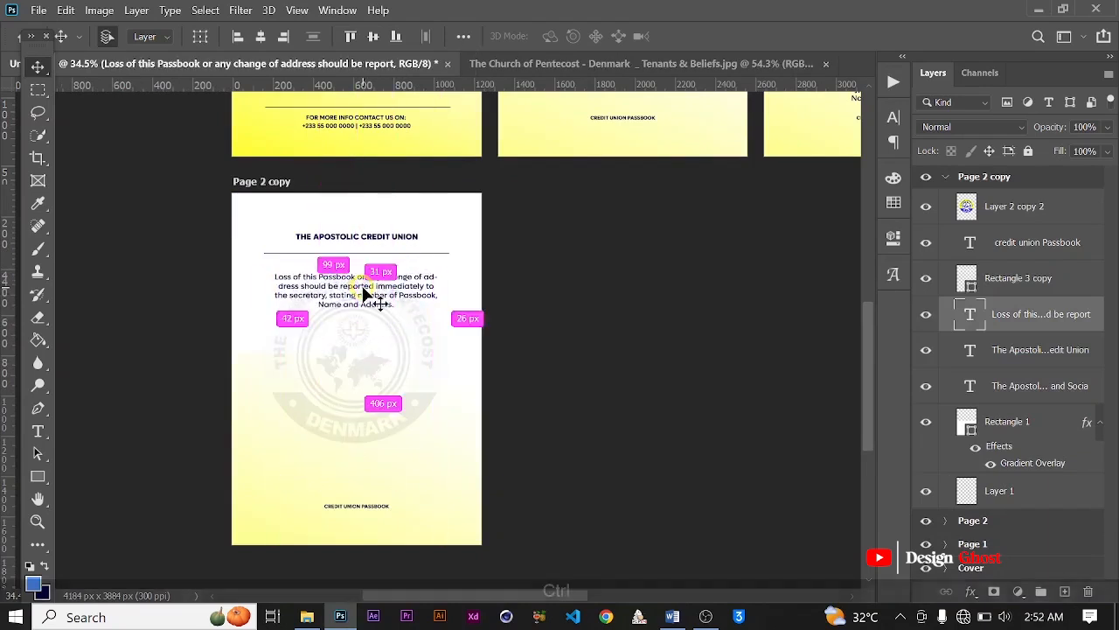
key(ctrl+a)
click(522, 297)
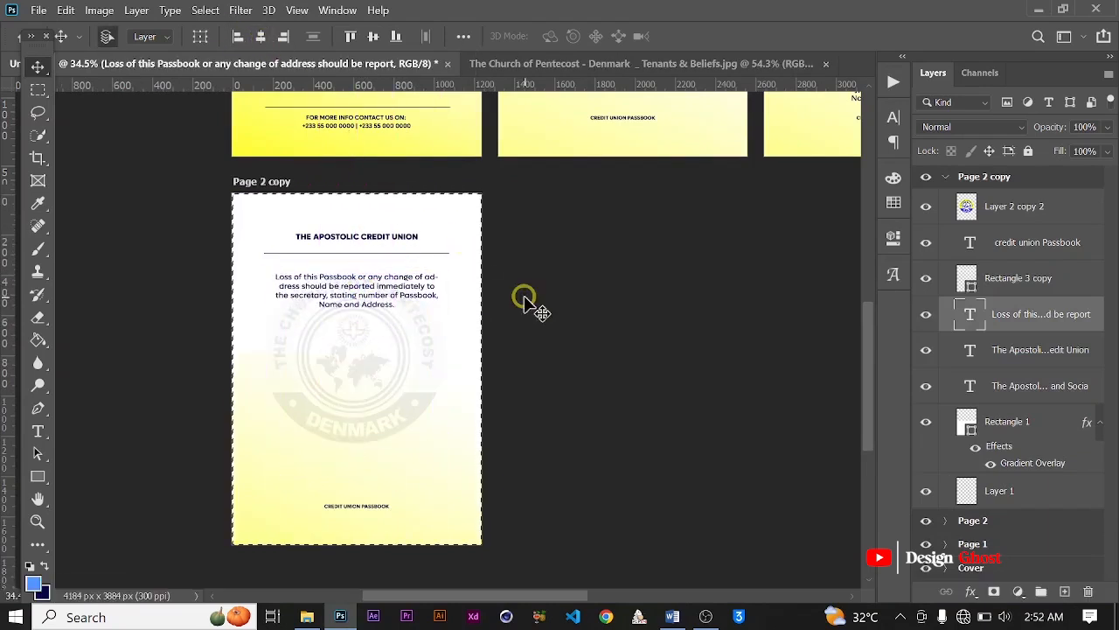
key(ctrl+d)
key(Up)
key(Up)
key(Up)
key(Up)
key(Up)
key(Up)
key(Up)
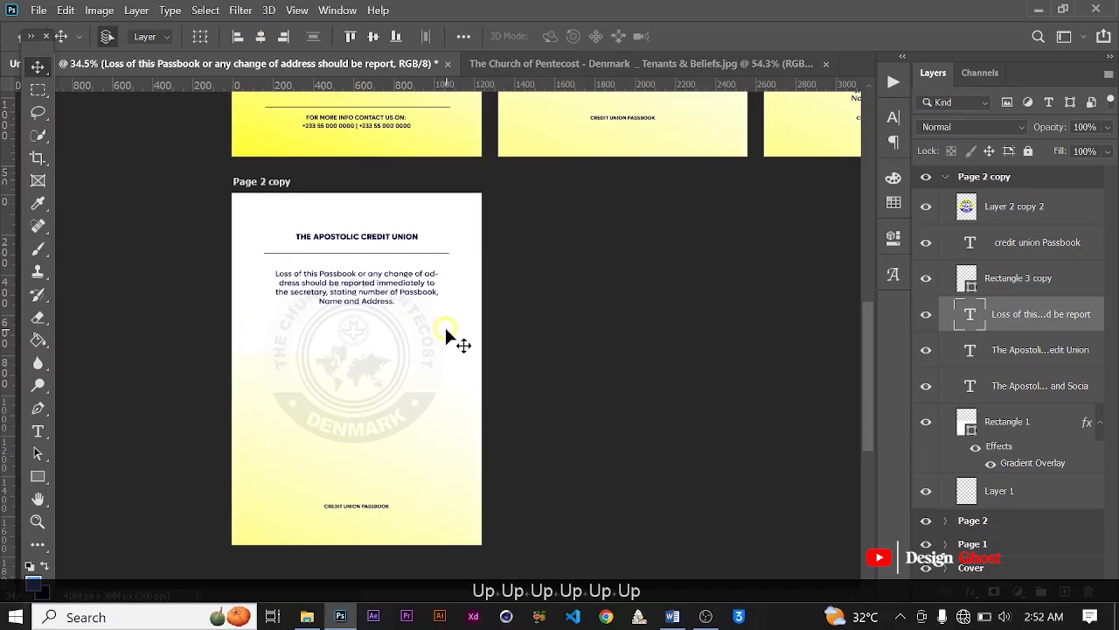
Step: Switch to Word and copy the Third Page text from "Present this book when paying or receiving money" through the dotted line after "Certifies that:"
click(739, 617)
click(672, 616)
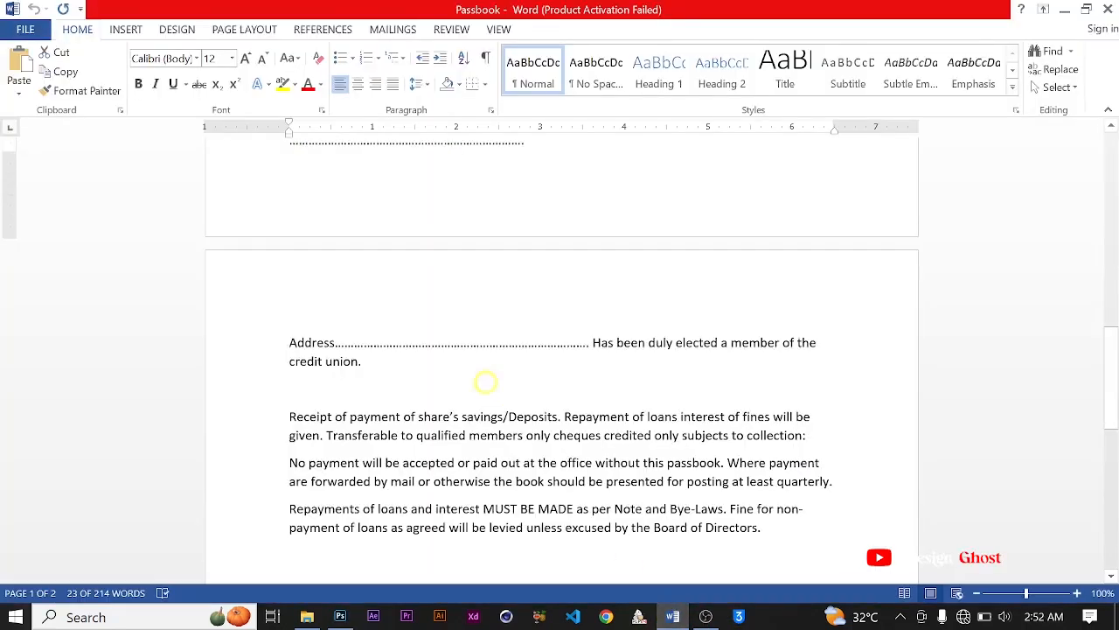
scroll(426, 369, up, 5)
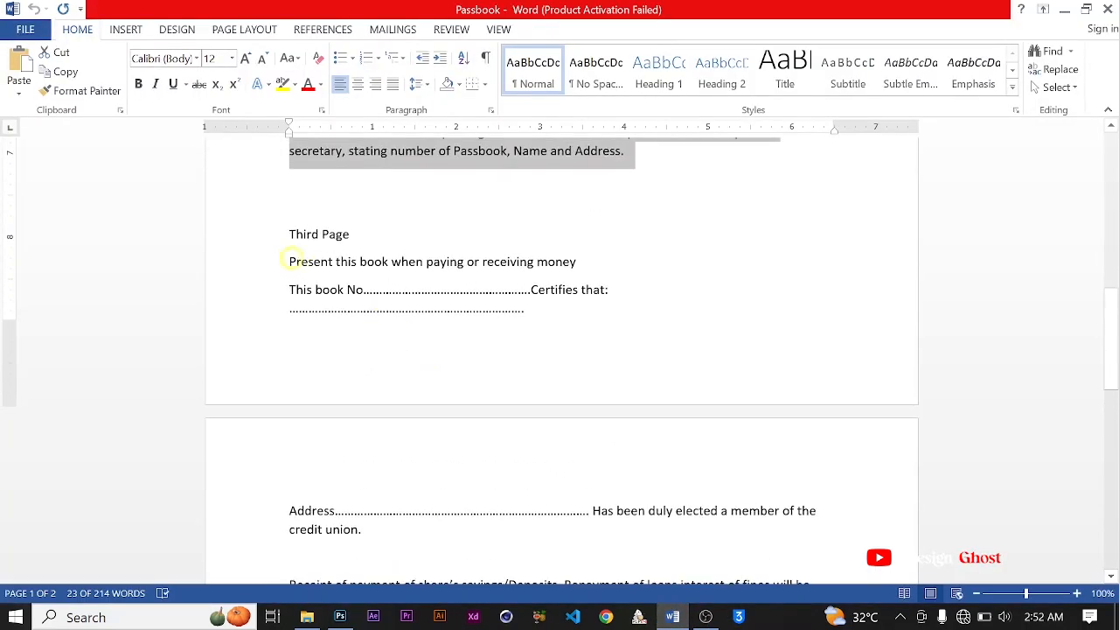
drag(287, 258, 583, 326)
key(ctrl+c)
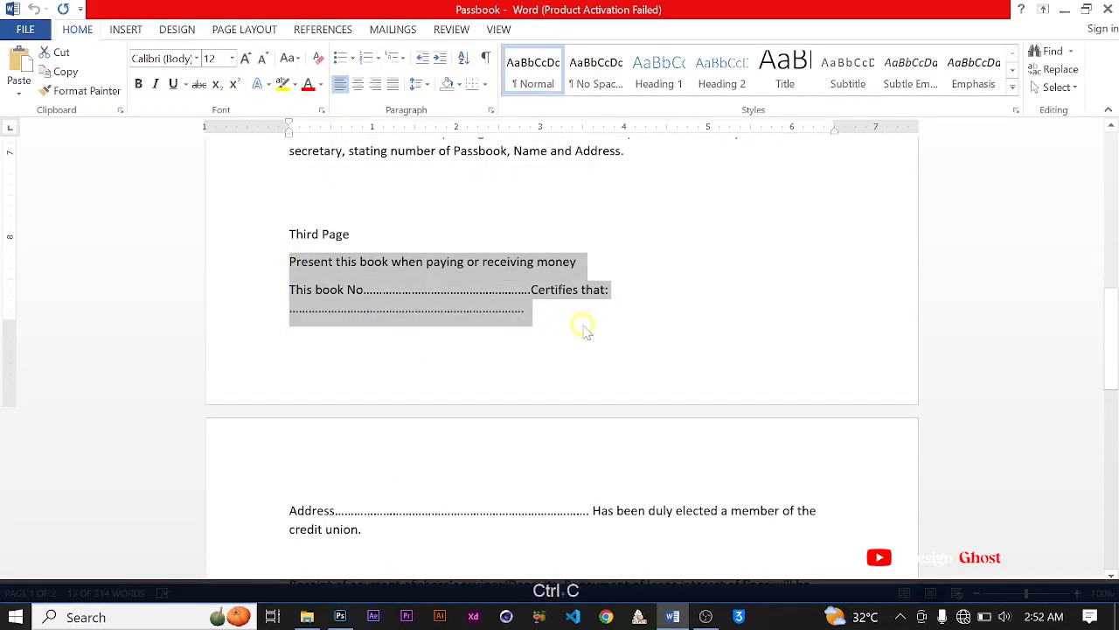
Step: Return to Photoshop and replace the "Loss of this Passbook" paragraph on the duplicated artboard with the copied Third Page text
click(340, 616)
scroll(417, 337, up, 2)
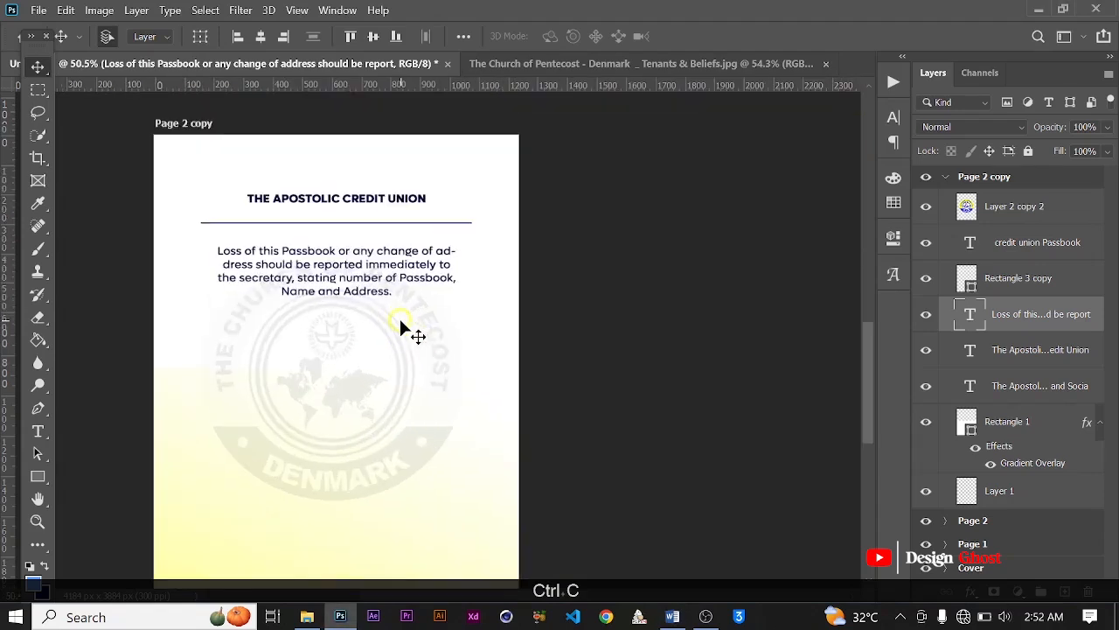
key(t)
key(ctrl+a)
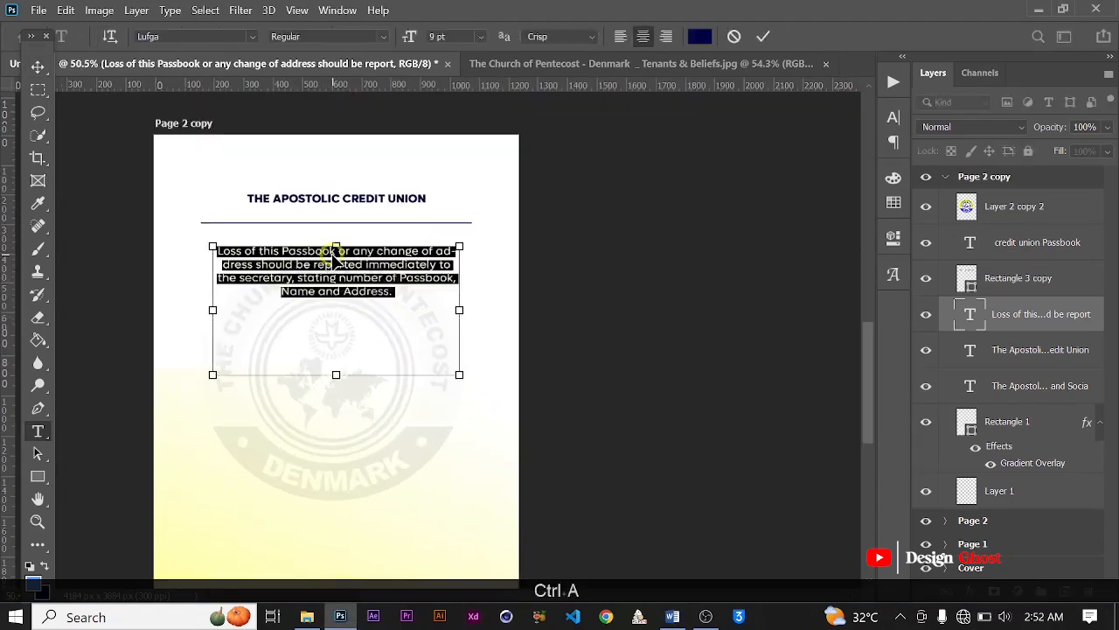
key(ctrl+v)
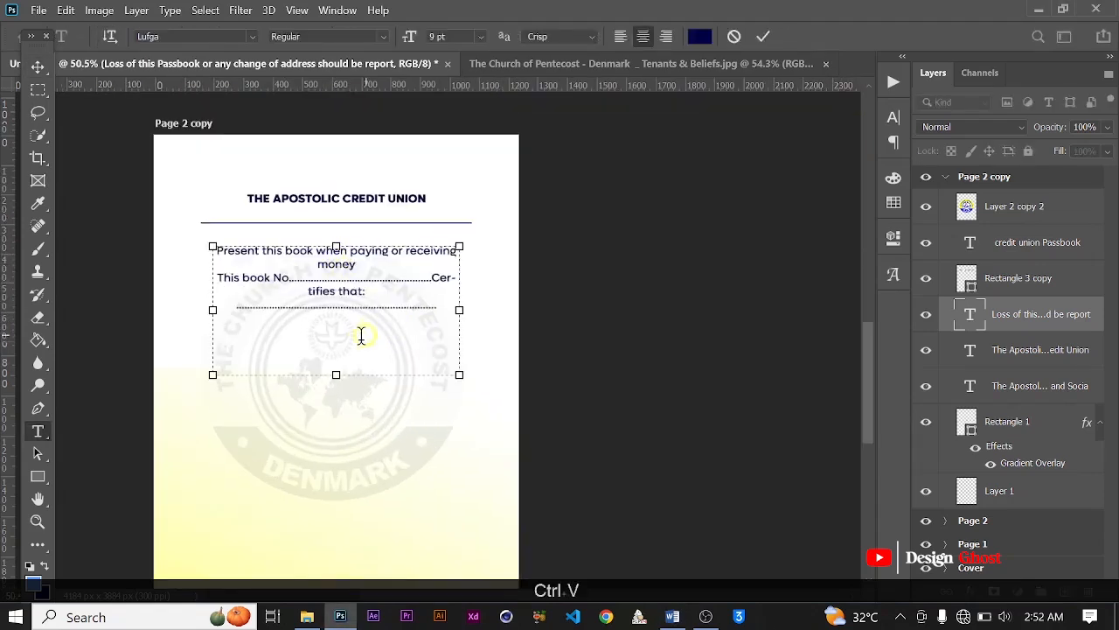
scroll(377, 329, up, 2)
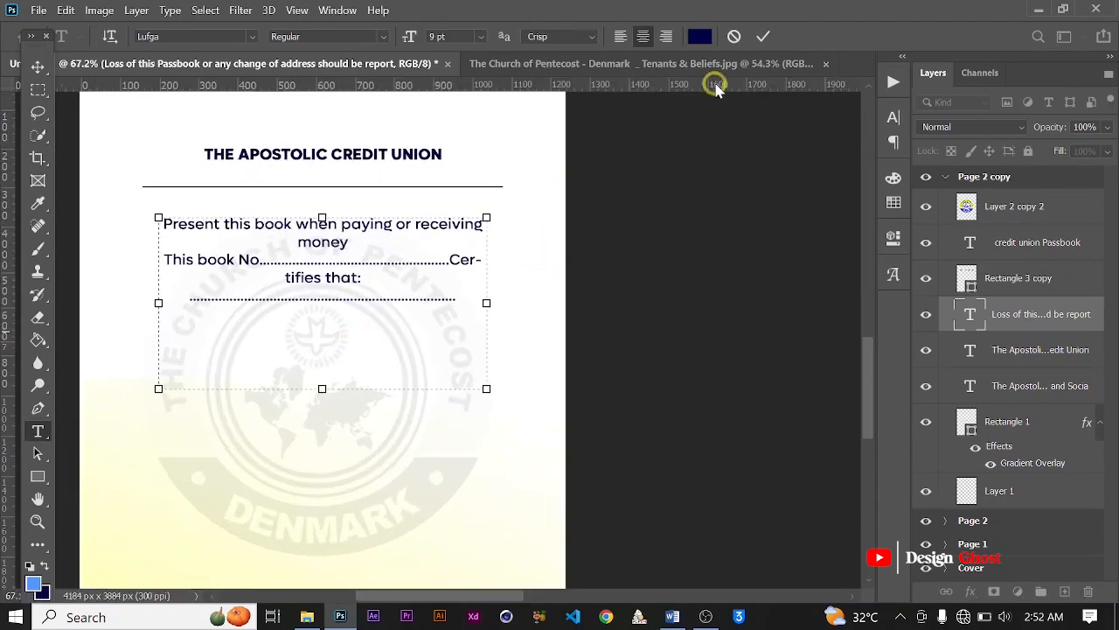
click(762, 39)
Step: Add a full stop after "money" and left-align the whole paragraph on the duplicated artboard
scroll(289, 247, up, 1)
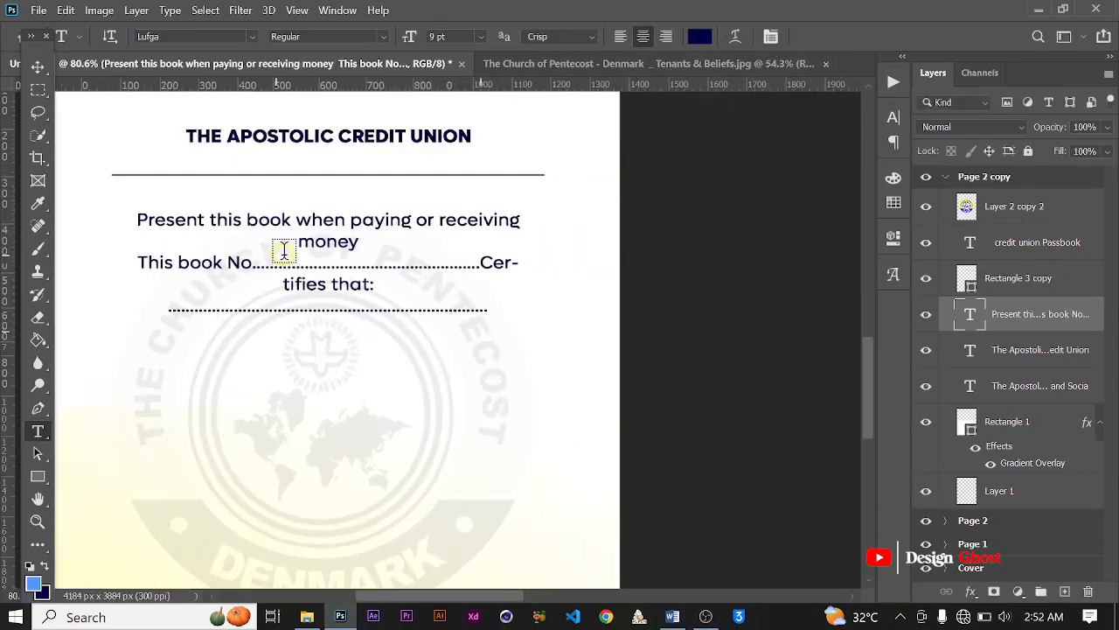
scroll(393, 254, up, 1)
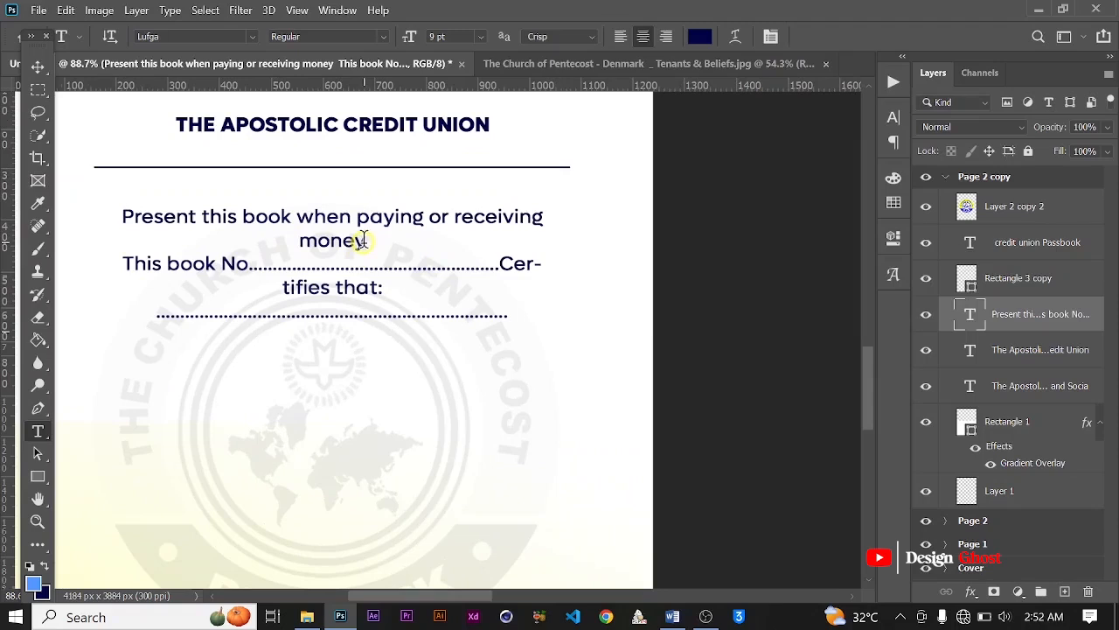
text(.)
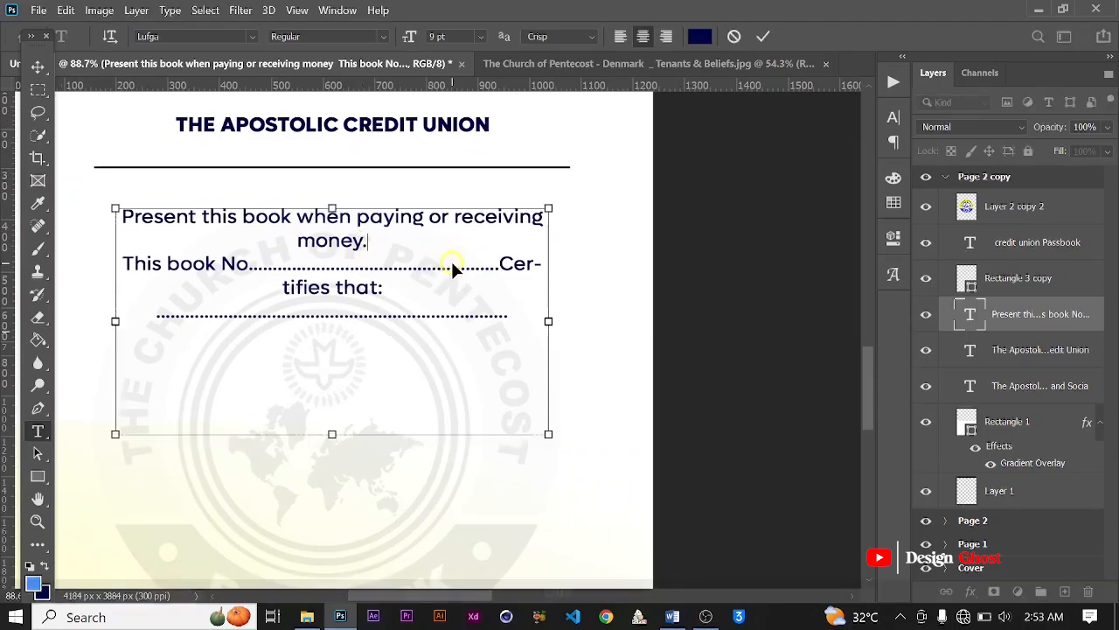
key(ctrl+a)
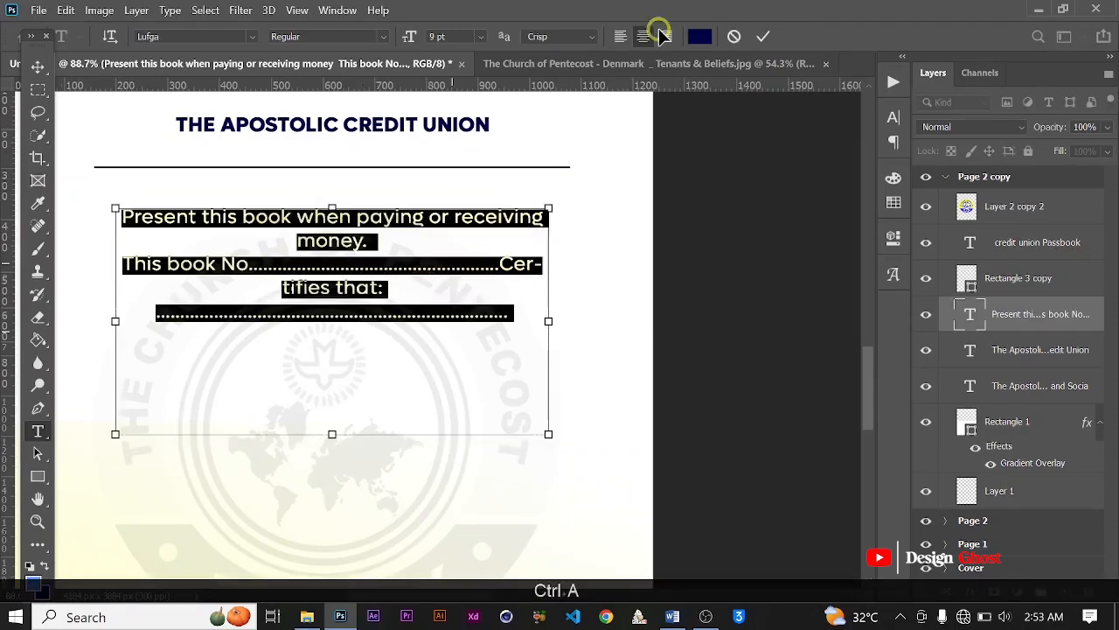
click(620, 36)
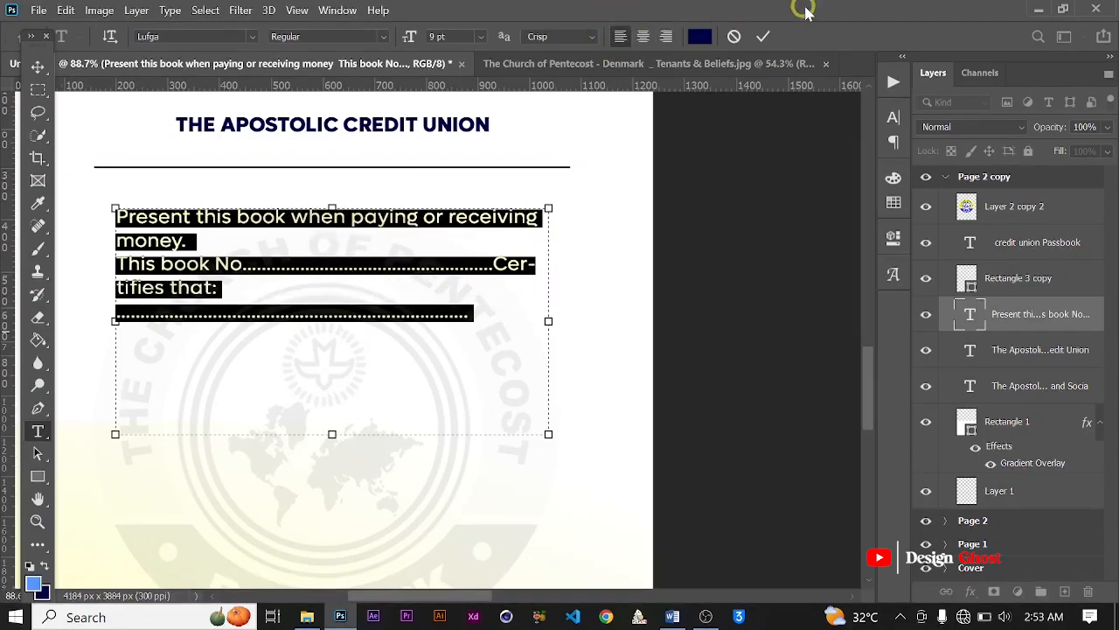
click(763, 37)
Step: Move "Certifies that:" onto its own line beneath "This book No" and extend the dotted line below it with more dots
scroll(432, 245, down, 3)
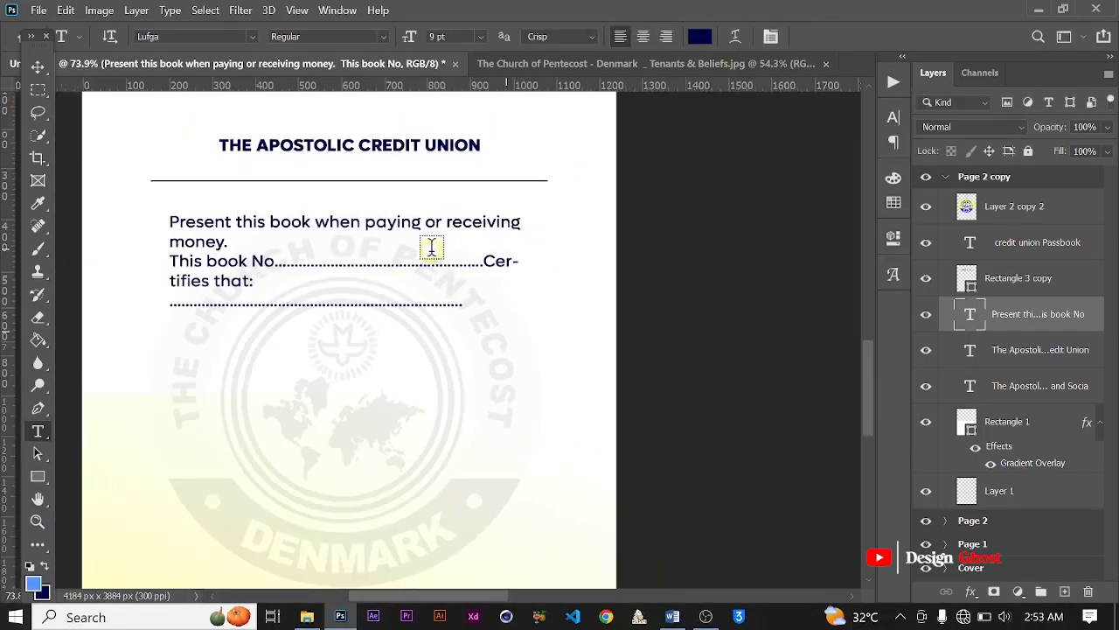
scroll(341, 289, up, 3)
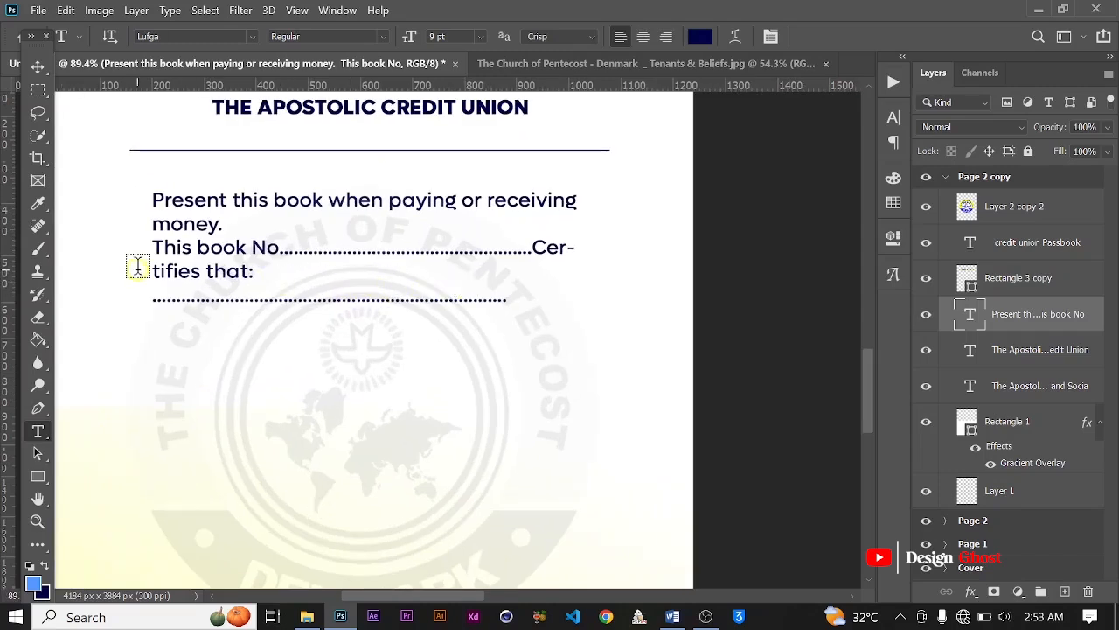
click(536, 241)
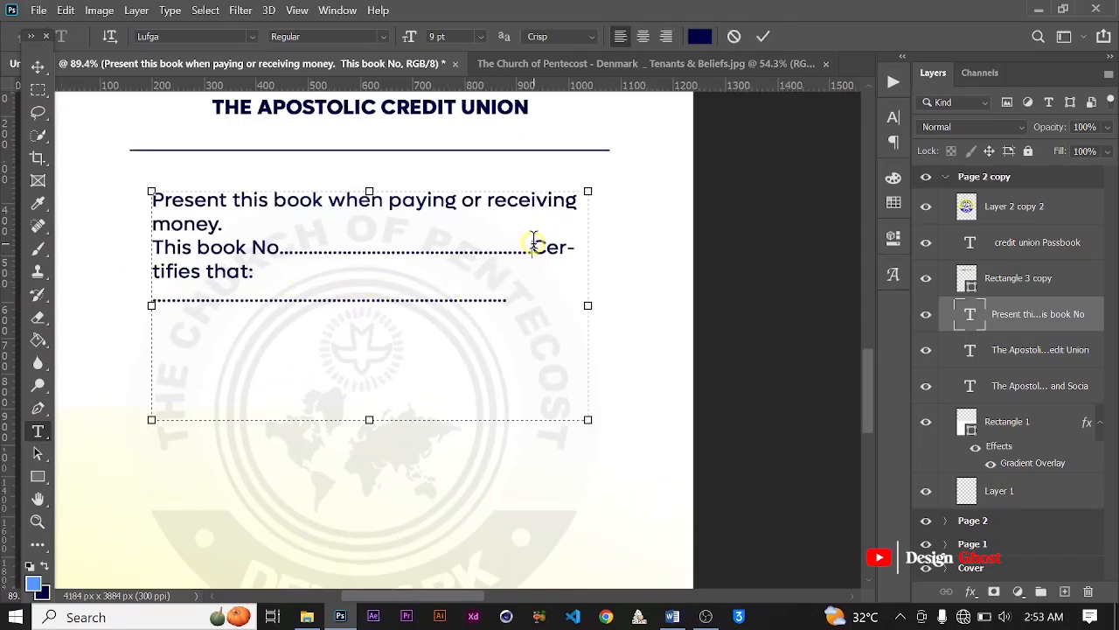
key(Return)
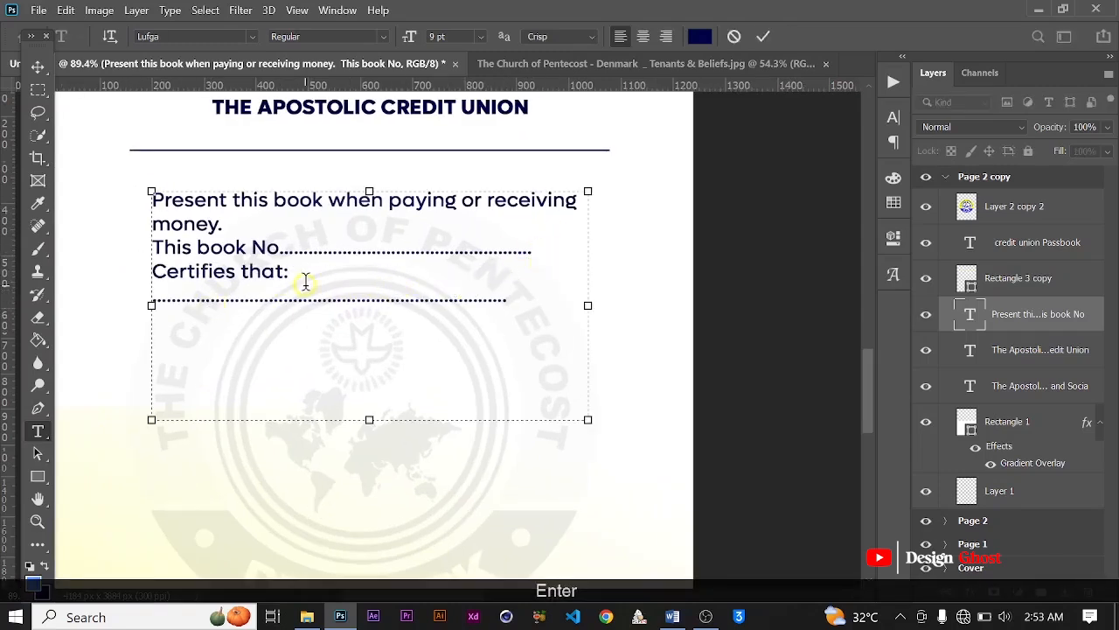
scroll(306, 282, down, 1)
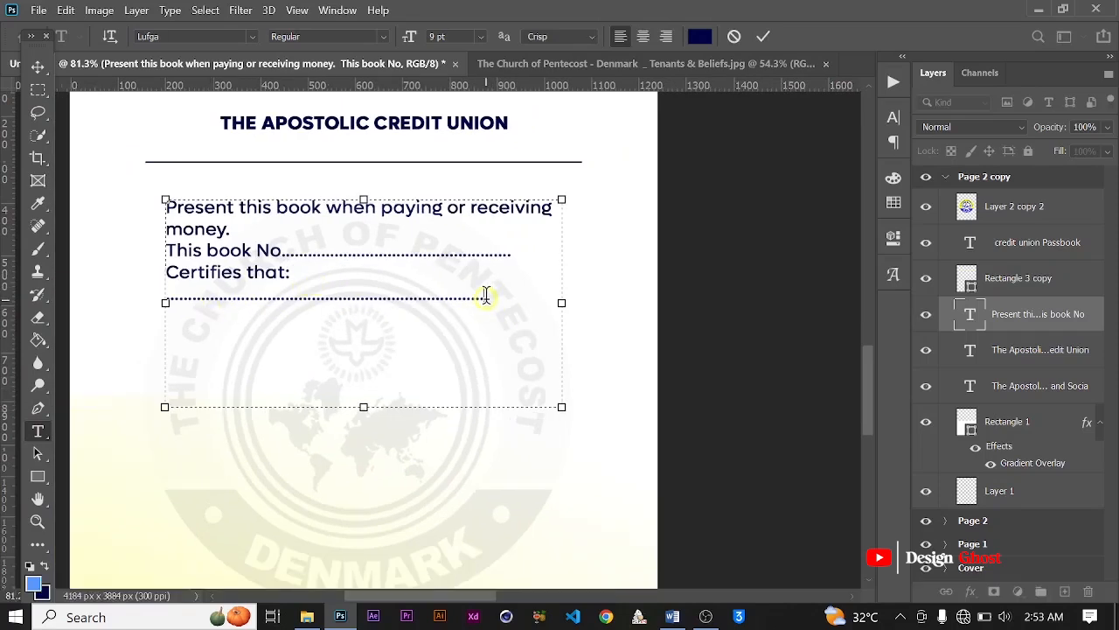
text(......................)
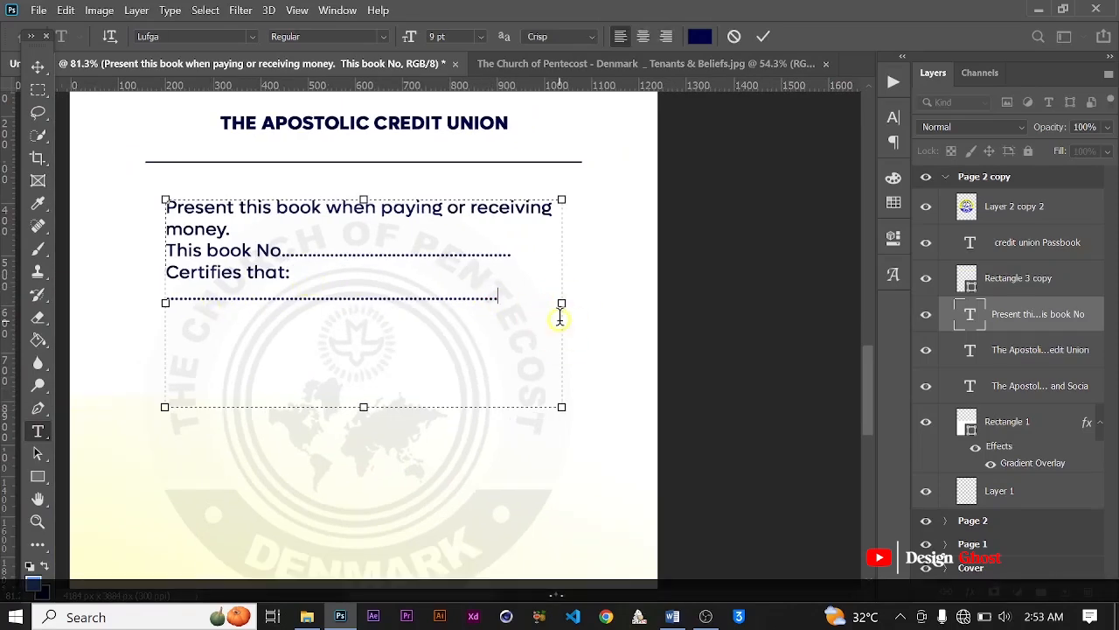
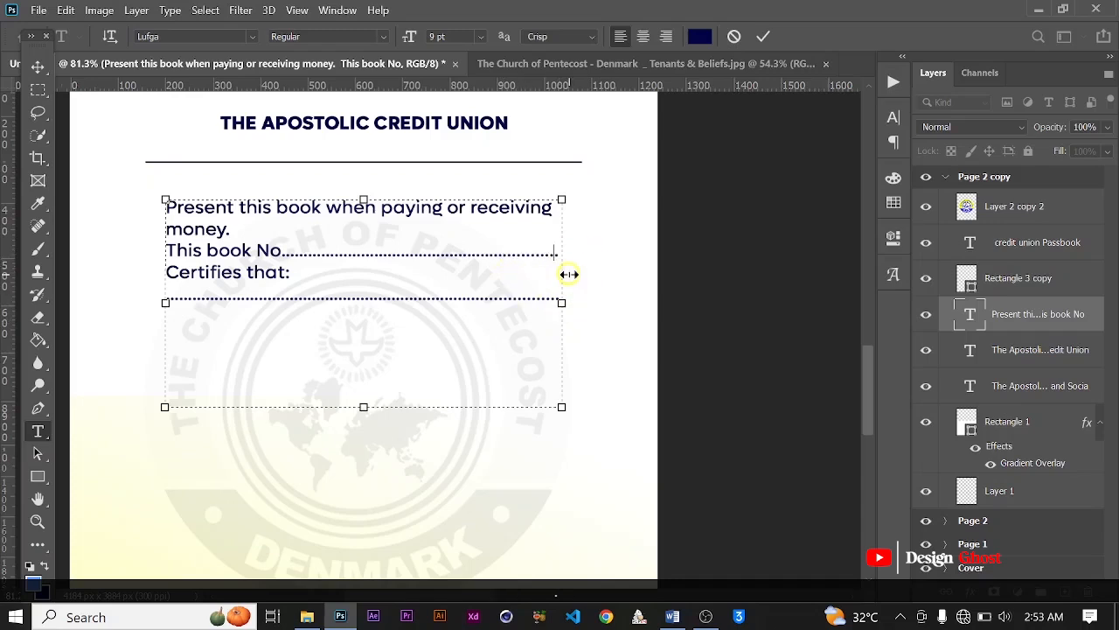
Step: Trim the dots after "This book No" so the label and its dotted line fit on one line of the duplicated artboard
click(762, 37)
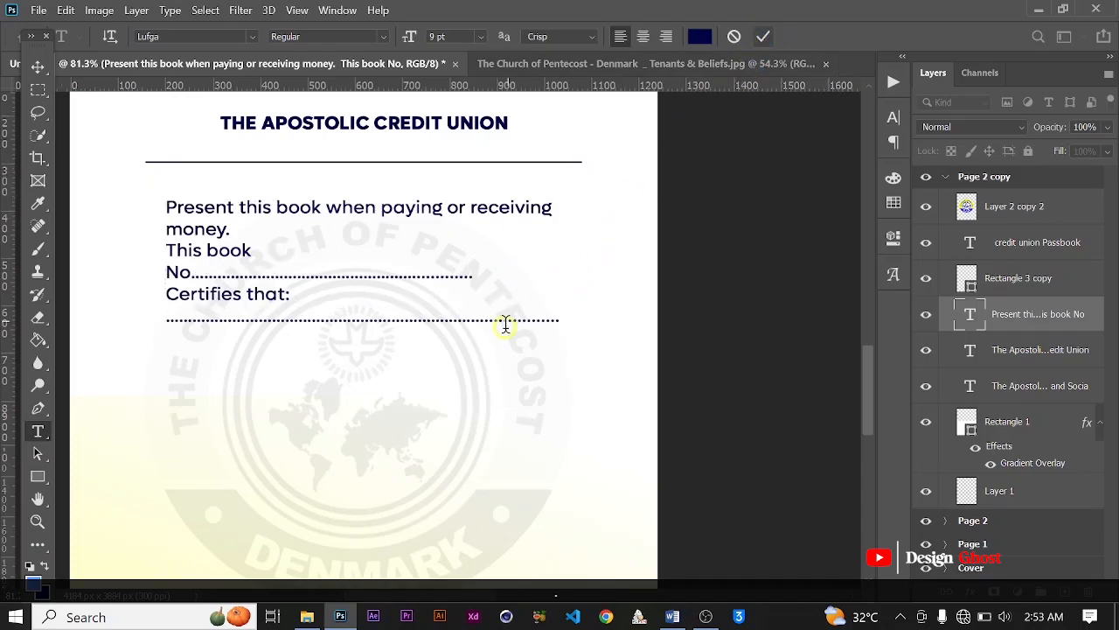
scroll(437, 315, up, 2)
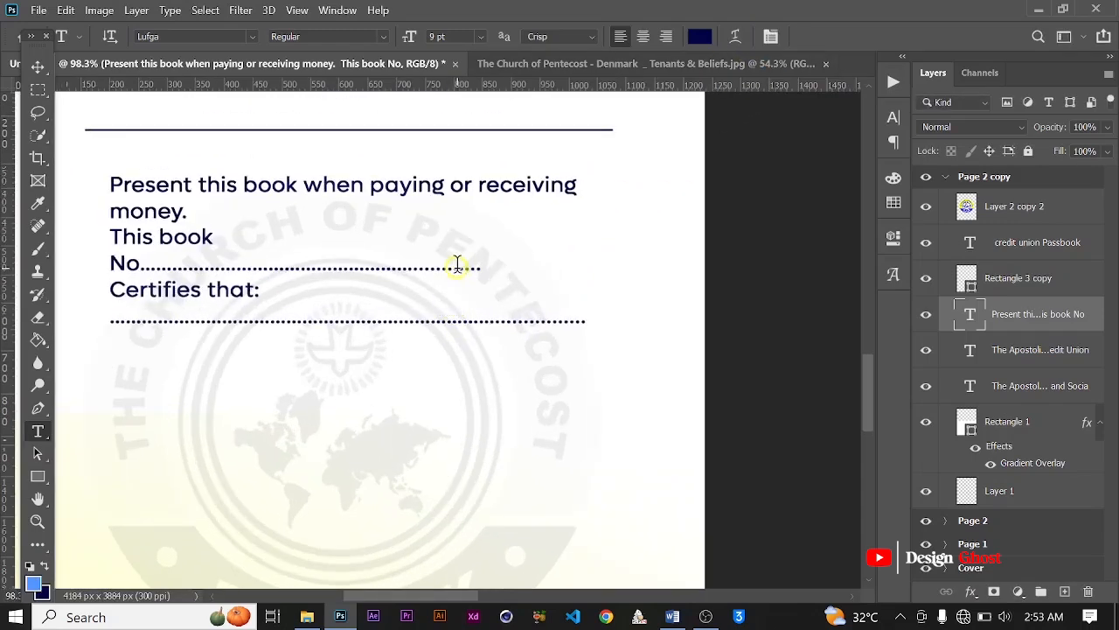
click(562, 295)
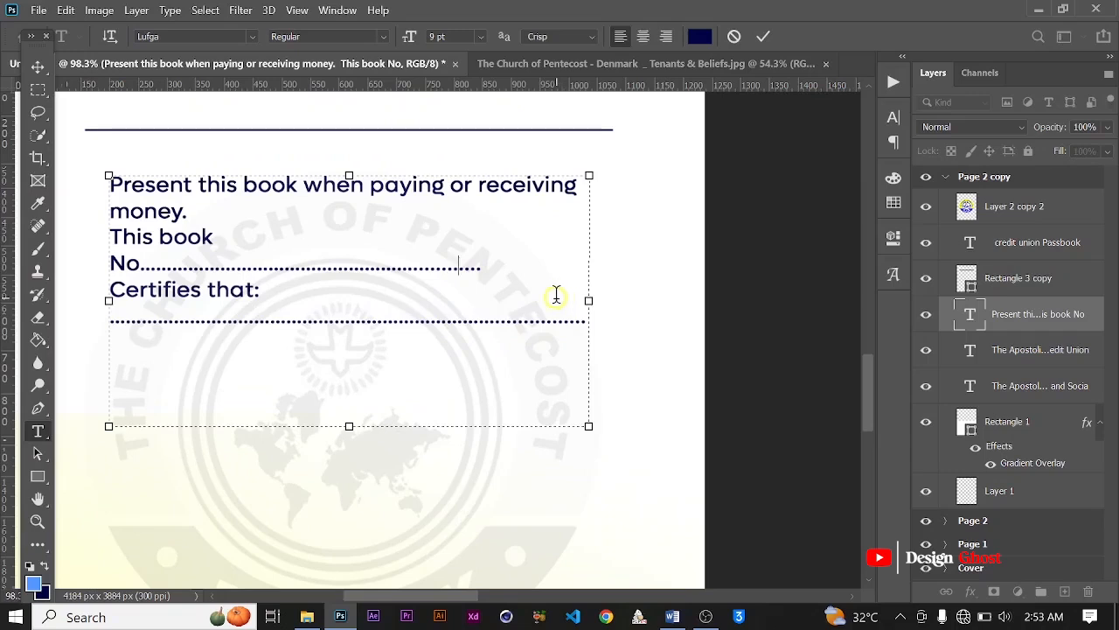
key(BackSpace)
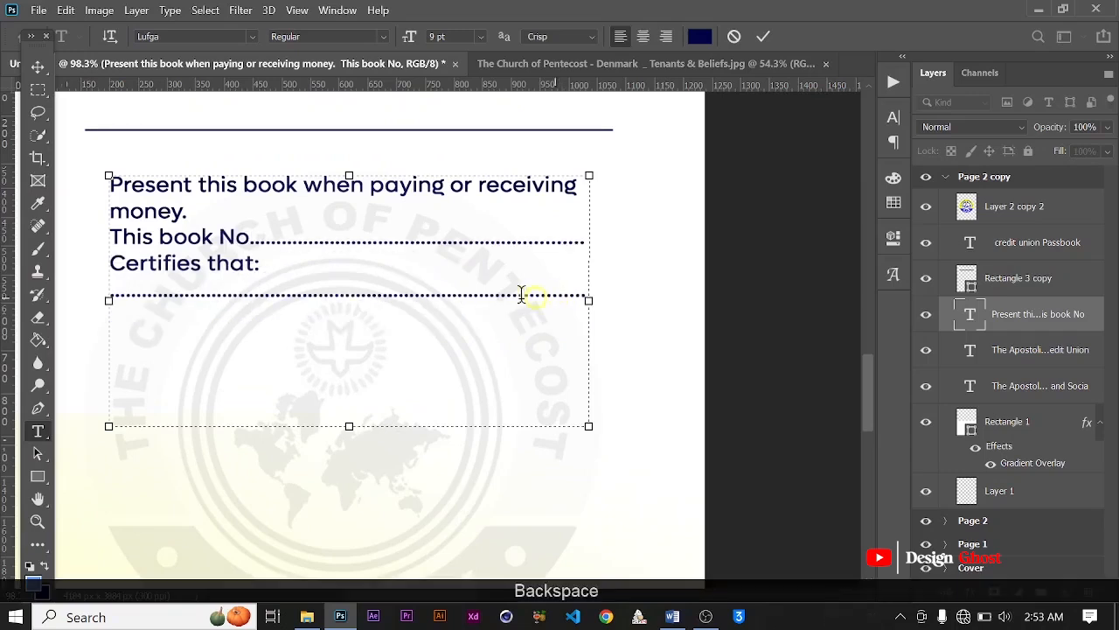
click(765, 37)
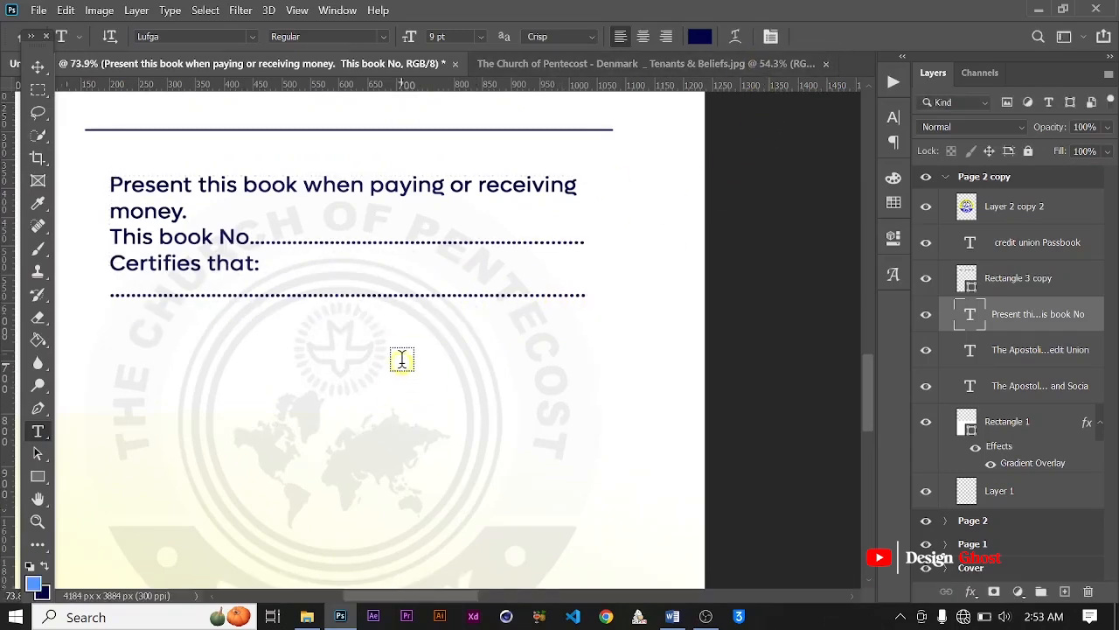
scroll(402, 358, down, 4)
scroll(401, 358, up, 3)
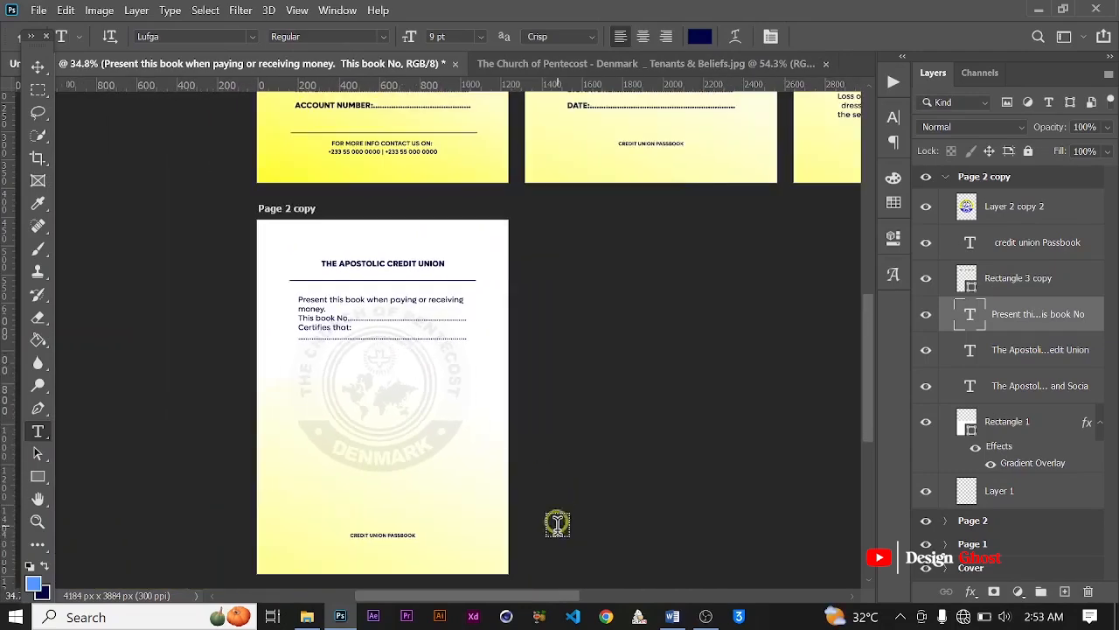
Step: Switch to Word and copy the "Address" dotted line together with "Has been duly elected a member of the credit union."
click(669, 617)
scroll(437, 464, down, 3)
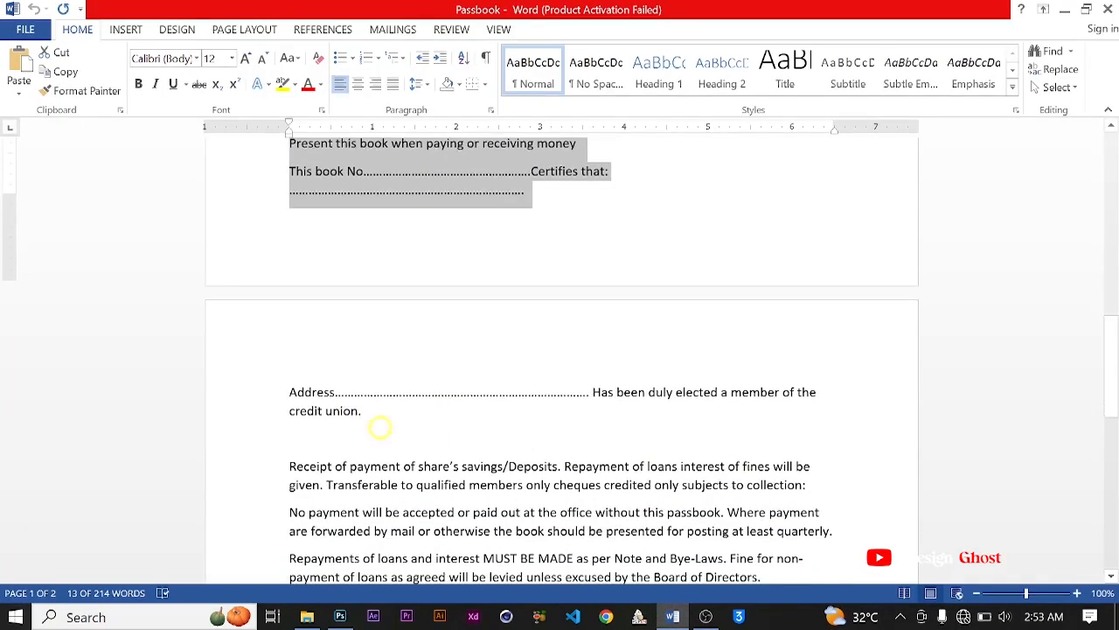
click(298, 385)
drag(290, 385, 387, 405)
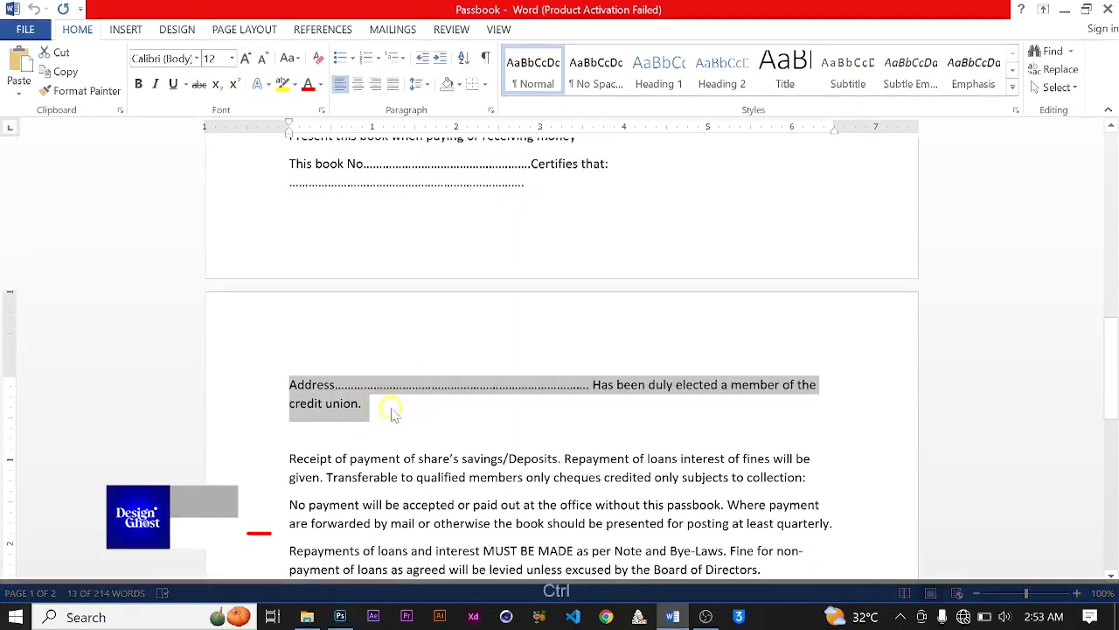
key(ctrl+c)
Step: Return to Photoshop and paste the copied Address text below the dotted line under "Certifies that:", leaving a blank line between
click(341, 616)
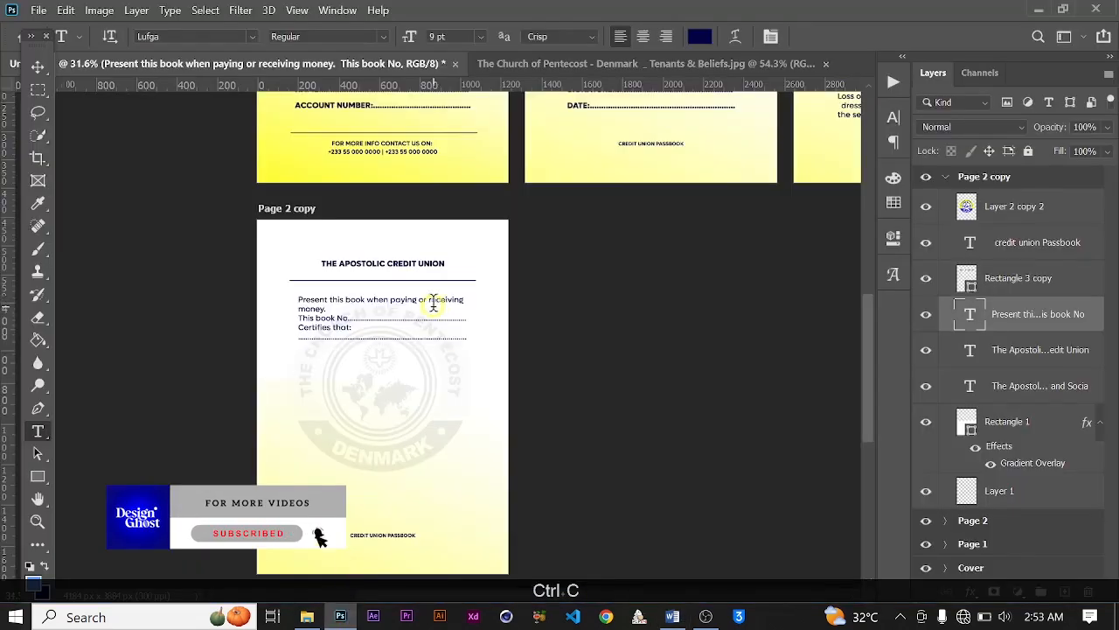
scroll(432, 302, down, 1)
scroll(331, 322, up, 1)
click(377, 347)
drag(393, 384, 393, 407)
scroll(482, 330, up, 3)
scroll(472, 329, up, 2)
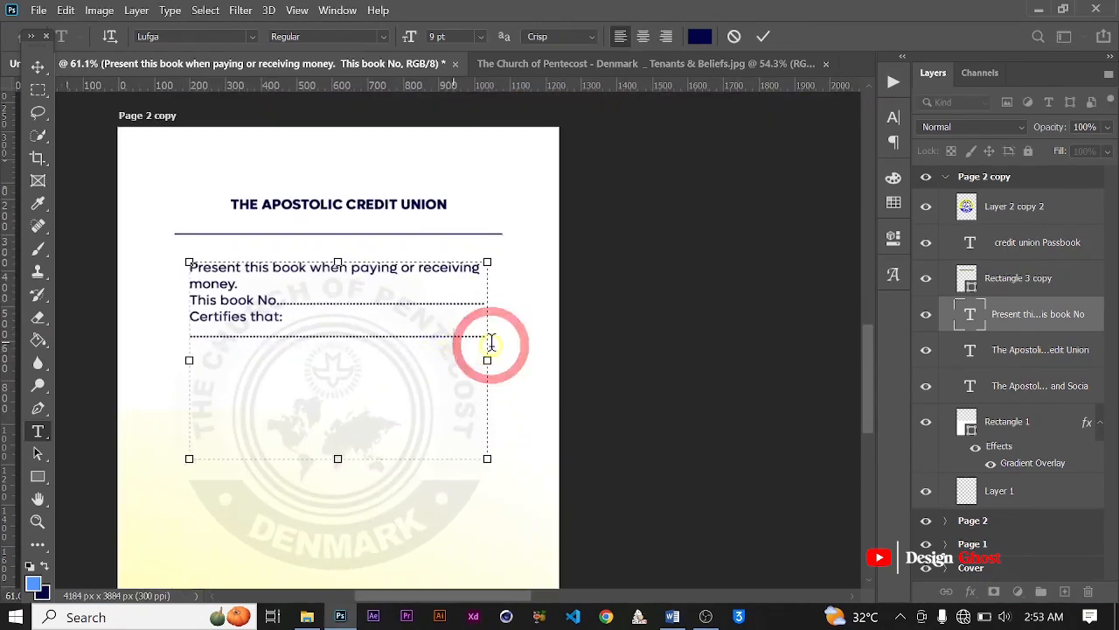
key(Right)
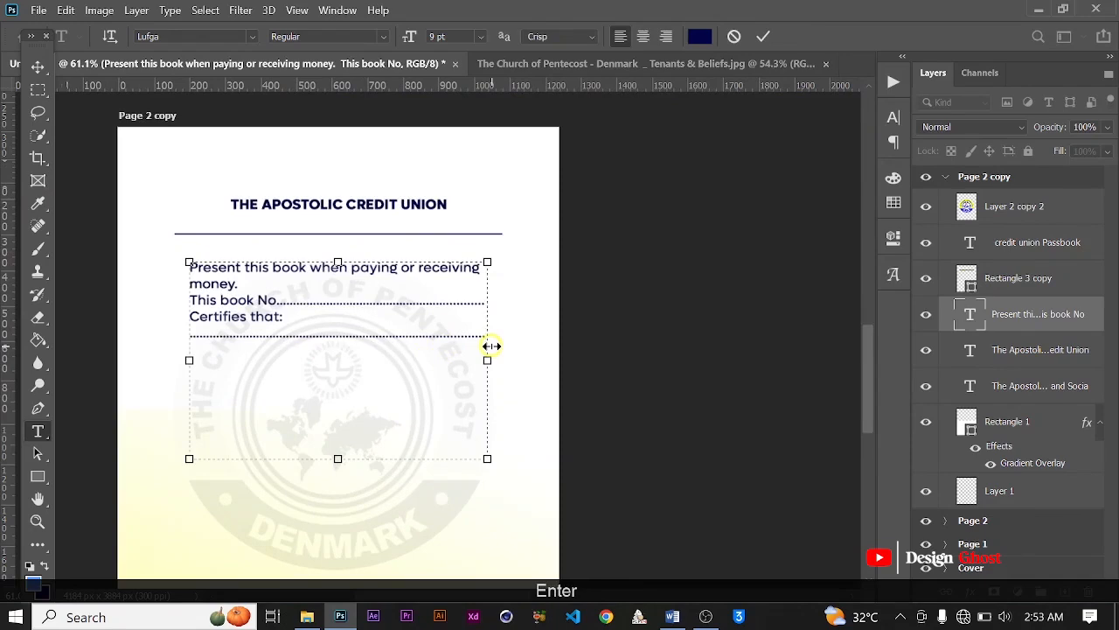
key(ctrl+v)
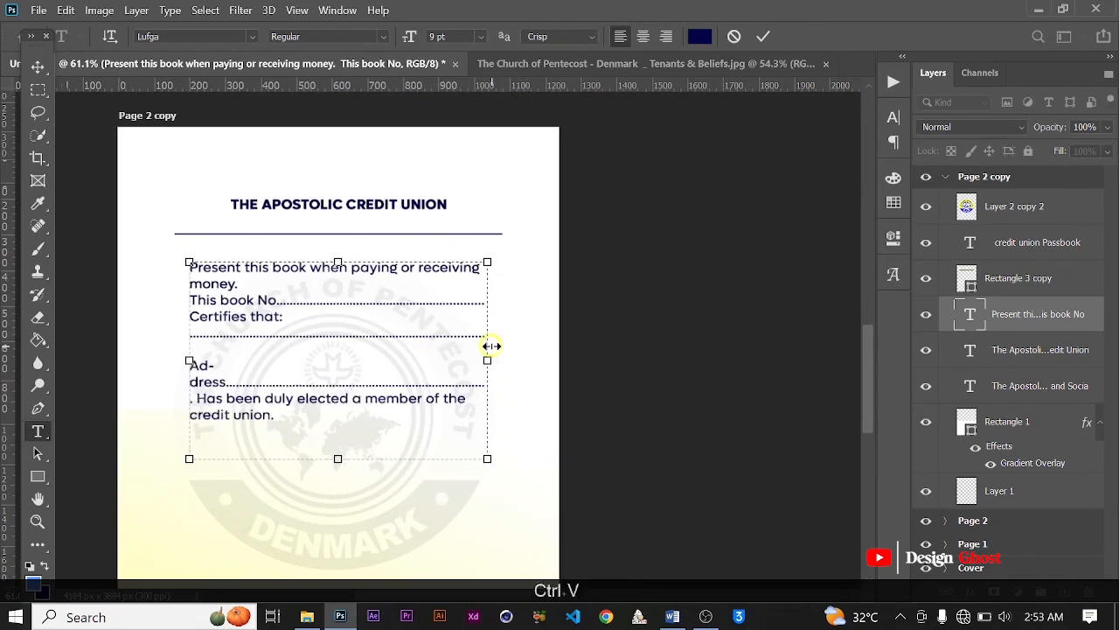
Step: Remove surplus dots after "Address" so it fits on one line and "Has been duly elected" starts the following line
scroll(240, 376, up, 6)
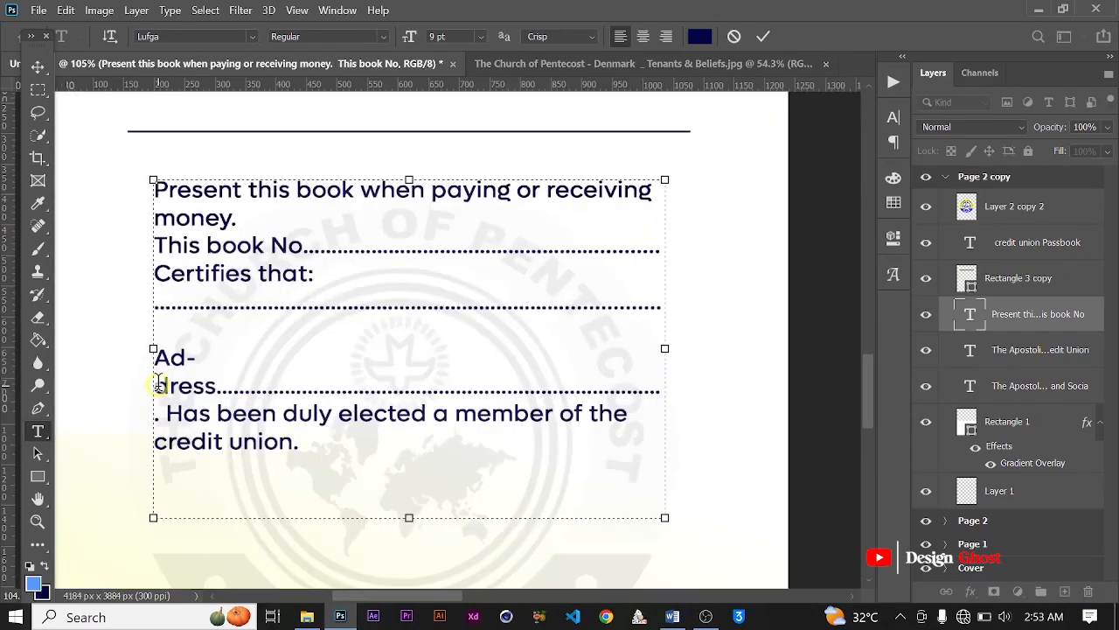
key(BackSpace)
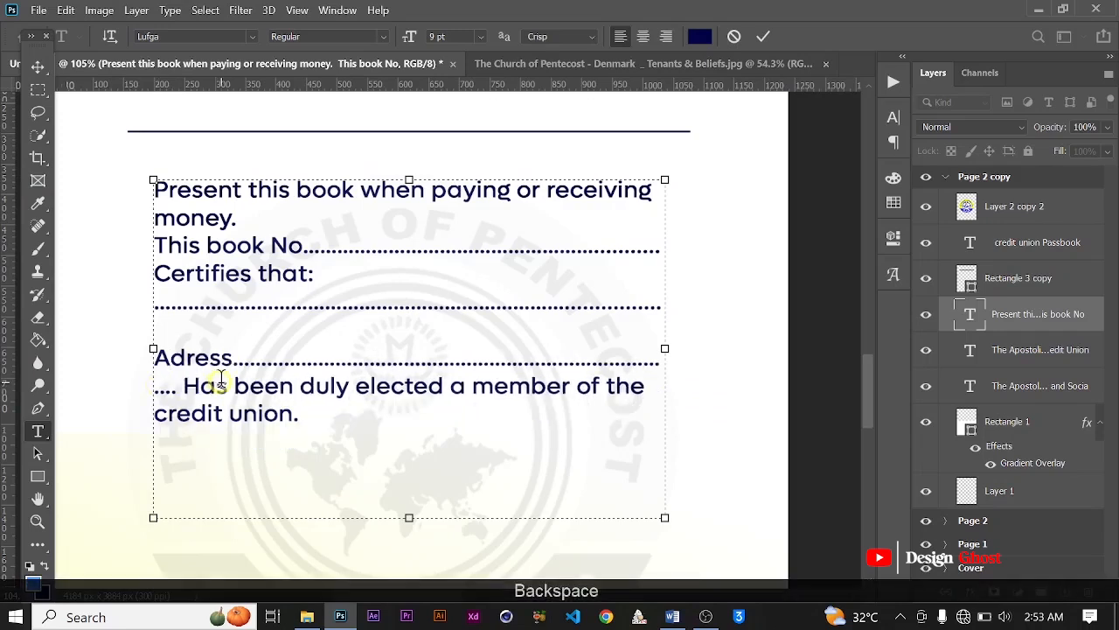
text(d-)
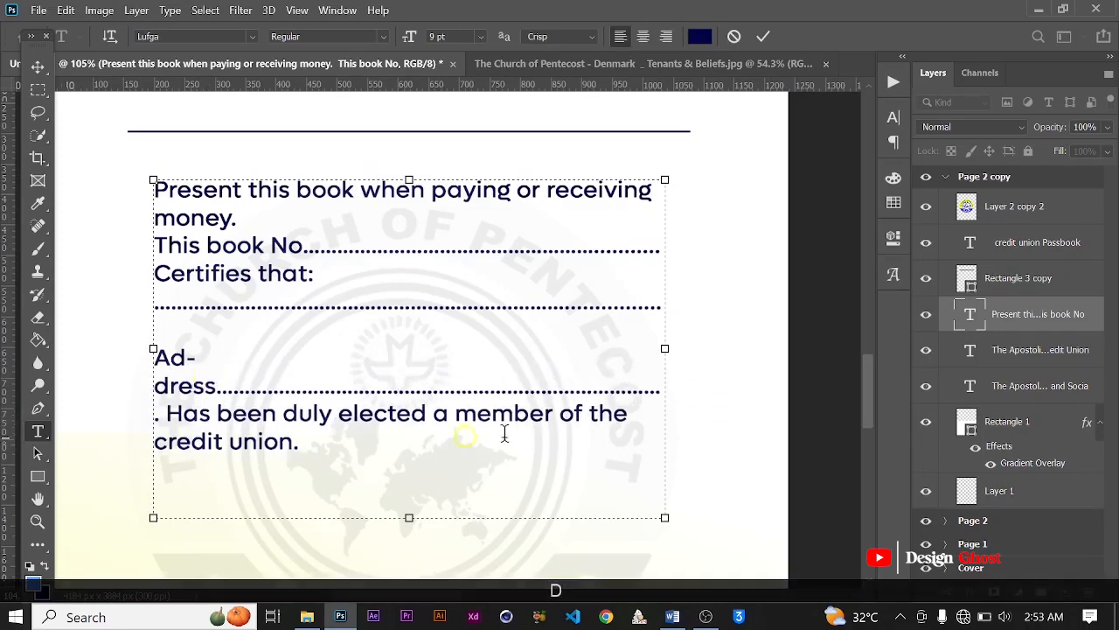
click(656, 387)
key(BackSpace)
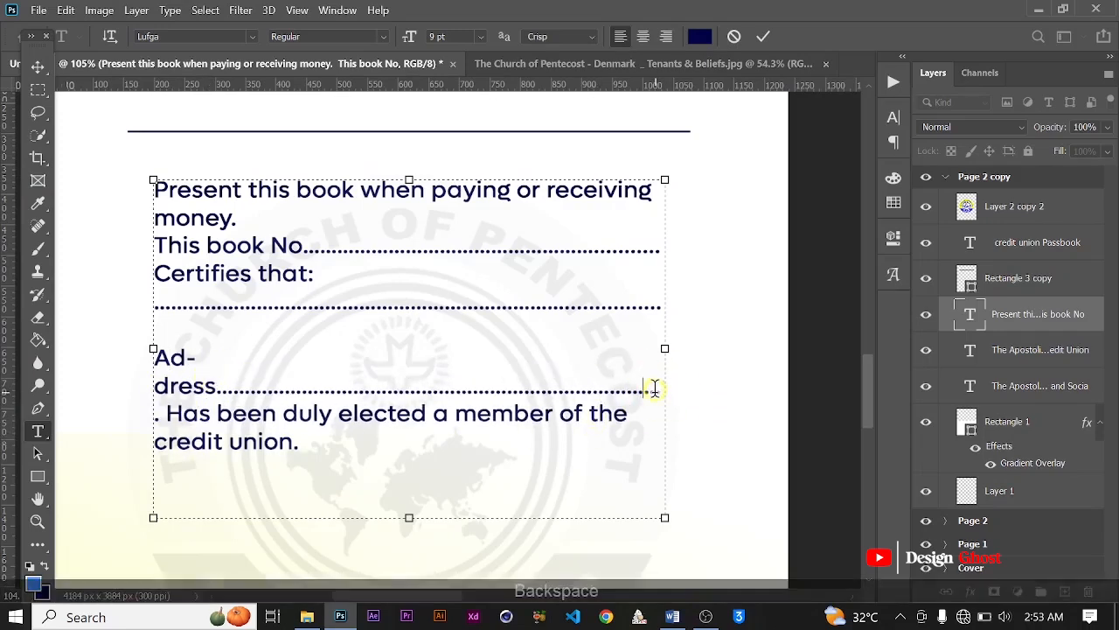
key(BackSpace)
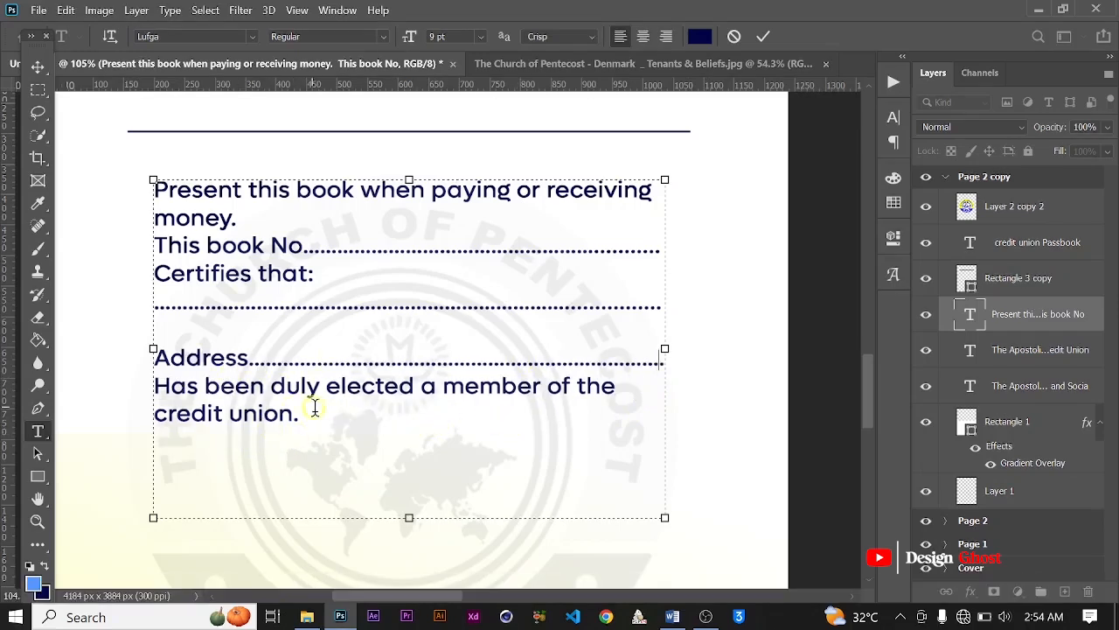
scroll(313, 425, down, 1)
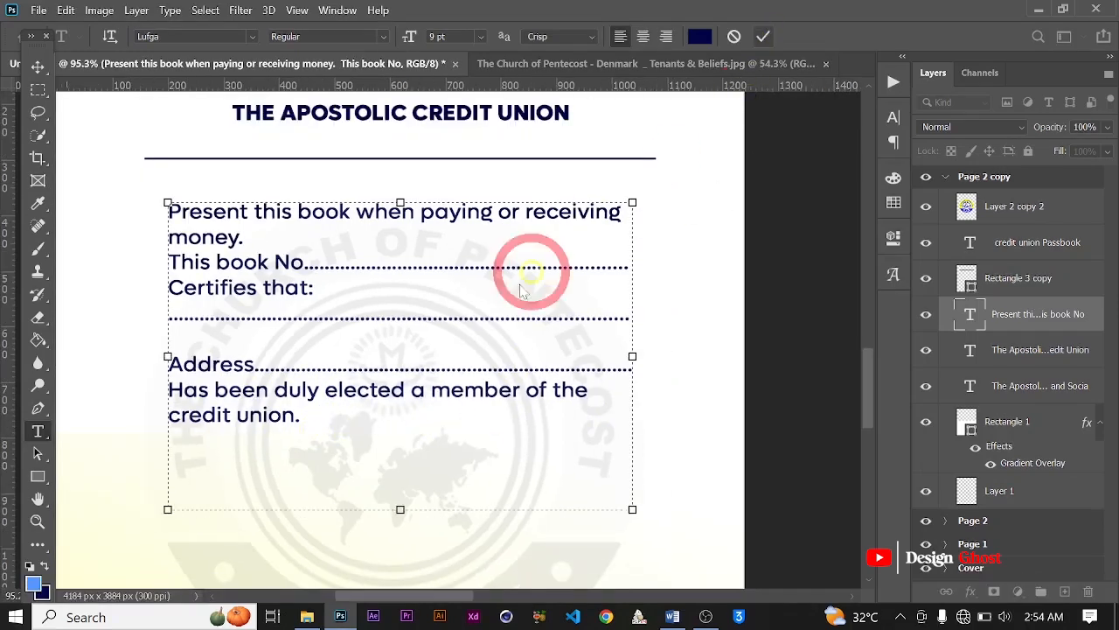
scroll(470, 346, down, 5)
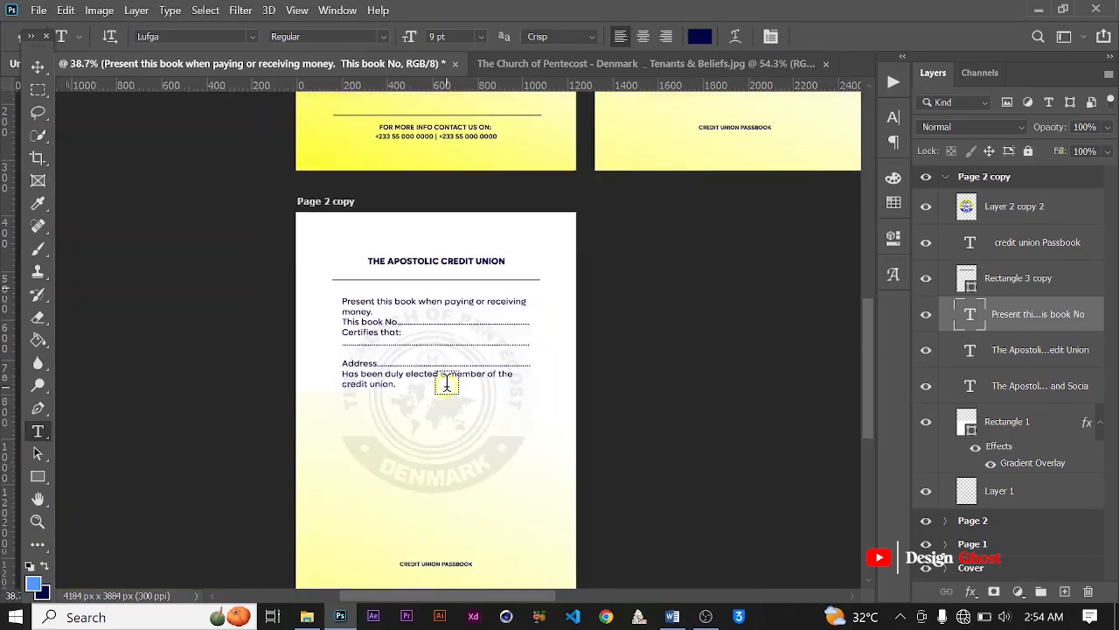
Step: Switch to Word and copy the three paragraphs from "Receipt of payment of share's savings/Deposits" through "Board of Directors."
click(673, 617)
scroll(394, 349, down, 3)
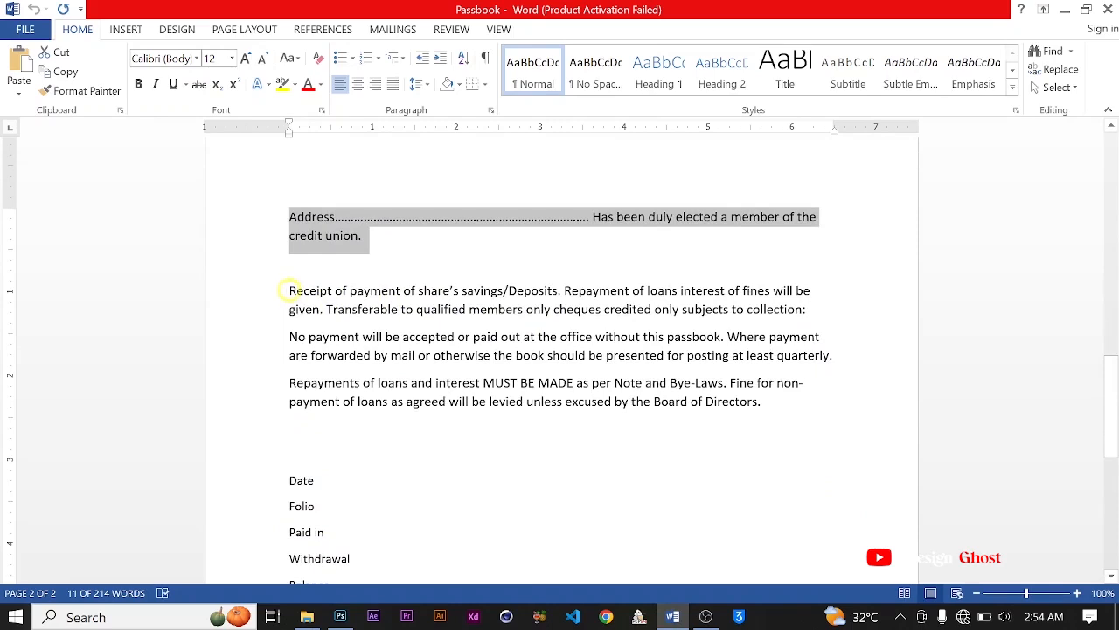
drag(289, 291, 782, 420)
key(ctrl+c)
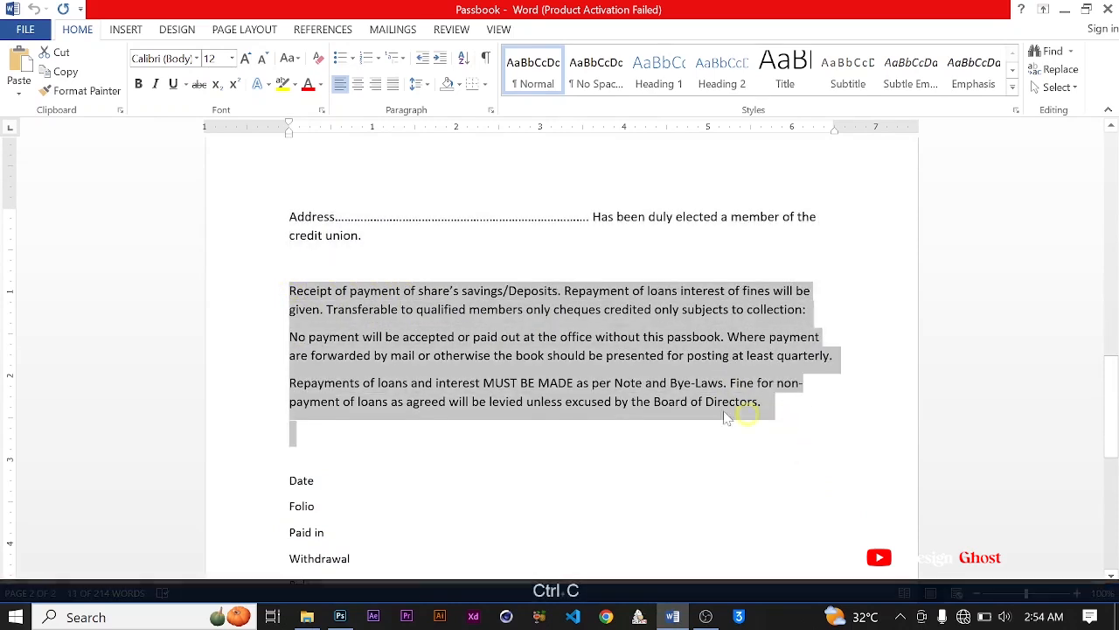
Step: Return to Photoshop and draw a paragraph text box between "credit union." and the "CREDIT UNION PASSBOOK" footer on the duplicated artboard
click(343, 616)
scroll(448, 371, down, 3)
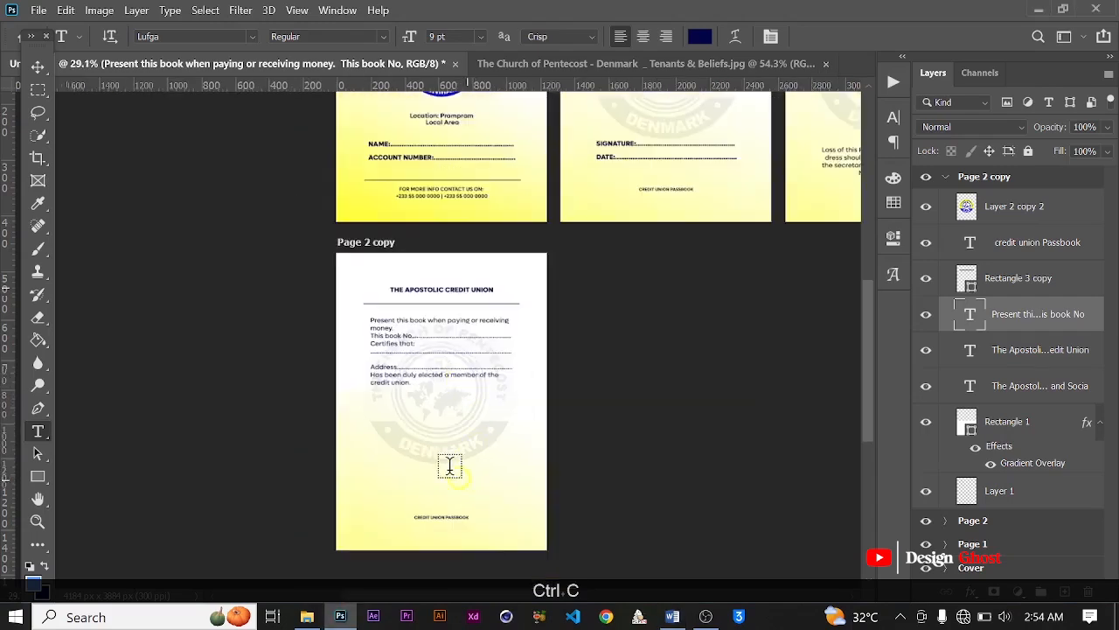
scroll(406, 427, up, 4)
scroll(445, 392, down, 3)
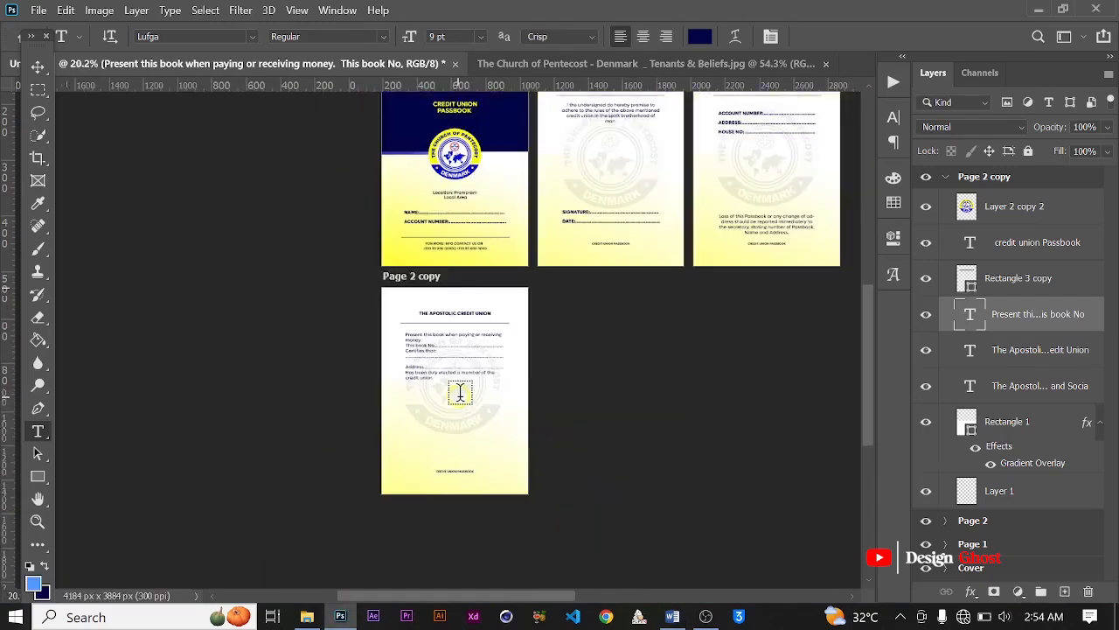
scroll(457, 411, up, 2)
drag(460, 418, 463, 370)
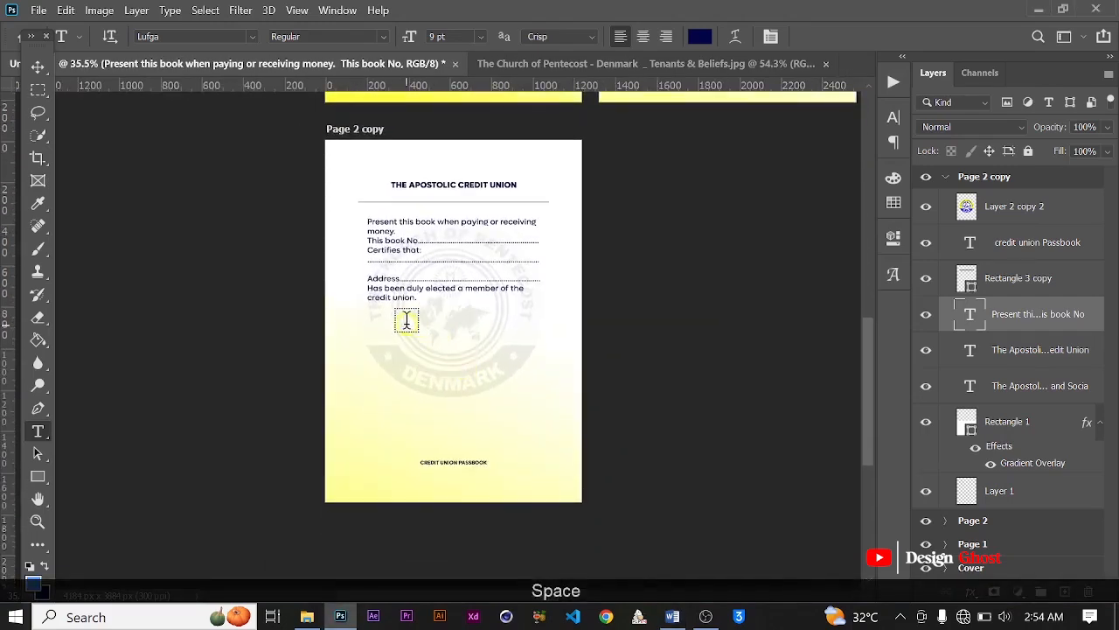
scroll(396, 335, up, 1)
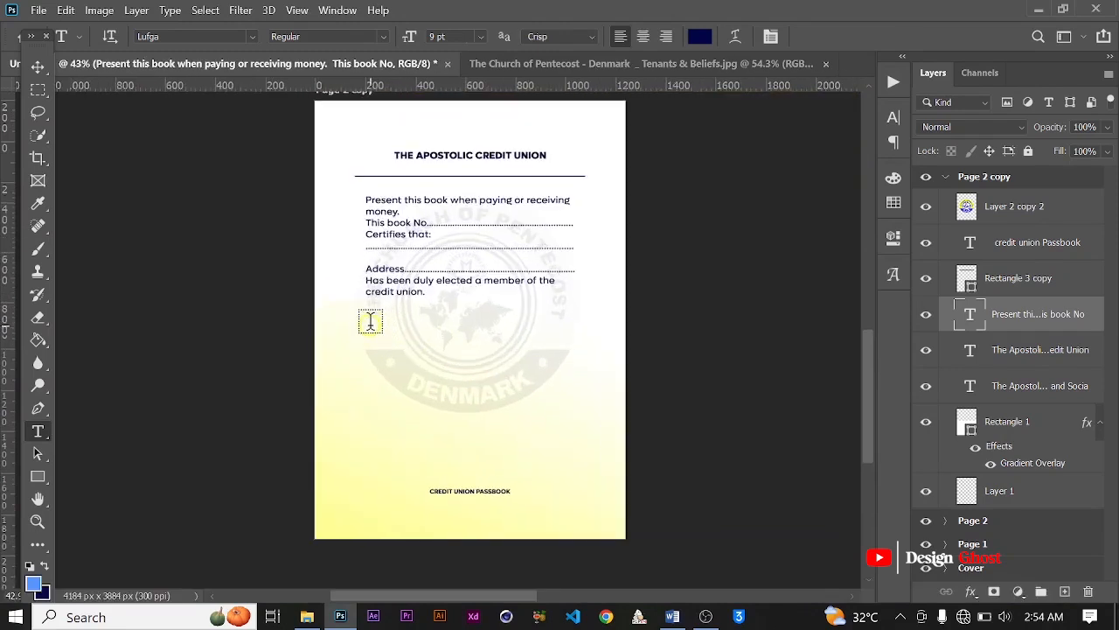
drag(366, 320, 580, 473)
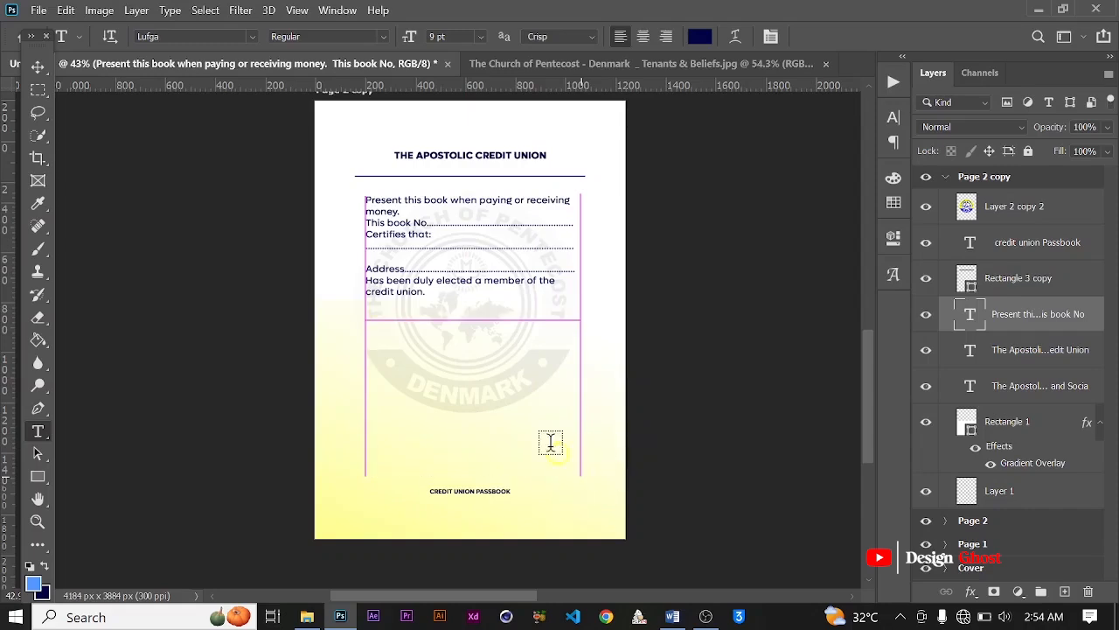
Step: Replace the placeholder text with the copied "Receipt of payment" paragraphs and extend the text box downward to fit the last line
scroll(449, 363, up, 2)
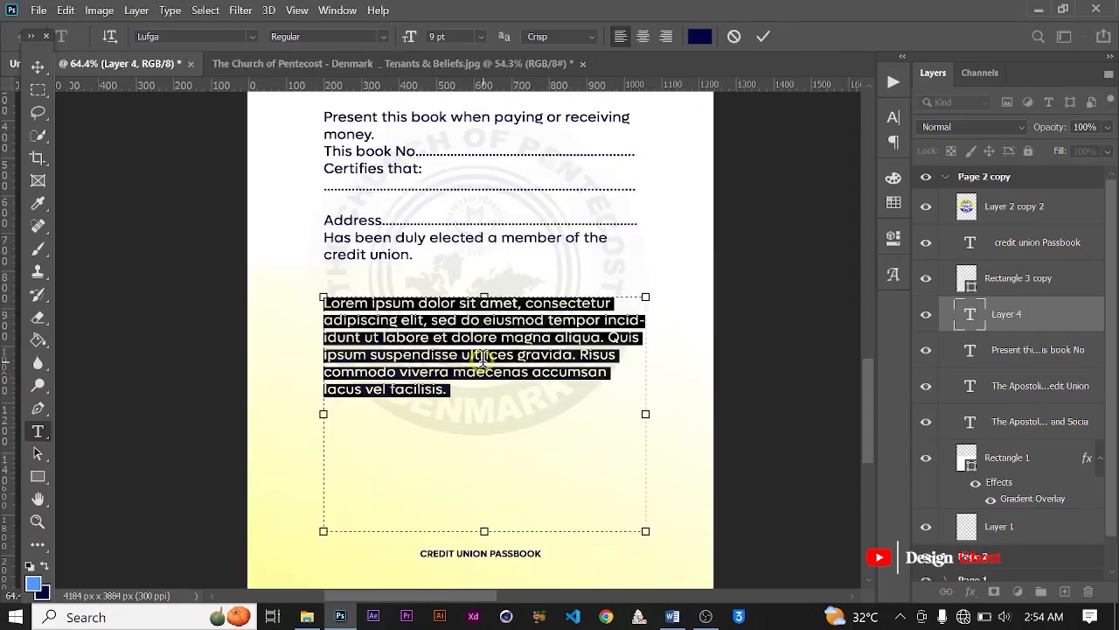
key(ctrl+v)
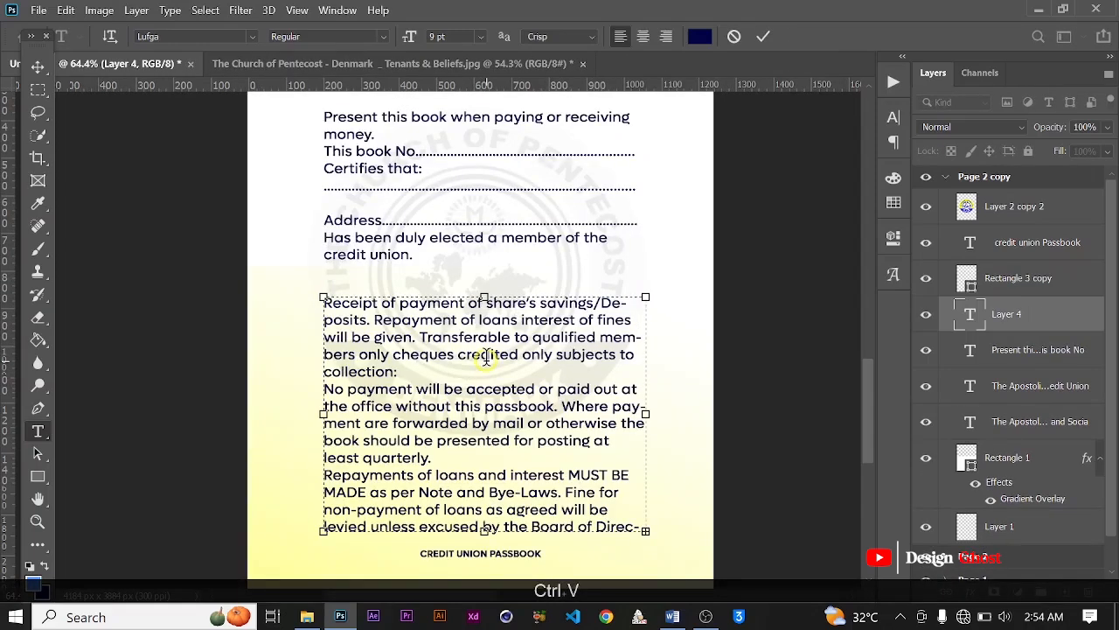
scroll(485, 363, down, 2)
drag(487, 479, 487, 491)
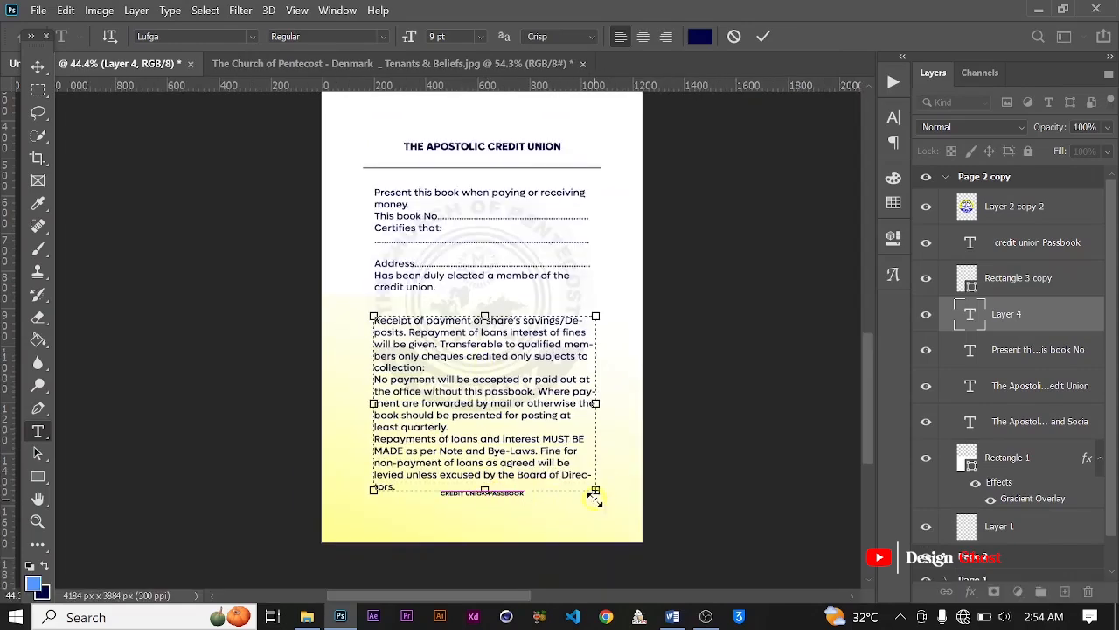
click(762, 38)
Step: Set the "Receipt of payment" text to 8 pt and justify it with the last line left-aligned
click(898, 118)
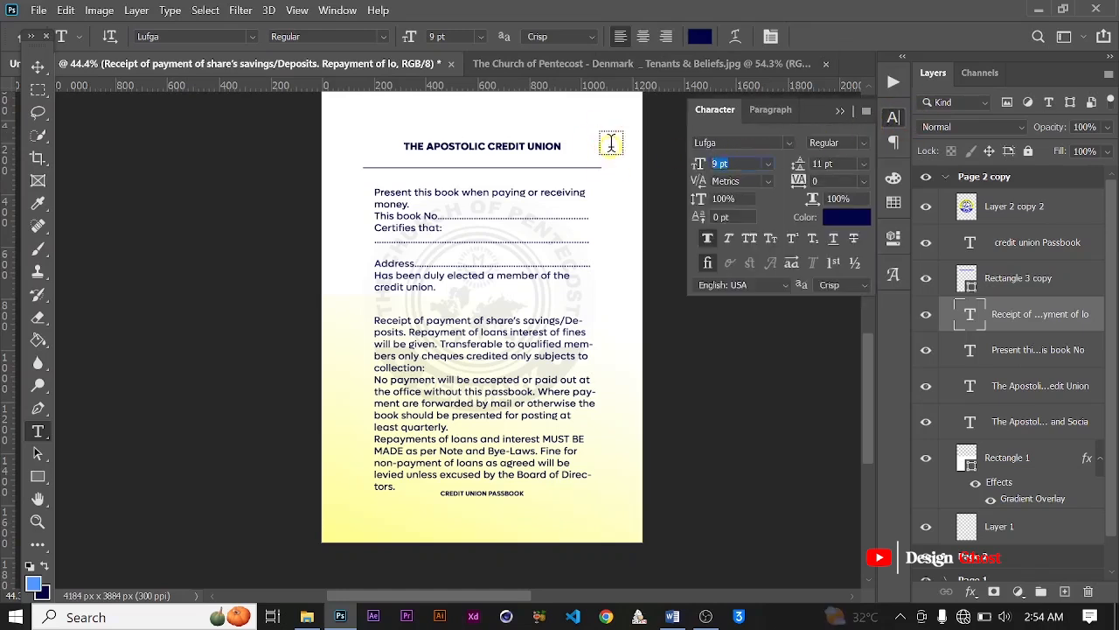
text(8)
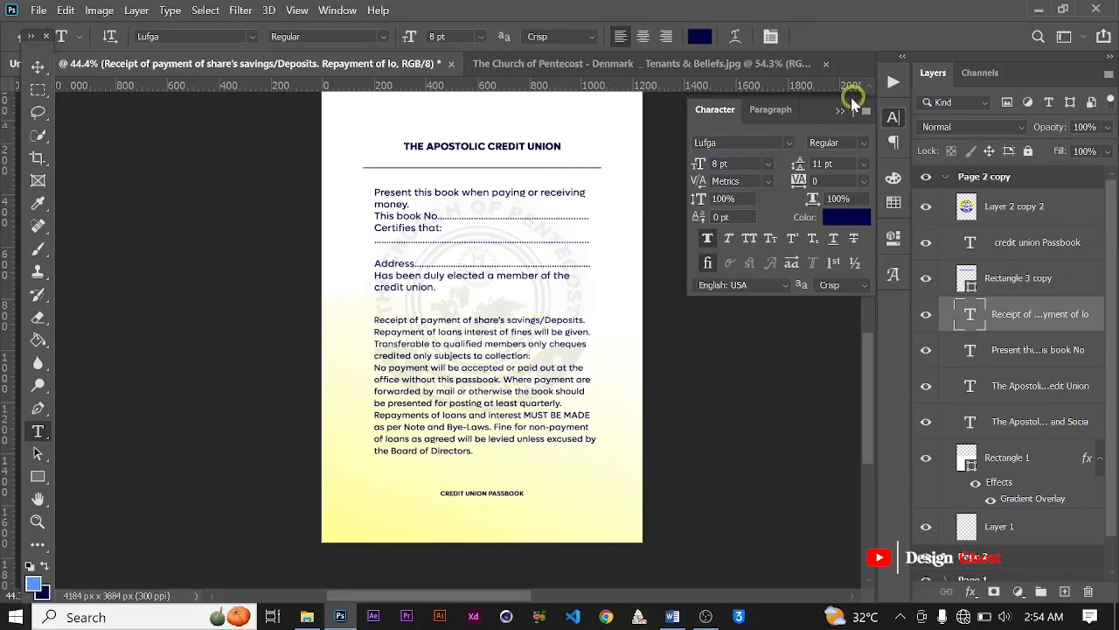
click(863, 113)
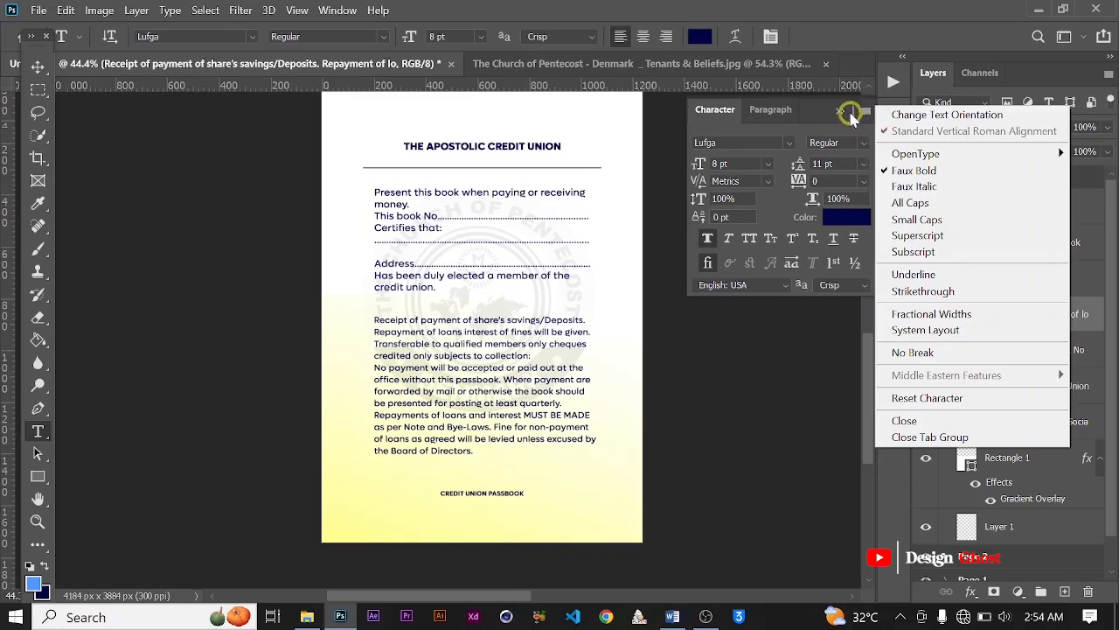
click(840, 112)
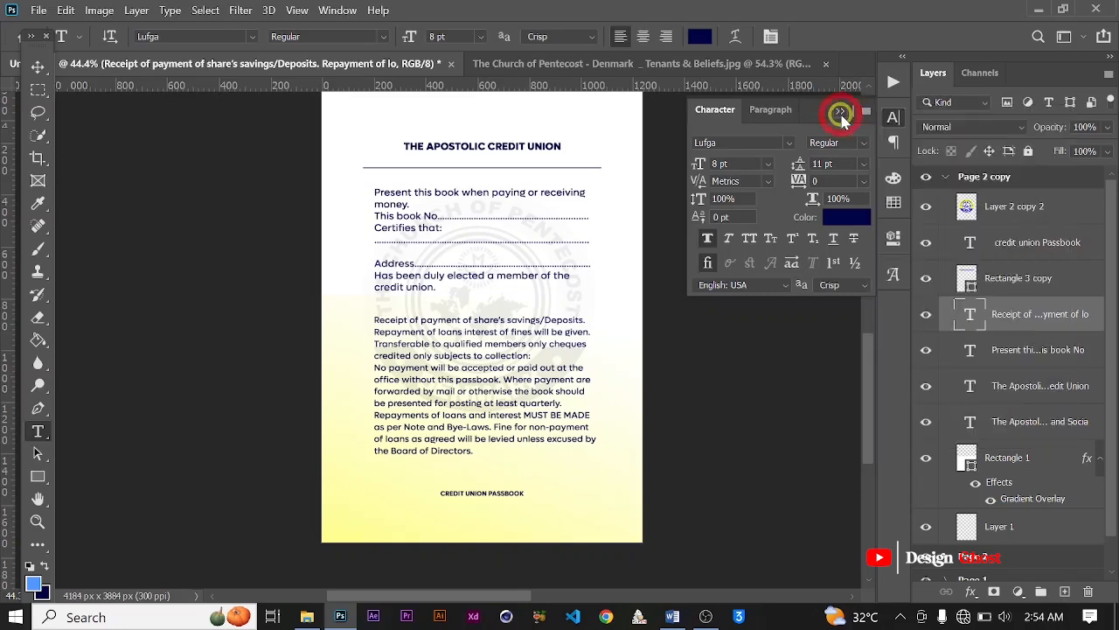
click(894, 141)
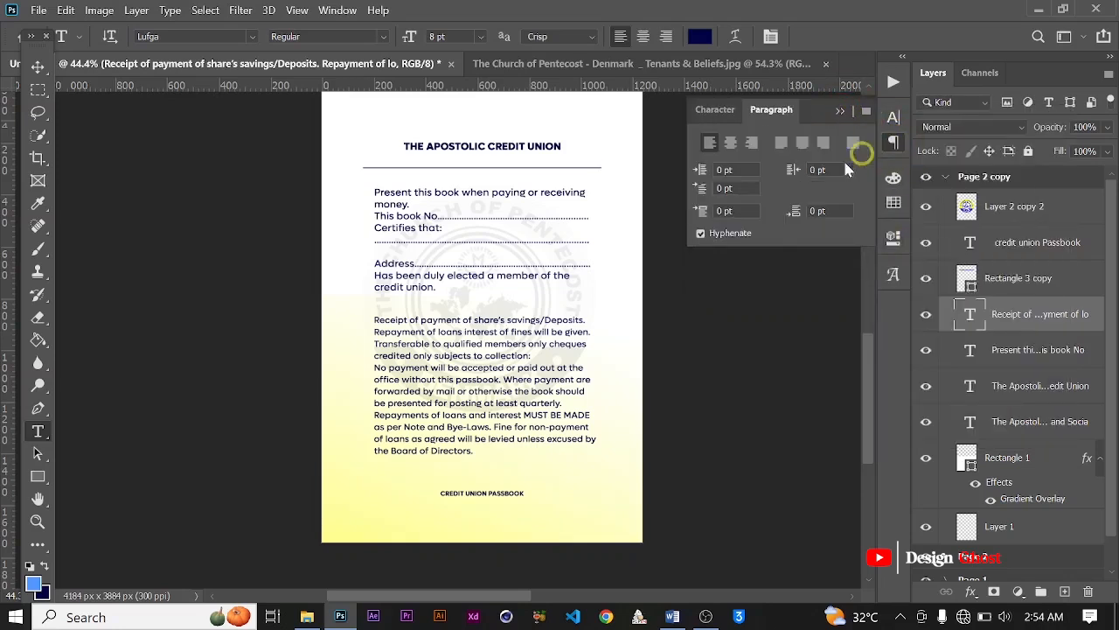
click(778, 145)
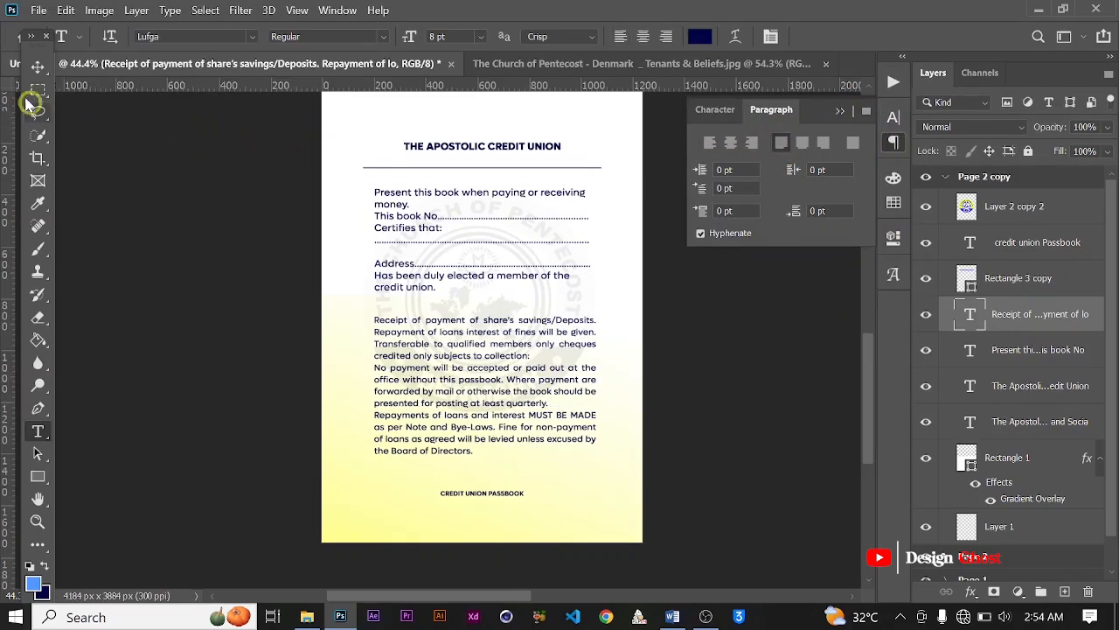
Step: Nudge the "Receipt of payment" text block slightly down toward the "CREDIT UNION PASSBOOK" footer
click(32, 70)
scroll(525, 396, down, 3)
scroll(525, 396, up, 3)
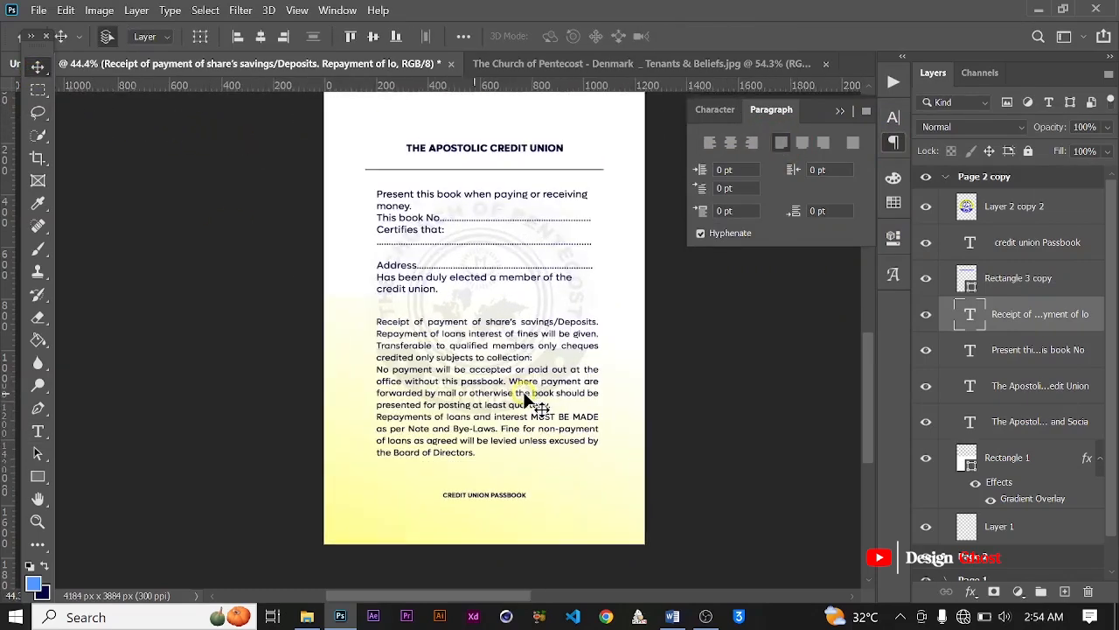
scroll(525, 396, down, 1)
scroll(525, 396, down, 1)
key(Down)
key(Down)
key(Down)
key(Down)
key(Down)
key(Down)
key(Down)
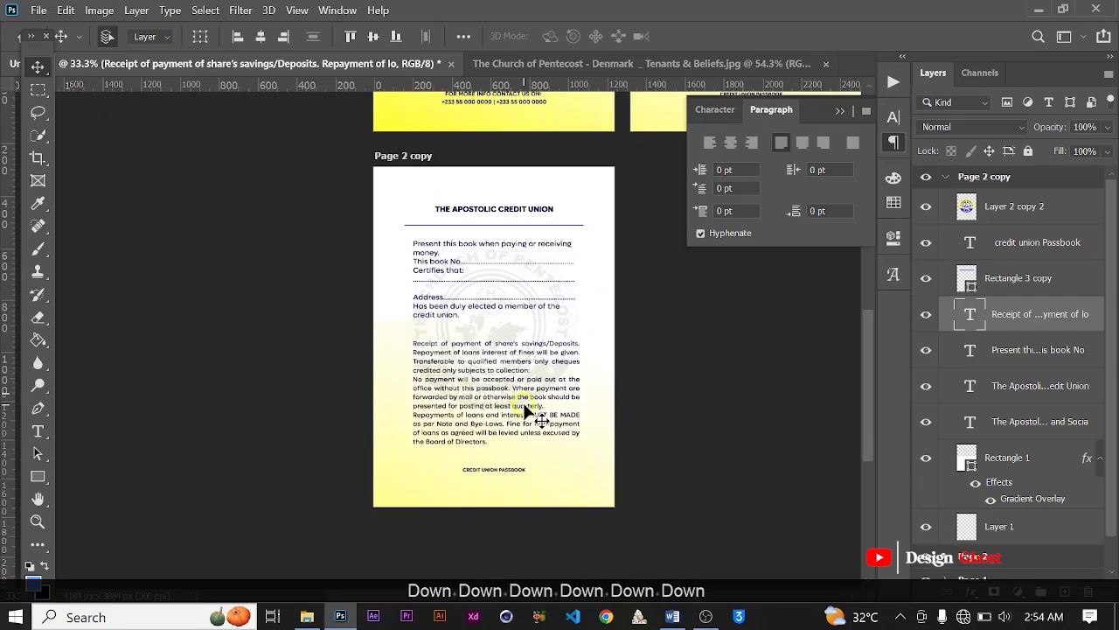
scroll(522, 420, up, 2)
key(Down)
key(Down)
key(Down)
key(Down)
key(Down)
key(Down)
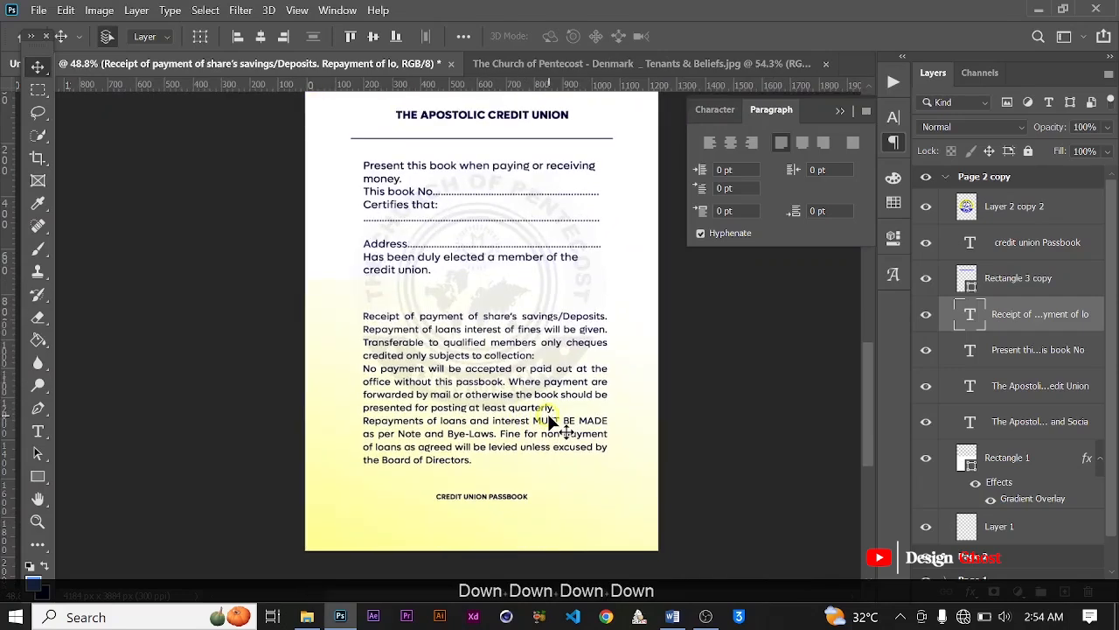
key(Down)
key(Down)
key(Down)
key(Return)
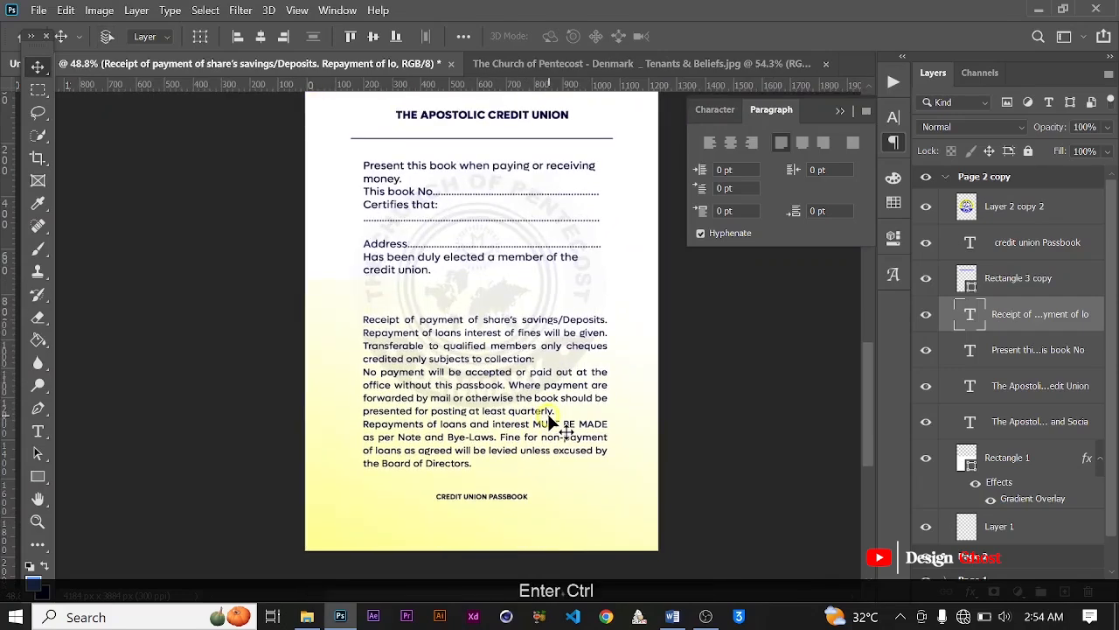
key(ctrl+0)
scroll(289, 460, up, 5)
key(space)
drag(287, 477, 346, 248)
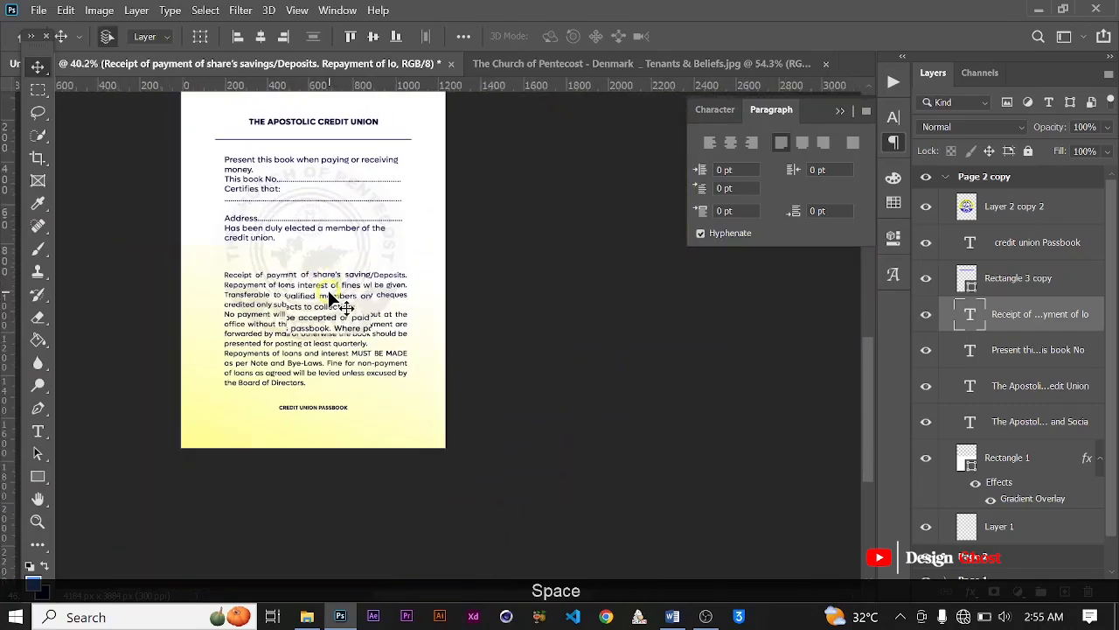
scroll(329, 291, up, 2)
key(Down)
key(Down)
key(Down)
key(Return)
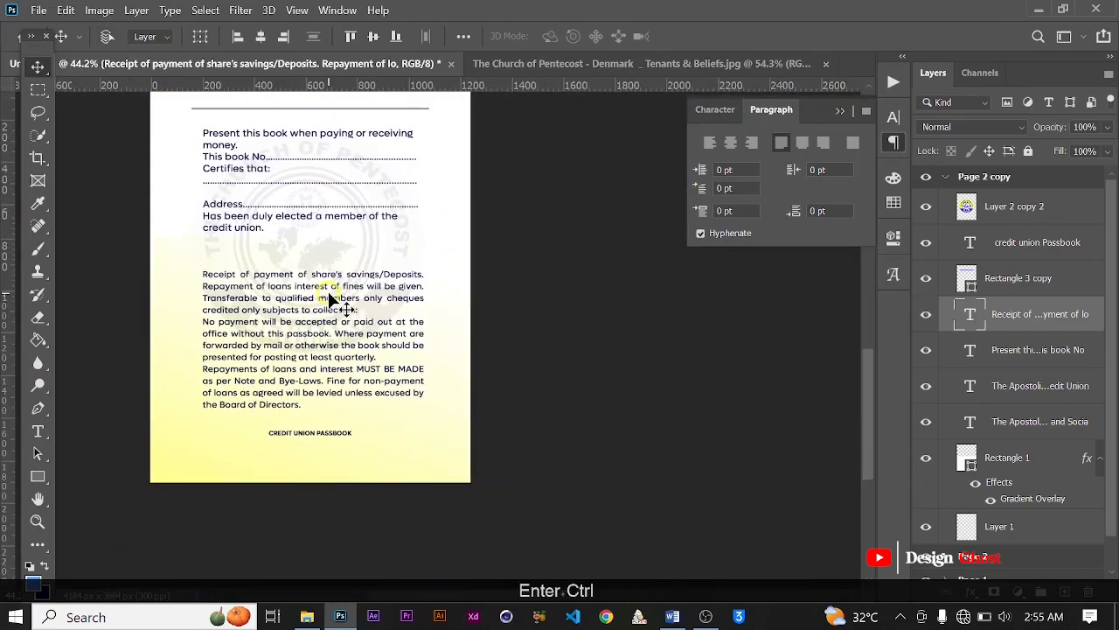
Step: Review the layout of the third page against the Cover, Page 1 and Page 2 artboards
key(ctrl+0)
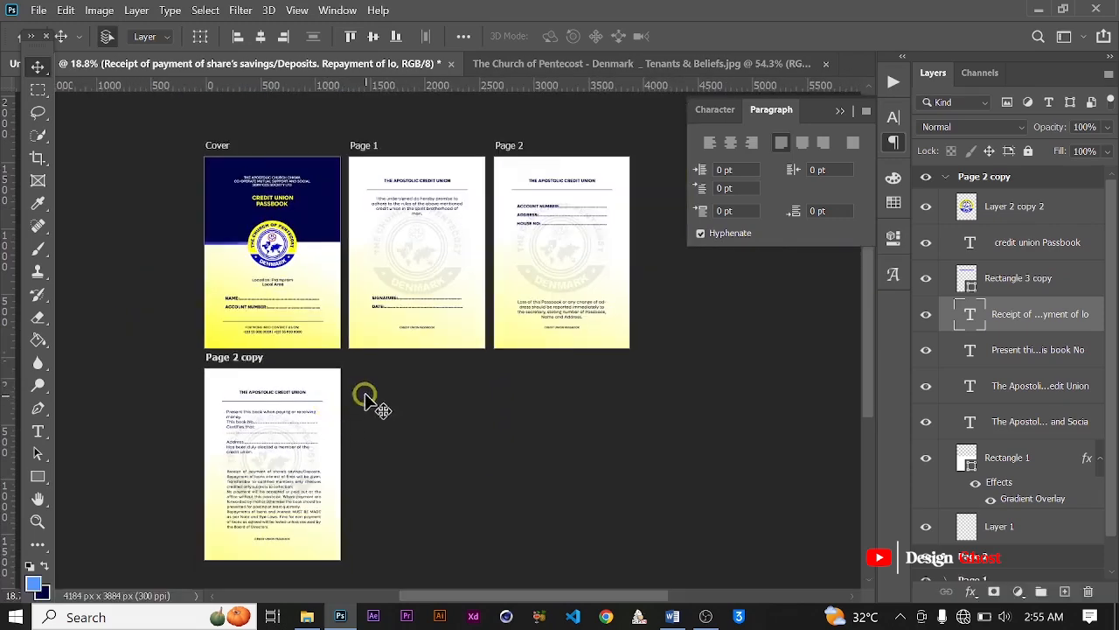
scroll(332, 400, up, 2)
key(space)
drag(333, 402, 345, 322)
scroll(343, 322, down, 2)
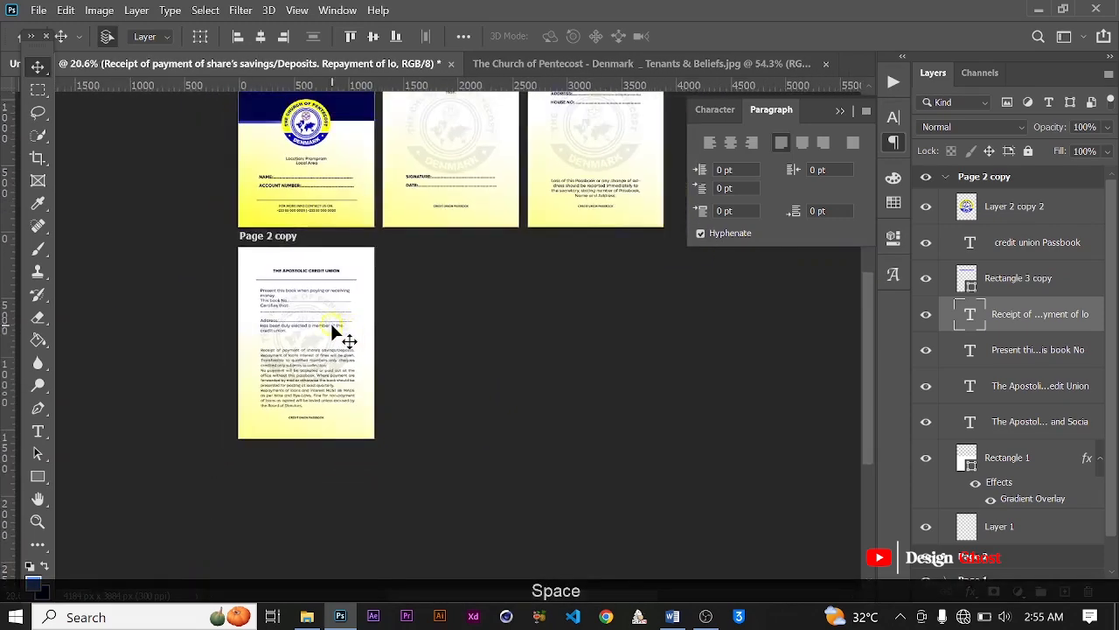
scroll(332, 323, up, 4)
scroll(332, 322, up, 1)
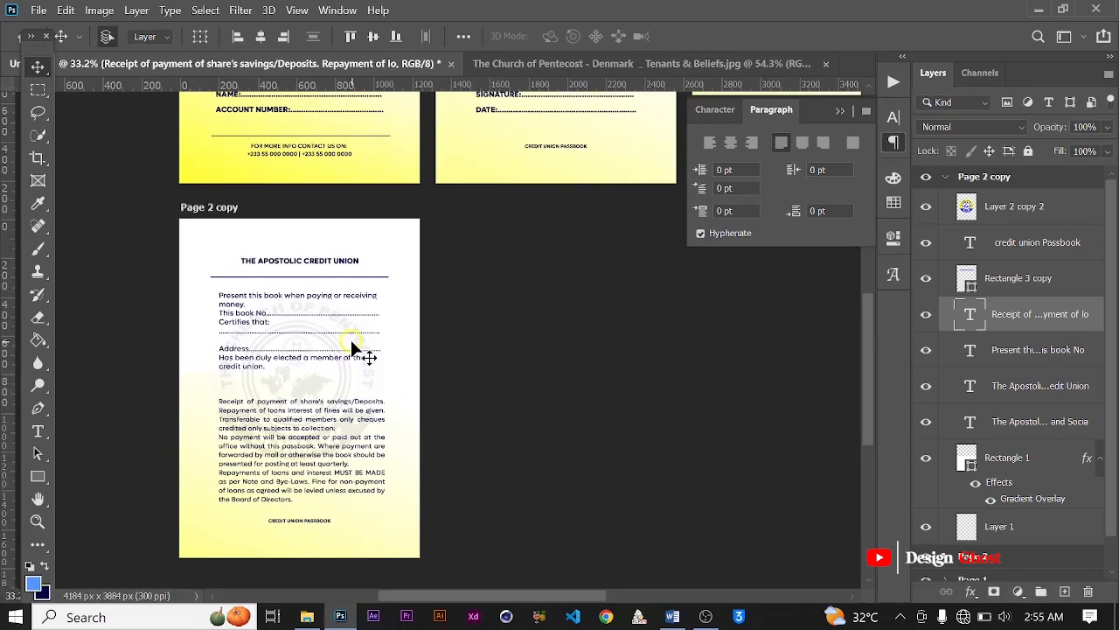
scroll(352, 348, down, 3)
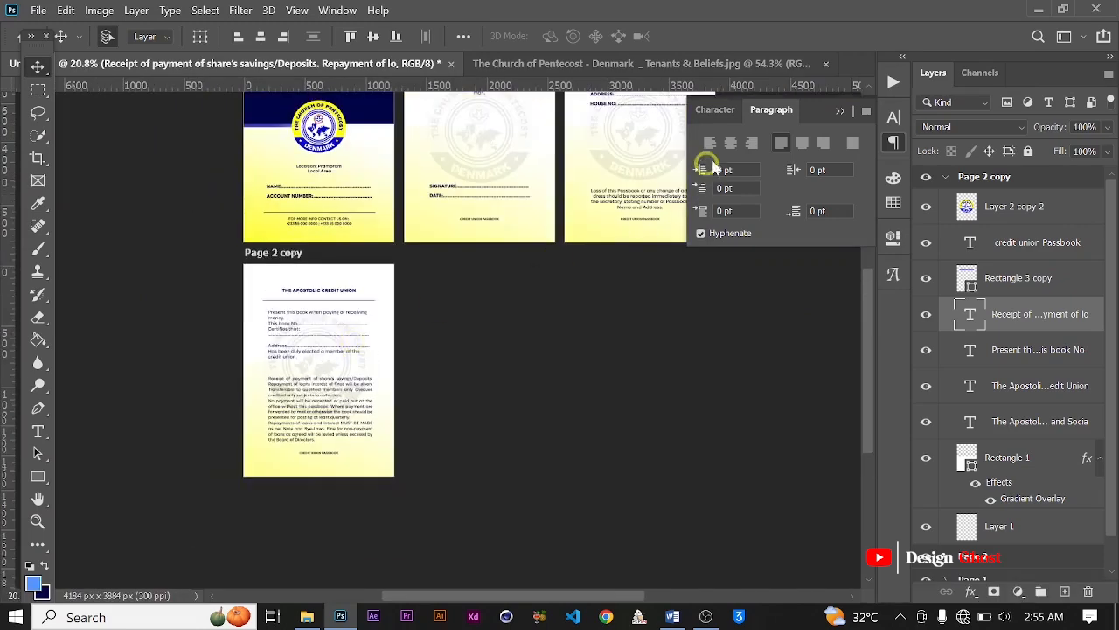
Step: Duplicate the "Page 2 copy" artboard and place the copy beside it, below Page 1
click(839, 112)
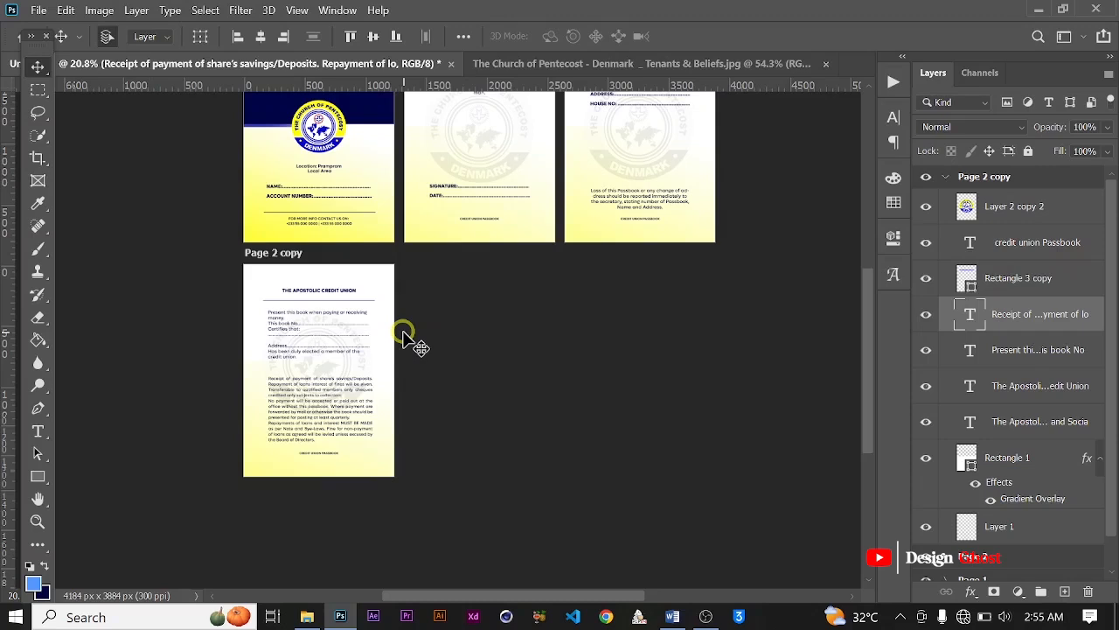
click(948, 179)
click(282, 254)
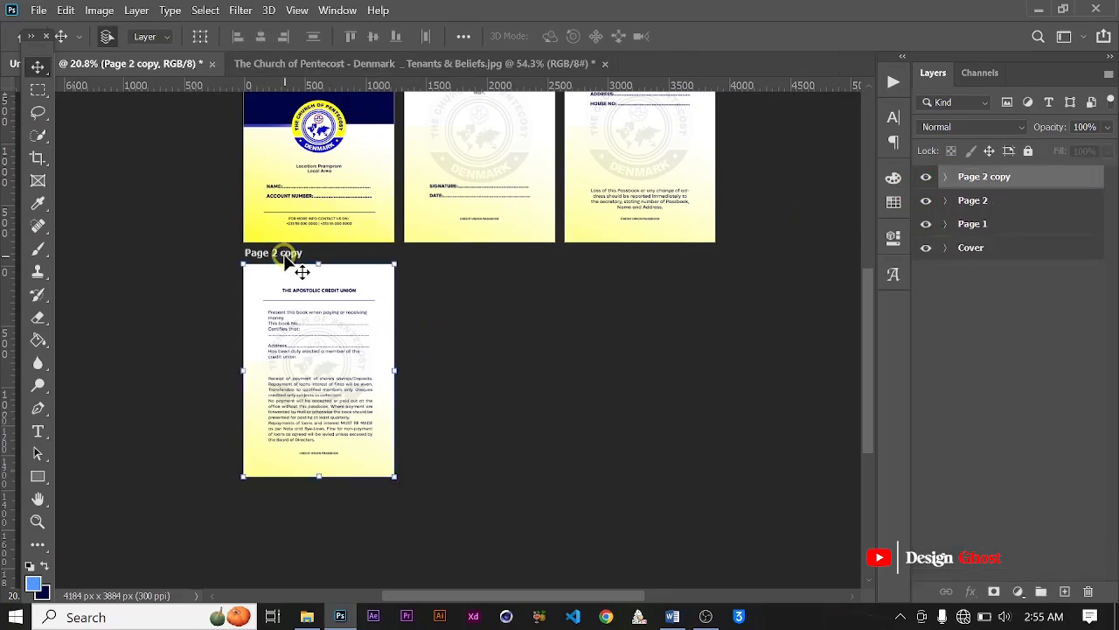
drag(284, 259, 446, 251)
scroll(446, 251, up, 3)
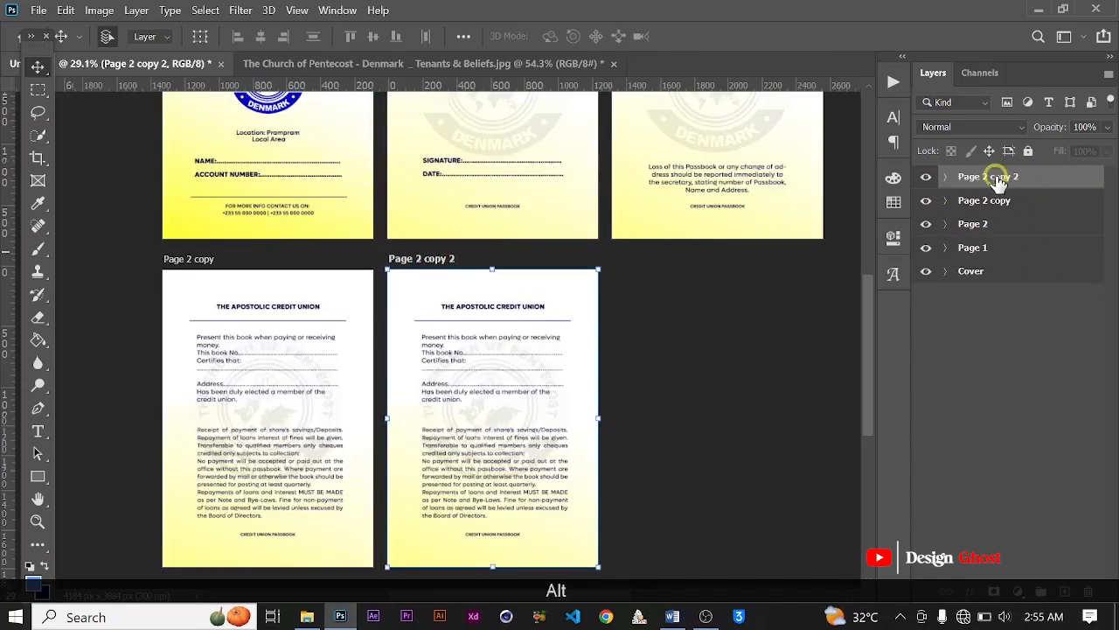
Step: Rename the "Page 2 copy 2" artboard to "Page 4"
double_click(997, 178)
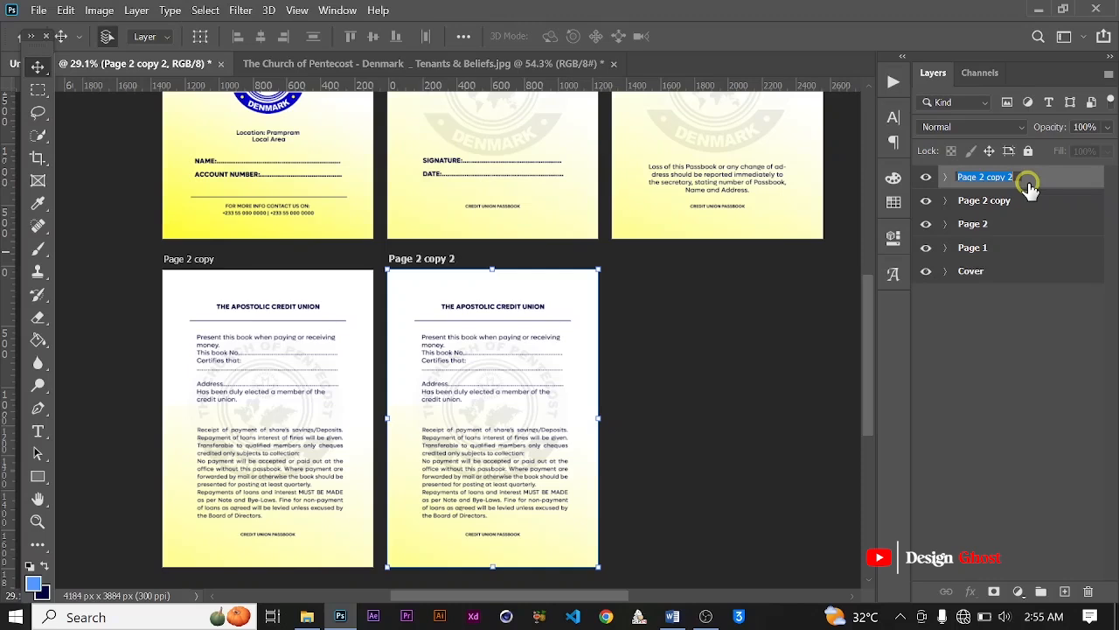
key(BackSpace)
key(BackSpace)
key(BackSpace)
key(BackSpace)
key(BackSpace)
key(BackSpace)
key(BackSpace)
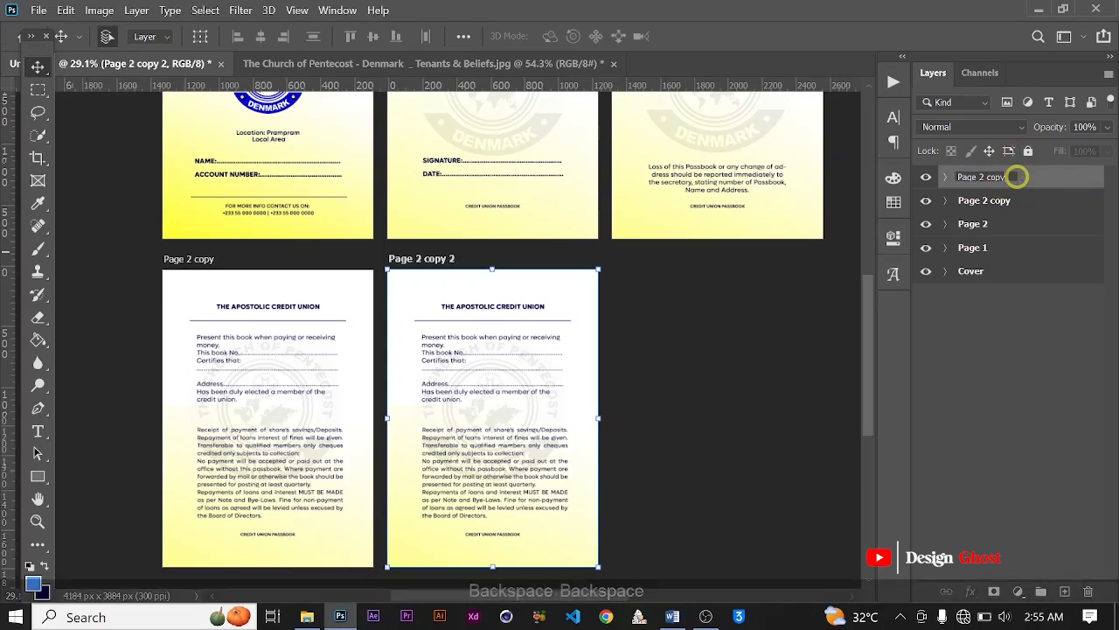
key(BackSpace)
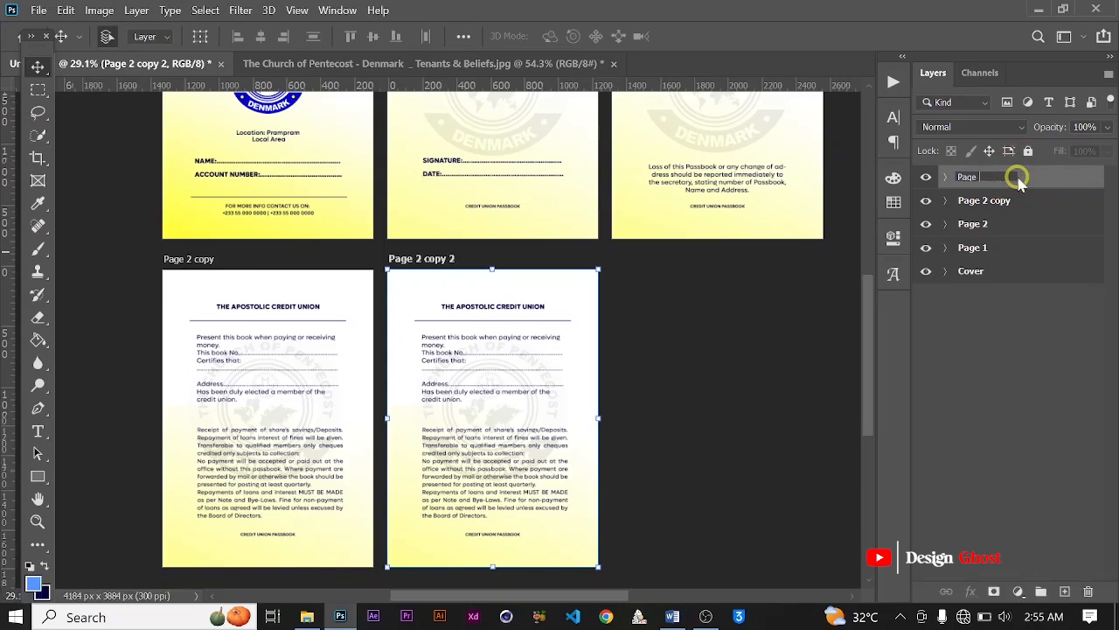
text(4)
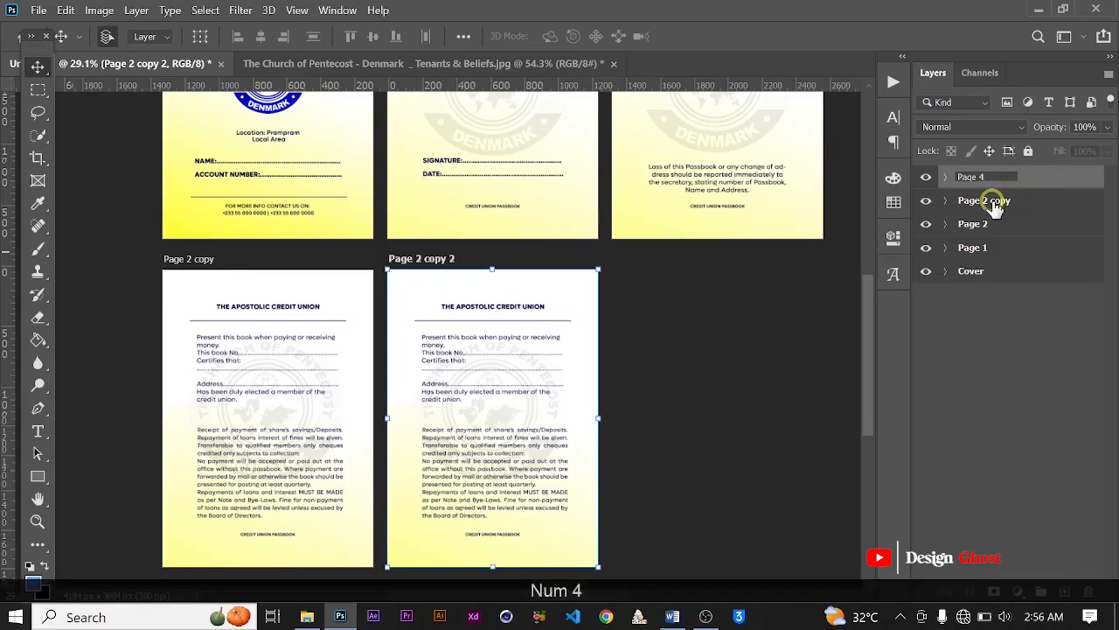
Step: Rename the "Page 2 copy" artboard to "Page 3"
double_click(992, 200)
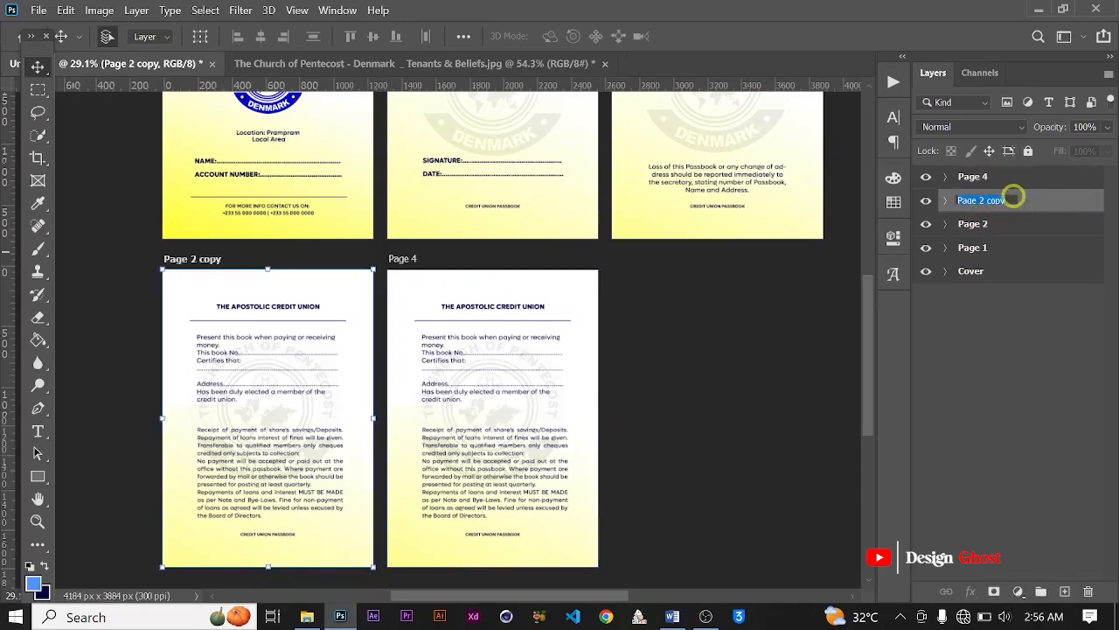
click(1013, 198)
key(BackSpace)
key(BackSpace)
key(BackSpace)
key(BackSpace)
key(BackSpace)
key(BackSpace)
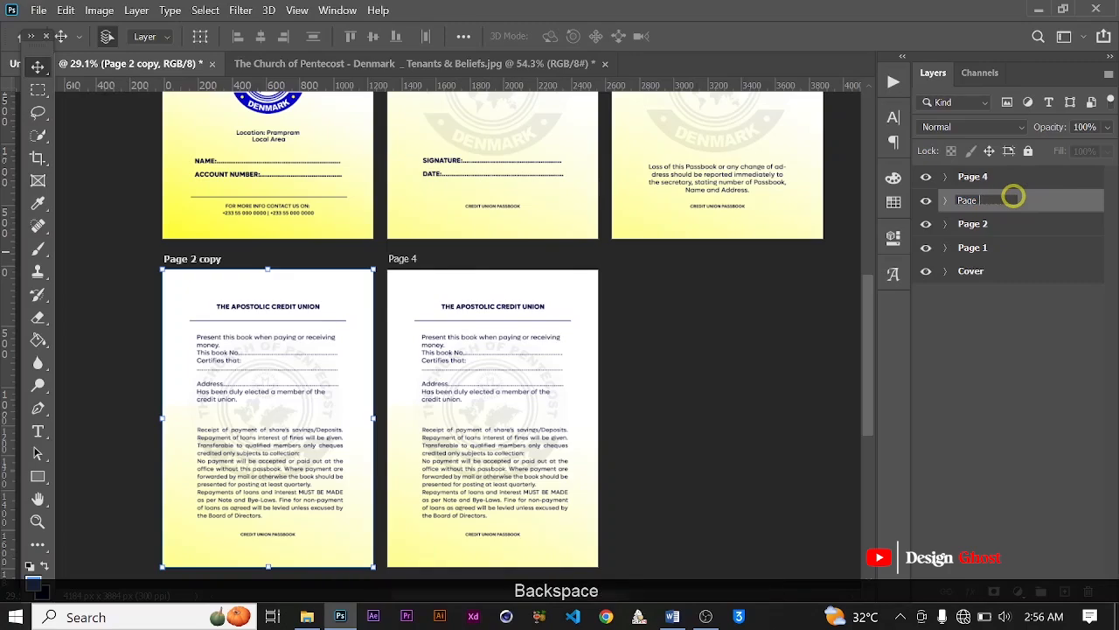
text(3)
key(Return)
scroll(599, 234, down, 3)
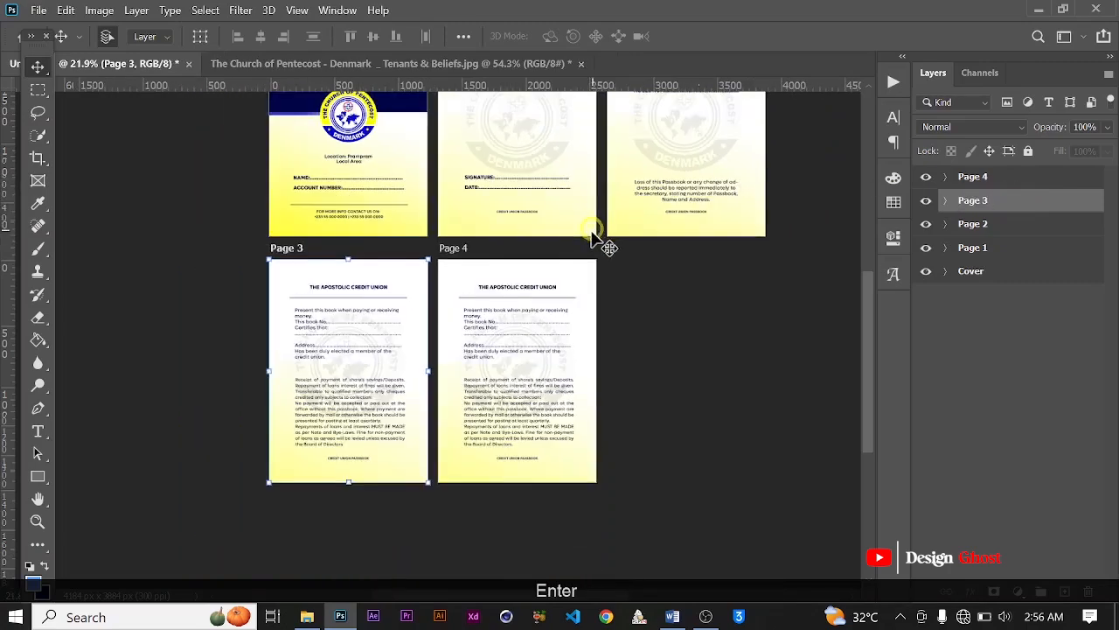
Step: Move Page 4's emblem watermark layer below all its text layers, directly above Rectangle 1, and lock it
scroll(561, 358, up, 4)
drag(541, 398, 475, 292)
scroll(444, 220, up, 3)
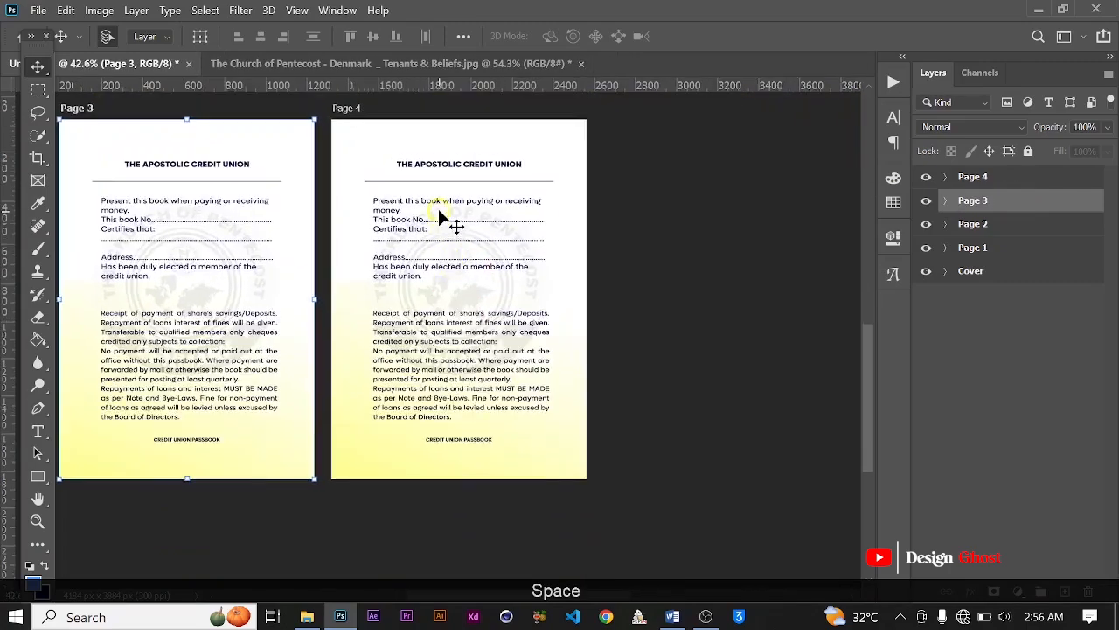
click(444, 201)
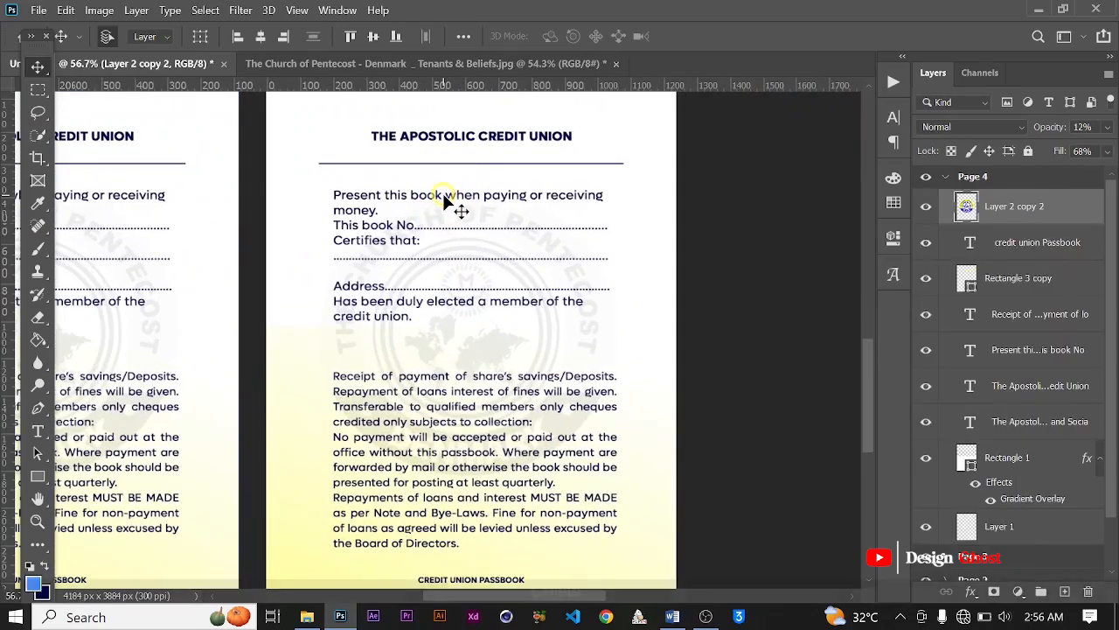
key(Delete)
key(ctrl+z)
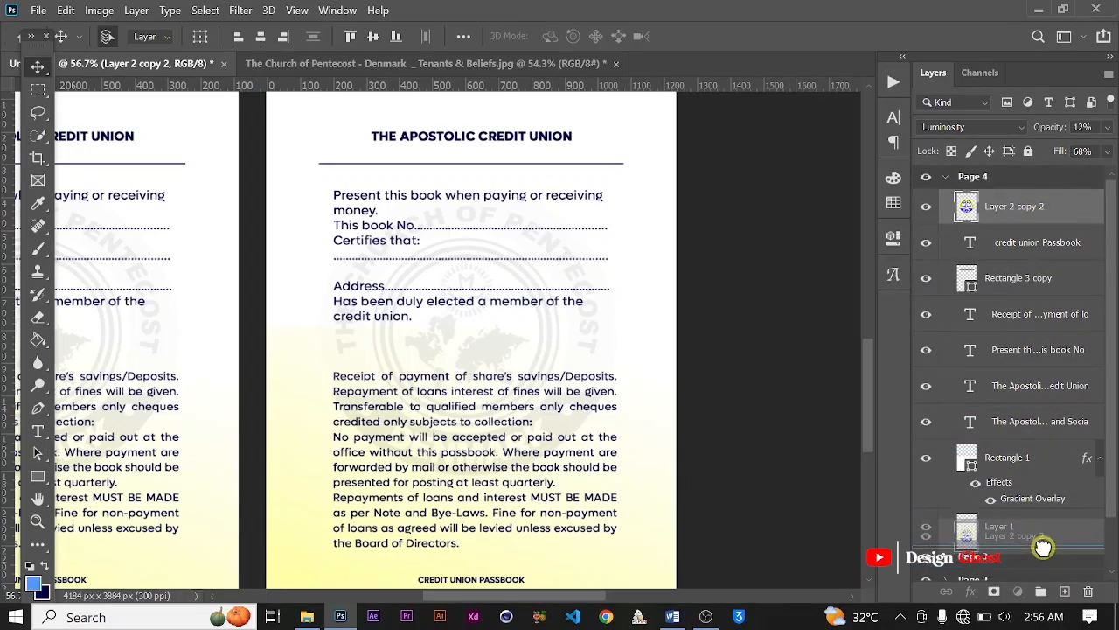
drag(1023, 212, 1036, 430)
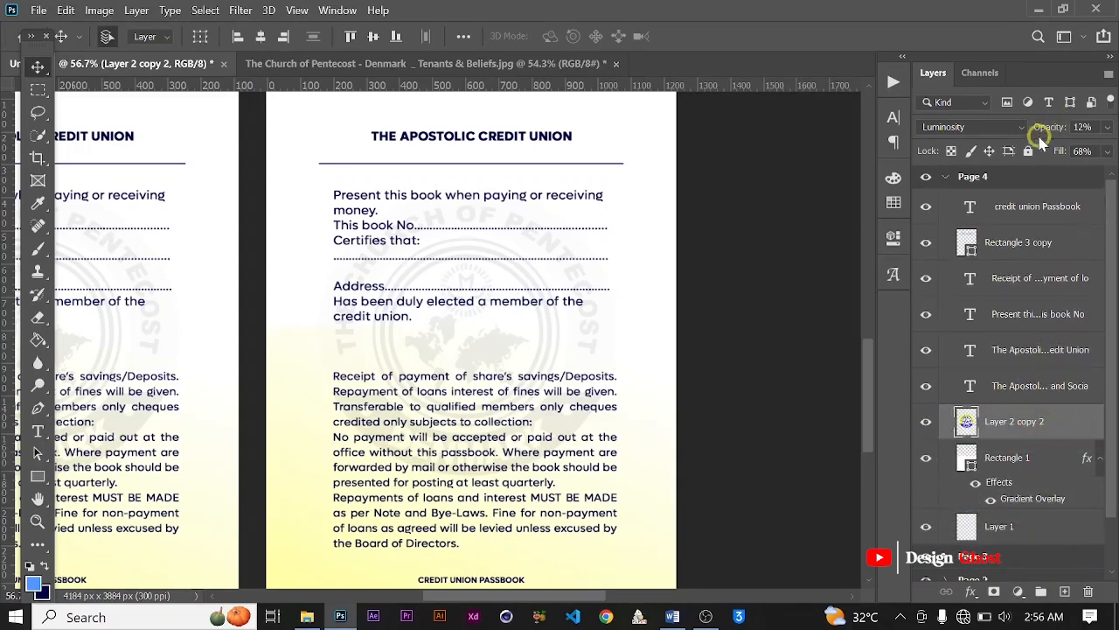
click(1029, 152)
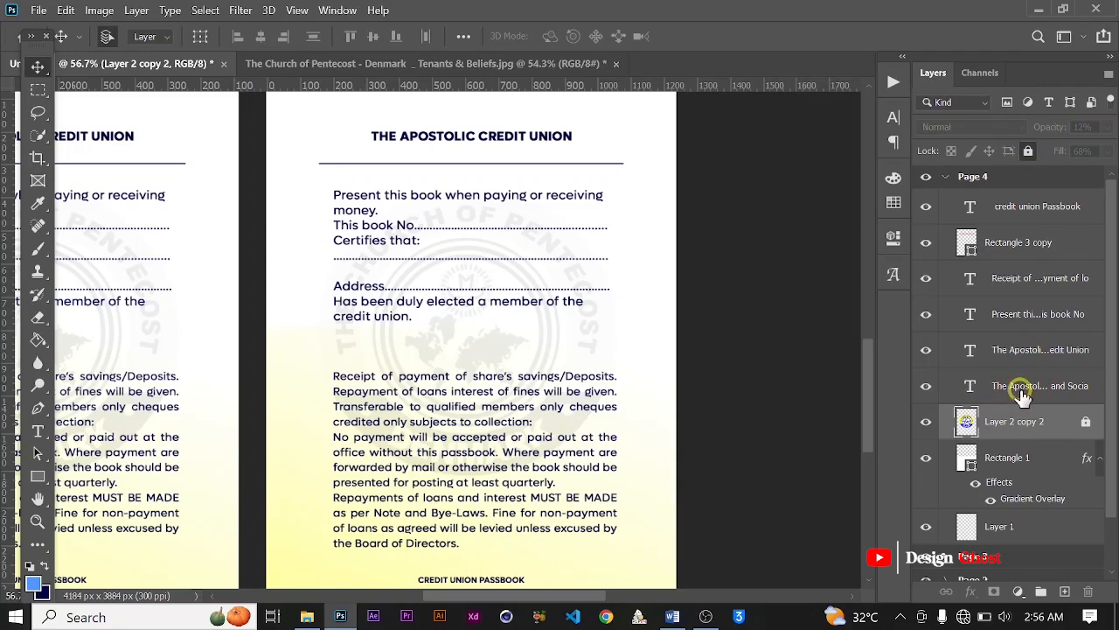
Step: Delete the "Present this book" and "Receipt of payment" text blocks from Page 4
click(1021, 389)
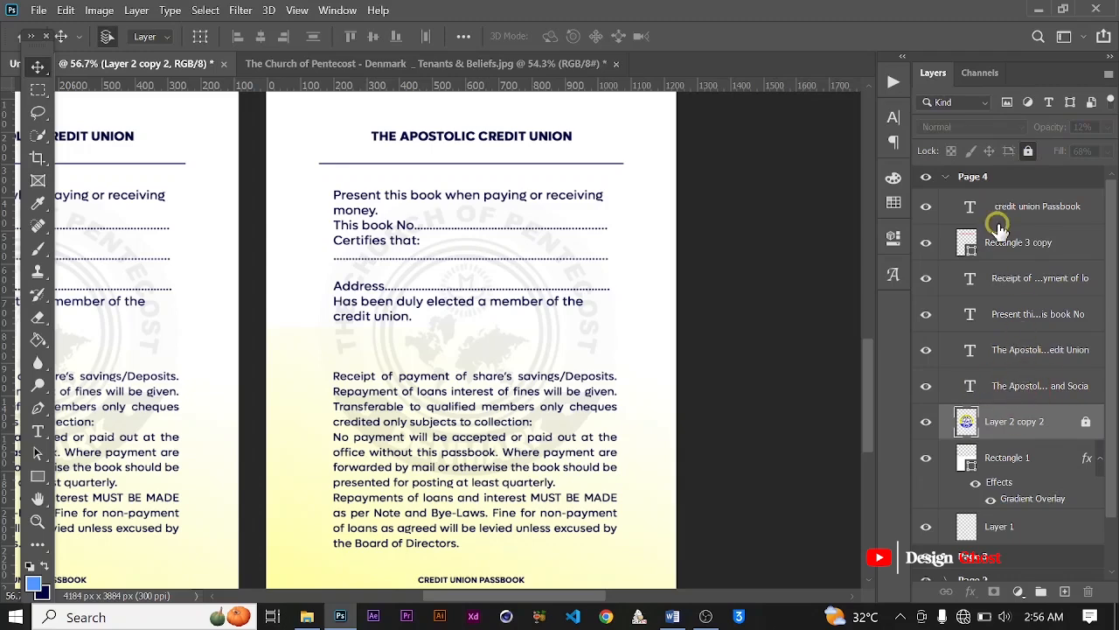
click(440, 201)
key(Delete)
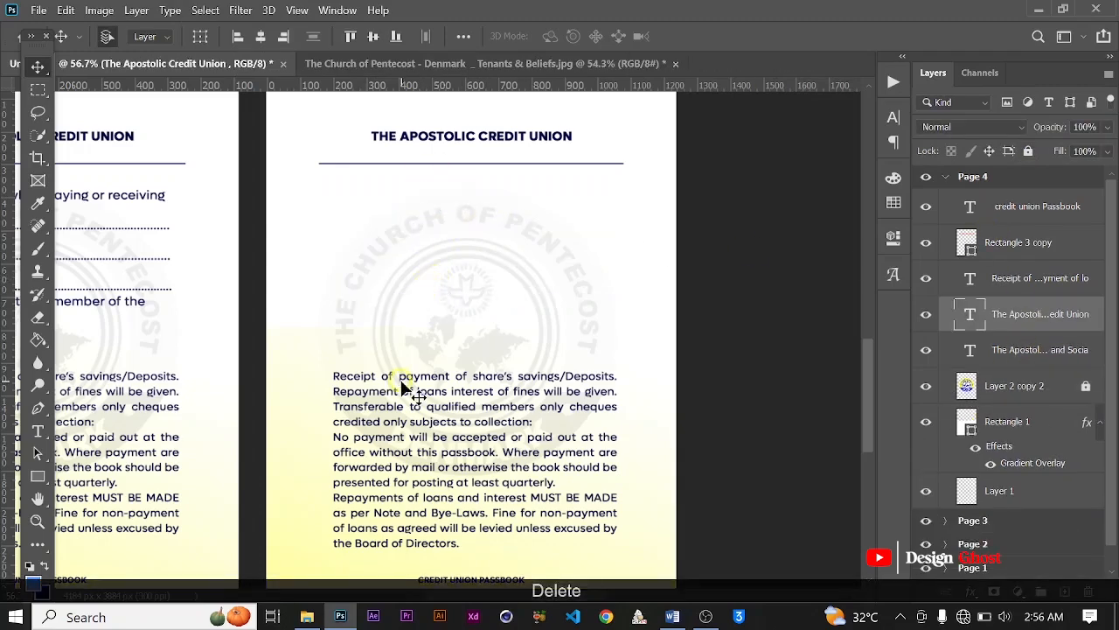
click(405, 388)
key(Delete)
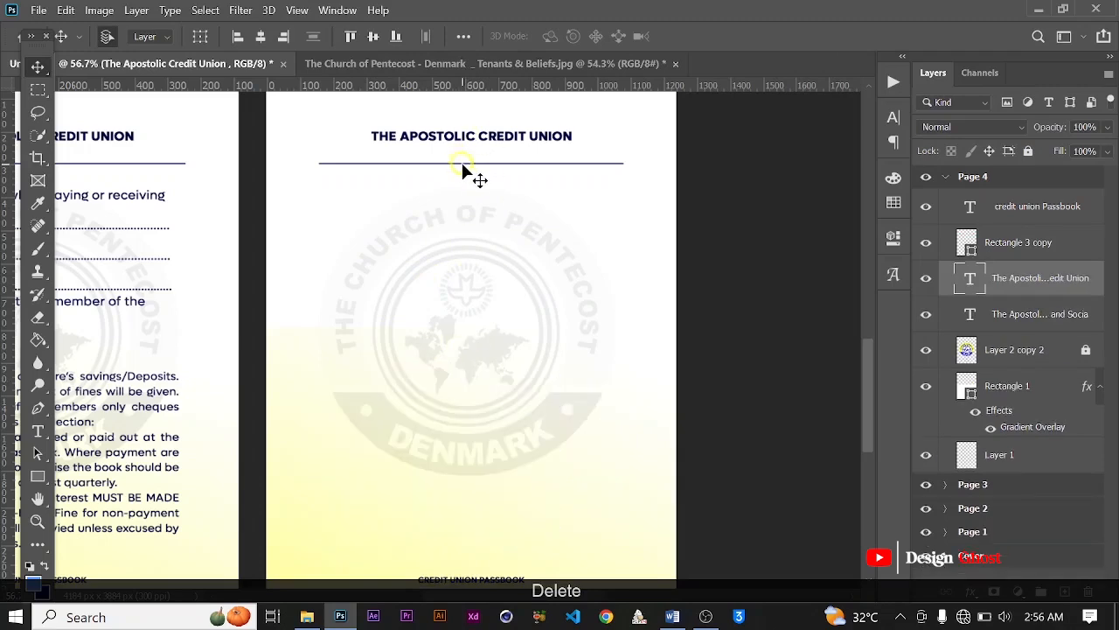
Step: Delete the divider line and the "THE APOSTOLIC CREDIT UNION" heading from Page 4
click(463, 163)
key(Delete)
scroll(464, 175, down, 3)
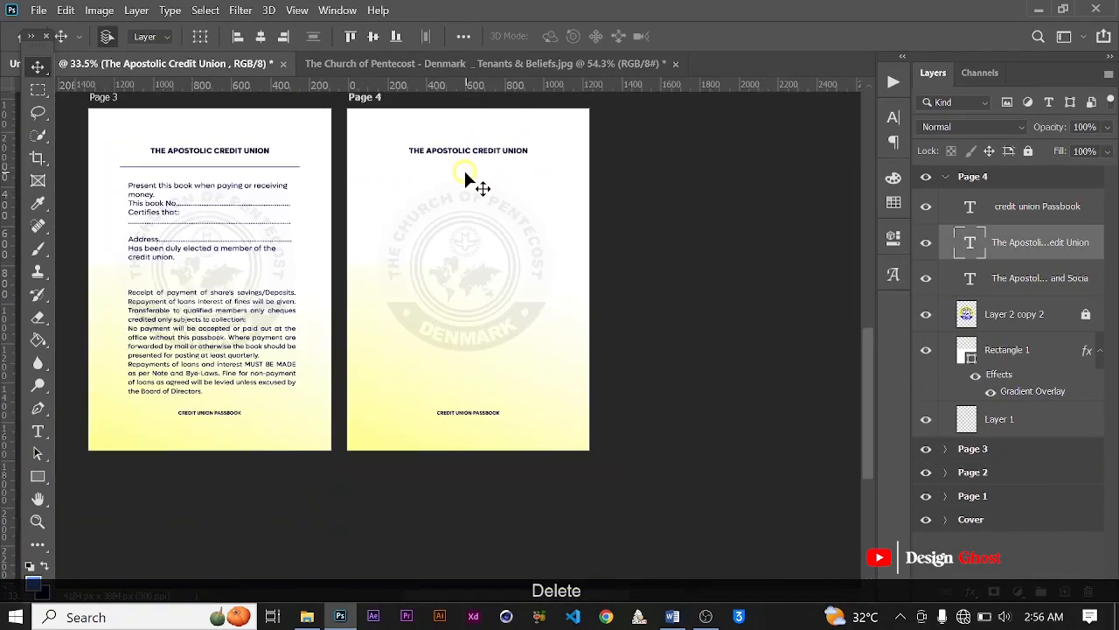
scroll(464, 179, up, 2)
key(Delete)
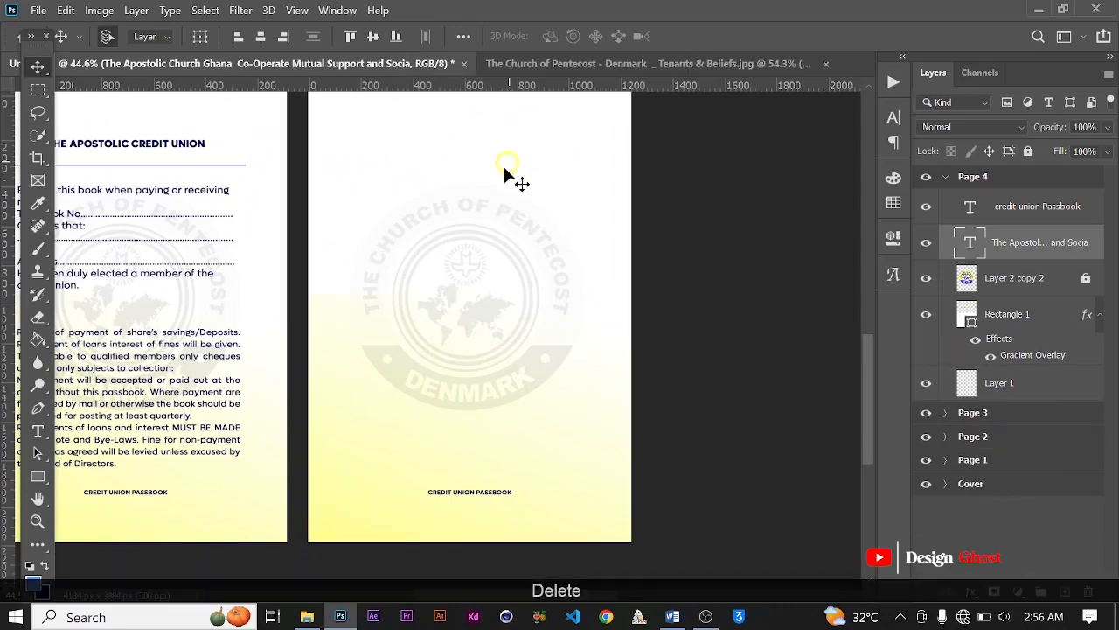
scroll(510, 175, down, 2)
Step: Draw a thin vertical rectangle about 6 px wide and 1323 px tall near Page 4's left side as a column line
click(37, 476)
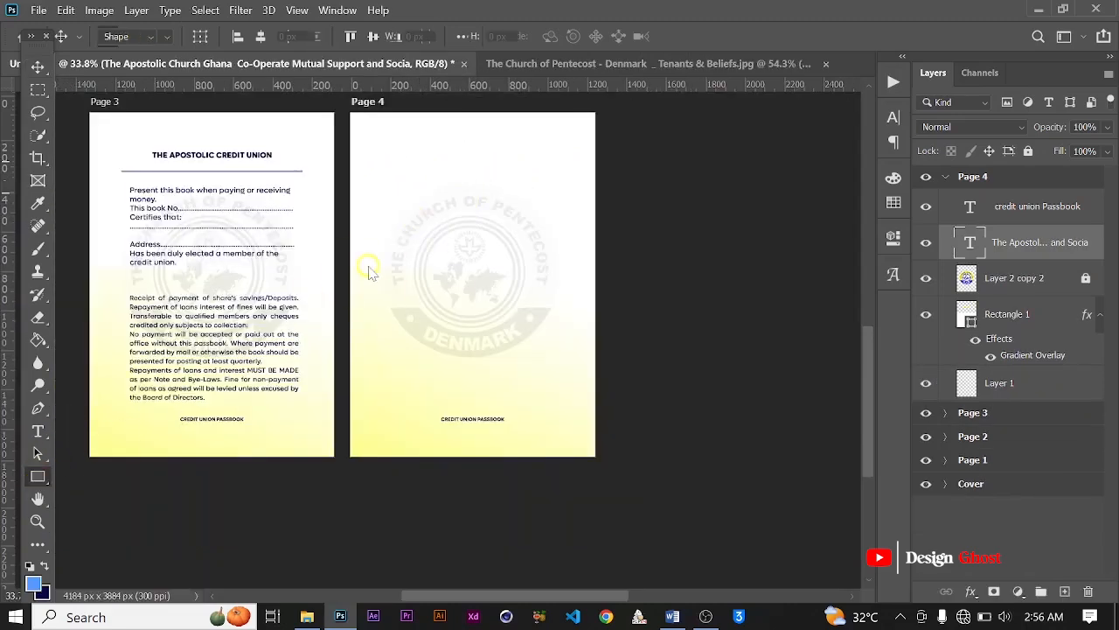
scroll(370, 271, up, 1)
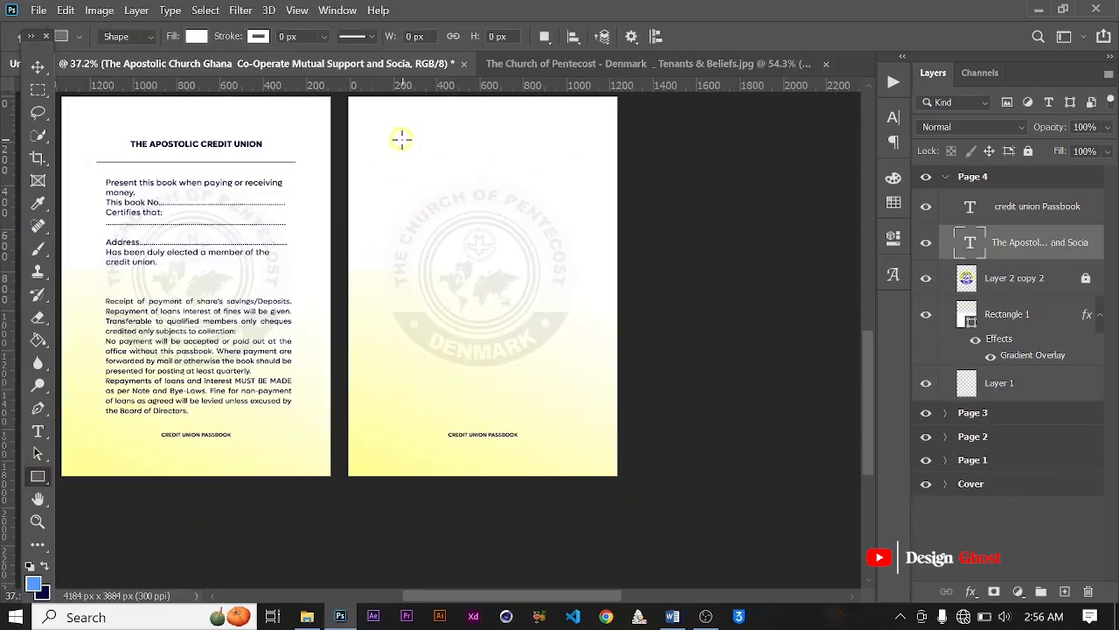
drag(402, 138, 400, 424)
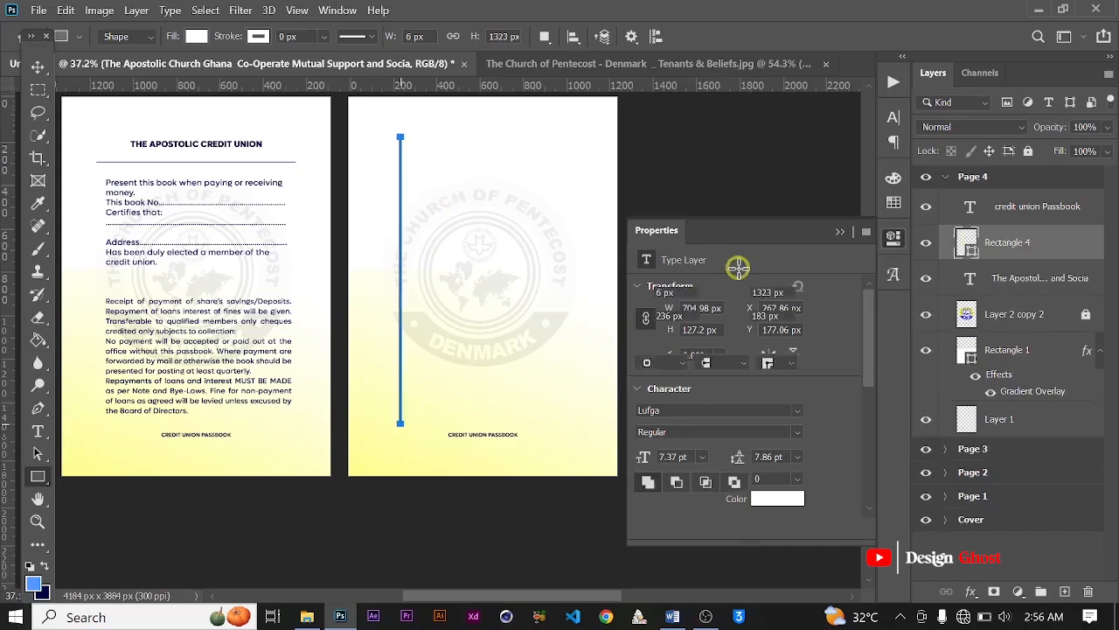
click(845, 230)
scroll(412, 142, up, 3)
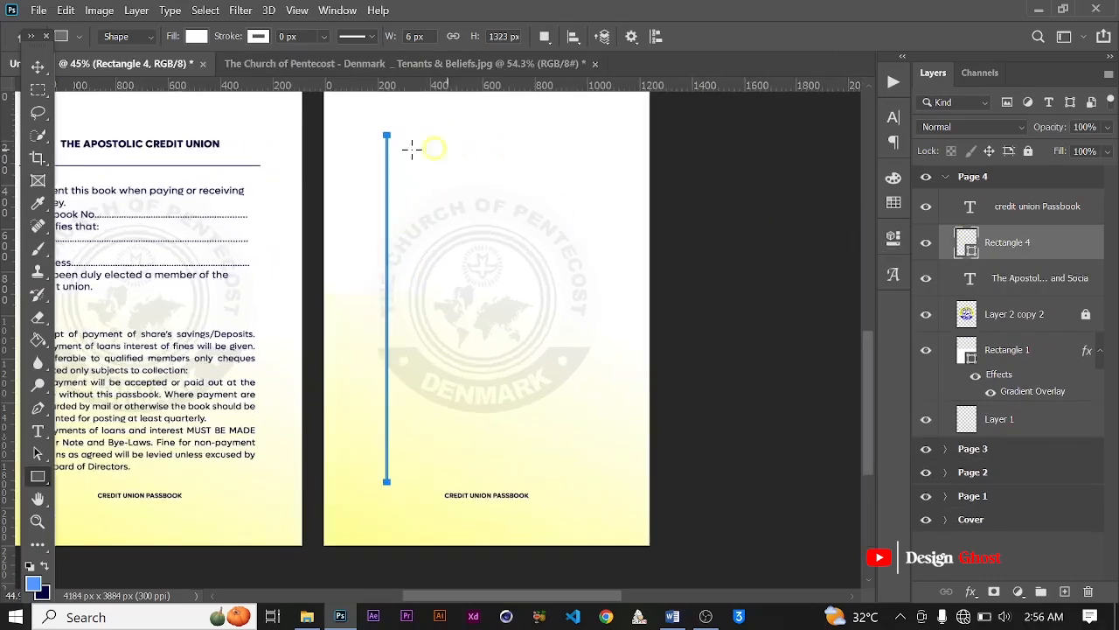
click(35, 68)
scroll(398, 186, up, 2)
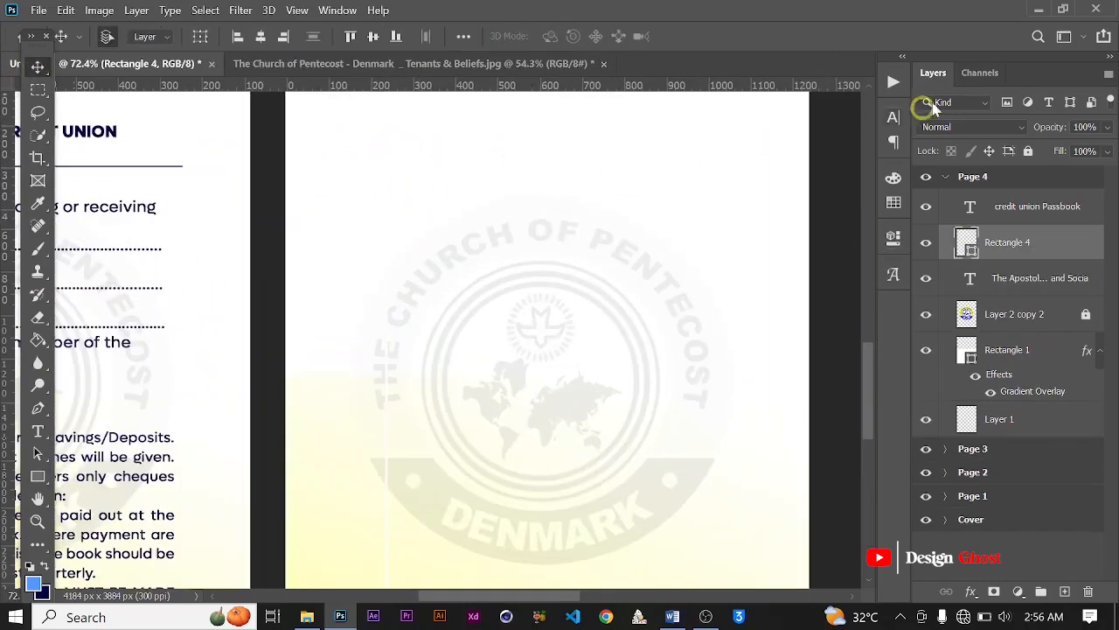
Step: Fill Page 4's thin vertical rectangle with the dark navy from the recently used colors
key(u)
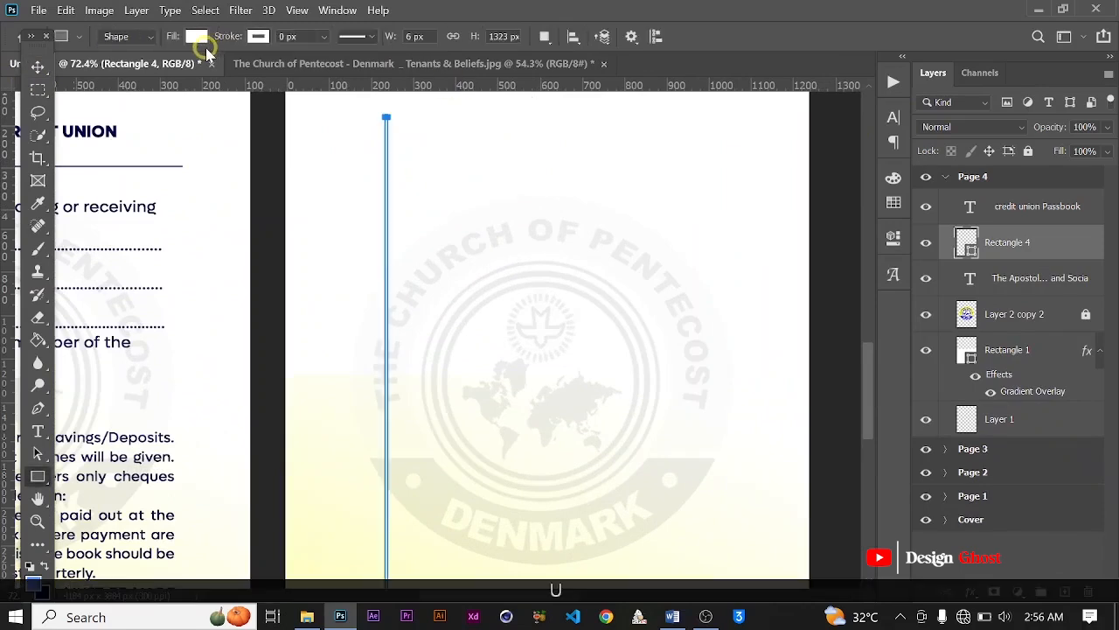
click(195, 36)
click(96, 129)
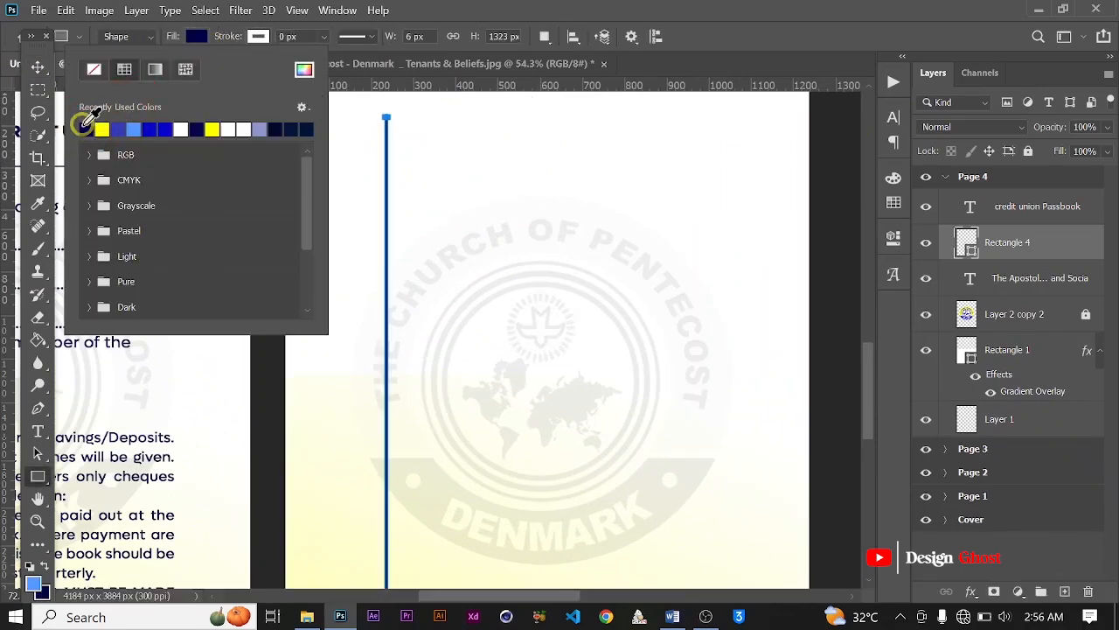
Step: Free-transform the vertical line on Page 4, narrowing its width to about 47% while keeping its full height
click(38, 66)
scroll(351, 264, up, 1)
scroll(357, 268, up, 2)
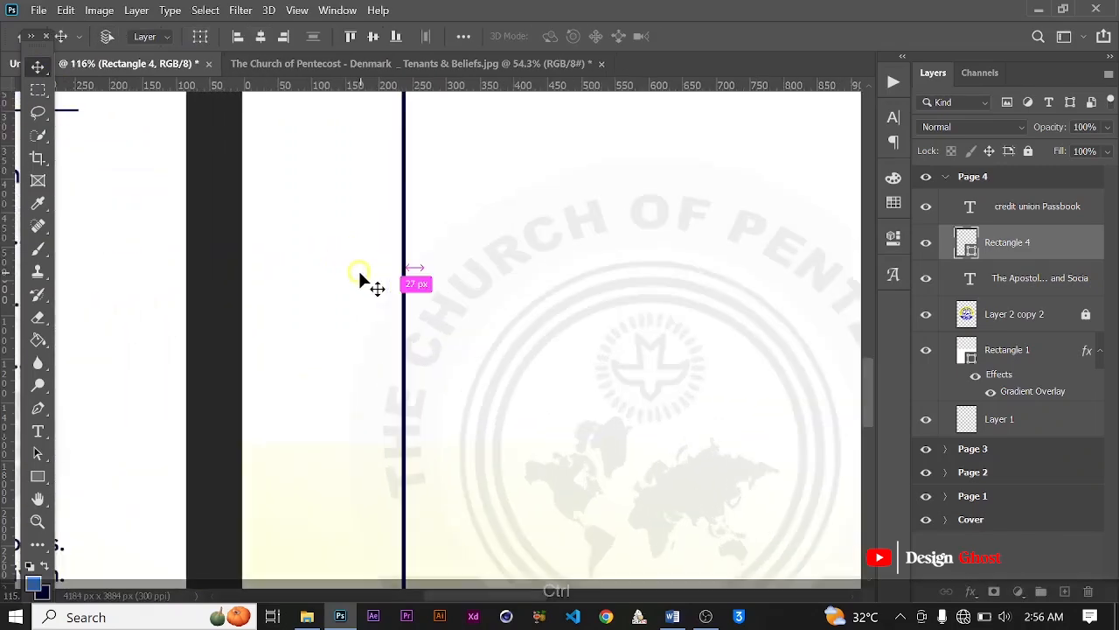
key(ctrl+t)
scroll(407, 407, down, 2)
scroll(415, 411, up, 4)
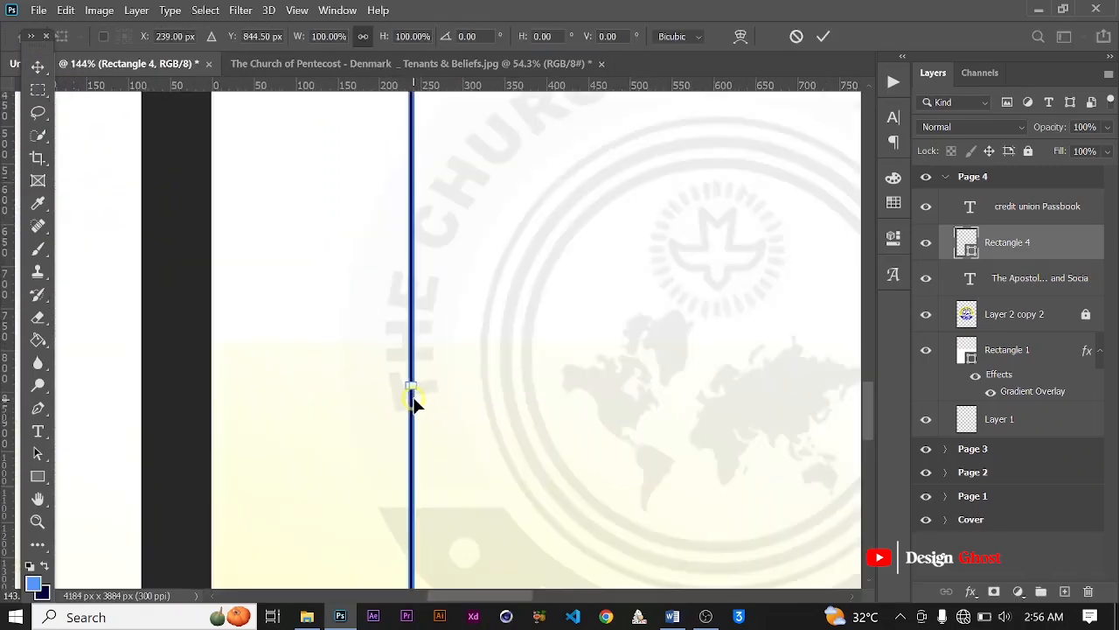
drag(415, 383, 402, 379)
scroll(407, 383, up, 5)
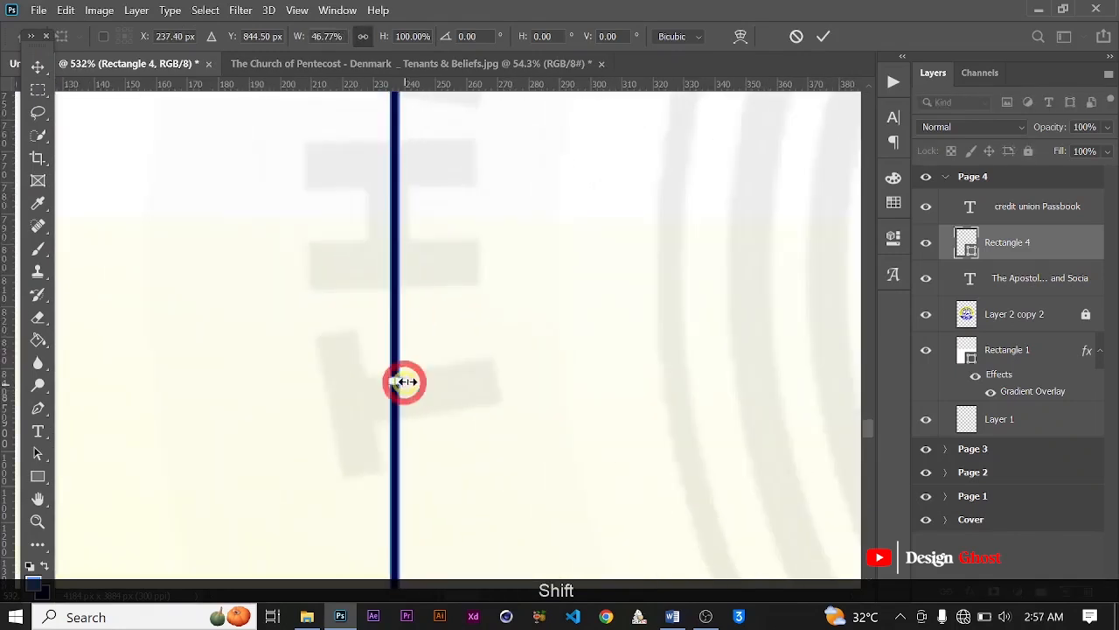
scroll(403, 379, down, 3)
click(827, 39)
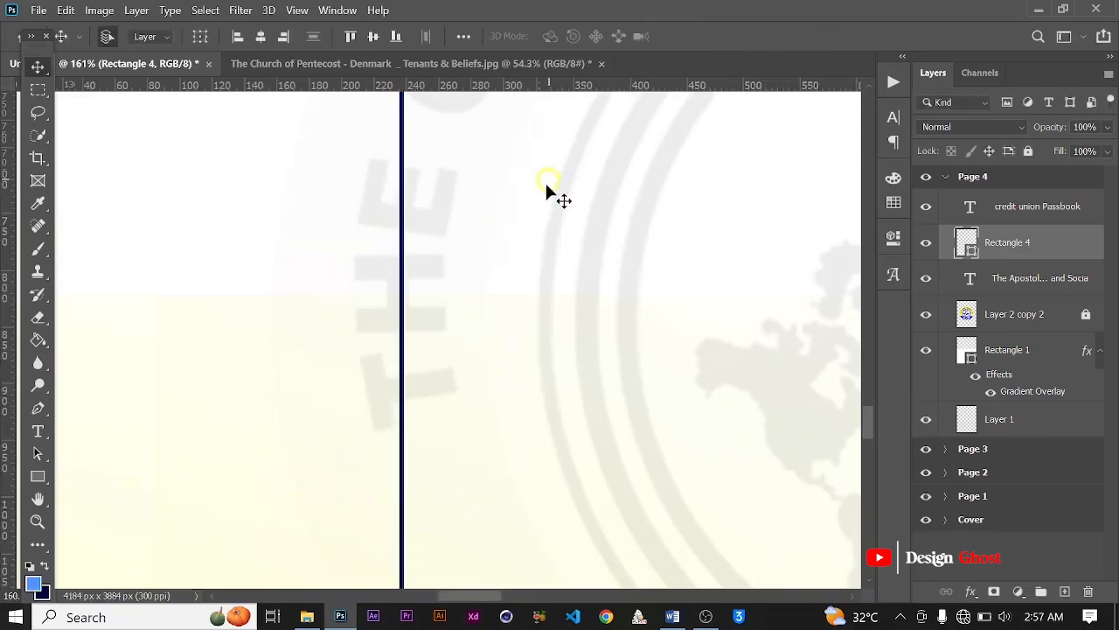
Step: Duplicate the vertical line on Page 4 and shift the copy about 160 px right as the second column line
scroll(545, 180, down, 5)
scroll(535, 300, down, 2)
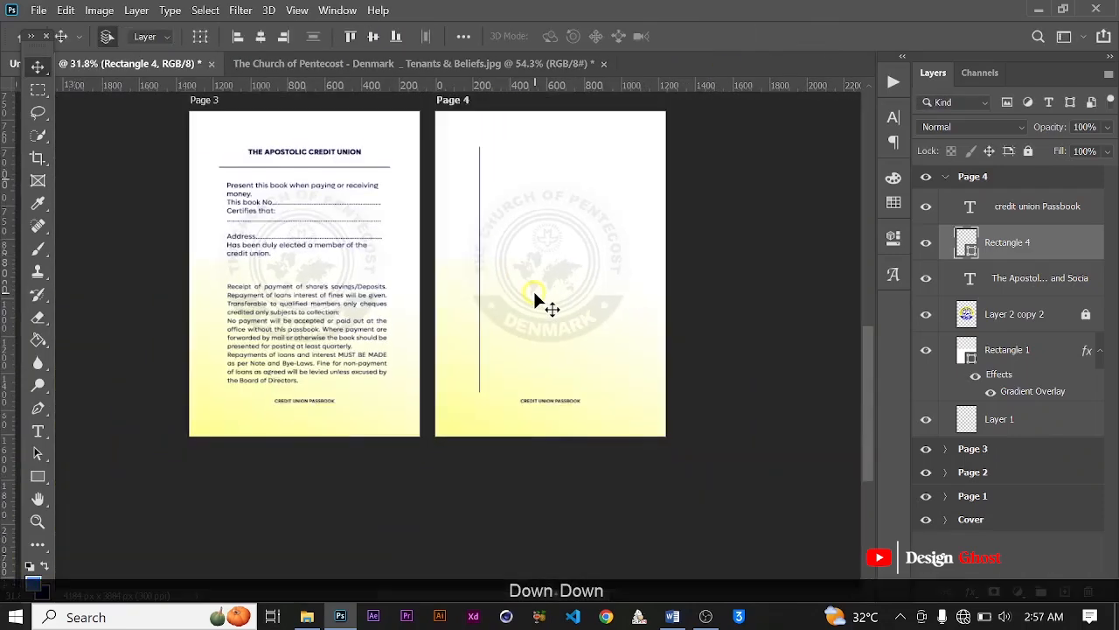
key(ctrl+alt+Right)
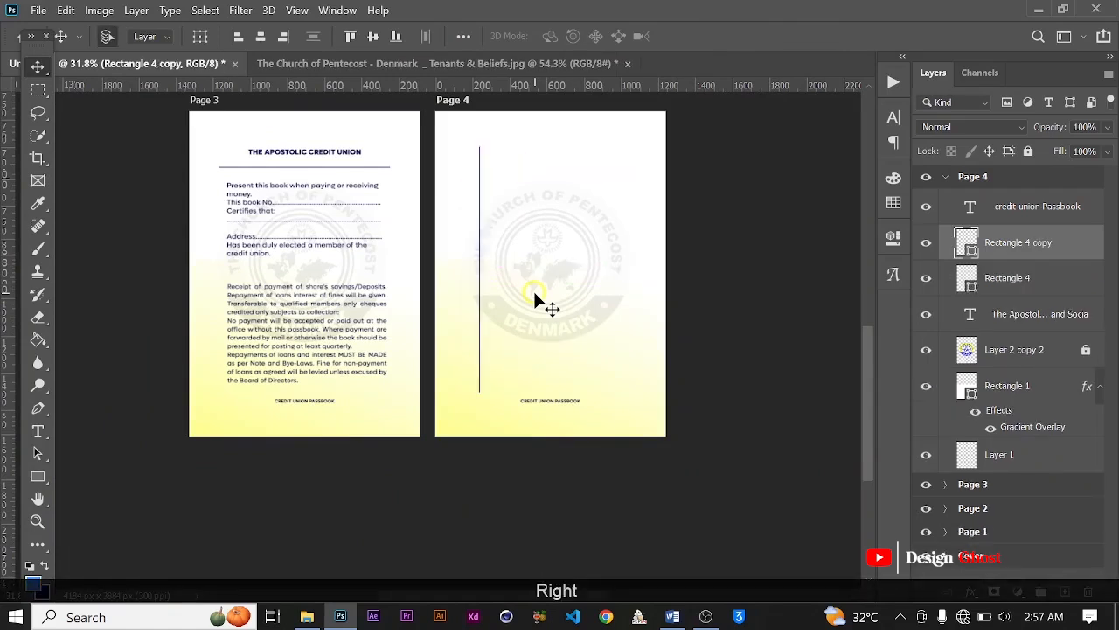
key(Right)
key(Right)
key(Right)
key(Right)
key(Right)
key(Right)
key(Right)
key(Right)
key(Right)
key(Right)
key(Right)
key(Right)
key(Right)
key(Right)
key(Right)
key(Right)
key(Right)
key(Right)
key(Right)
key(Right)
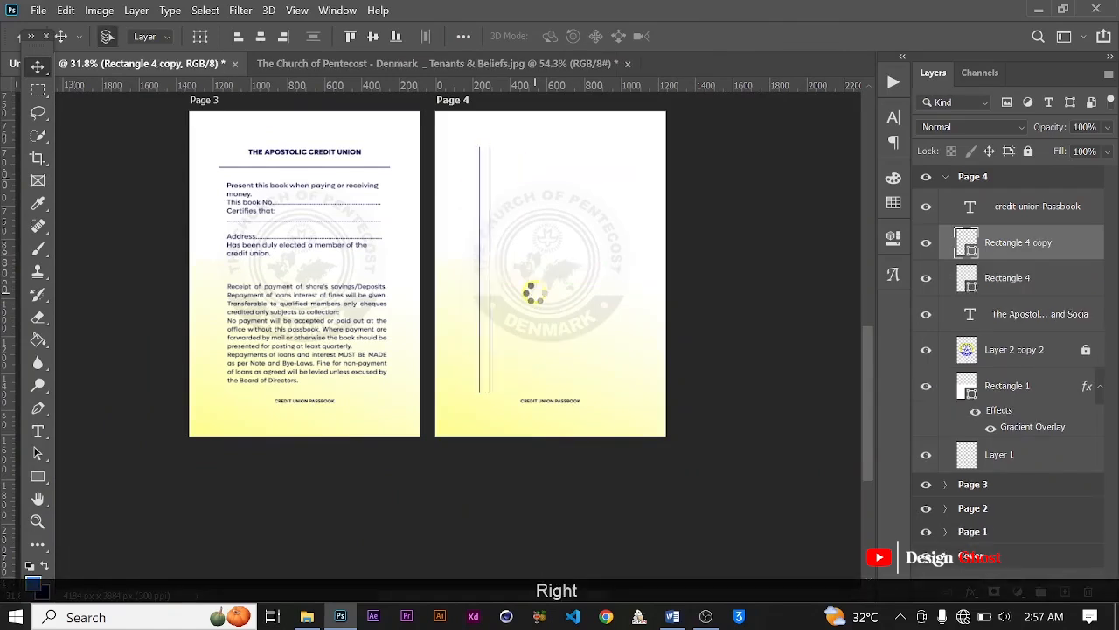
key(Right)
key(Right)
key(Right)
key(Right)
key(Right)
key(Right)
key(Right)
key(Right)
key(Right)
key(Right)
key(Right)
key(Right)
key(Right)
key(Right)
key(Right)
key(Right)
key(Right)
key(Right)
key(Right)
key(Right)
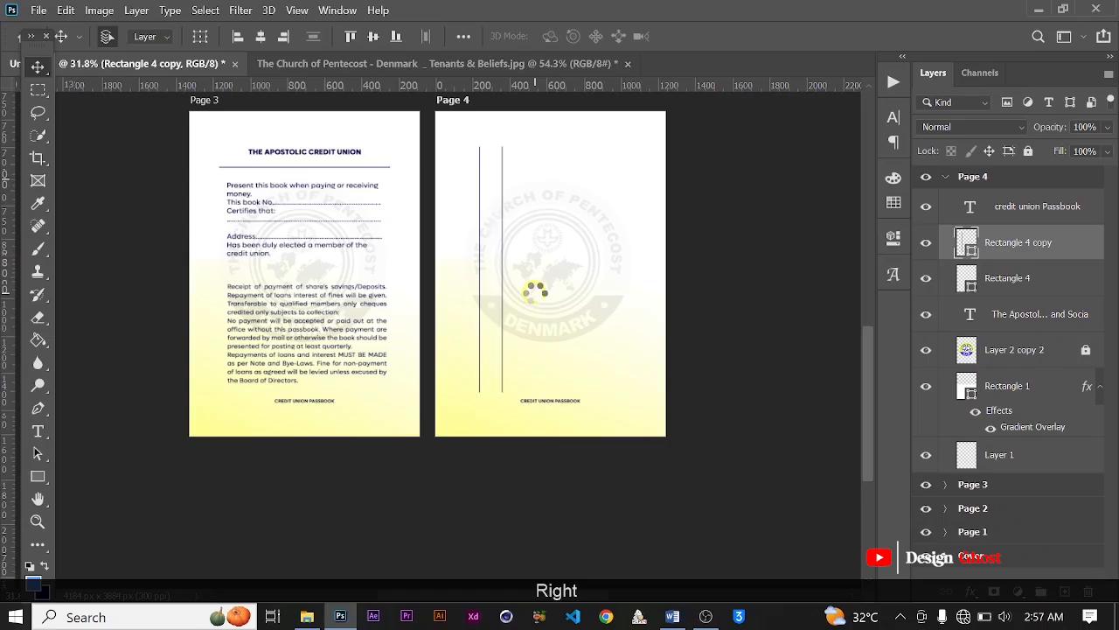
key(Right)
key(Right)
key(Right)
key(Right)
key(Right)
key(Right)
key(Right)
key(Right)
key(Right)
key(Right)
key(Right)
key(Right)
key(Right)
key(Right)
key(Right)
key(Right)
key(Right)
key(Right)
key(Right)
key(Right)
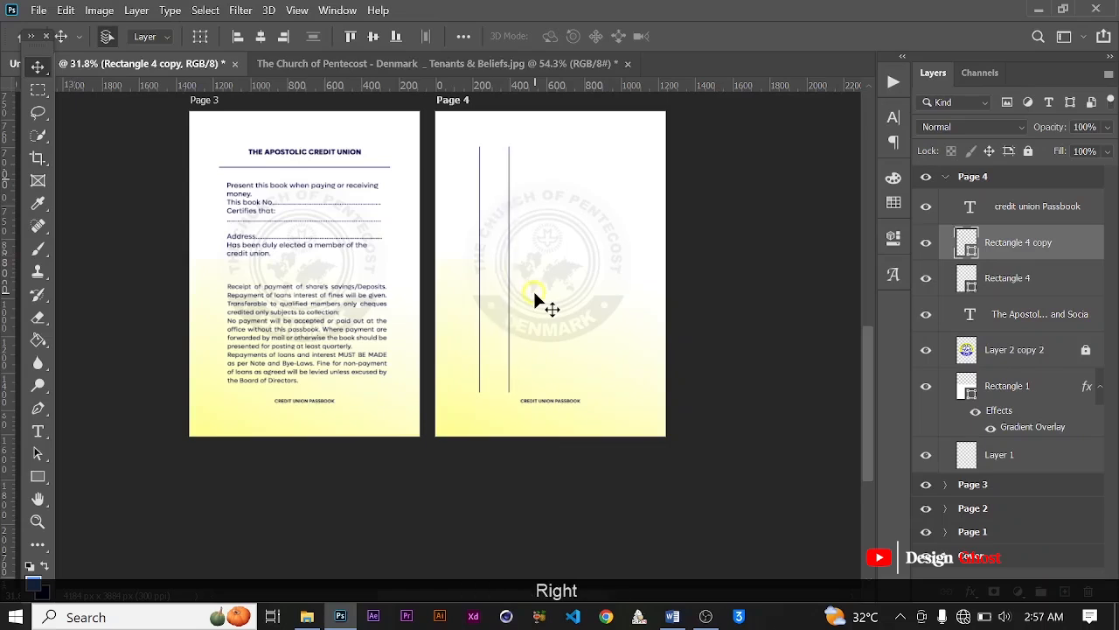
Step: Duplicate the second column line and shift the copy about 175 px right as the third line
key(ctrl+j)
key(Right)
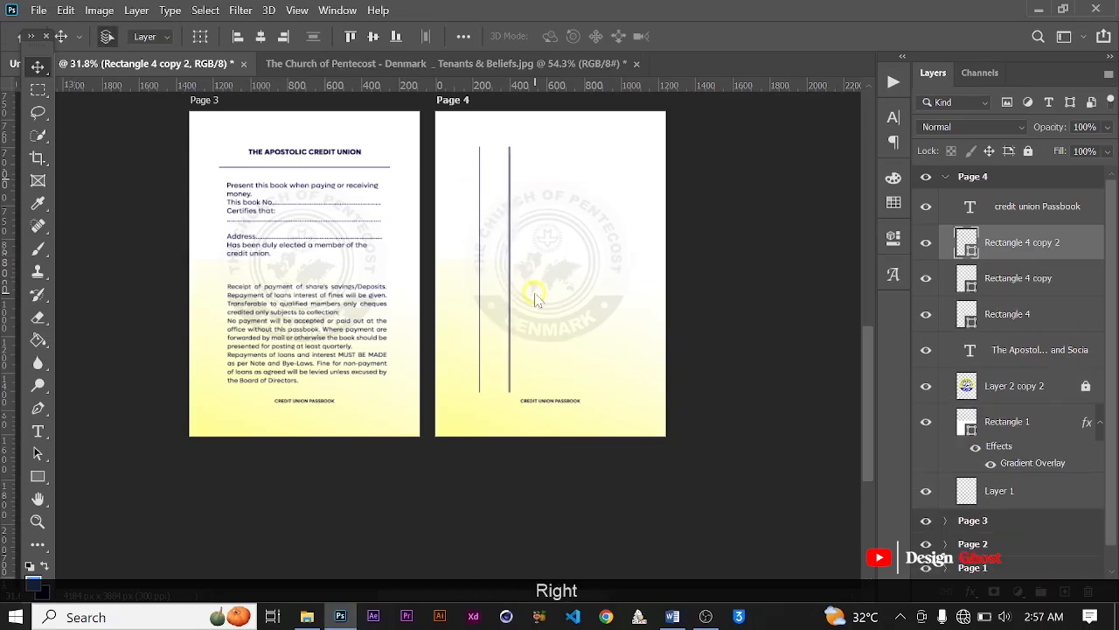
key(Right)
key(Right)
key(Right)
key(Right)
key(Right)
key(Right)
key(Right)
key(Right)
key(Right)
key(Right)
key(Right)
key(Right)
key(Right)
key(Right)
key(Right)
key(Right)
key(Right)
key(Right)
key(Right)
key(Right)
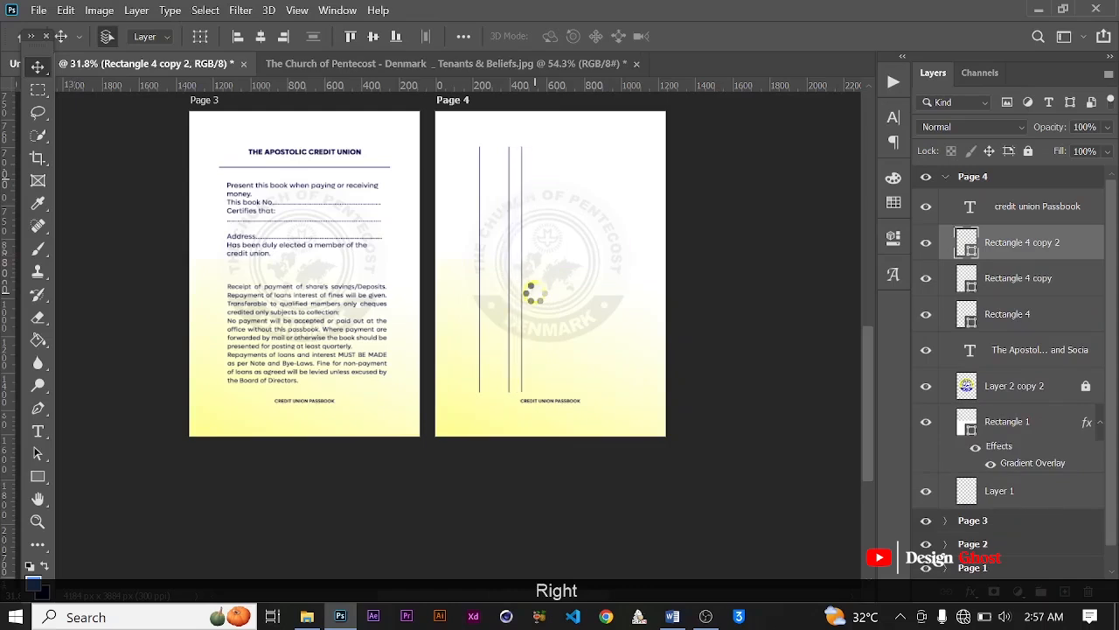
key(Right)
key(Right)
key(Right)
key(Right)
key(Right)
key(Right)
key(Right)
key(Right)
key(Right)
key(Right)
key(Right)
key(Right)
key(Right)
key(Right)
key(Right)
key(Right)
key(Right)
key(Right)
key(Right)
key(Right)
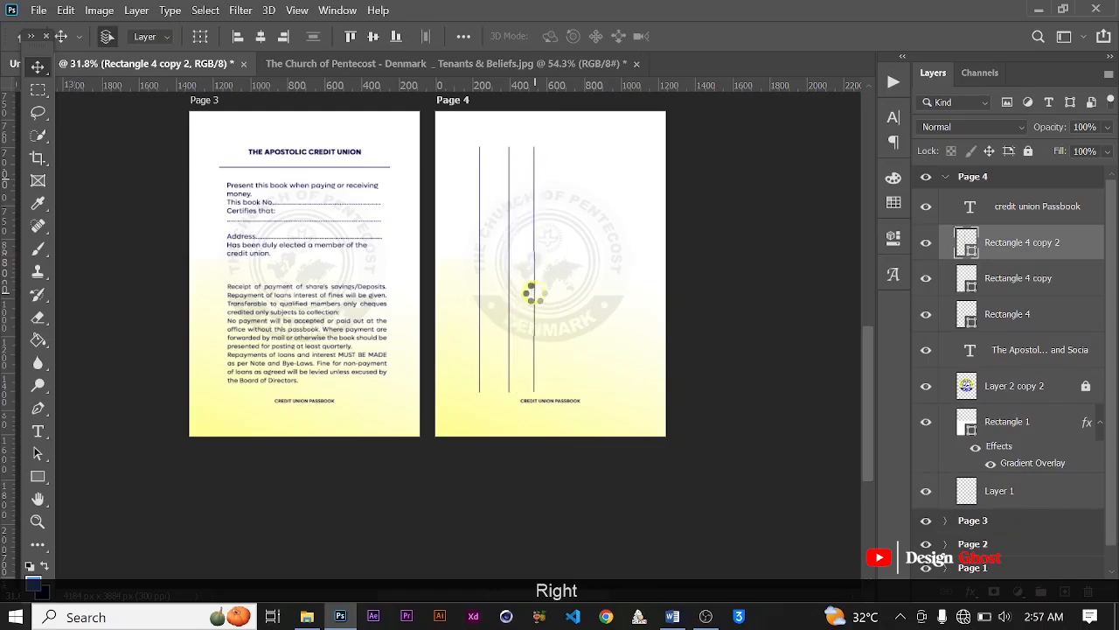
key(Right)
key(Right)
key(Right)
key(Right)
key(Right)
key(Right)
key(Right)
key(Right)
key(Right)
key(Right)
key(Right)
key(Right)
key(Right)
key(Right)
key(Right)
key(Right)
key(Right)
key(Right)
key(Right)
key(Right)
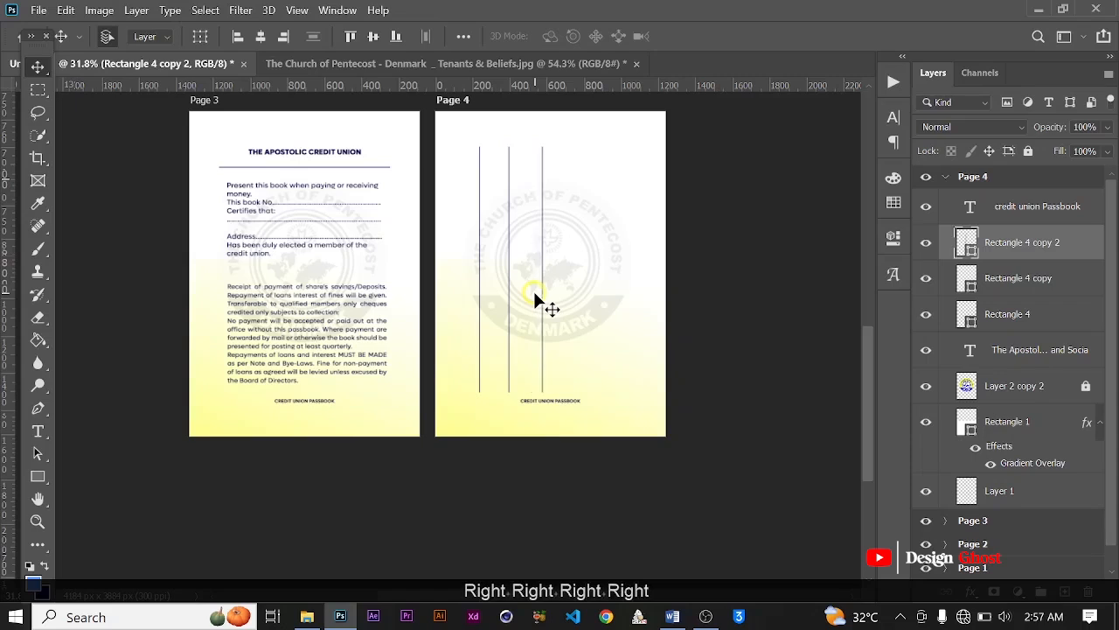
key(Left)
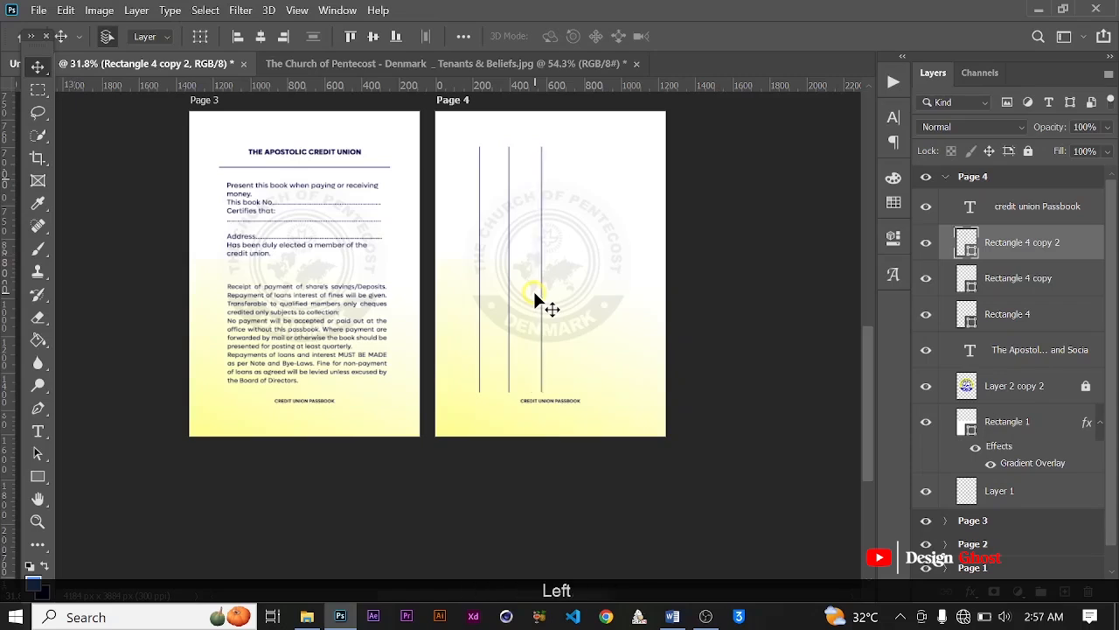
Step: Duplicate the third column line and shift the copy about 180 px right as the fourth line
key(ctrl+j)
key(Right)
key(Right)
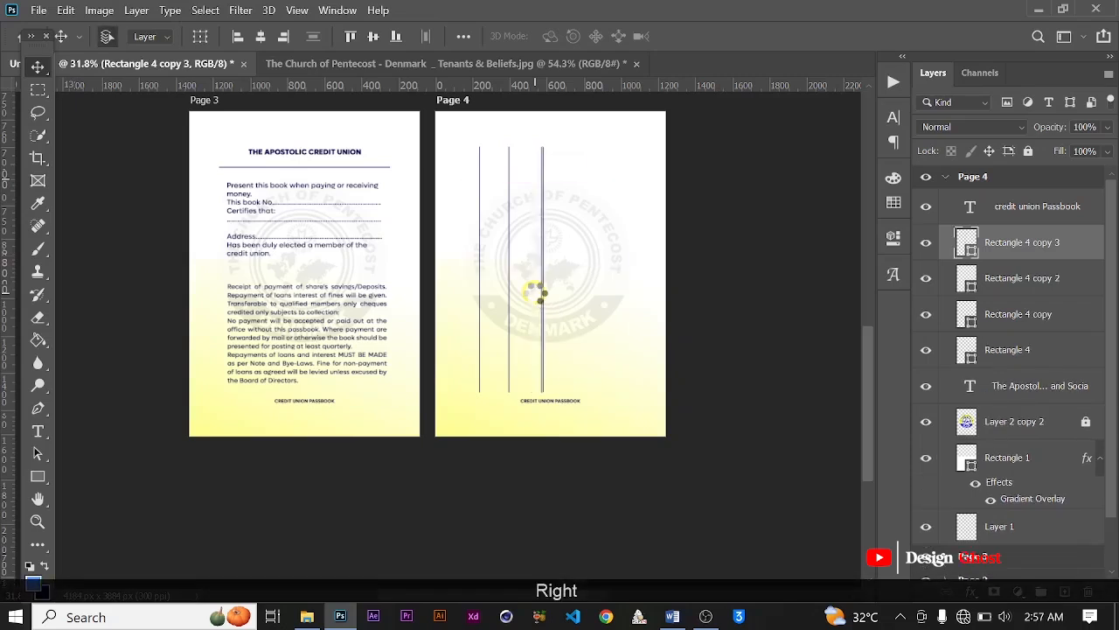
key(Right)
key(Right)
key(Right)
key(Right)
key(Right)
key(Right)
key(Right)
key(Right)
key(Right)
key(Right)
key(Right)
key(Right)
key(Right)
key(Right)
key(Right)
key(Right)
key(Right)
key(Right)
key(Right)
key(Right)
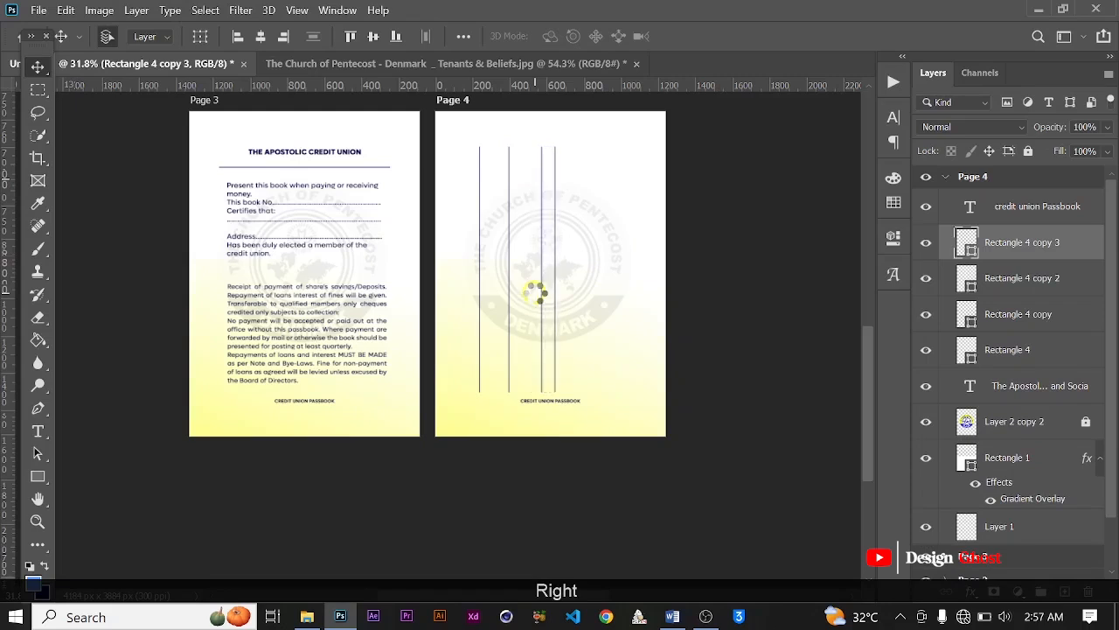
key(Right)
key(Right)
key(Right)
key(Right)
key(Right)
key(Right)
key(Right)
key(Right)
key(Right)
key(Right)
key(Right)
key(Right)
key(Right)
key(Right)
key(Right)
key(Right)
key(Right)
key(Right)
key(Right)
key(Right)
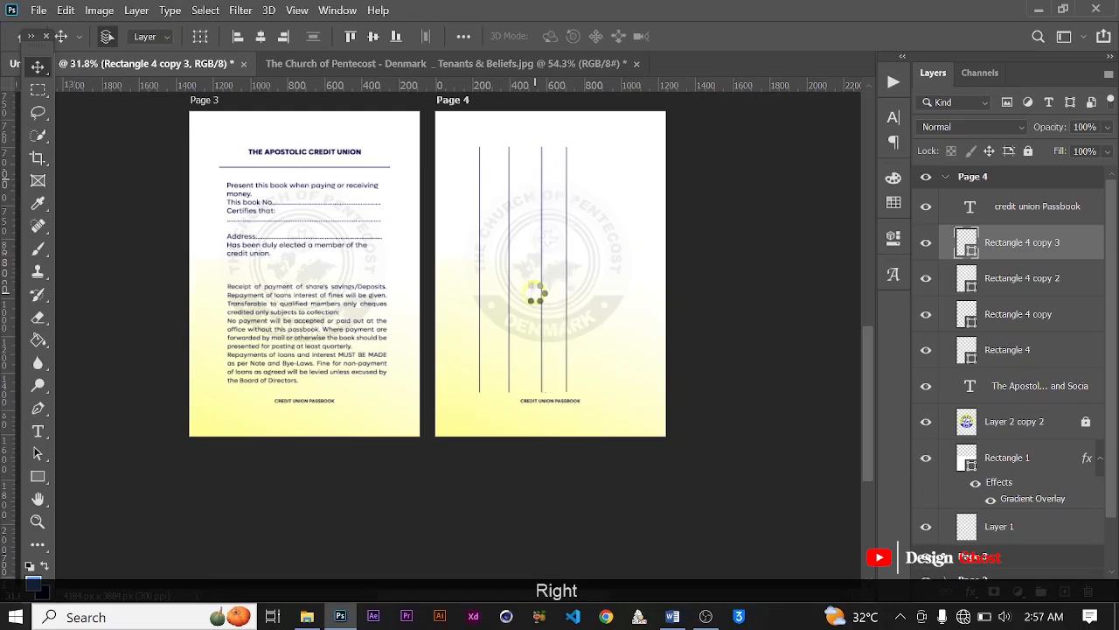
key(Right)
key(Right)
key(Right)
key(Right)
key(Right)
key(Right)
key(Right)
key(Right)
key(Right)
key(Right)
key(Right)
key(Right)
key(Right)
key(Right)
key(Right)
key(Right)
key(Right)
key(Right)
key(Right)
key(Right)
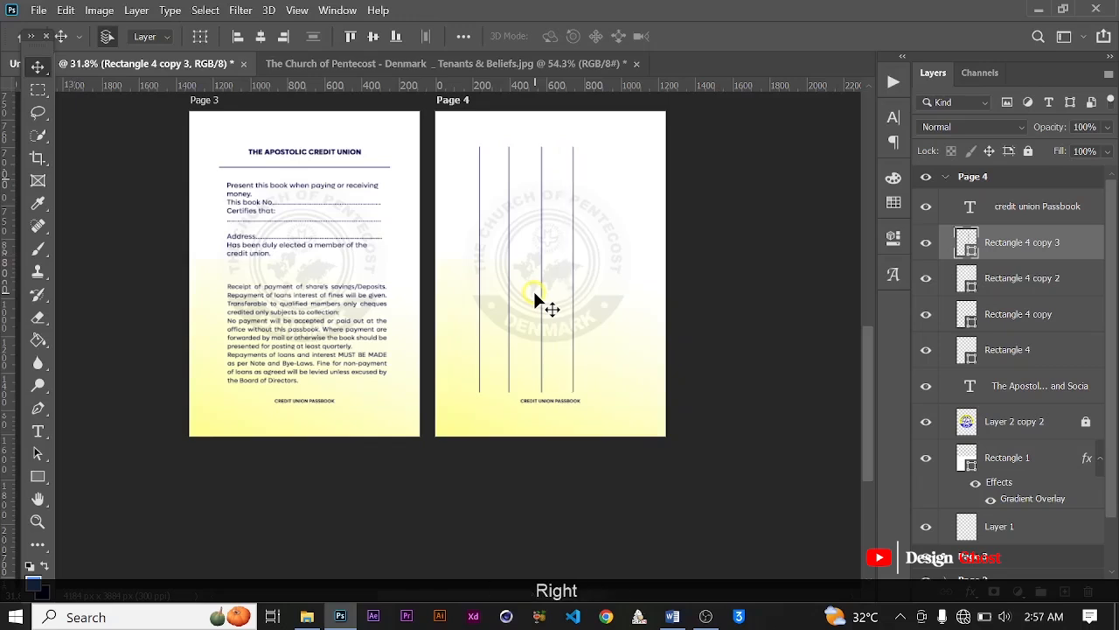
key(Right)
key(Right)
key(Right)
key(Right)
key(Right)
key(Right)
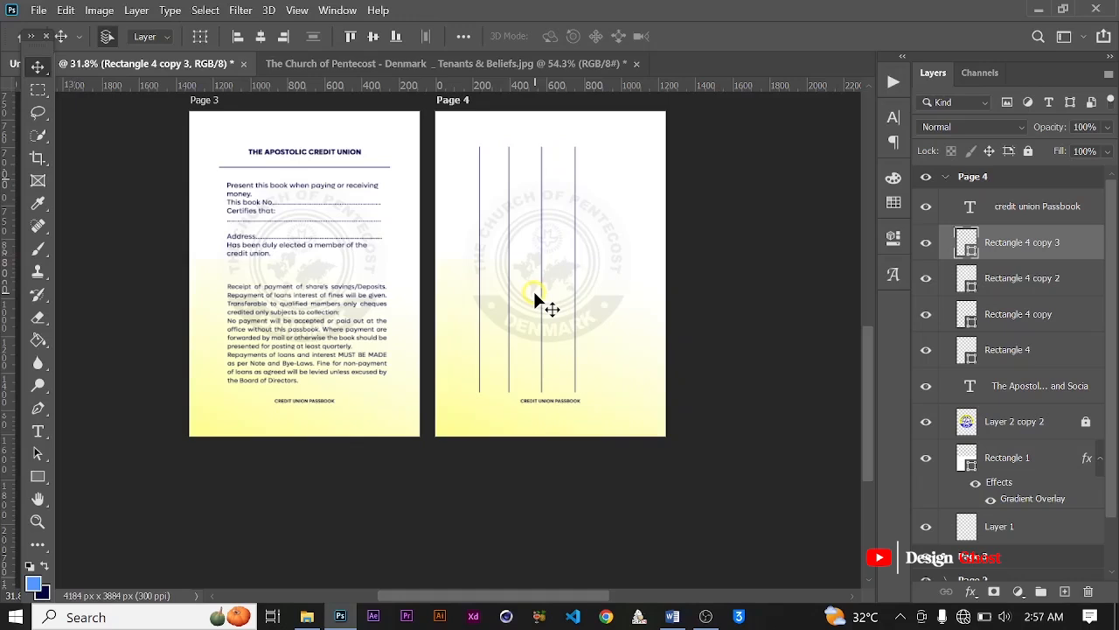
Step: Duplicate the fourth column line and shift the copy about 190 px right as the fifth line
key(ctrl+j)
key(Right)
key(Right)
key(Right)
key(Right)
key(Right)
key(Right)
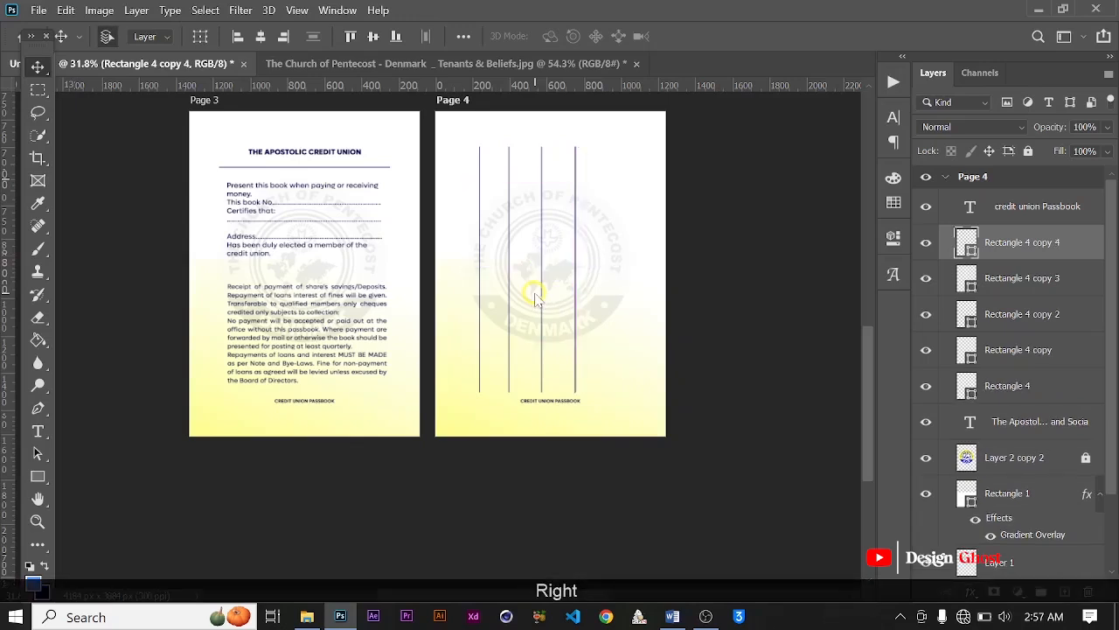
key(Right)
key(Right)
key(Right)
key(Right)
key(Right)
key(Right)
key(Right)
key(Right)
key(Right)
key(Right)
key(Right)
key(Right)
key(Right)
key(Right)
key(Right)
key(Right)
key(Right)
key(Right)
key(Right)
key(Right)
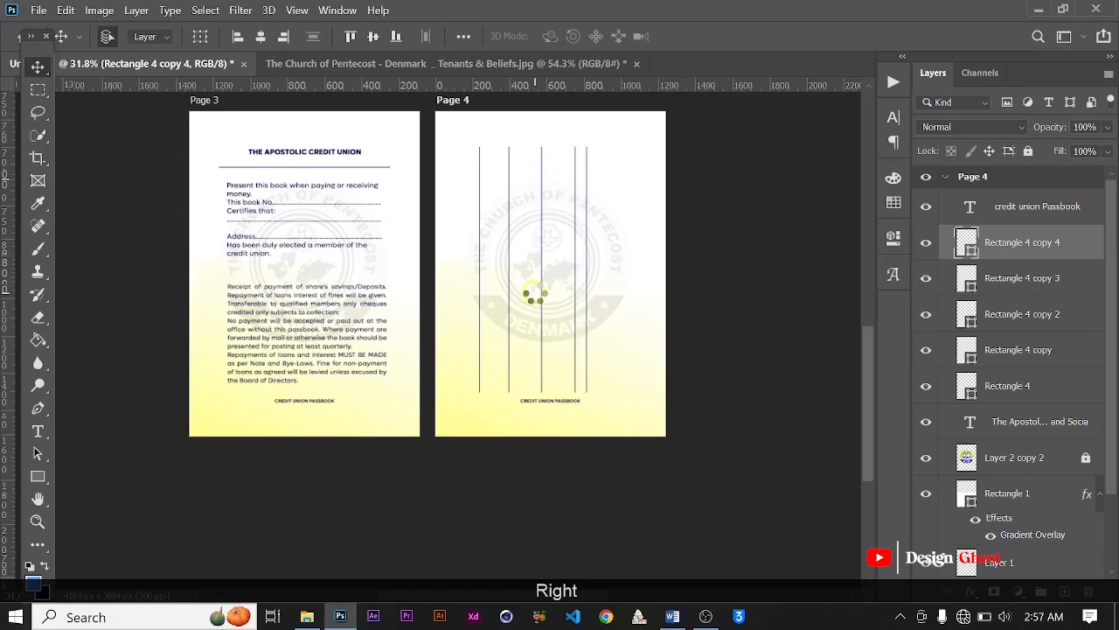
key(Right)
key(Right)
key(Right)
key(Right)
key(Right)
key(Right)
key(Right)
key(Right)
key(Right)
key(Right)
key(Right)
key(Right)
key(Right)
key(Right)
key(Right)
key(Right)
key(Right)
key(Right)
key(Right)
key(Right)
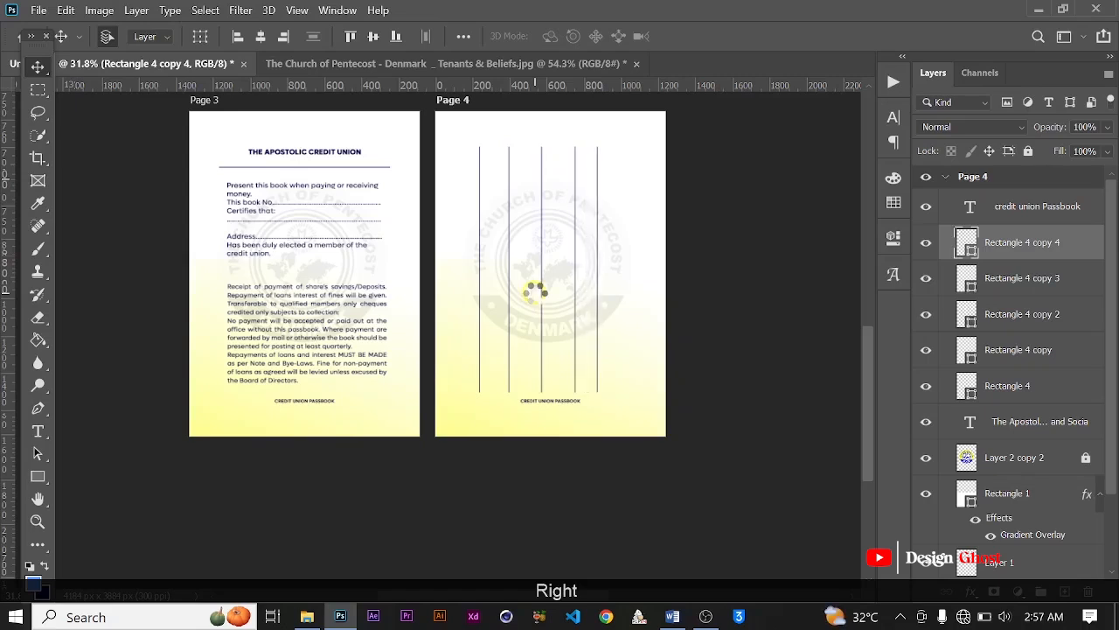
key(Right)
key(Right)
key(Right)
key(Right)
key(Right)
key(Right)
key(Right)
key(Right)
key(Right)
key(Right)
key(Right)
key(Right)
key(Right)
key(Right)
key(Right)
key(Right)
key(Right)
key(Right)
key(Right)
key(Right)
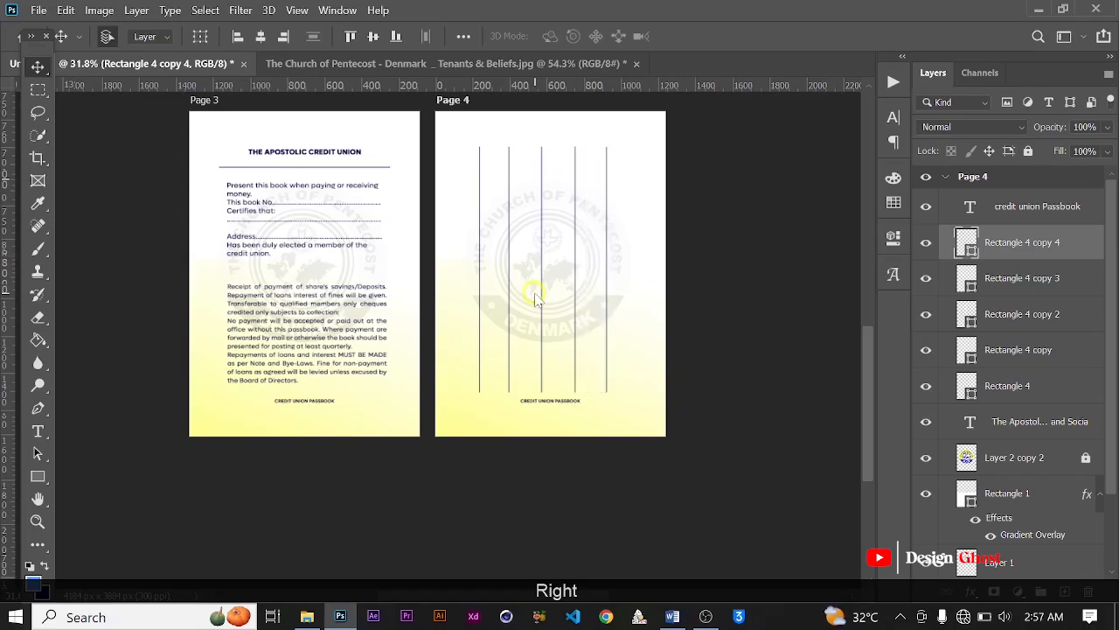
key(Right)
key(Right)
key(Right)
Step: Try a sixth column line by duplicating the fifth and shifting the copy right toward Page 4's edge
key(ctrl+j)
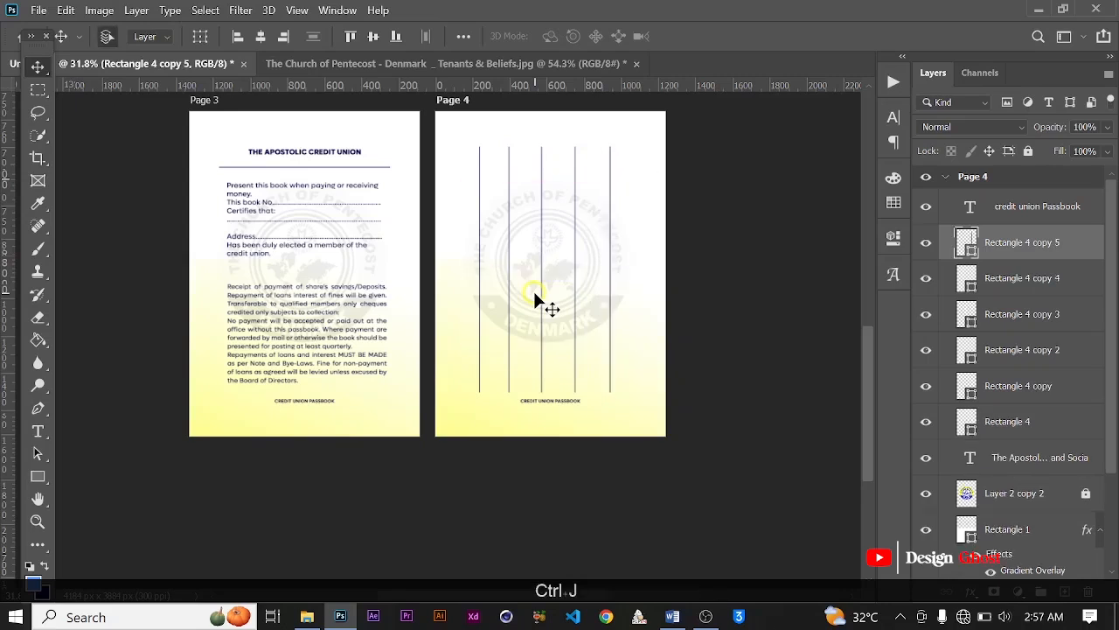
key(Right)
key(Right)
key(Right)
key(Right)
key(Right)
key(Right)
key(Right)
key(Right)
key(Right)
key(Right)
key(Right)
key(Right)
key(Right)
key(Right)
key(Right)
key(Right)
key(Right)
key(Right)
key(Right)
key(Right)
key(Right)
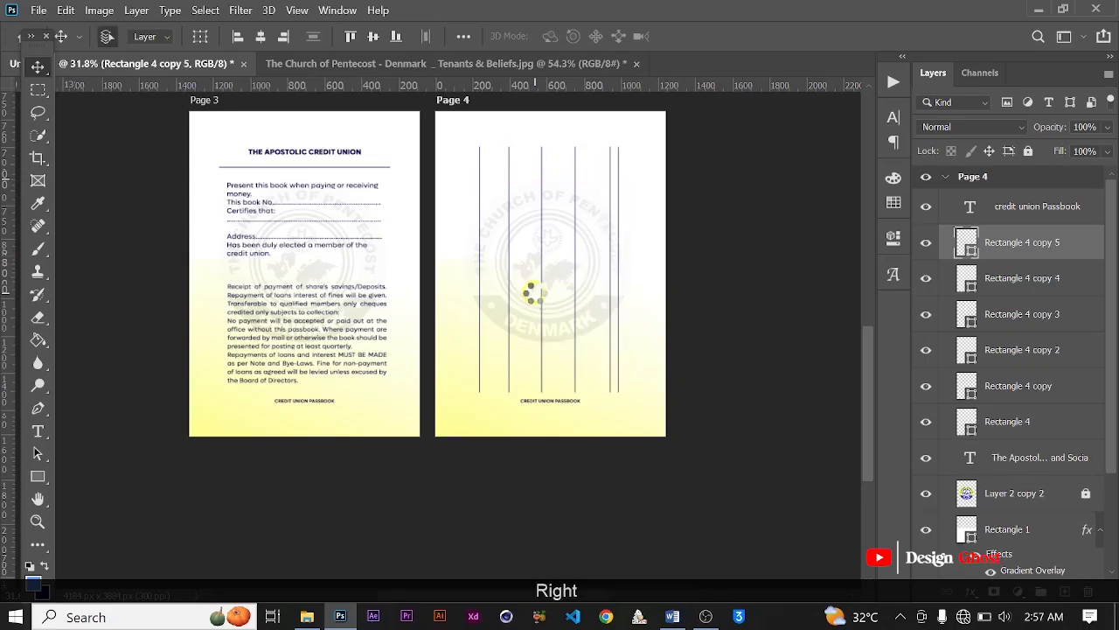
key(Right)
key(Right)
key(Right)
key(Right)
key(Right)
key(Right)
key(Right)
key(Right)
key(Right)
key(Right)
key(Right)
key(Right)
key(Right)
key(Right)
key(Right)
key(Right)
key(Right)
key(Right)
key(Right)
key(Right)
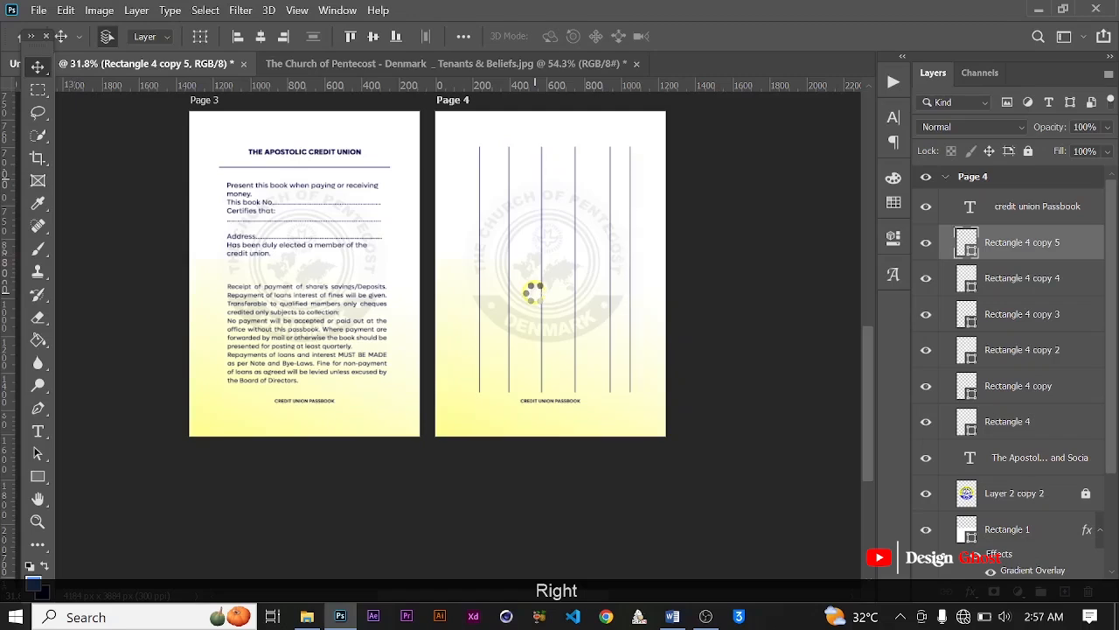
key(Right)
key(Right)
key(Right)
key(Right)
key(Right)
key(Right)
key(Right)
key(Right)
key(Right)
key(Right)
key(Right)
key(Right)
key(Right)
key(Right)
key(Right)
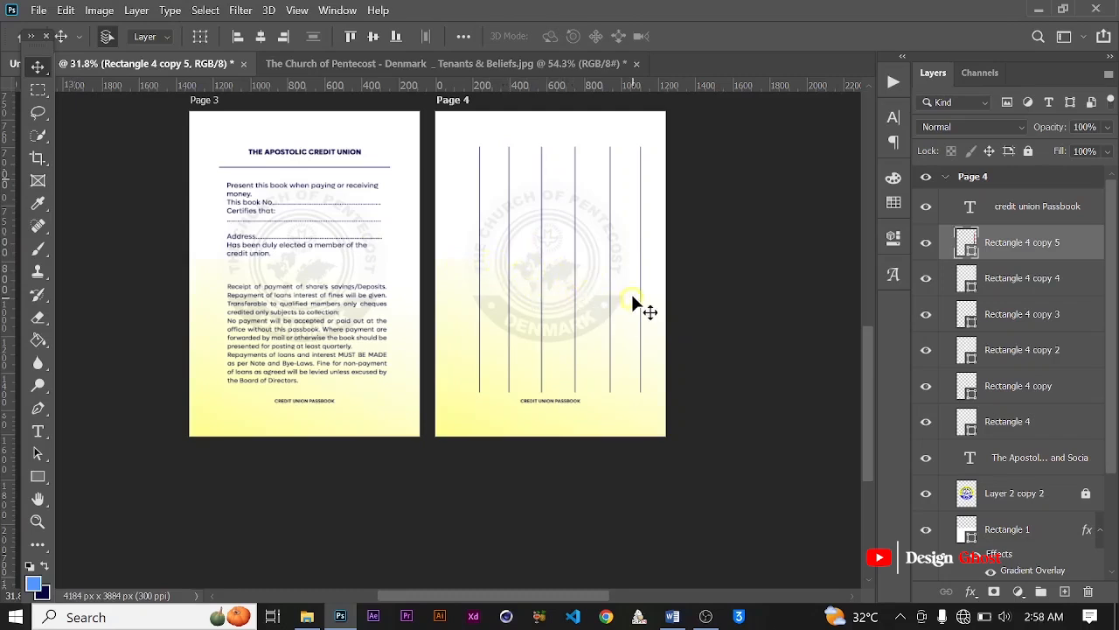
key(Right)
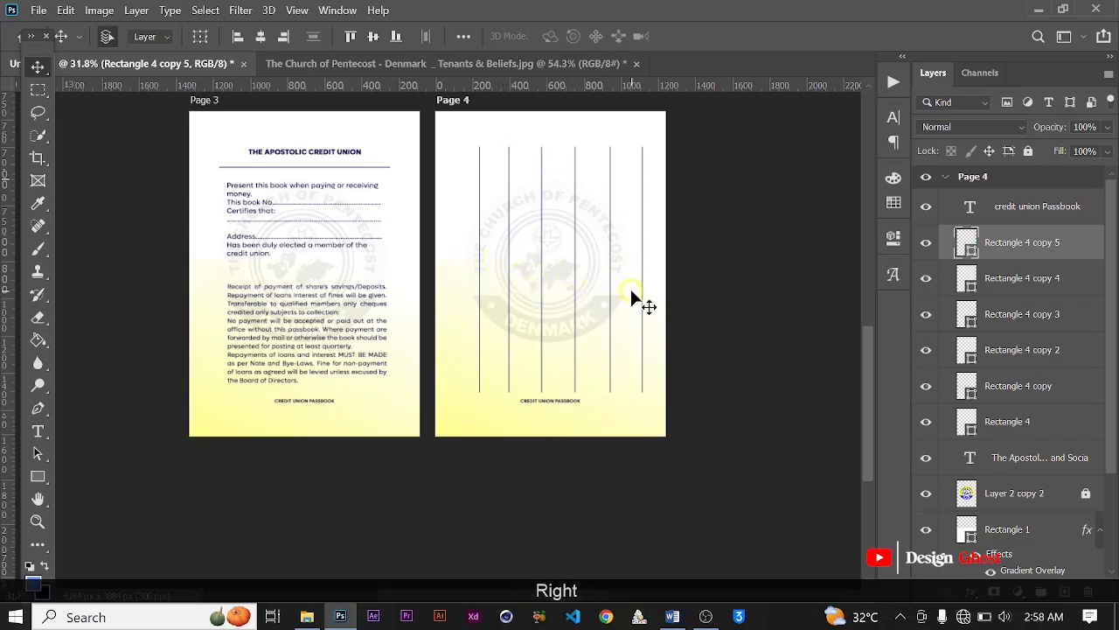
key(Right)
Step: Delete the sixth vertical line nearest Page 4's right edge
scroll(575, 215, up, 5)
drag(585, 189, 562, 293)
scroll(562, 292, up, 2)
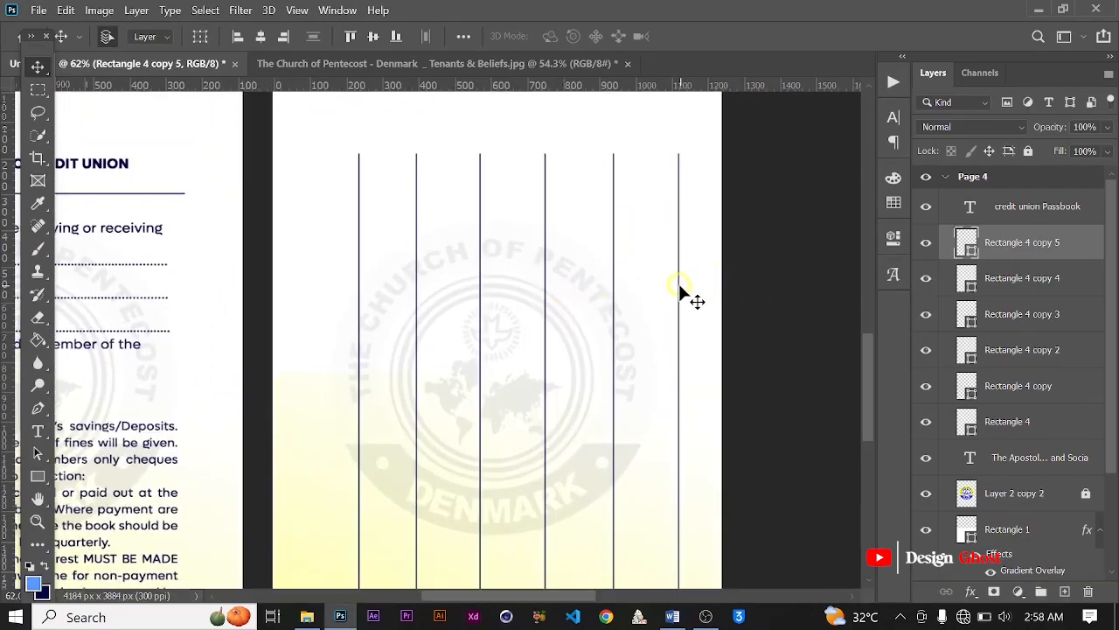
key(Delete)
scroll(507, 301, down, 3)
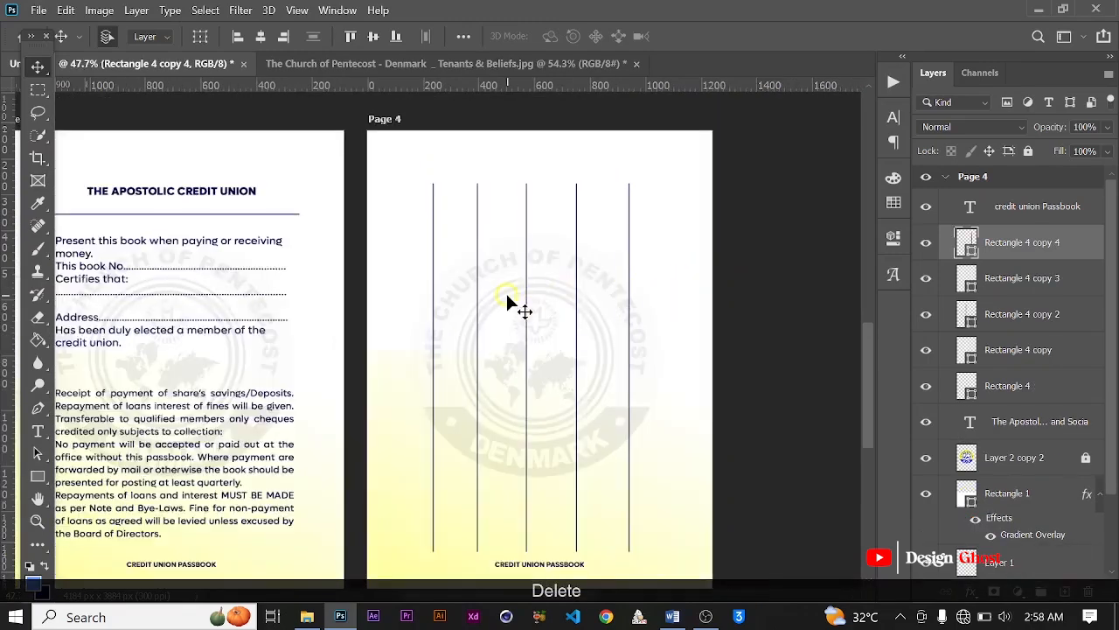
Step: Group the five vertical line layers, from Rectangle 4 through Rectangle 4 copy 4
scroll(507, 297, up, 3)
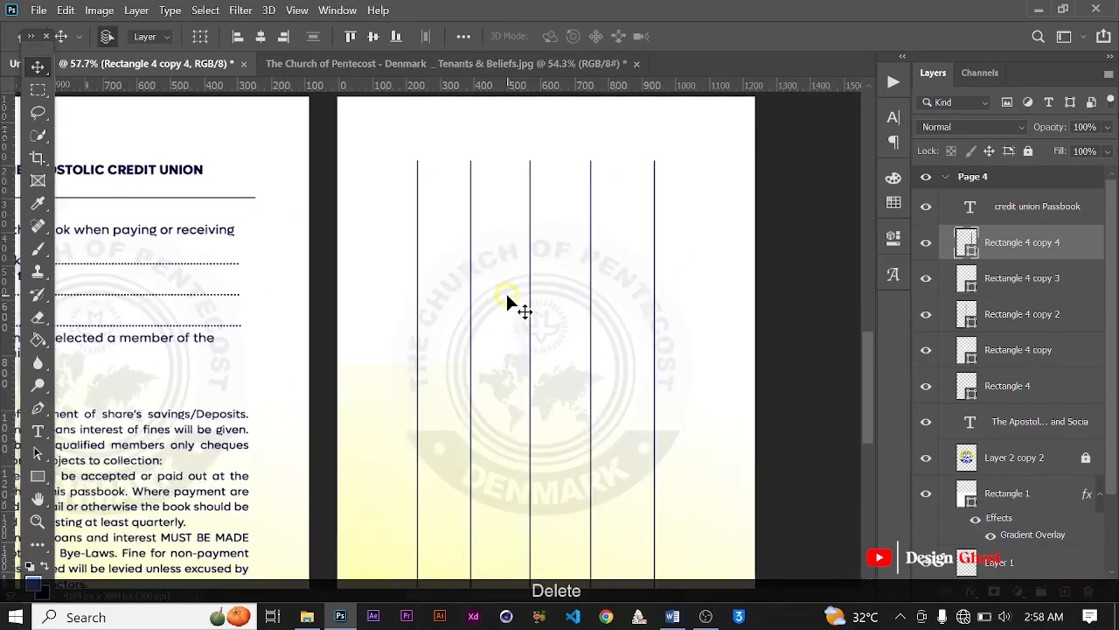
shift+click(1008, 387)
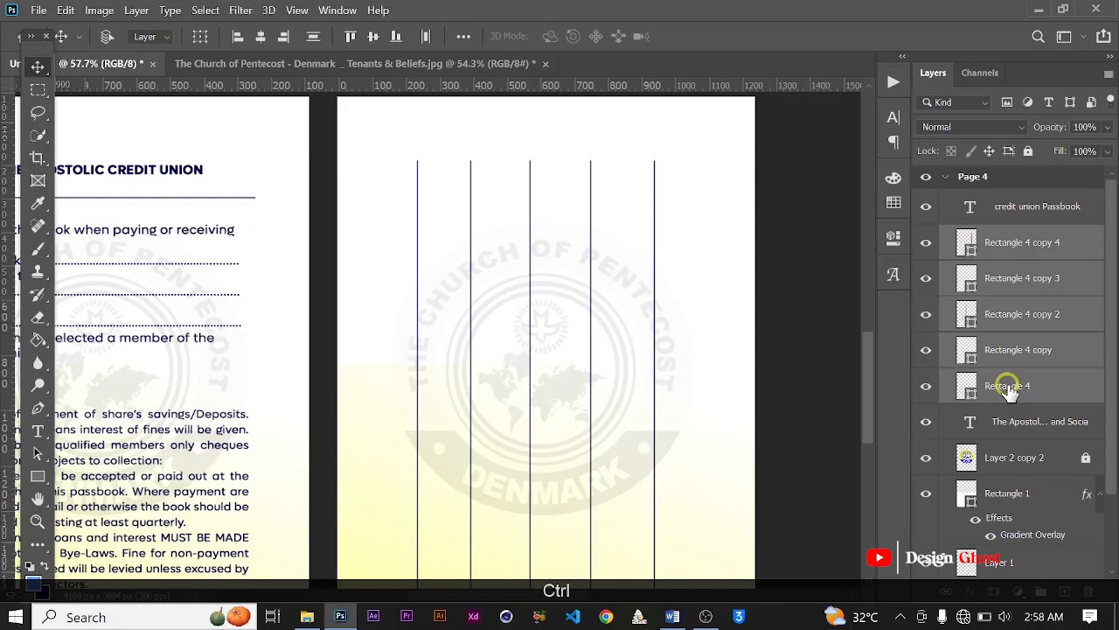
key(ctrl+g)
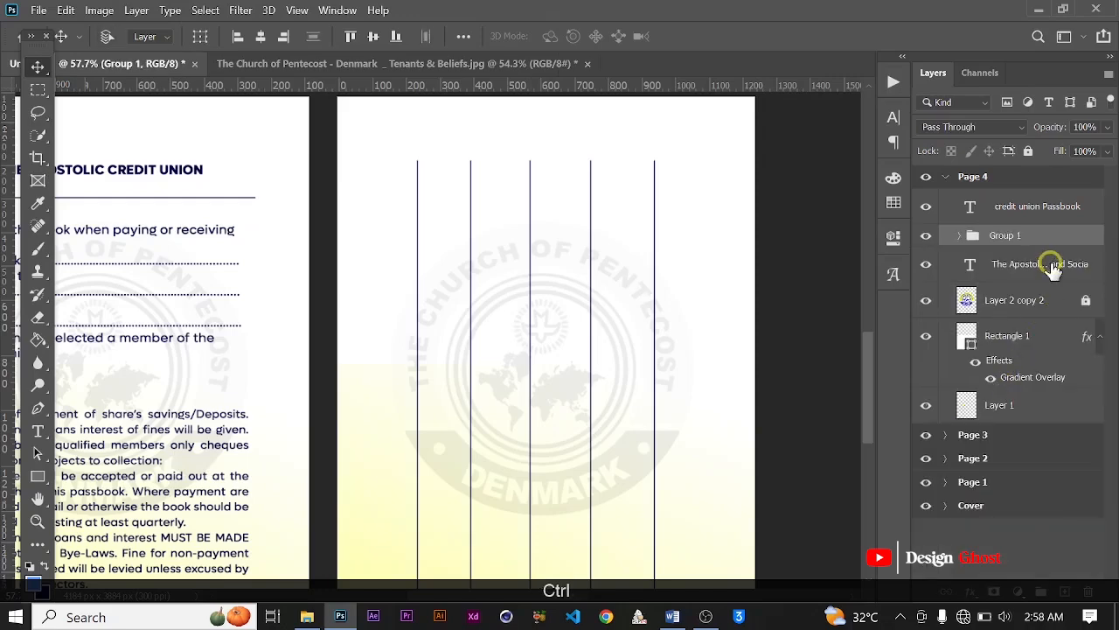
Step: Duplicate the group of five vertical lines on Page 4 and rotate the copy about -90° into horizontal rules
key(ctrl+j)
key(ctrl+t)
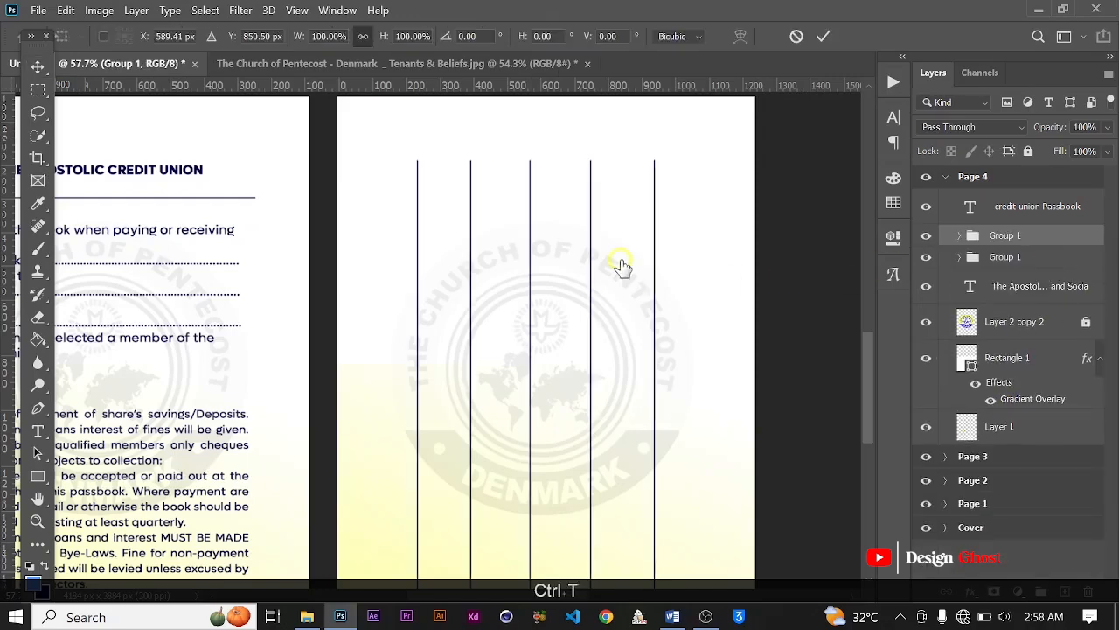
scroll(617, 268, down, 2)
drag(679, 177, 412, 229)
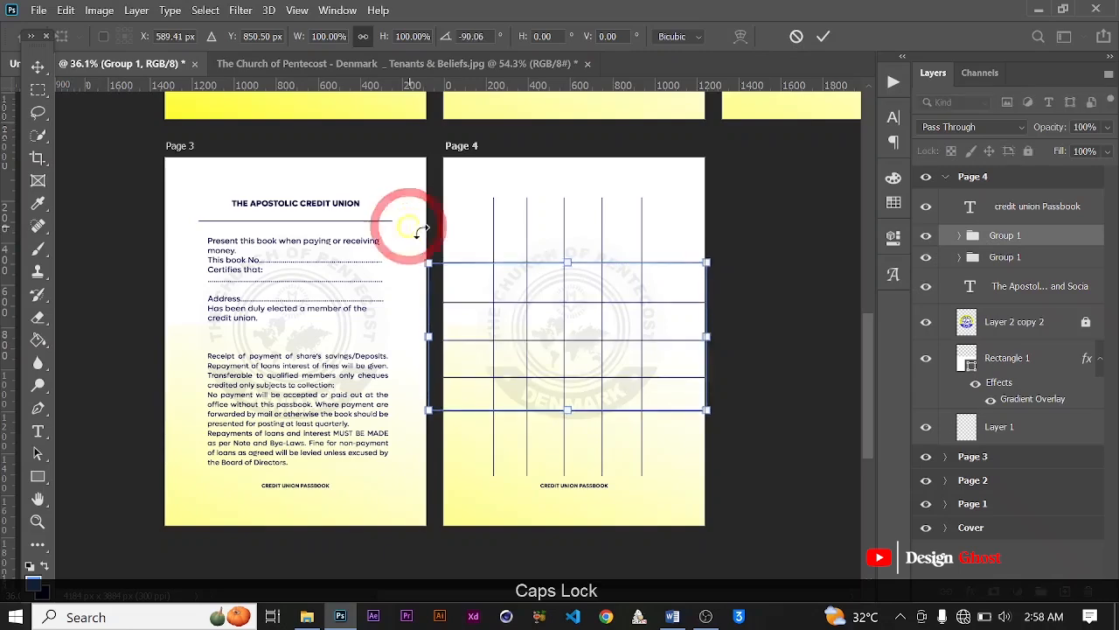
Step: Shorten the rotated line group from both ends to 75.58% of its length, leaving margins inside Page 4's edges
scroll(686, 342, up, 1)
key(shift)
drag(720, 332, 662, 332)
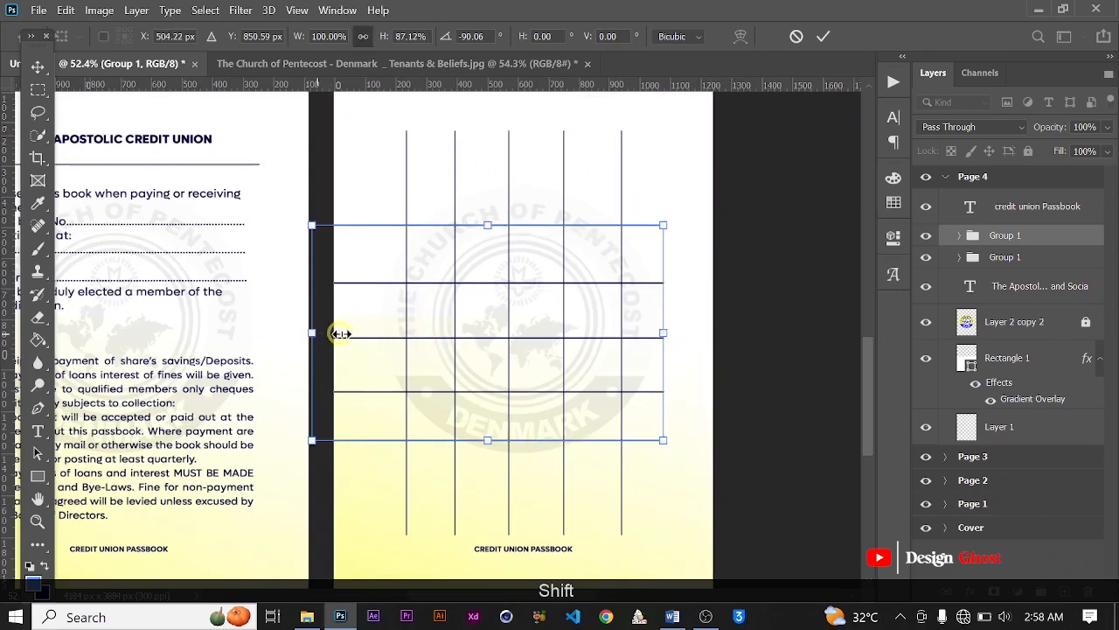
drag(340, 334, 373, 324)
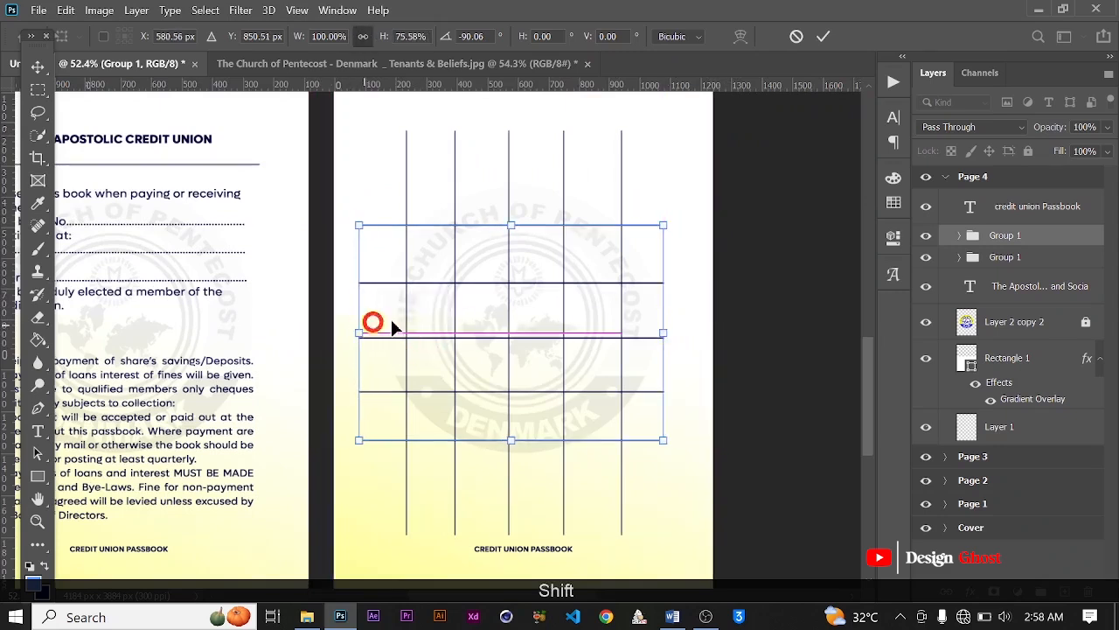
Step: Move the horizontal line group up so its first rule meets the tops of the column lines, and apply the transform
scroll(590, 350, up, 1)
scroll(590, 350, down, 2)
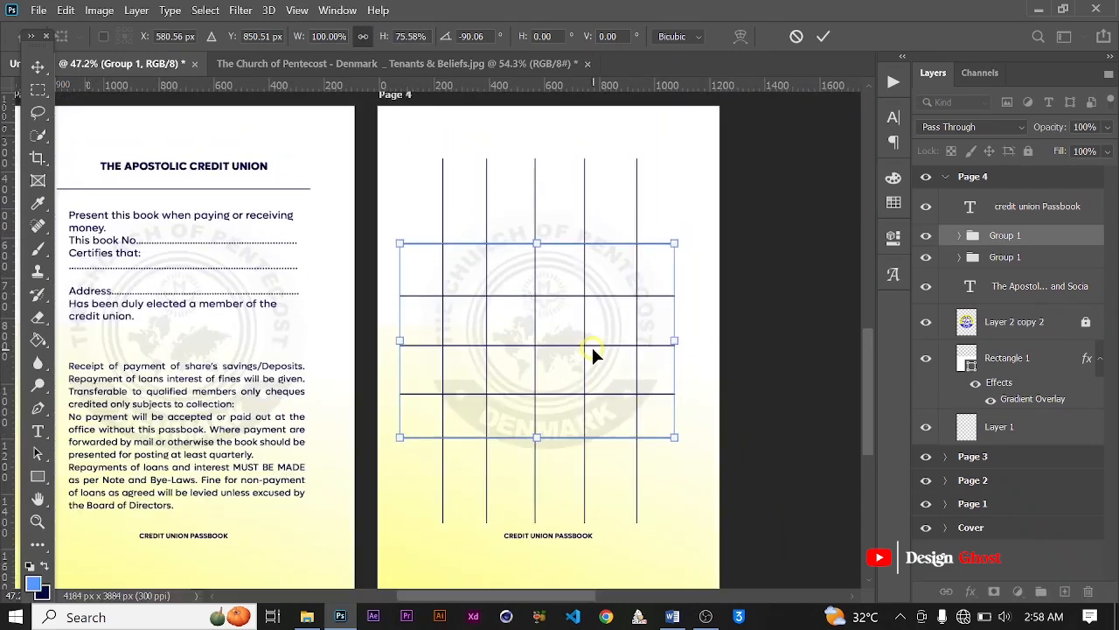
drag(593, 350, 598, 261)
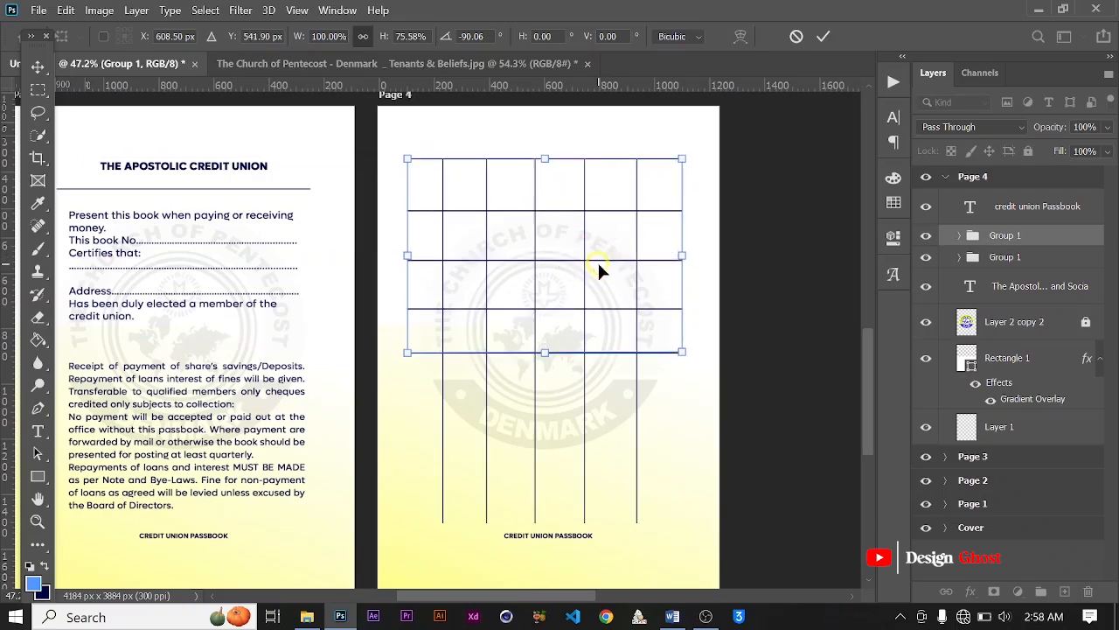
click(826, 39)
Step: Move the third horizontal rule, Rectangle 4 copy 2, up closer to the second rule
scroll(547, 203, up, 3)
scroll(546, 203, down, 1)
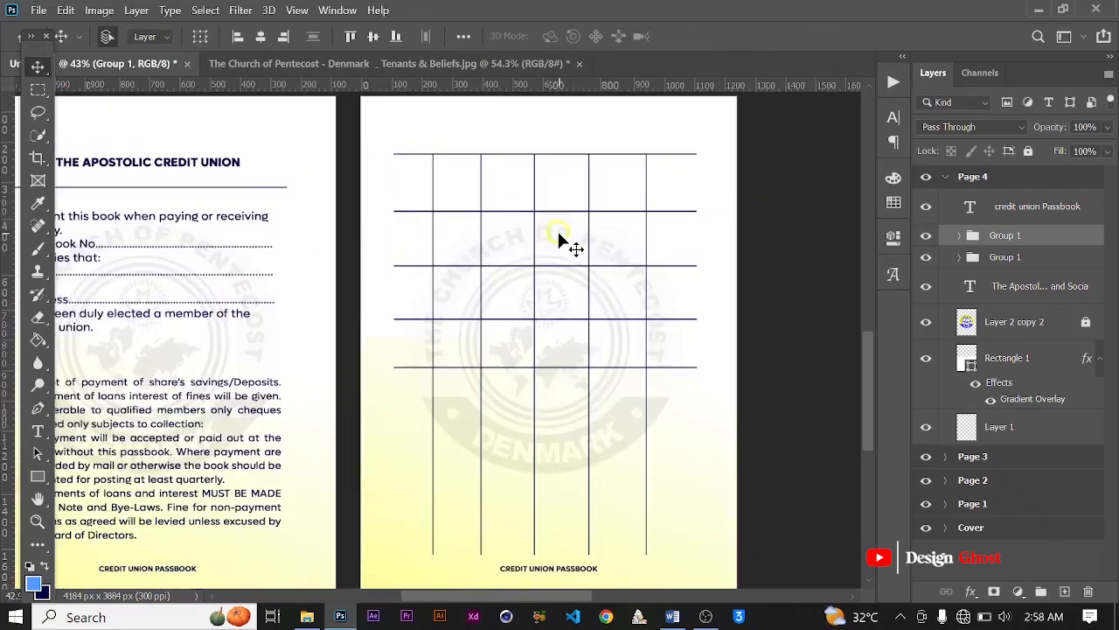
scroll(560, 235, down, 1)
scroll(561, 234, up, 1)
scroll(551, 233, up, 1)
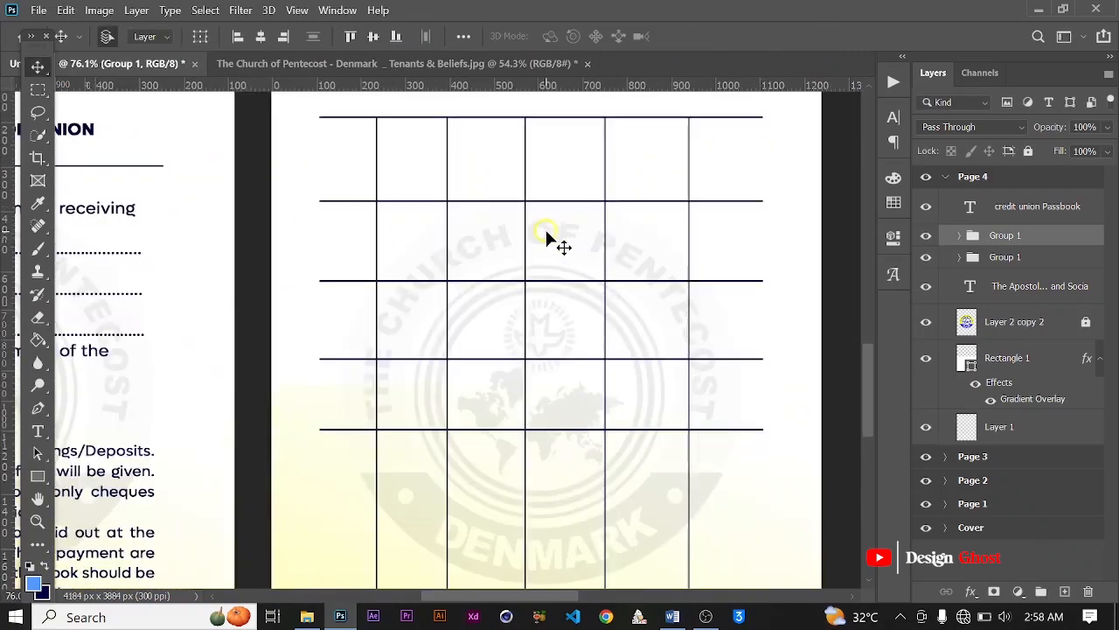
scroll(559, 242, down, 1)
scroll(575, 250, up, 1)
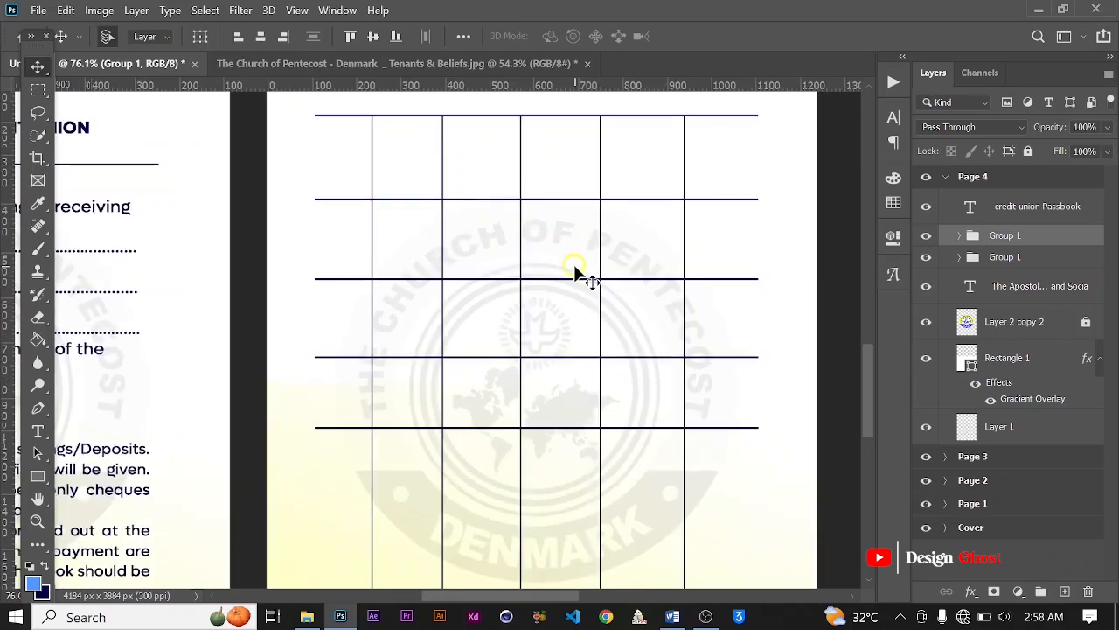
scroll(568, 278, down, 1)
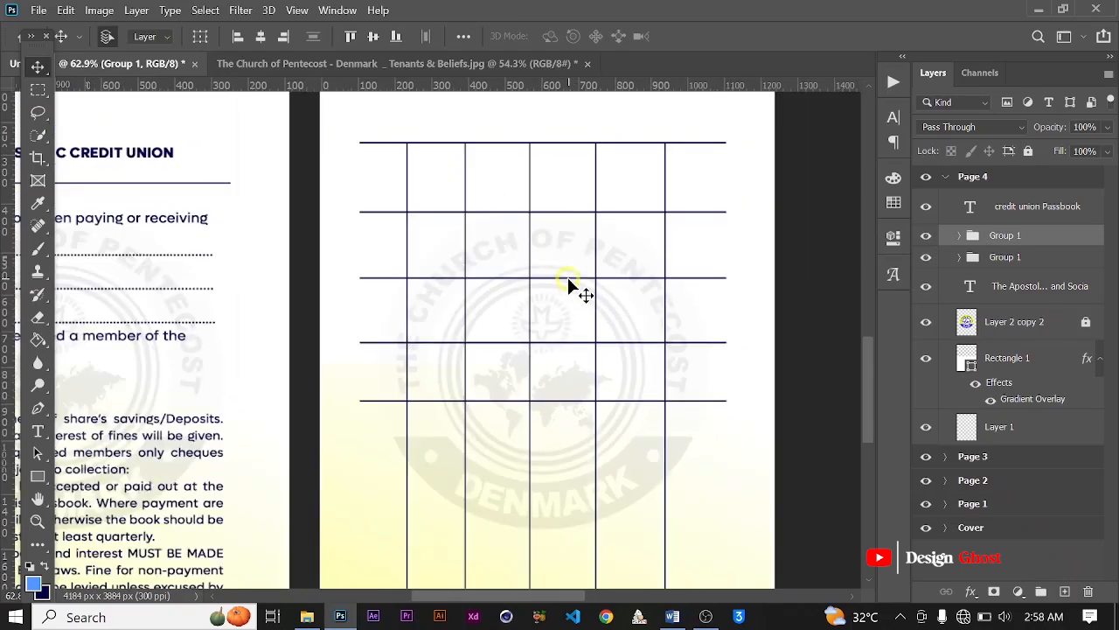
click(567, 277)
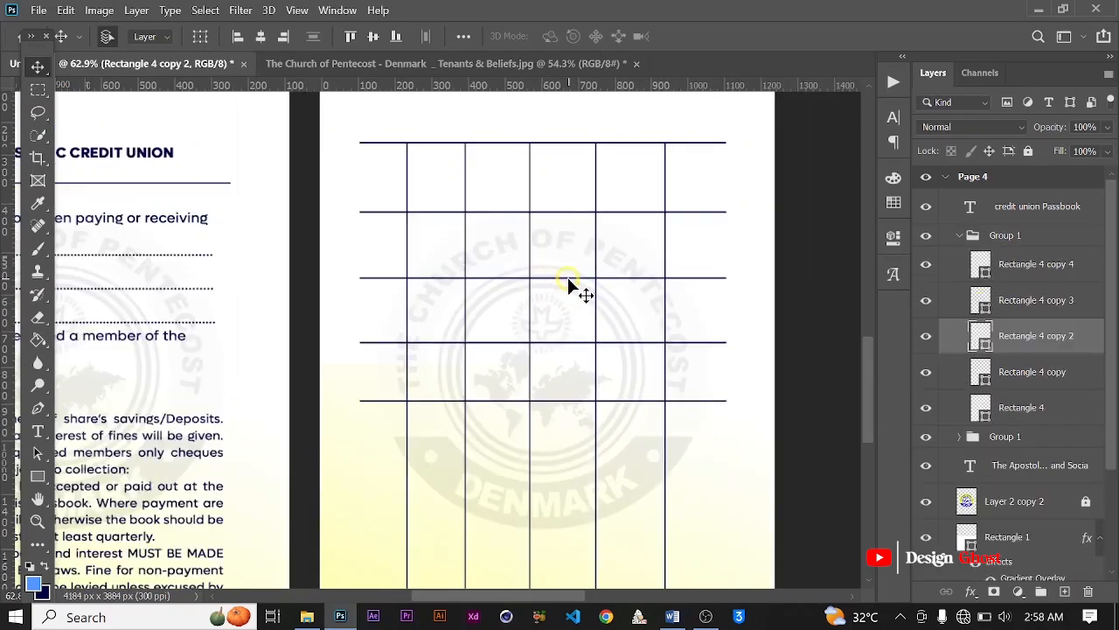
scroll(568, 277, down, 2)
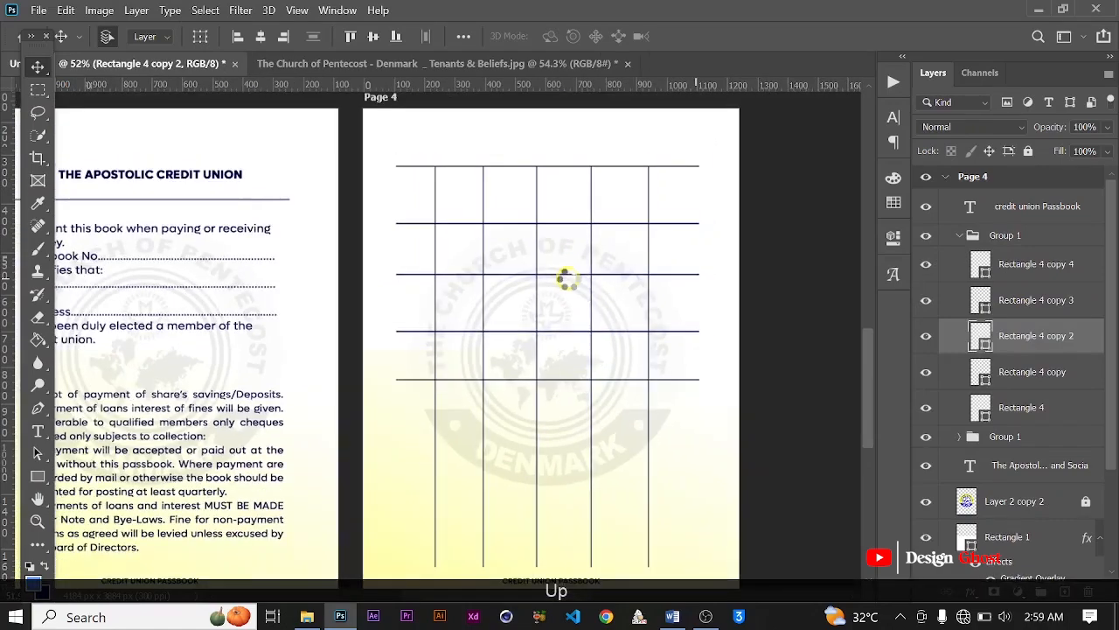
scroll(569, 280, down, 2)
scroll(573, 275, up, 4)
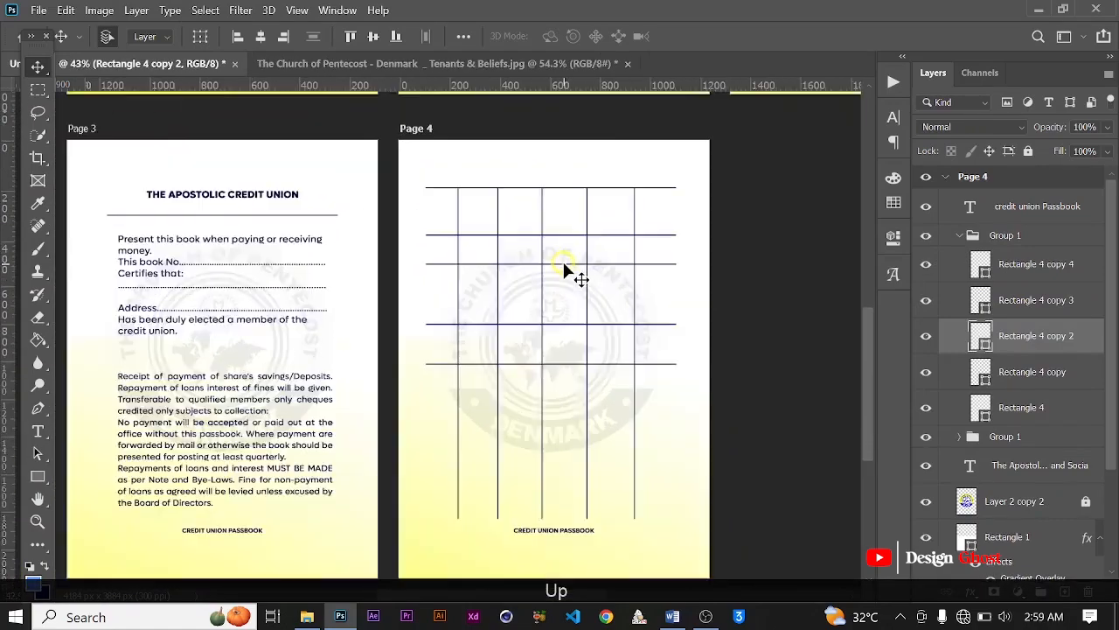
Step: Move the second horizontal rule, Rectangle 4 copy 3, up toward the first to form a narrower top row
click(561, 219)
scroll(560, 217, down, 2)
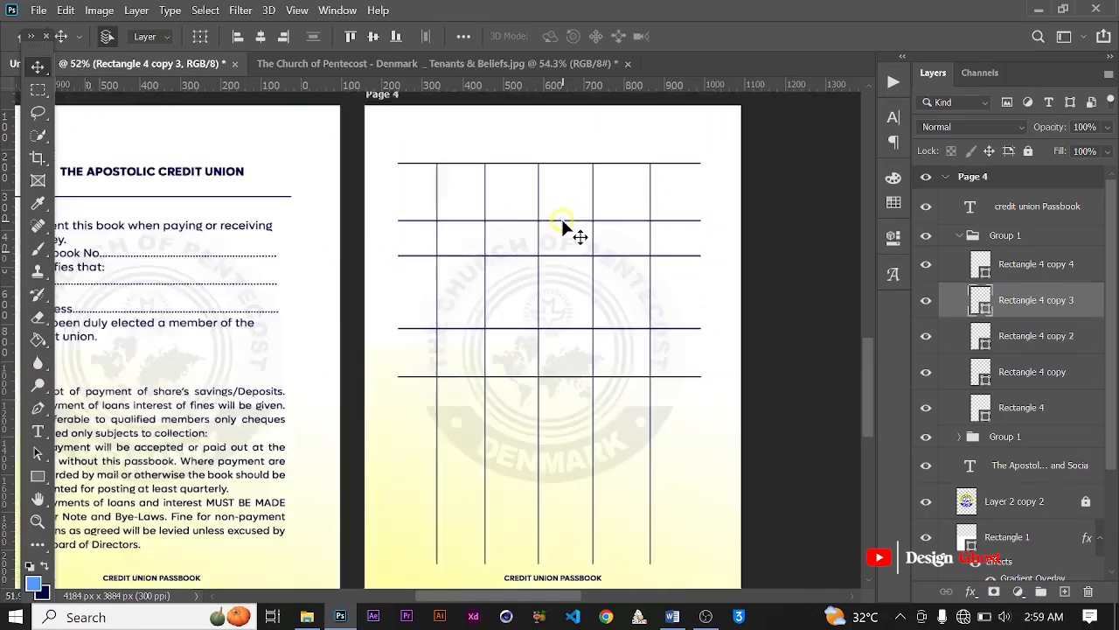
scroll(595, 262, down, 2)
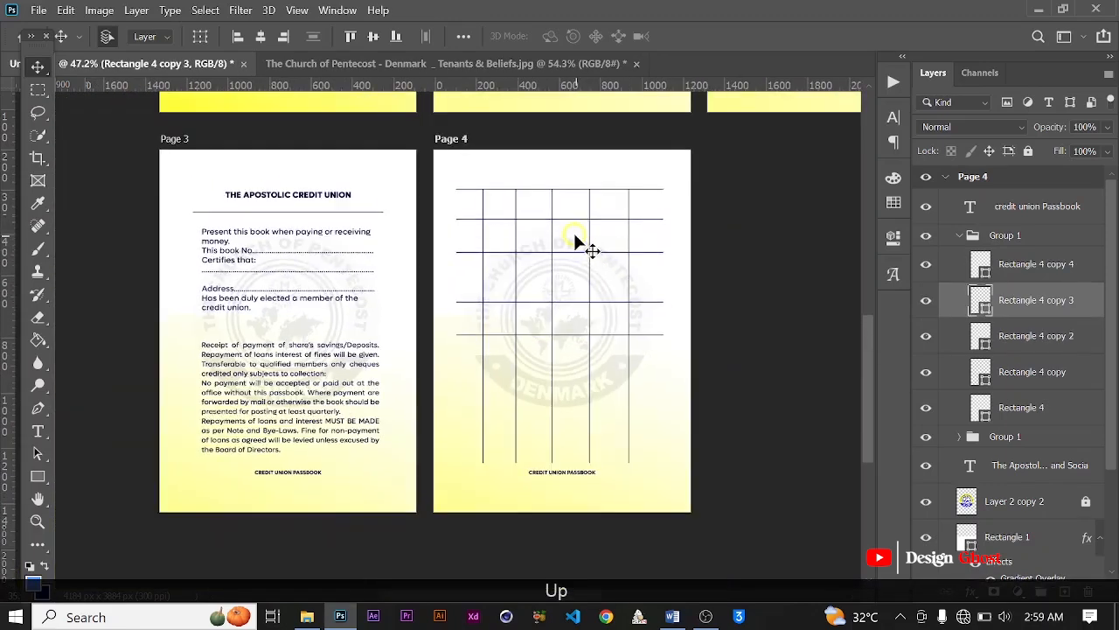
scroll(574, 236, up, 2)
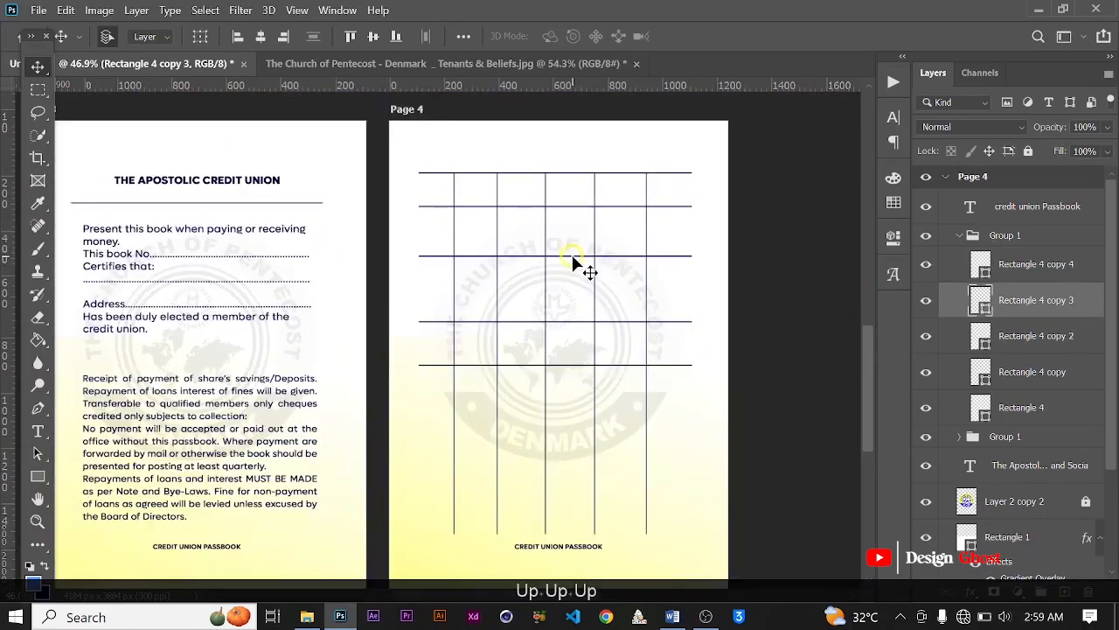
Step: Move the third horizontal rule further up until its row matches the height of the top row
click(591, 243)
scroll(631, 214, down, 1)
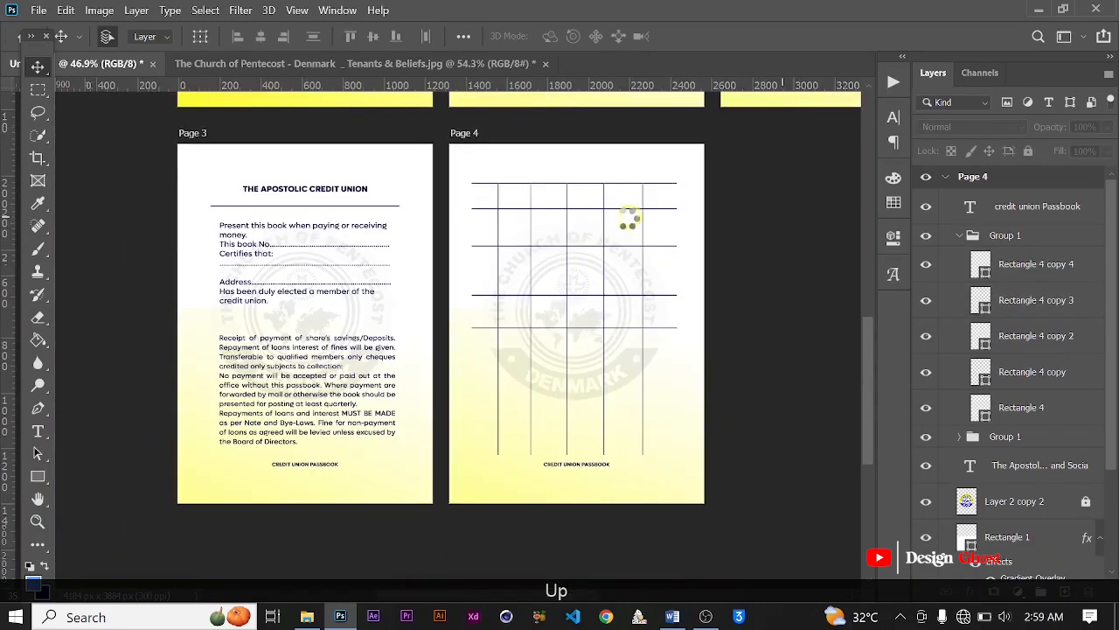
scroll(590, 251, up, 2)
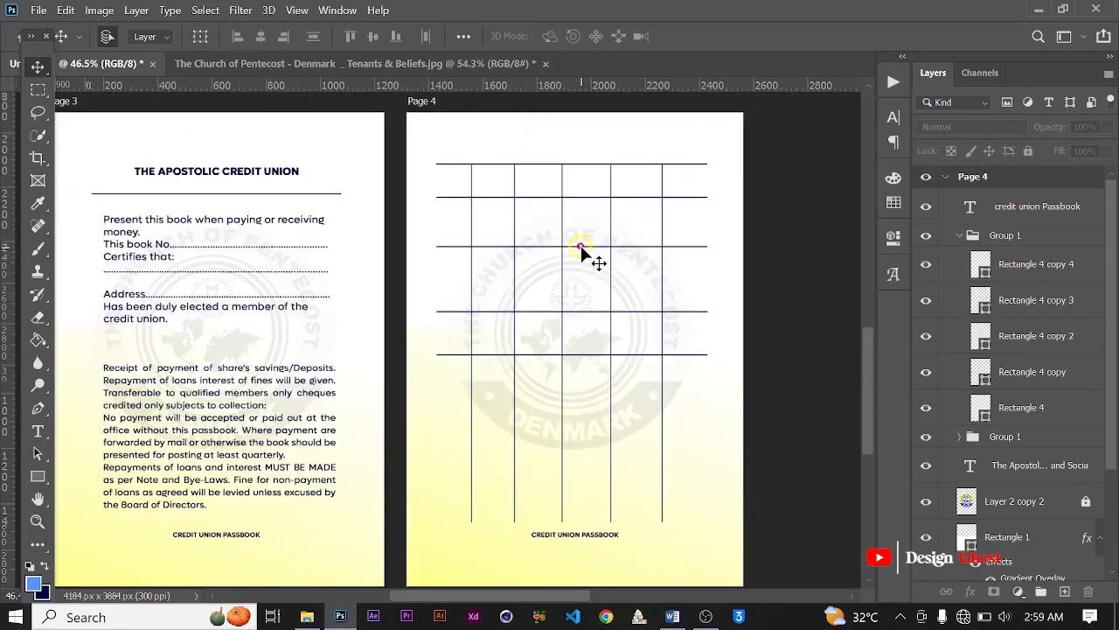
scroll(623, 255, down, 1)
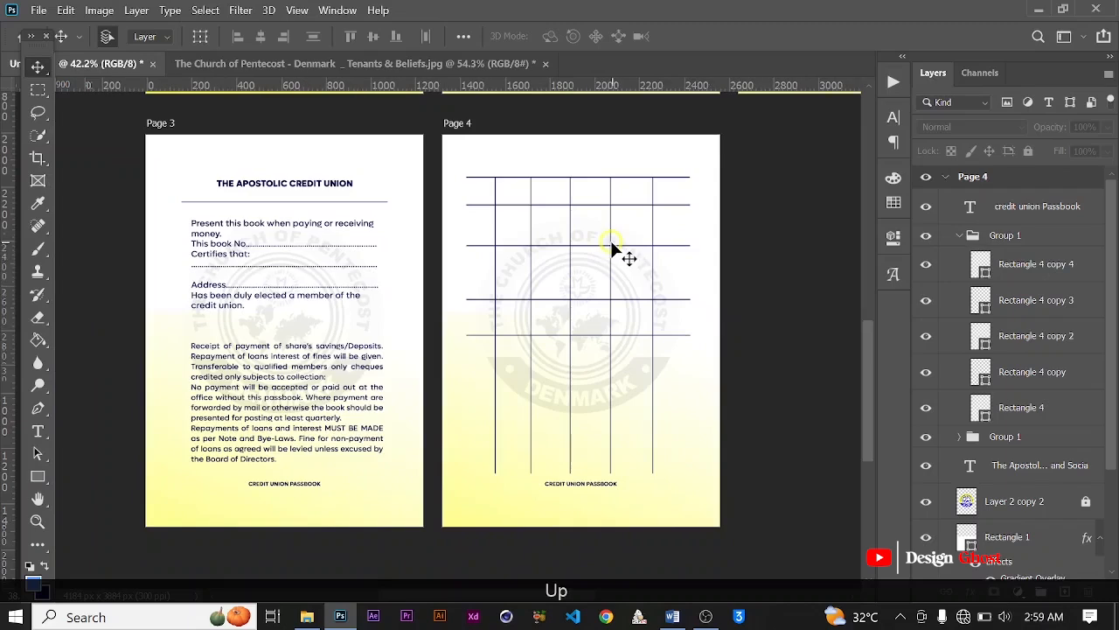
scroll(612, 249, up, 10)
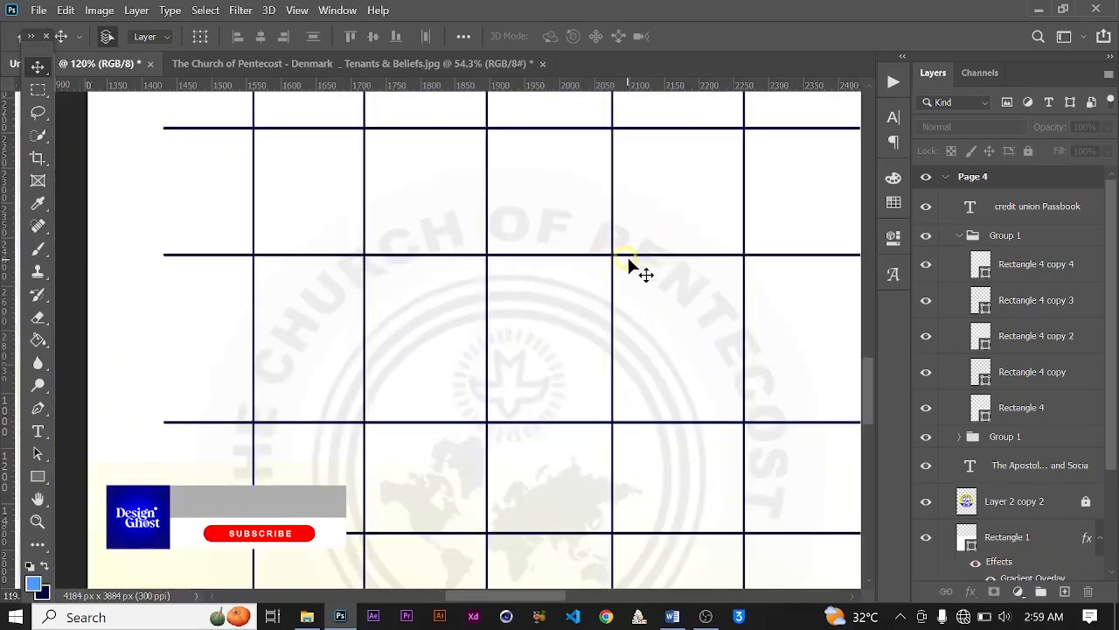
click(636, 261)
scroll(636, 261, down, 4)
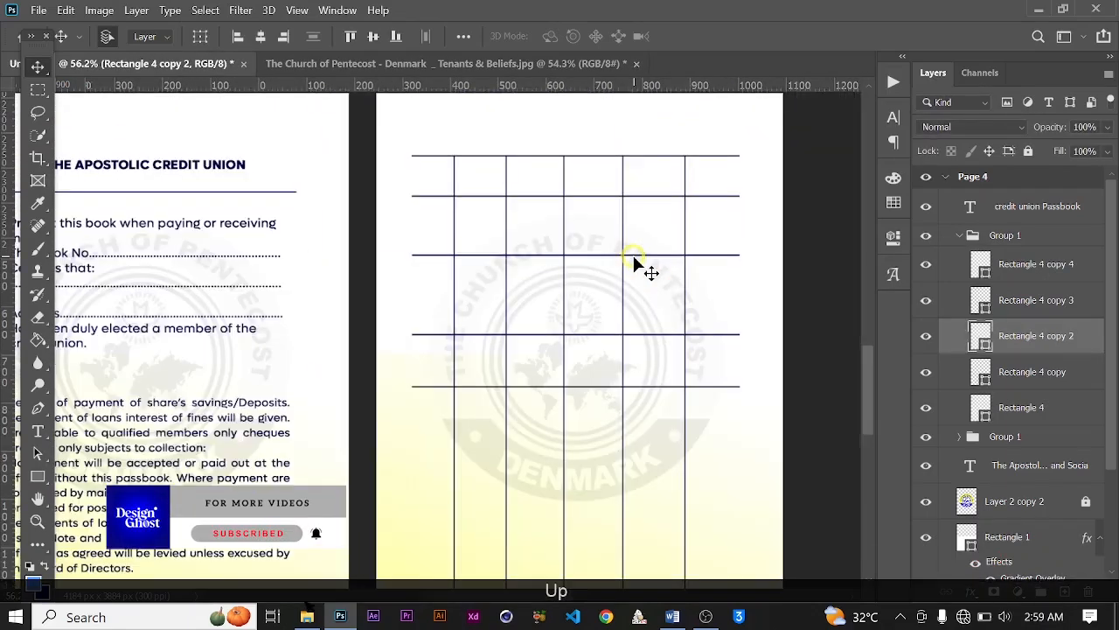
scroll(635, 261, down, 3)
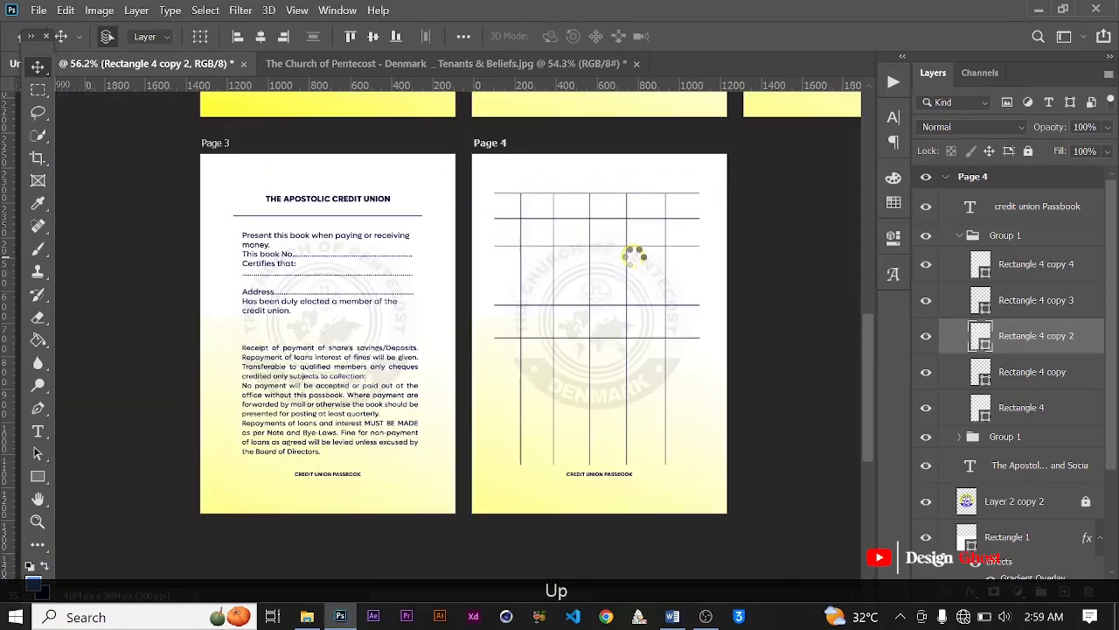
key(Down)
scroll(617, 263, up, 2)
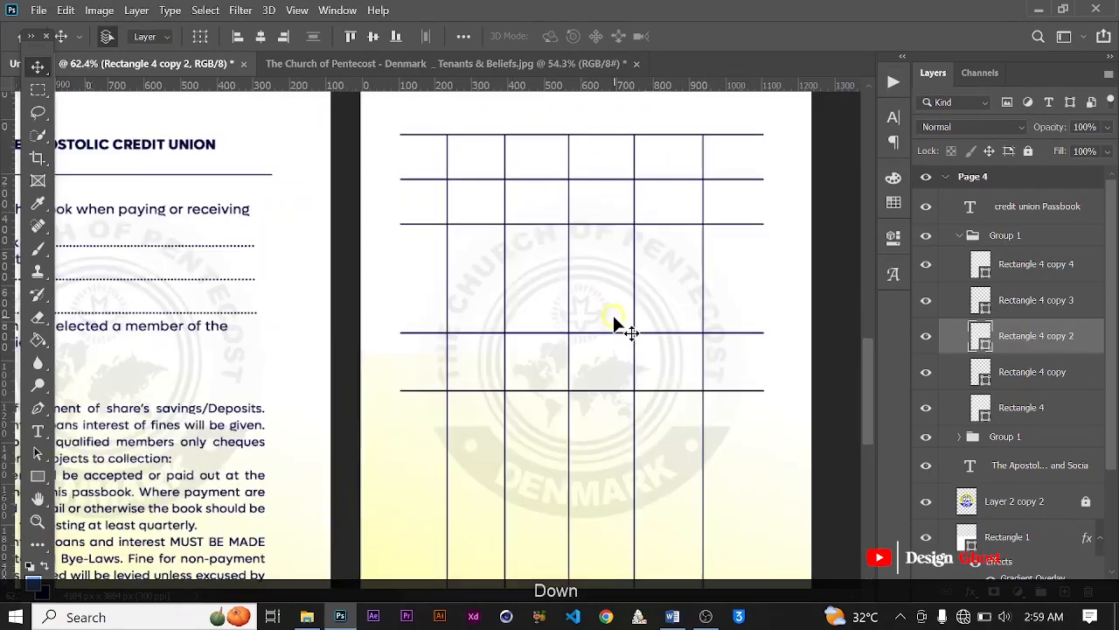
Step: Move the fourth horizontal rule, Rectangle 4 copy, up toward the third rule
click(615, 336)
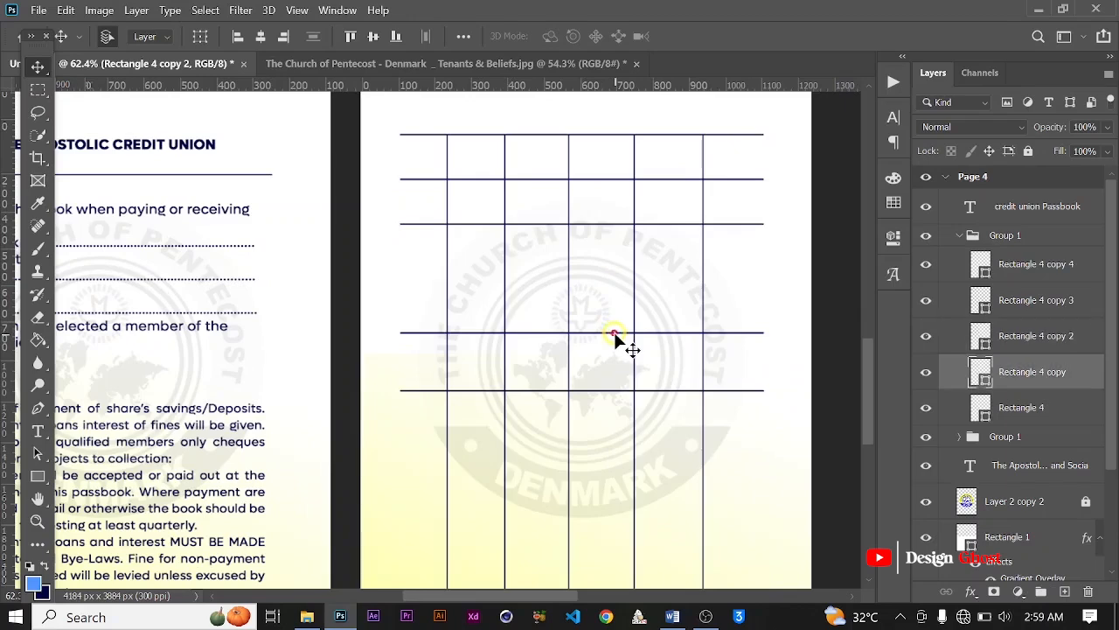
scroll(616, 336, down, 2)
key(Up)
scroll(617, 304, down, 3)
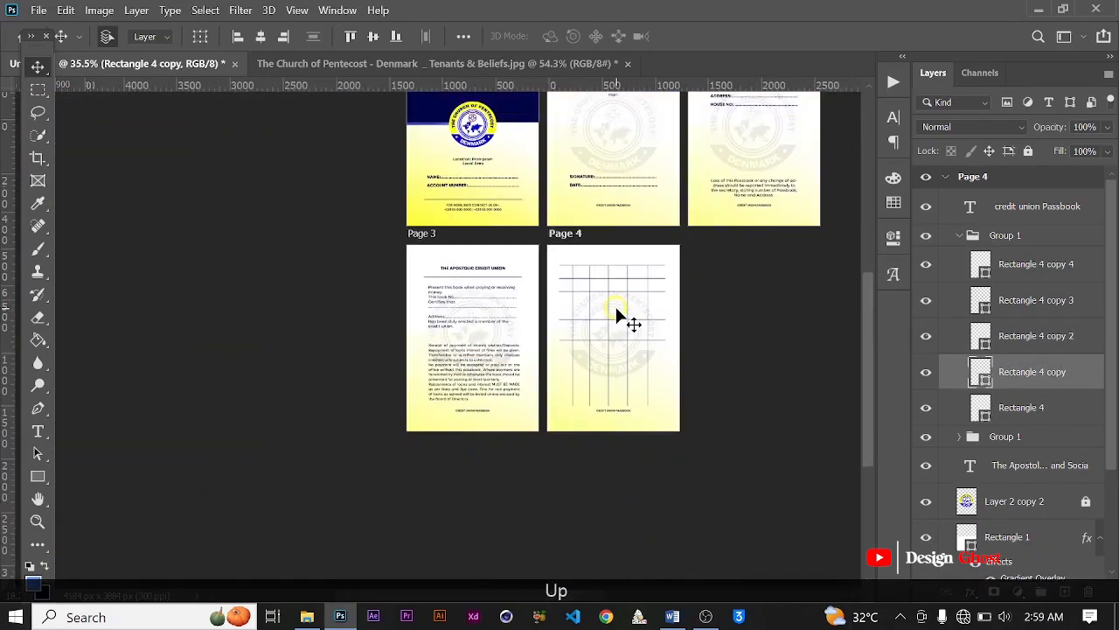
scroll(616, 303, up, 3)
scroll(617, 303, up, 2)
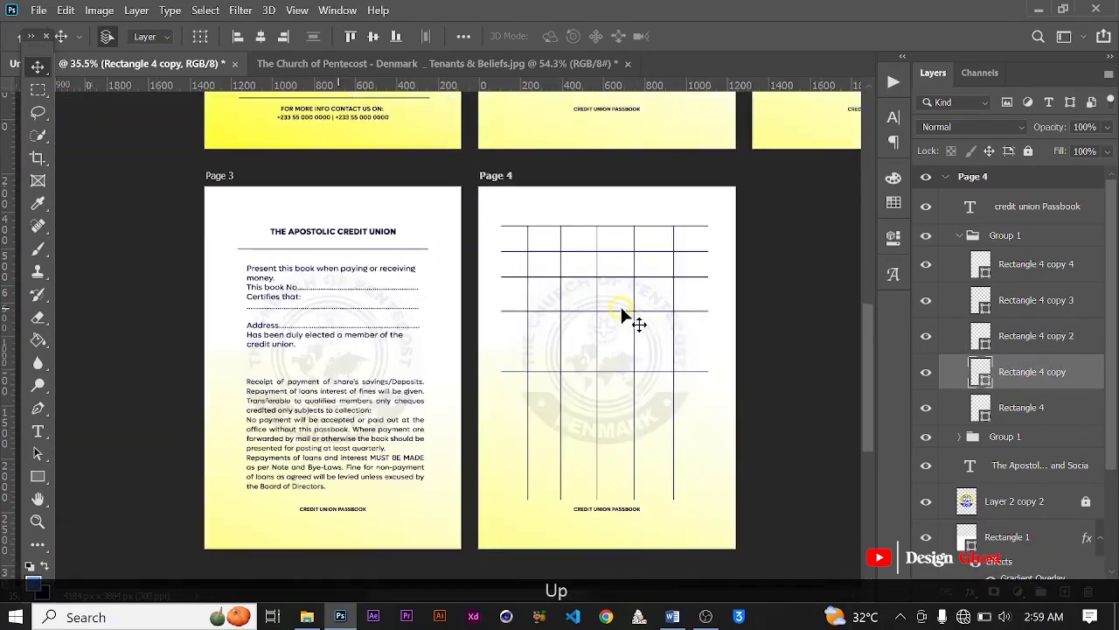
scroll(619, 383, up, 2)
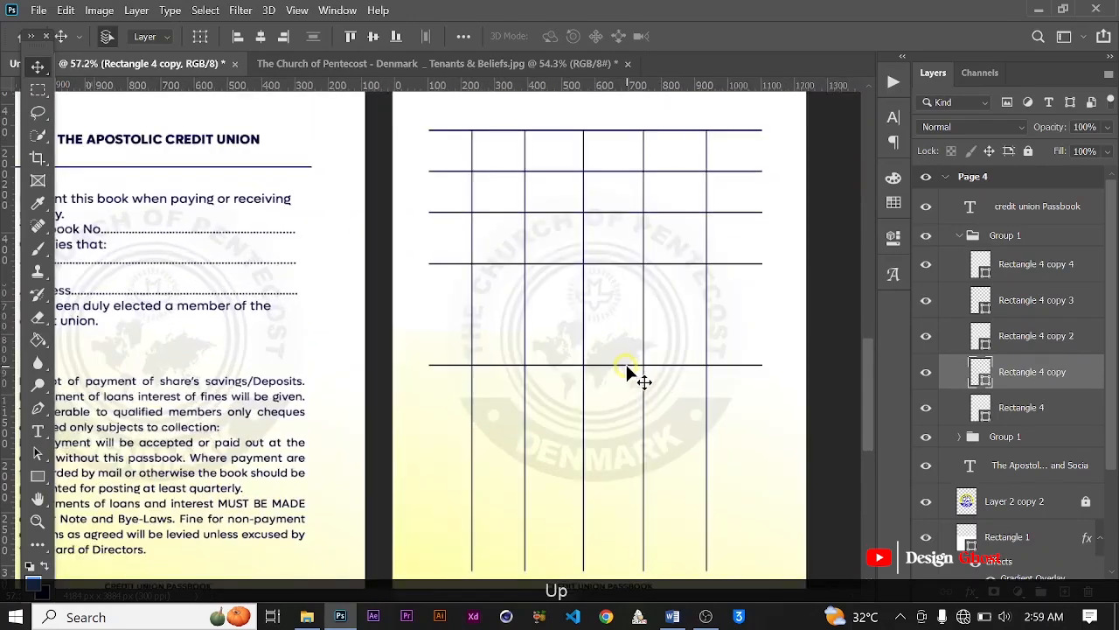
Step: Move the fifth horizontal rule, Rectangle 4, up to about one row height below the fourth
click(627, 365)
scroll(645, 334, down, 2)
scroll(654, 335, down, 2)
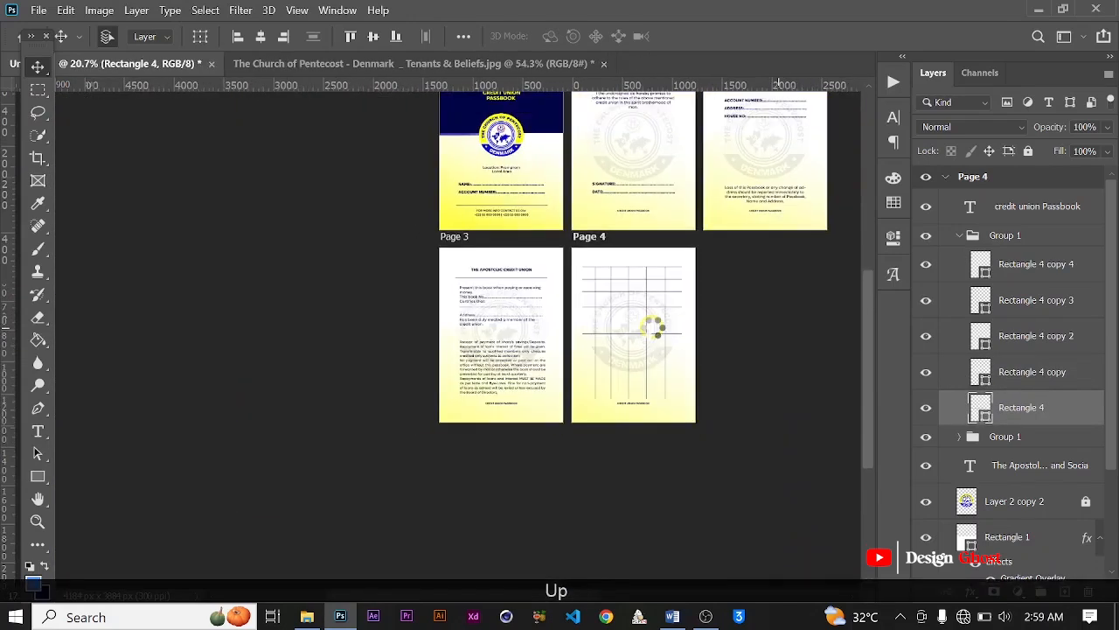
scroll(647, 325, down, 2)
scroll(647, 328, up, 3)
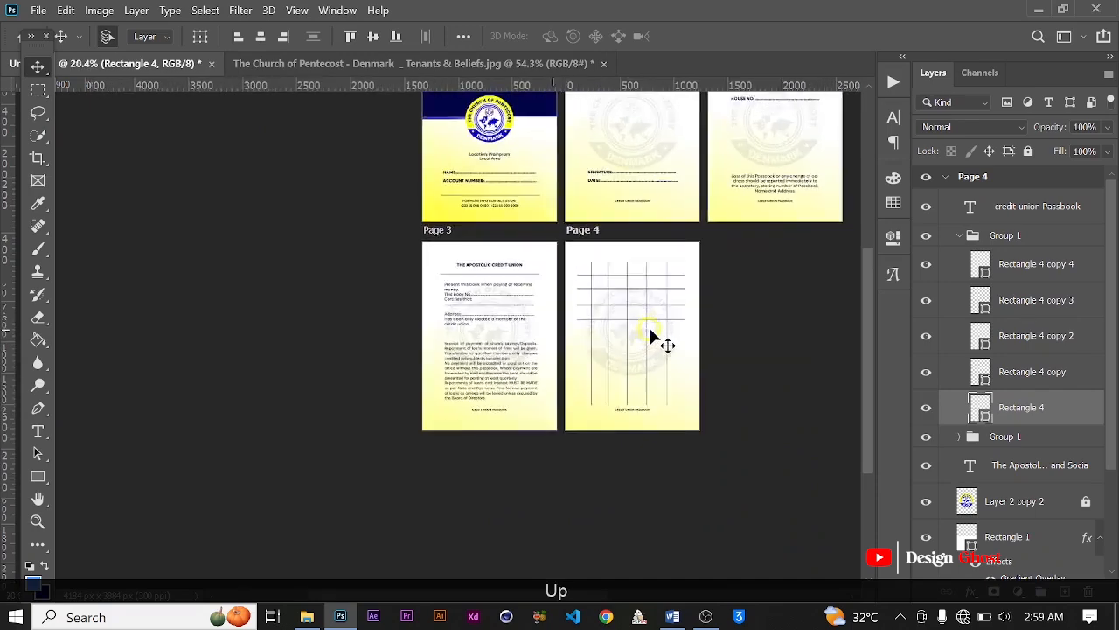
scroll(652, 337, up, 3)
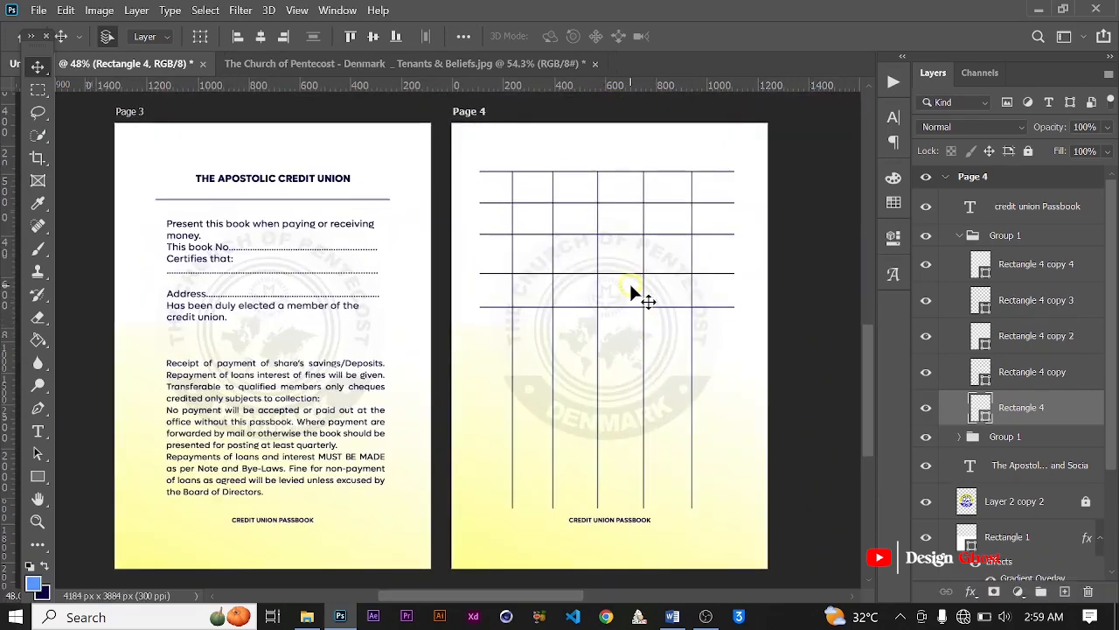
scroll(629, 283, up, 2)
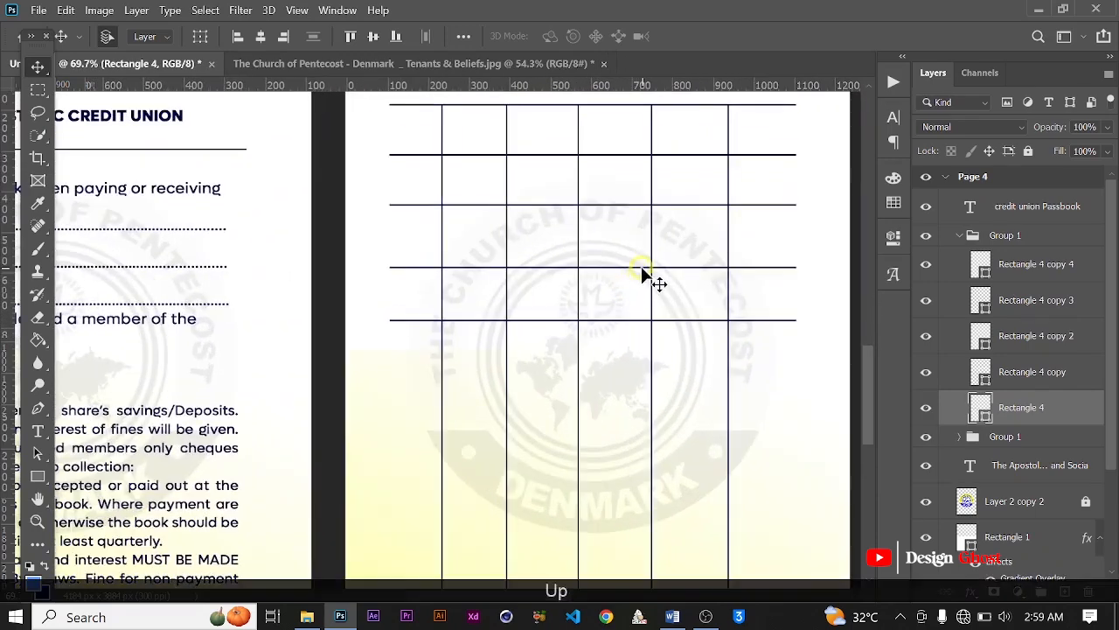
Step: Nudge the fourth horizontal rule slightly further up to even out the gaps above and below it
click(642, 268)
key(Up)
scroll(662, 284, down, 2)
key(Up)
key(Up)
key(Up)
key(Up)
key(Up)
key(Up)
key(Up)
key(Up)
scroll(686, 300, down, 1)
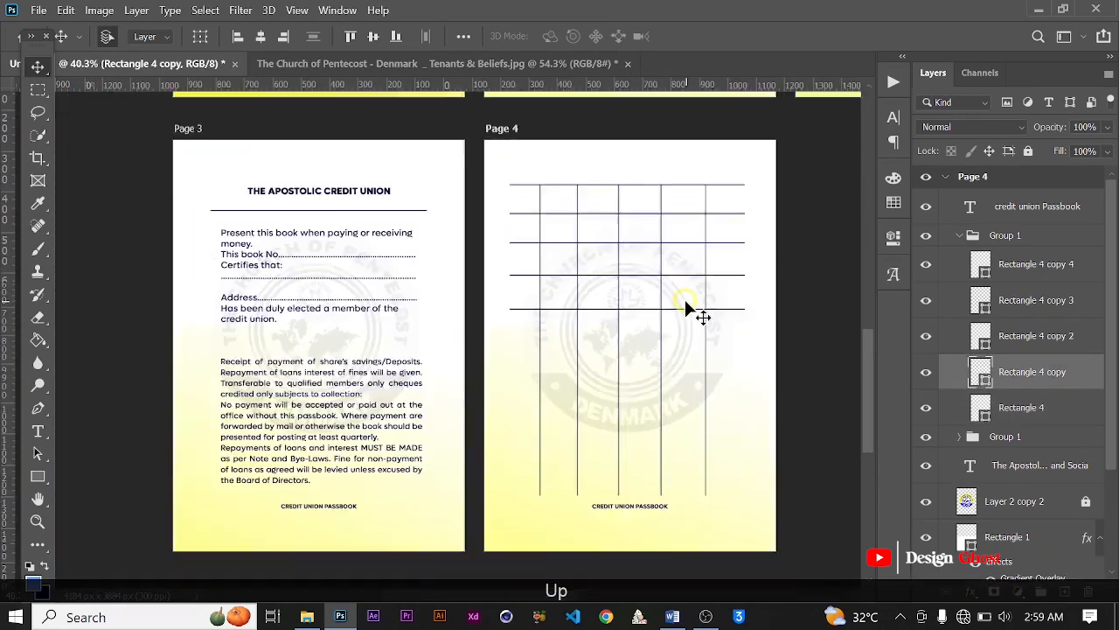
Step: Identify the fourth and fifth horizontal rules, Rectangle 4 copy and Rectangle 4, and duplicate them together
scroll(686, 300, down, 1)
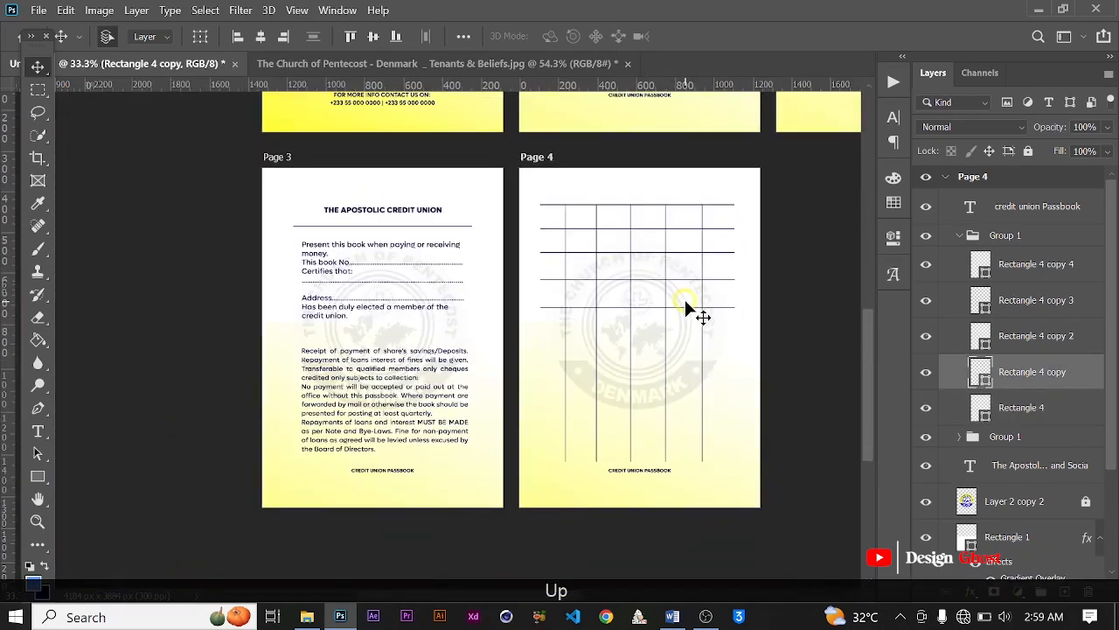
ctrl+click(926, 372)
click(926, 371)
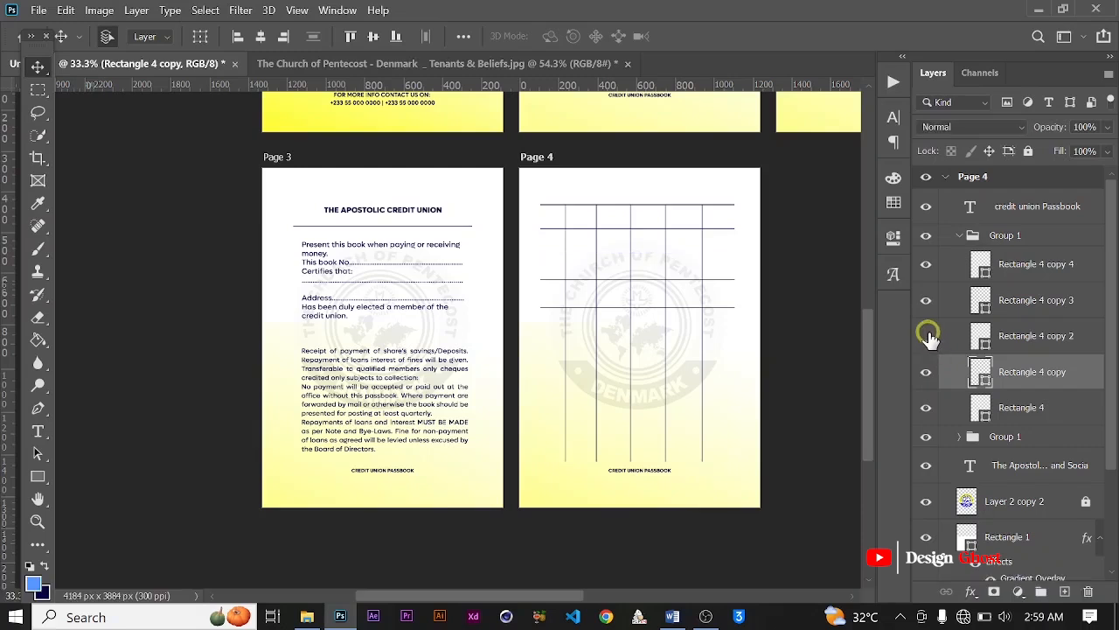
click(926, 336)
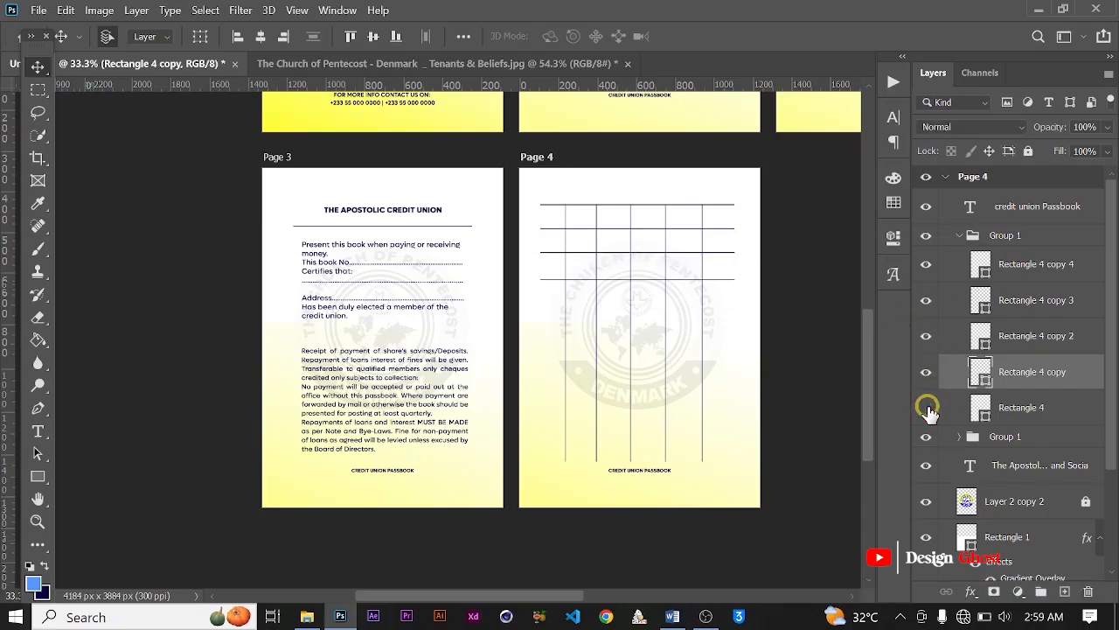
click(926, 407)
ctrl+click(1014, 418)
key(ctrl+j)
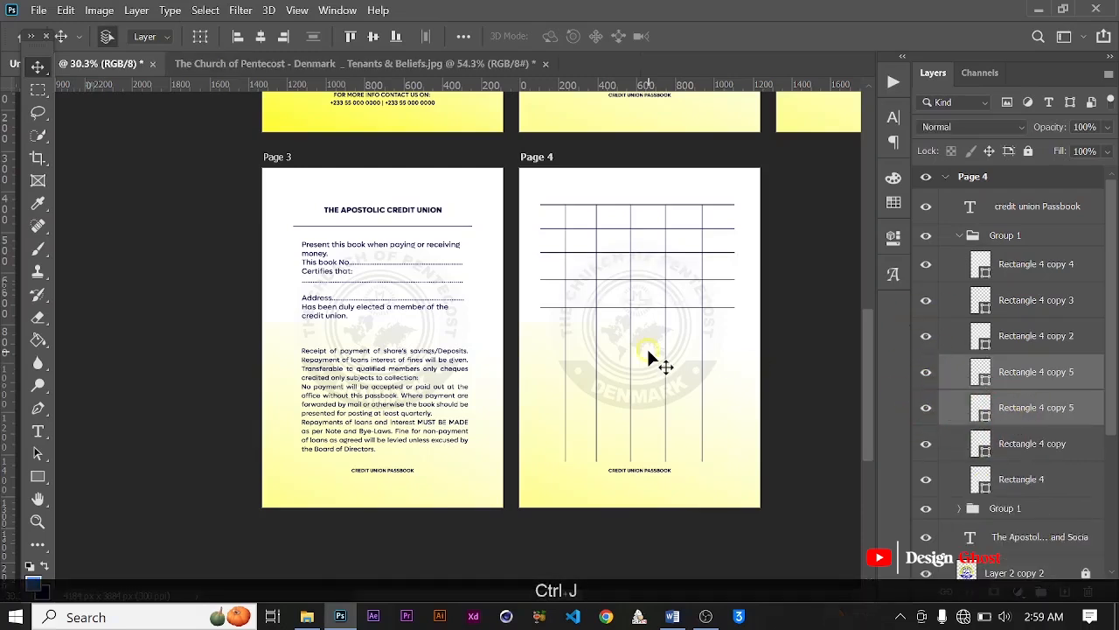
Step: Move the duplicated pair of rules down until its upper line sits one row height below the fifth rule
scroll(646, 347, down, 4)
key(Down)
key(Down)
key(Down)
key(Down)
key(Down)
key(Down)
key(Down)
key(Down)
key(Down)
key(Down)
key(Down)
key(Down)
scroll(677, 344, up, 4)
scroll(677, 345, down, 5)
key(Down)
key(Down)
key(Down)
key(Down)
key(Down)
key(Down)
key(Down)
key(Down)
key(Down)
key(Down)
key(Down)
key(Down)
key(Down)
key(Down)
key(Down)
key(Down)
key(Down)
key(Down)
key(Down)
key(Down)
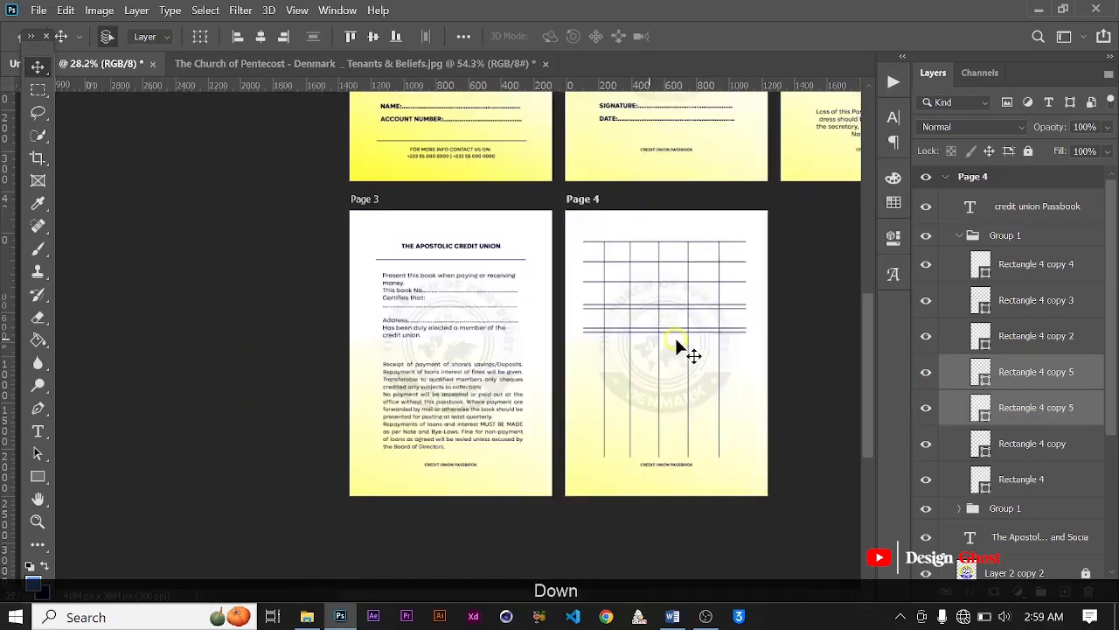
scroll(677, 345, up, 1)
scroll(677, 345, up, 3)
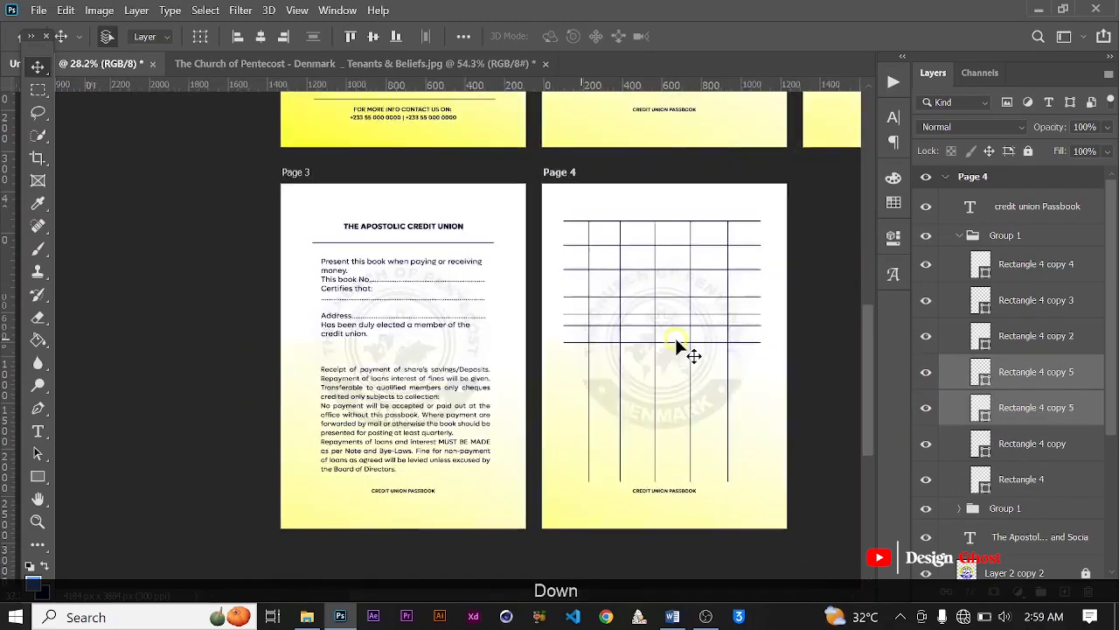
key(Down)
key(Down)
key(Down)
key(Down)
key(Down)
key(Down)
key(Down)
key(Down)
key(Down)
key(Down)
scroll(677, 344, down, 2)
key(Down)
key(Down)
key(Down)
key(Down)
key(Down)
key(Down)
key(Down)
key(Down)
key(Down)
key(Down)
key(Down)
key(Down)
key(Down)
key(Down)
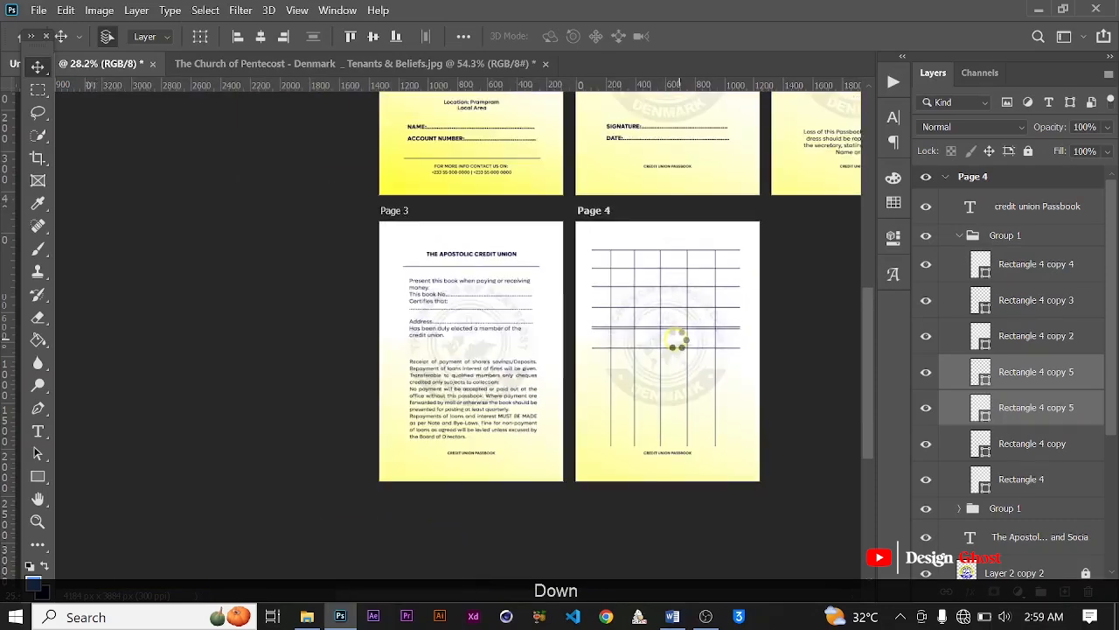
key(Down)
key(Down)
key(Down)
key(Down)
key(Down)
key(Down)
key(Down)
key(Down)
key(Down)
key(Down)
key(Down)
key(Down)
key(Down)
key(Down)
key(Down)
key(Down)
key(Down)
key(Down)
key(Down)
key(Down)
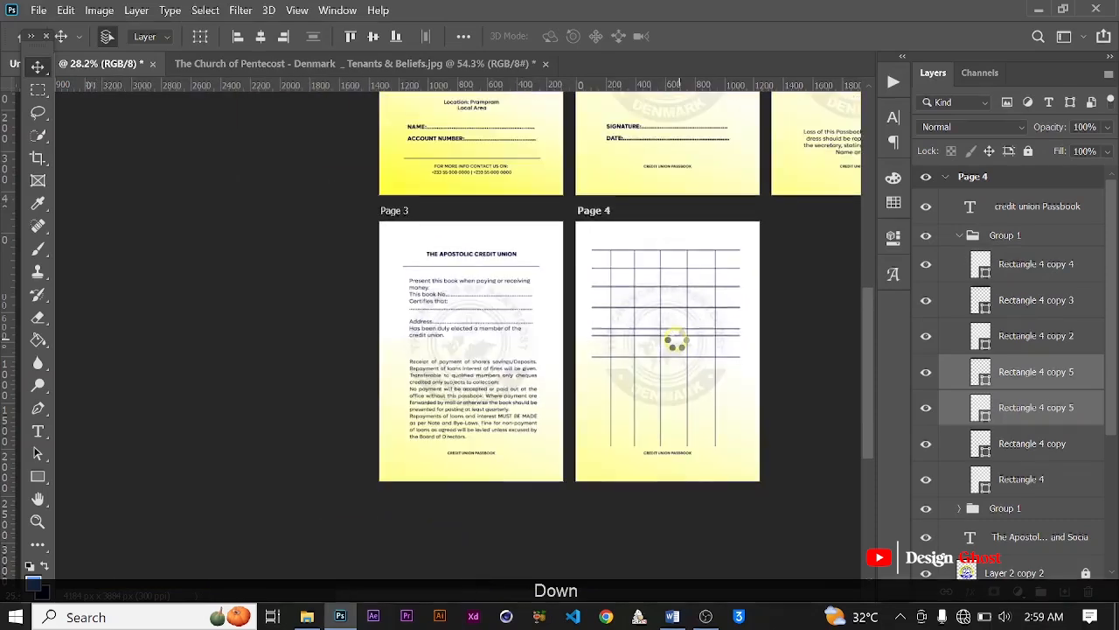
scroll(678, 341, up, 1)
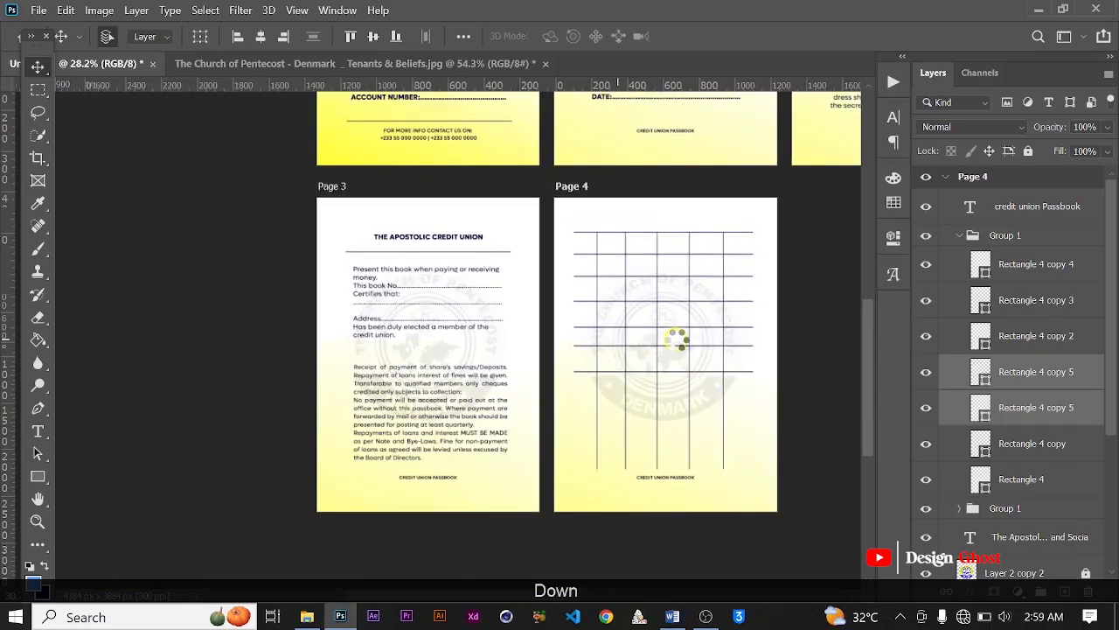
key(Down)
key(Down)
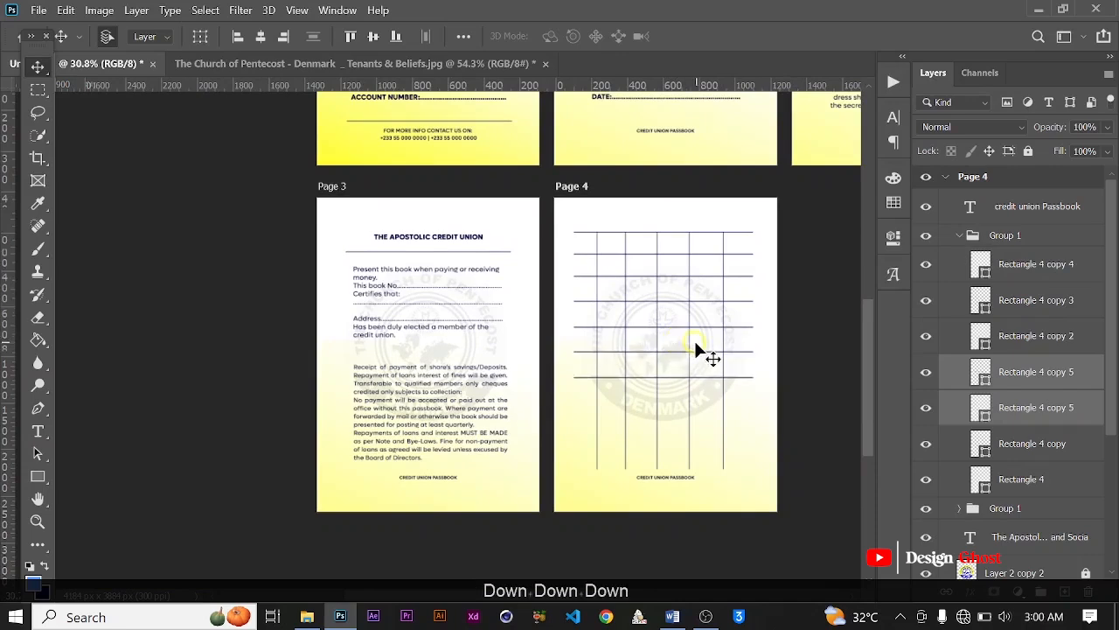
Step: Duplicate the two Rectangle 4 copy 5 rules and move the new pair down to continue the evenly spaced rows
scroll(695, 343, up, 2)
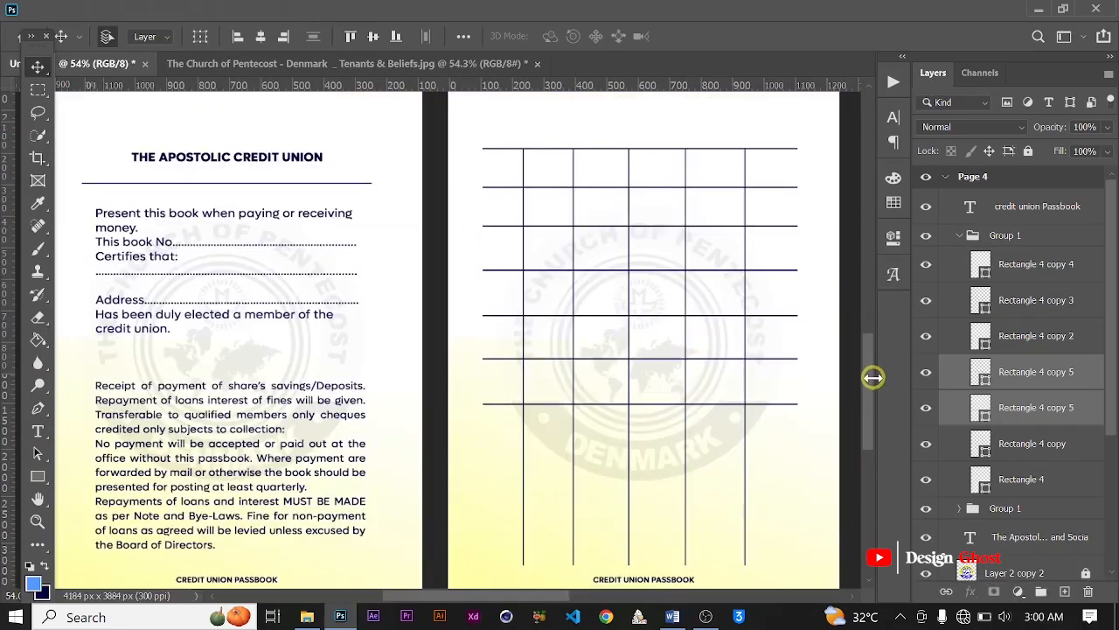
drag(868, 382, 762, 387)
scroll(769, 385, down, 1)
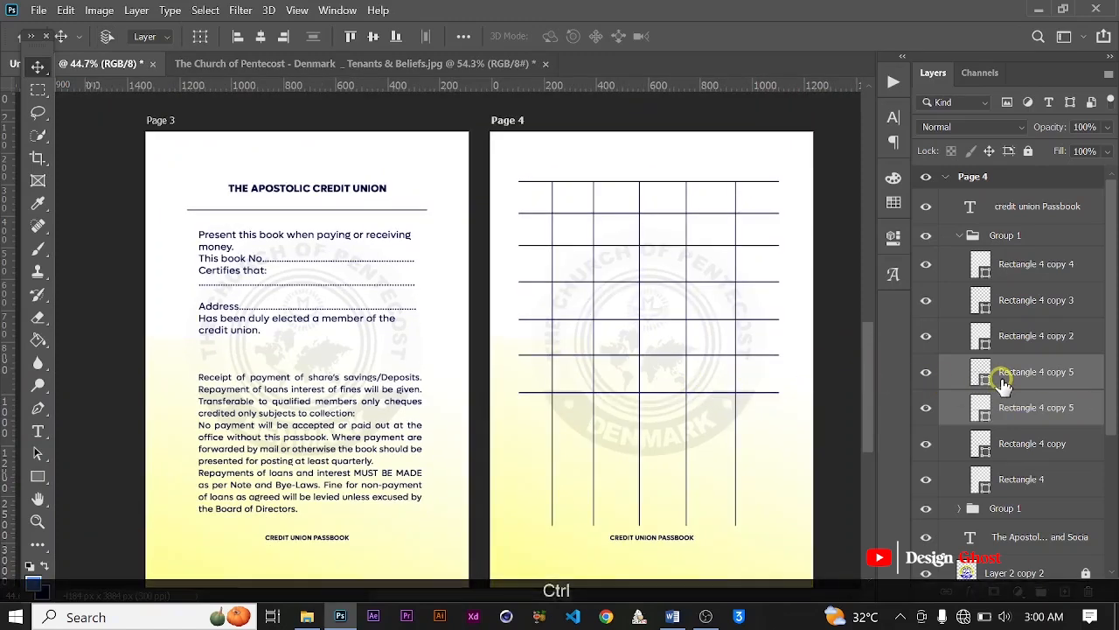
key(ctrl+j)
key(Down)
key(Down)
key(Down)
key(Down)
key(Down)
key(Down)
key(Down)
key(Down)
key(Down)
key(Down)
key(Down)
key(Down)
key(Down)
key(Down)
key(Down)
key(Down)
key(Down)
key(Down)
key(Down)
key(Down)
key(Down)
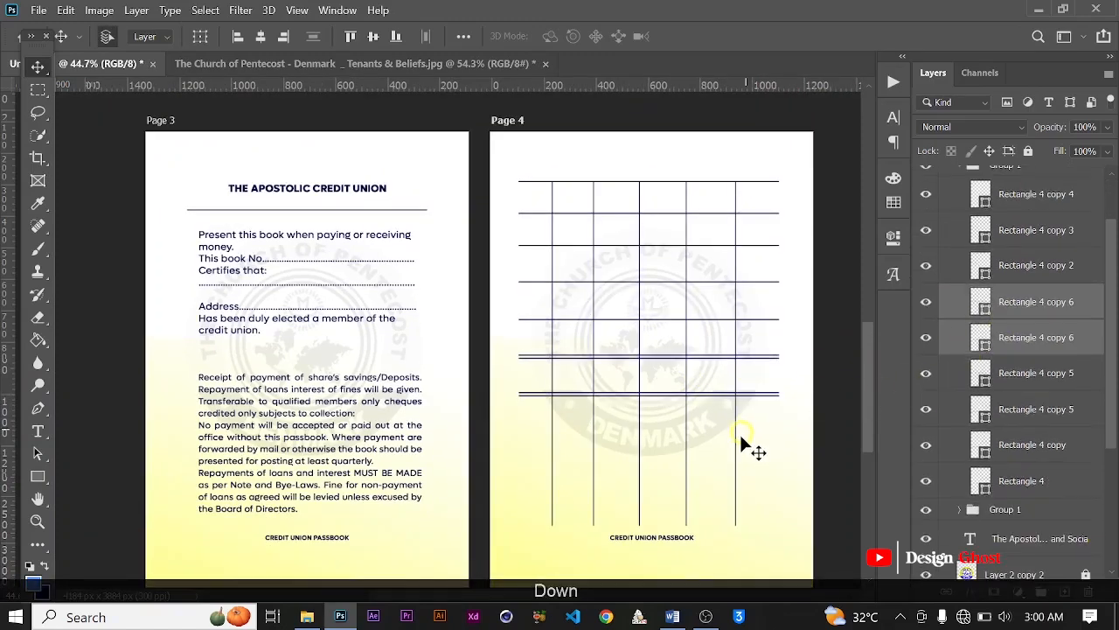
scroll(740, 436, down, 4)
key(Down)
key(Down)
key(Down)
key(Down)
key(Down)
key(Down)
key(Down)
key(Down)
key(Down)
key(Down)
key(Down)
key(Down)
key(Down)
key(Down)
key(Down)
key(Down)
key(Down)
key(Down)
key(Down)
key(Down)
scroll(739, 438, down, 4)
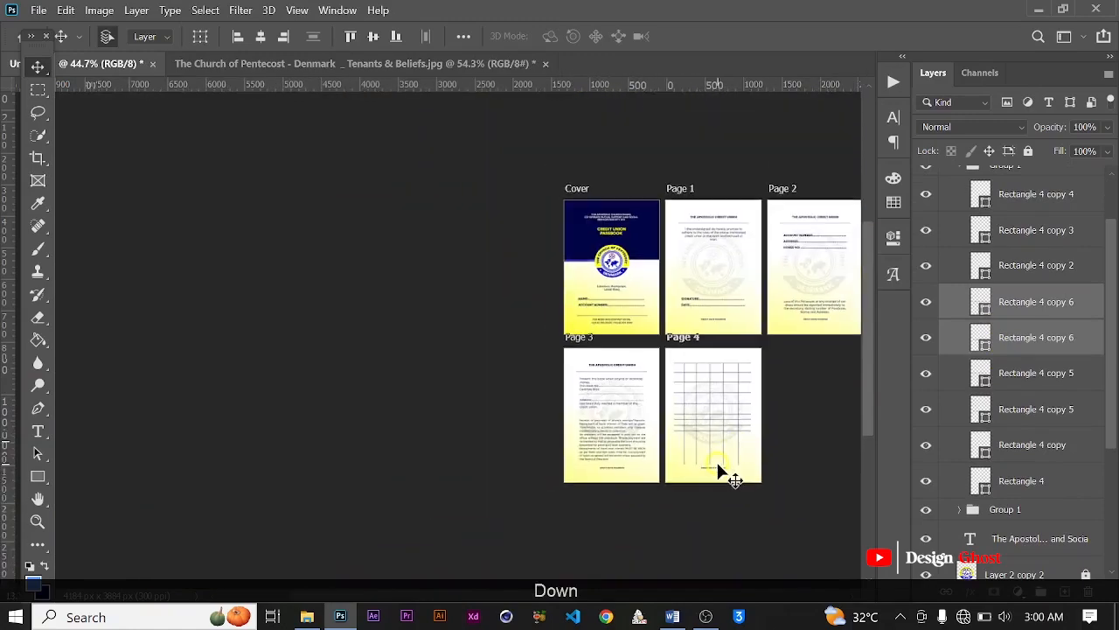
scroll(717, 463, up, 6)
scroll(717, 465, up, 7)
key(Down)
key(Down)
key(Down)
key(Down)
key(Down)
key(Down)
key(Down)
key(Down)
key(Down)
key(Down)
key(Down)
key(Down)
key(Down)
key(Down)
key(Down)
key(Down)
key(Down)
key(Down)
key(Down)
key(Down)
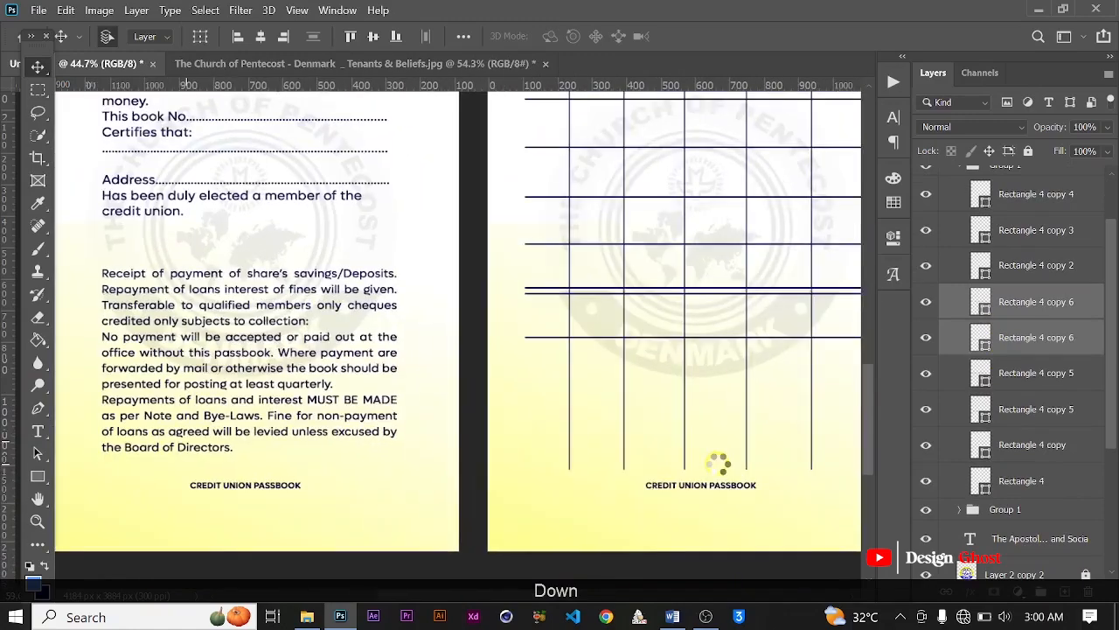
scroll(717, 465, down, 6)
scroll(717, 472, down, 2)
key(Down)
key(Down)
key(Down)
key(Down)
key(Down)
key(Down)
key(Down)
key(Down)
key(Down)
key(Down)
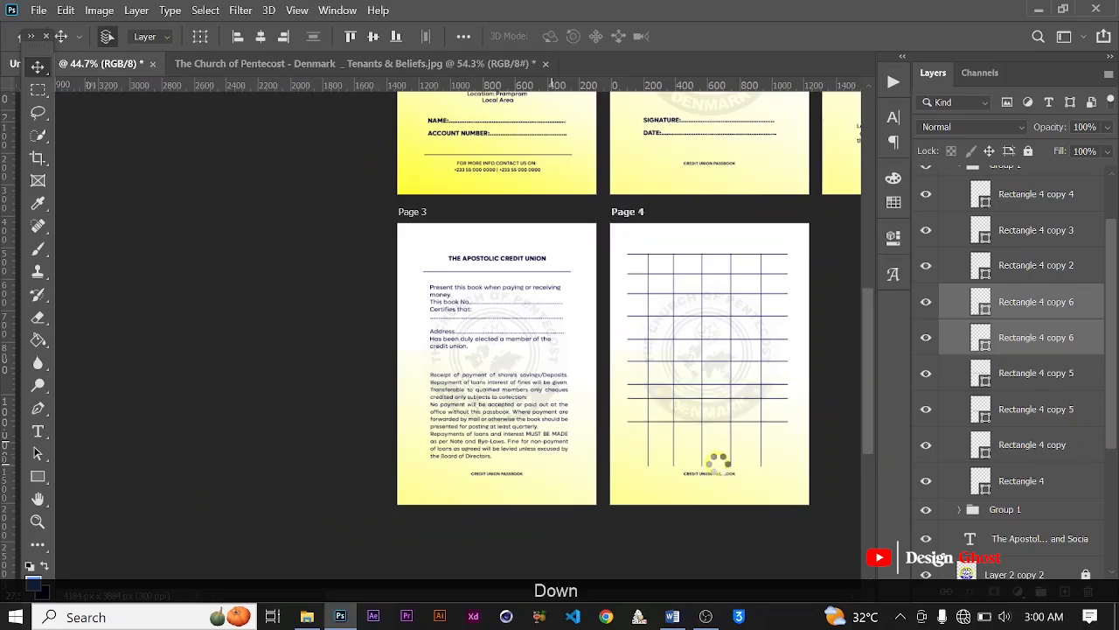
key(Down)
key(Down)
key(Down)
key(Down)
key(Down)
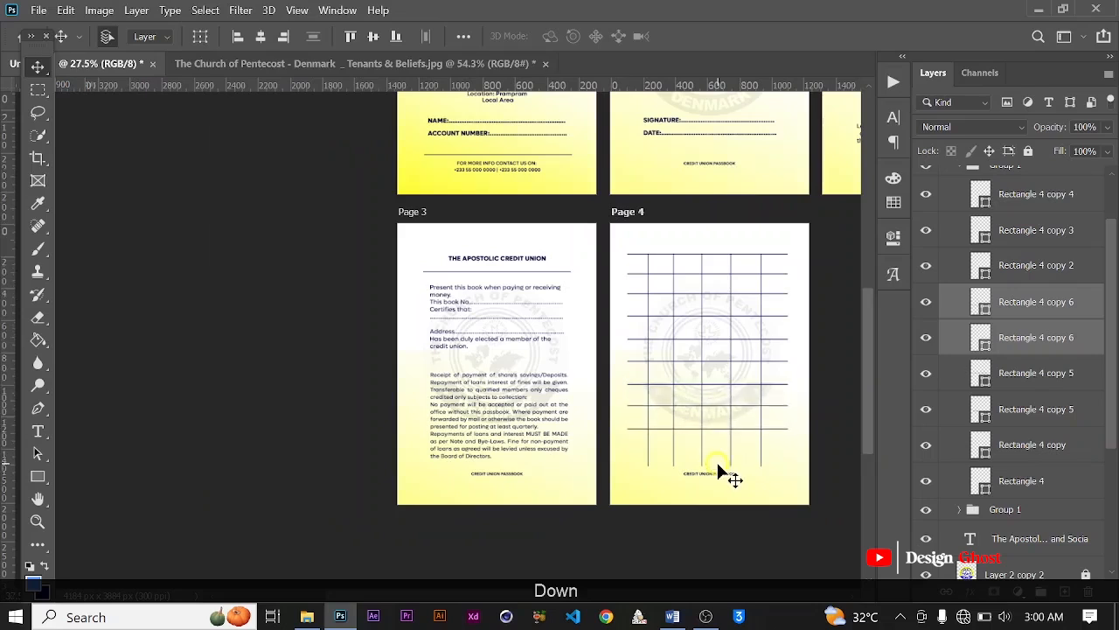
Step: Duplicate the two Rectangle 4 copy 6 rules and move the new pair down to add the last two rows above the page's lower end
scroll(717, 469, up, 4)
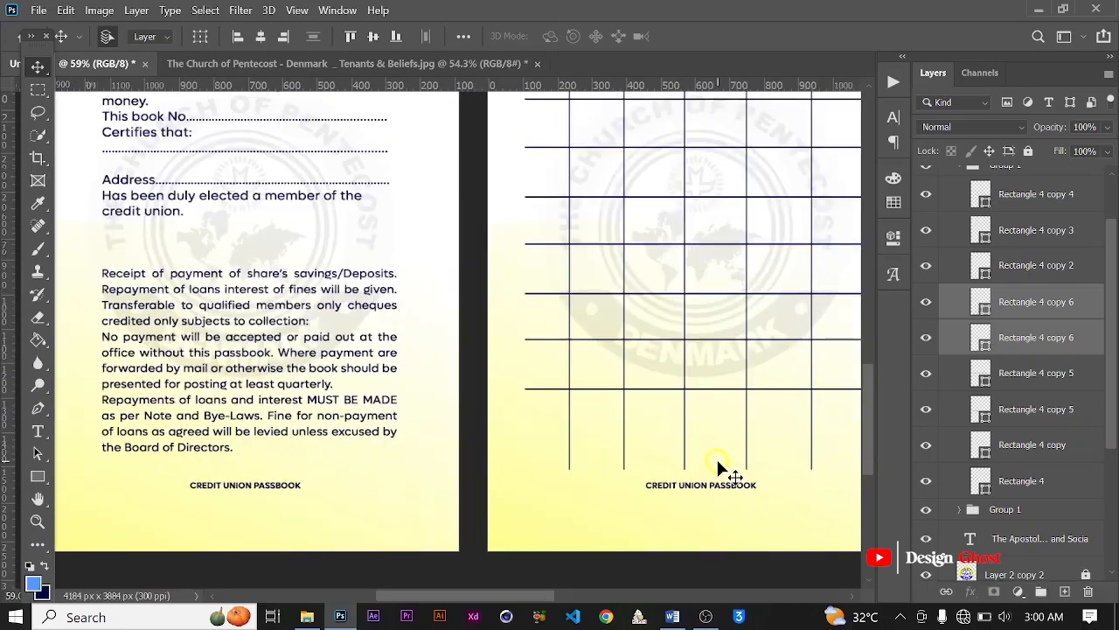
scroll(717, 464, down, 2)
key(ctrl+j)
scroll(713, 460, down, 2)
key(Down)
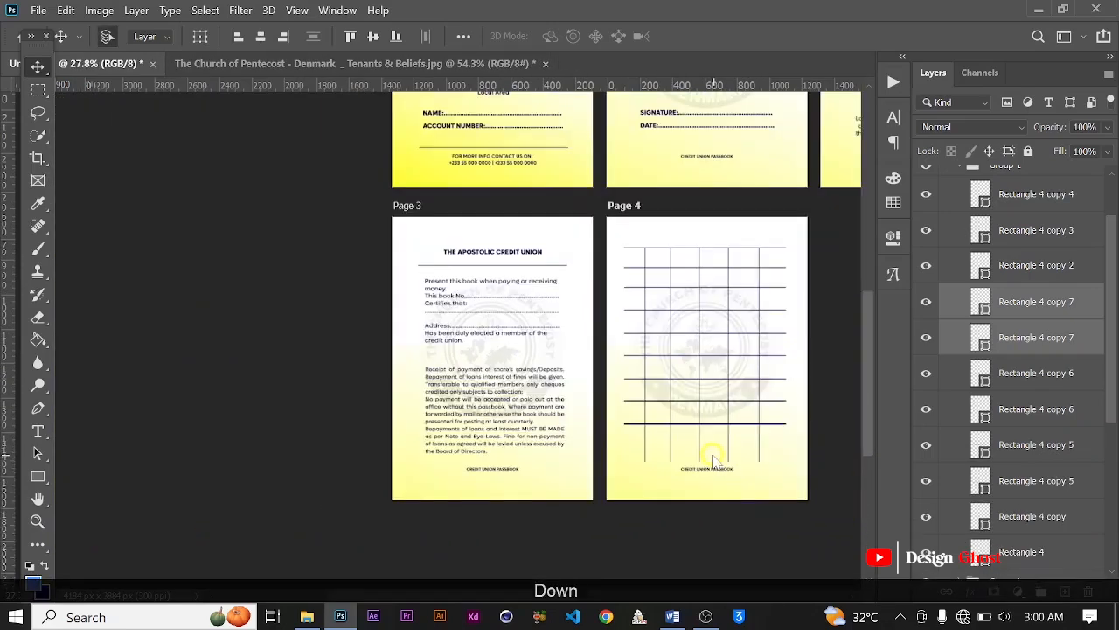
key(Down)
key(Down)
key(Down)
key(Down)
key(Down)
key(Down)
key(Down)
key(Down)
key(Down)
key(Down)
key(Down)
key(Down)
key(Down)
key(Down)
key(Down)
key(Down)
key(Down)
key(Down)
key(Down)
key(Down)
scroll(714, 456, down, 5)
scroll(714, 457, up, 6)
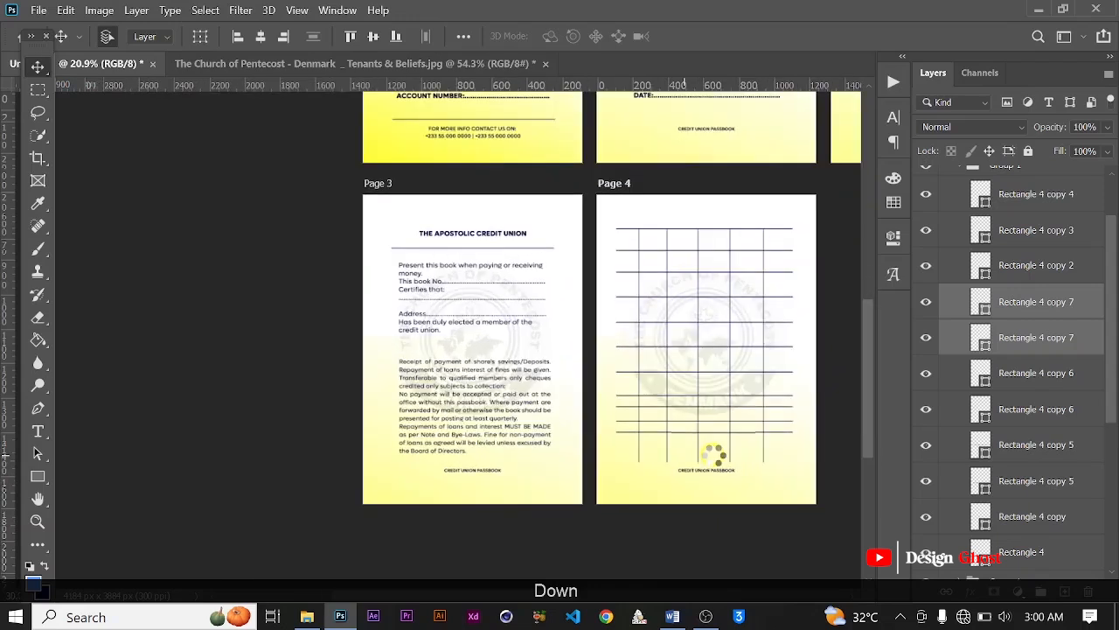
key(Down)
key(Down)
key(Down)
key(Down)
key(Down)
key(Down)
key(Down)
key(Down)
key(Down)
key(Down)
key(Down)
key(Down)
key(Down)
key(Down)
key(Down)
key(Down)
key(Down)
key(Down)
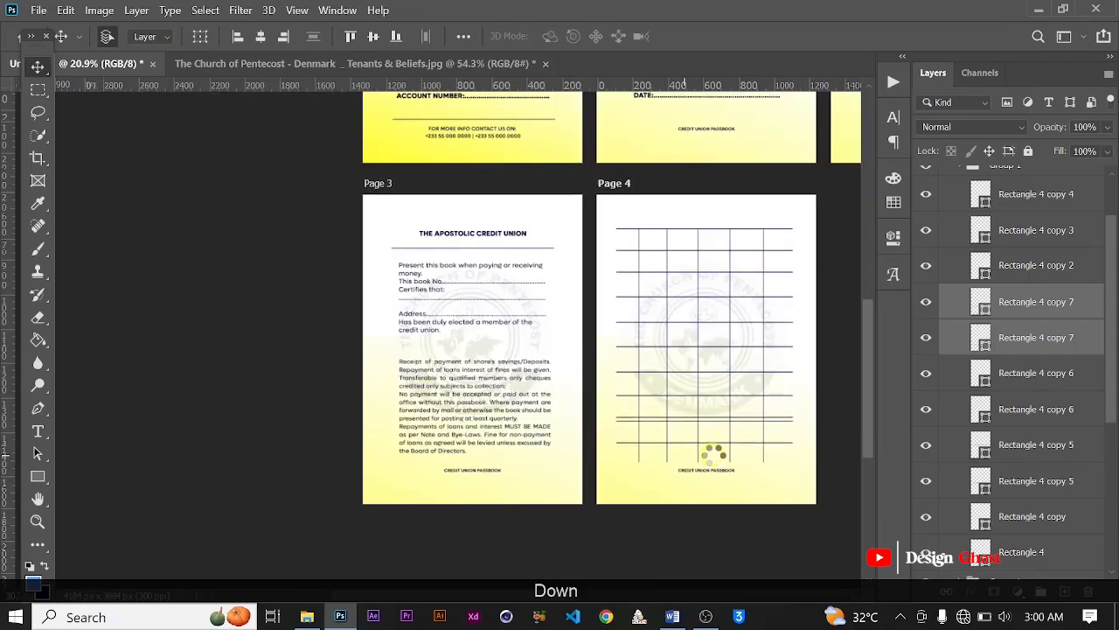
key(Down)
key(Down)
key(Down)
key(Down)
key(Down)
key(Down)
key(Down)
key(Down)
key(Down)
key(Down)
key(Down)
key(Down)
key(Down)
key(Down)
key(Down)
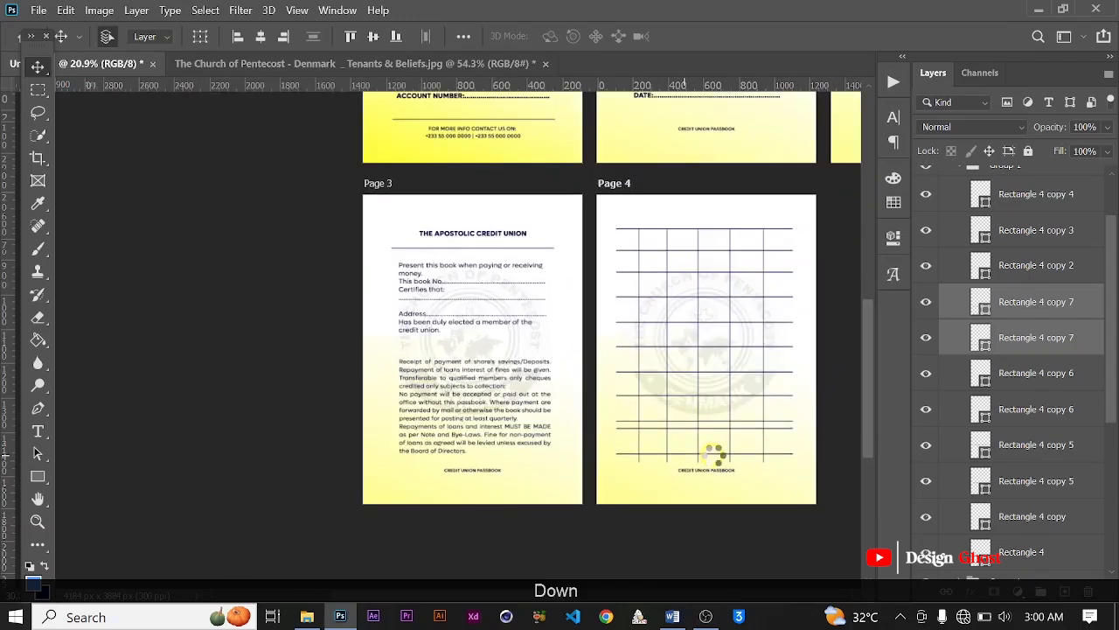
key(Down)
key(Down)
key(Down)
key(Down)
key(Down)
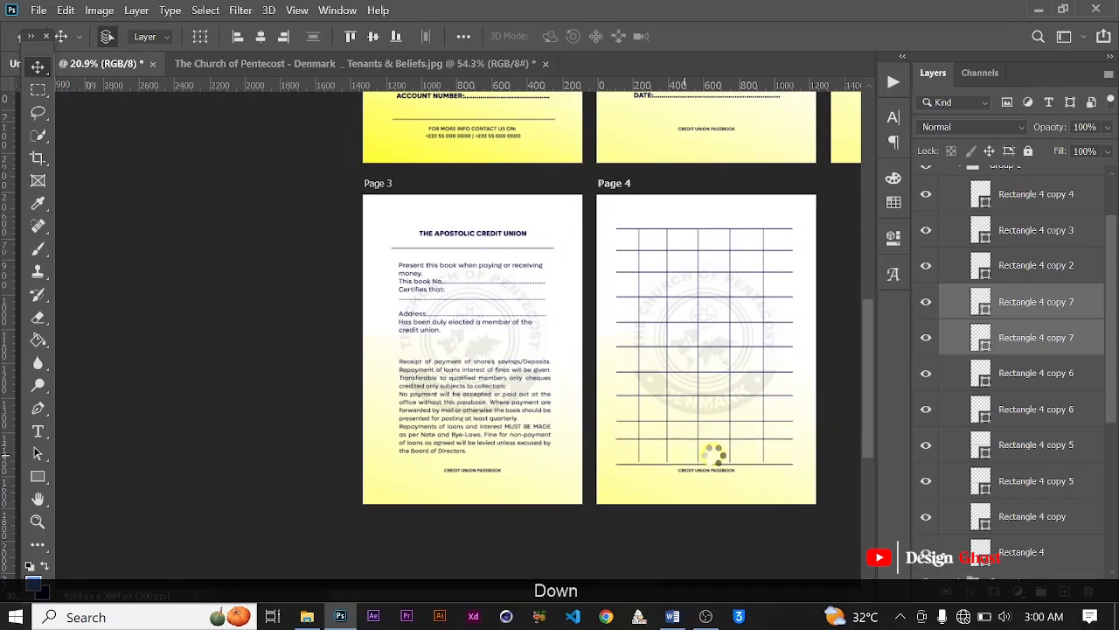
key(Down)
key(Down)
key(Down)
key(Down)
key(Down)
key(Down)
key(Down)
scroll(747, 479, up, 2)
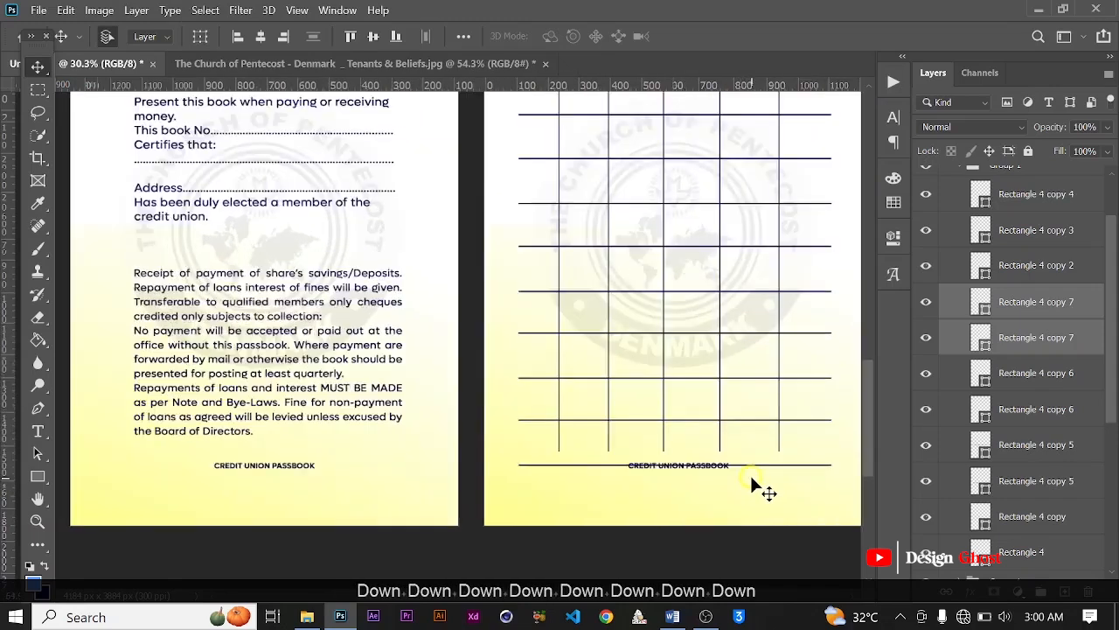
scroll(750, 474, up, 2)
key(Down)
scroll(781, 467, up, 2)
key(Down)
click(794, 461)
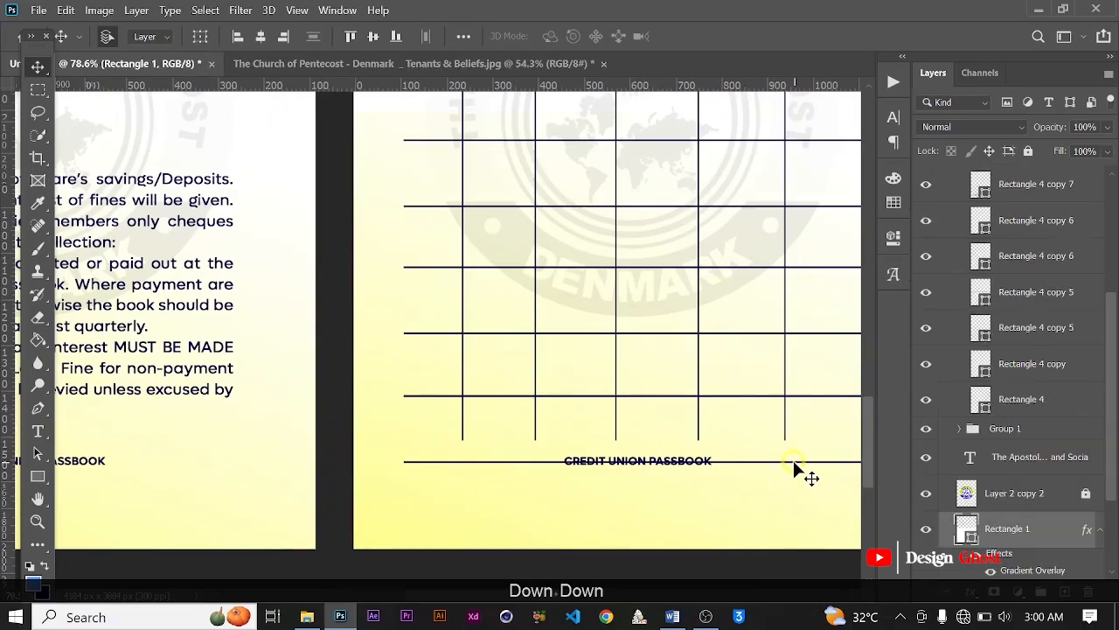
key(Up)
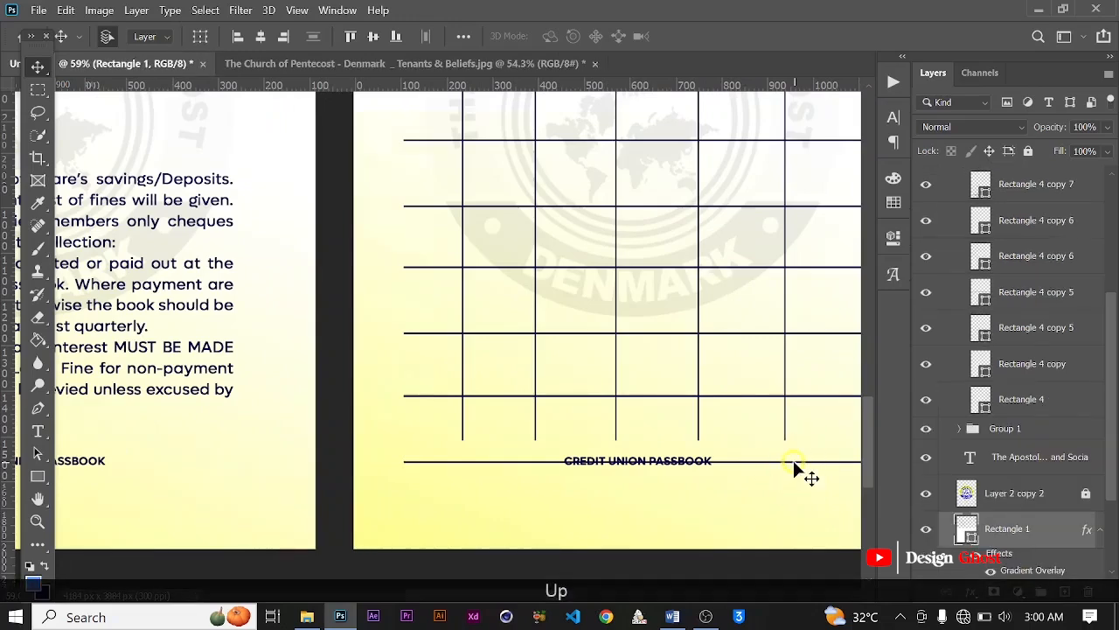
scroll(793, 460, down, 2)
scroll(795, 472, down, 1)
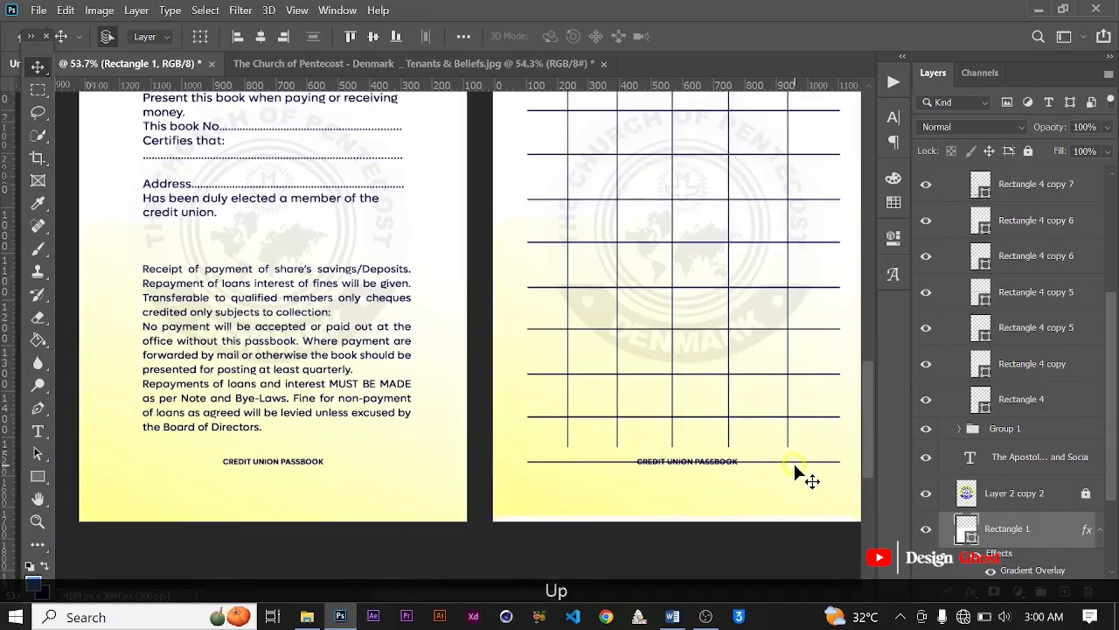
key(ctrl+z)
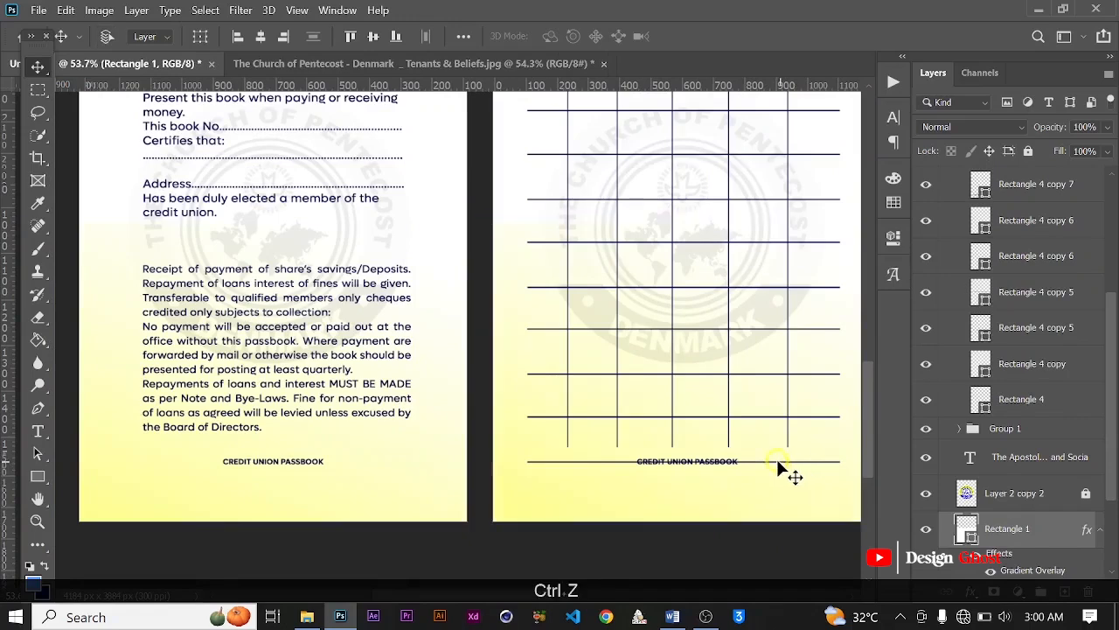
Step: Move the lowest horizontal rule up off the footer text to meet the lower ends of the column lines
scroll(794, 470, up, 10)
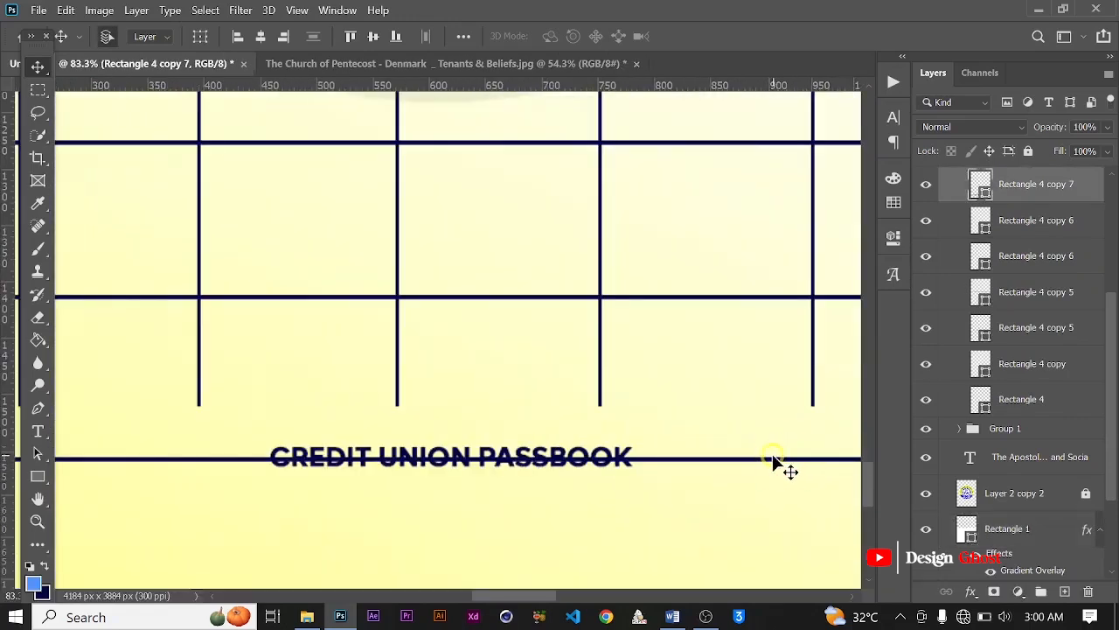
scroll(735, 447, down, 6)
scroll(731, 449, down, 3)
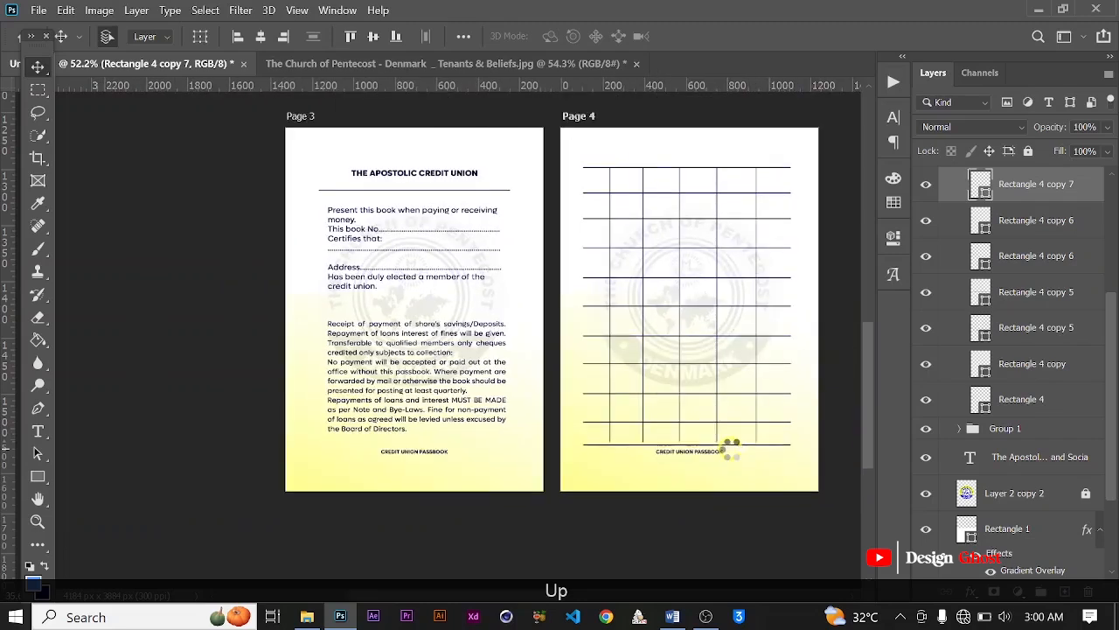
scroll(715, 445, up, 3)
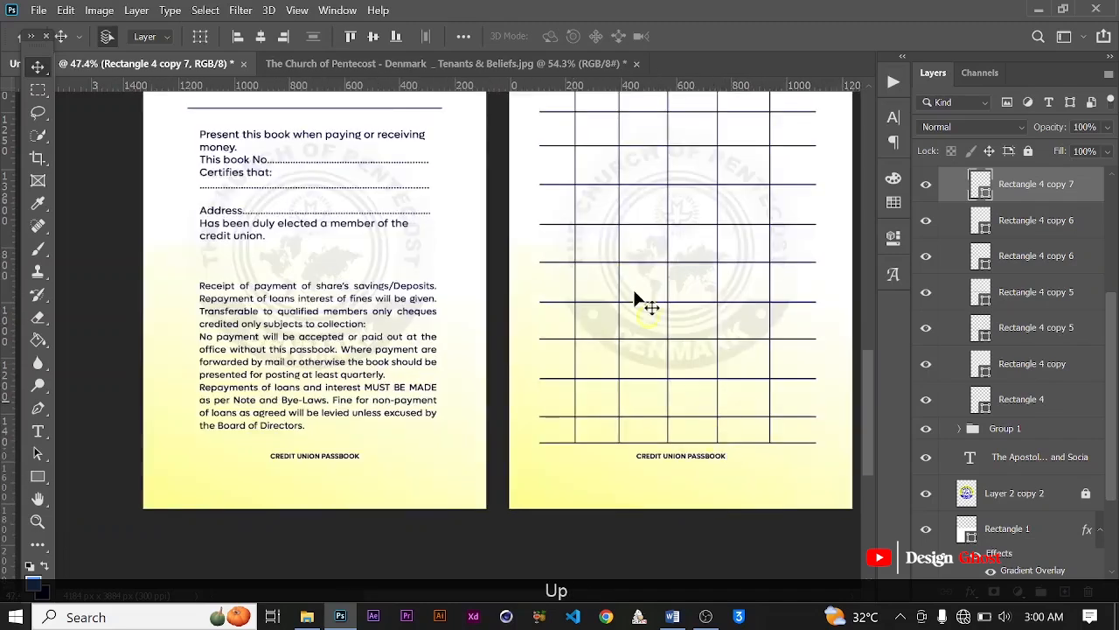
Step: Duplicate the heading THE APOSTOLIC CREDIT UNION from Page 3 into the top row of the Page 4 grid
scroll(635, 290, down, 7)
key(ctrl+0)
scroll(555, 393, up, 5)
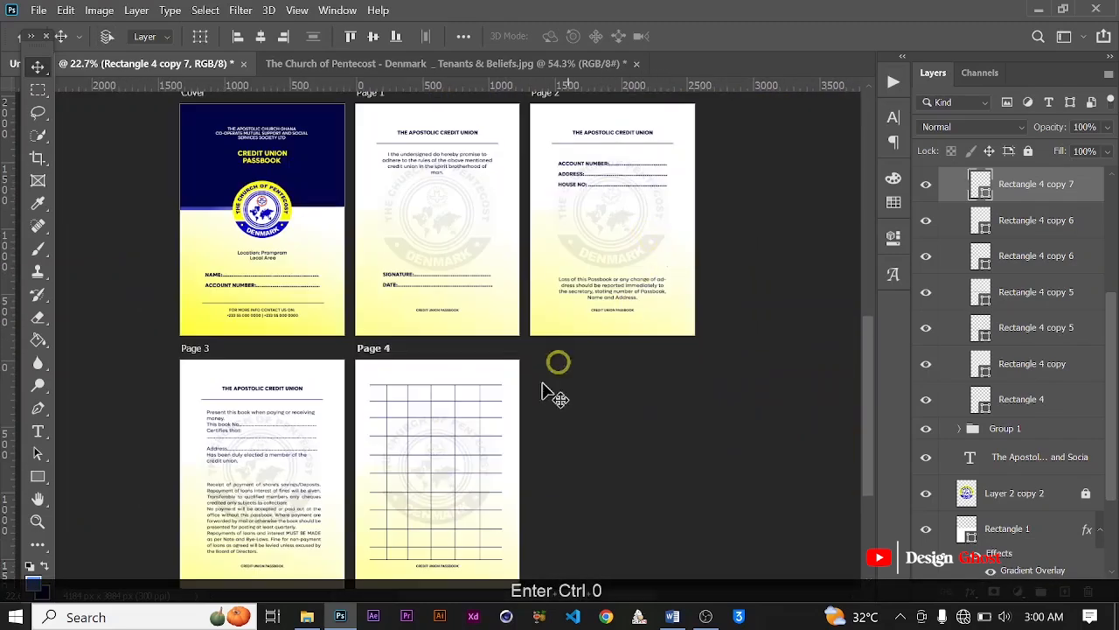
key(space)
drag(449, 429, 448, 339)
scroll(448, 341, down, 2)
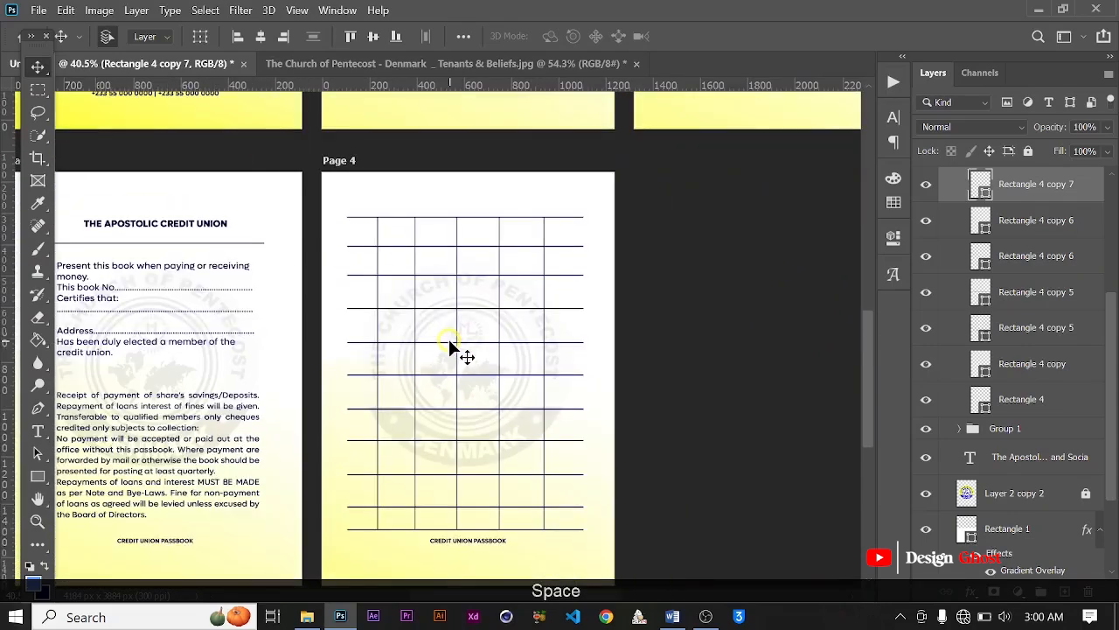
click(207, 228)
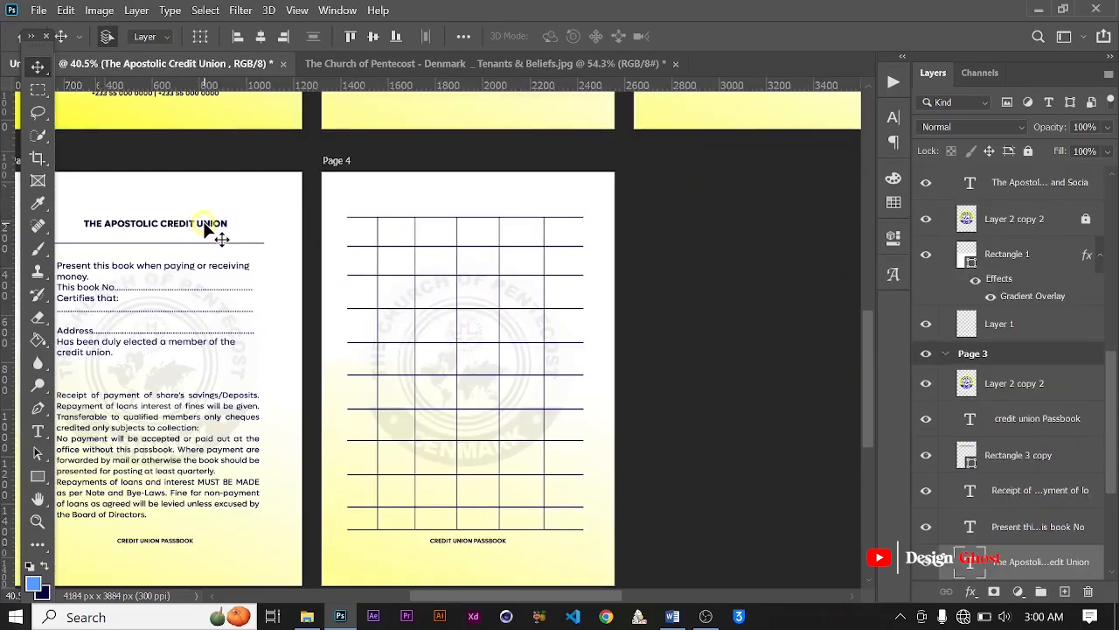
drag(215, 222, 492, 244)
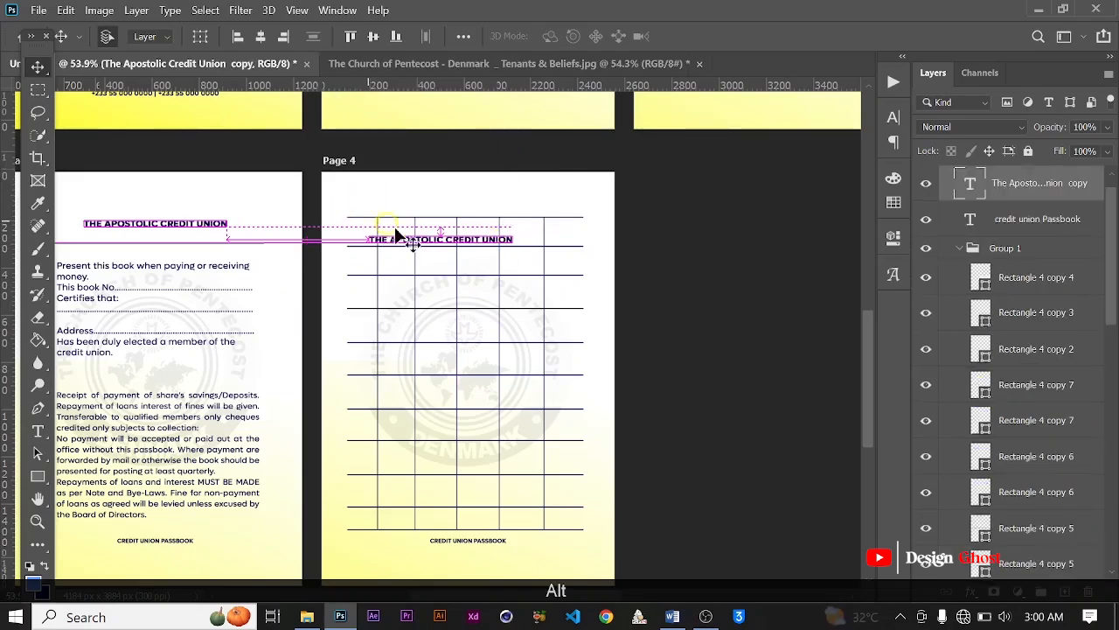
Step: Shift the duplicated THE APOSTOLIC CREDIT UNION heading slightly left and up inside the top row of the Page 4 grid
scroll(392, 227, up, 4)
key(space)
drag(456, 297, 479, 334)
scroll(479, 335, up, 1)
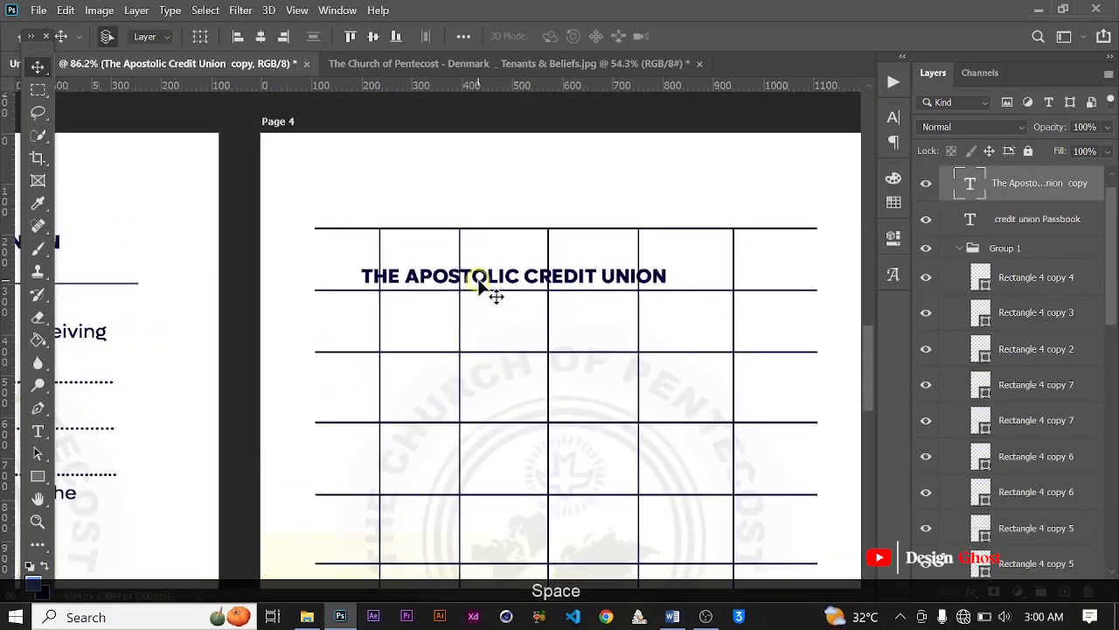
drag(479, 284, 451, 275)
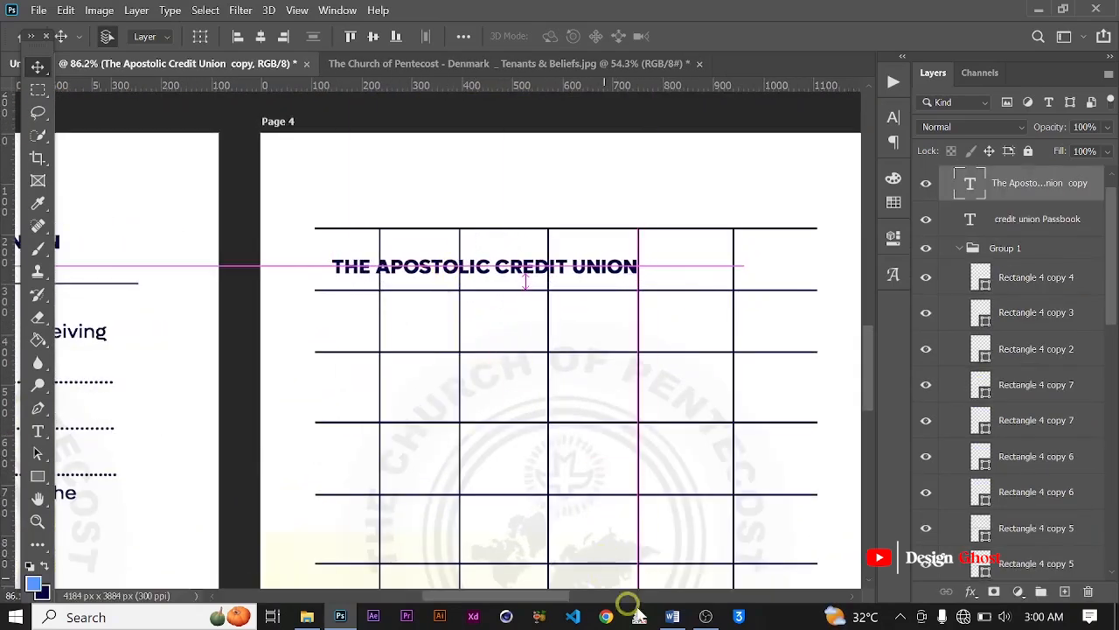
Step: Switch to the Passbook document in Word and copy the lines Date and Folio
click(673, 617)
drag(289, 288, 294, 433)
drag(297, 480, 316, 505)
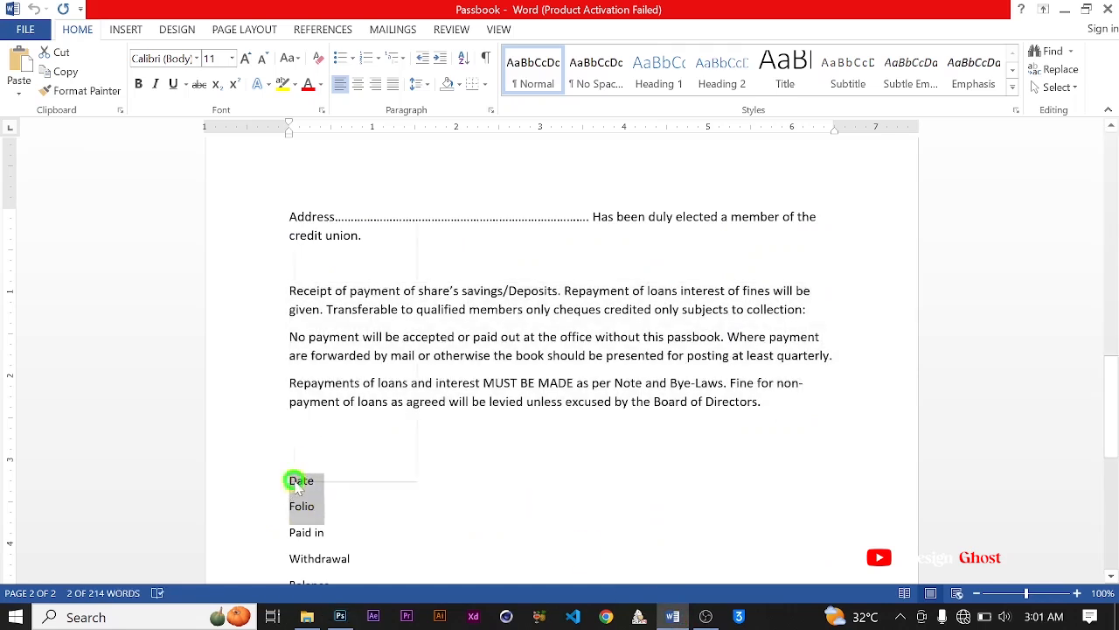
right_click(297, 480)
click(358, 255)
Step: Return to Photoshop and replace the duplicated heading's text with the copied Date and Folio lines
click(341, 617)
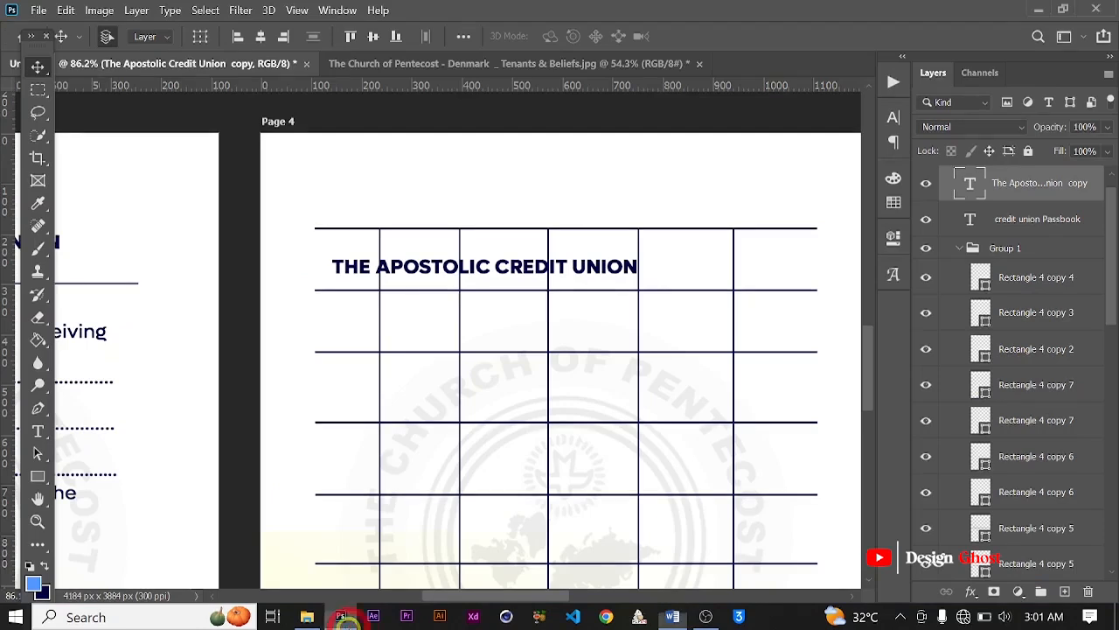
scroll(401, 273, up, 3)
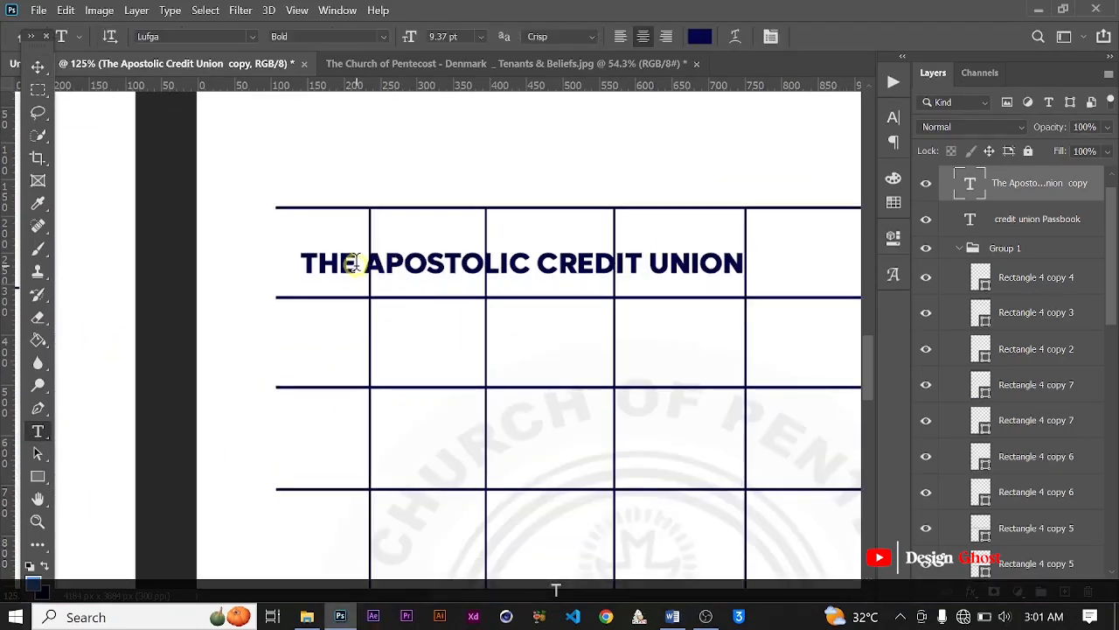
click(355, 262)
key(ctrl+a)
key(ctrl+v)
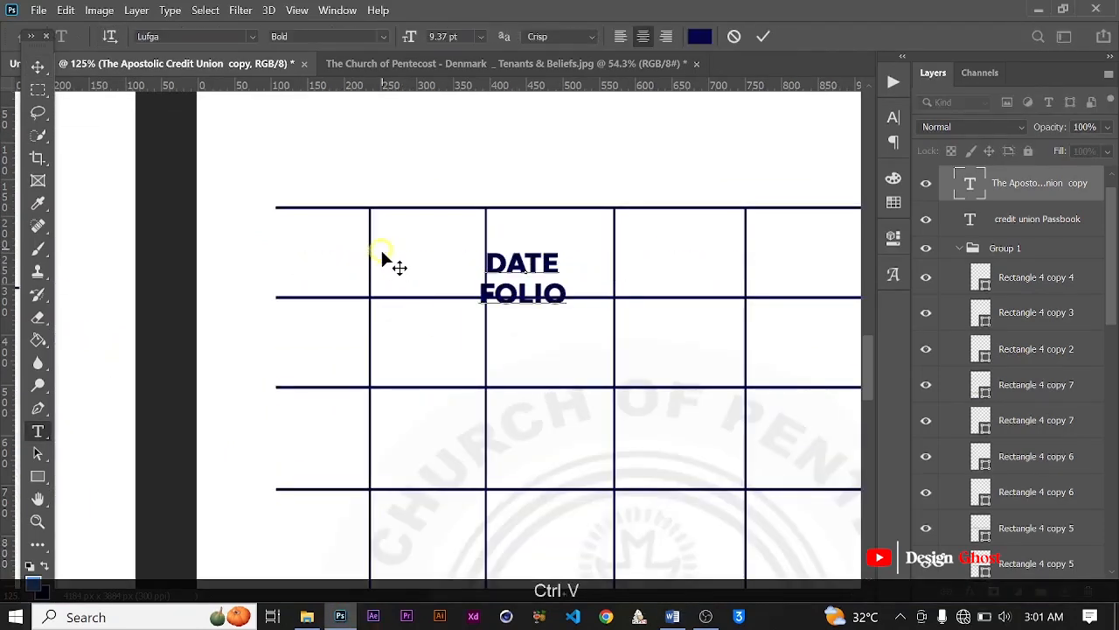
Step: Cut the FOLIO line out of the label and left-align the remaining DATE text
drag(482, 292, 584, 302)
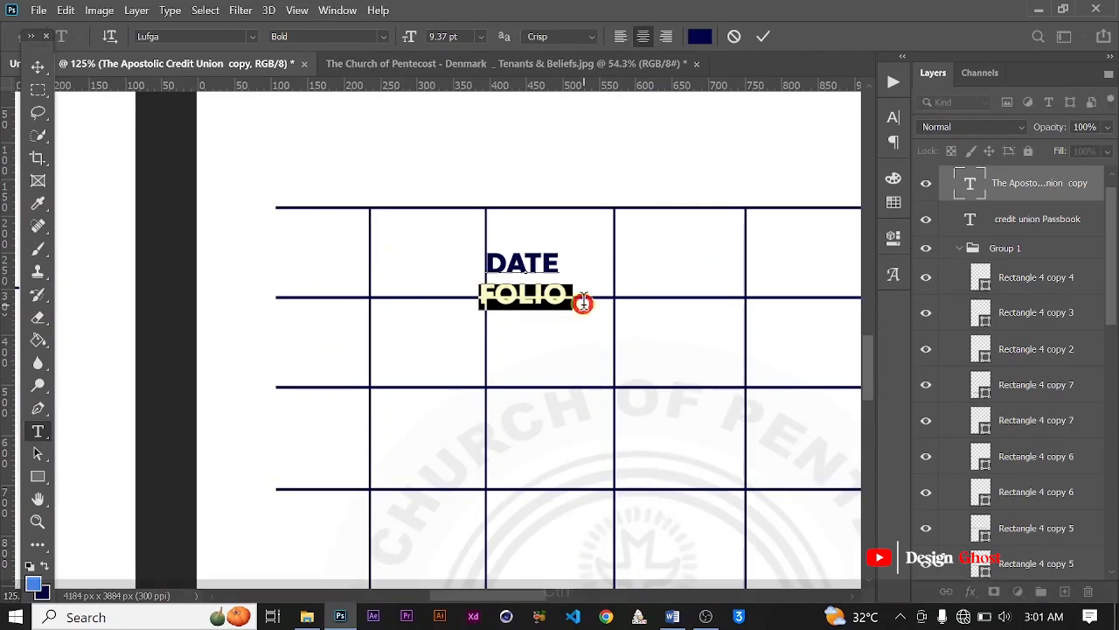
key(ctrl+x)
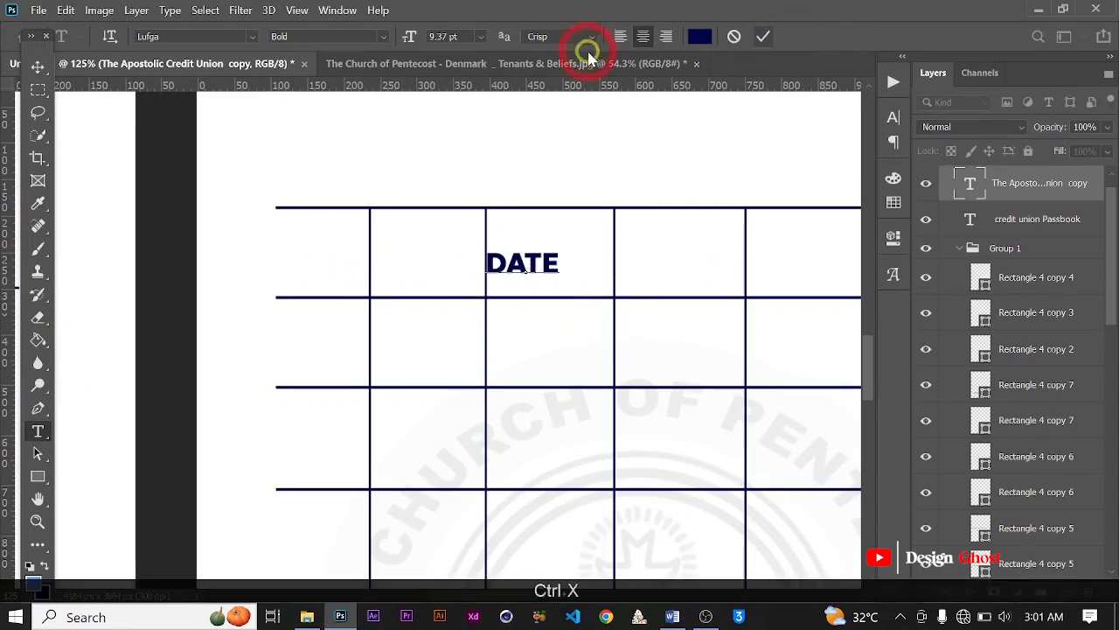
click(620, 36)
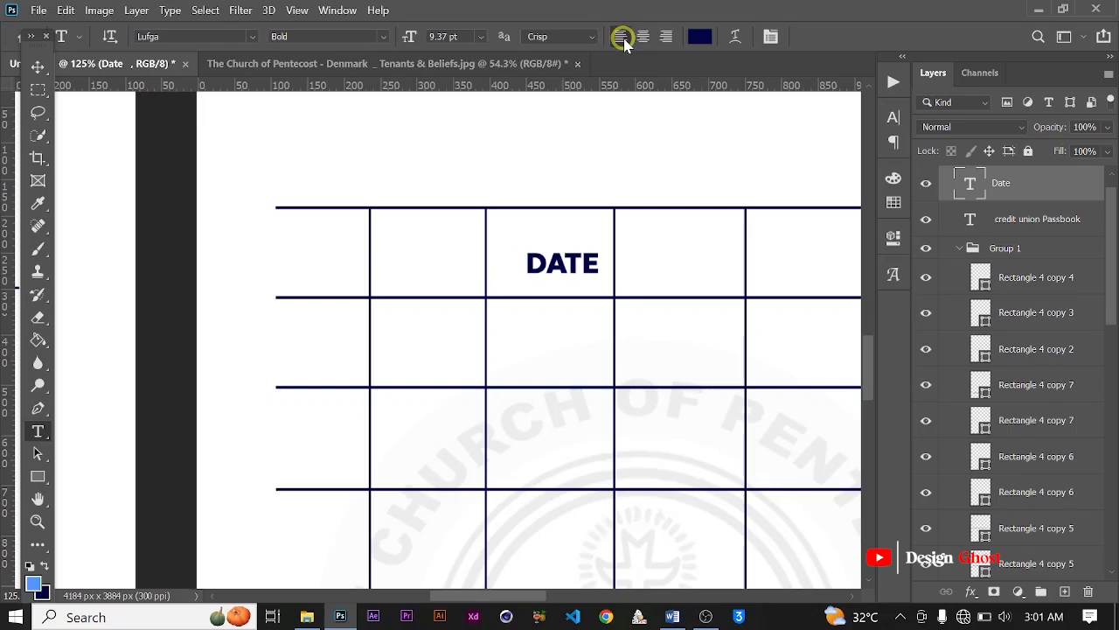
Step: Move the DATE label into the first column, centred over the second horizontal rule
scroll(406, 245, up, 2)
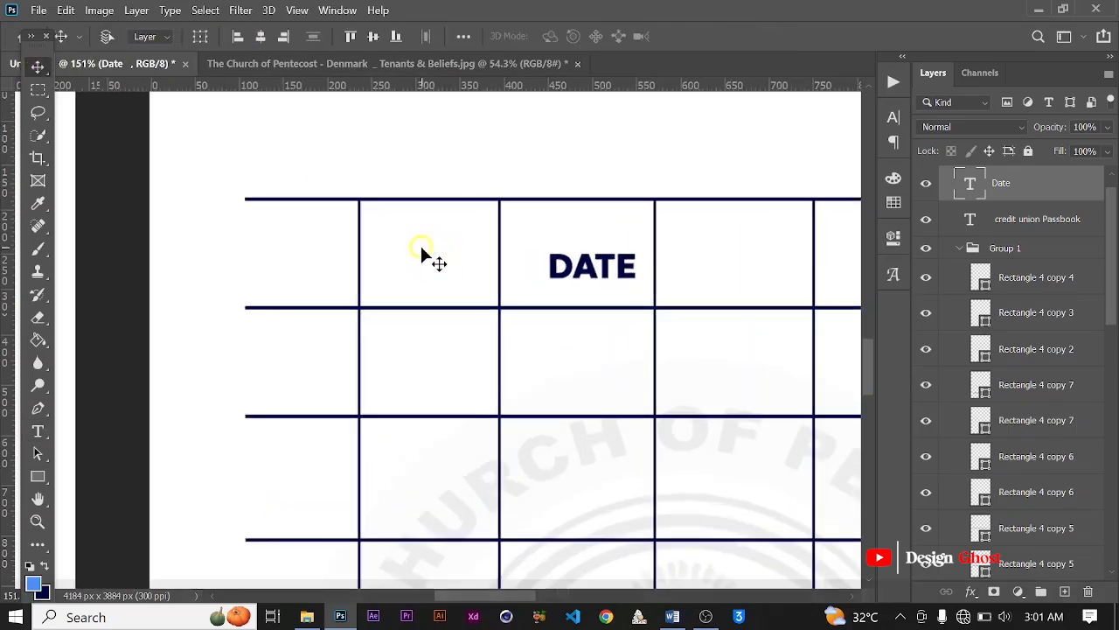
key(ctrl+t)
scroll(560, 273, up, 1)
drag(560, 272, 279, 317)
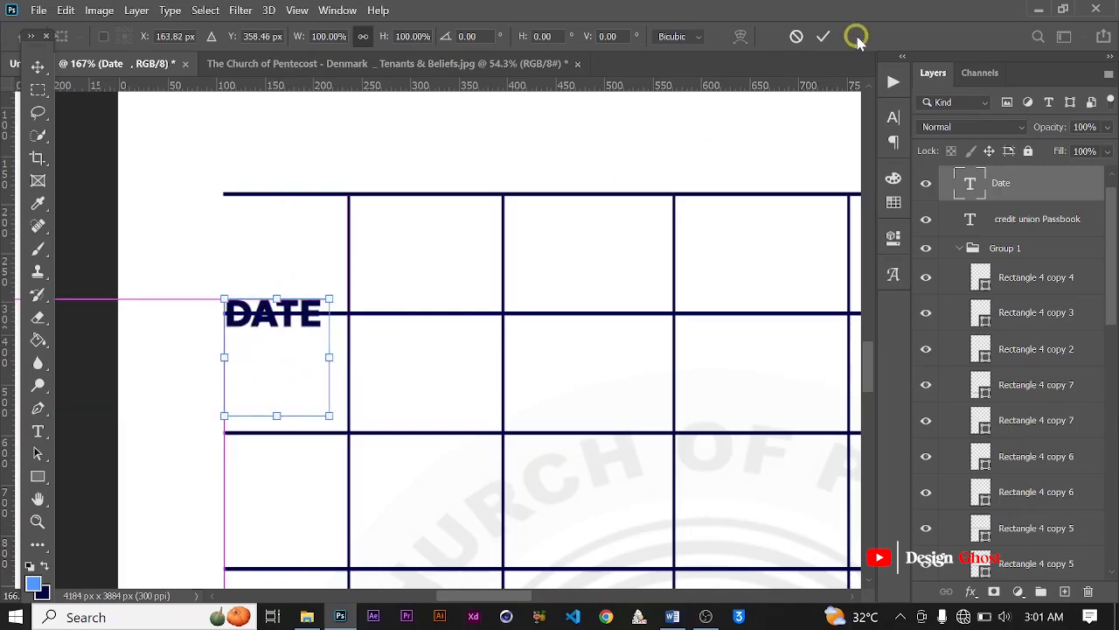
click(823, 36)
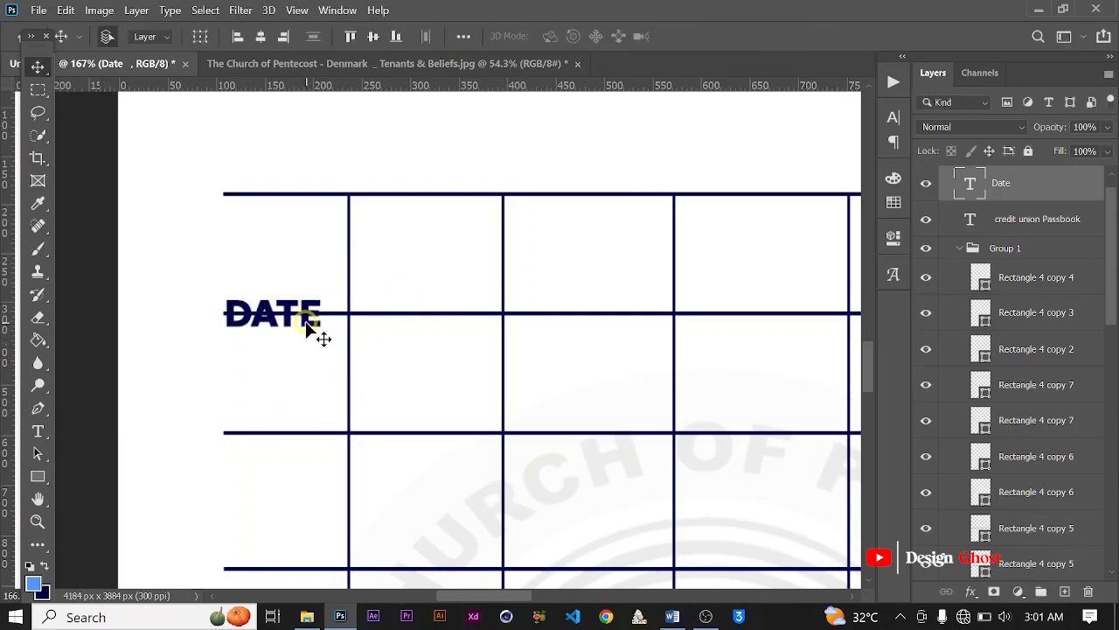
Step: Duplicate the DATE label, replace the copy's text with the cut FOLIO, and place it in the second column level with DATE
drag(307, 322, 454, 317)
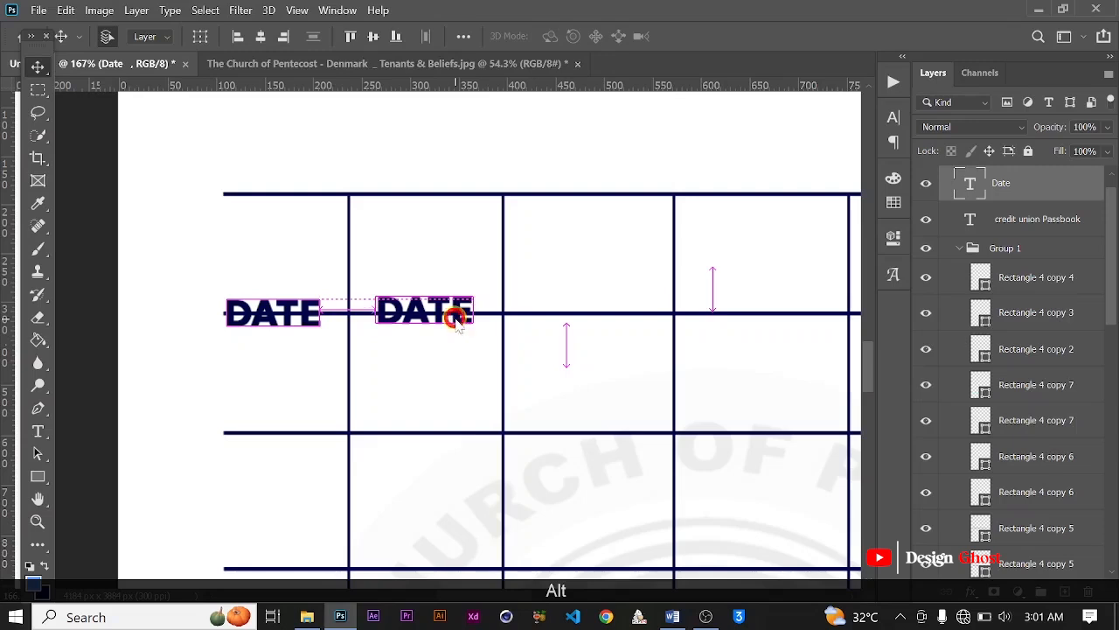
key(t)
click(450, 316)
key(ctrl+a)
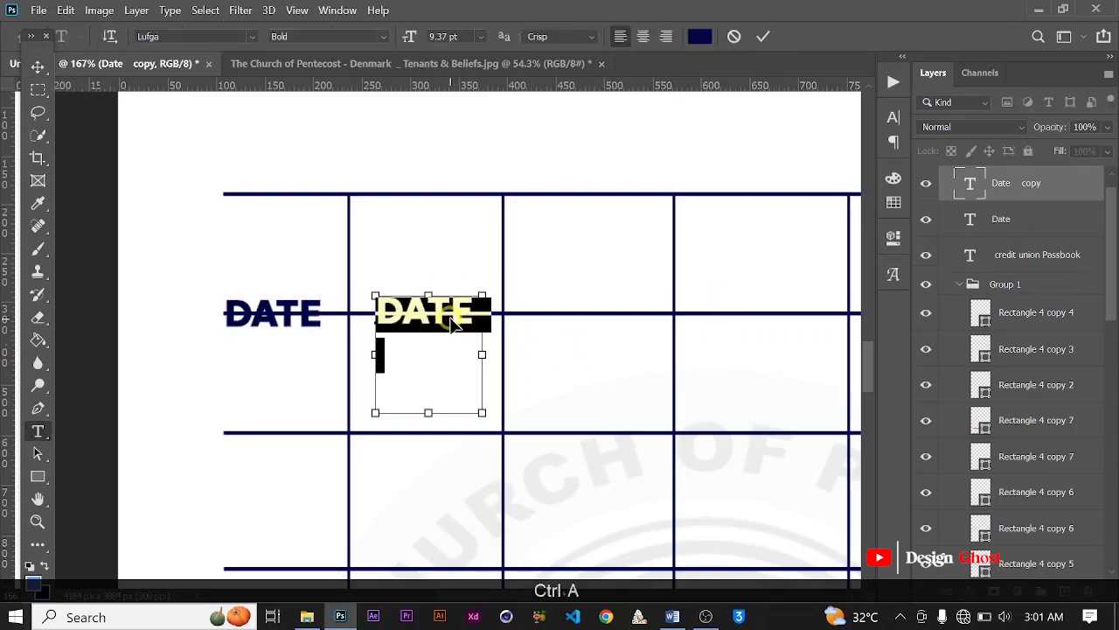
key(ctrl+v)
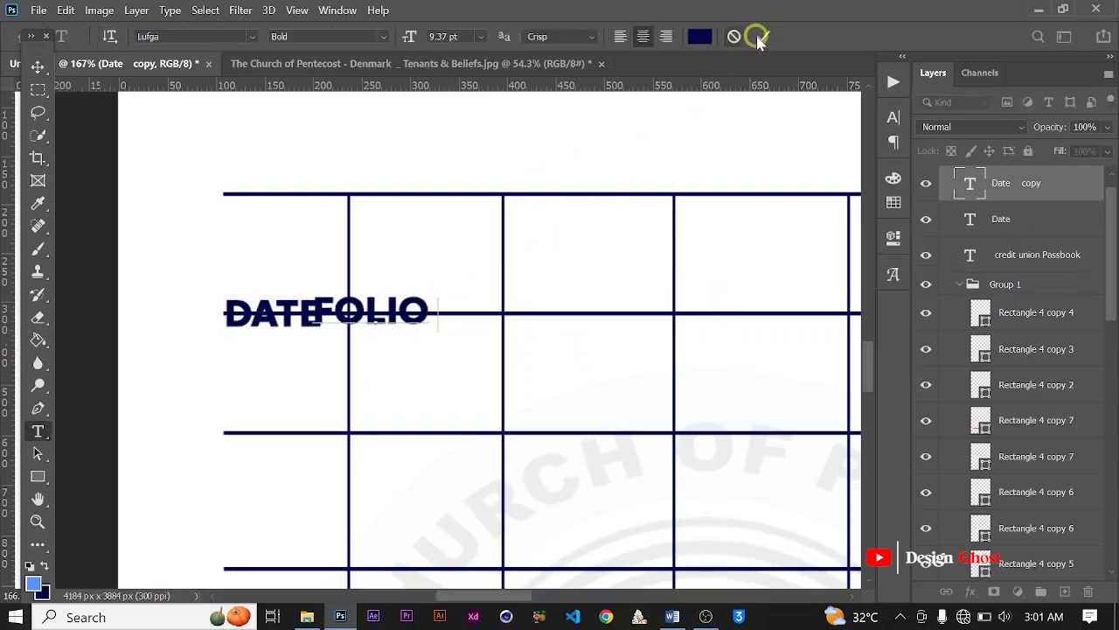
key(ctrl+Return)
key(v)
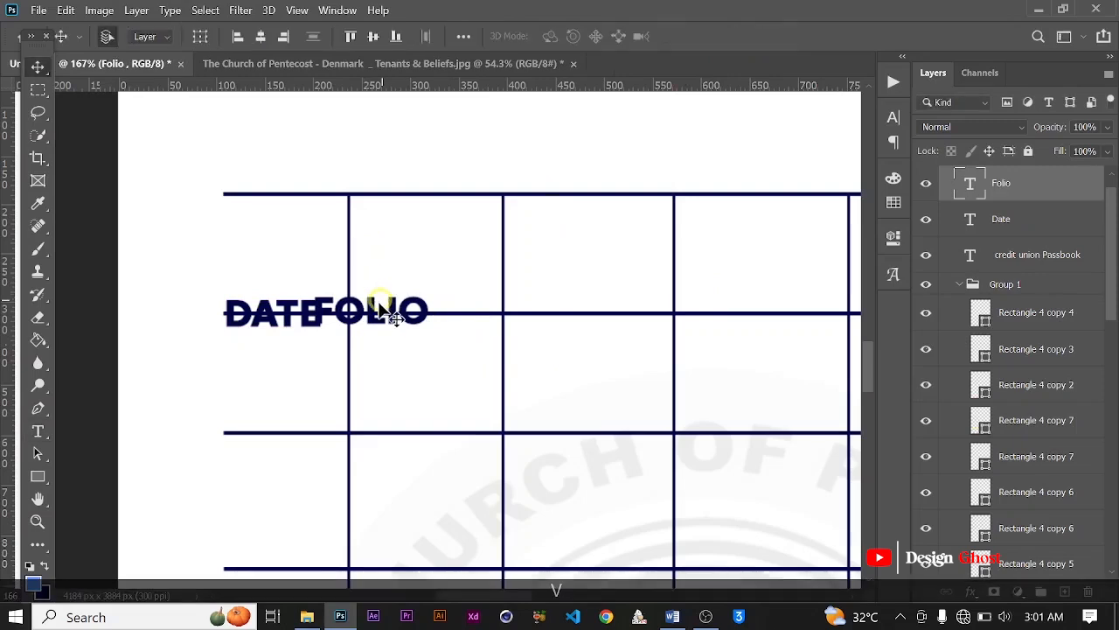
drag(377, 315, 433, 317)
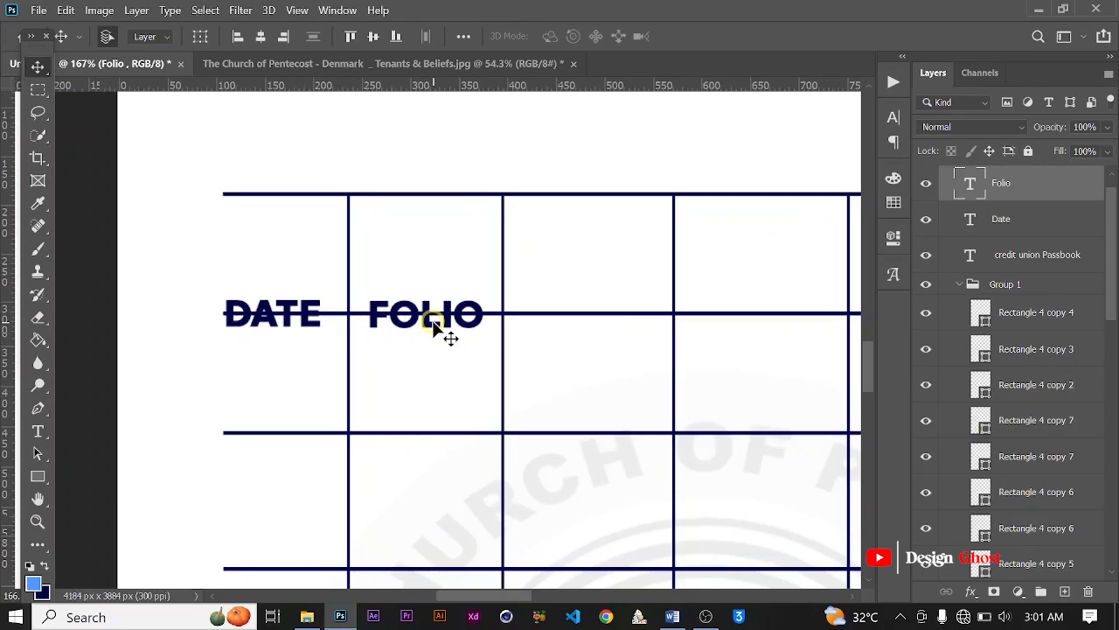
Step: Duplicate the FOLIO label into the third column's second row and change the copy's text to PAID IN
drag(431, 327, 593, 376)
key(t)
key(ctrl+a)
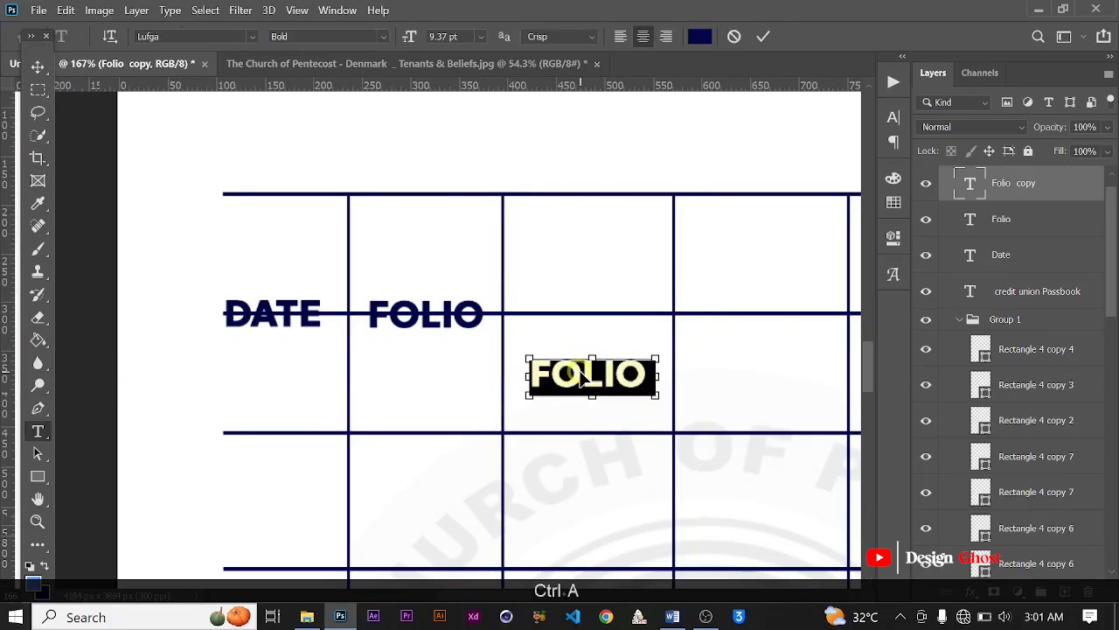
text(P)
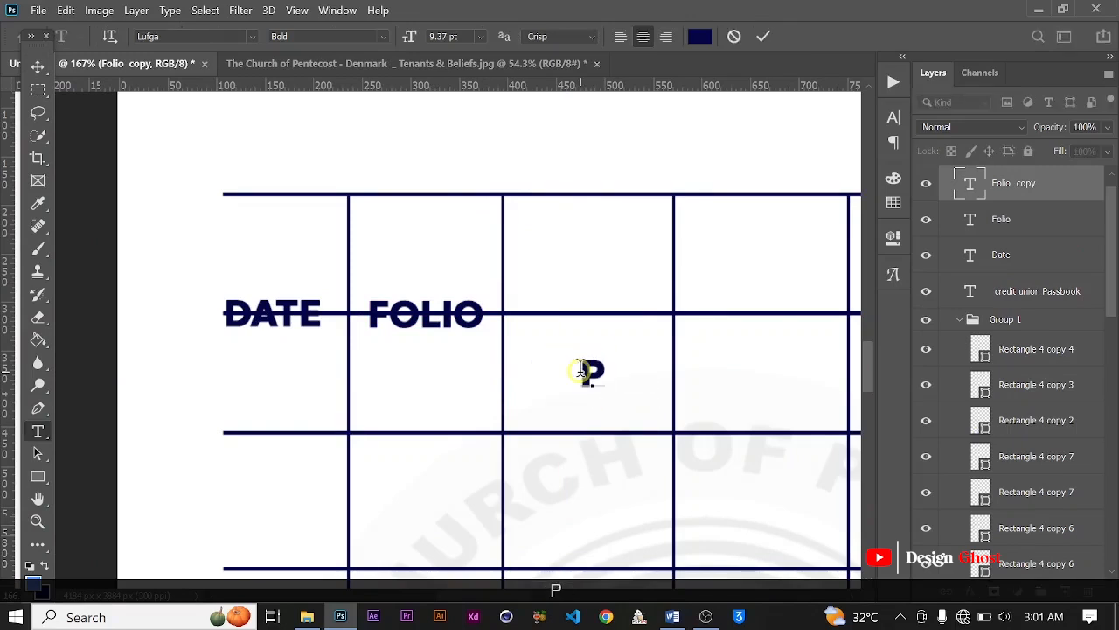
text(AID )
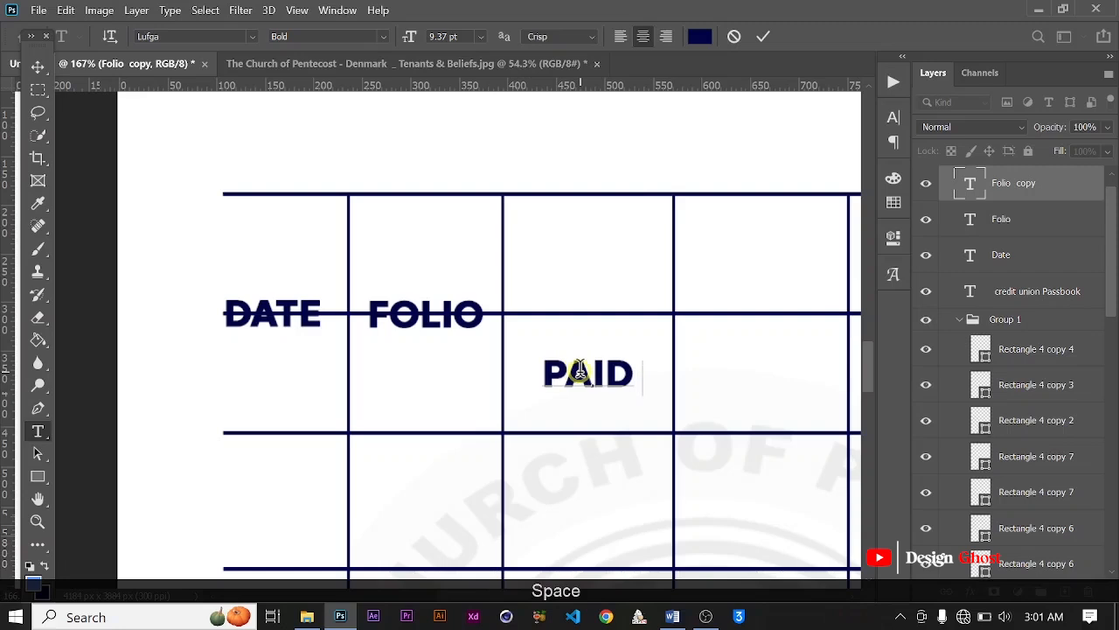
text(IM)
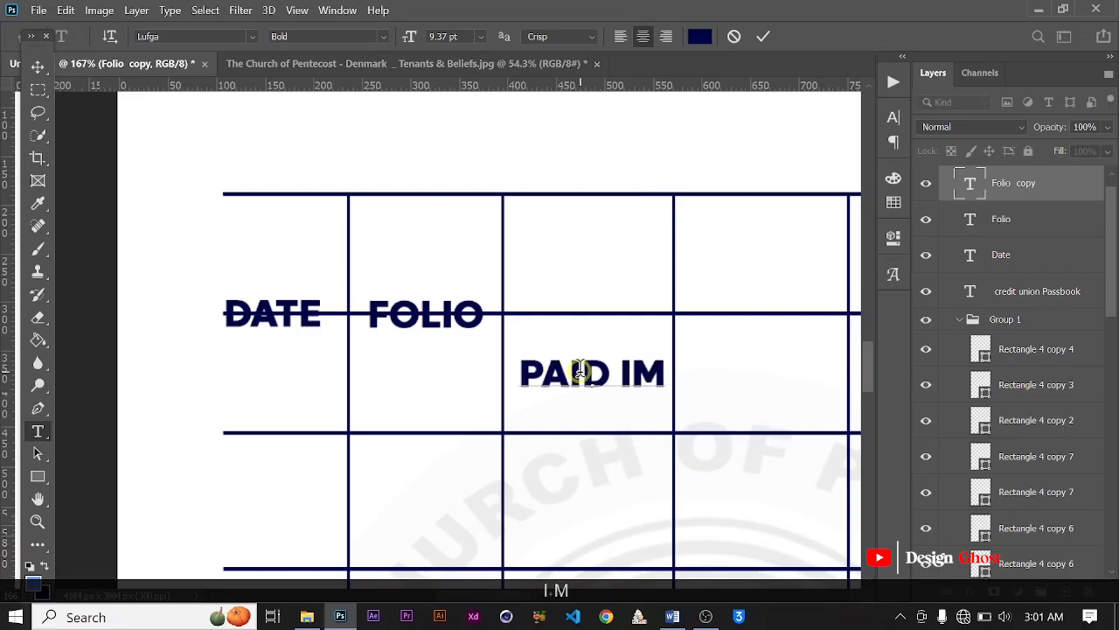
key(BackSpace)
text(N)
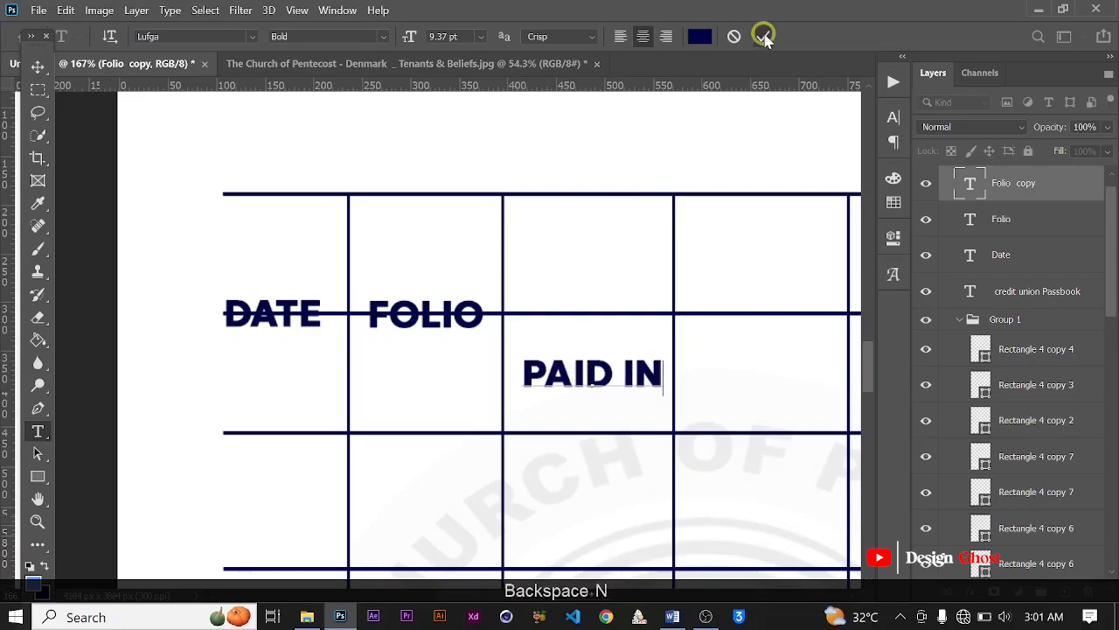
click(765, 37)
click(39, 66)
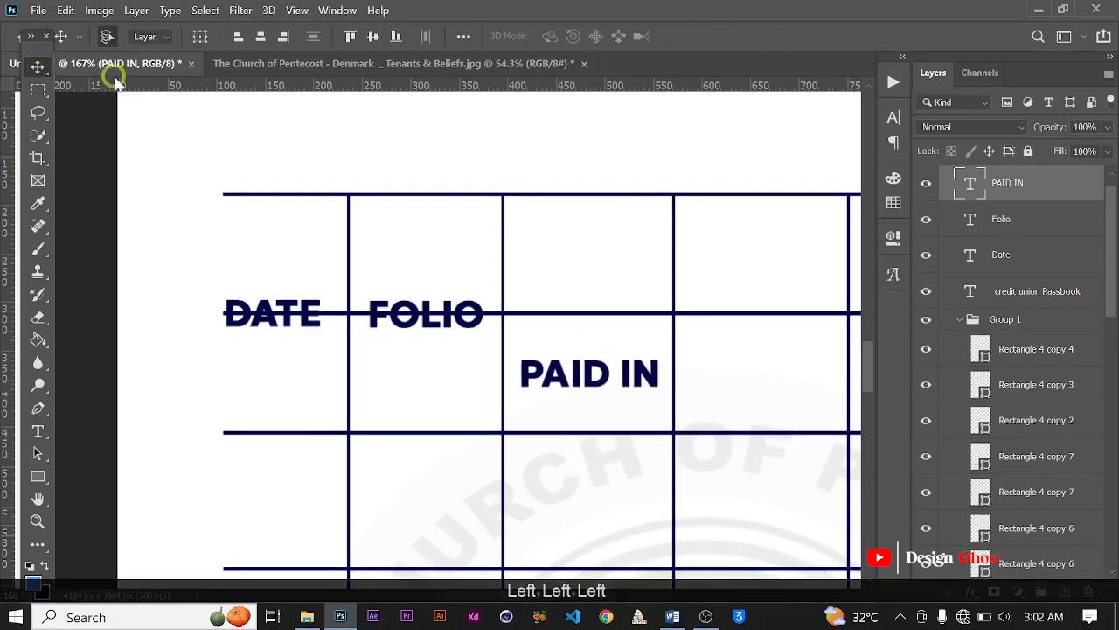
Step: Duplicate the PAID IN label into the fourth column at the same height and change the copy's text to WITH
scroll(415, 343, down, 2)
scroll(637, 412, up, 1)
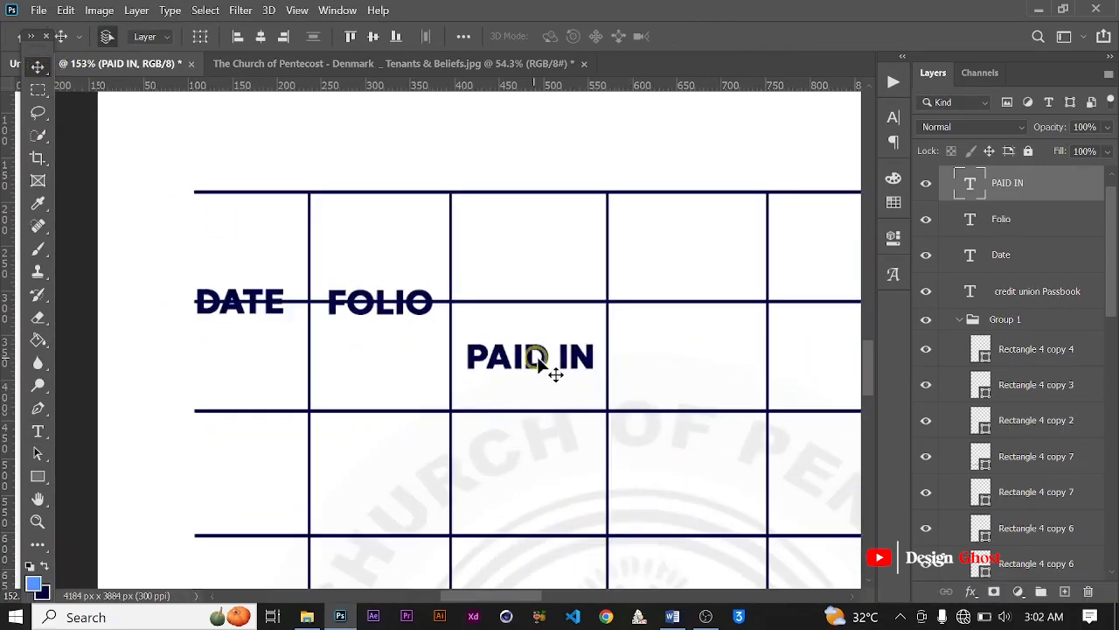
drag(544, 358, 704, 356)
double_click(687, 356)
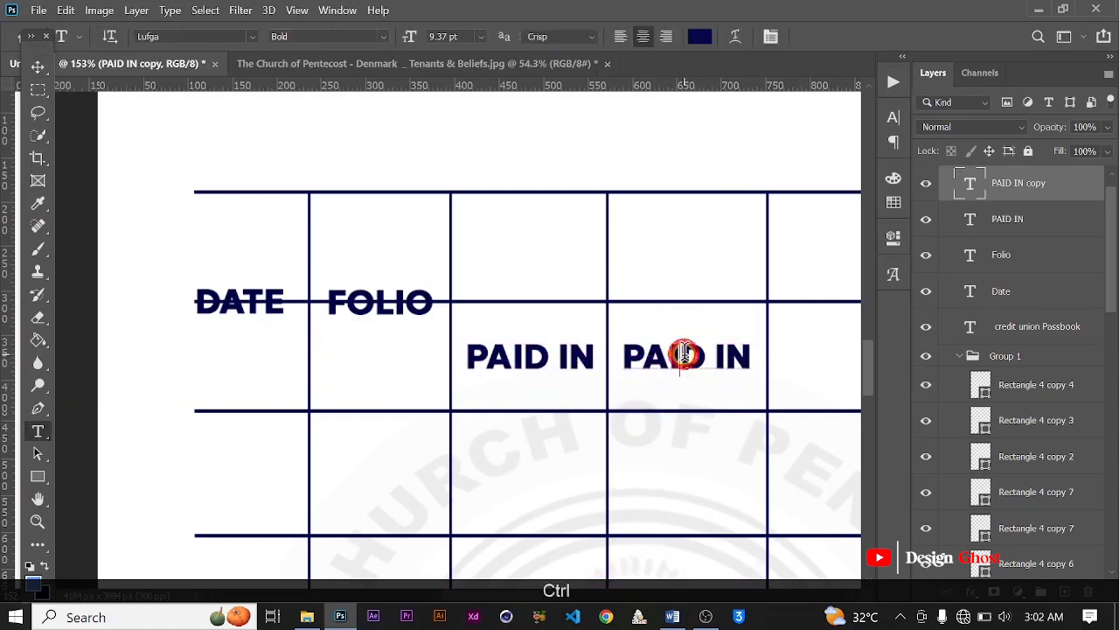
key(ctrl+a)
click(688, 356)
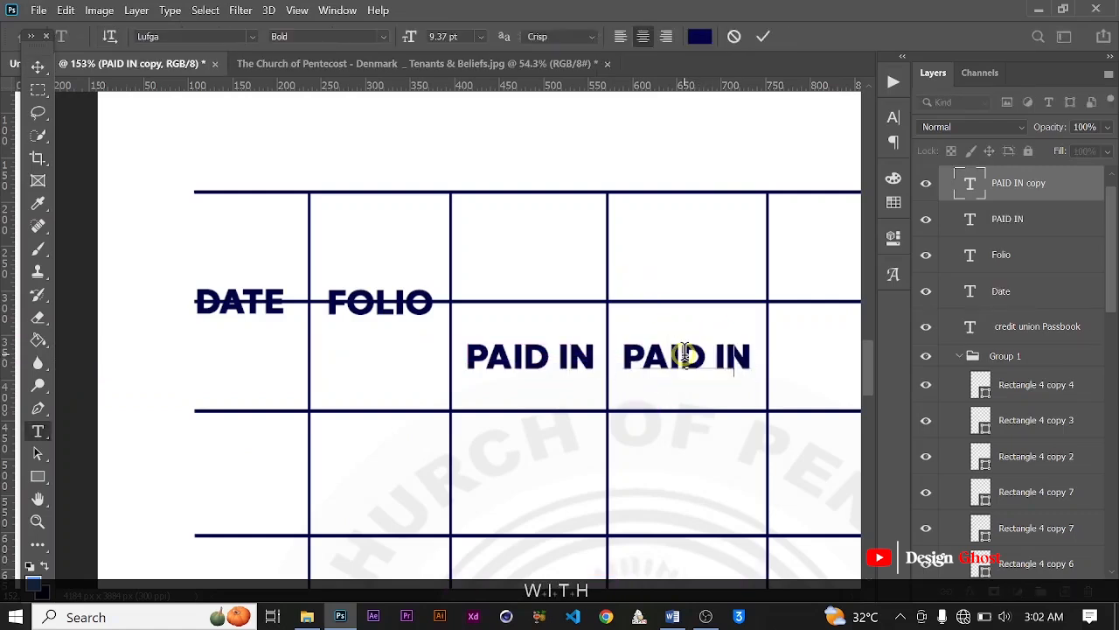
text(WITH)
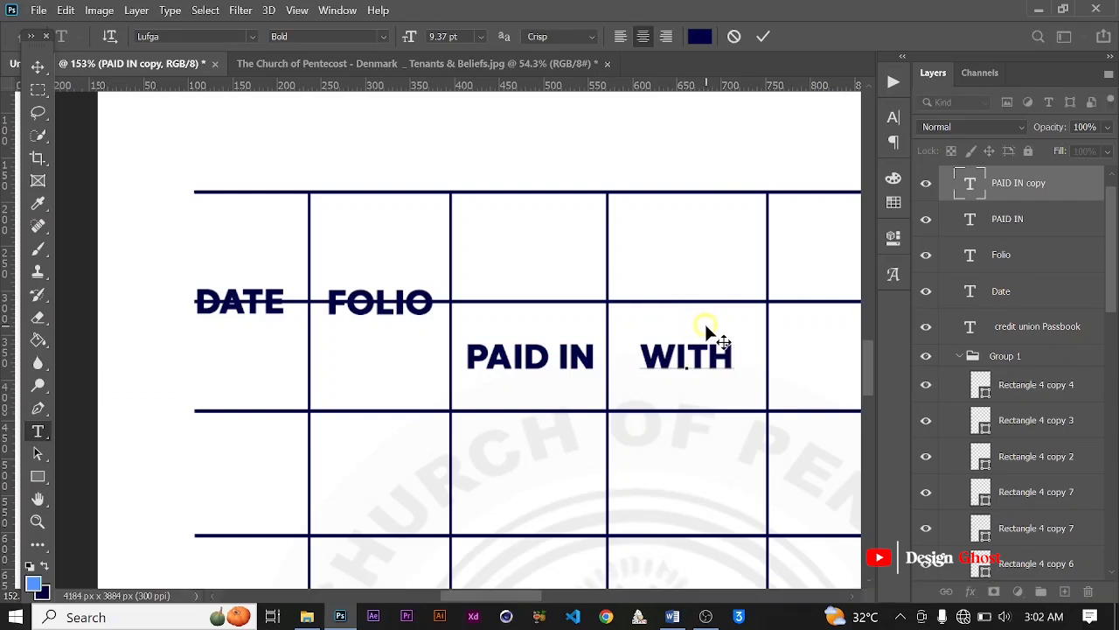
text(.)
click(763, 35)
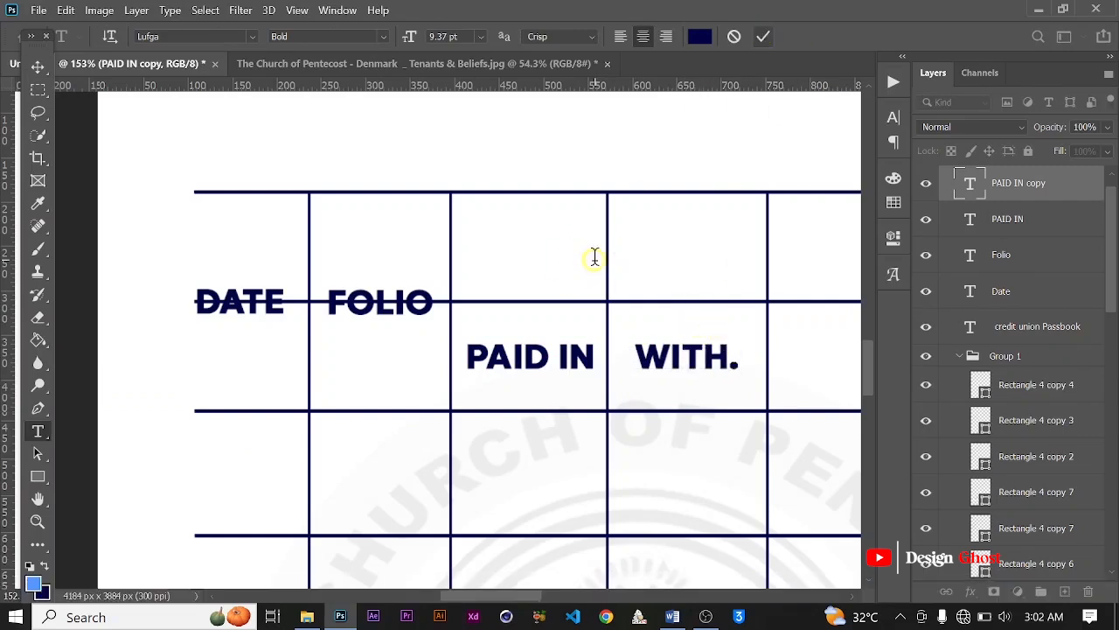
Step: Duplicate the WITH. label into the fifth column at the same height and change the copy's text to BAL
scroll(595, 257, down, 1)
key(v)
key(space)
drag(765, 345, 644, 330)
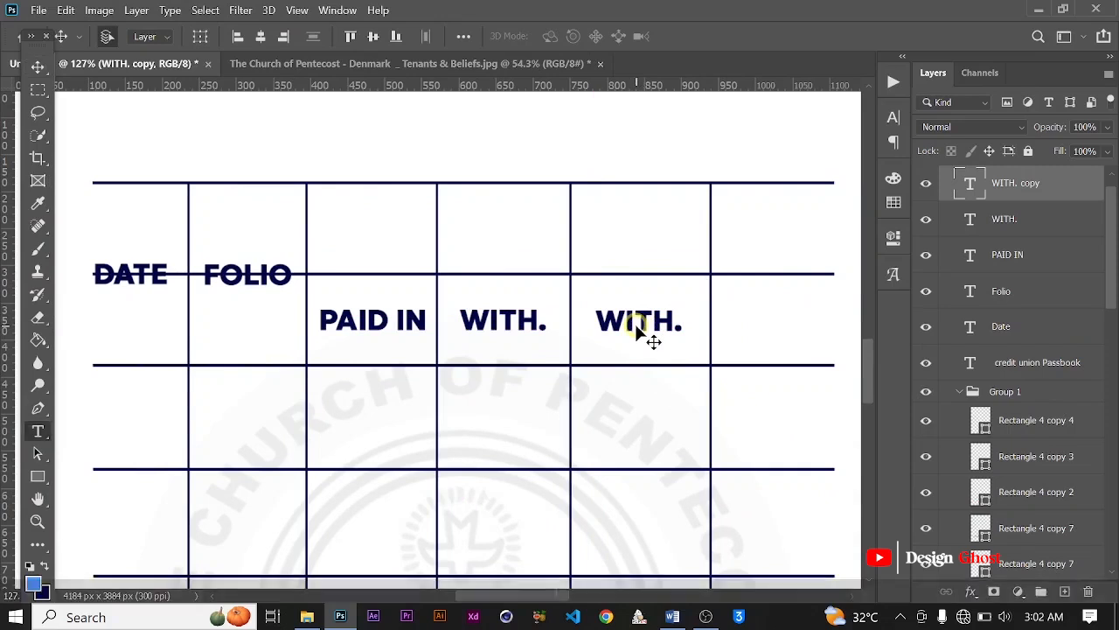
key(t)
click(610, 321)
key(ctrl+a)
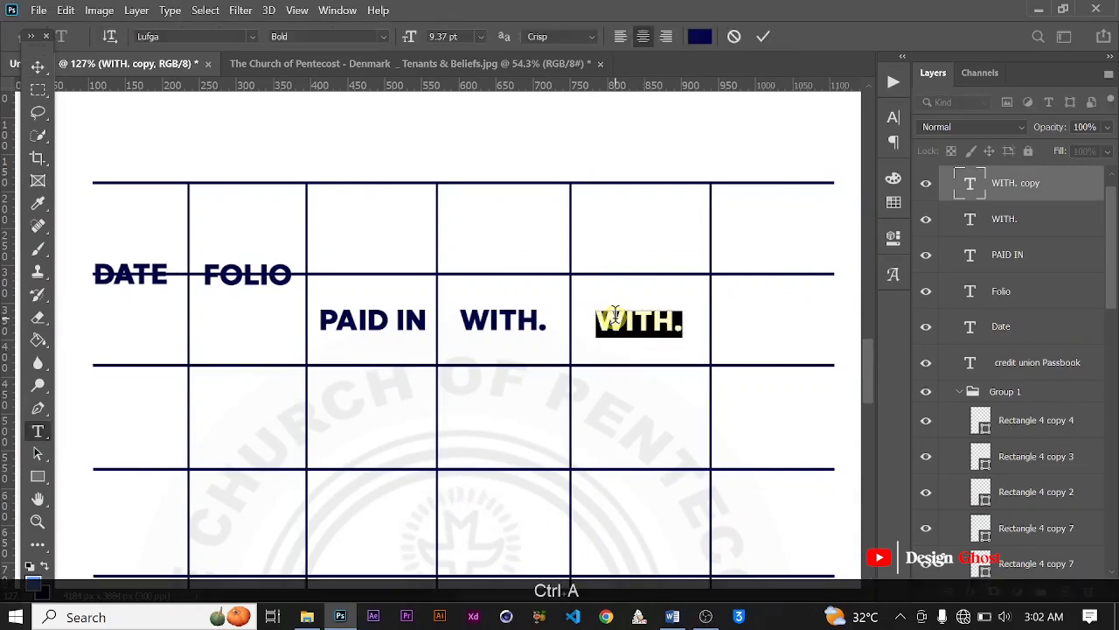
text(BAL)
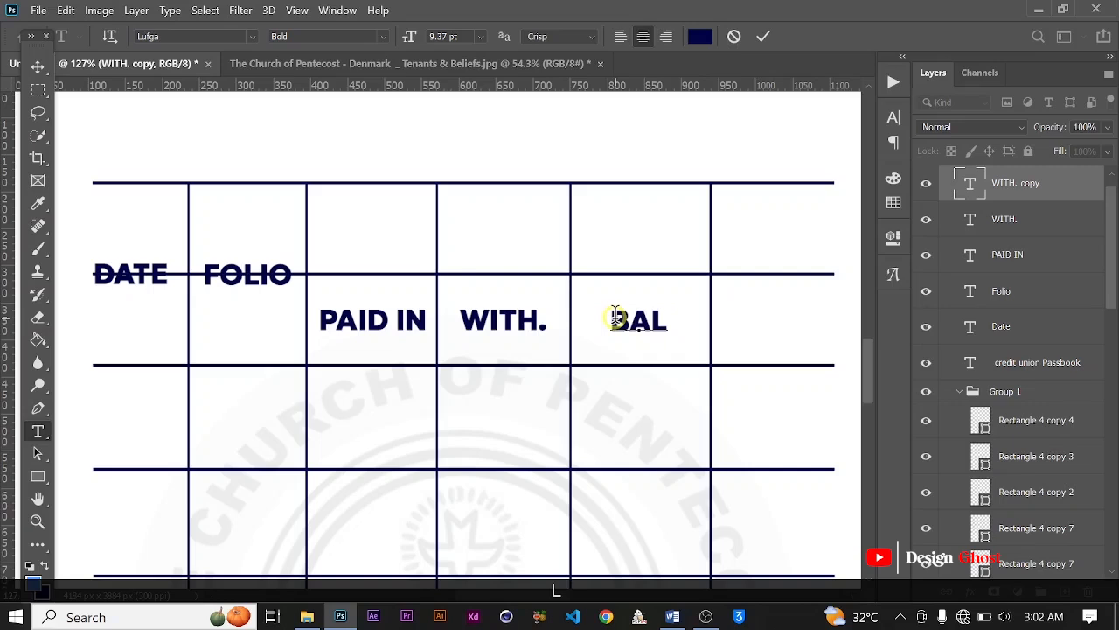
text(.)
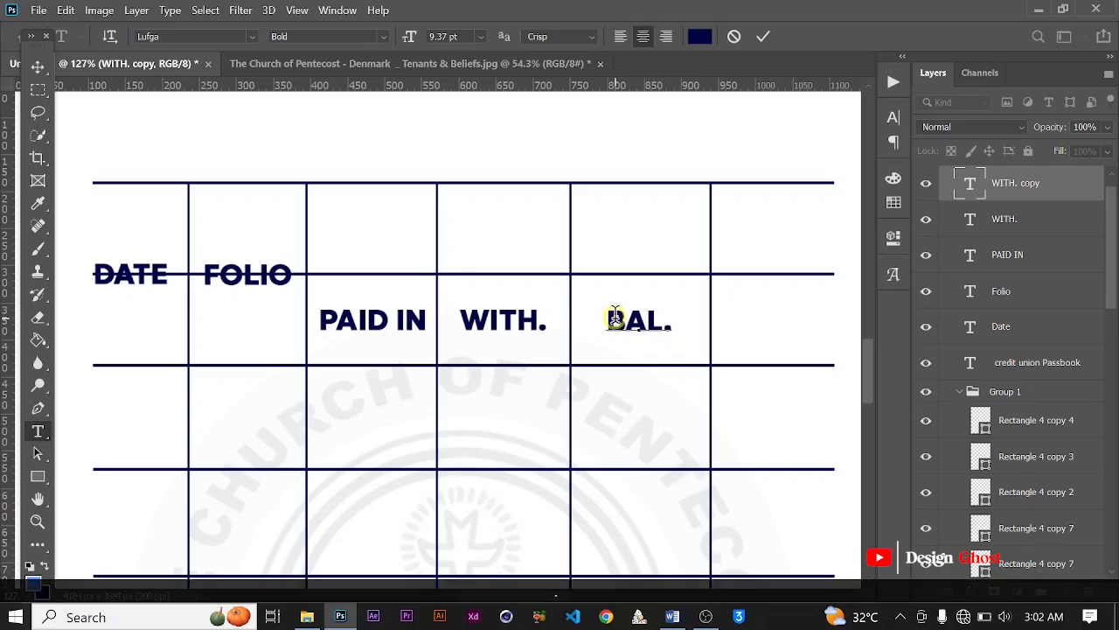
click(759, 40)
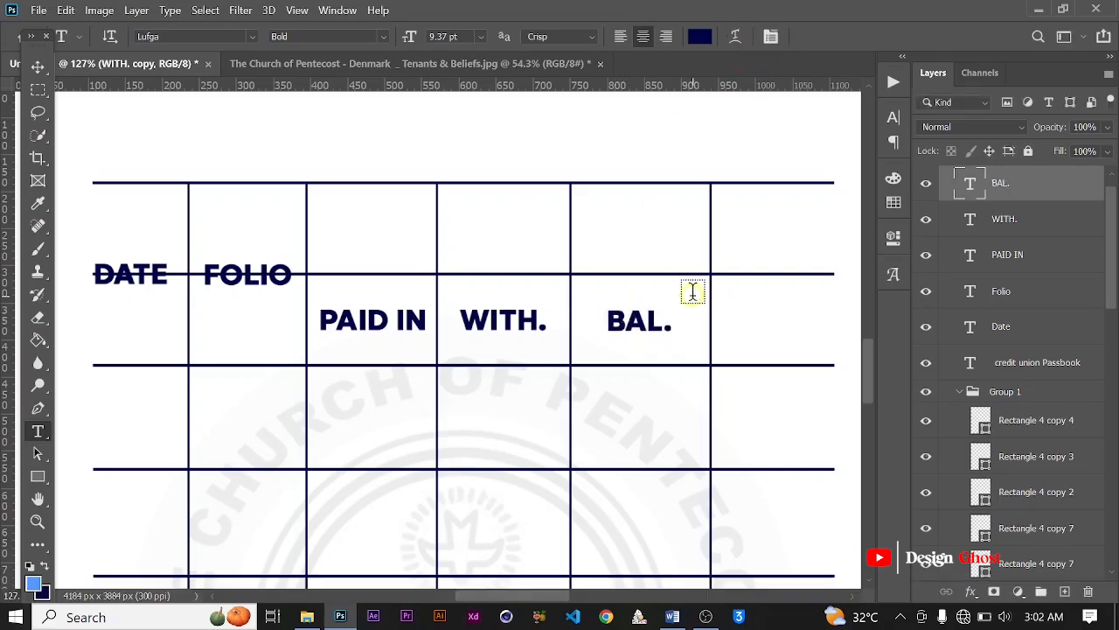
click(37, 66)
Step: Duplicate the BAL. label into the last column, over the second horizontal rule level with DATE and FOLIO
scroll(407, 263, down, 1)
click(608, 313)
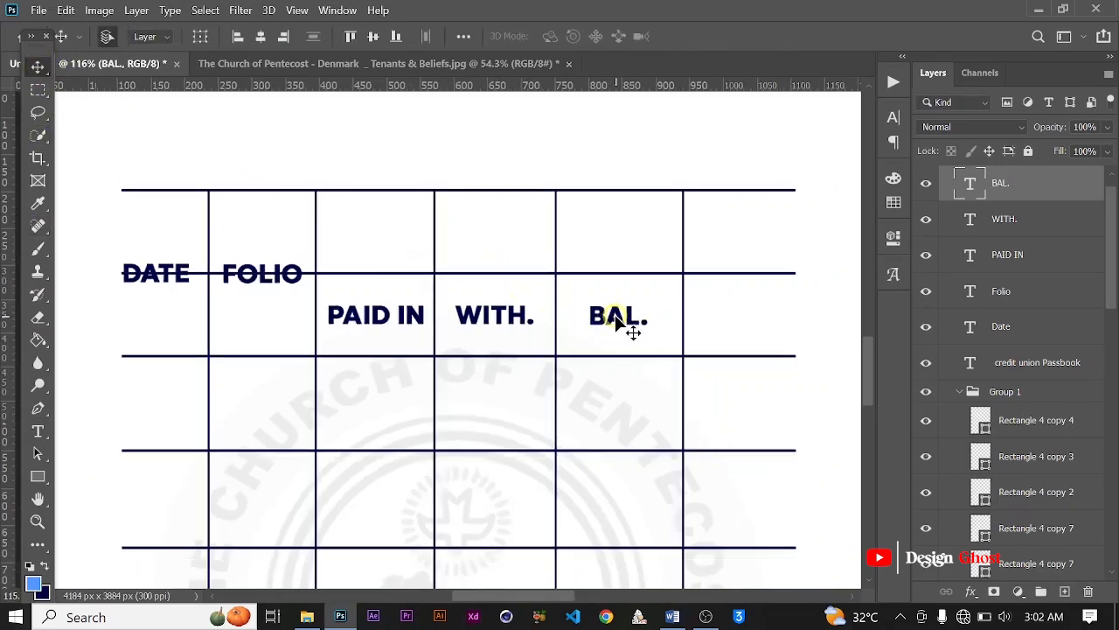
drag(623, 322, 744, 274)
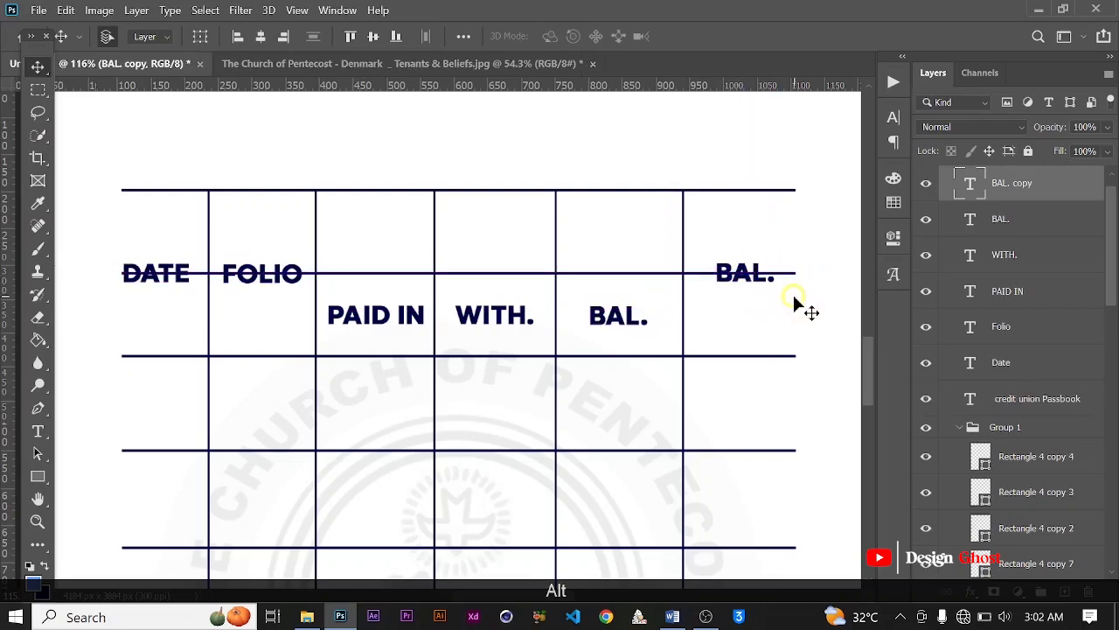
Step: Change the last column's BAL. label to CASHIER SIG., with SIG. on its own second line
key(t)
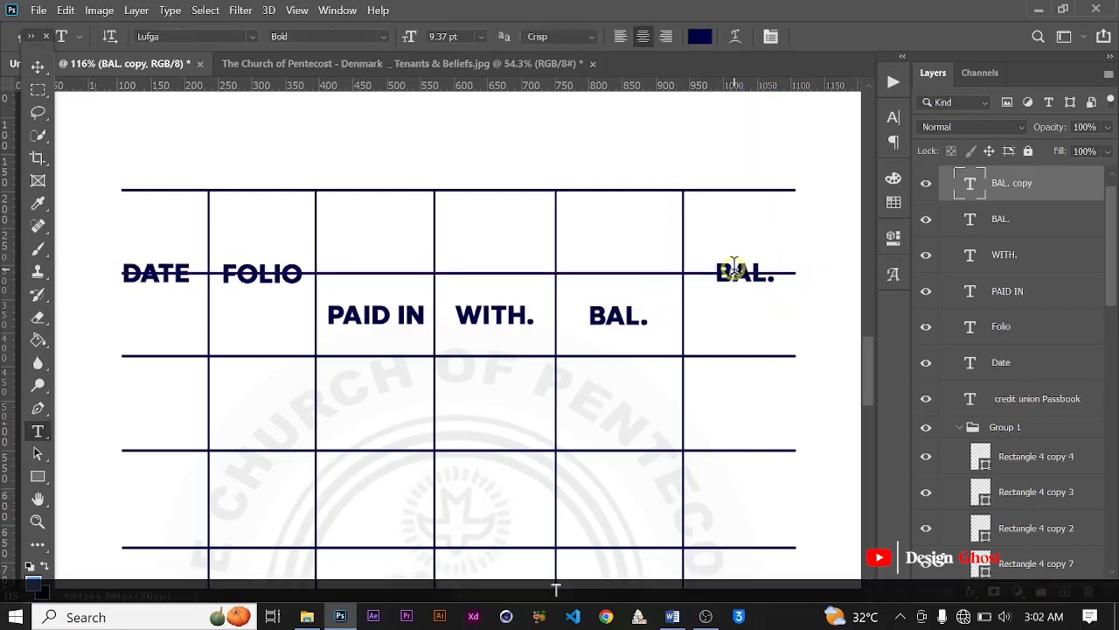
click(735, 271)
key(ctrl+a)
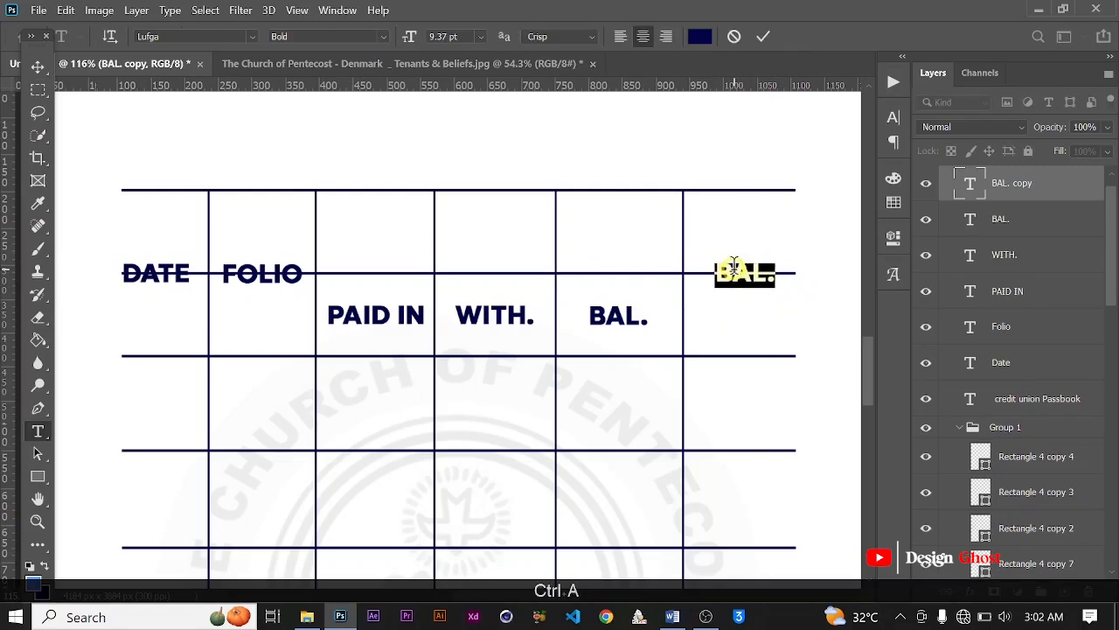
text(CASH)
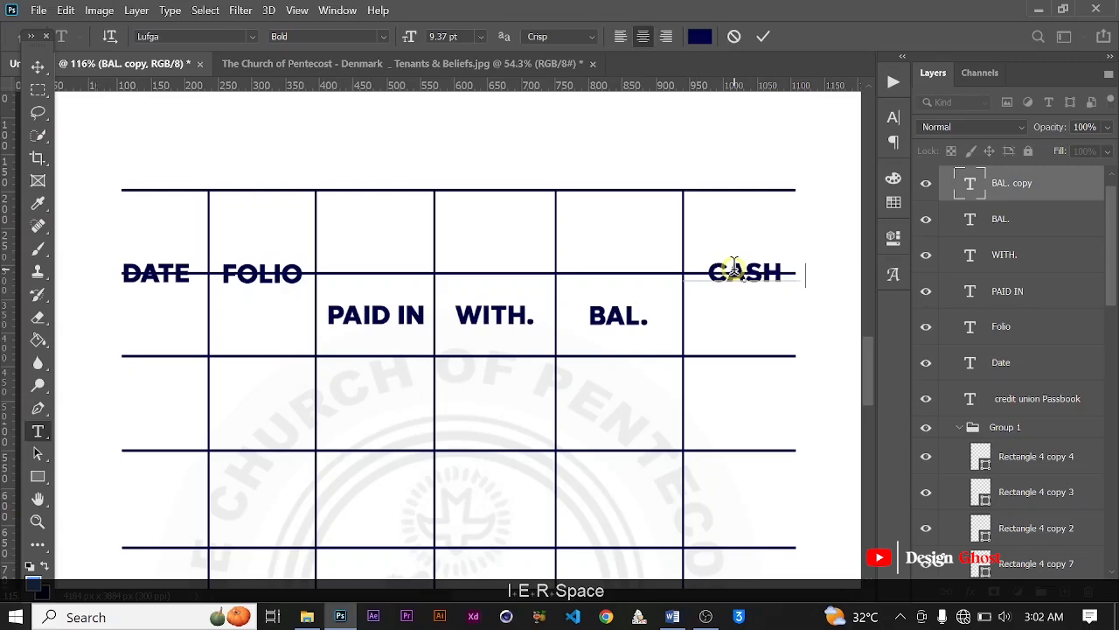
text(IER)
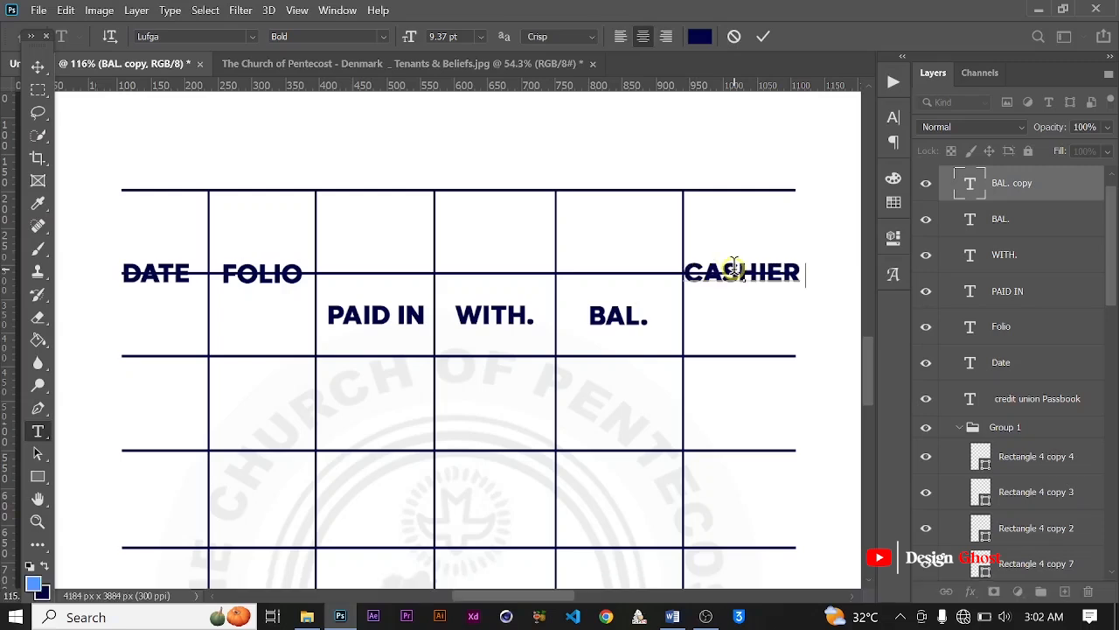
key(Return)
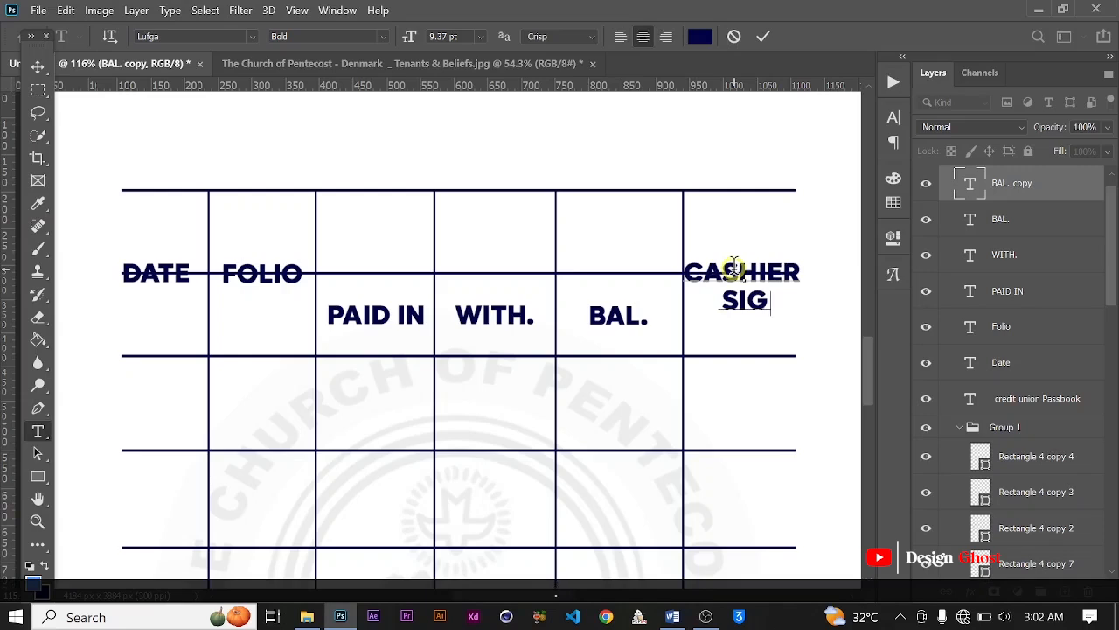
click(763, 36)
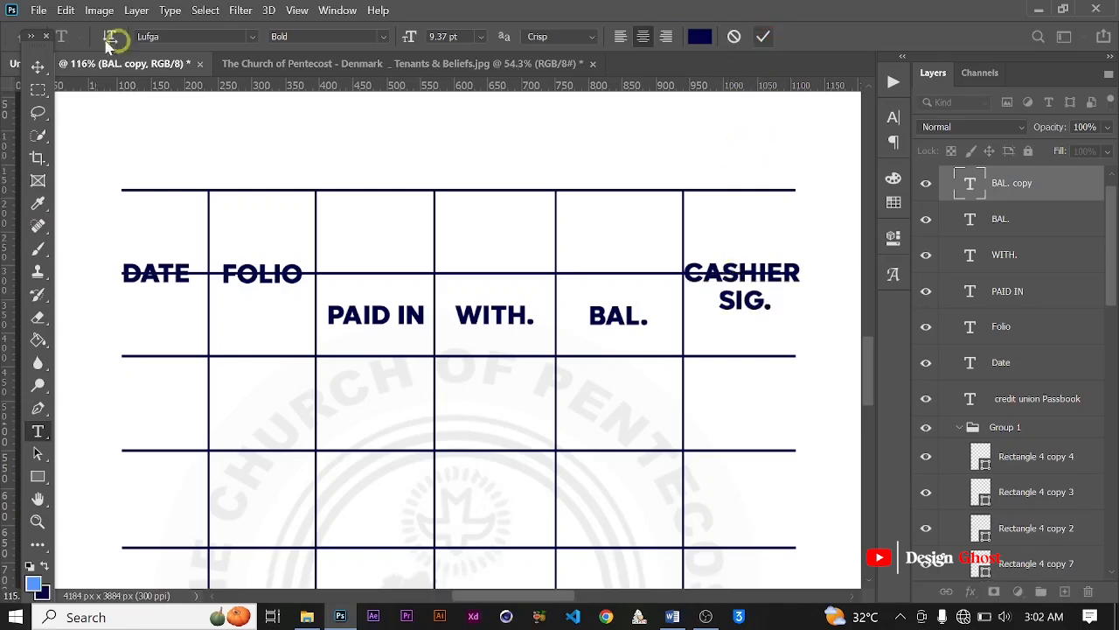
Step: Nudge the CASHIER SIG. label to the right so its text clears the last vertical divider
click(37, 68)
scroll(138, 147, down, 3)
key(Right)
key(Right)
key(Right)
key(Right)
key(Right)
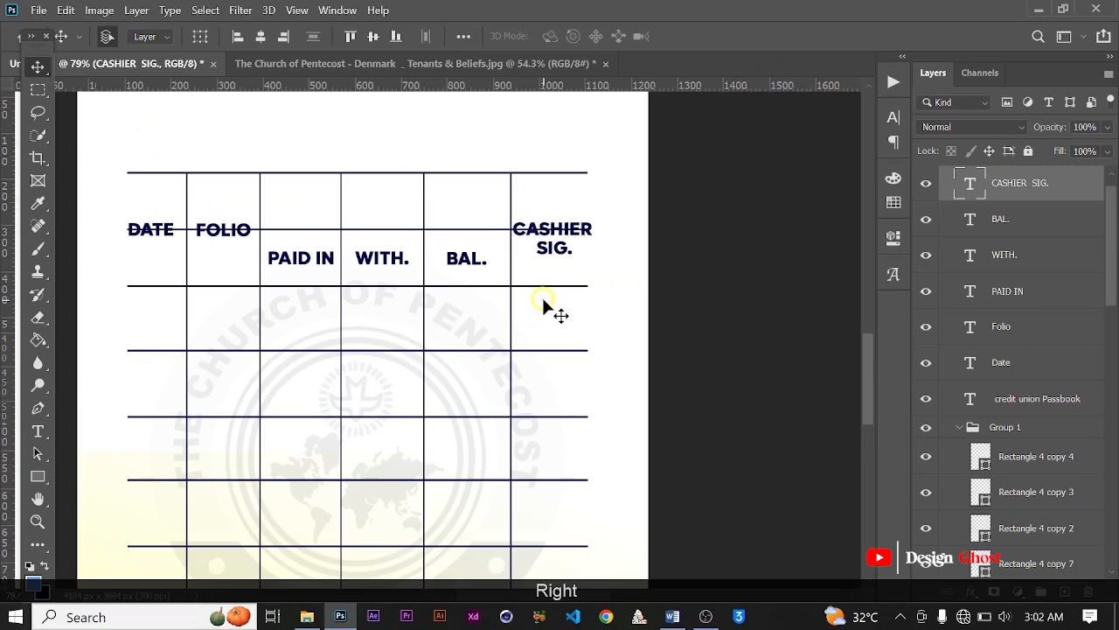
key(Right)
key(Right)
key(Right)
key(Right)
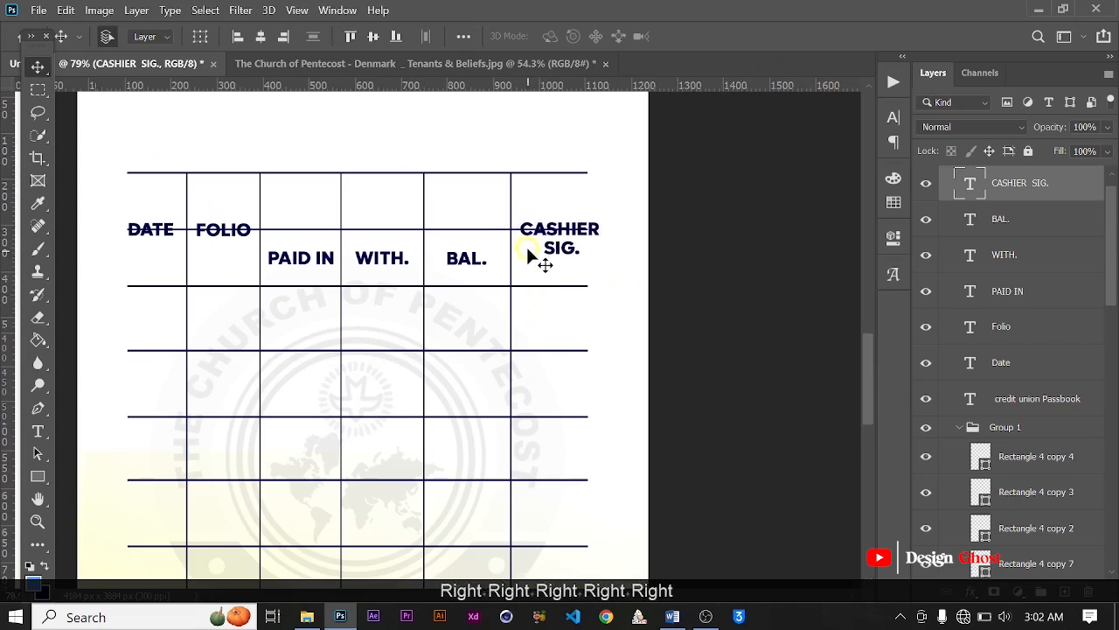
Step: Duplicate the CASHIER SIG. label into the empty cell above WITH. and change the copy's text to SAVINGS
scroll(532, 254, up, 1)
drag(558, 238, 357, 201)
key(t)
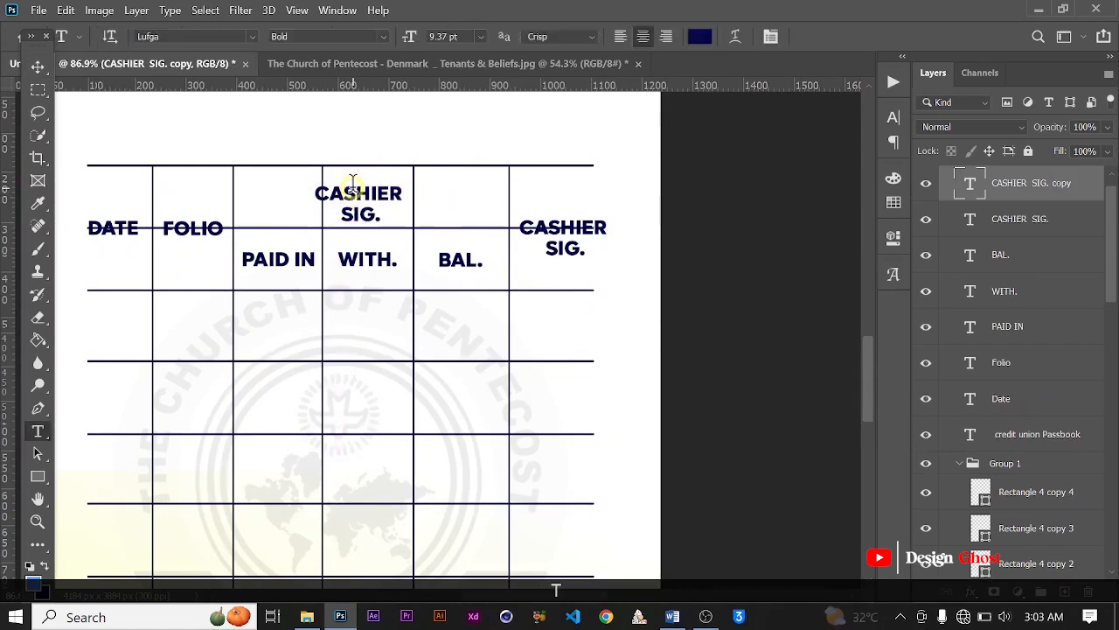
click(353, 183)
key(ctrl+a)
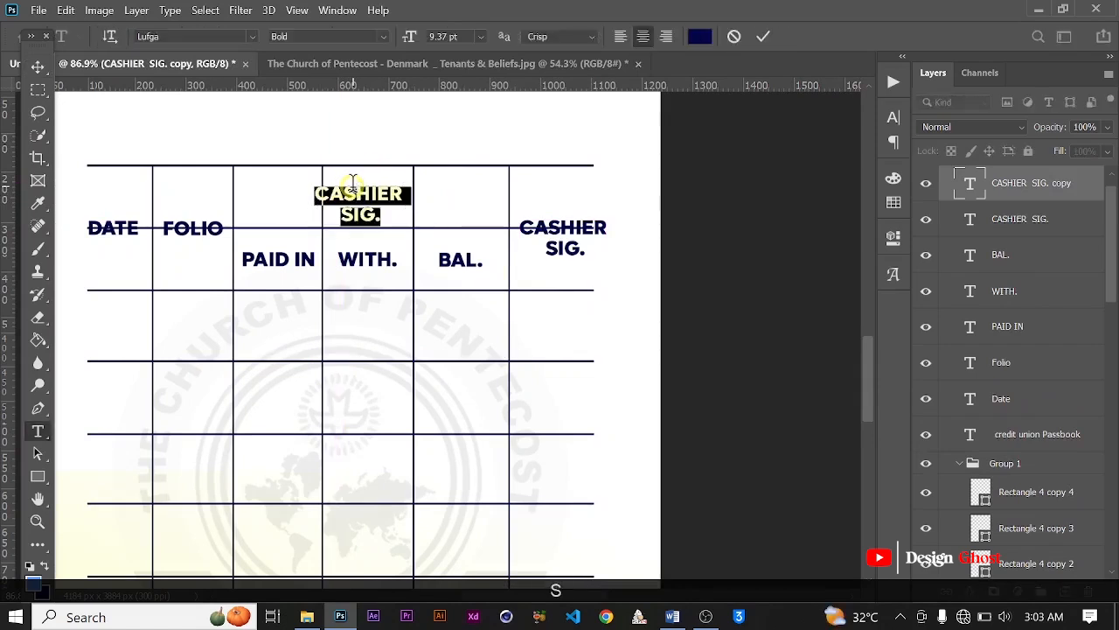
text(SAVIONG)
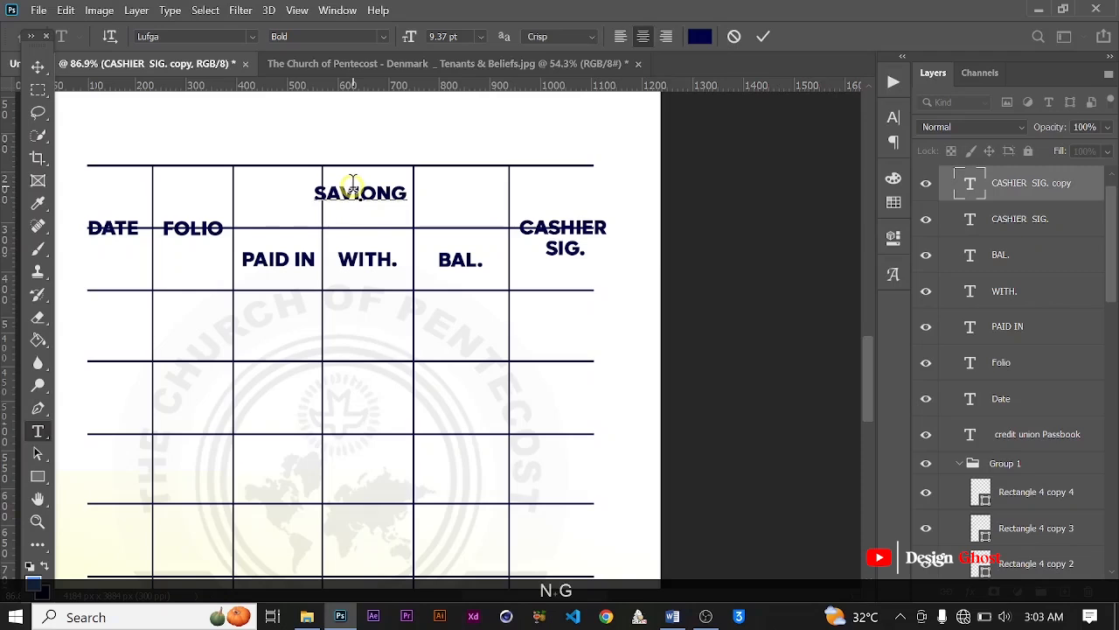
key(BackSpace)
key(BackSpace)
key(BackSpace)
key(BackSpace)
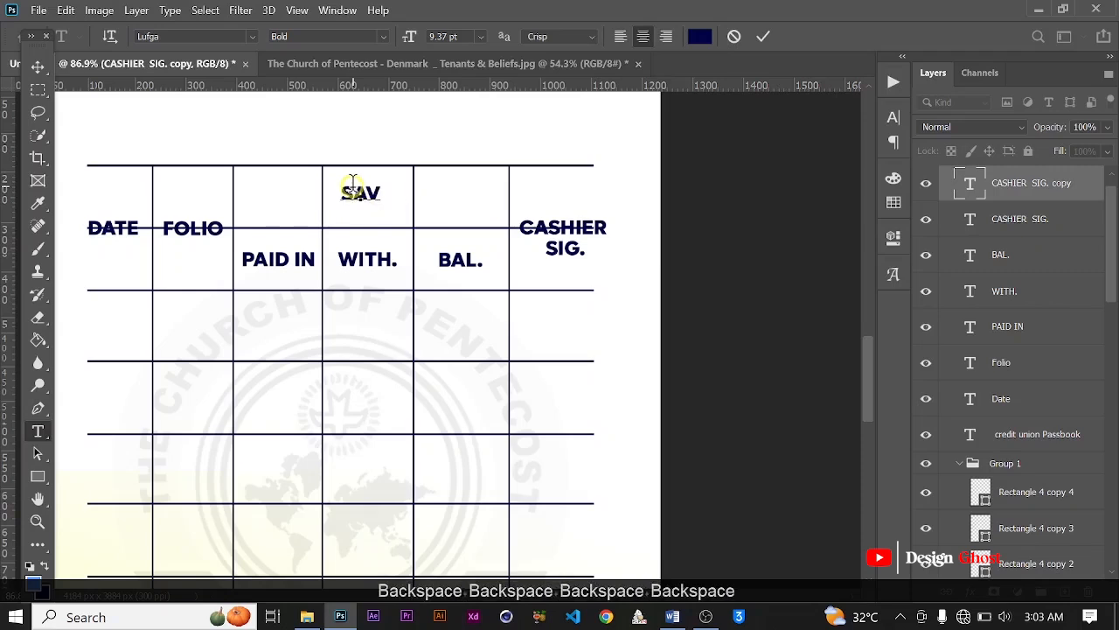
text(INGS)
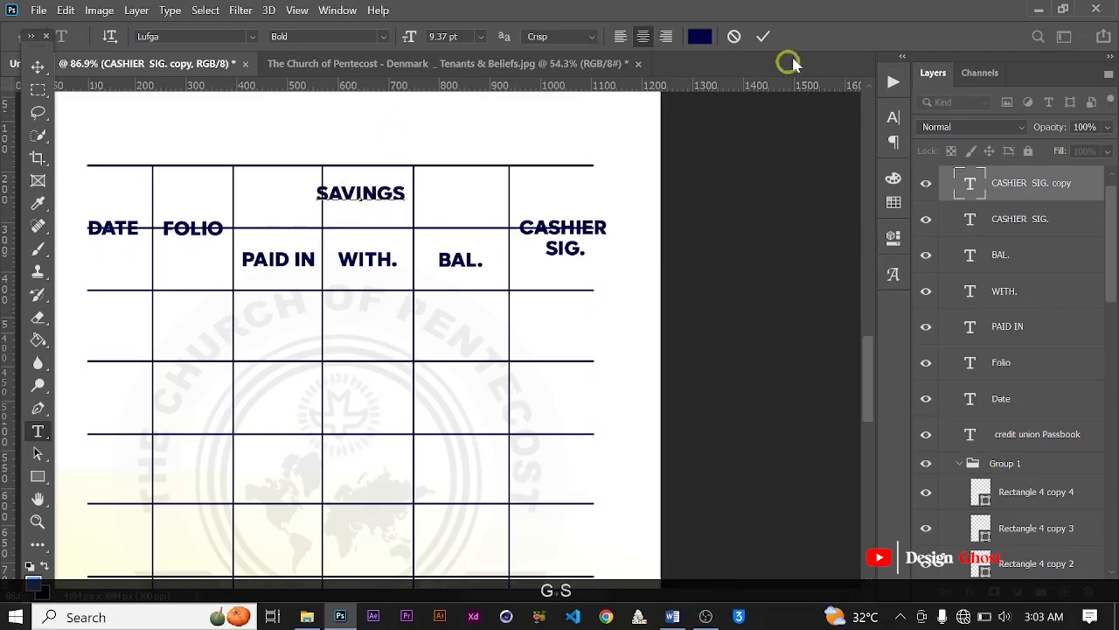
click(762, 35)
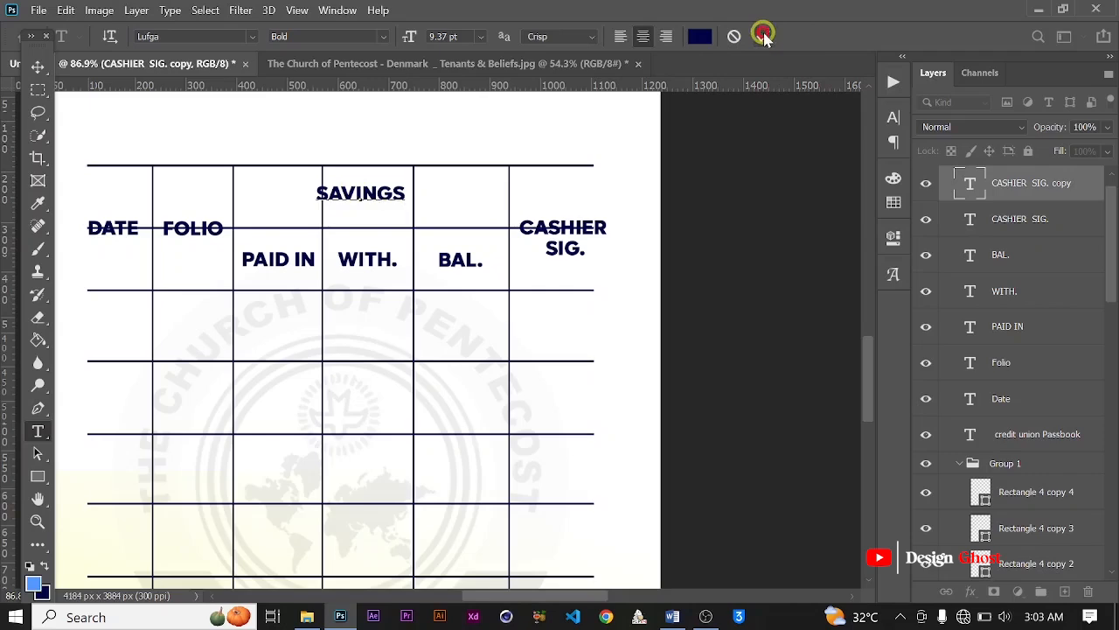
Step: Rasterize the second horizontal rule, the one running through the DATE, FOLIO and CASHIER labels
click(38, 70)
scroll(277, 190, down, 3)
scroll(367, 224, down, 1)
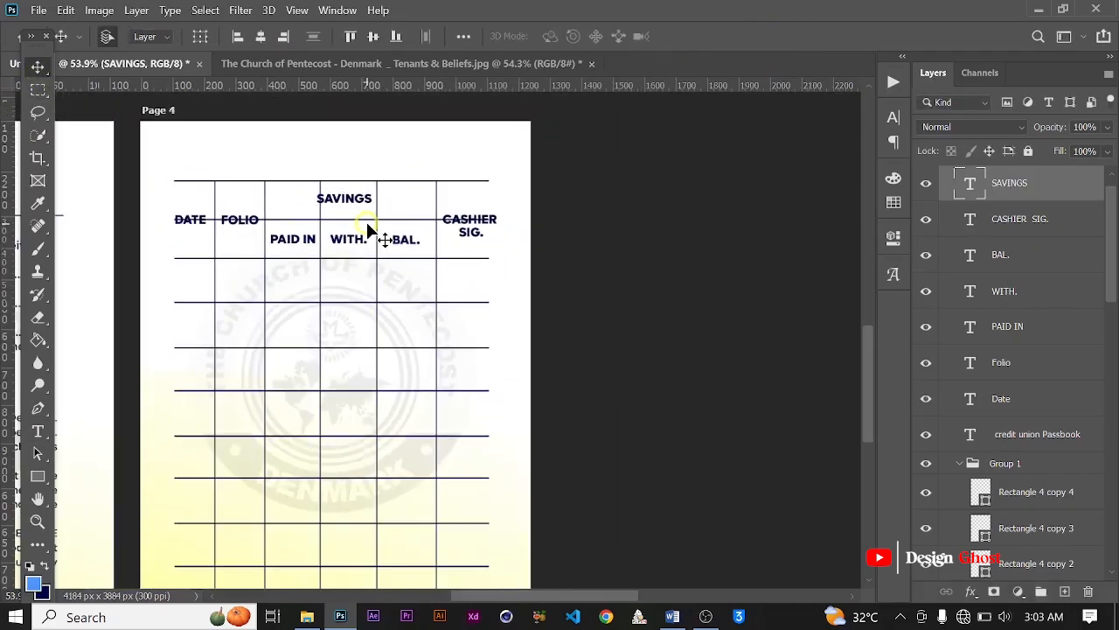
key(ctrl+0)
scroll(406, 399, up, 5)
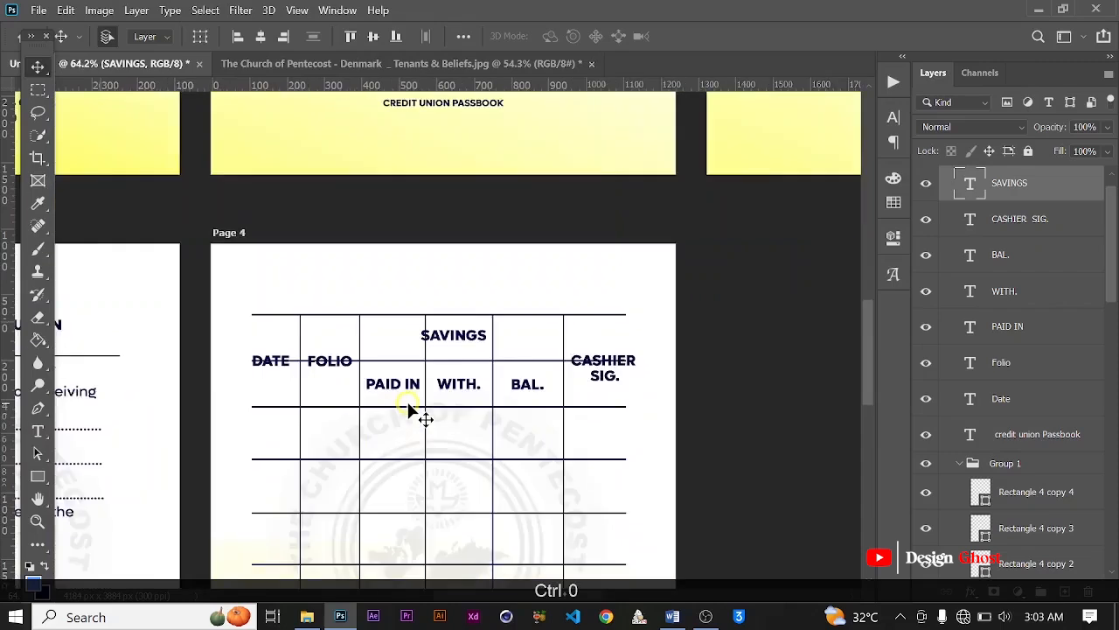
scroll(503, 347, up, 1)
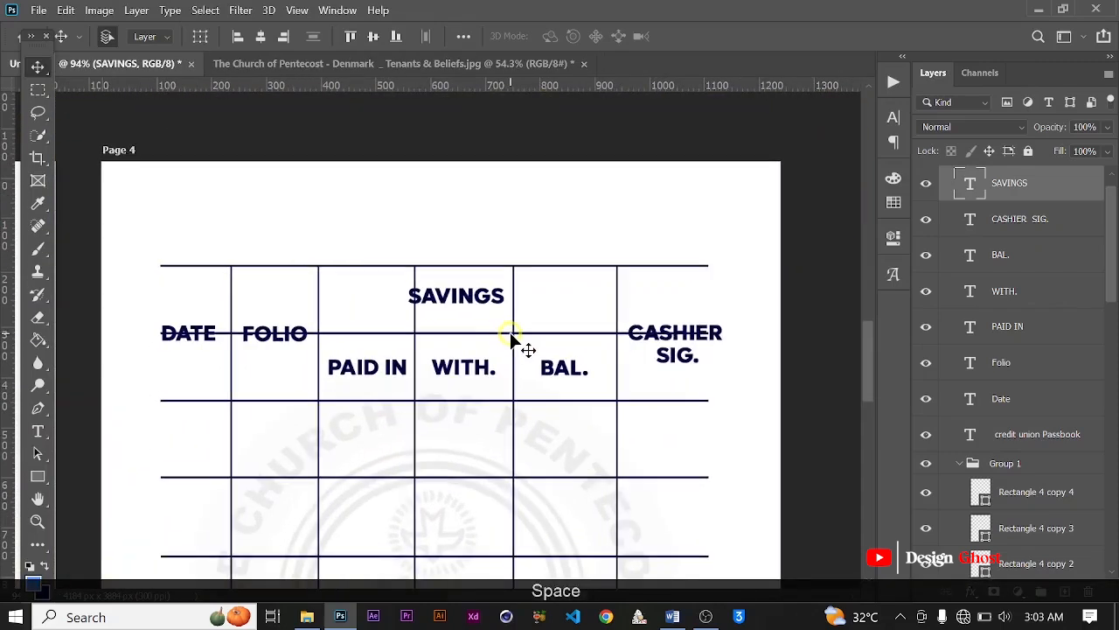
scroll(566, 336, up, 4)
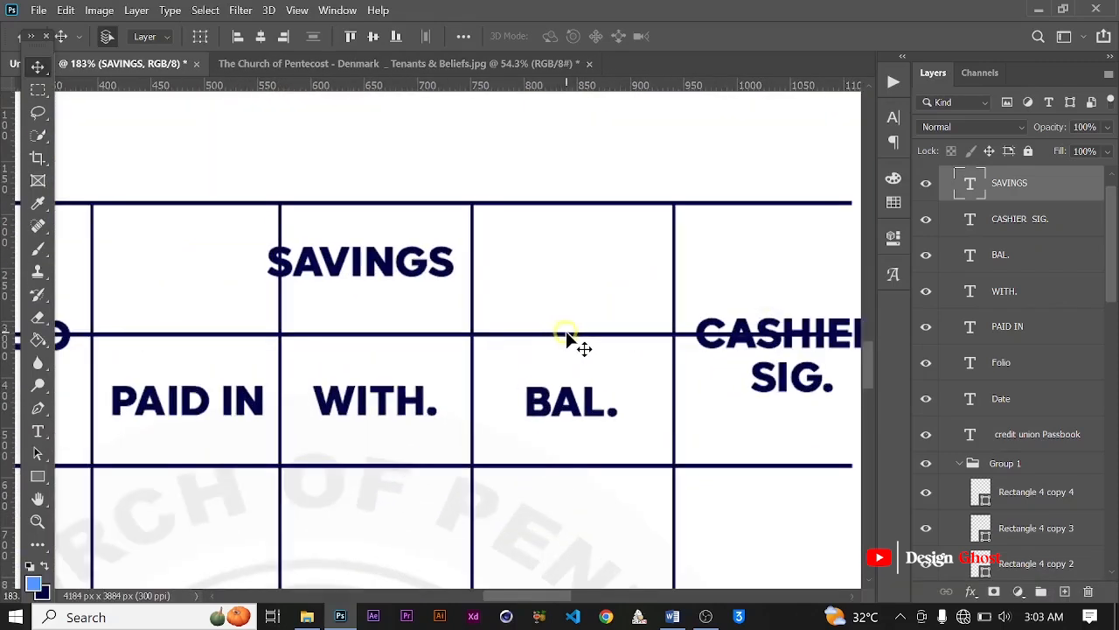
click(569, 338)
scroll(567, 336, down, 4)
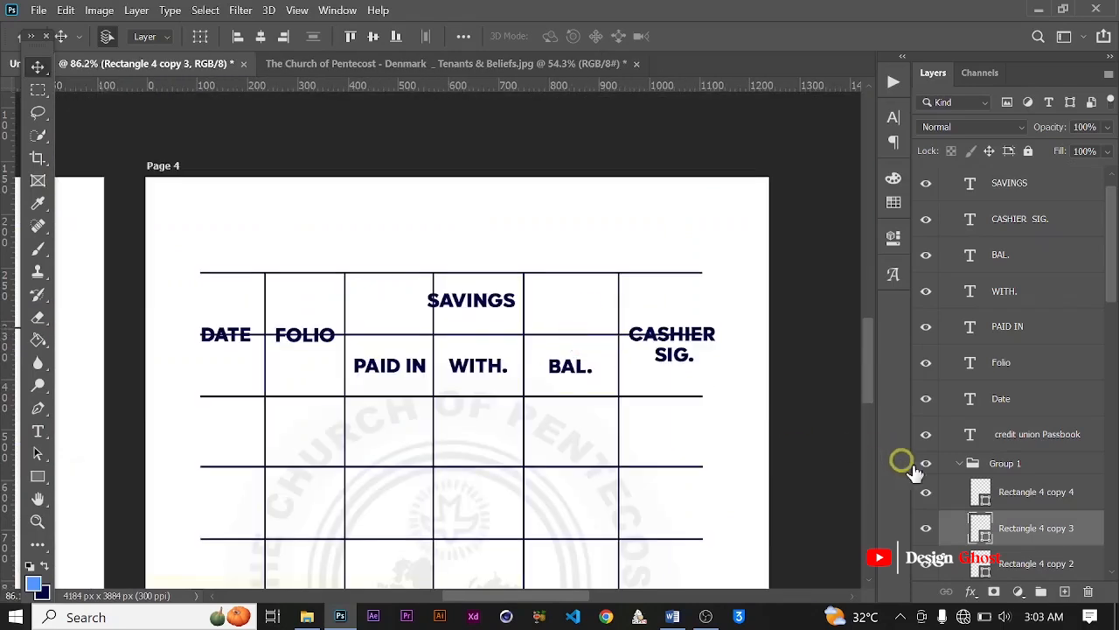
click(1033, 541)
right_click(1034, 541)
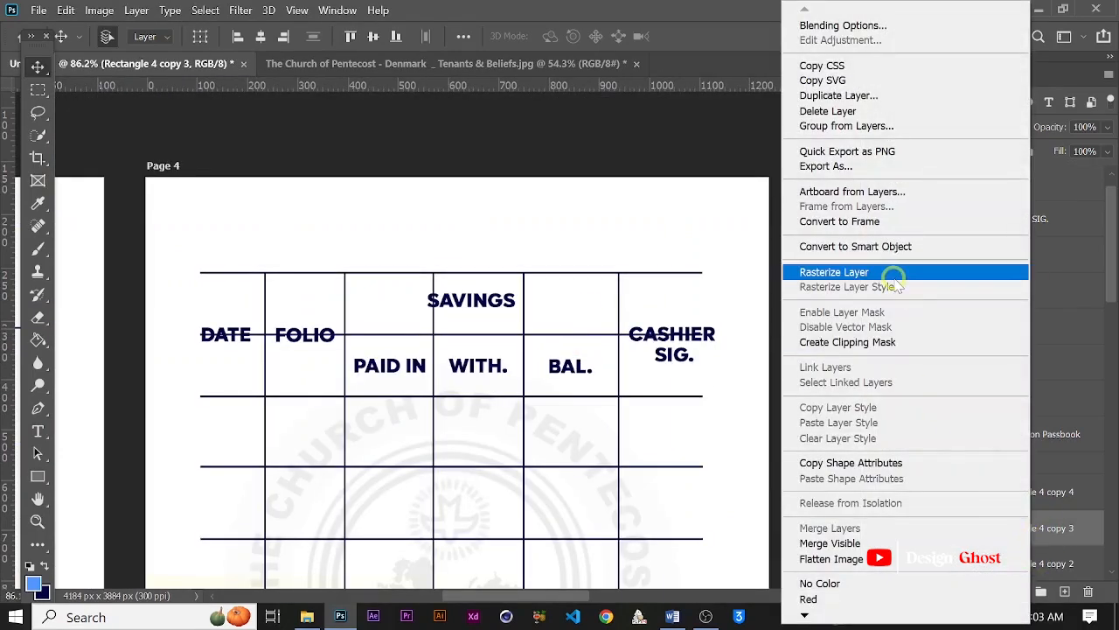
click(813, 273)
Step: Erase the part of the second horizontal rule that crosses the DATE and FOLIO columns, using a rectangular selection
scroll(493, 338, up, 3)
scroll(495, 342, down, 3)
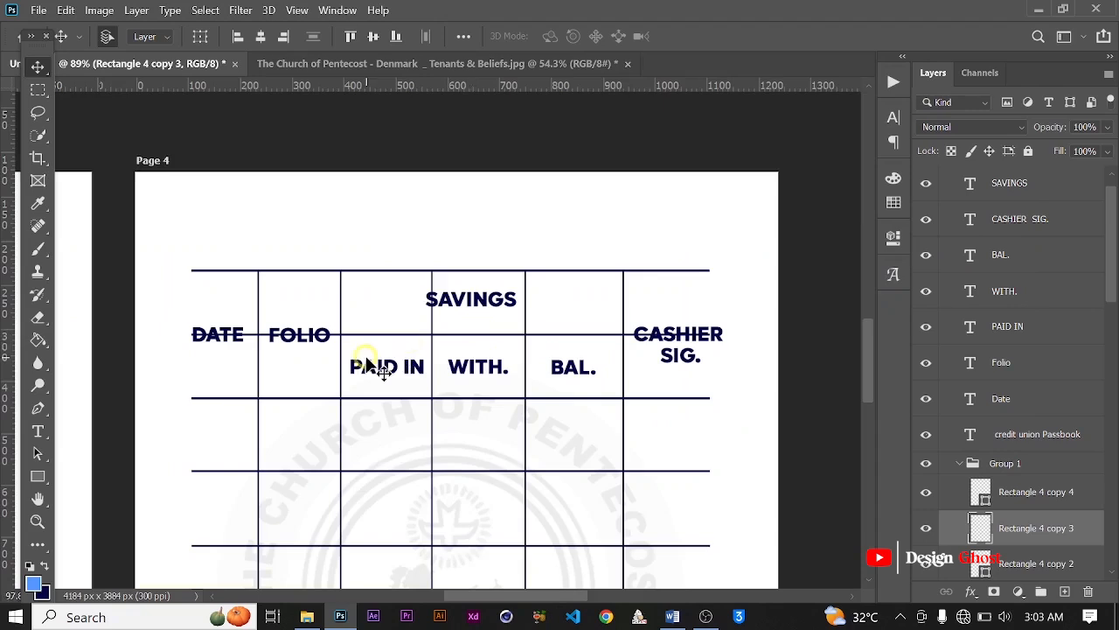
scroll(367, 365, up, 2)
key(m)
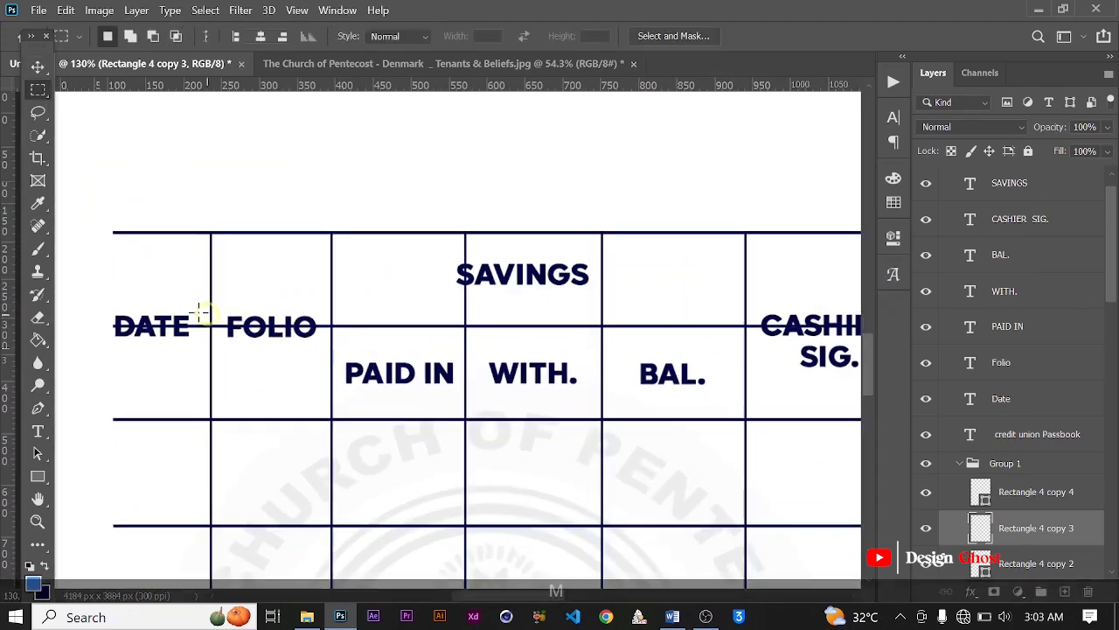
mouse_move(94, 280)
mouse_down()
mouse_move(255, 382)
mouse_move(332, 378)
mouse_up()
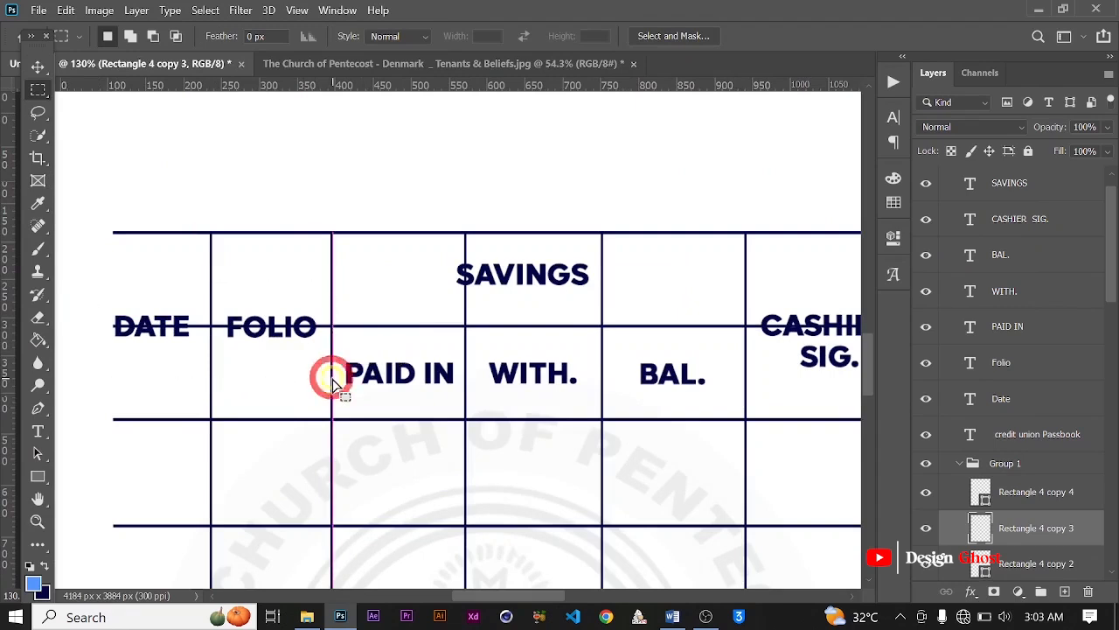
key(Delete)
scroll(332, 385, down, 3)
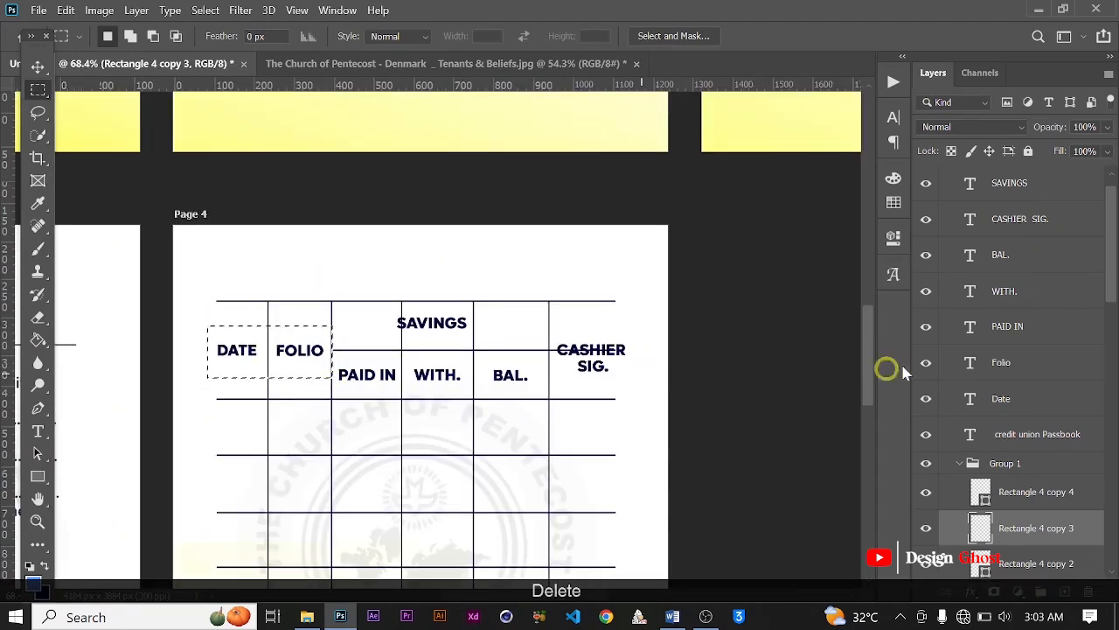
Step: Erase the part of the second horizontal rule that crosses the CASHIER SIG. column and clear the selection
drag(658, 392, 549, 326)
key(Delete)
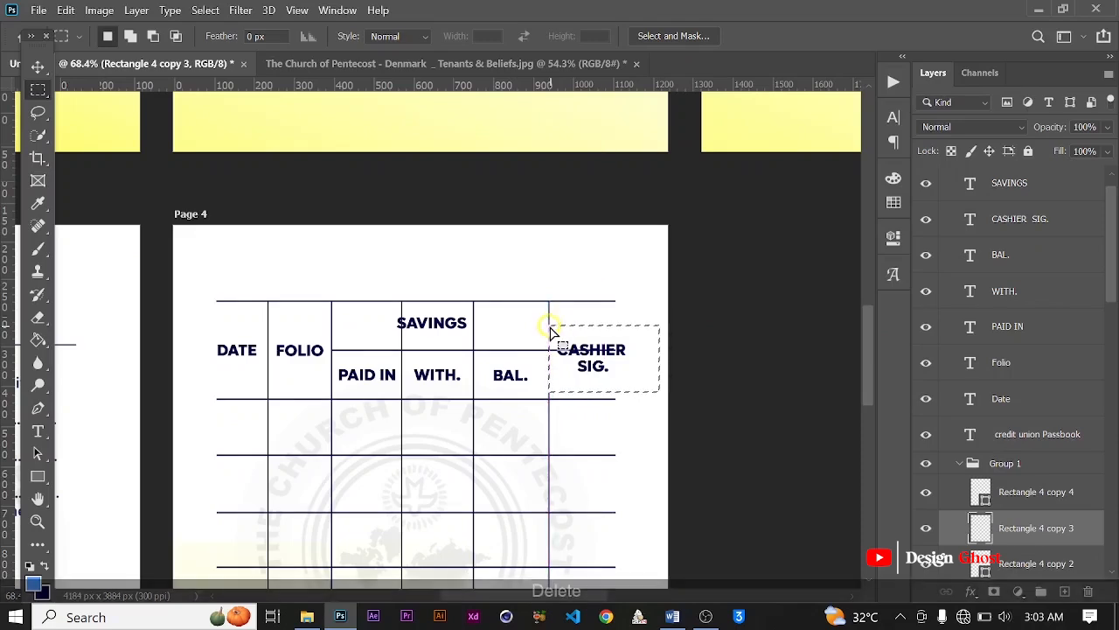
scroll(457, 328, up, 2)
scroll(457, 328, up, 2)
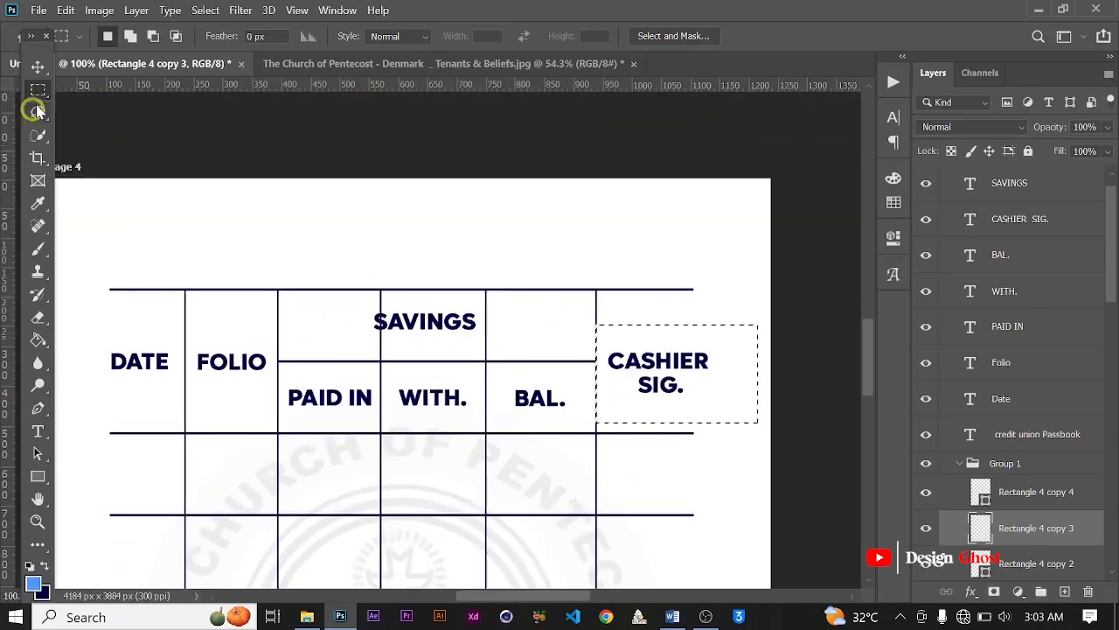
key(v)
scroll(341, 354, up, 3)
key(ctrl+d)
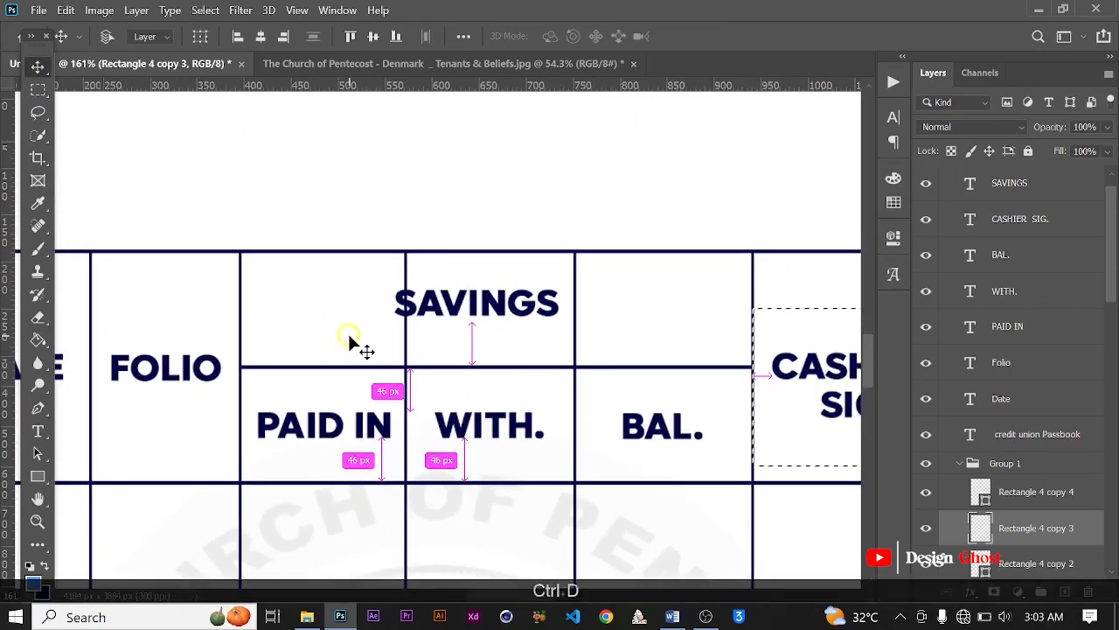
Step: Rasterize the vertical divider between the PAID IN and WITH. columns
click(406, 332)
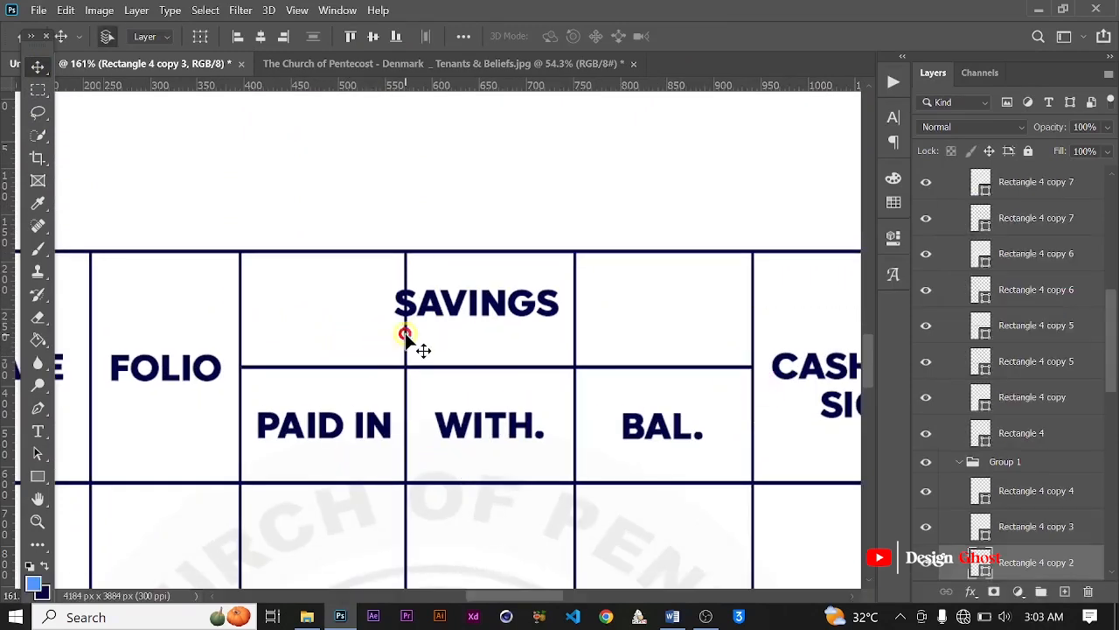
right_click(408, 334)
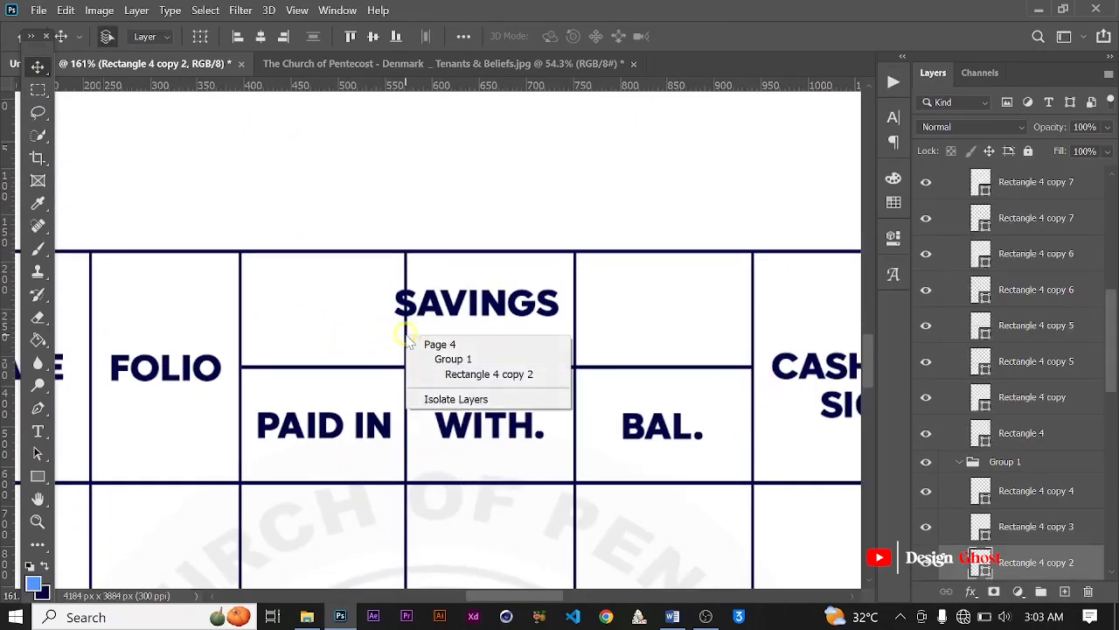
click(477, 374)
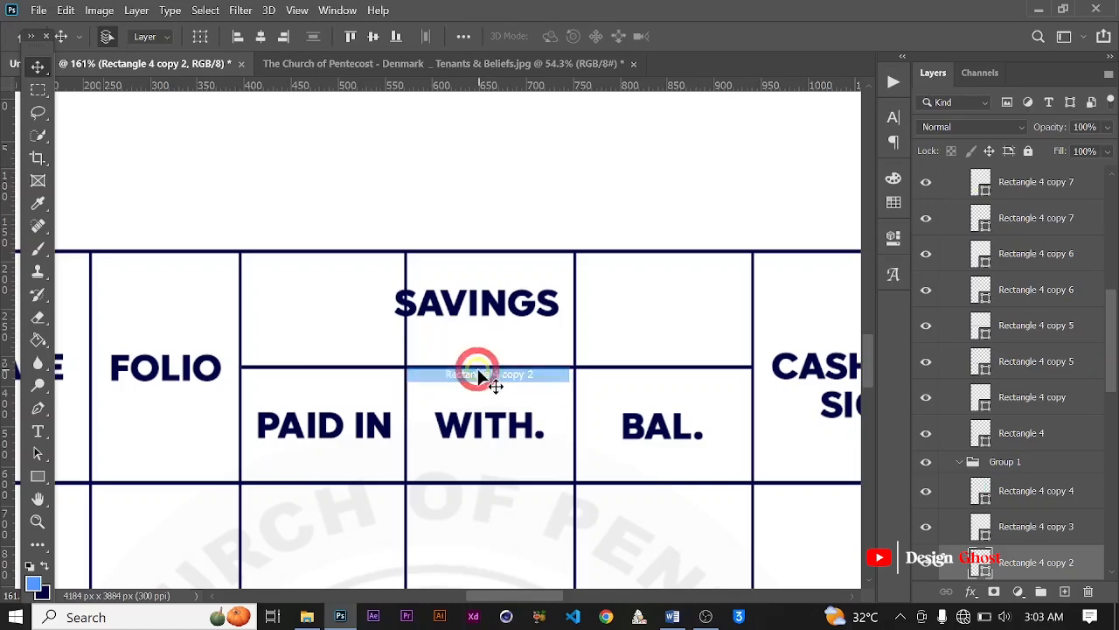
right_click(997, 567)
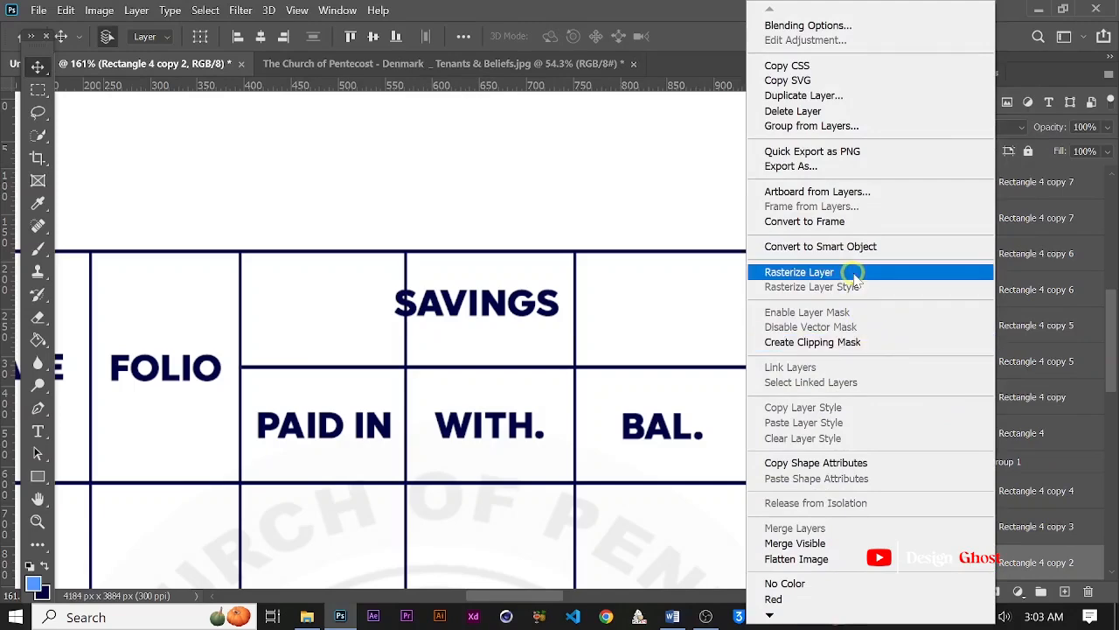
click(920, 272)
Step: Rasterize the vertical divider between WITH. and BAL. and erase its part above the second horizontal rule
click(574, 325)
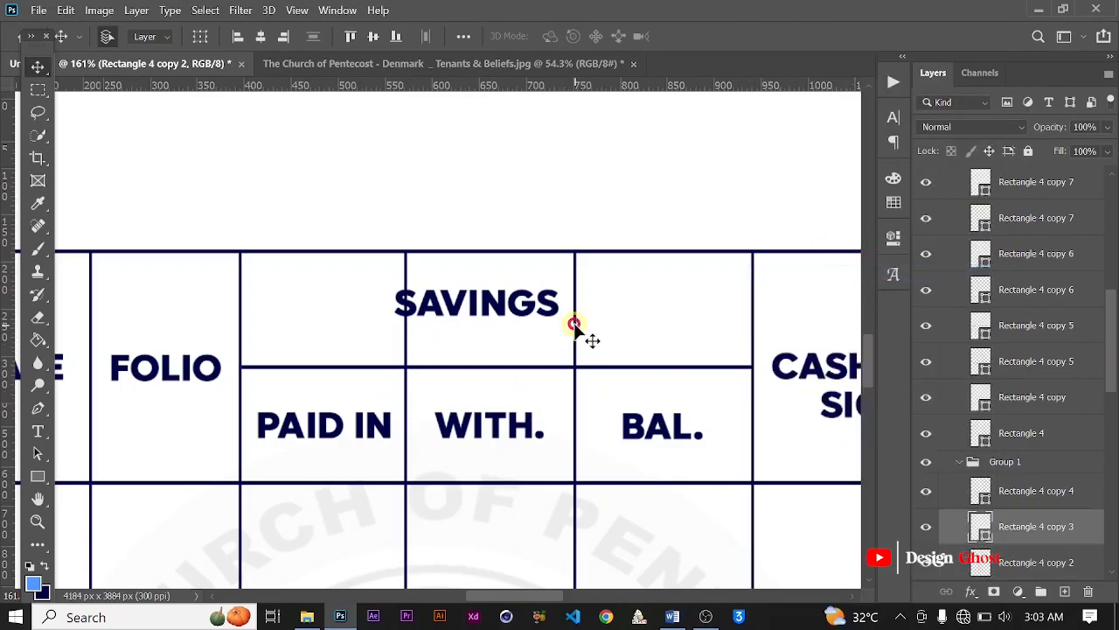
right_click(1038, 535)
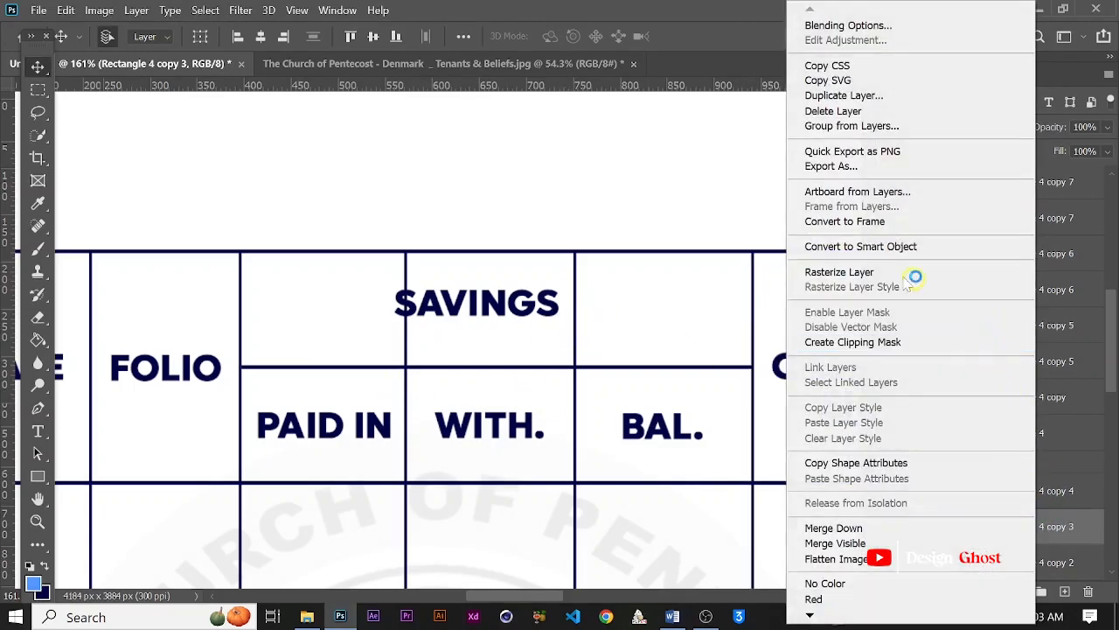
click(845, 269)
key(m)
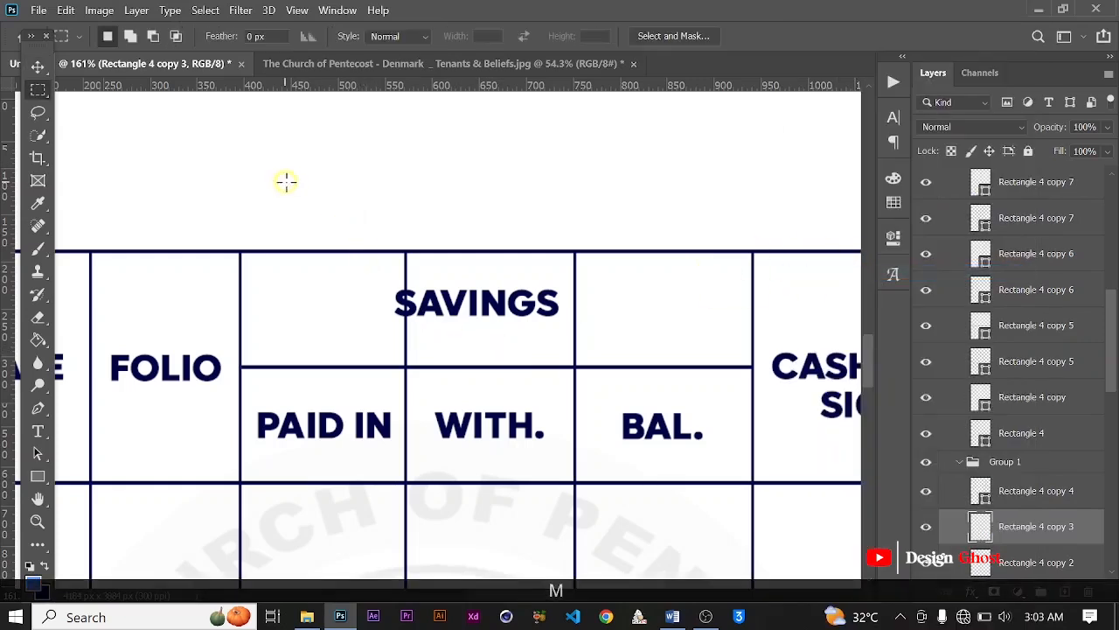
drag(285, 180, 690, 365)
key(Delete)
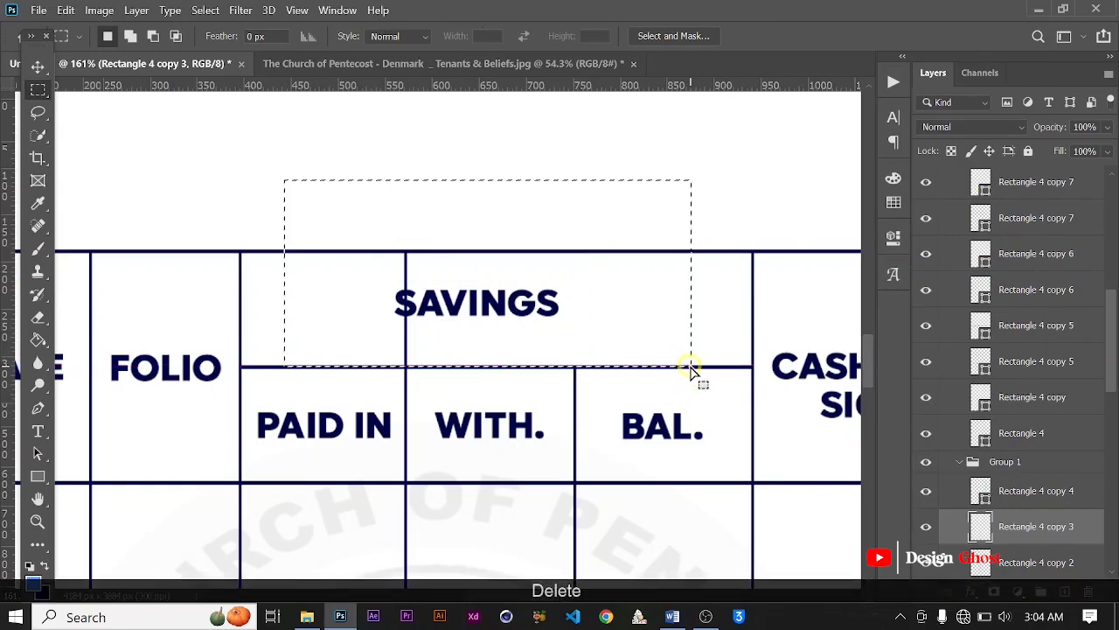
Step: Erase the part of the divider between PAID IN and WITH. above the second horizontal rule, and clear the selection
click(1005, 563)
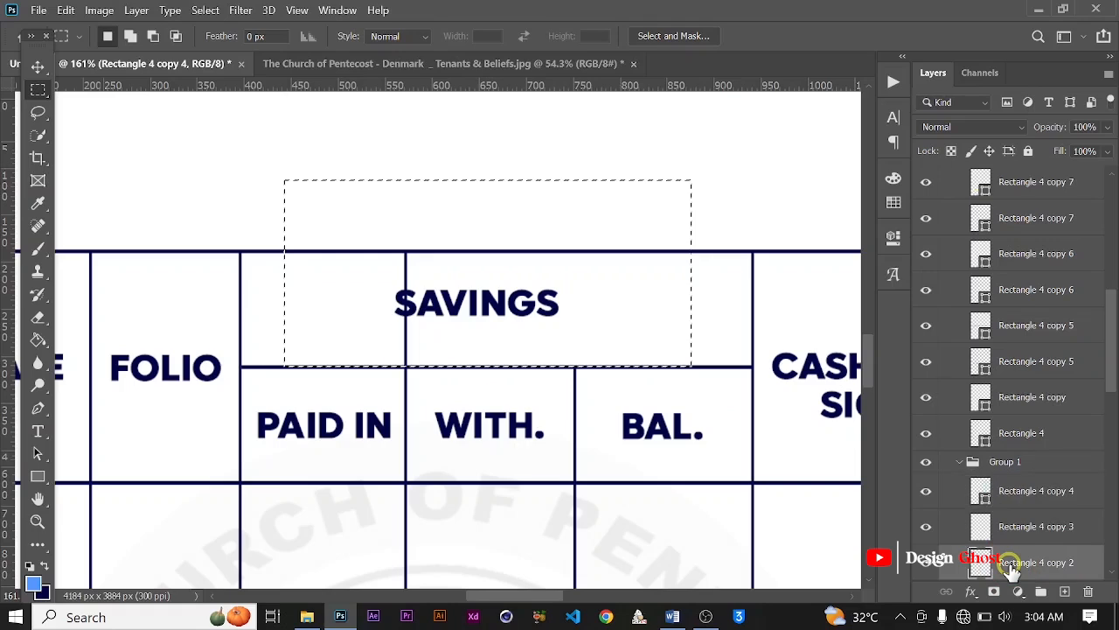
key(Delete)
scroll(572, 451, down, 3)
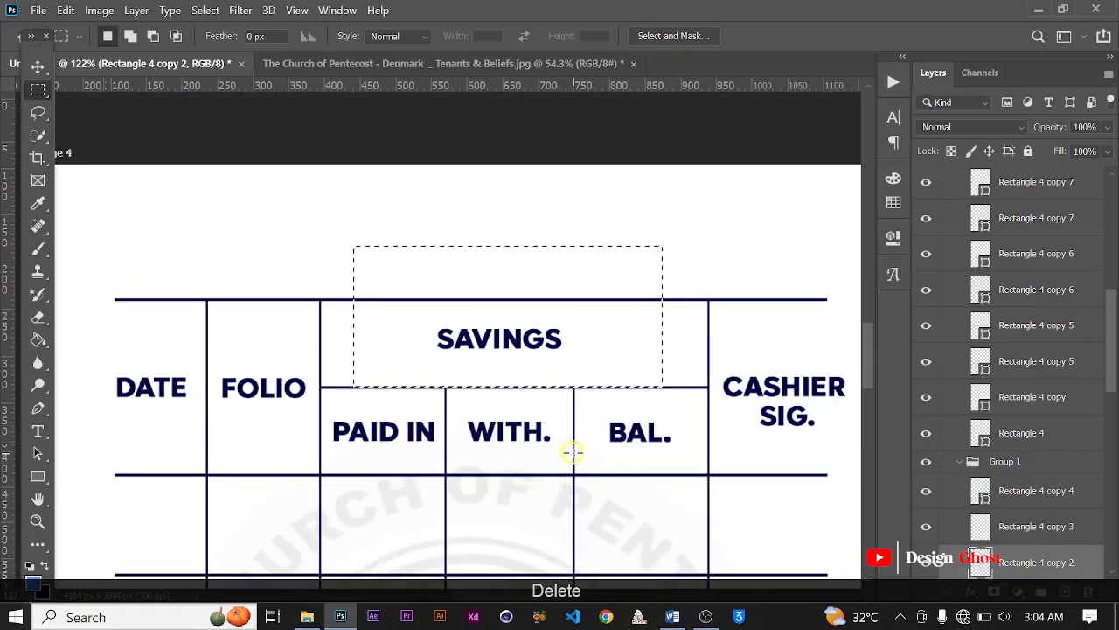
scroll(621, 326, down, 3)
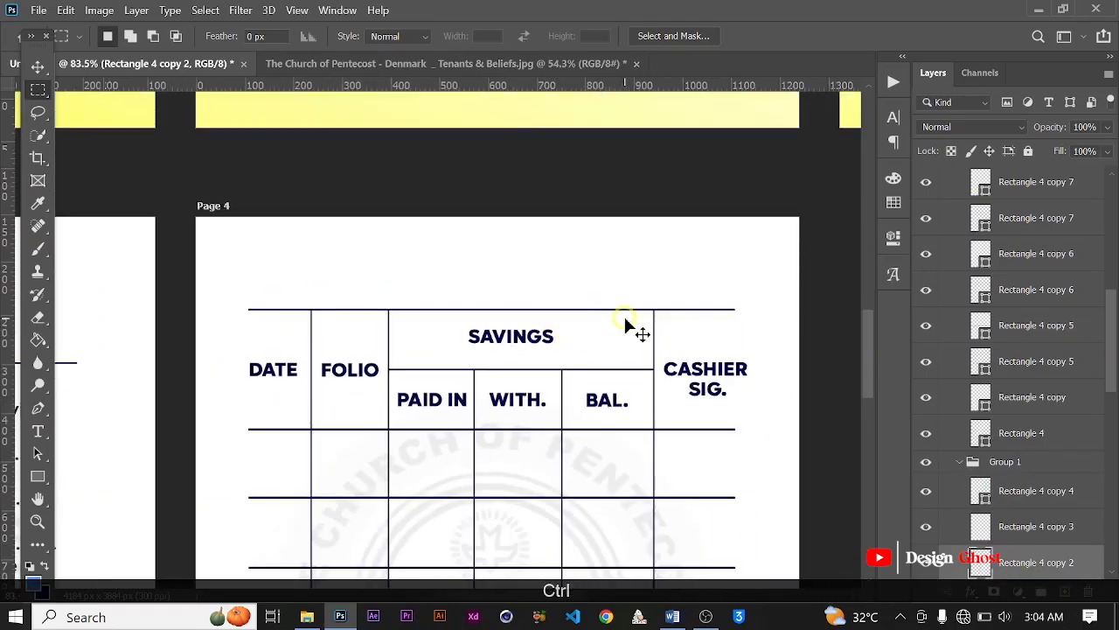
key(ctrl+0)
Step: Examine the Page 4 ledger table up close and alongside the other passbook pages
scroll(460, 477, up, 3)
scroll(460, 477, down, 3)
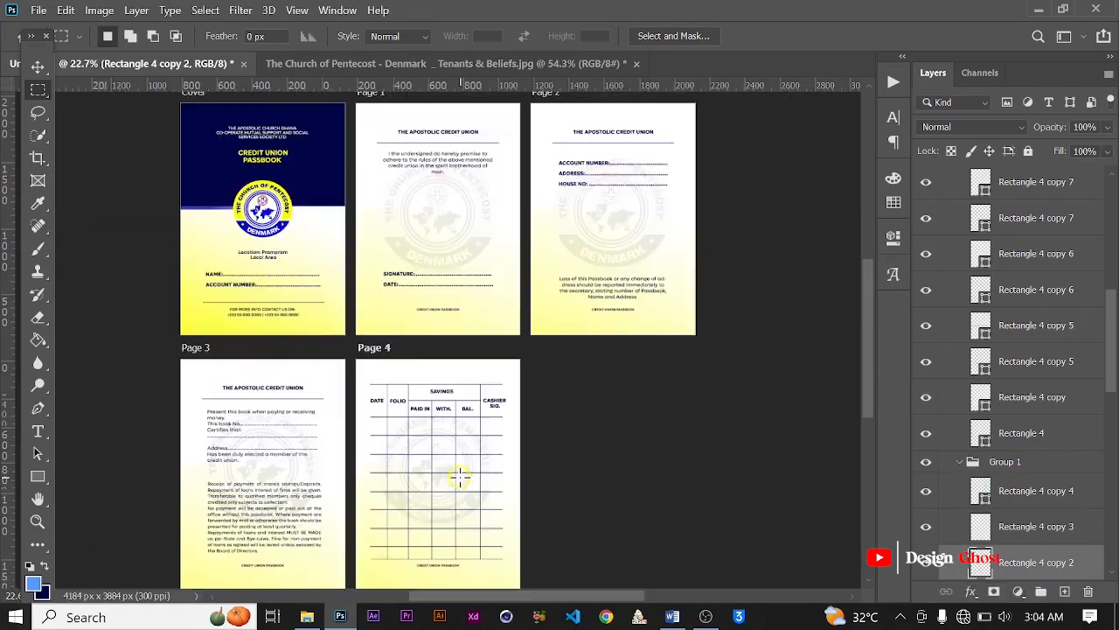
scroll(460, 477, down, 2)
scroll(437, 513, up, 1)
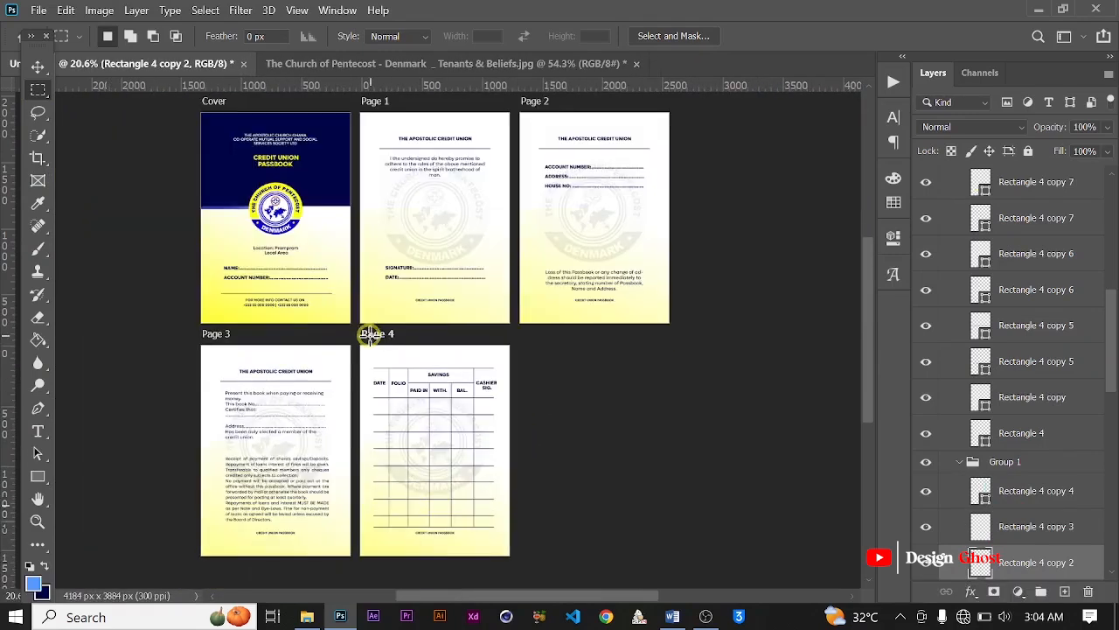
click(39, 68)
scroll(376, 408, up, 1)
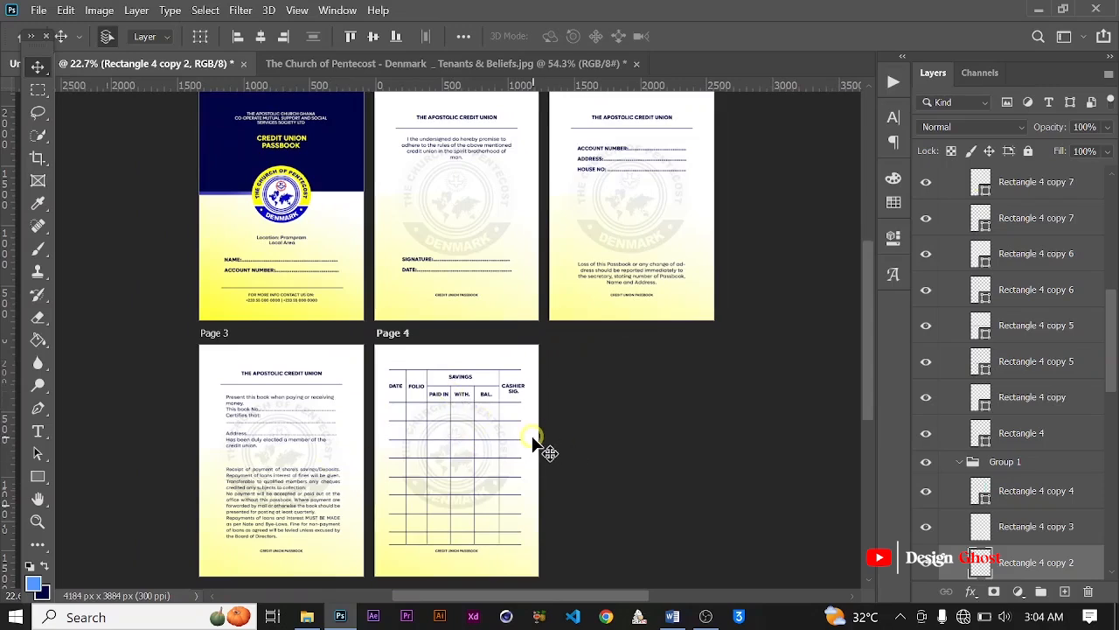
scroll(520, 437, up, 4)
key(space)
drag(503, 449, 529, 310)
scroll(528, 311, down, 1)
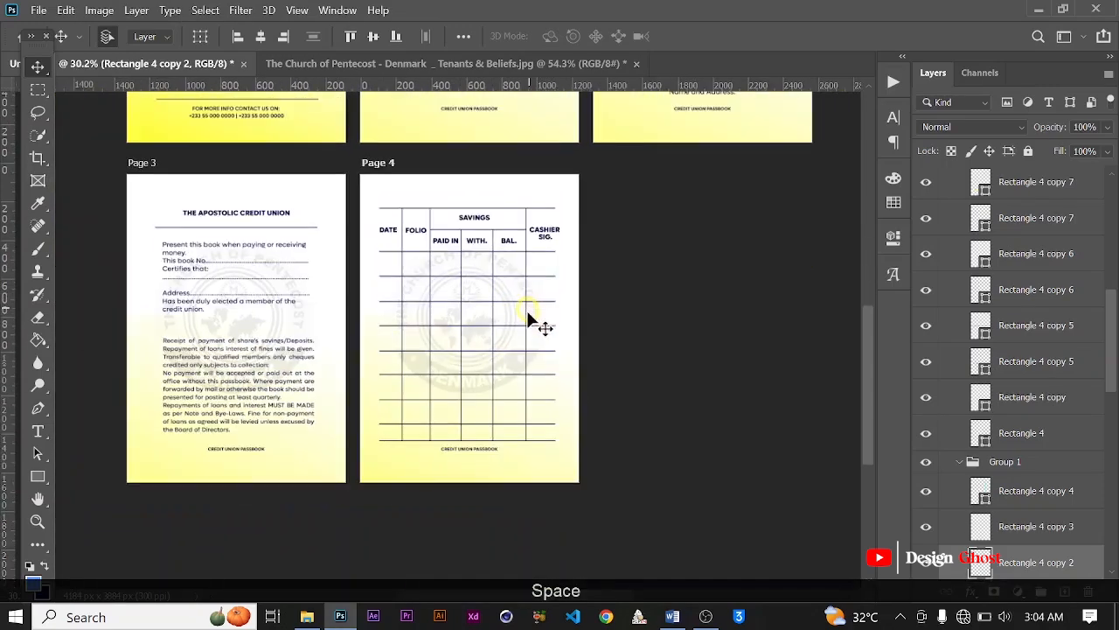
scroll(527, 313, down, 1)
scroll(511, 335, down, 3)
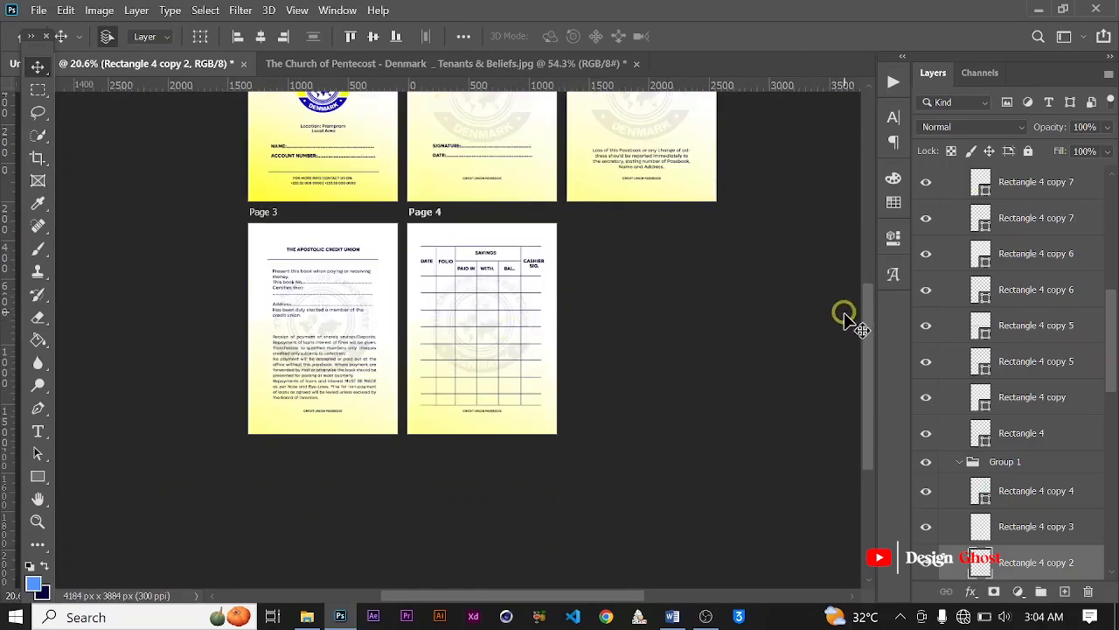
Step: Collapse the layer group holding Page 4's horizontal rules and review the full set of artboards
scroll(999, 332, up, 6)
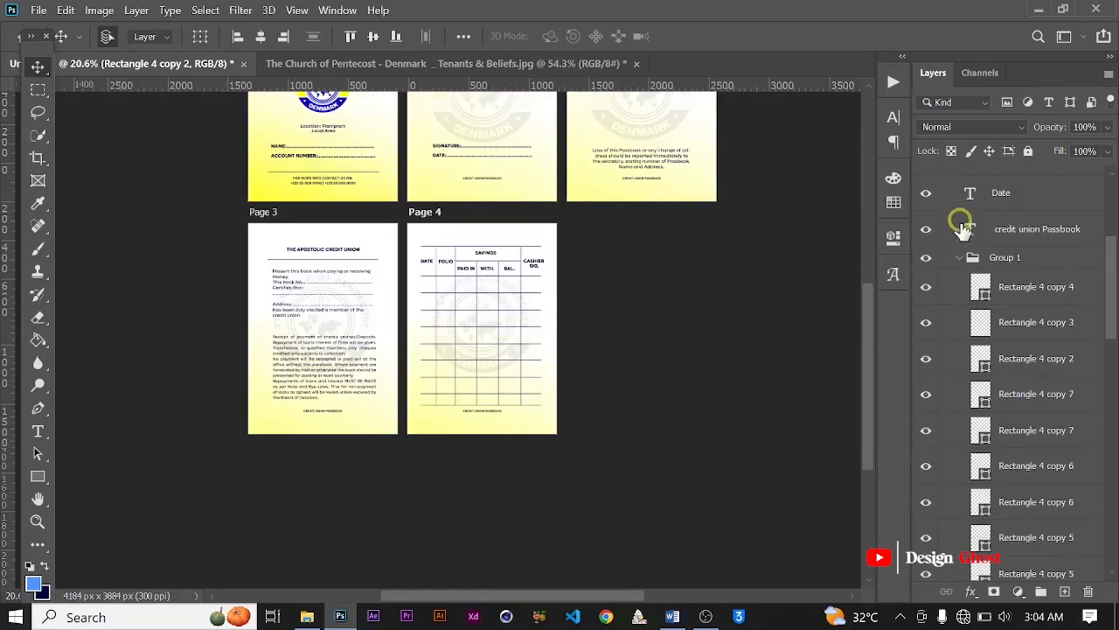
click(960, 260)
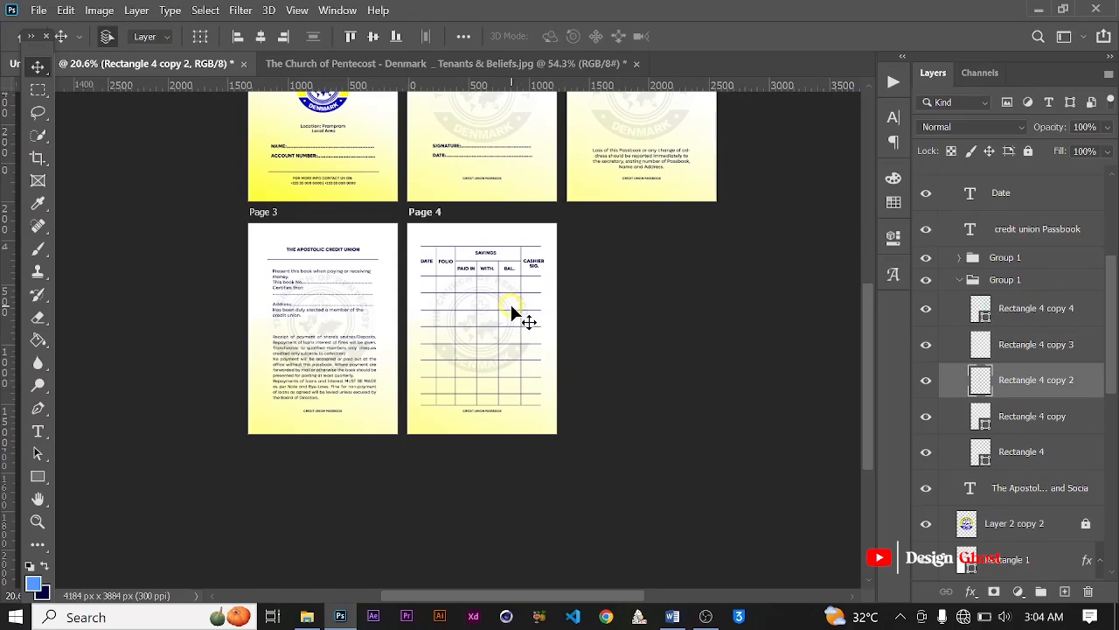
scroll(511, 308, up, 3)
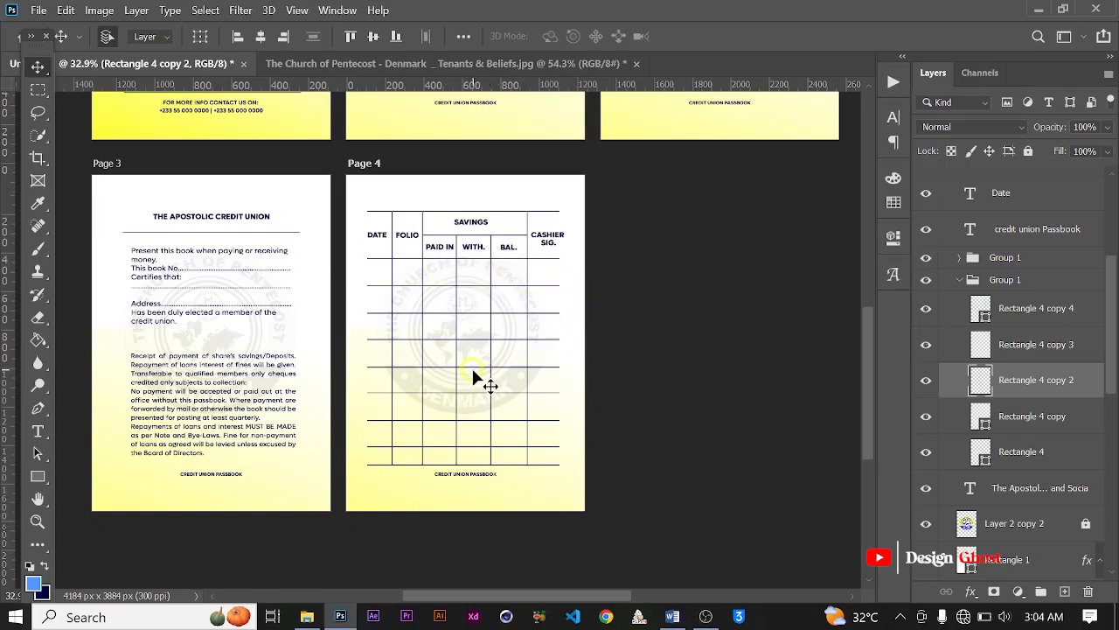
scroll(472, 368, down, 3)
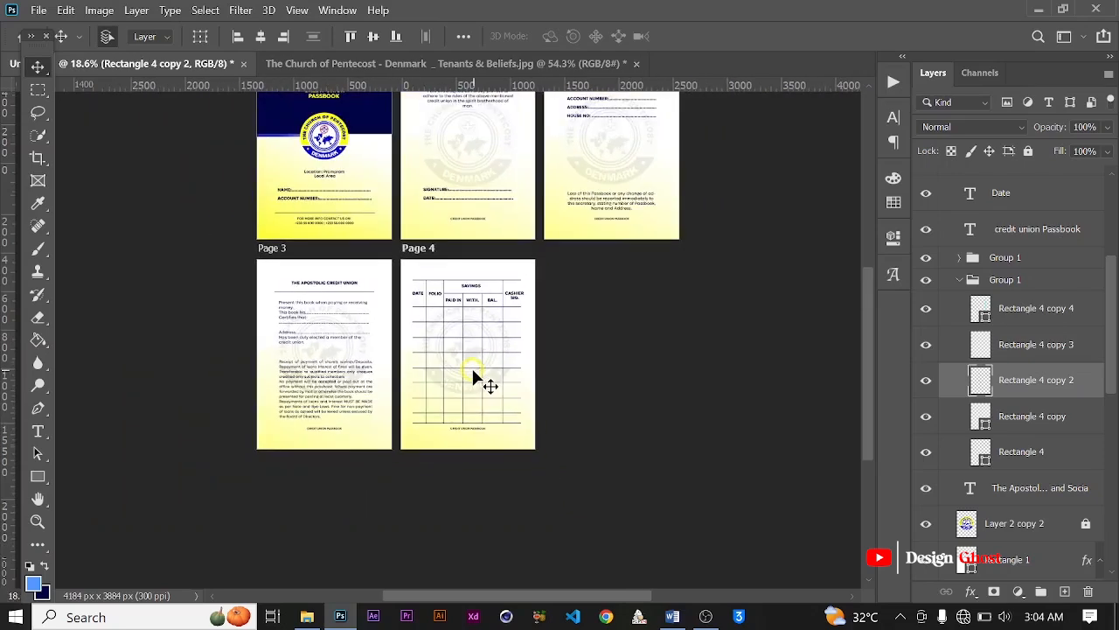
scroll(472, 368, up, 1)
scroll(472, 368, down, 2)
scroll(415, 339, up, 1)
scroll(414, 340, down, 2)
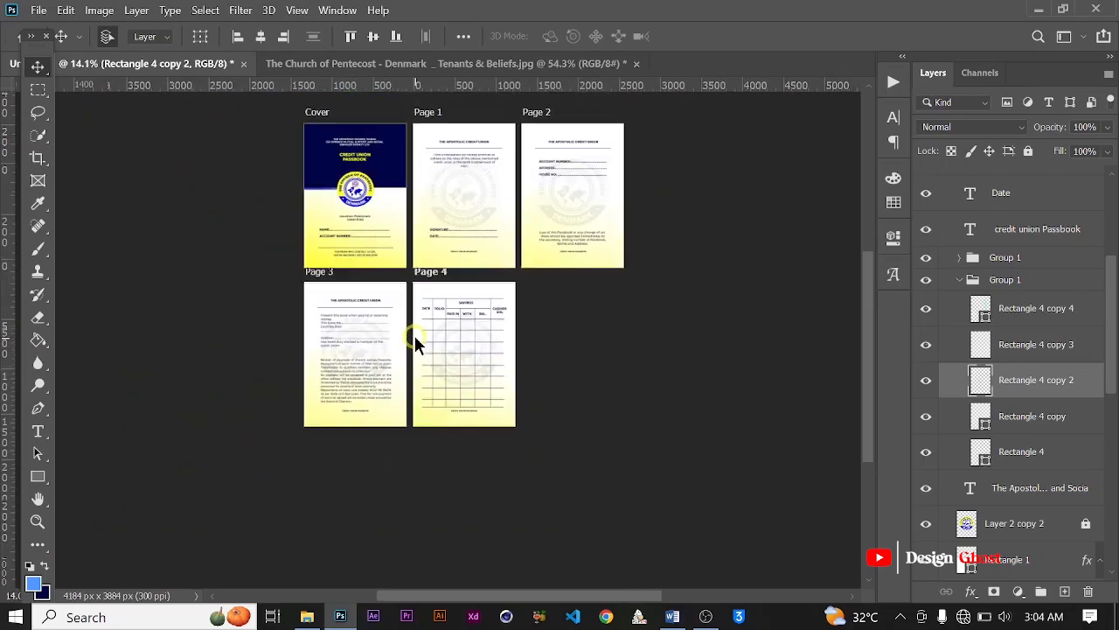
click(322, 119)
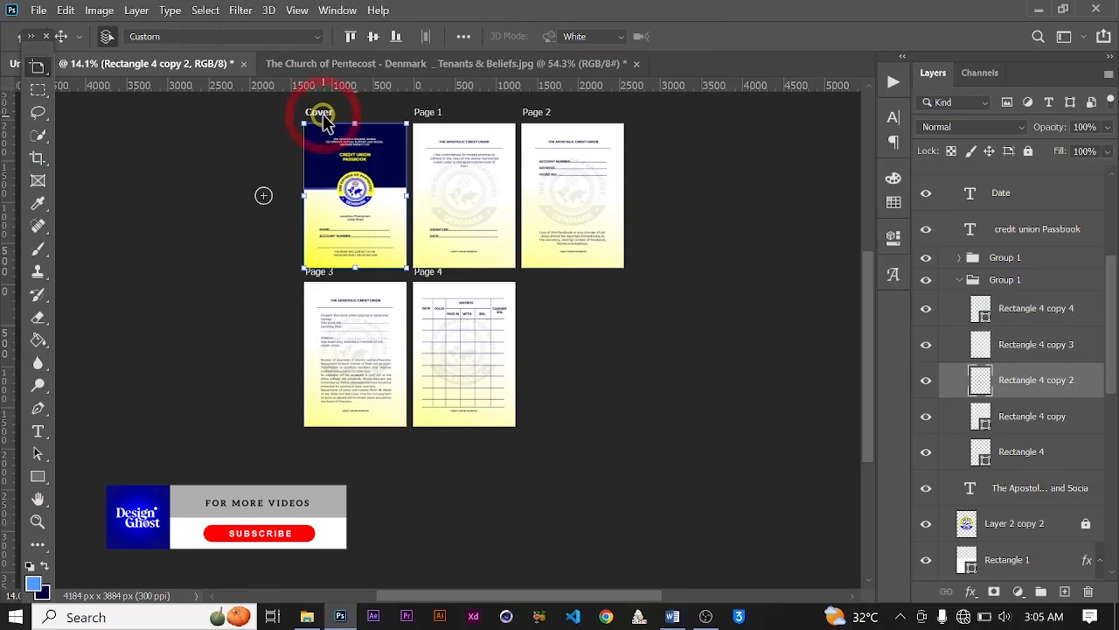
drag(322, 119, 587, 355)
key(ctrl+z)
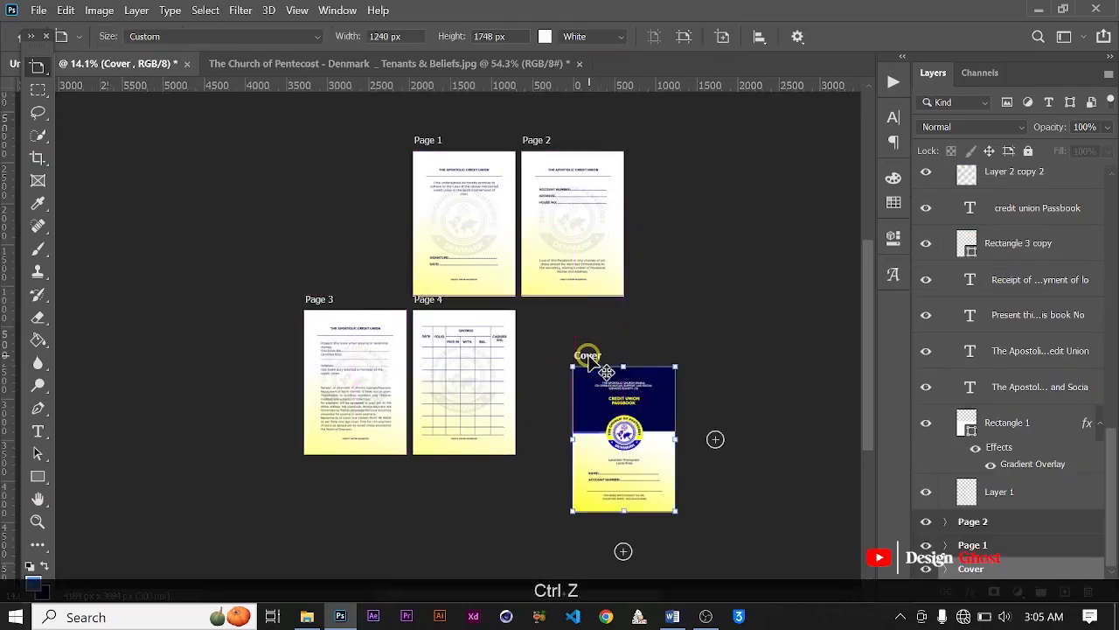
Step: Duplicate the Cover artboard into the empty space beside Page 4 and rename the copy Back Cover
drag(312, 137, 537, 300)
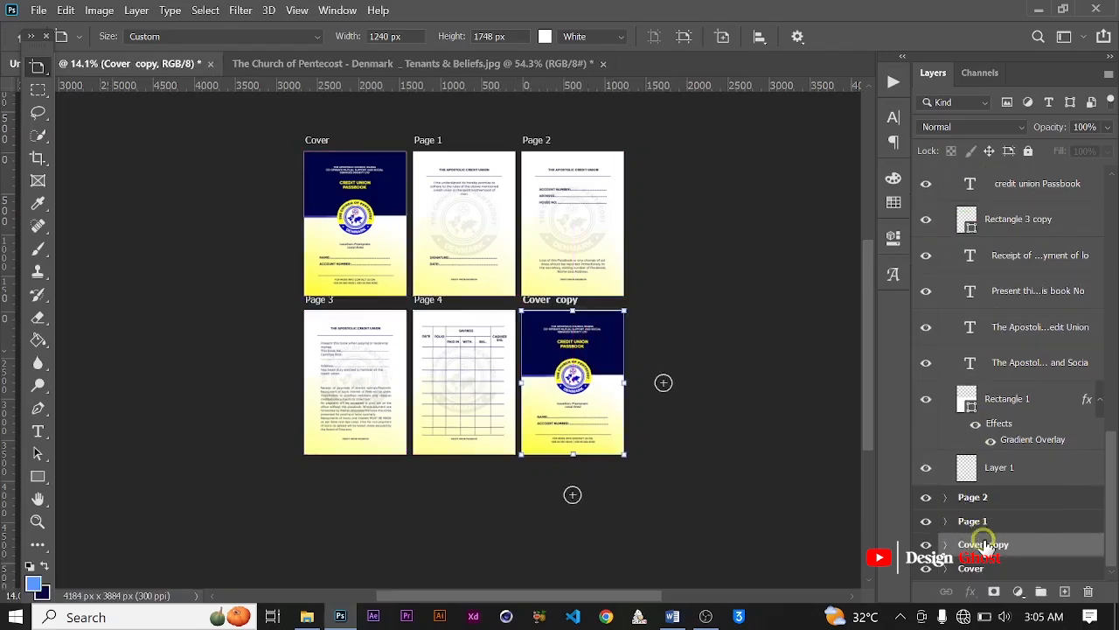
double_click(985, 544)
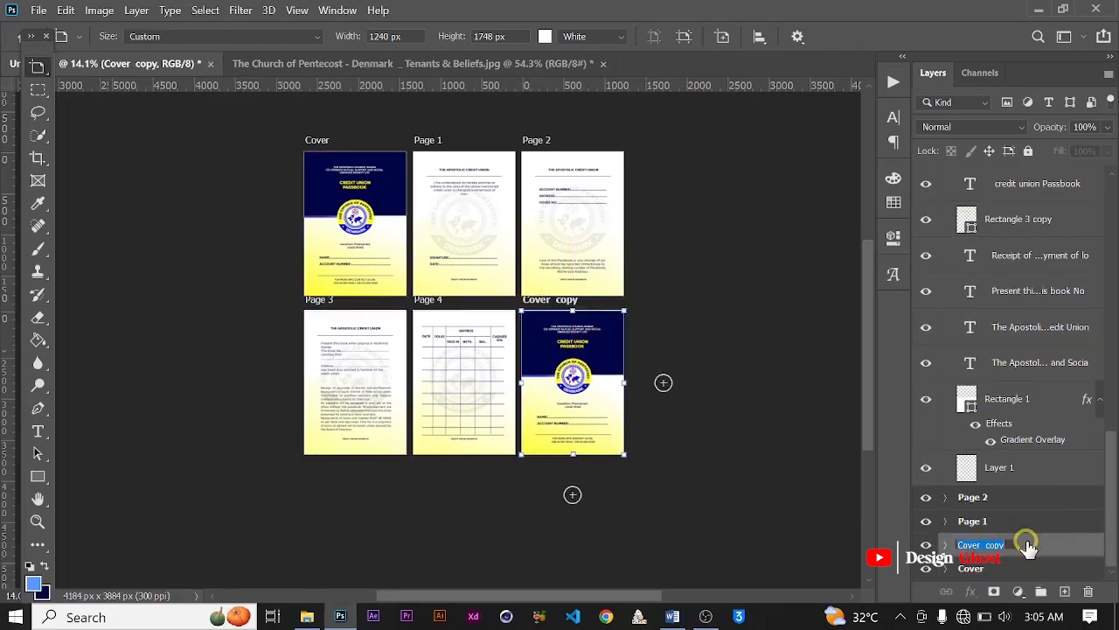
text(bACK c)
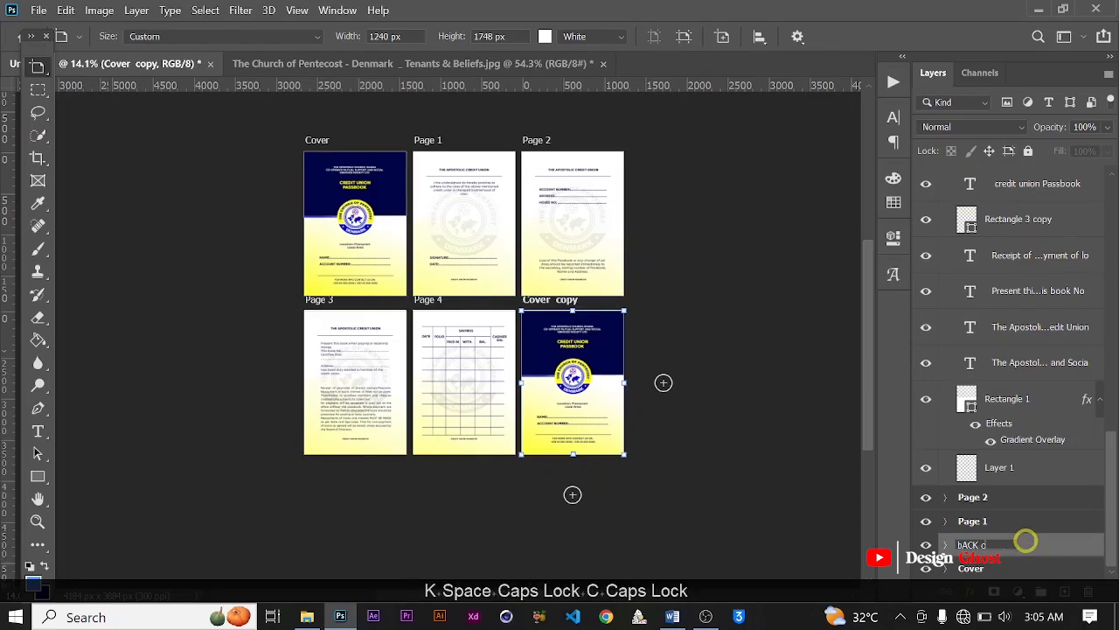
text(OVER)
key(BackSpace)
key(BackSpace)
key(BackSpace)
key(BackSpace)
key(BackSpace)
key(BackSpace)
key(BackSpace)
key(BackSpace)
key(BackSpace)
key(BackSpace)
key(BackSpace)
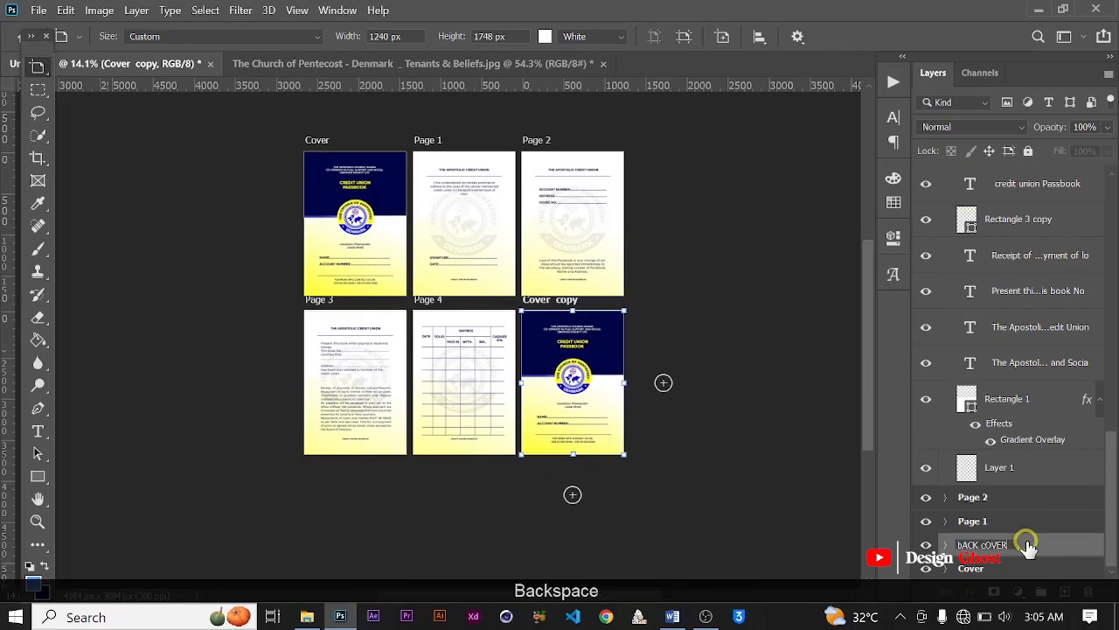
text(Bac)
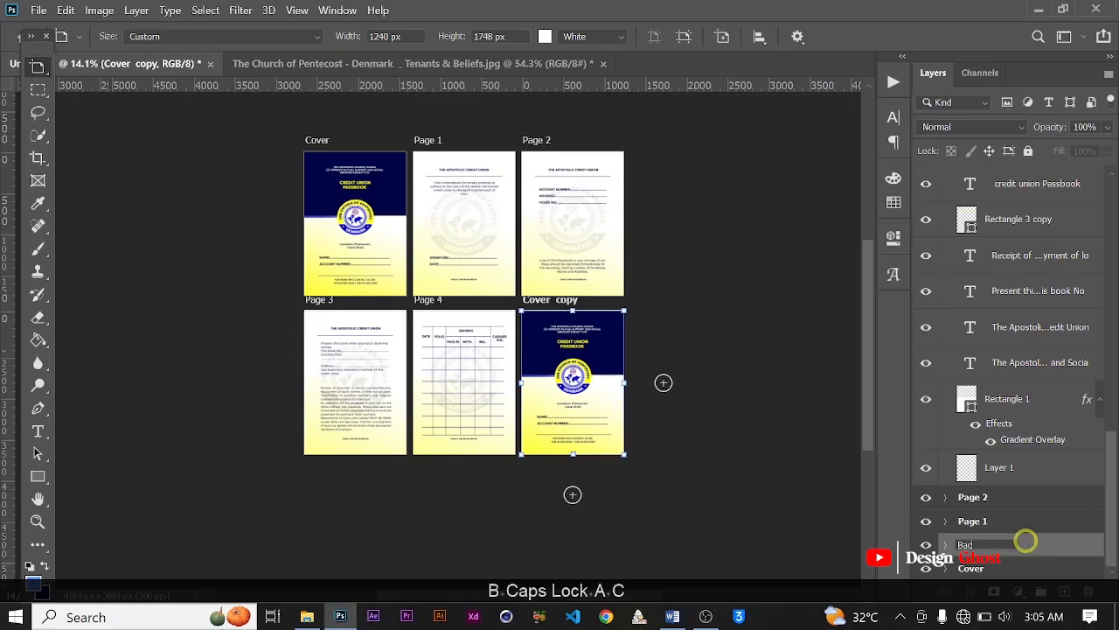
text(k Cover)
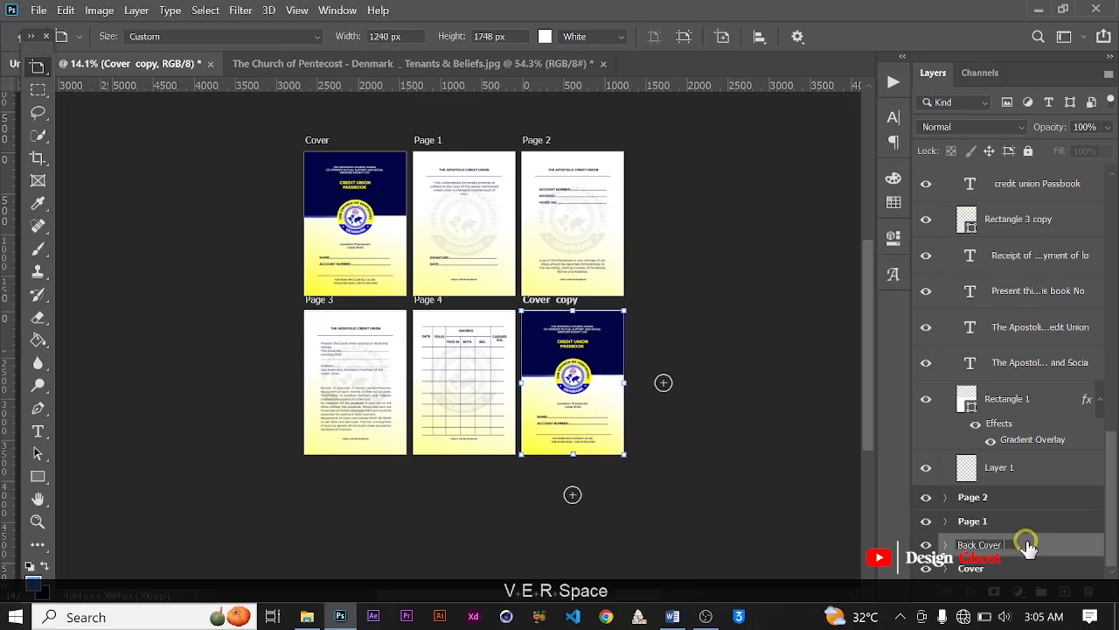
key(Return)
Step: Collapse the Page 3 artboard, the remaining line group and the Page 4 artboard in the layer stack
scroll(993, 367, up, 2)
scroll(961, 306, up, 2)
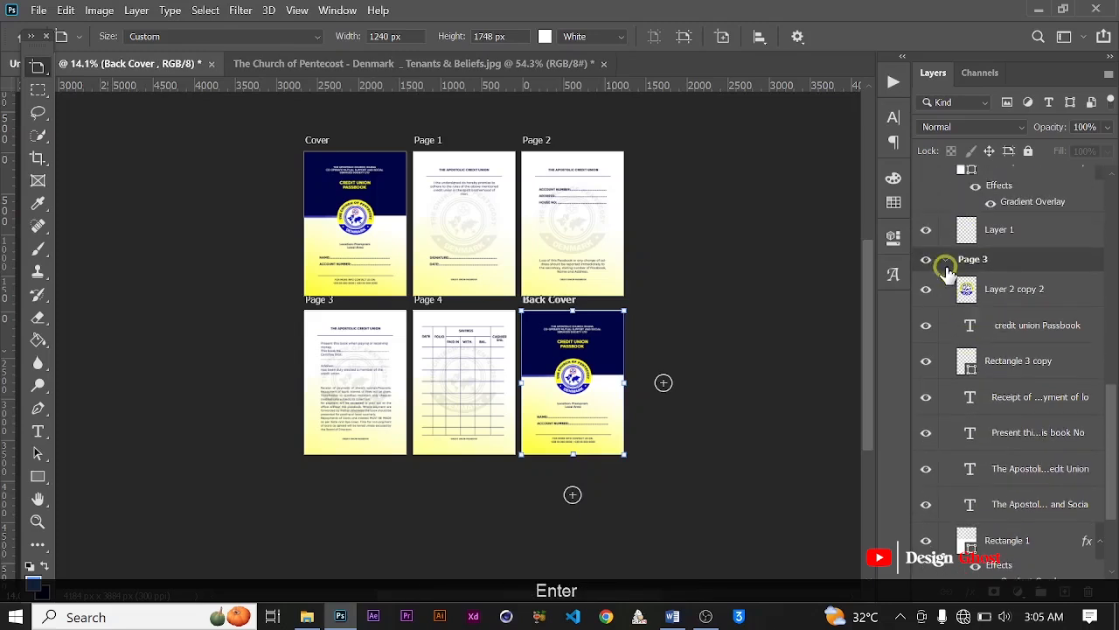
click(946, 258)
scroll(951, 249, up, 2)
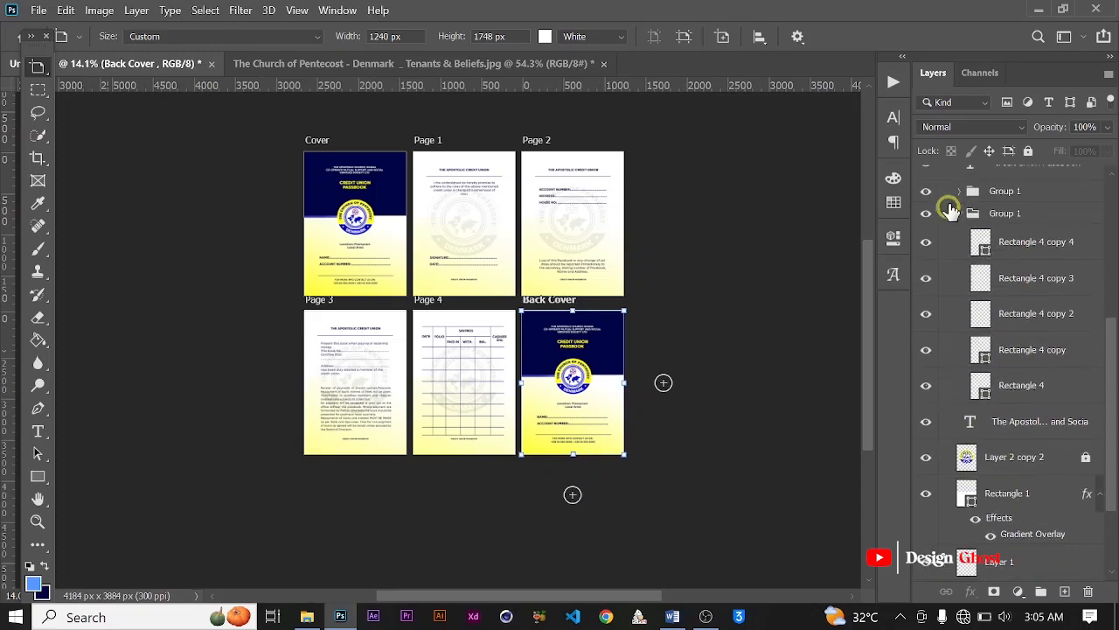
click(959, 215)
scroll(996, 273, up, 3)
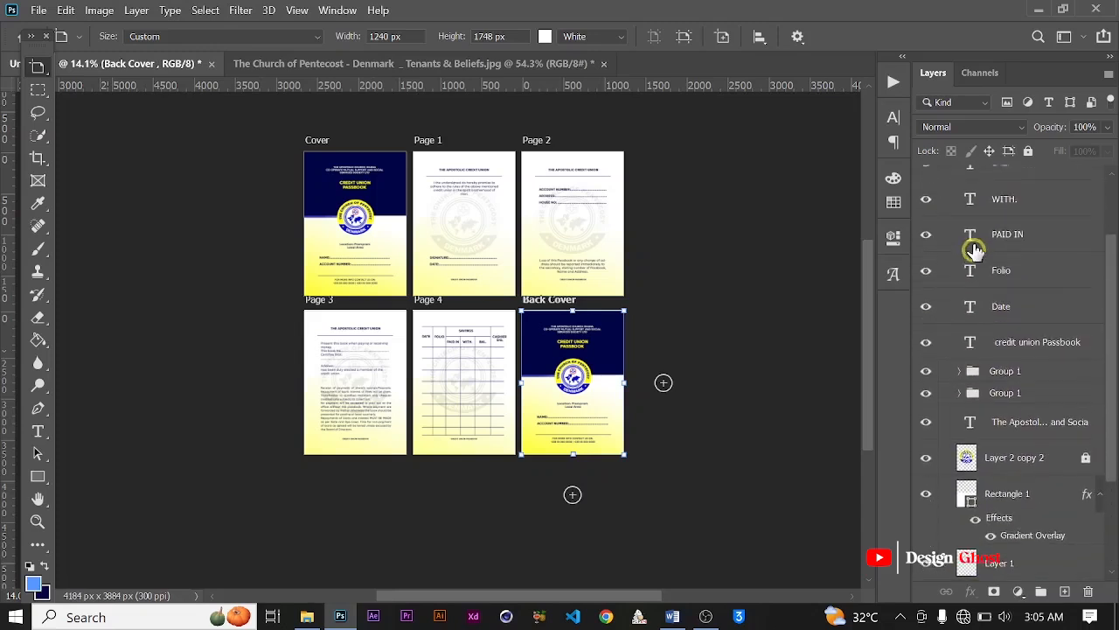
click(946, 178)
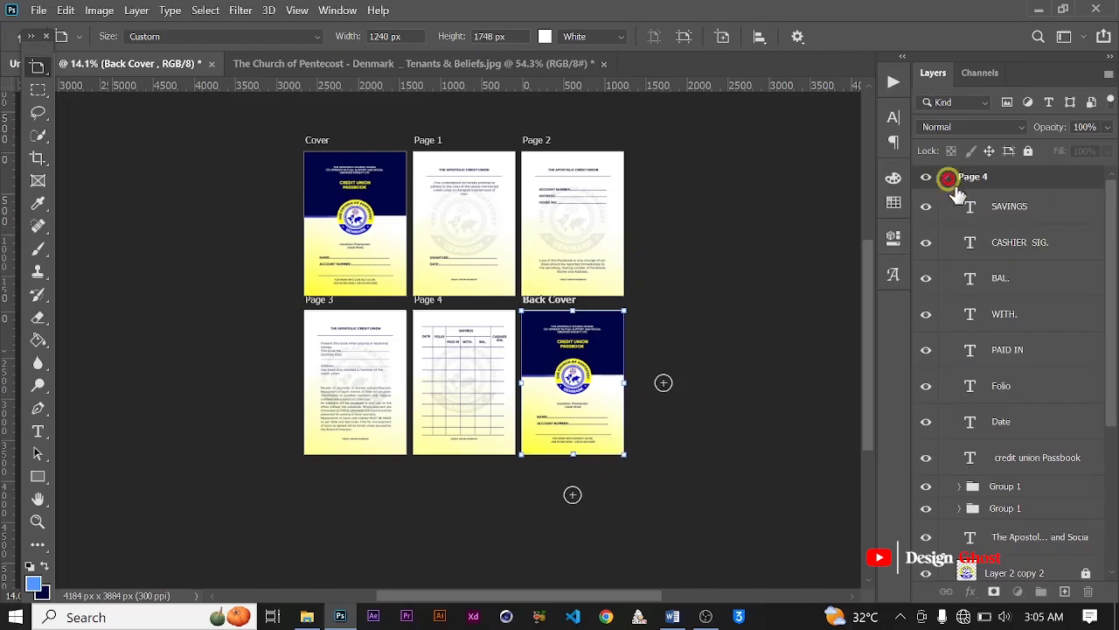
Step: Move the Back Cover's society name text from the navy area to below the location text and raise it to the artboard's front
scroll(551, 359, up, 3)
key(space)
drag(605, 410, 530, 339)
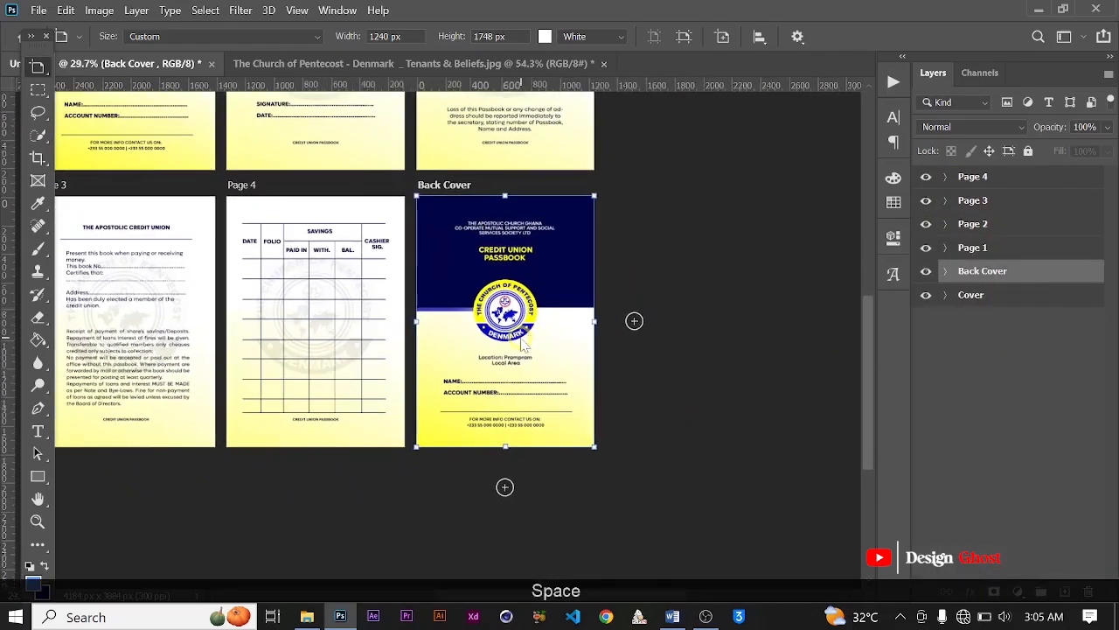
scroll(530, 339, up, 3)
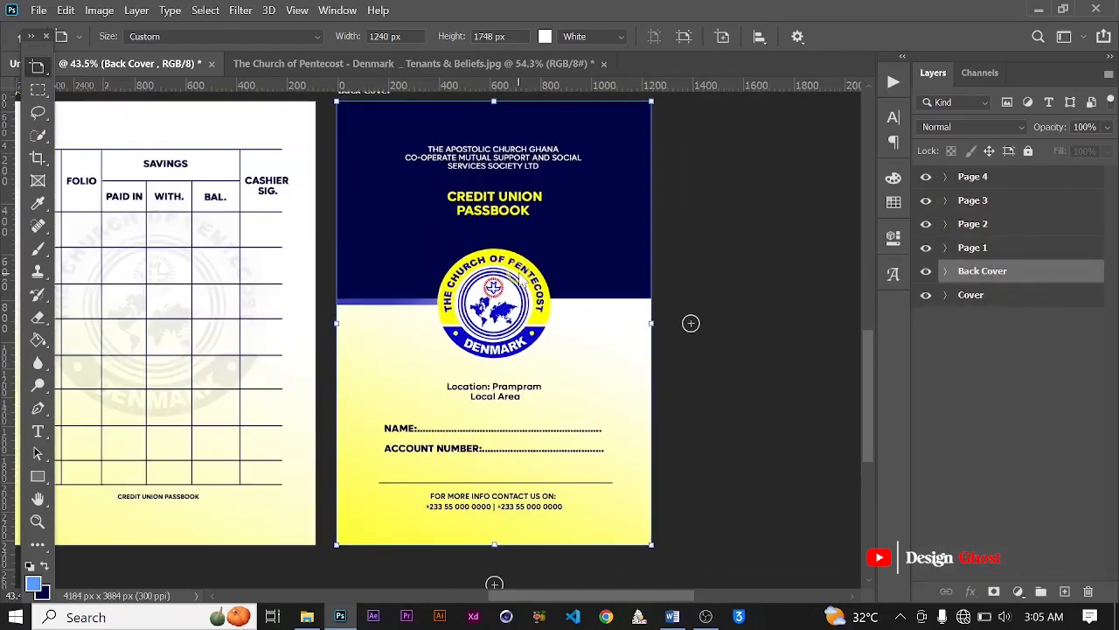
scroll(518, 280, up, 1)
key(v)
click(541, 148)
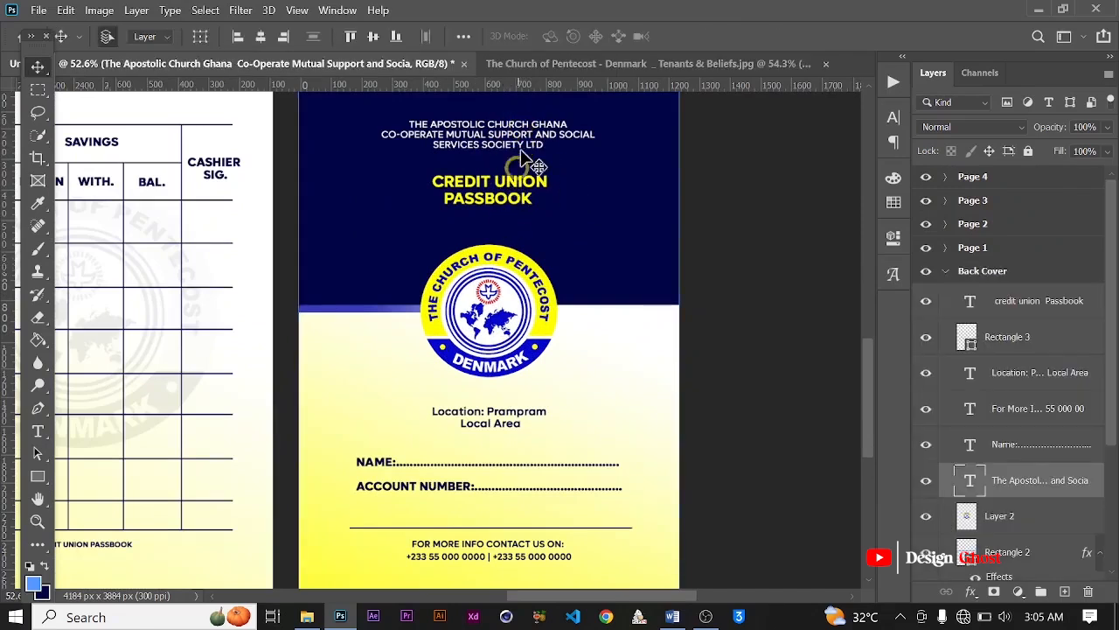
drag(541, 151, 521, 450)
key(ctrl+bracketright)
key(ctrl+bracketright)
key(ctrl+bracketright)
key(ctrl+bracketright)
key(ctrl+bracketright)
key(ctrl+bracketright)
key(ctrl+bracketright)
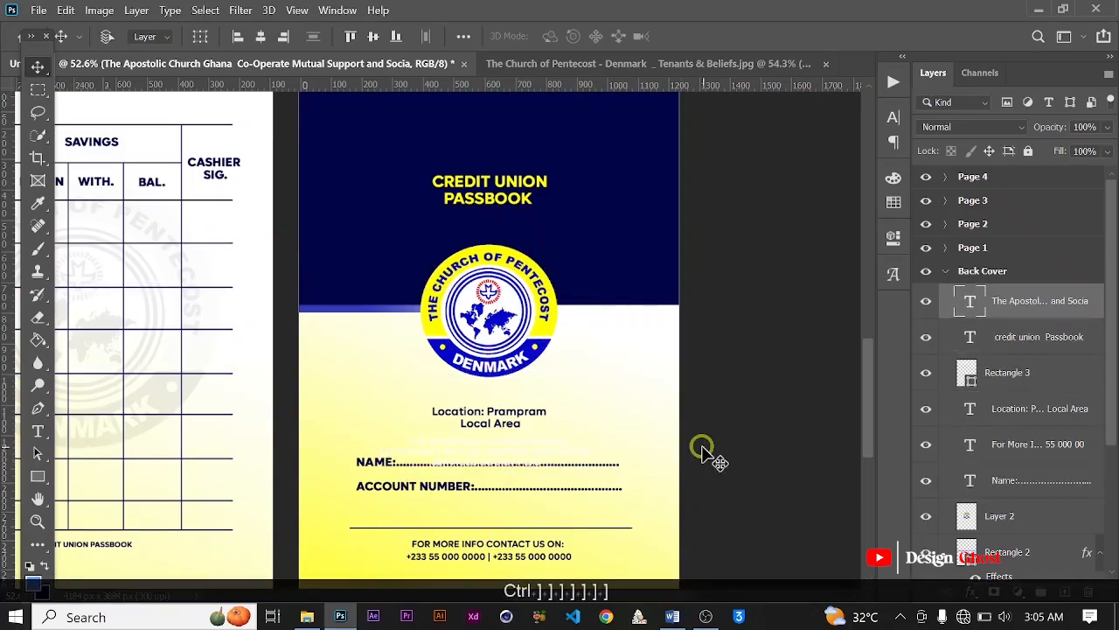
Step: Recolour the moved society name text with the navy sampled from the Back Cover background
click(893, 116)
click(860, 219)
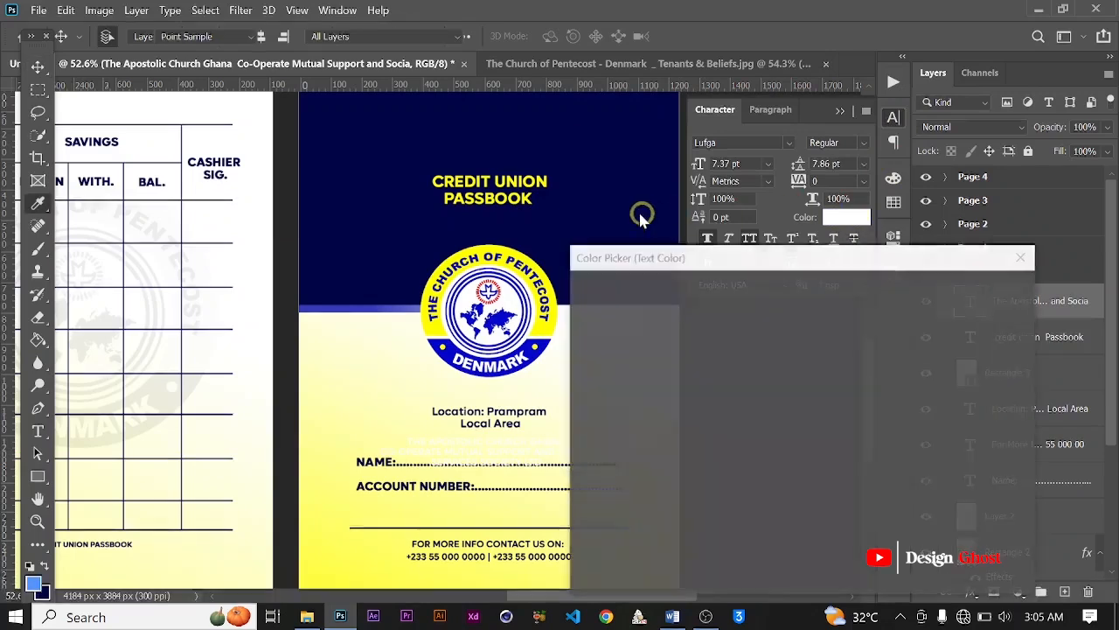
click(635, 180)
click(1000, 292)
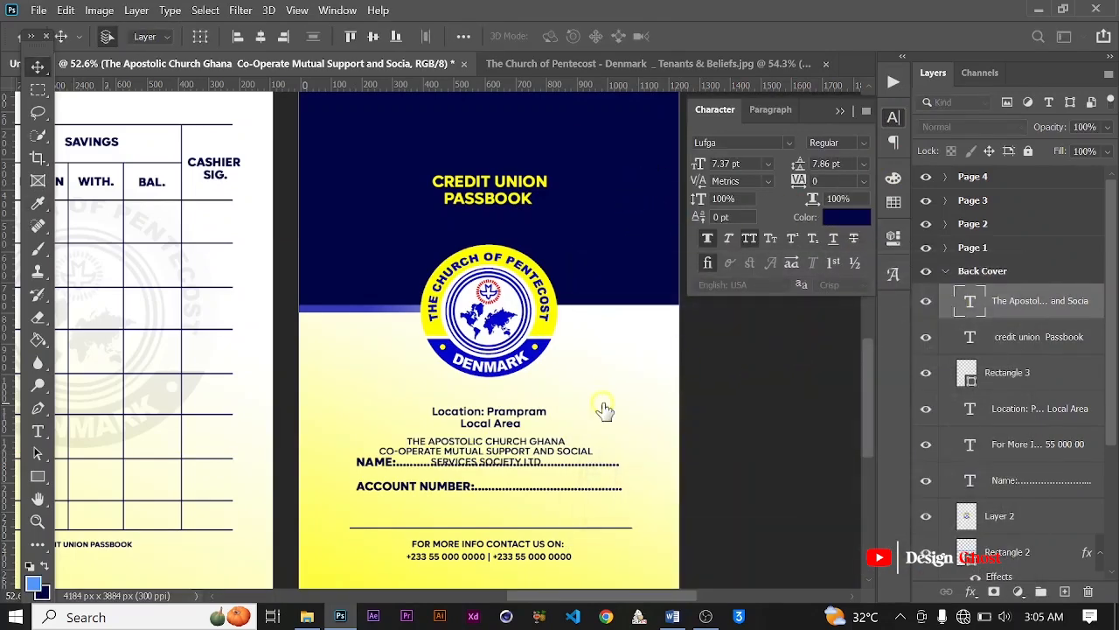
Step: Hide the moved society name text on the Back Cover and delete the NAME and ACCOUNT NUMBER lines
scroll(572, 461, up, 2)
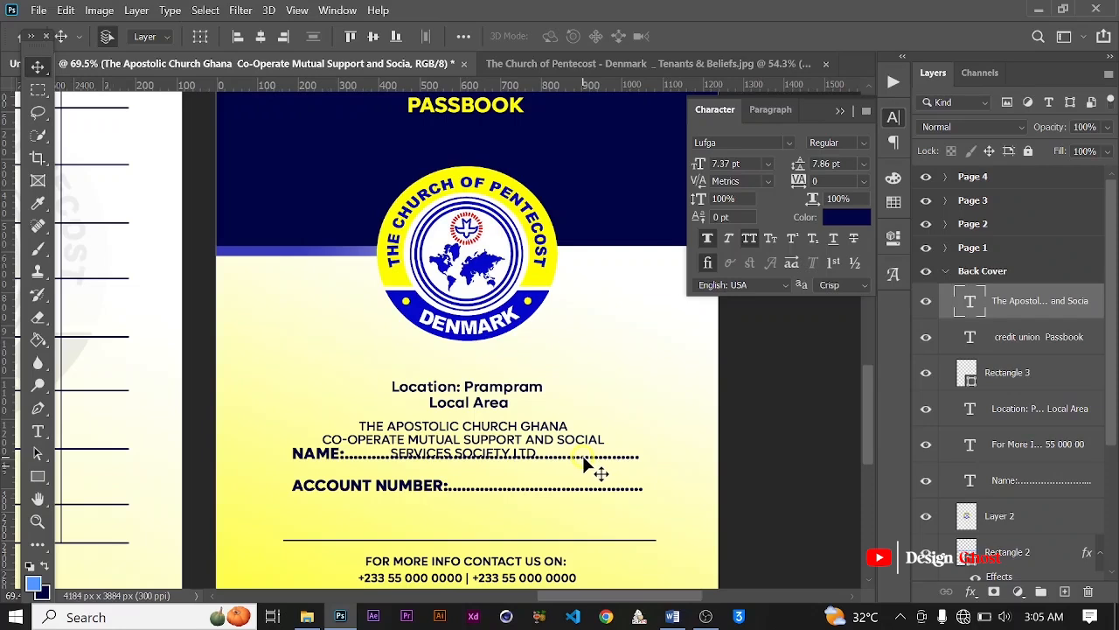
key(Delete)
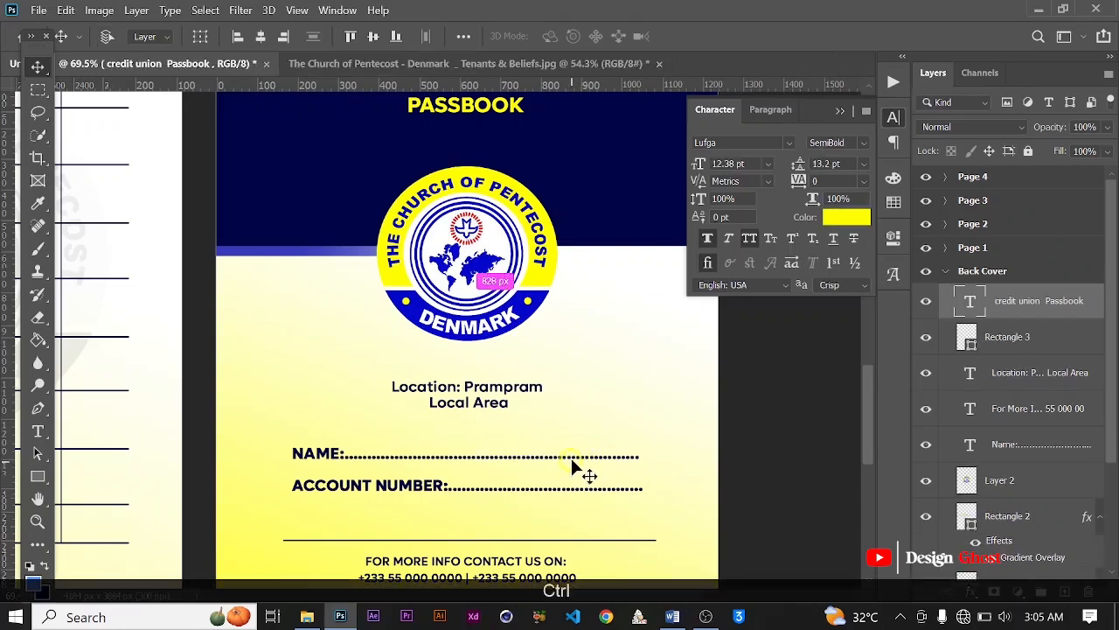
key(ctrl+z)
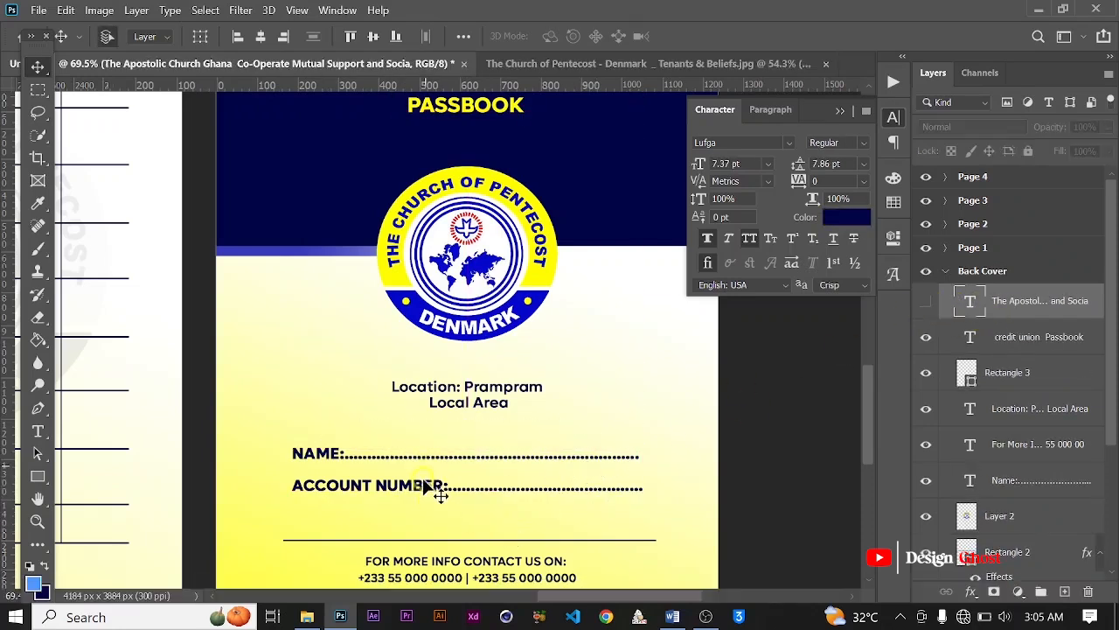
click(421, 479)
key(Delete)
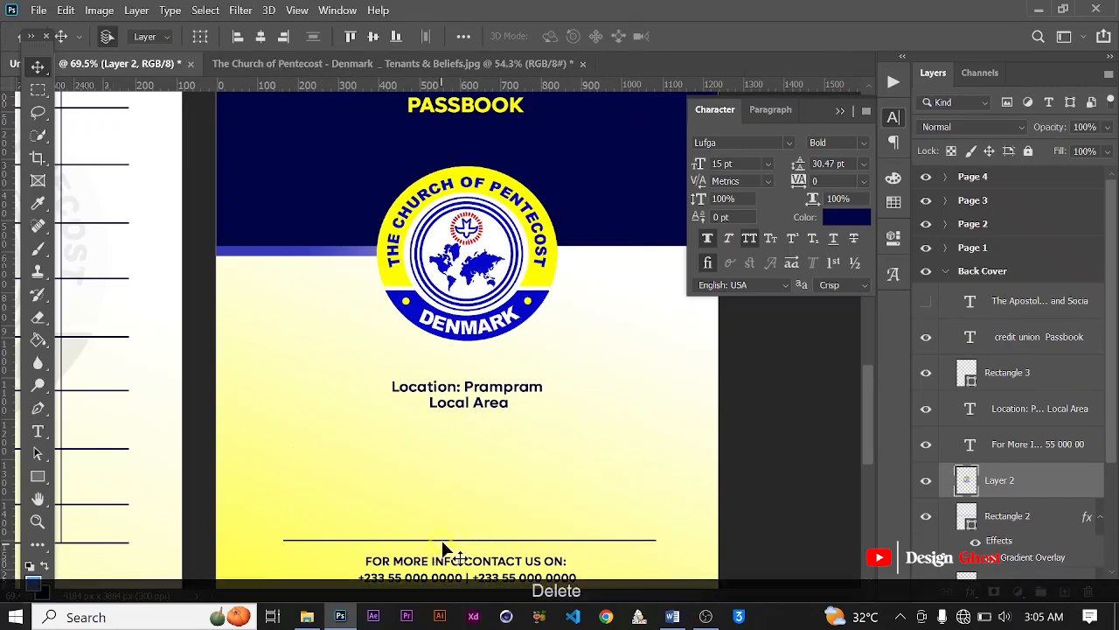
Step: Delete the "Location: Prampram Local Area" text from the Back Cover
click(445, 538)
scroll(461, 521, down, 2)
scroll(461, 519, down, 1)
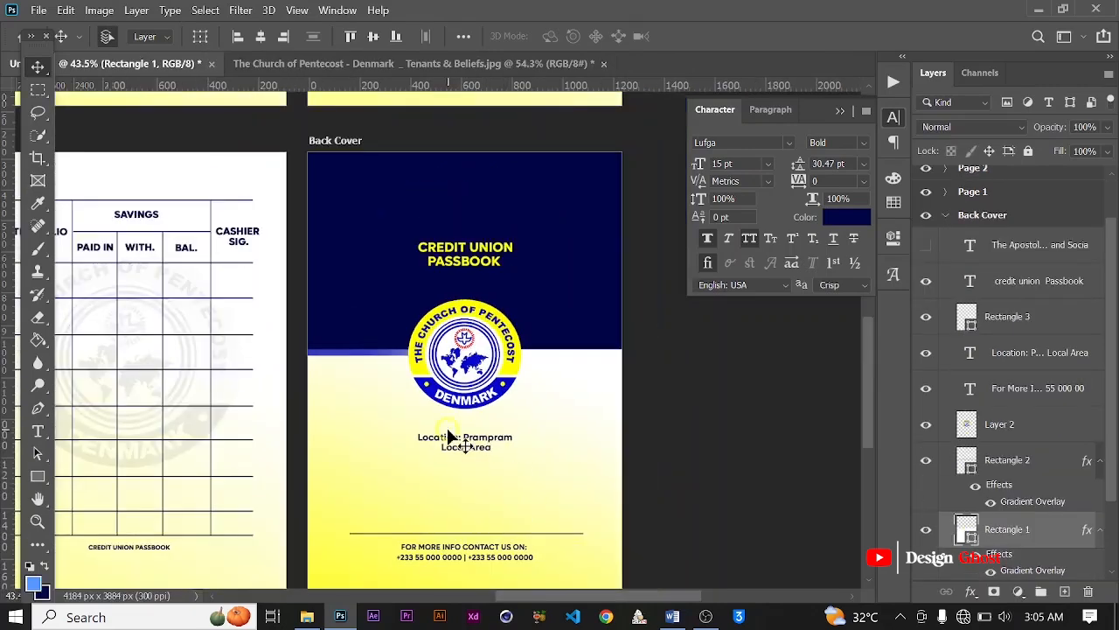
click(464, 440)
key(Delete)
scroll(543, 507, down, 1)
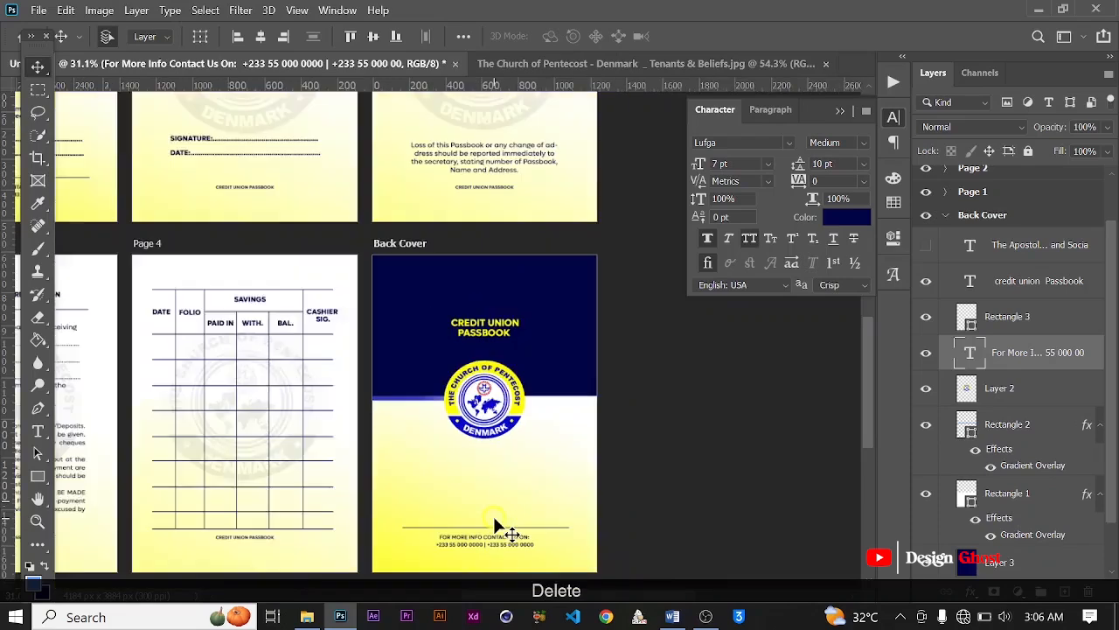
Step: Show the hidden society name text on the Back Cover and move it down, centred just above the contact divider line
click(926, 245)
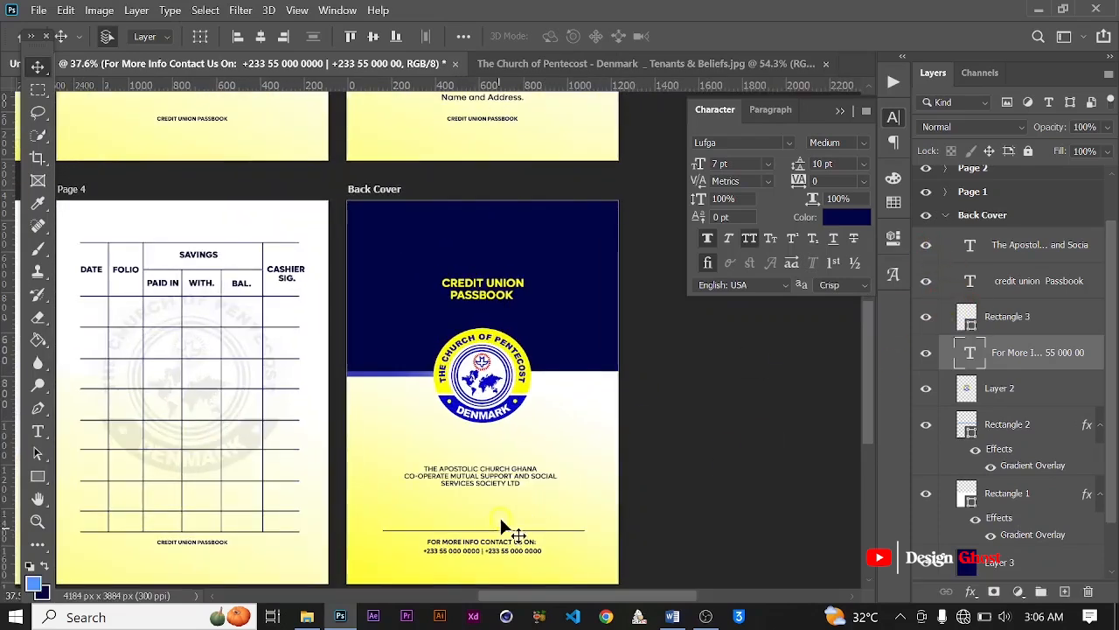
scroll(508, 489, up, 2)
drag(520, 470, 522, 506)
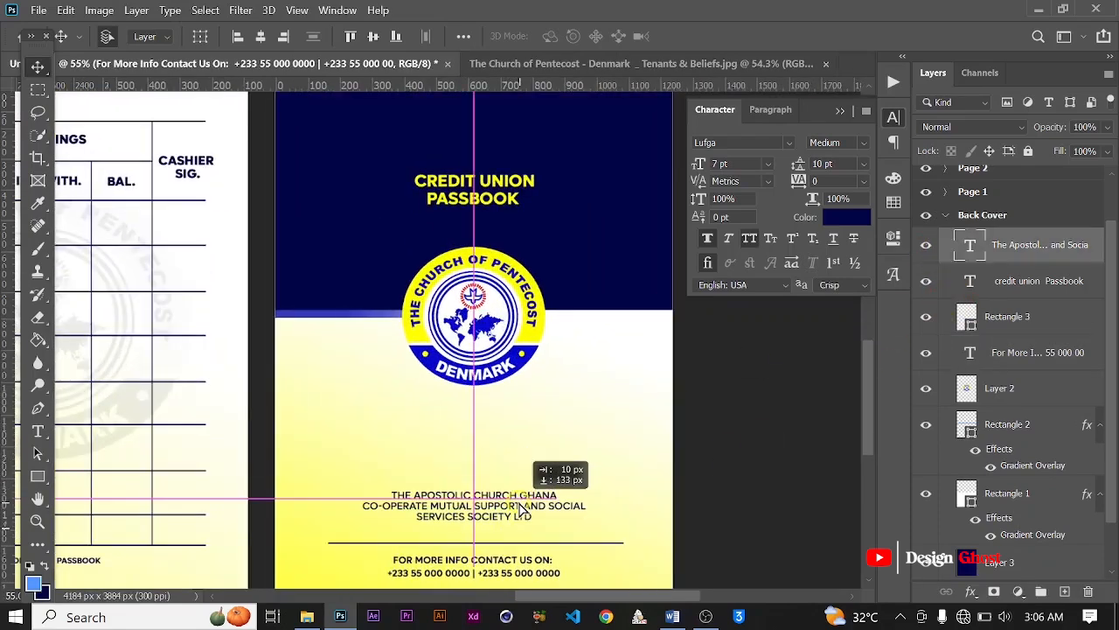
click(572, 452)
key(Return)
Step: Set the Back Cover's society name text to the Bold font style and put the character settings away
key(ctrl+0)
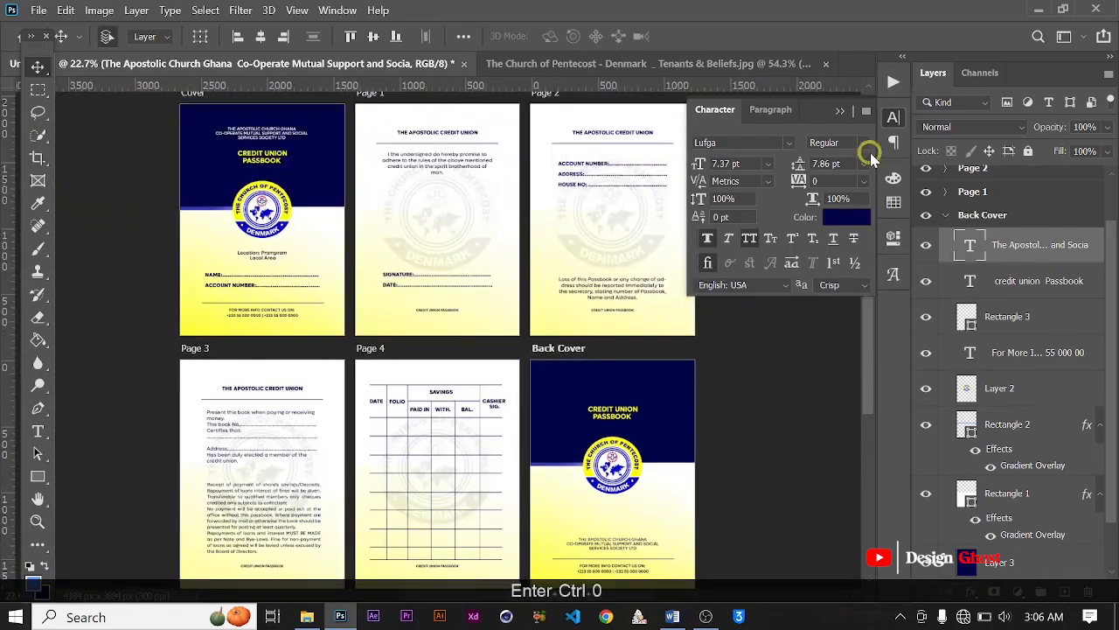
click(862, 144)
click(835, 327)
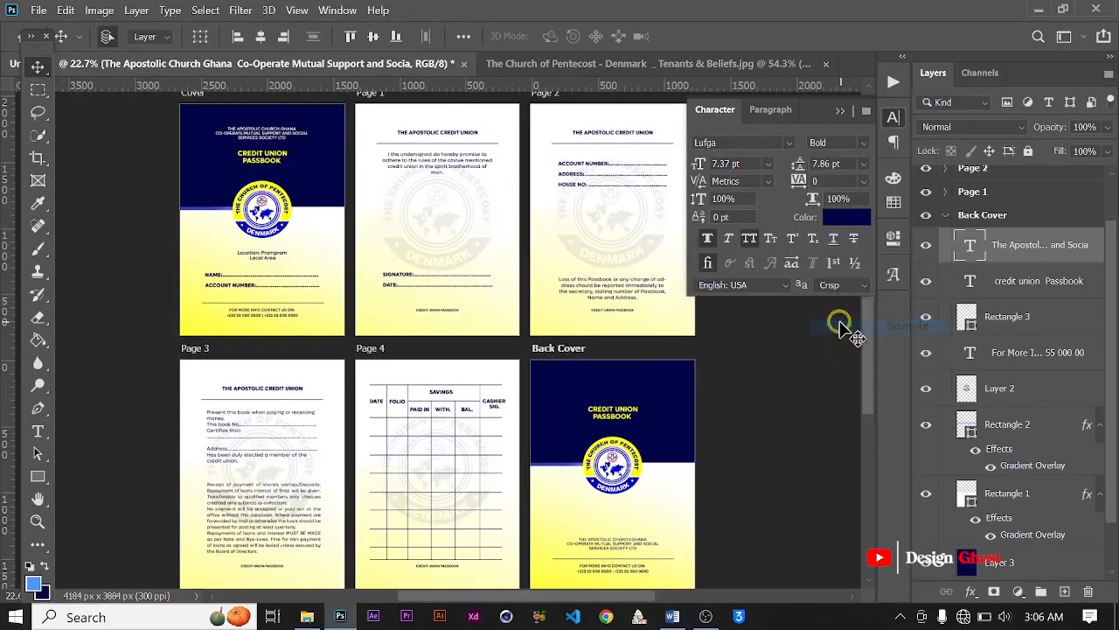
click(677, 275)
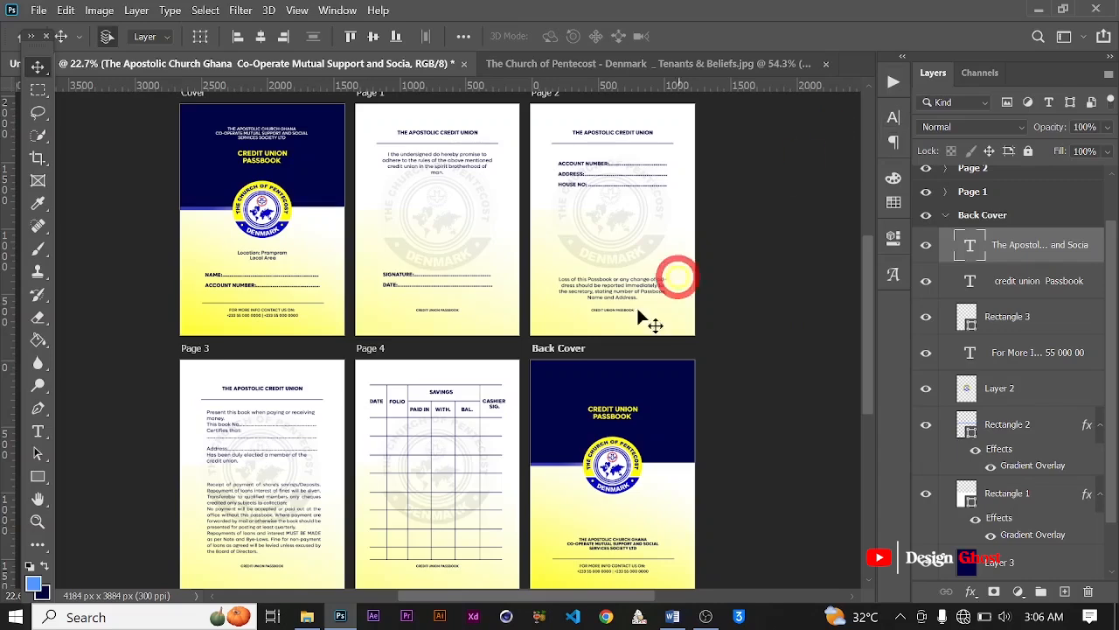
Step: Examine all six passbook artboards together in full screen mode without the interface
scroll(488, 452, down, 5)
scroll(534, 507, up, 3)
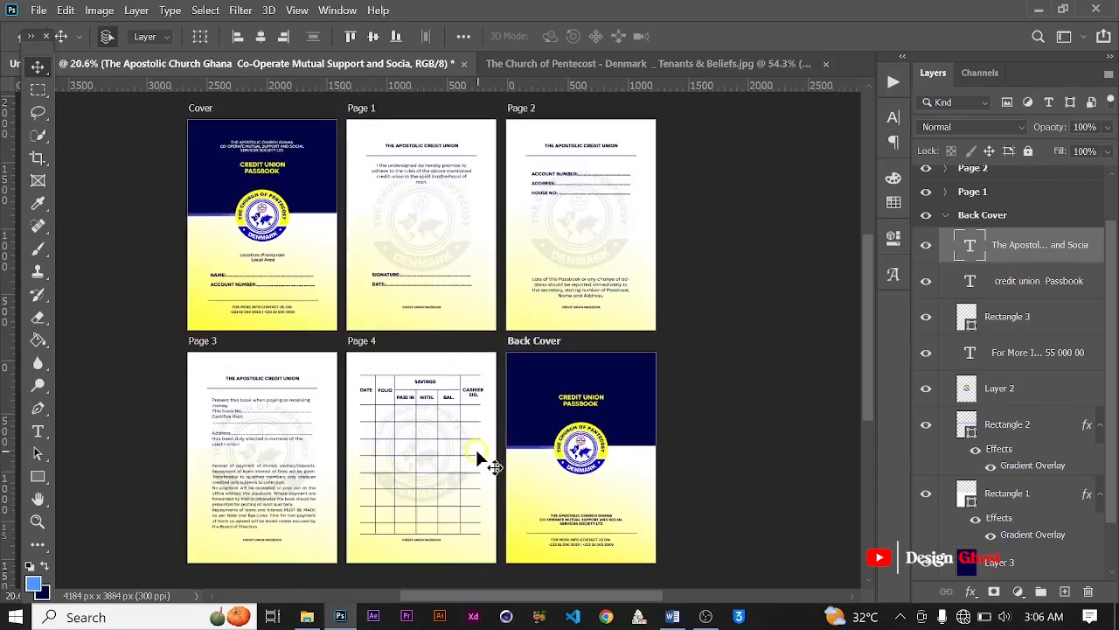
scroll(474, 446, down, 2)
scroll(584, 427, up, 2)
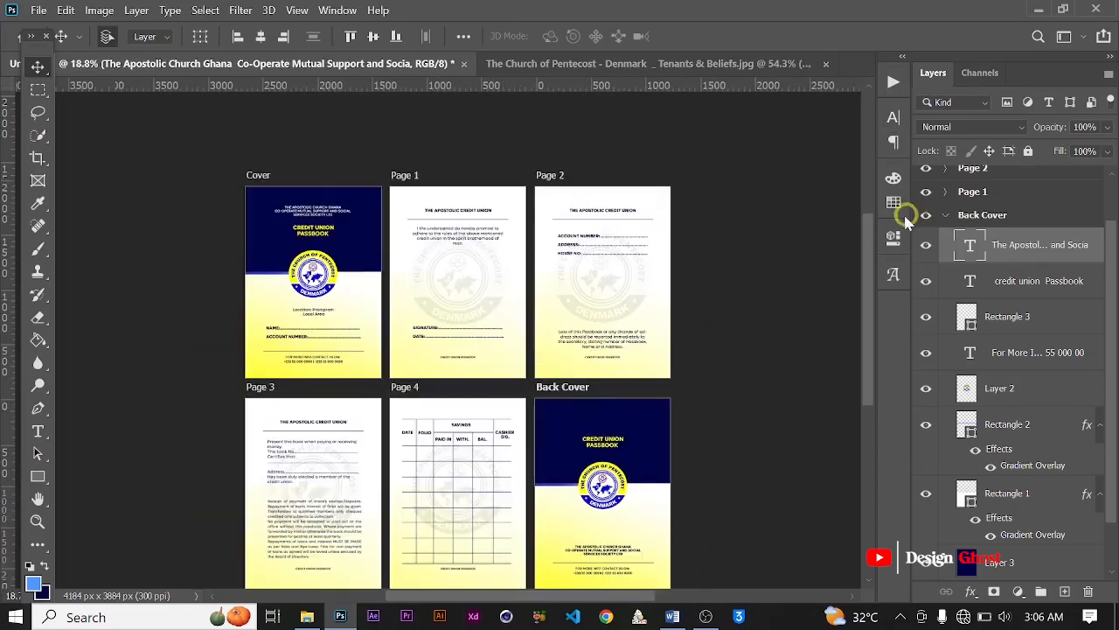
drag(868, 262, 869, 279)
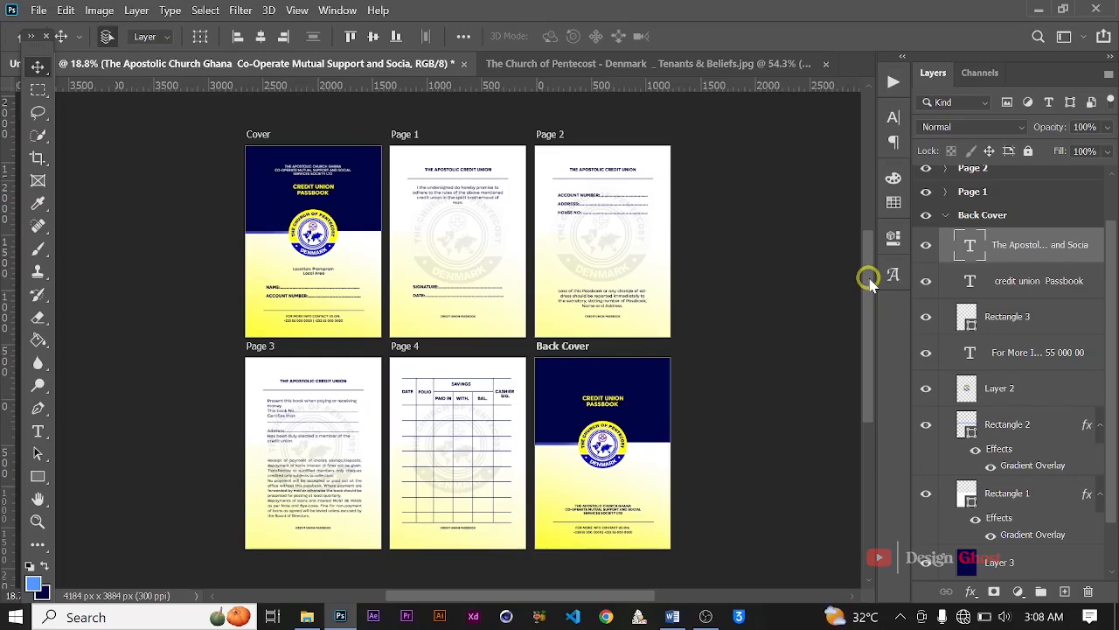
key(f)
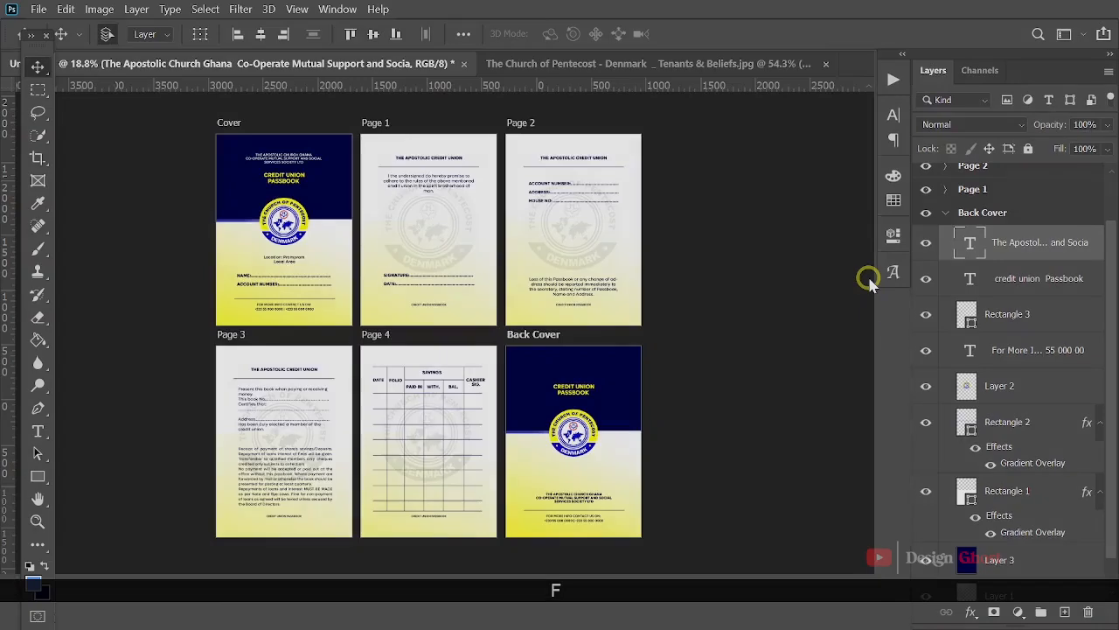
key(f)
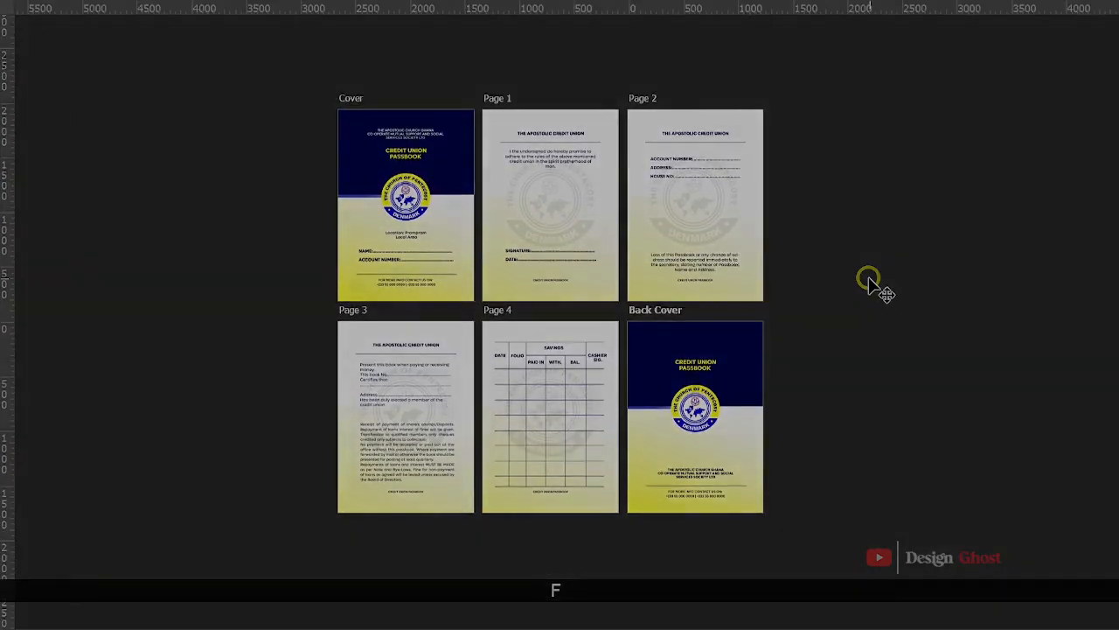
scroll(872, 283, up, 1)
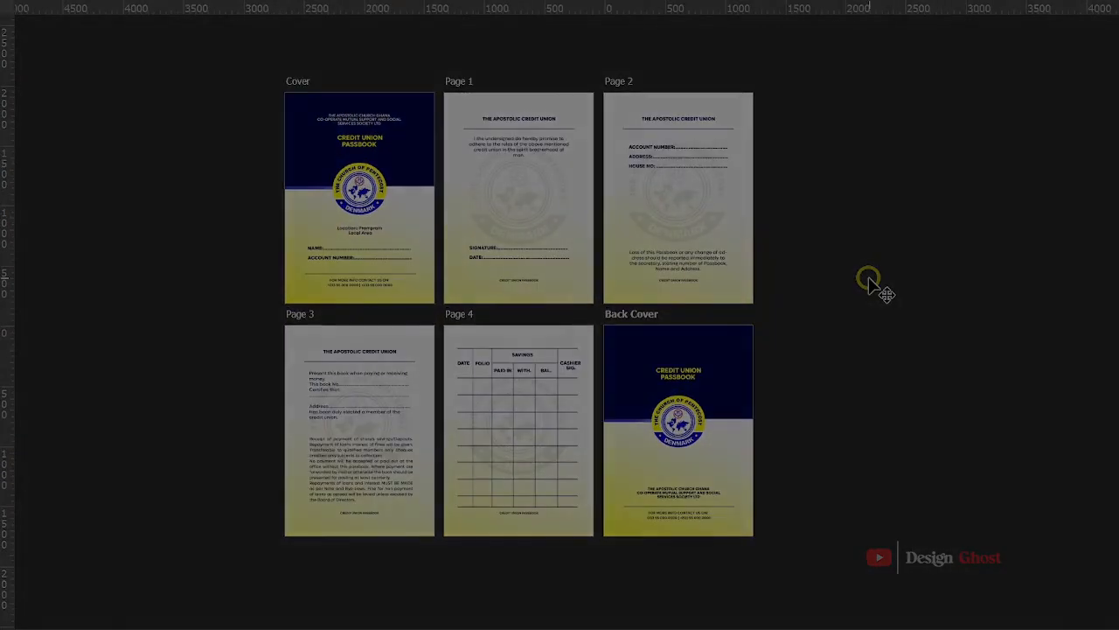